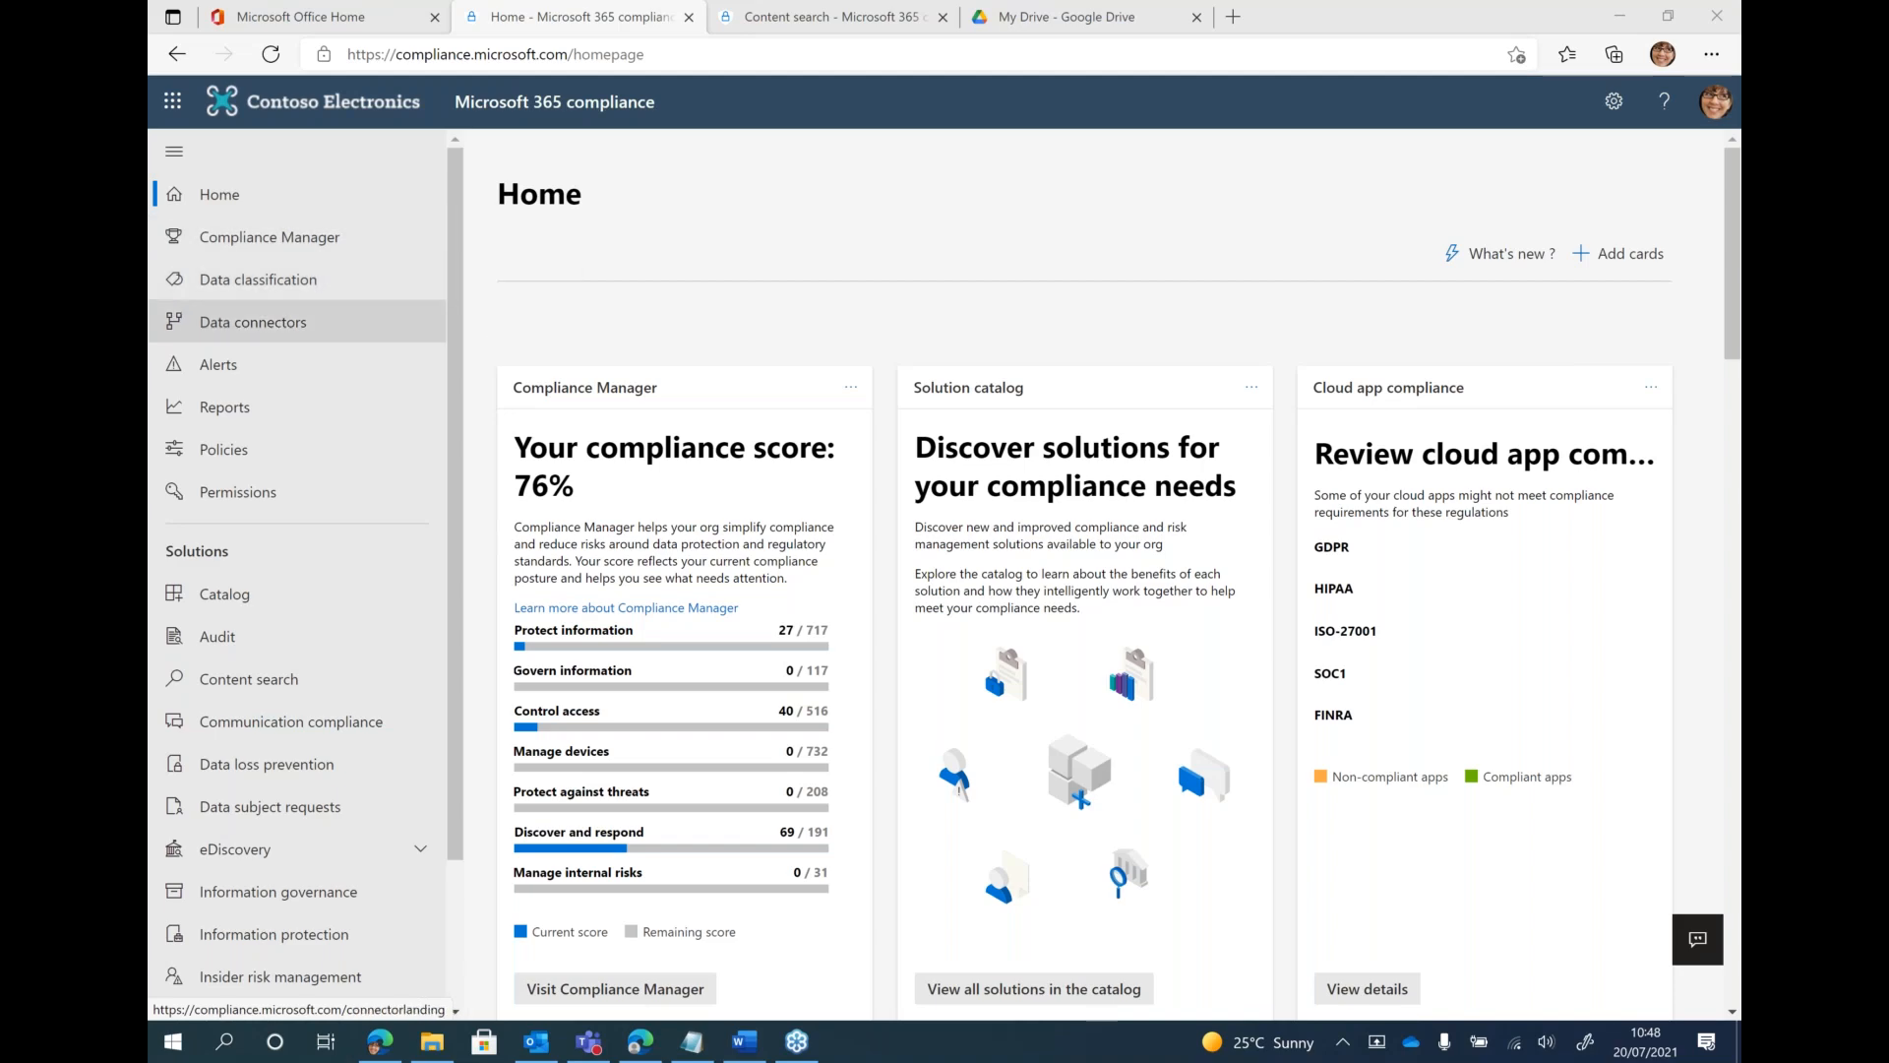
Look over the compliance home page, and open the Device onboarding page in the compliance settings
{"action": "scroll", "coordinate": [757, 374], "scroll_direction": "down", "scroll_amount": 1}
{"action": "scroll", "coordinate": [755, 360], "scroll_direction": "down", "scroll_amount": 20}
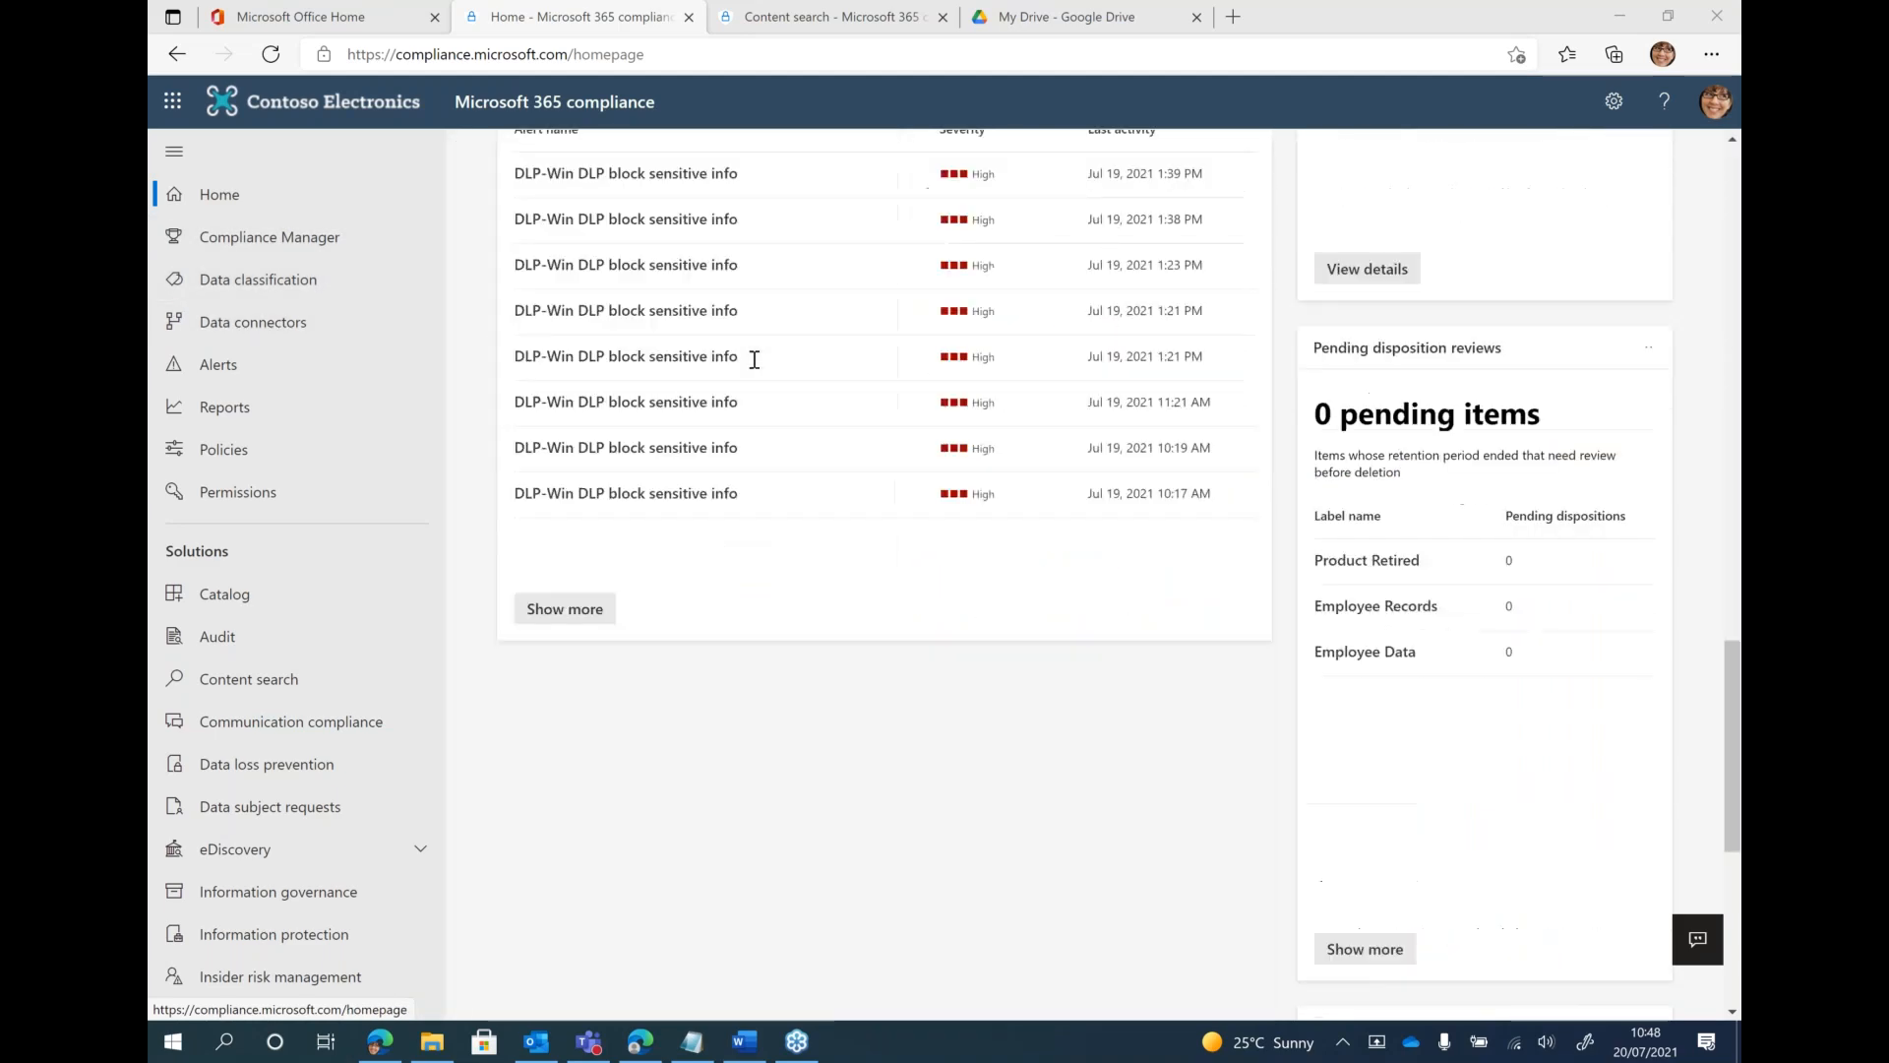
{"action": "scroll", "coordinate": [754, 360], "scroll_direction": "up", "scroll_amount": 20}
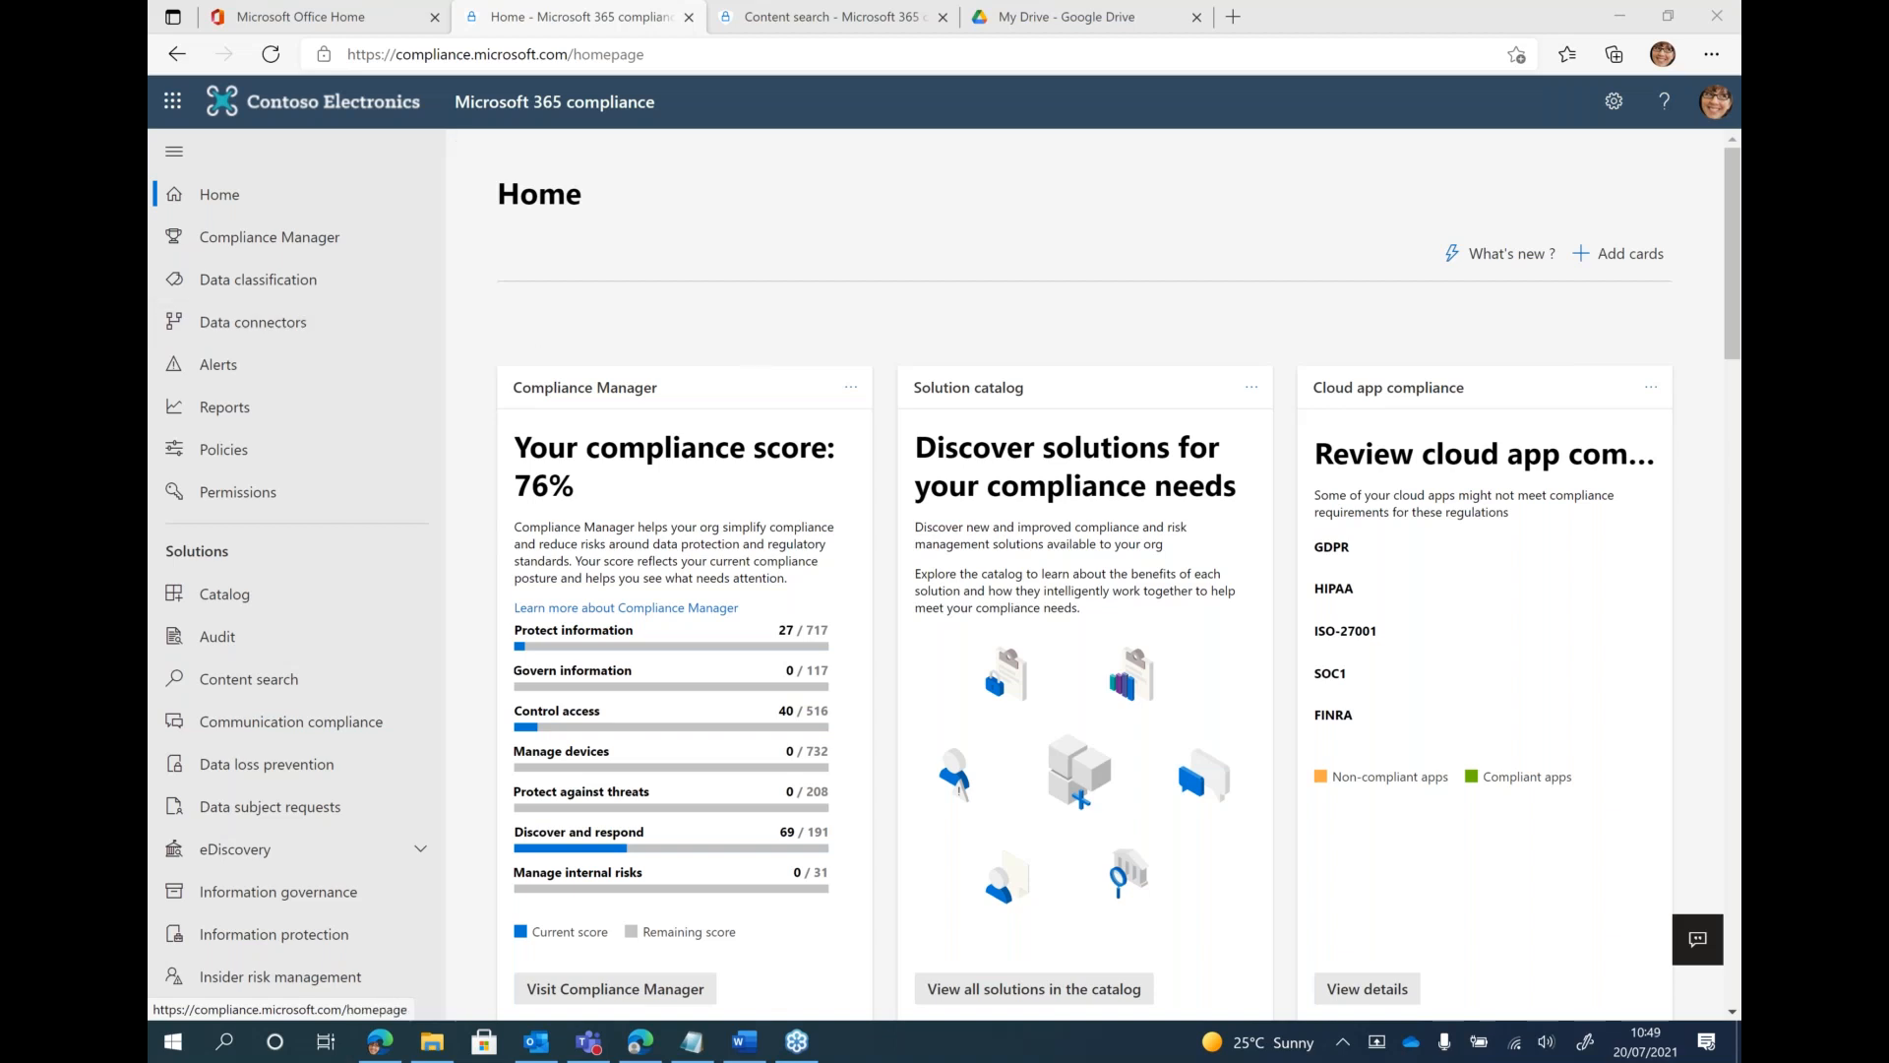
{"action": "scroll", "coordinate": [244, 421], "scroll_direction": "down", "scroll_amount": 2}
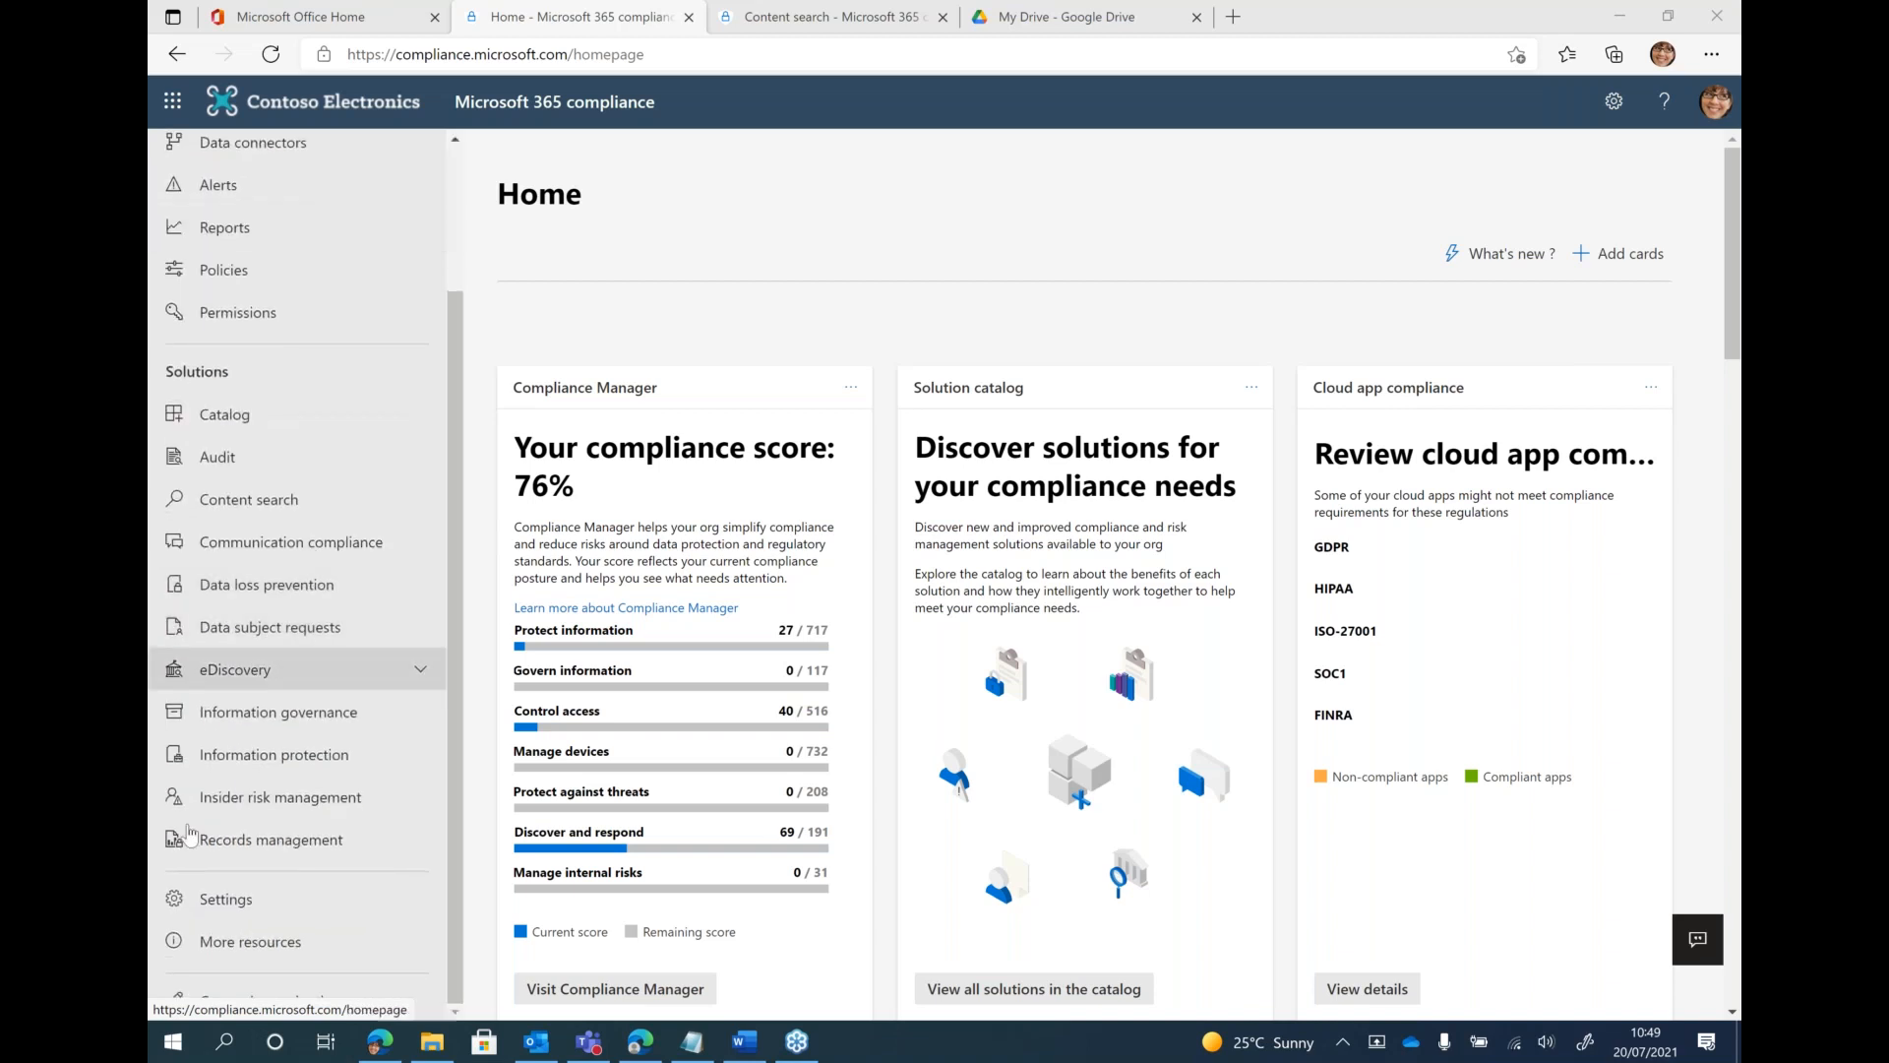
{"action": "left_click", "coordinate": [252, 902]}
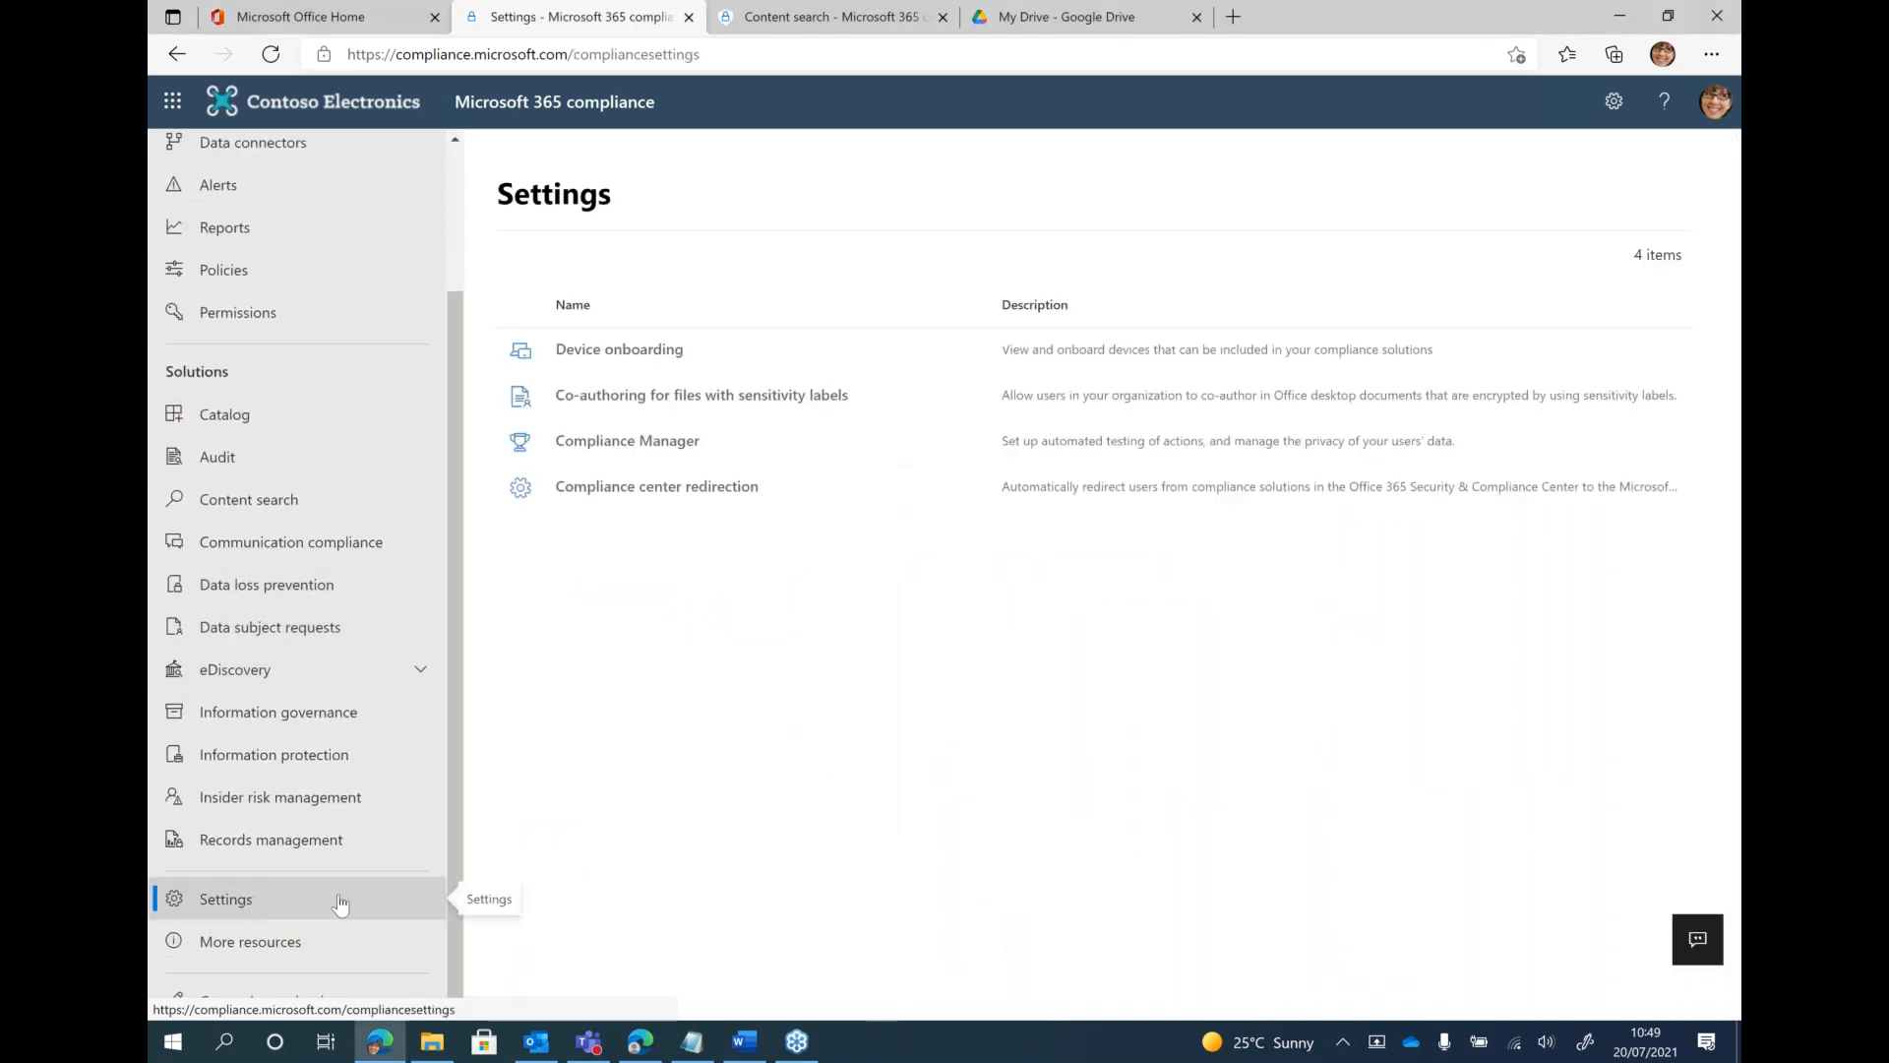
{"action": "left_click", "coordinate": [620, 352]}
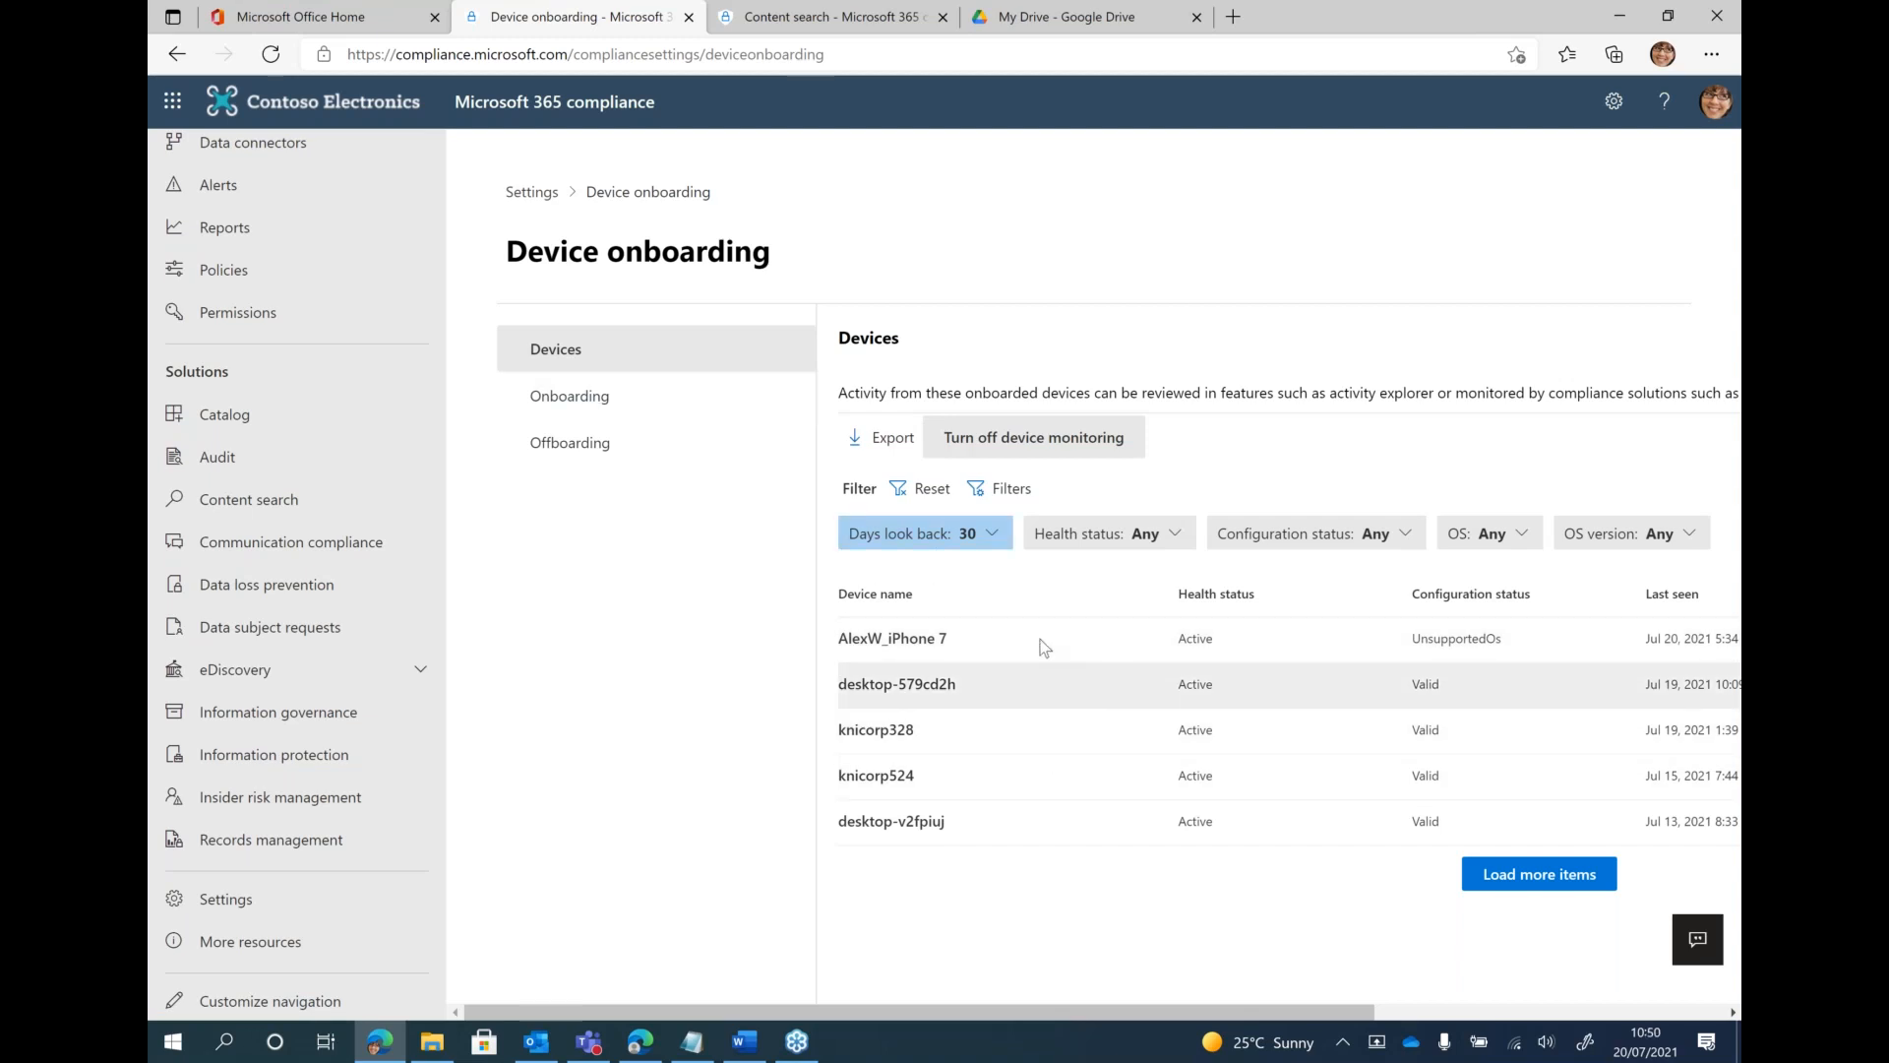
Review the deployment methods for onboarding devices, selecting Mobile Device Management / Microsoft Intune
{"action": "left_click", "coordinate": [590, 398]}
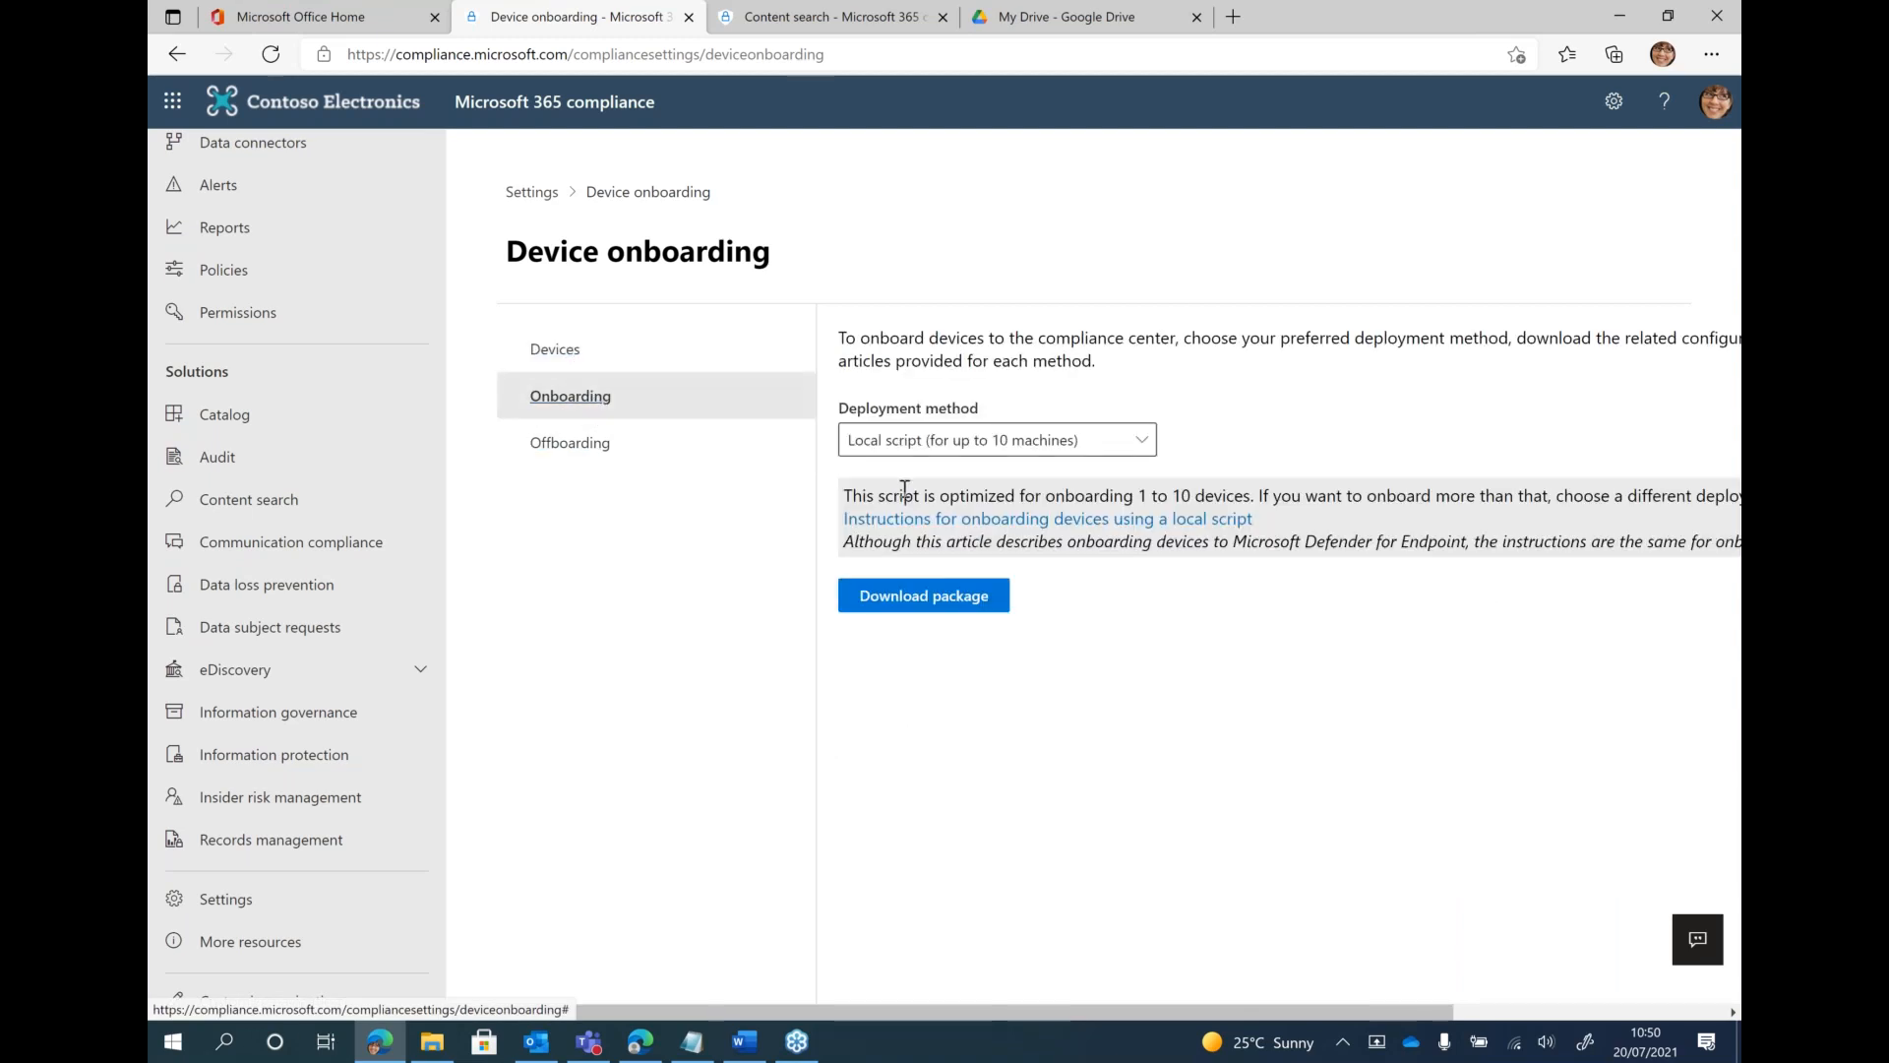
{"action": "left_click", "coordinate": [1014, 445]}
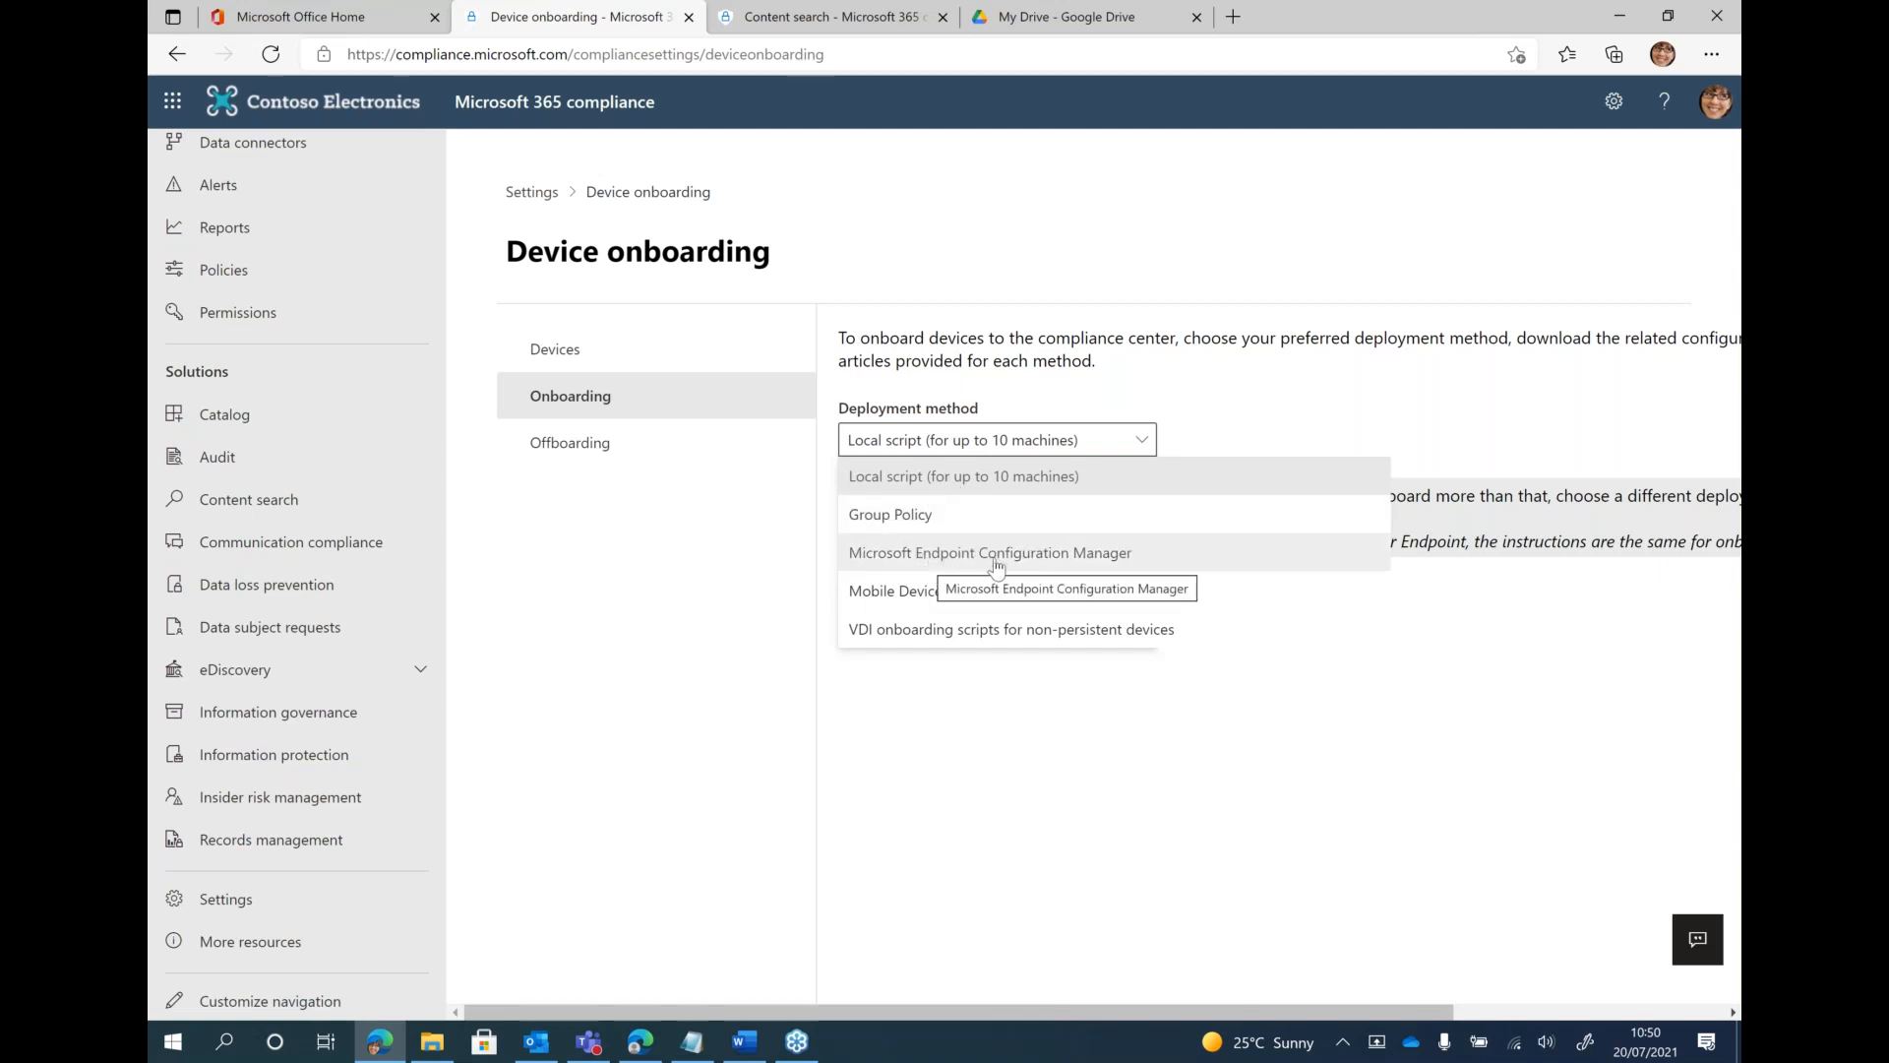
{"action": "left_click", "coordinate": [982, 592]}
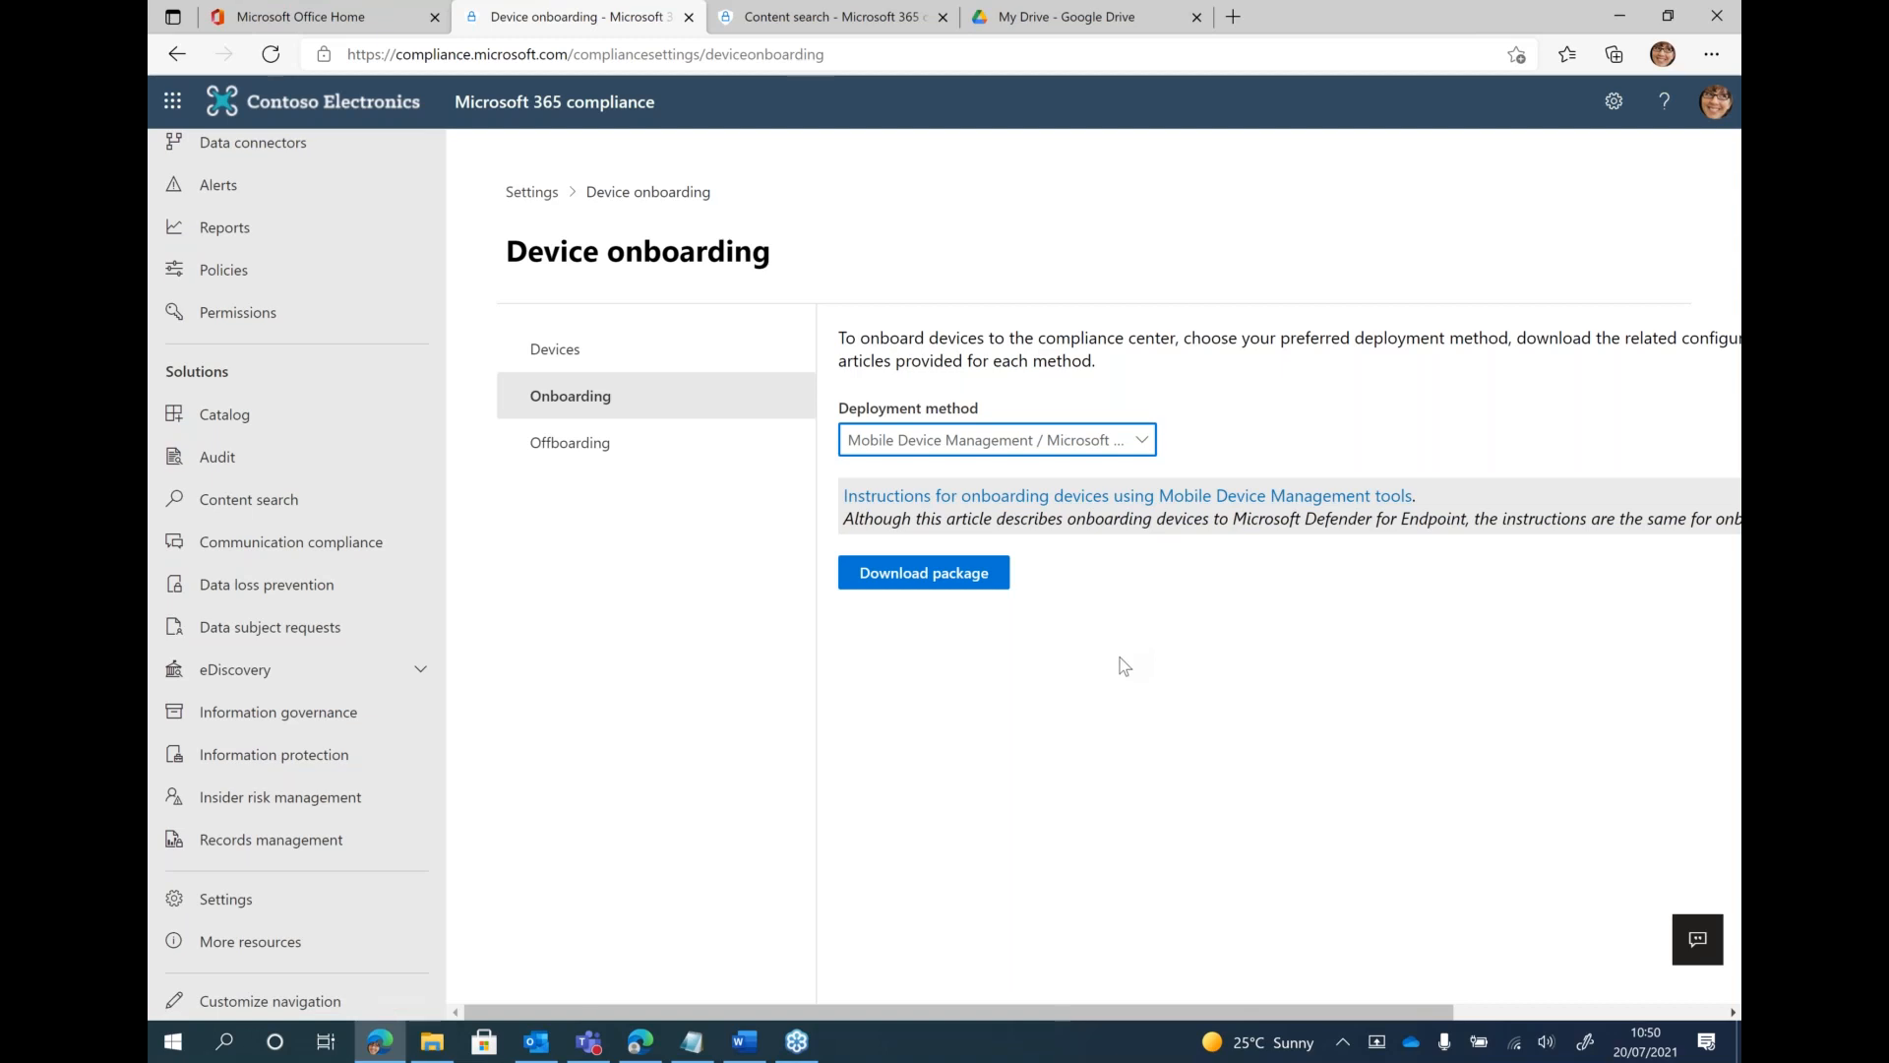
{"action": "left_click", "coordinate": [1087, 442]}
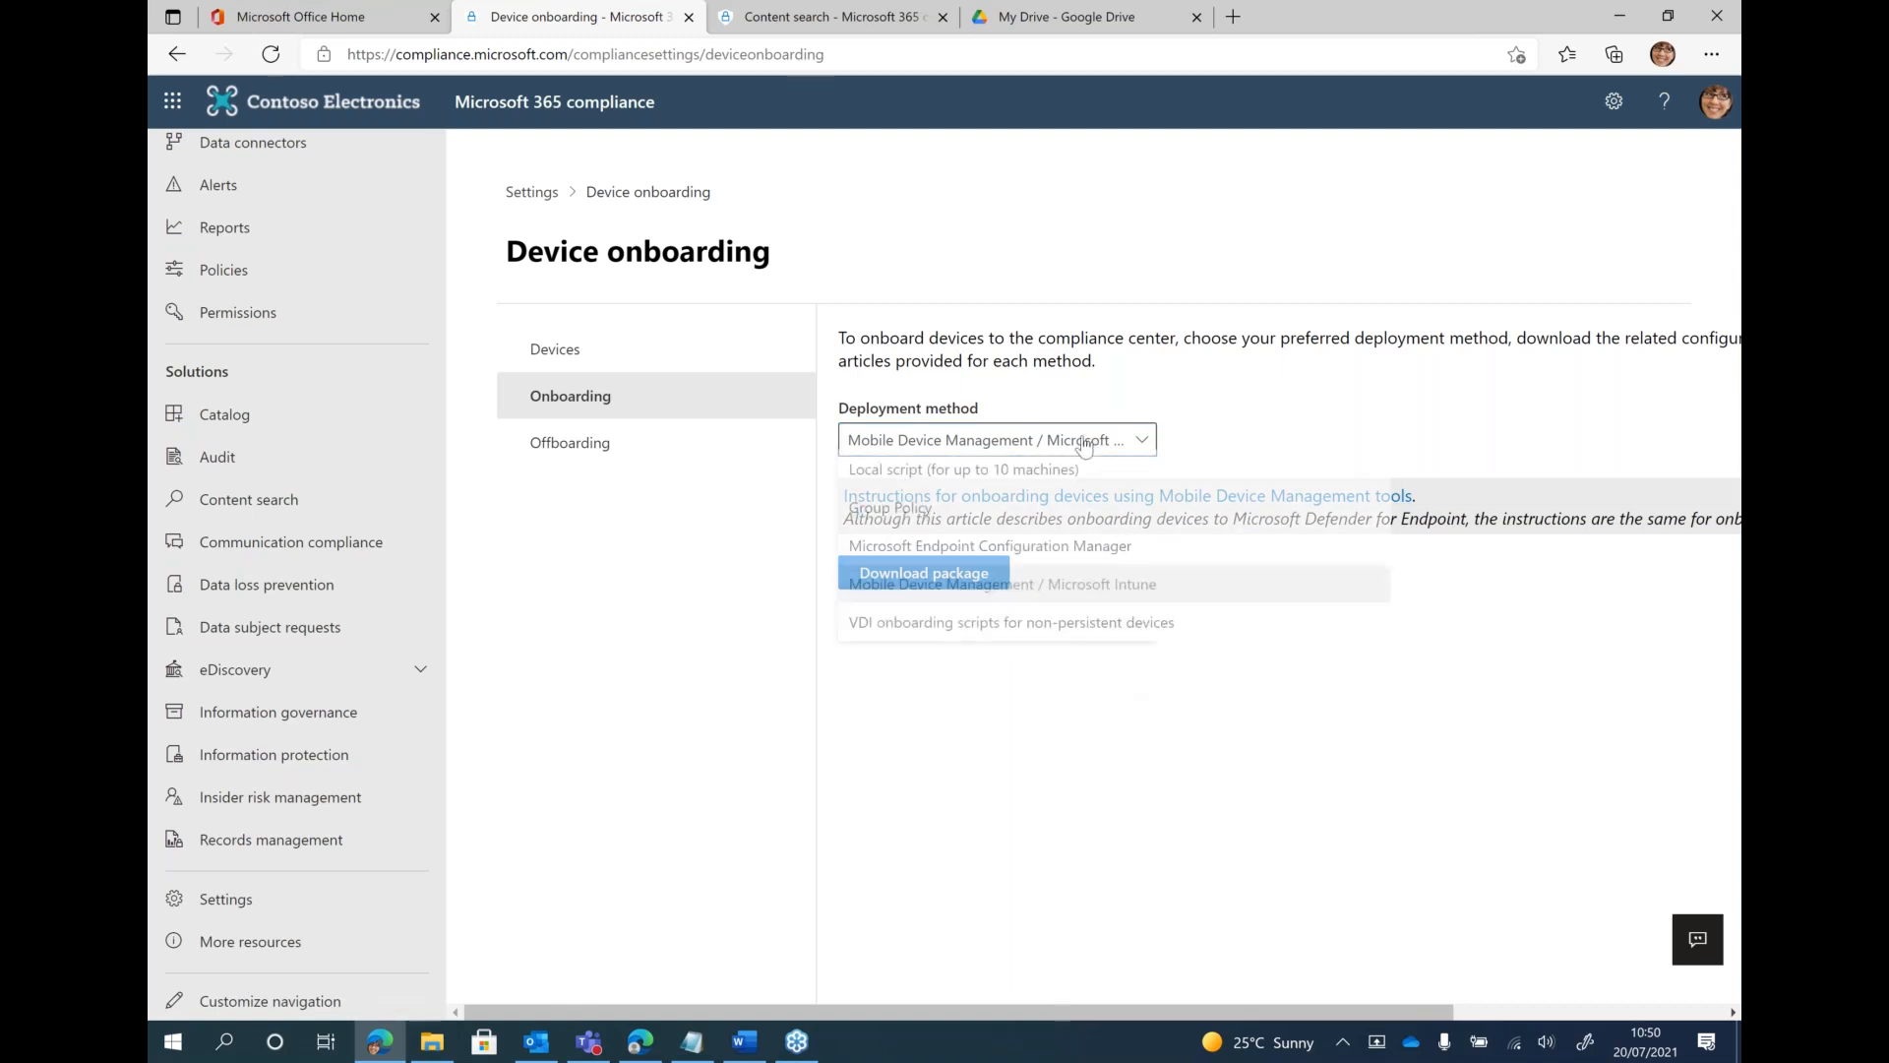
{"action": "left_click", "coordinate": [1163, 820]}
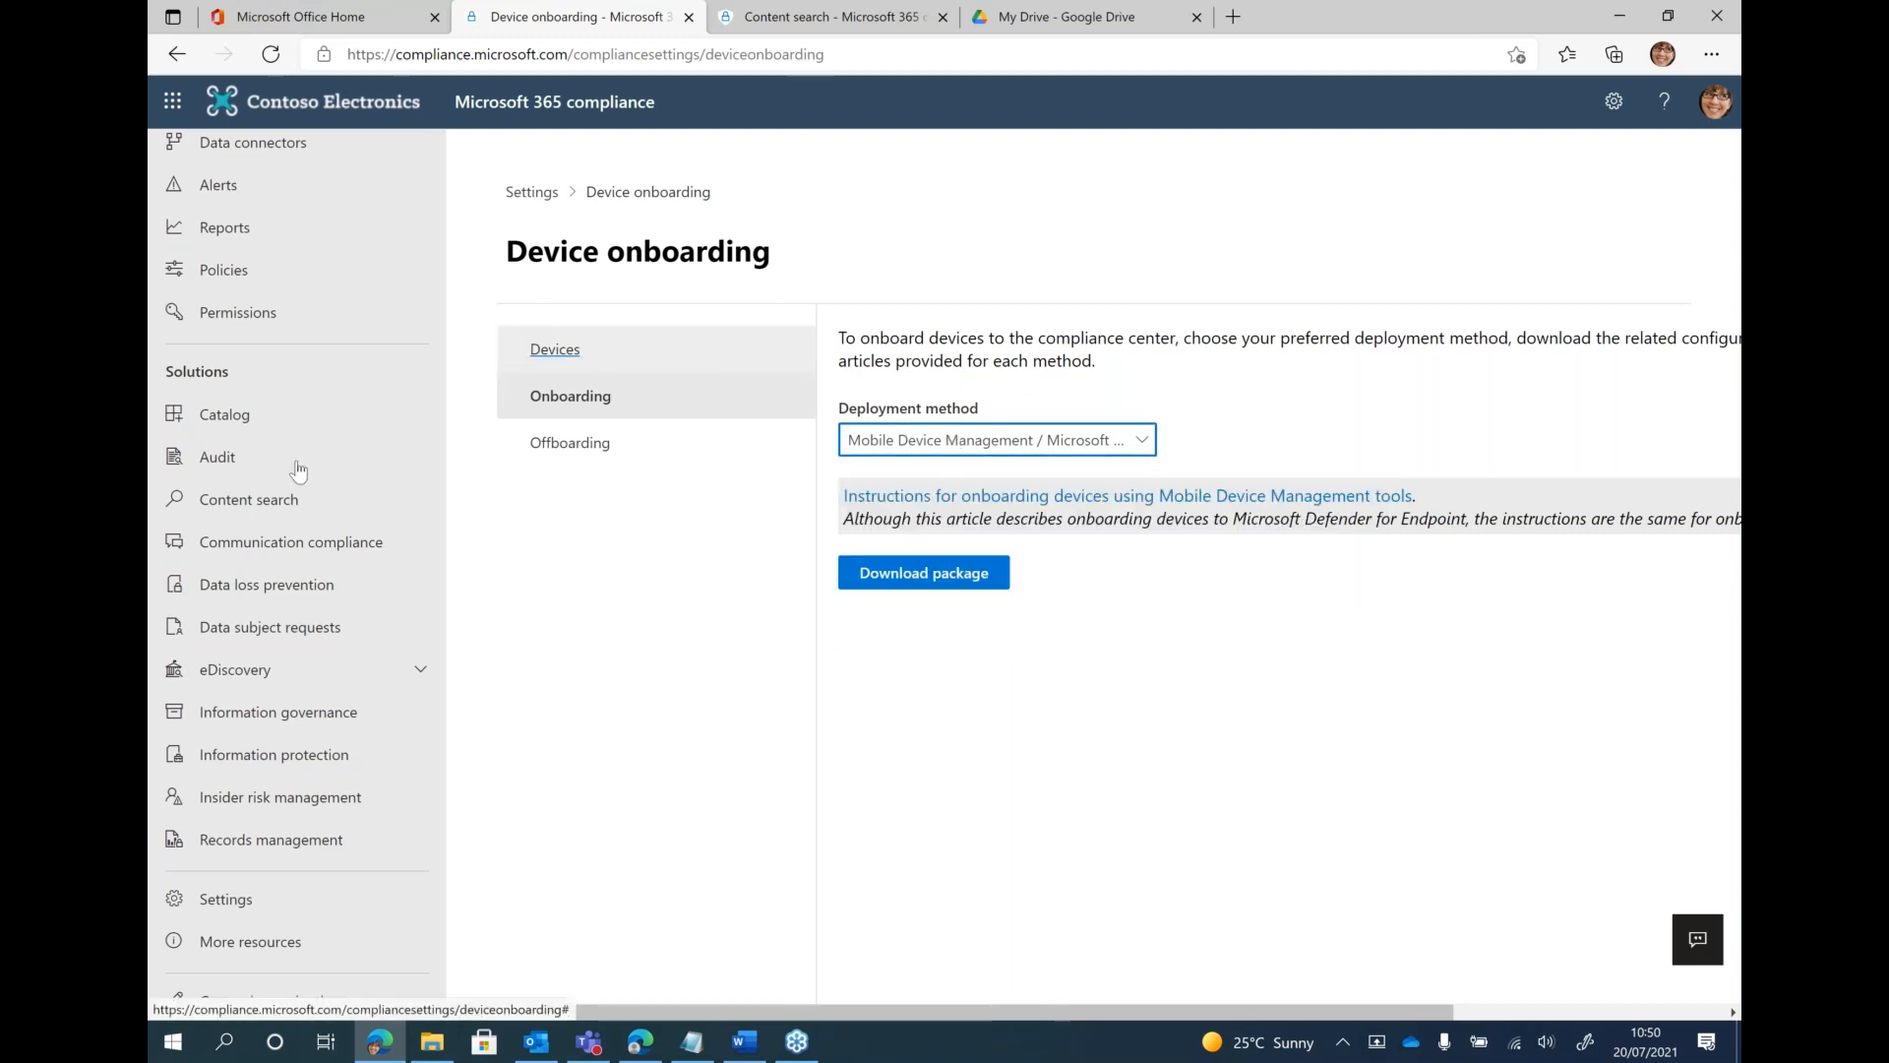
Open the sensitive info types under Data classification and browse the list of available types
{"action": "scroll", "coordinate": [270, 511], "scroll_direction": "up", "scroll_amount": 2}
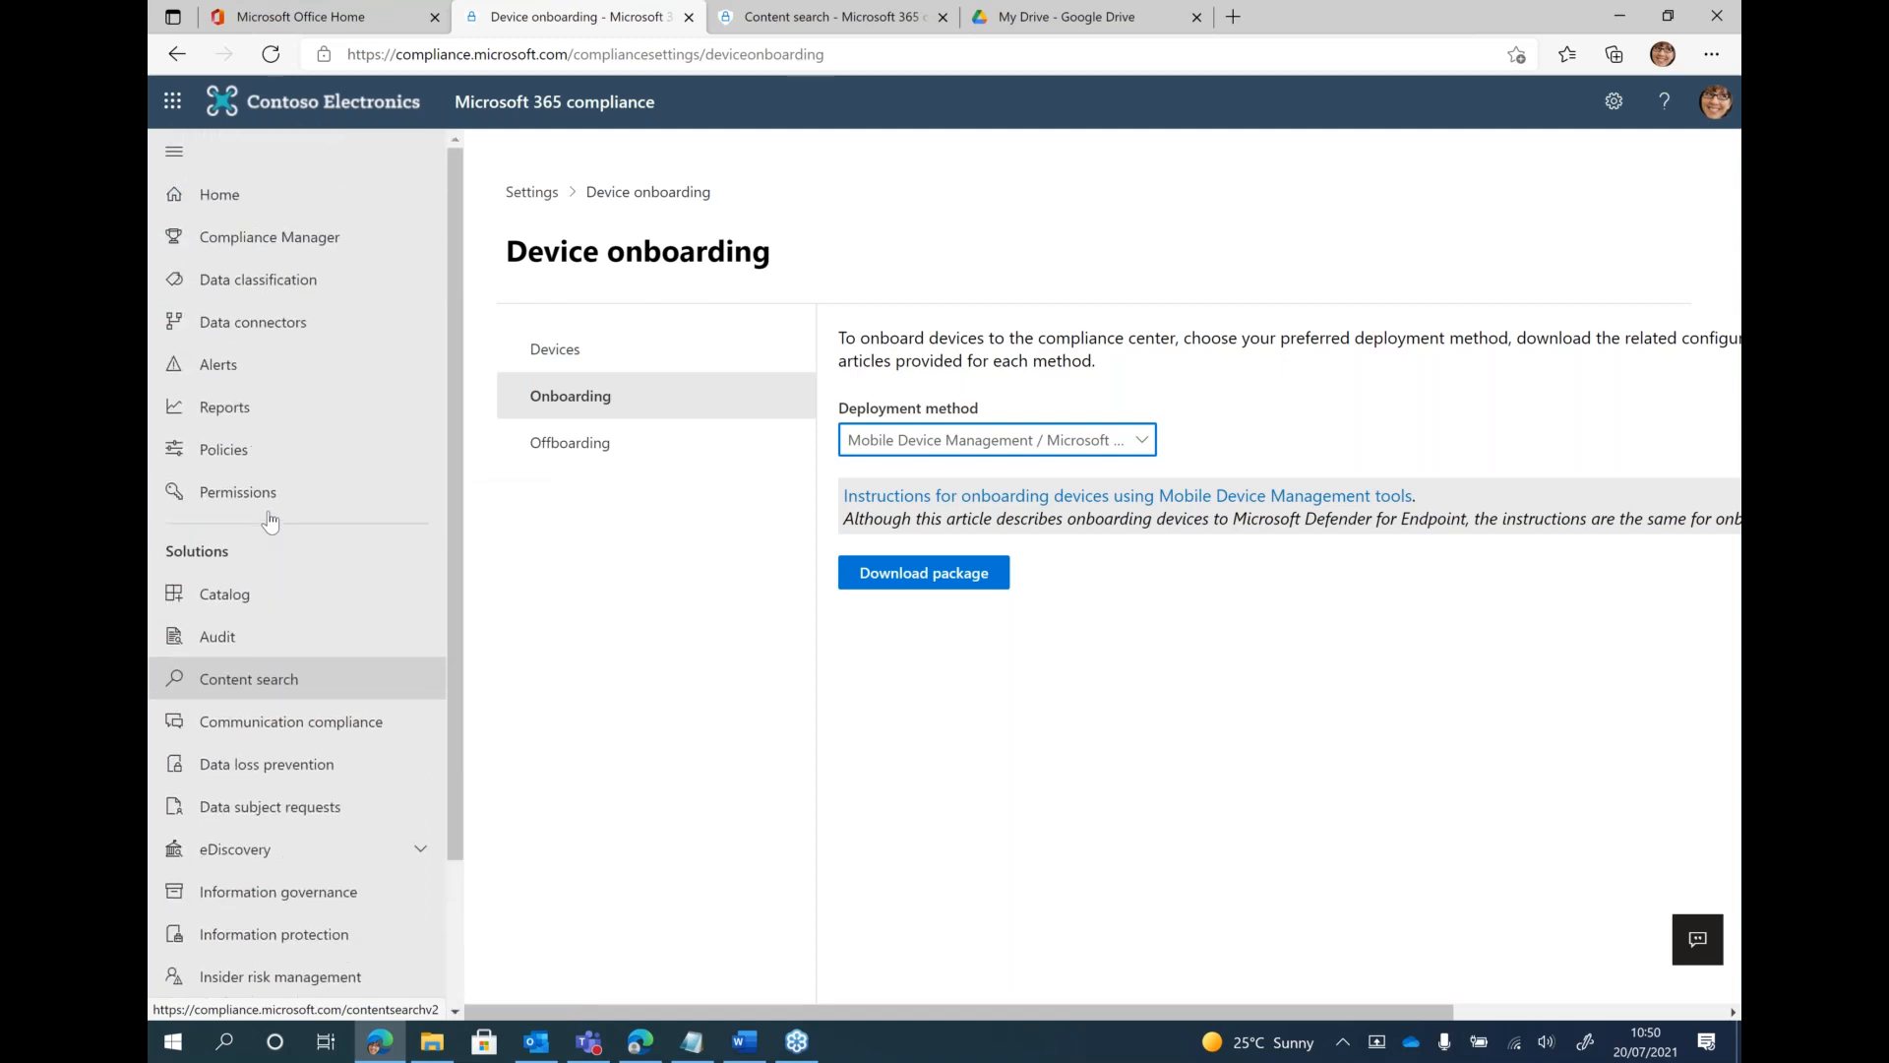
{"action": "left_click", "coordinate": [302, 286]}
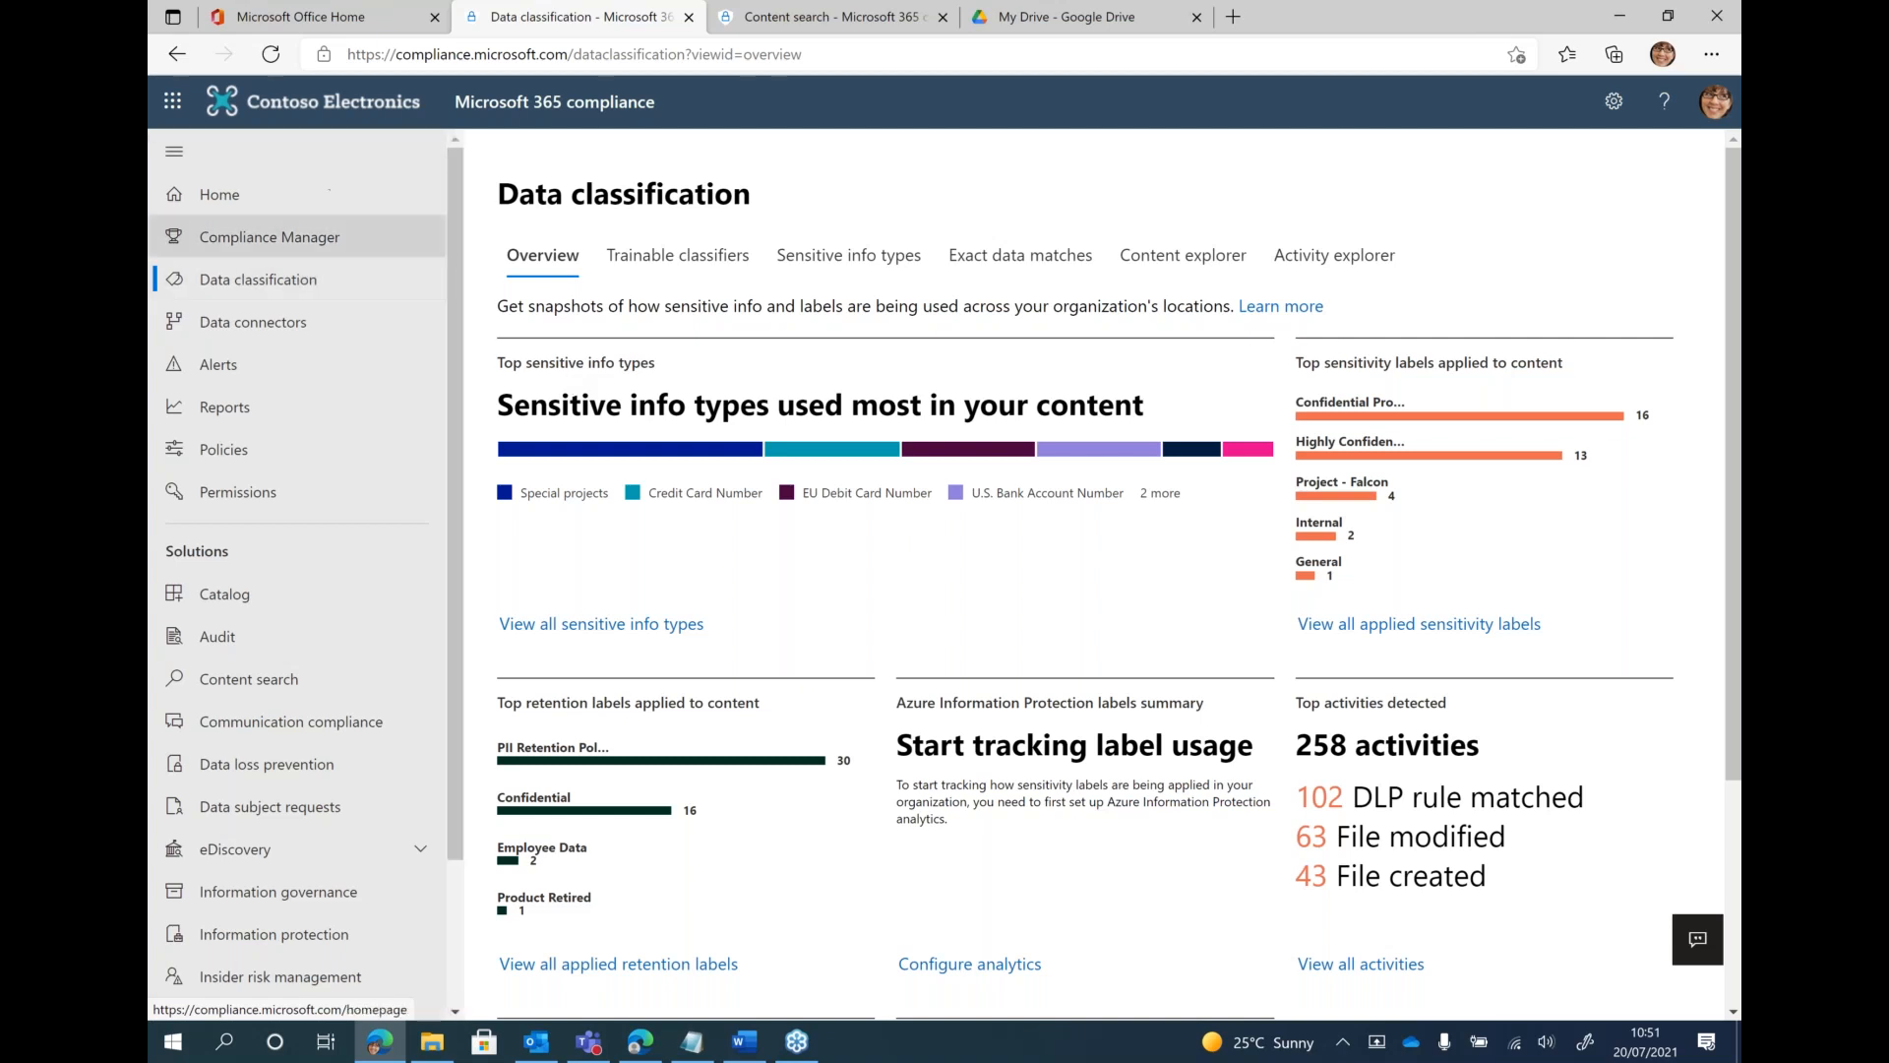
{"action": "left_click", "coordinate": [852, 257]}
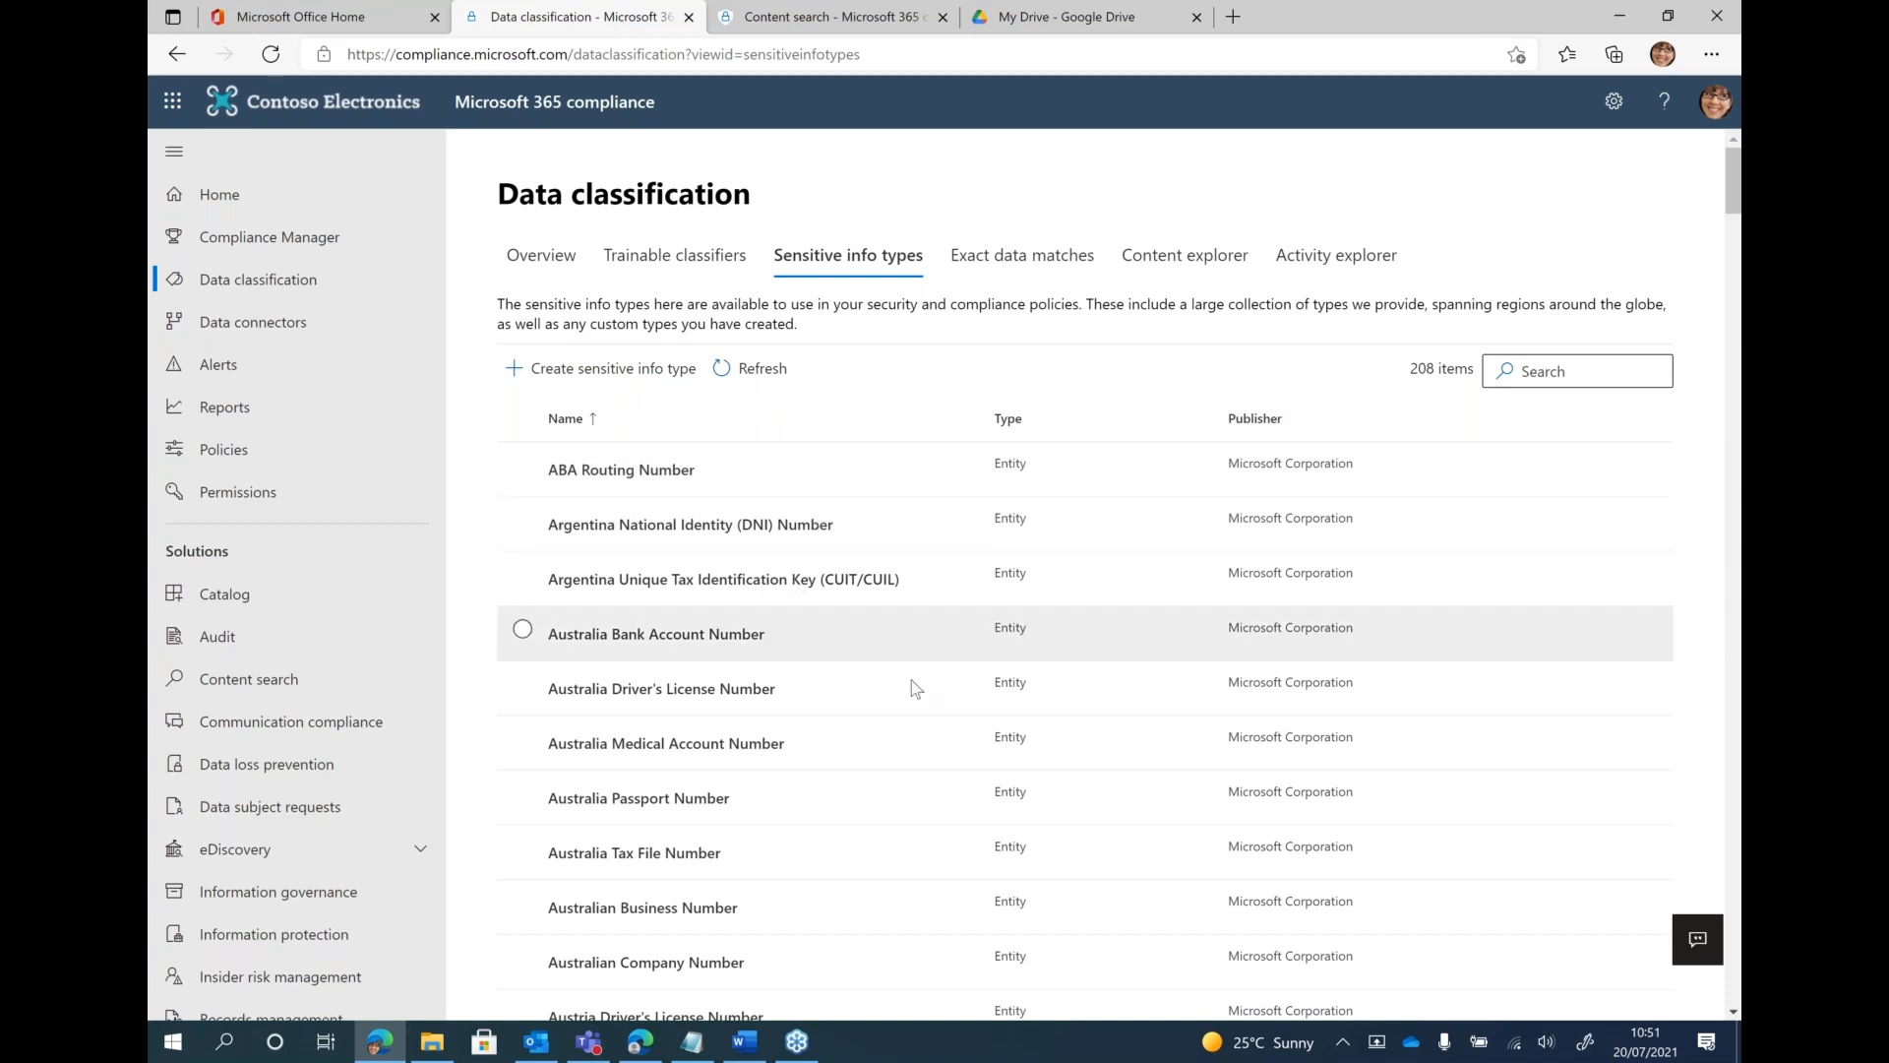
{"action": "scroll", "coordinate": [923, 685], "scroll_direction": "down", "scroll_amount": 2}
{"action": "scroll", "coordinate": [925, 686], "scroll_direction": "down", "scroll_amount": 3}
{"action": "scroll", "coordinate": [1193, 565], "scroll_direction": "up", "scroll_amount": 5}
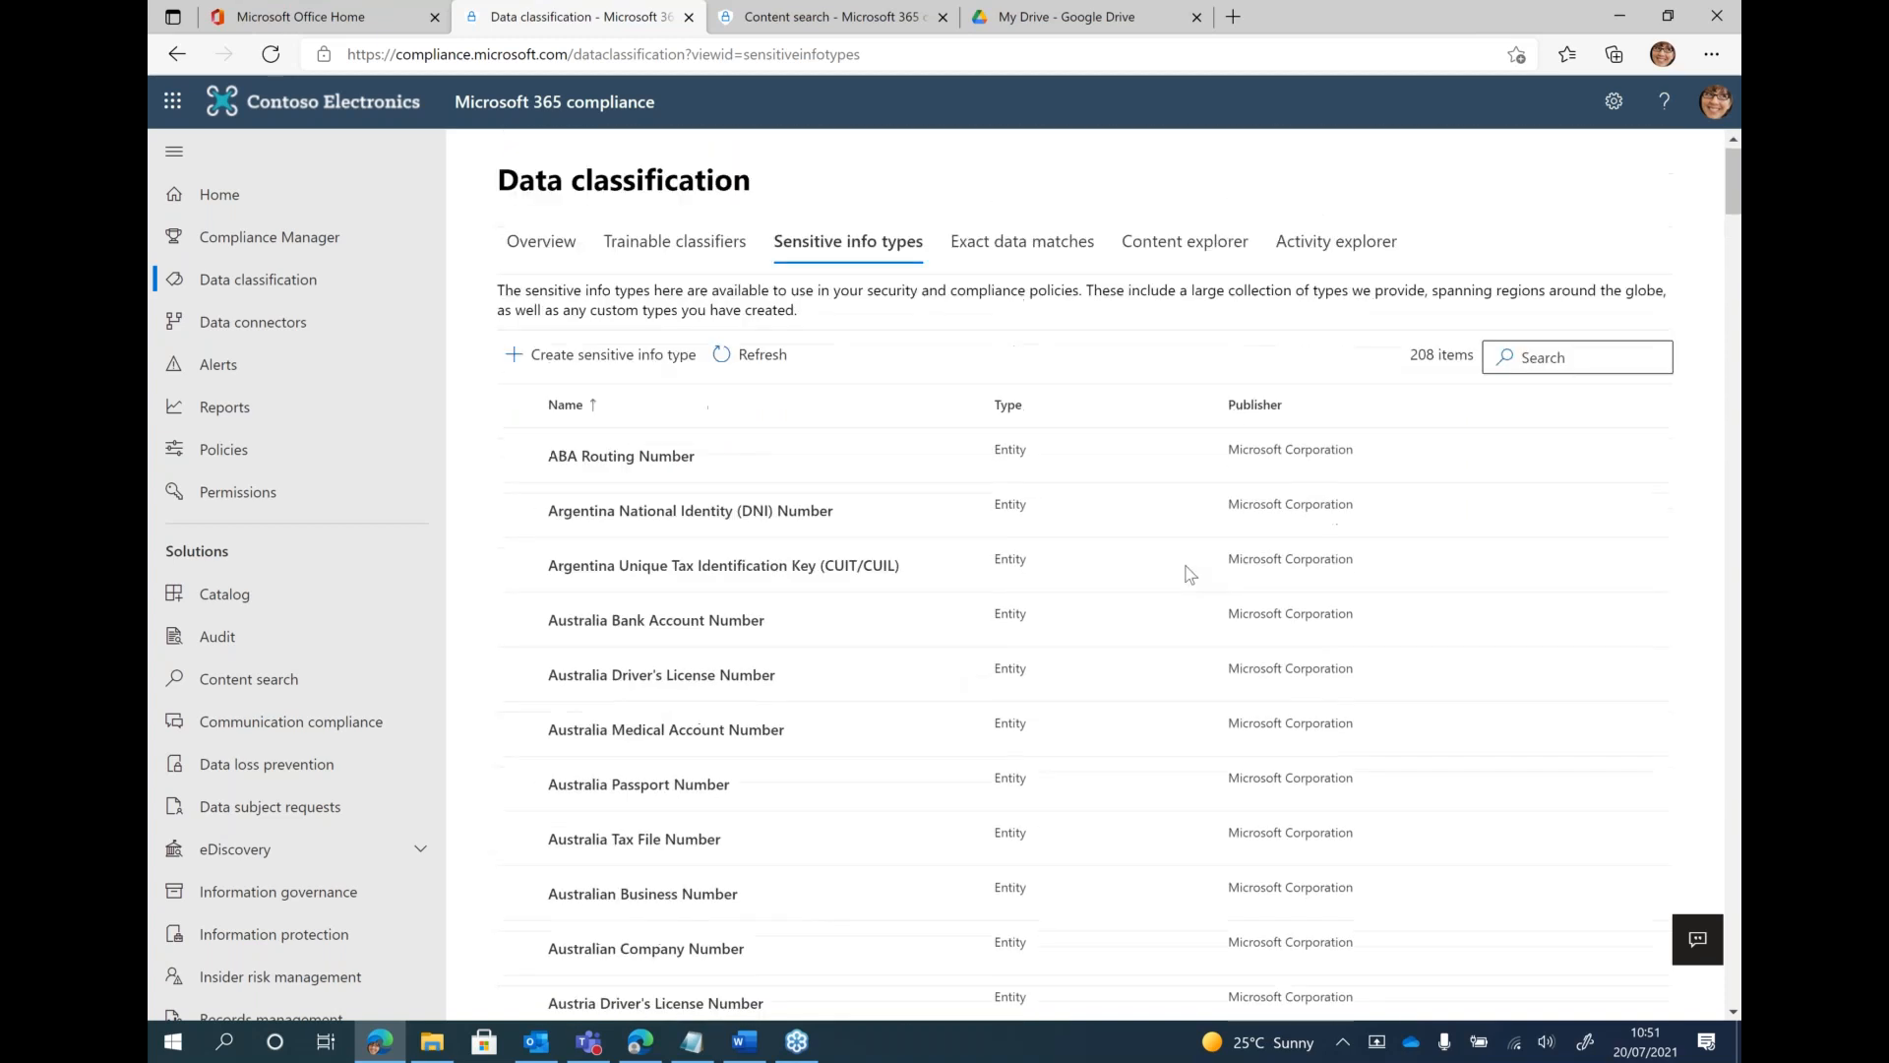
Search the sensitive info types for "u.k", review the matches and clear the search
{"action": "left_click", "coordinate": [1551, 369]}
{"action": "type", "text": "u.k"}
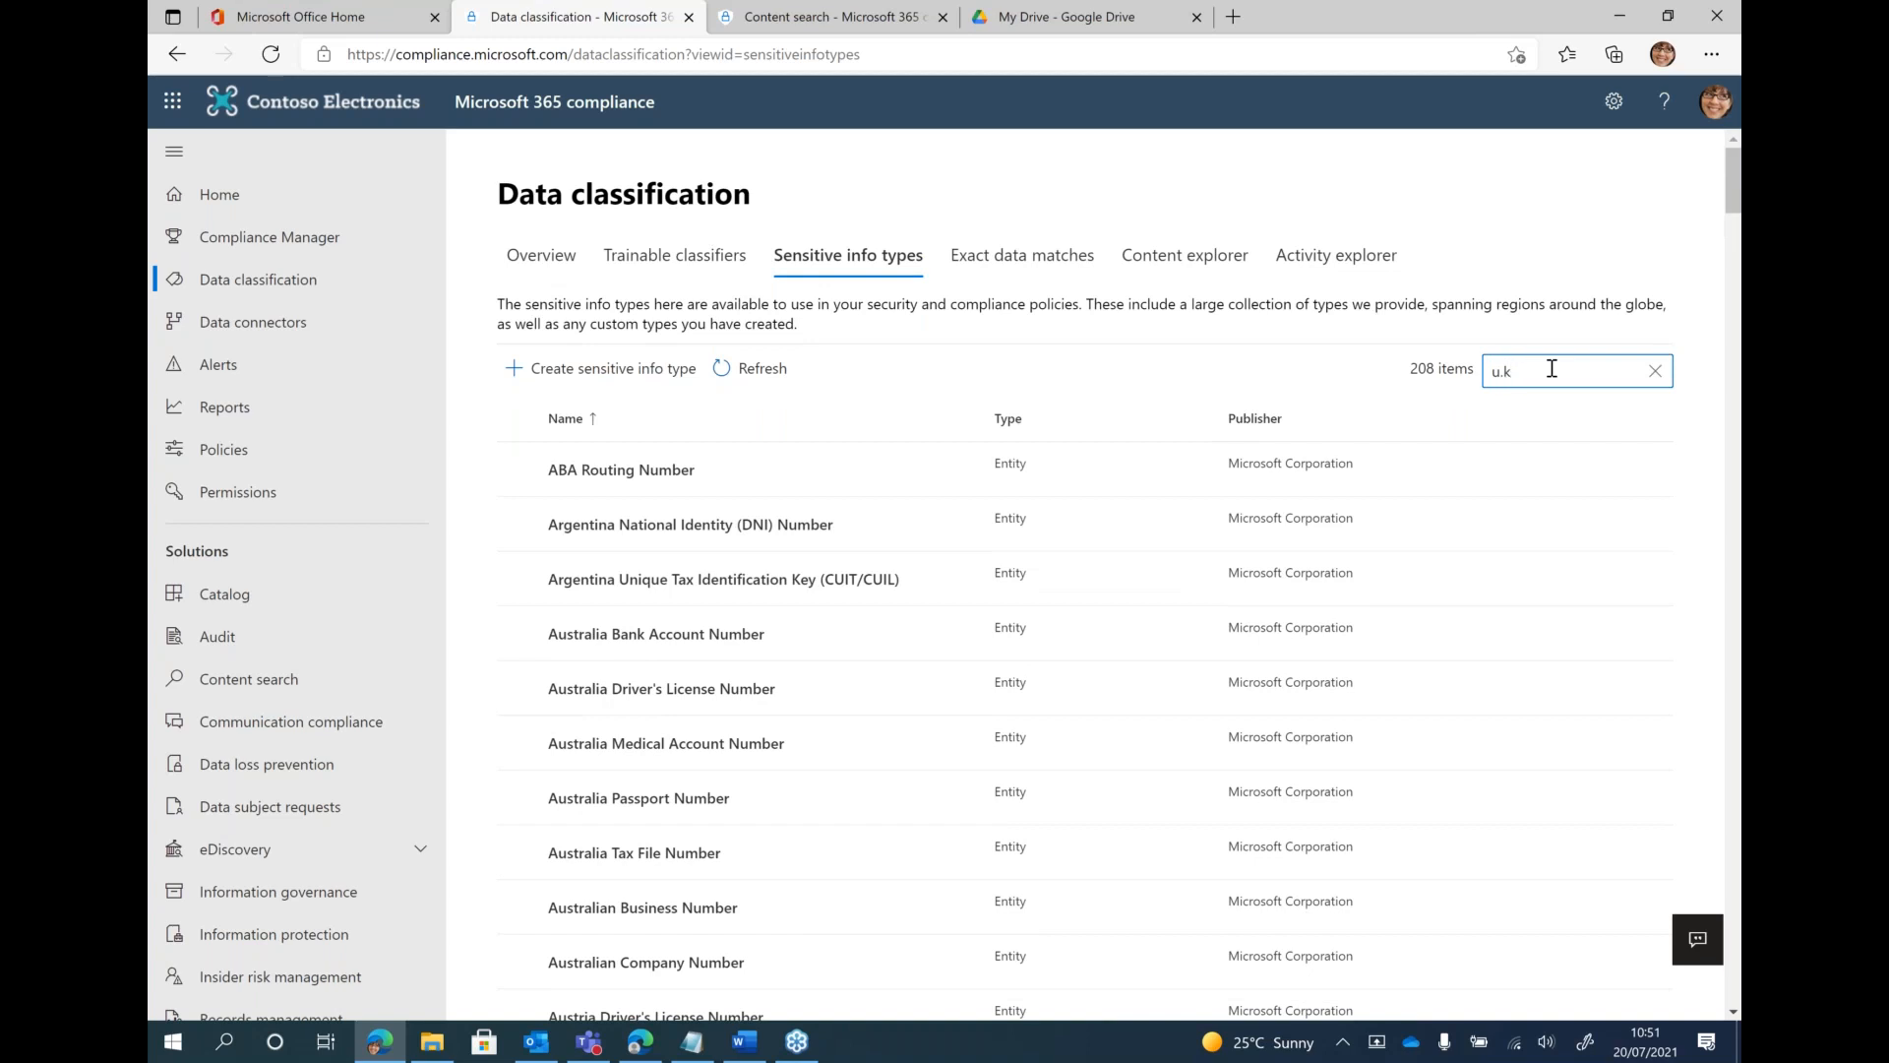
{"action": "key", "text": "Return"}
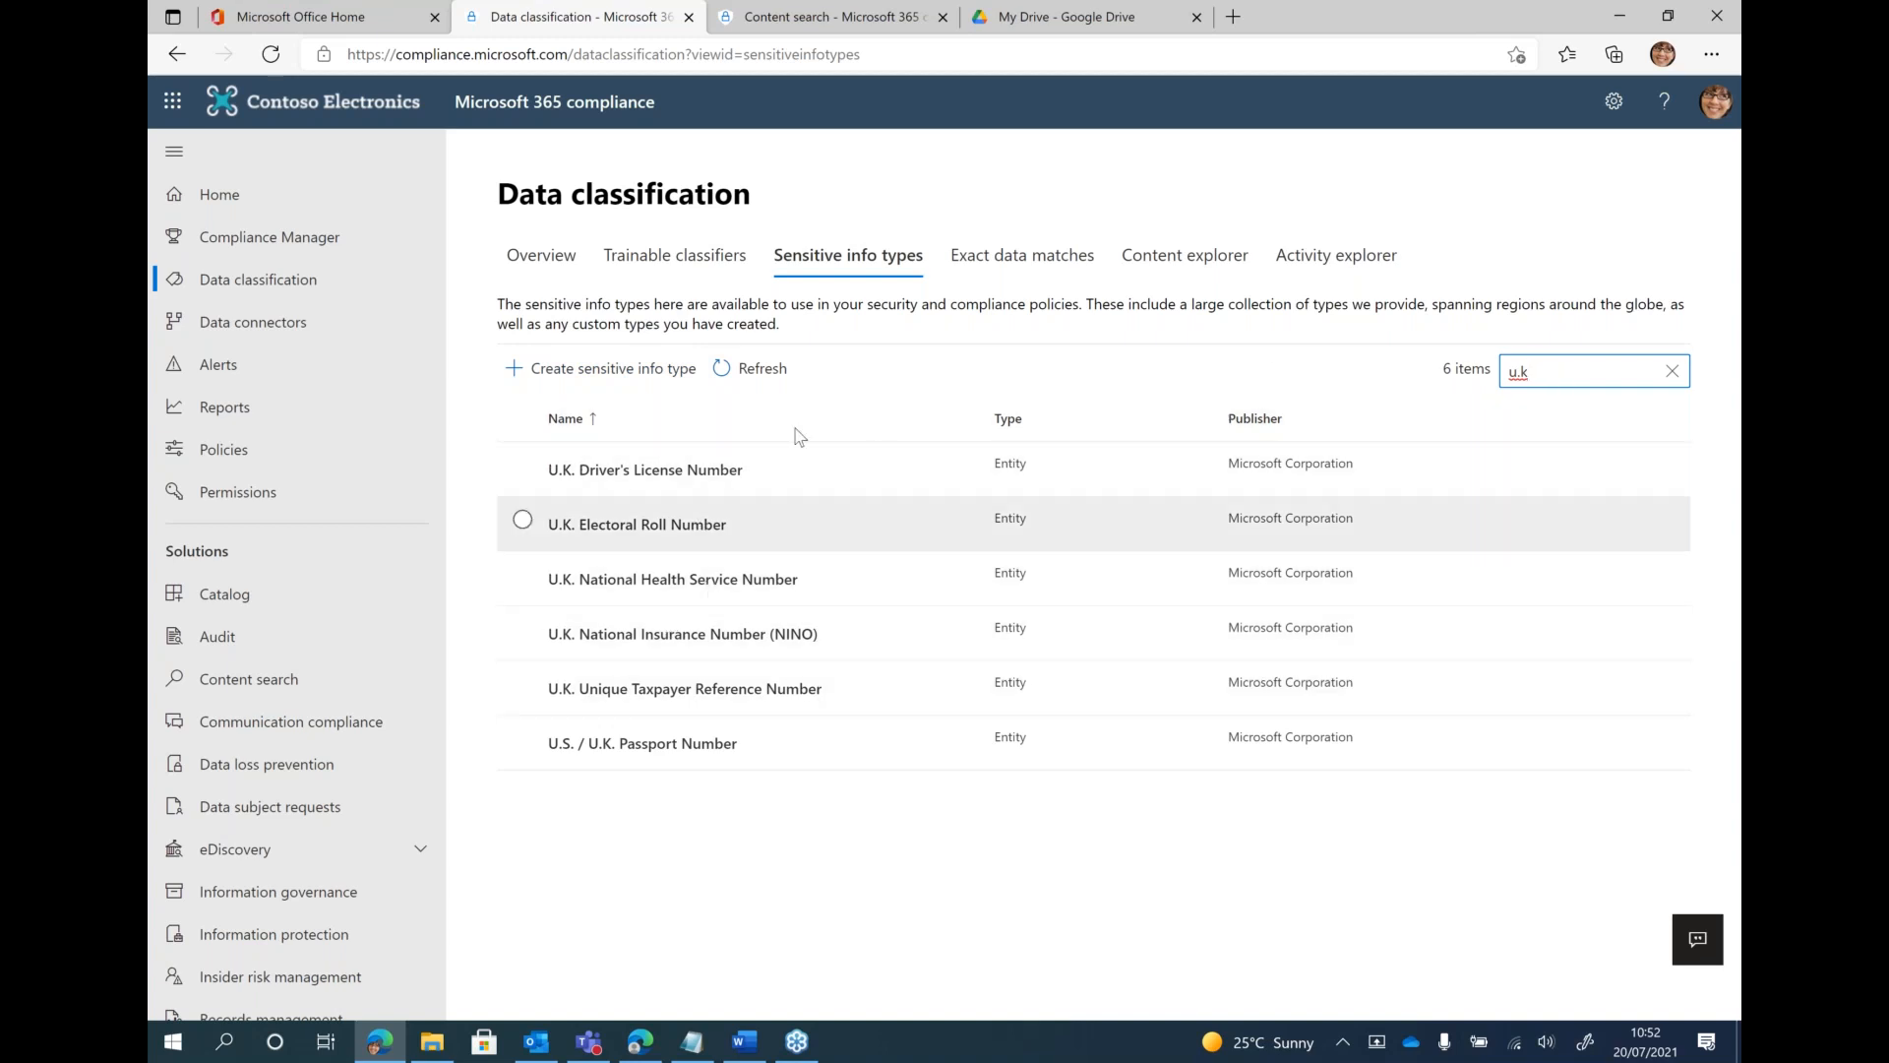
{"action": "left_click", "coordinate": [1673, 371]}
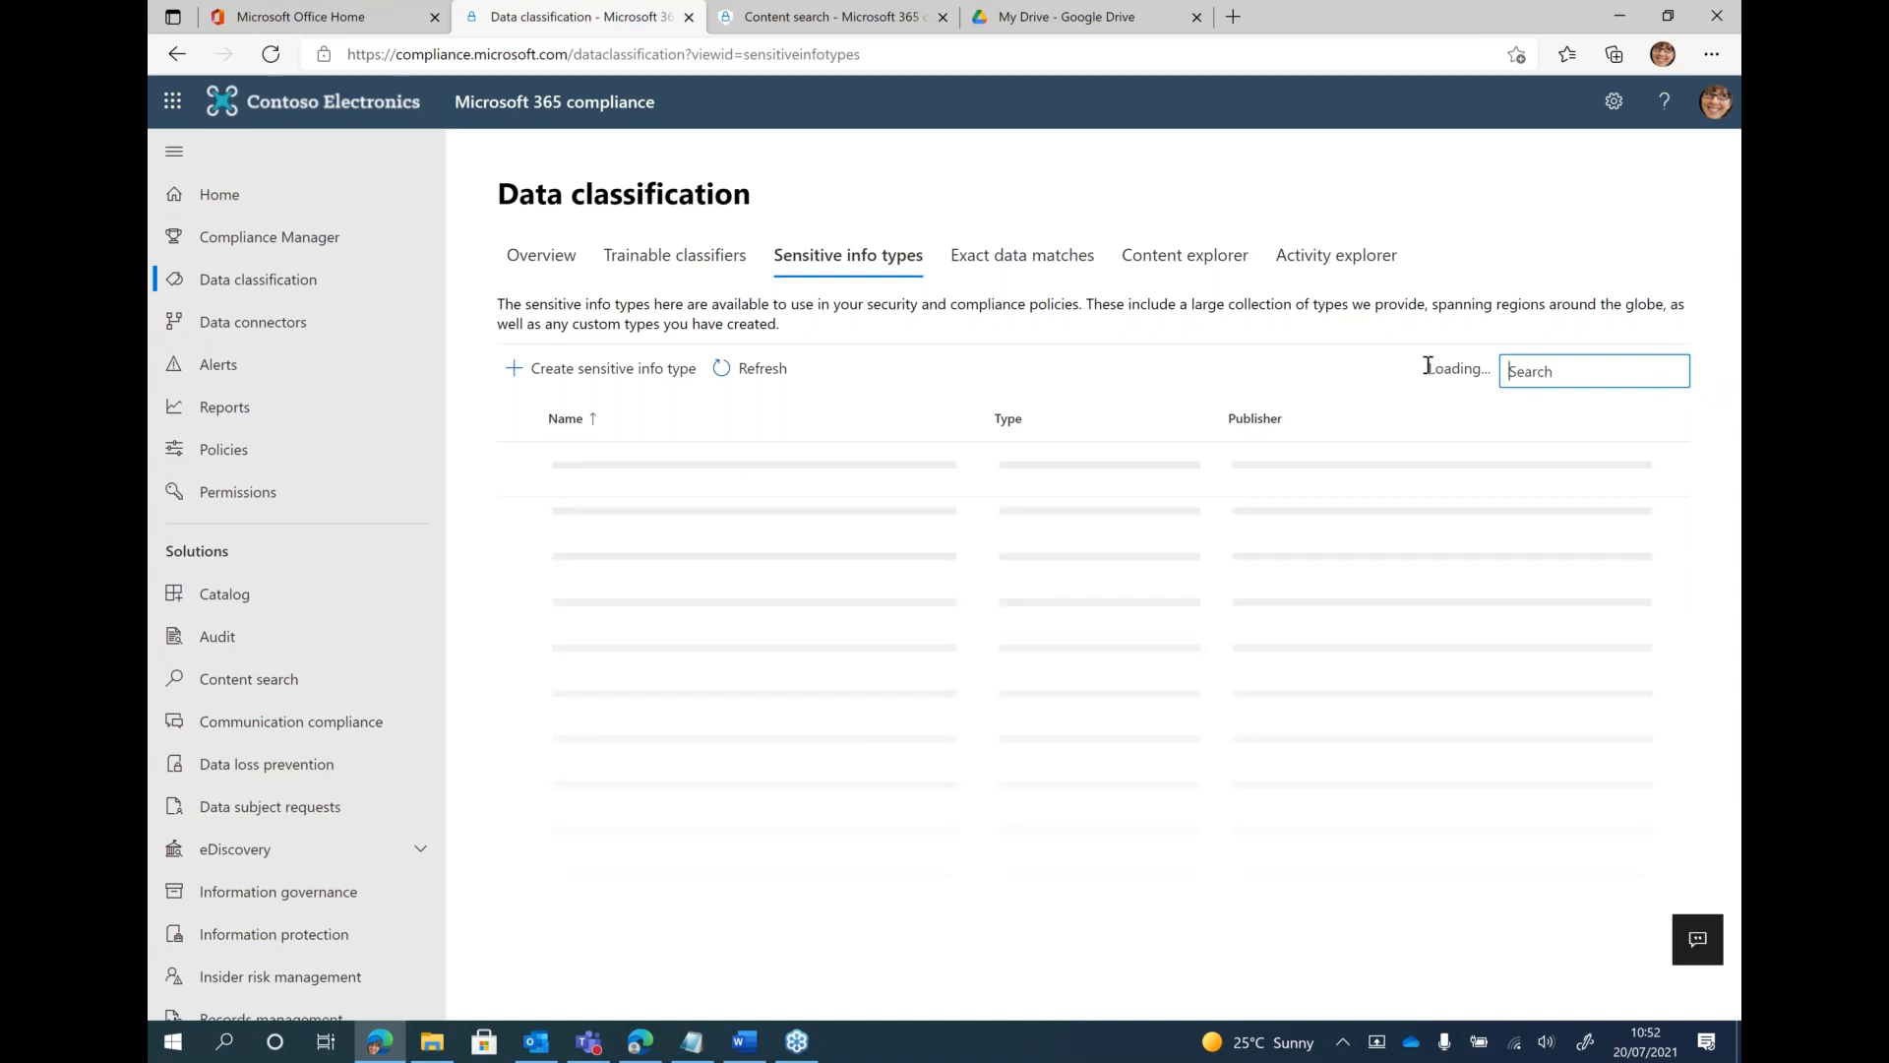
Start creating a sensitive info type, and examine the employee number formats in the Contoso Employee Numbers document in Word
{"action": "left_click", "coordinate": [614, 390]}
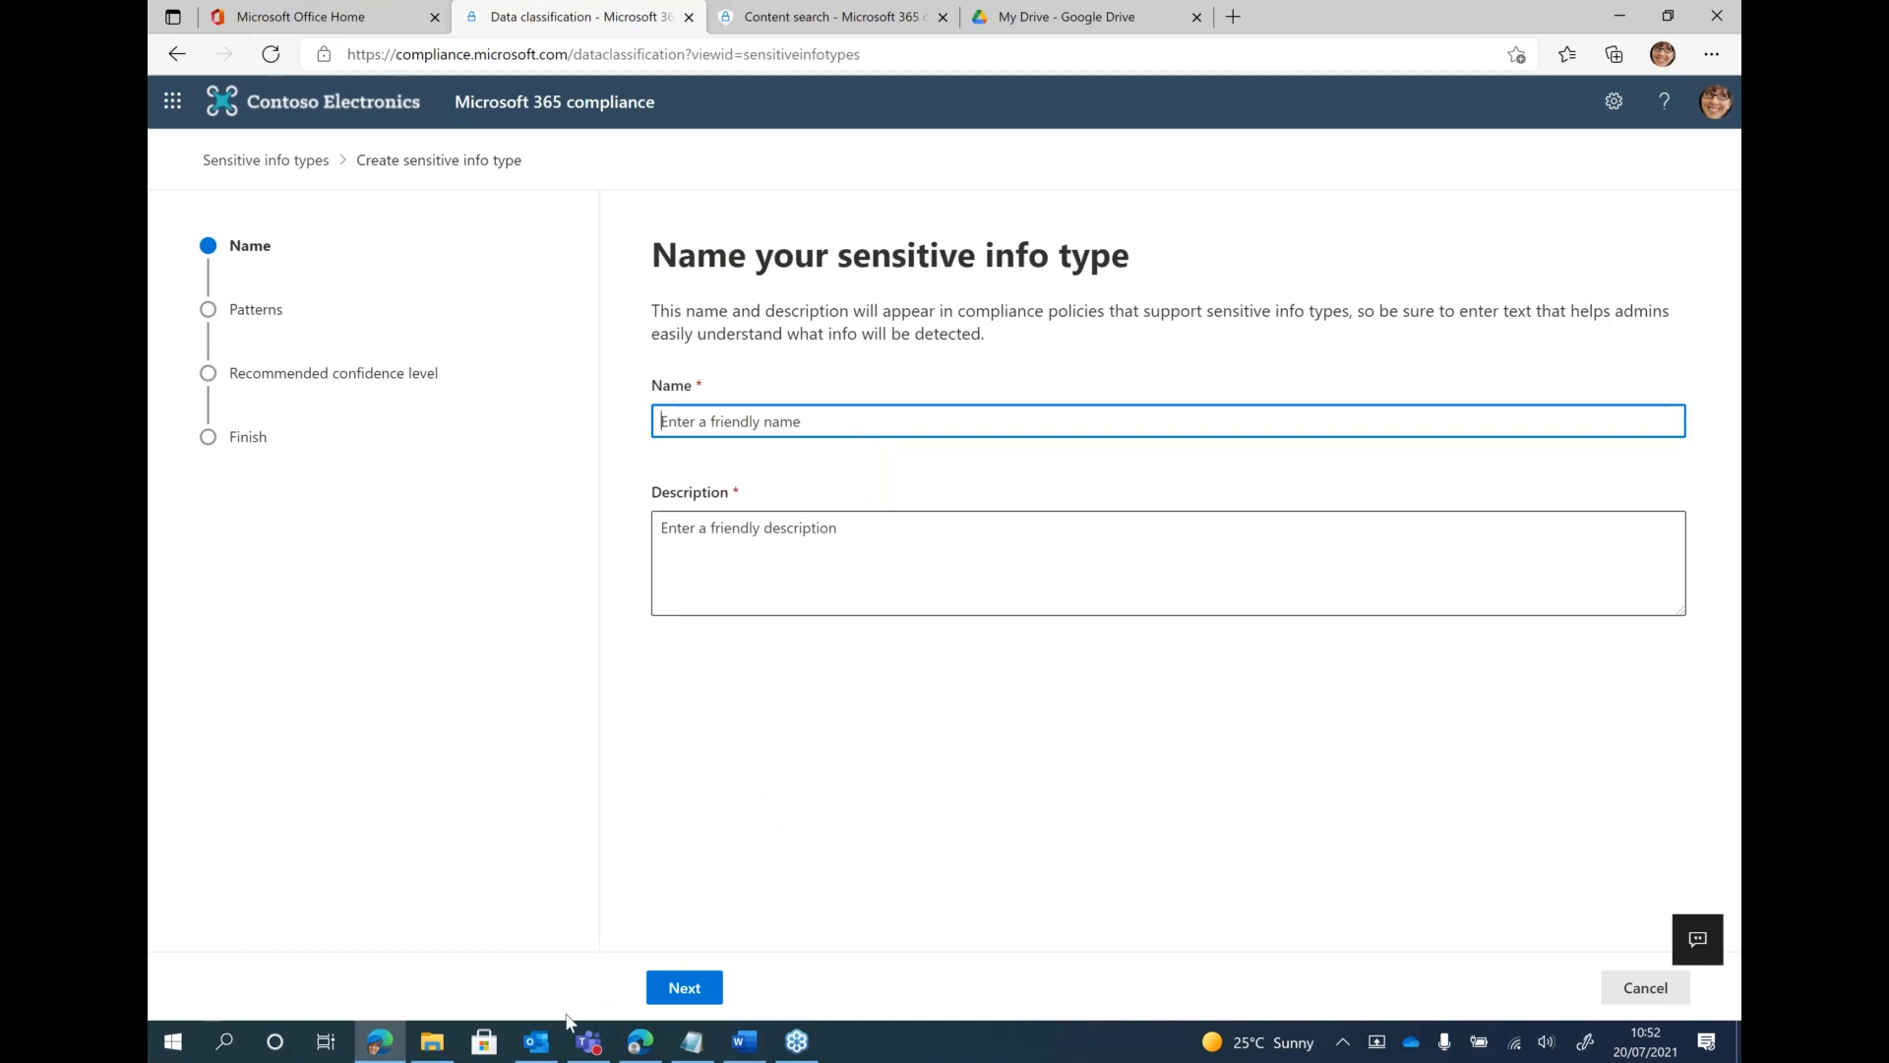
{"action": "left_click", "coordinate": [733, 1043]}
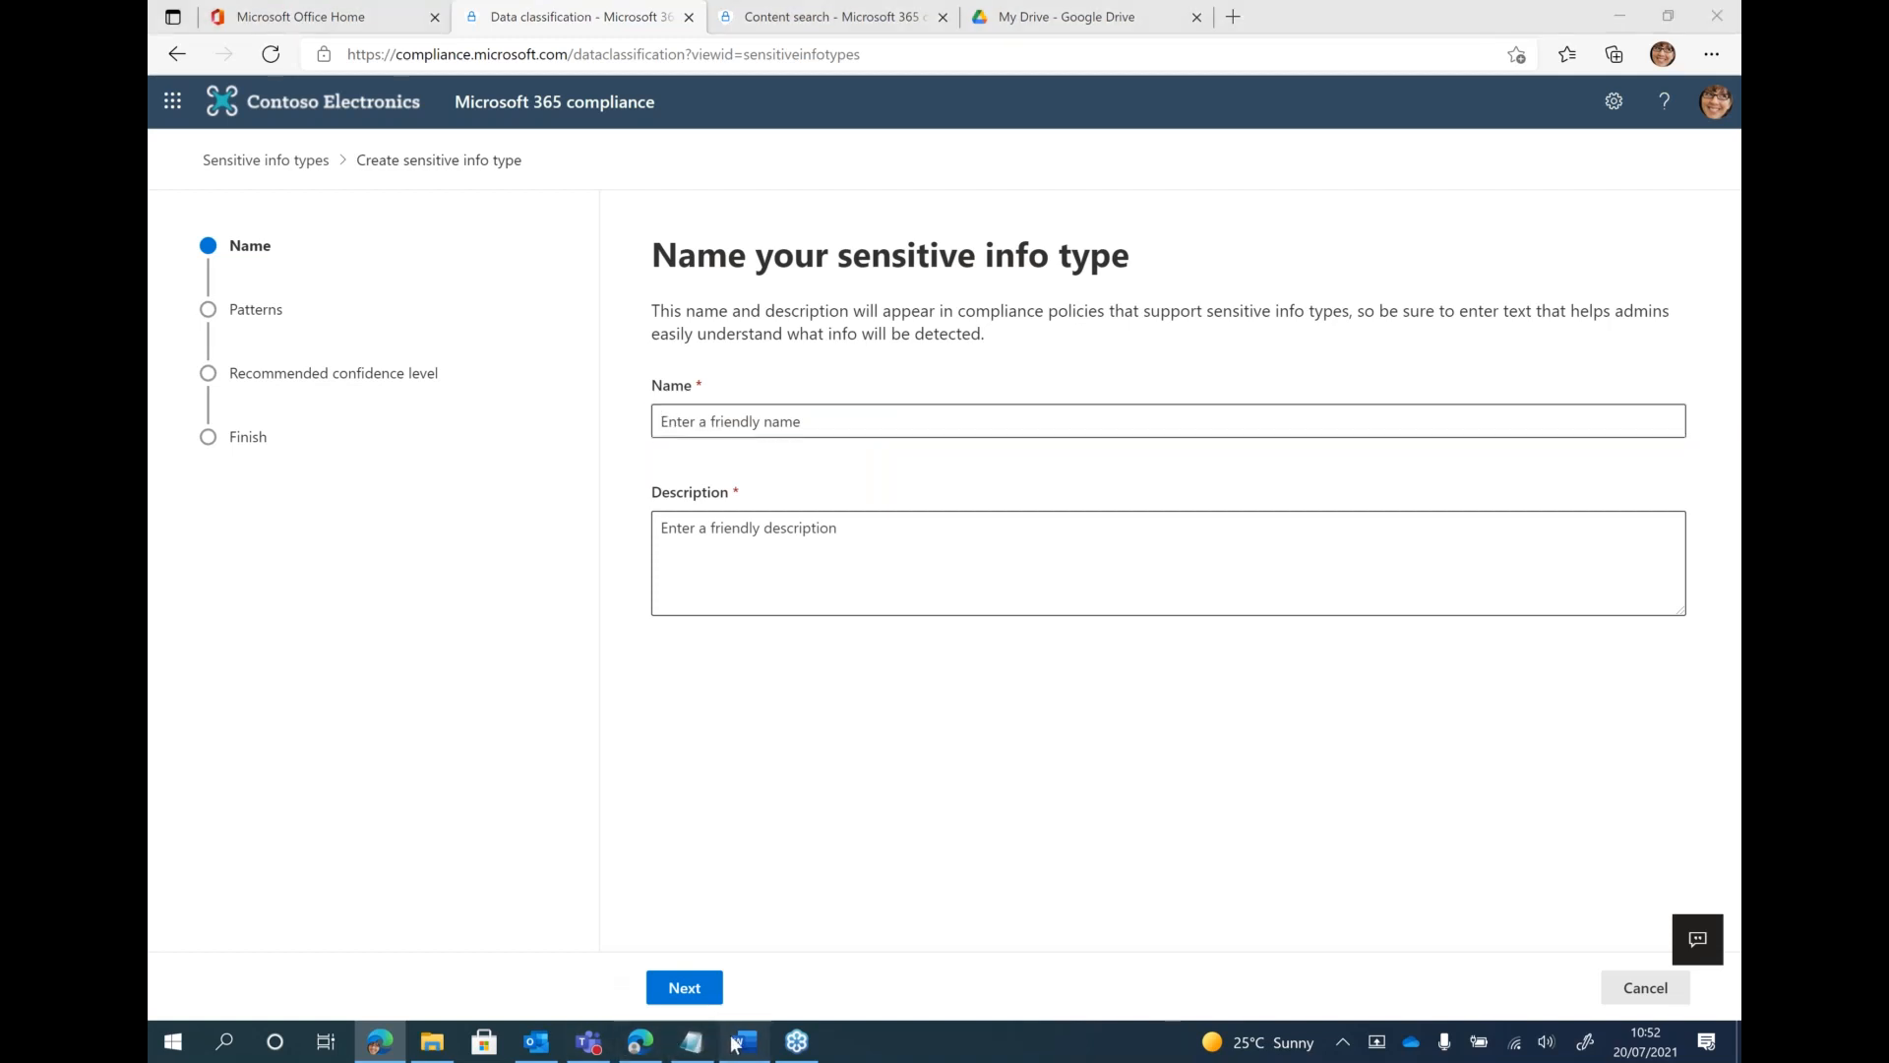
{"action": "left_click_drag", "start_coordinate": [945, 455], "coordinate": [979, 457]}
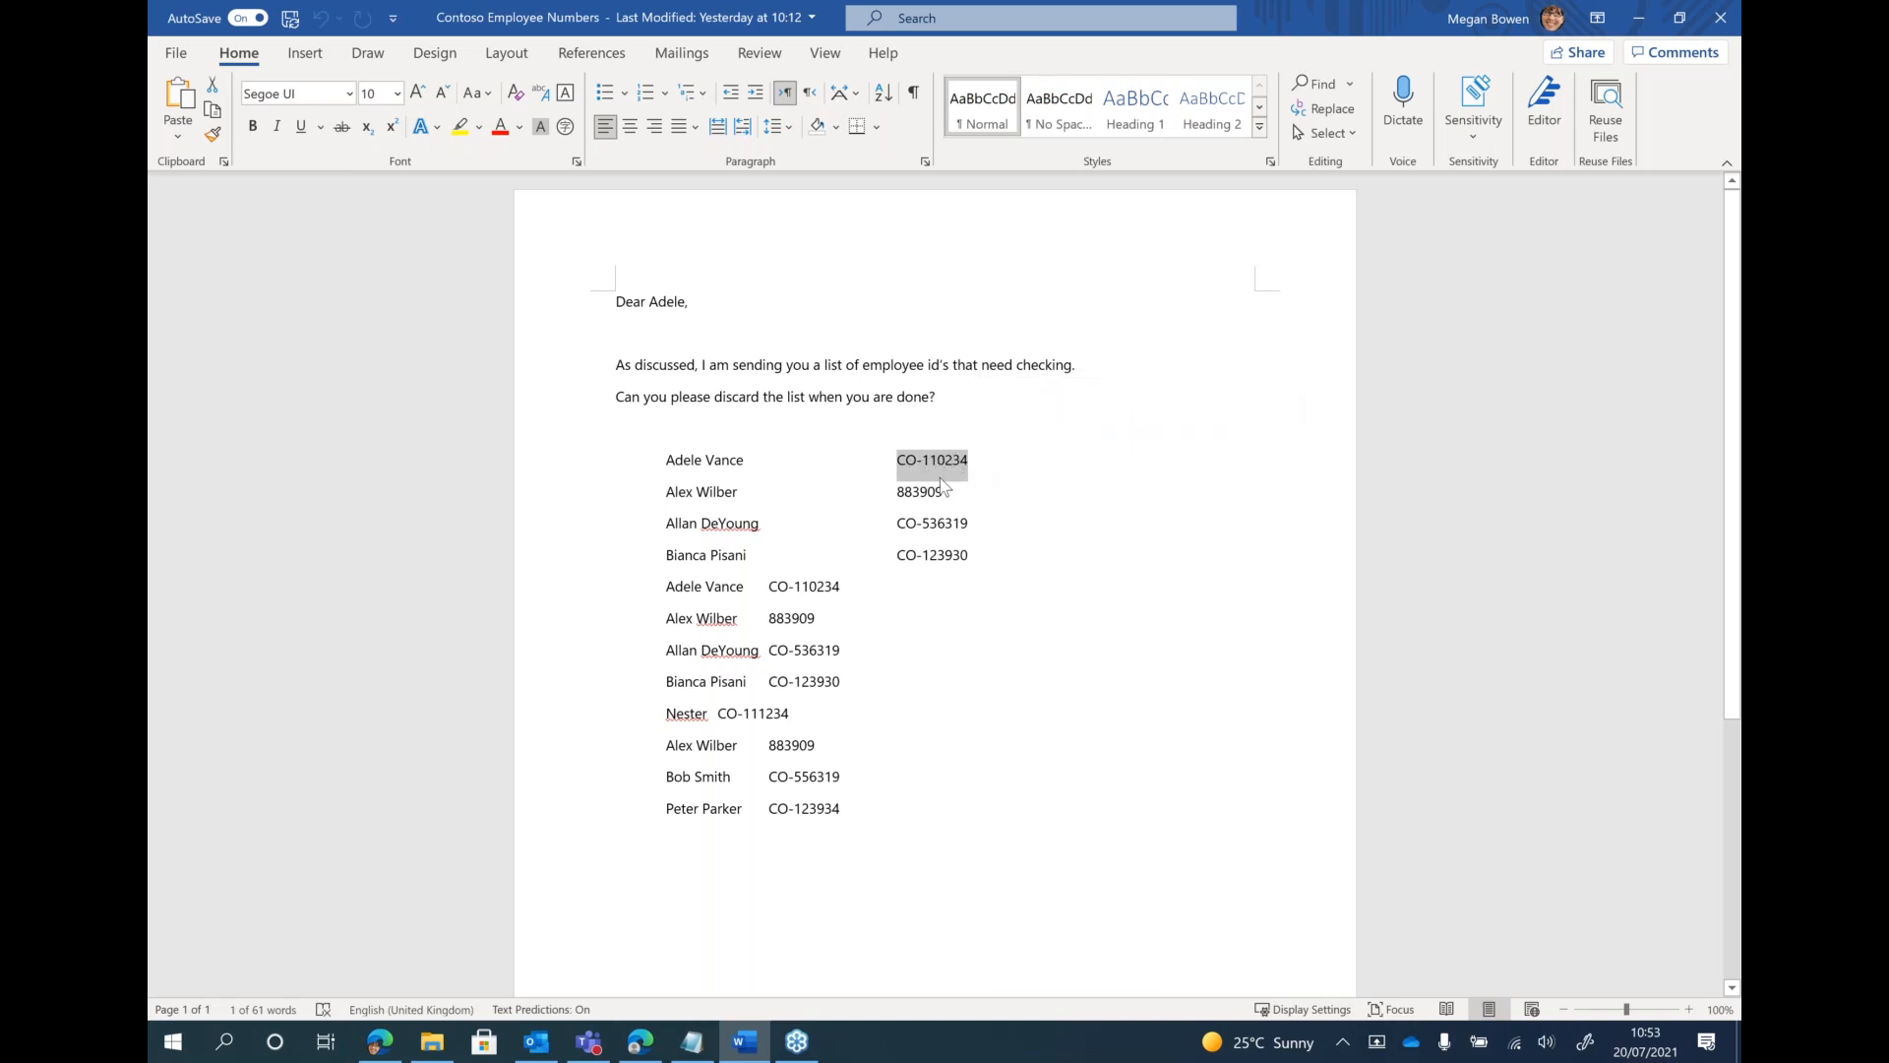
{"action": "left_click_drag", "start_coordinate": [904, 491], "coordinate": [942, 494]}
{"action": "left_click_drag", "start_coordinate": [904, 461], "coordinate": [986, 468]}
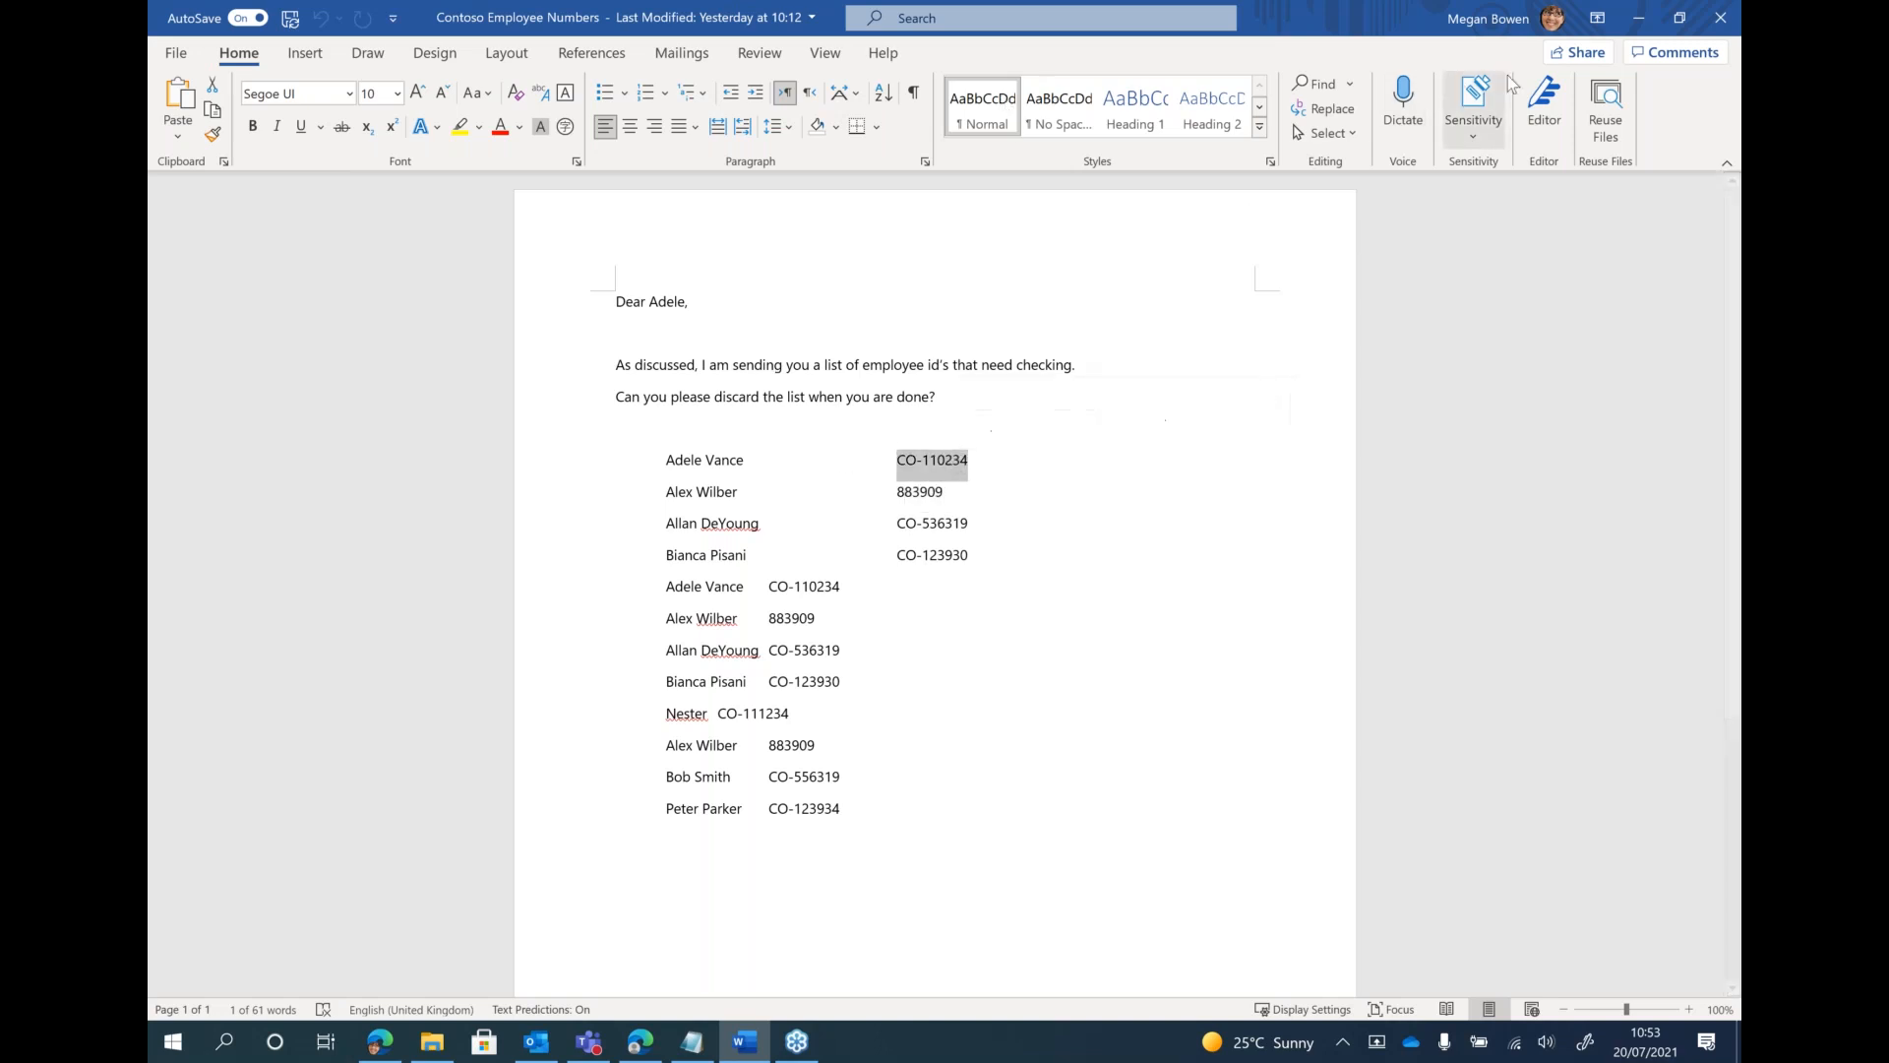
{"action": "left_click", "coordinate": [1641, 26]}
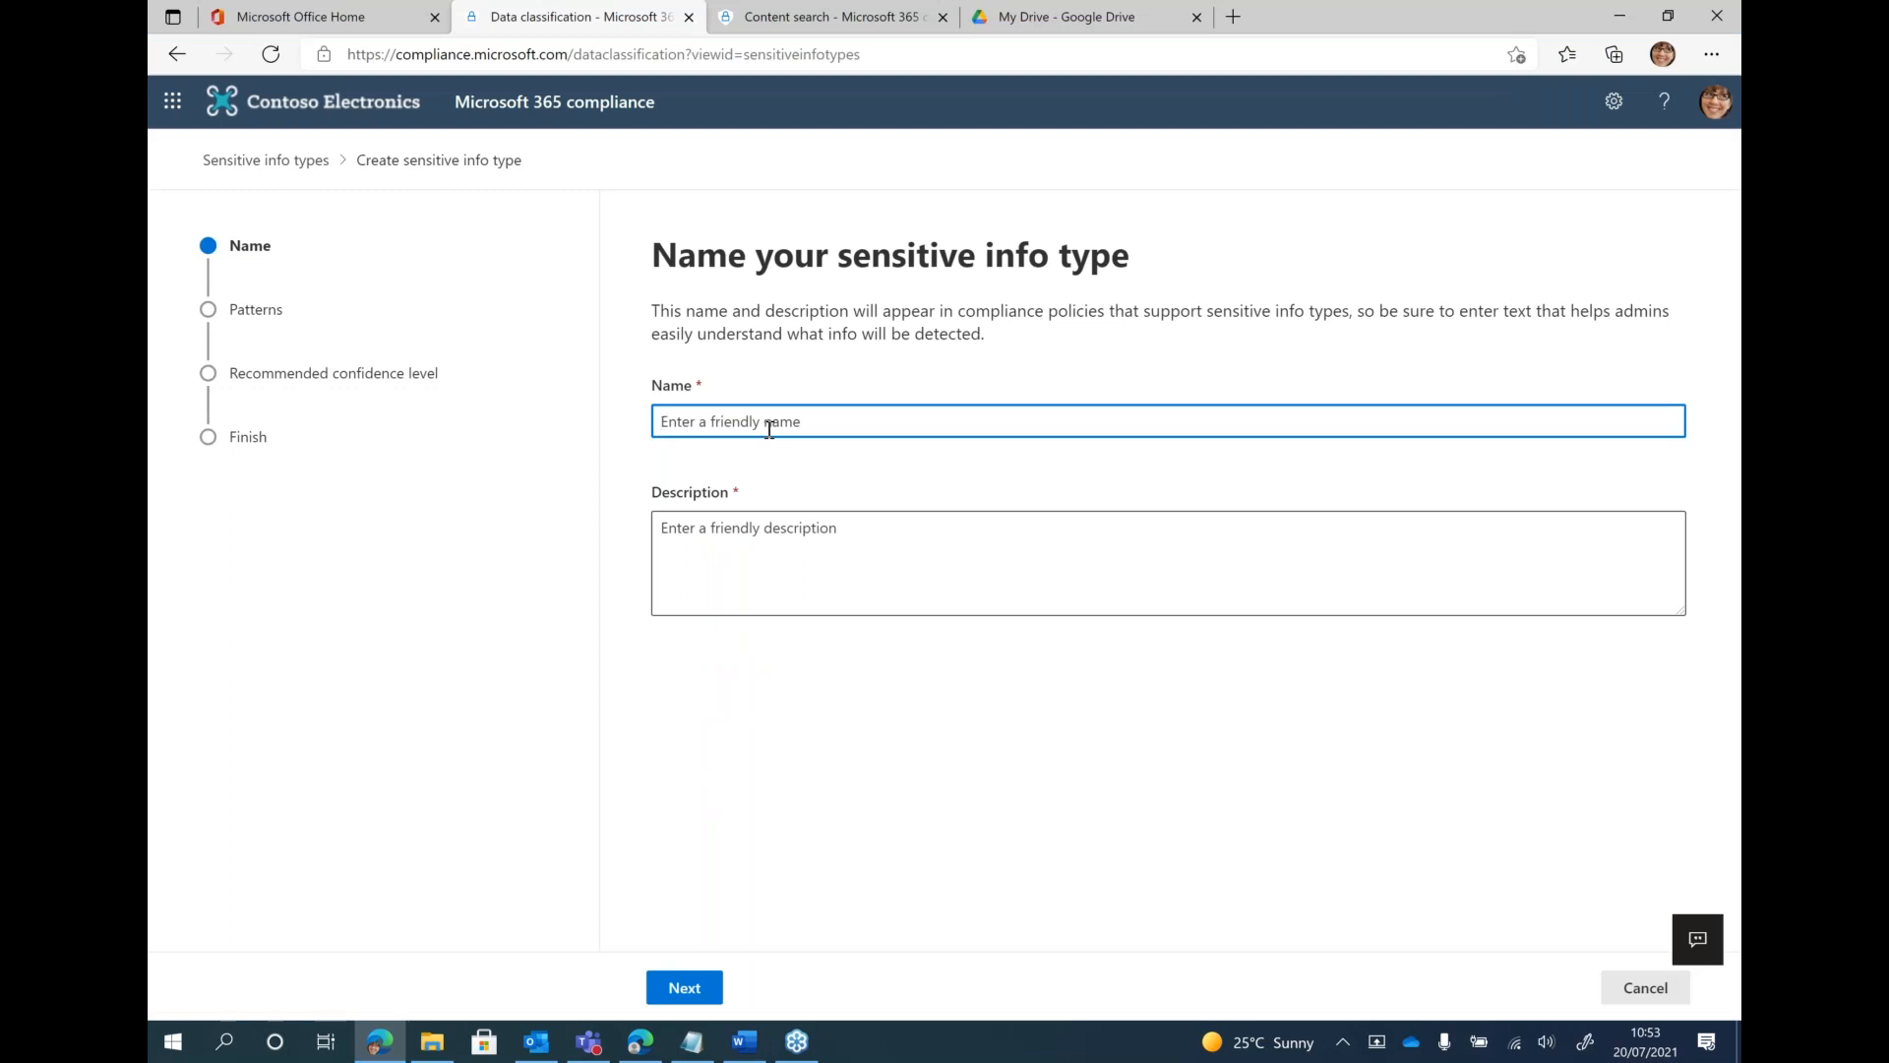
Name the sensitive info type "Employee numbers demo", describe it as "employee" and continue to the pattern definition
{"action": "type", "text": "E"}
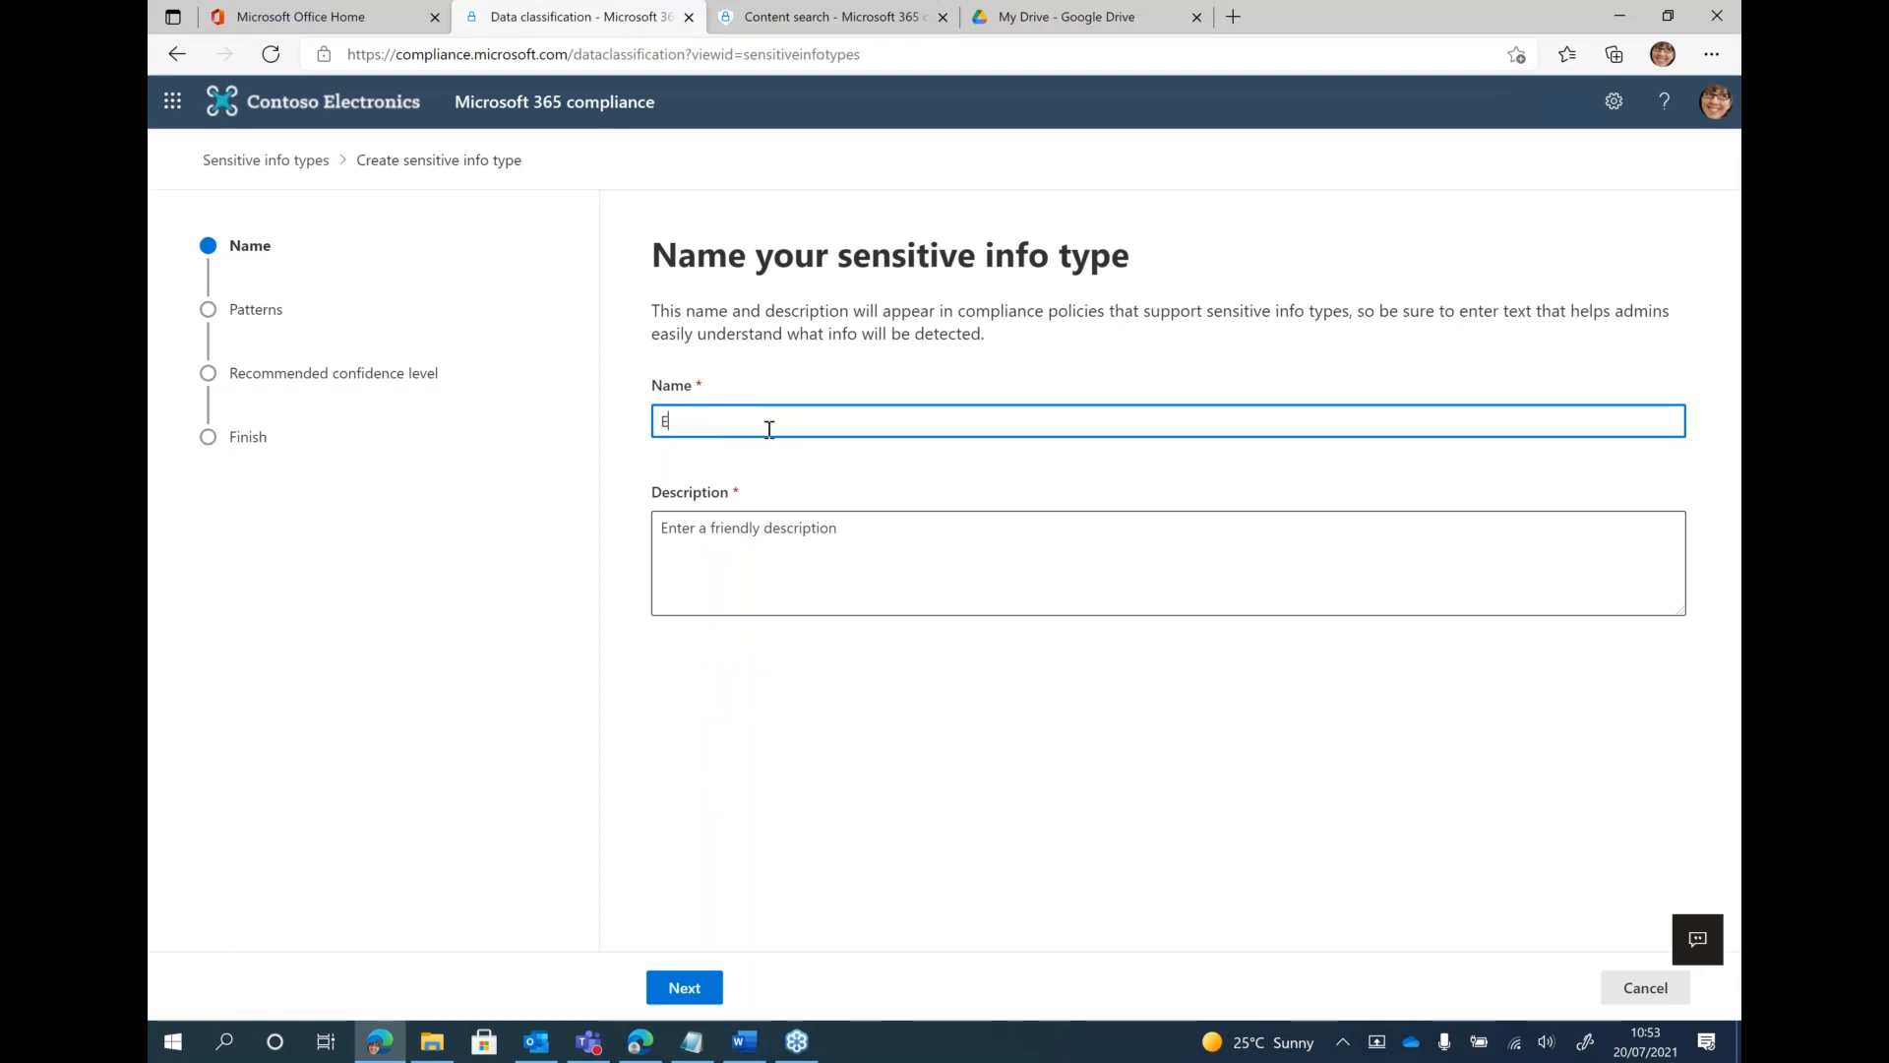
{"action": "type", "text": "mployee numb"}
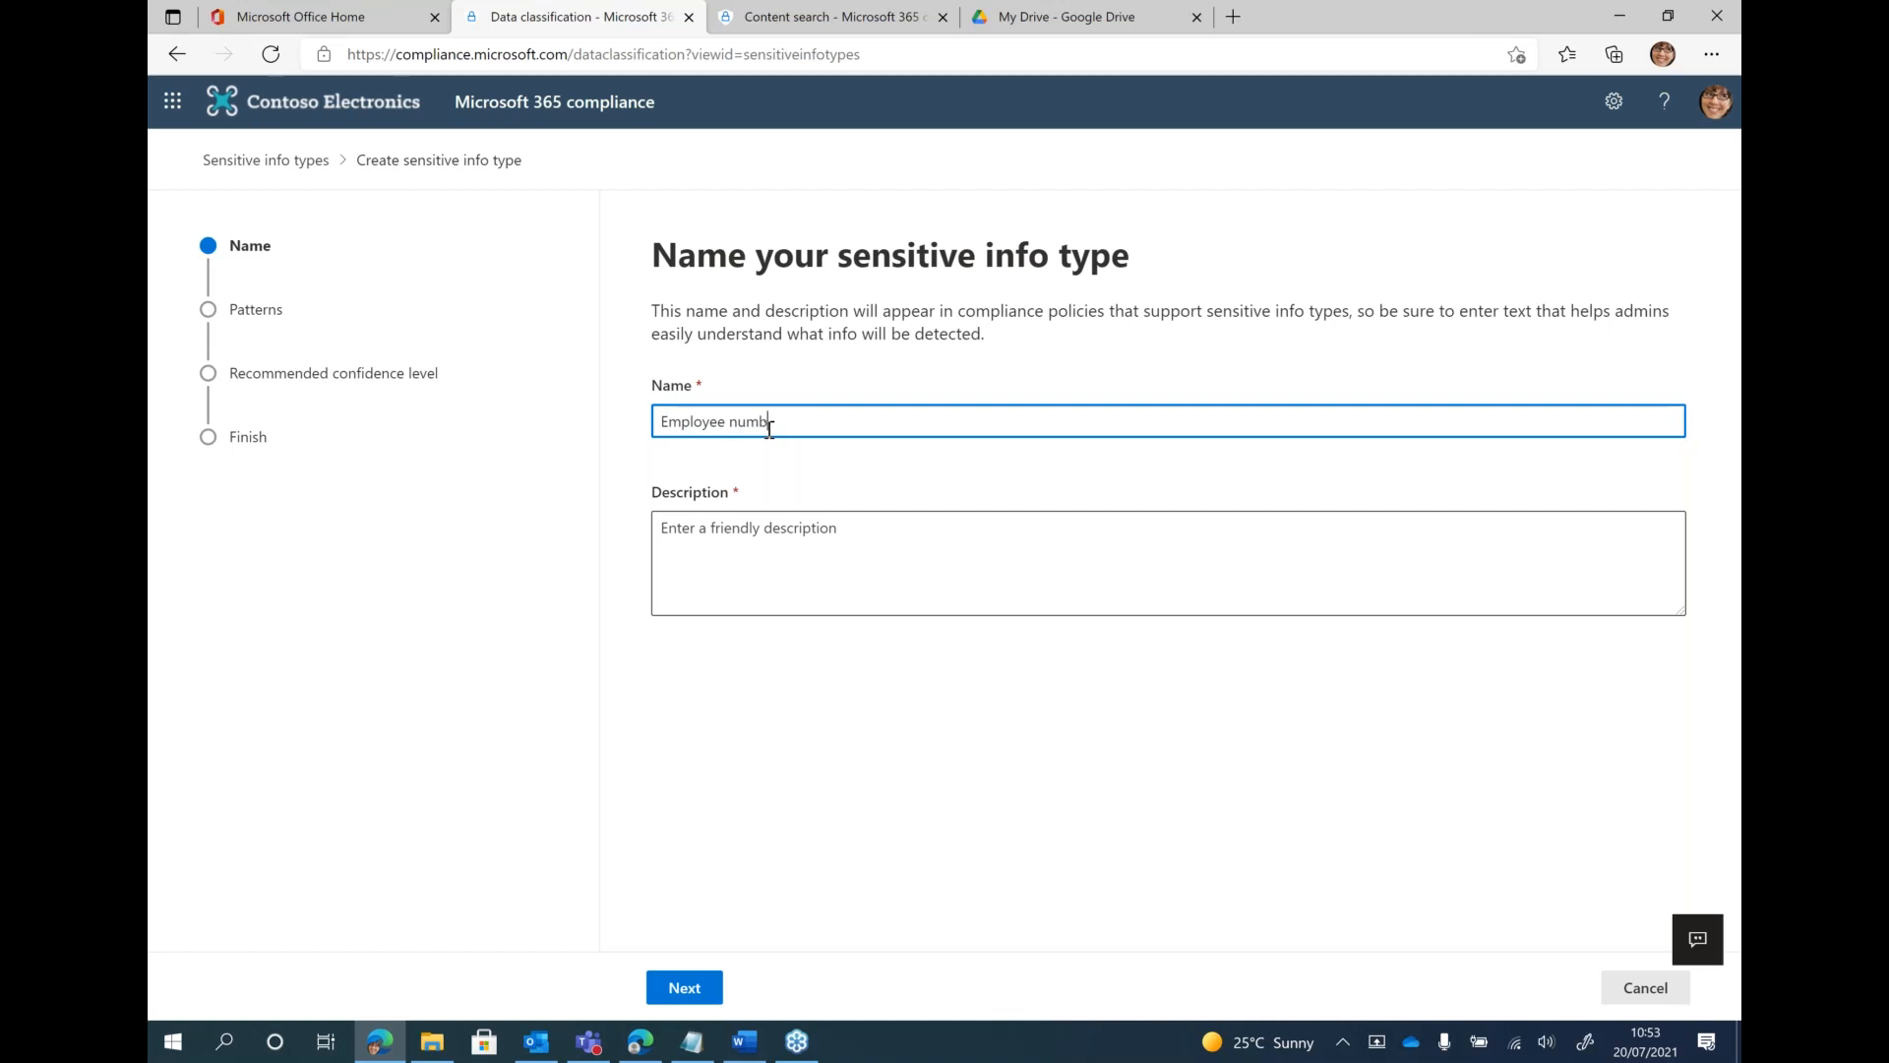
{"action": "type", "text": "ers demo"}
{"action": "left_click", "coordinate": [828, 557]}
{"action": "type", "text": "employe e"}
{"action": "key", "text": "BackSpace"}
{"action": "key", "text": "BackSpace"}
{"action": "type", "text": "e"}
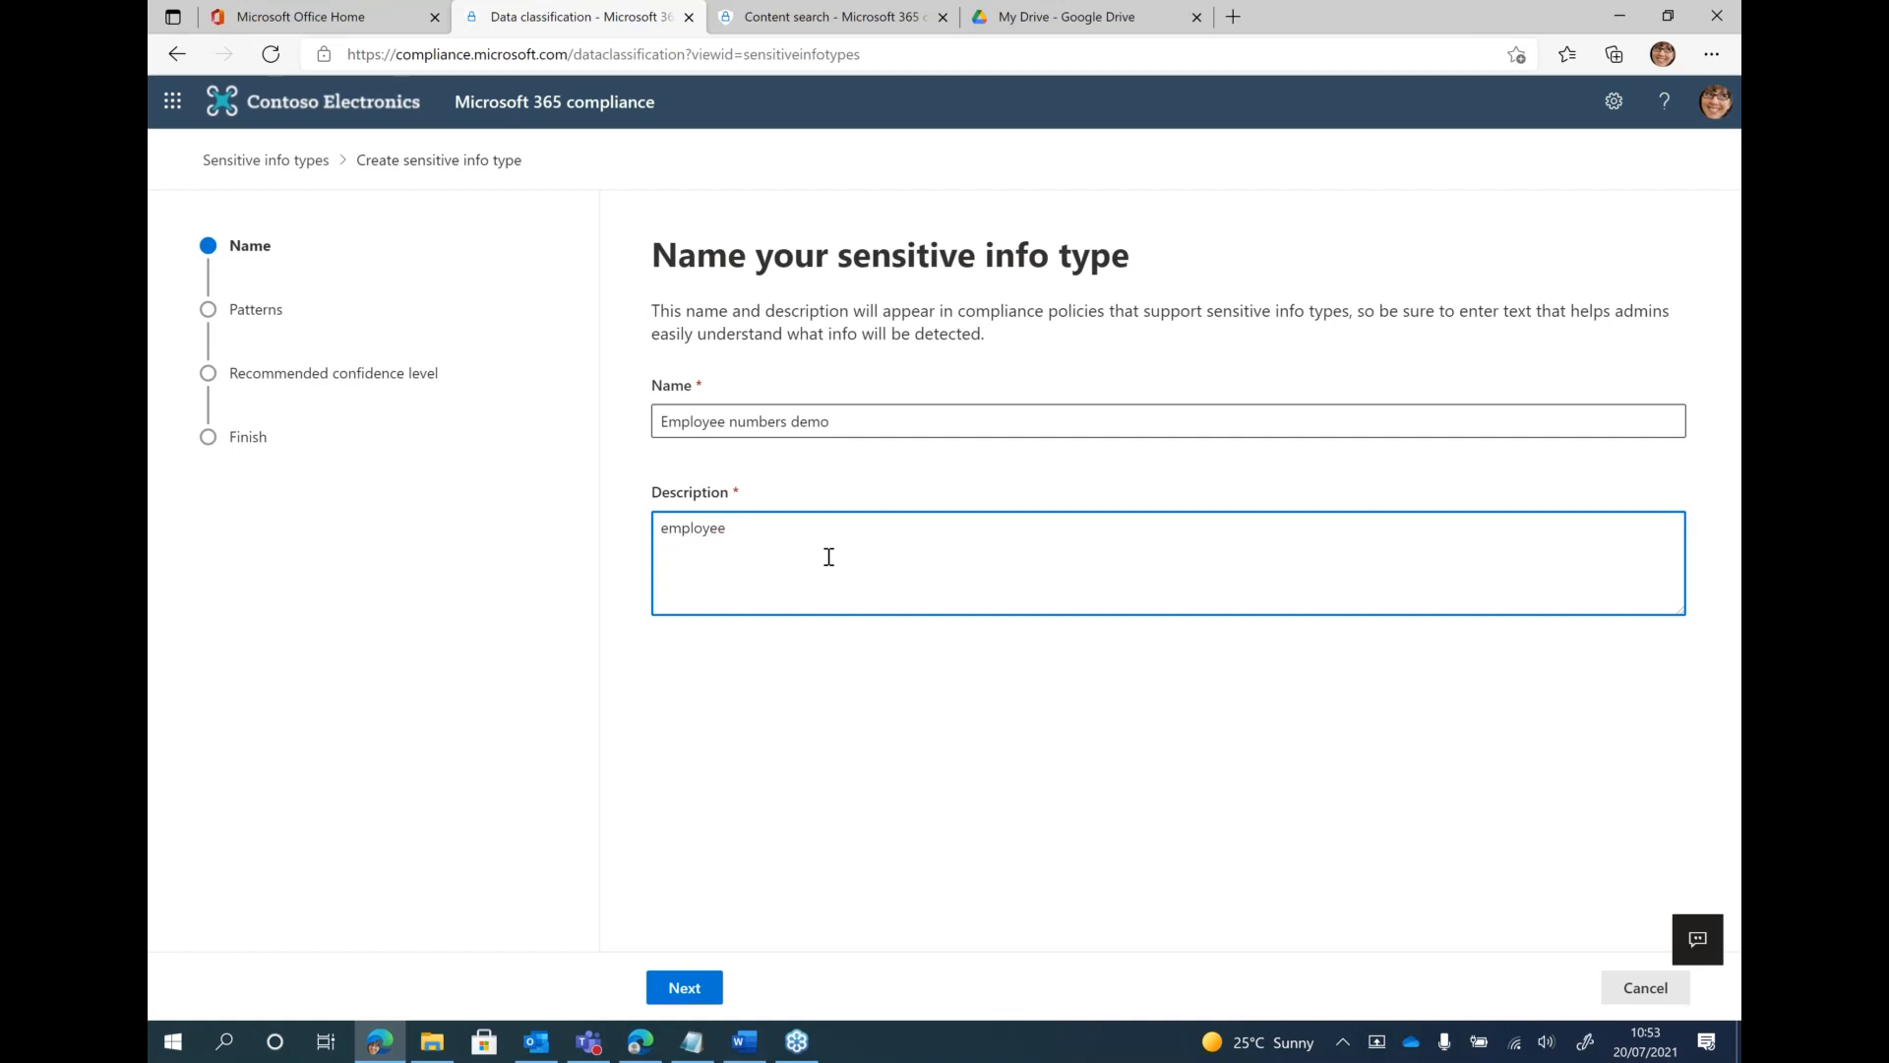
{"action": "left_click", "coordinate": [718, 985]}
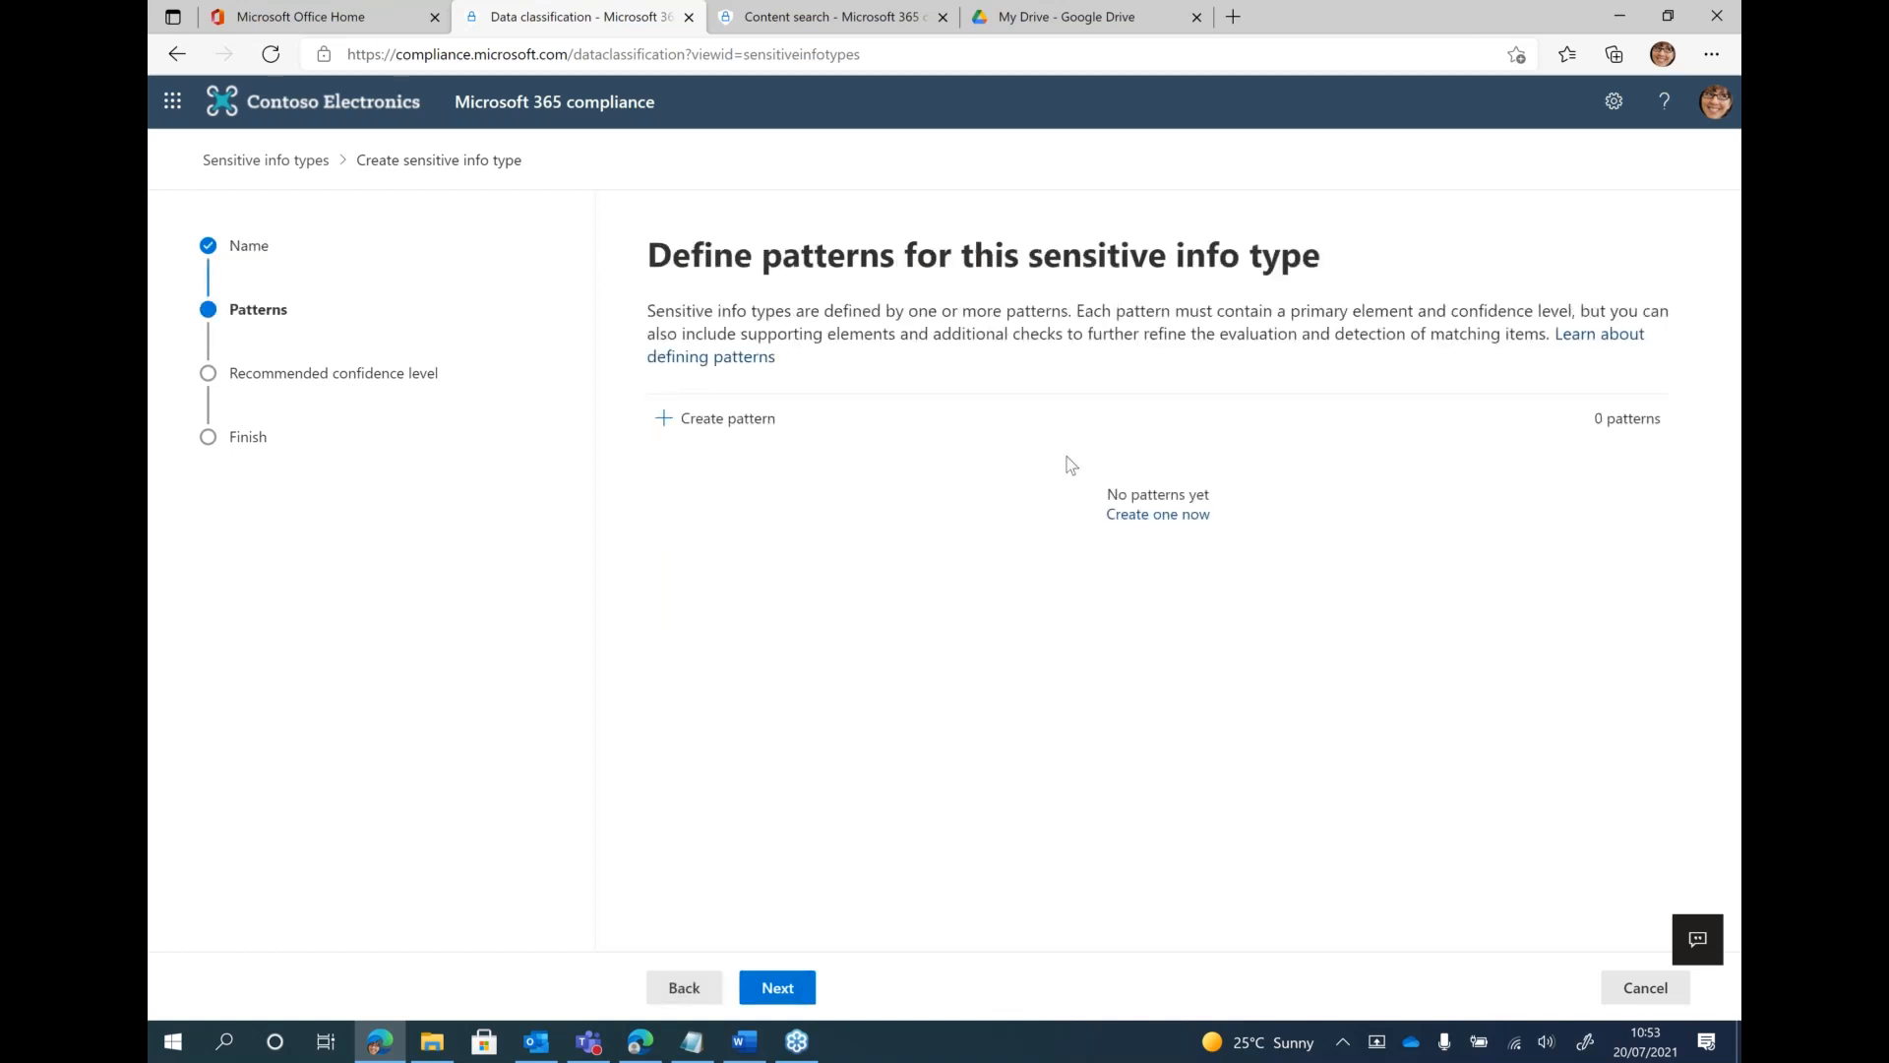
Start a new pattern for the sensitive info type and set its confidence level to Low confidence
{"action": "left_click", "coordinate": [712, 434]}
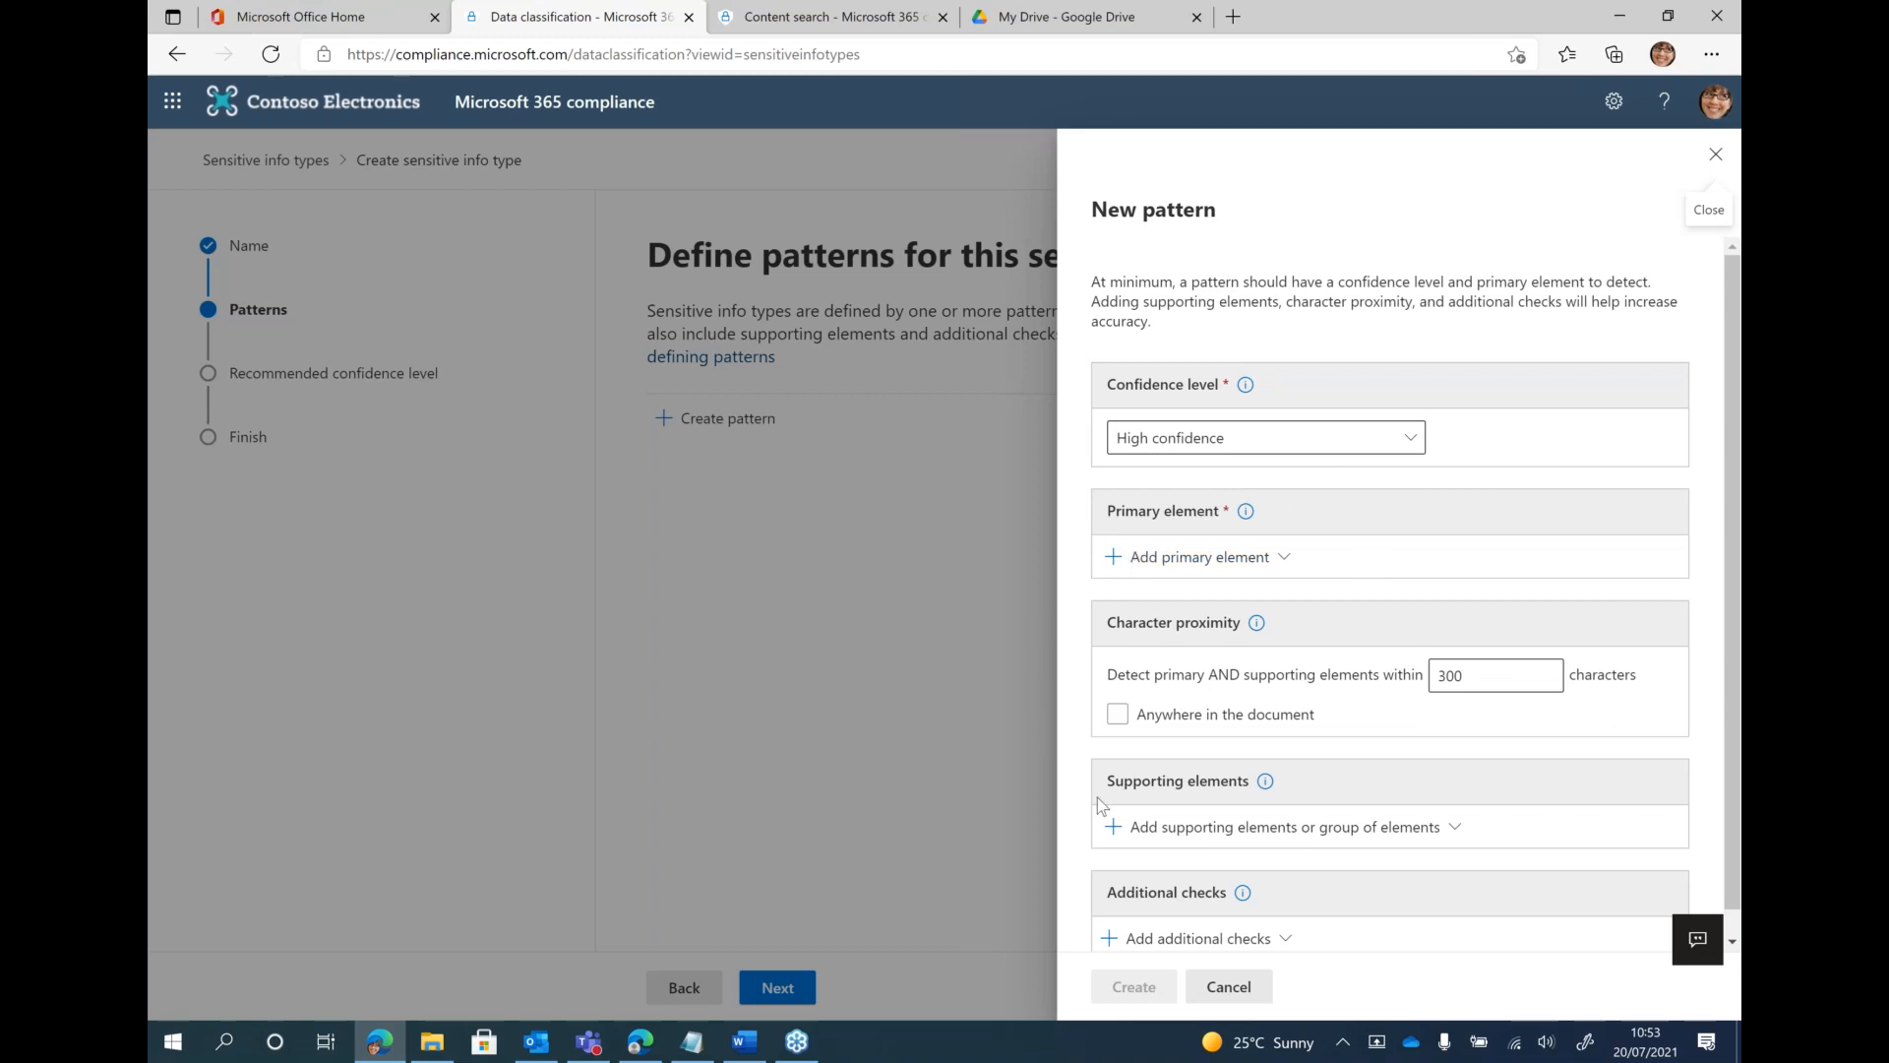
{"action": "left_click", "coordinate": [1196, 441]}
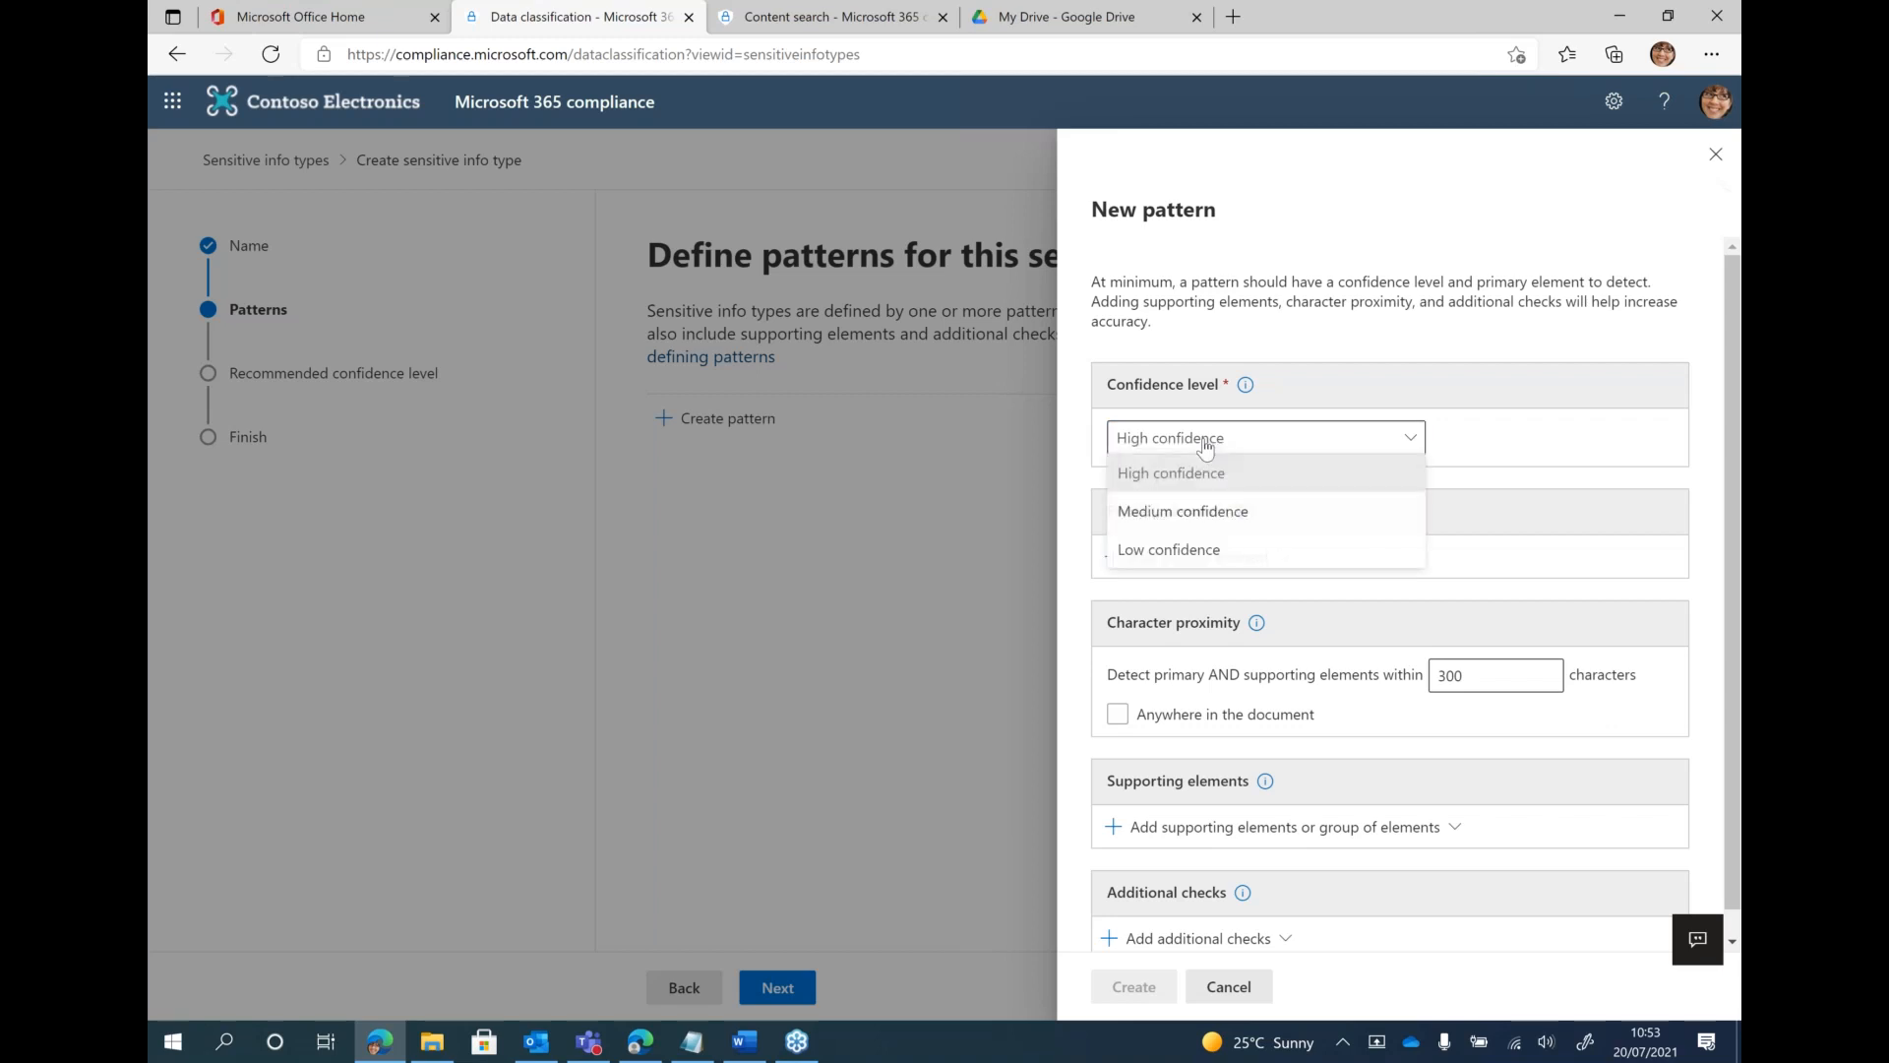
{"action": "left_click", "coordinate": [1197, 557]}
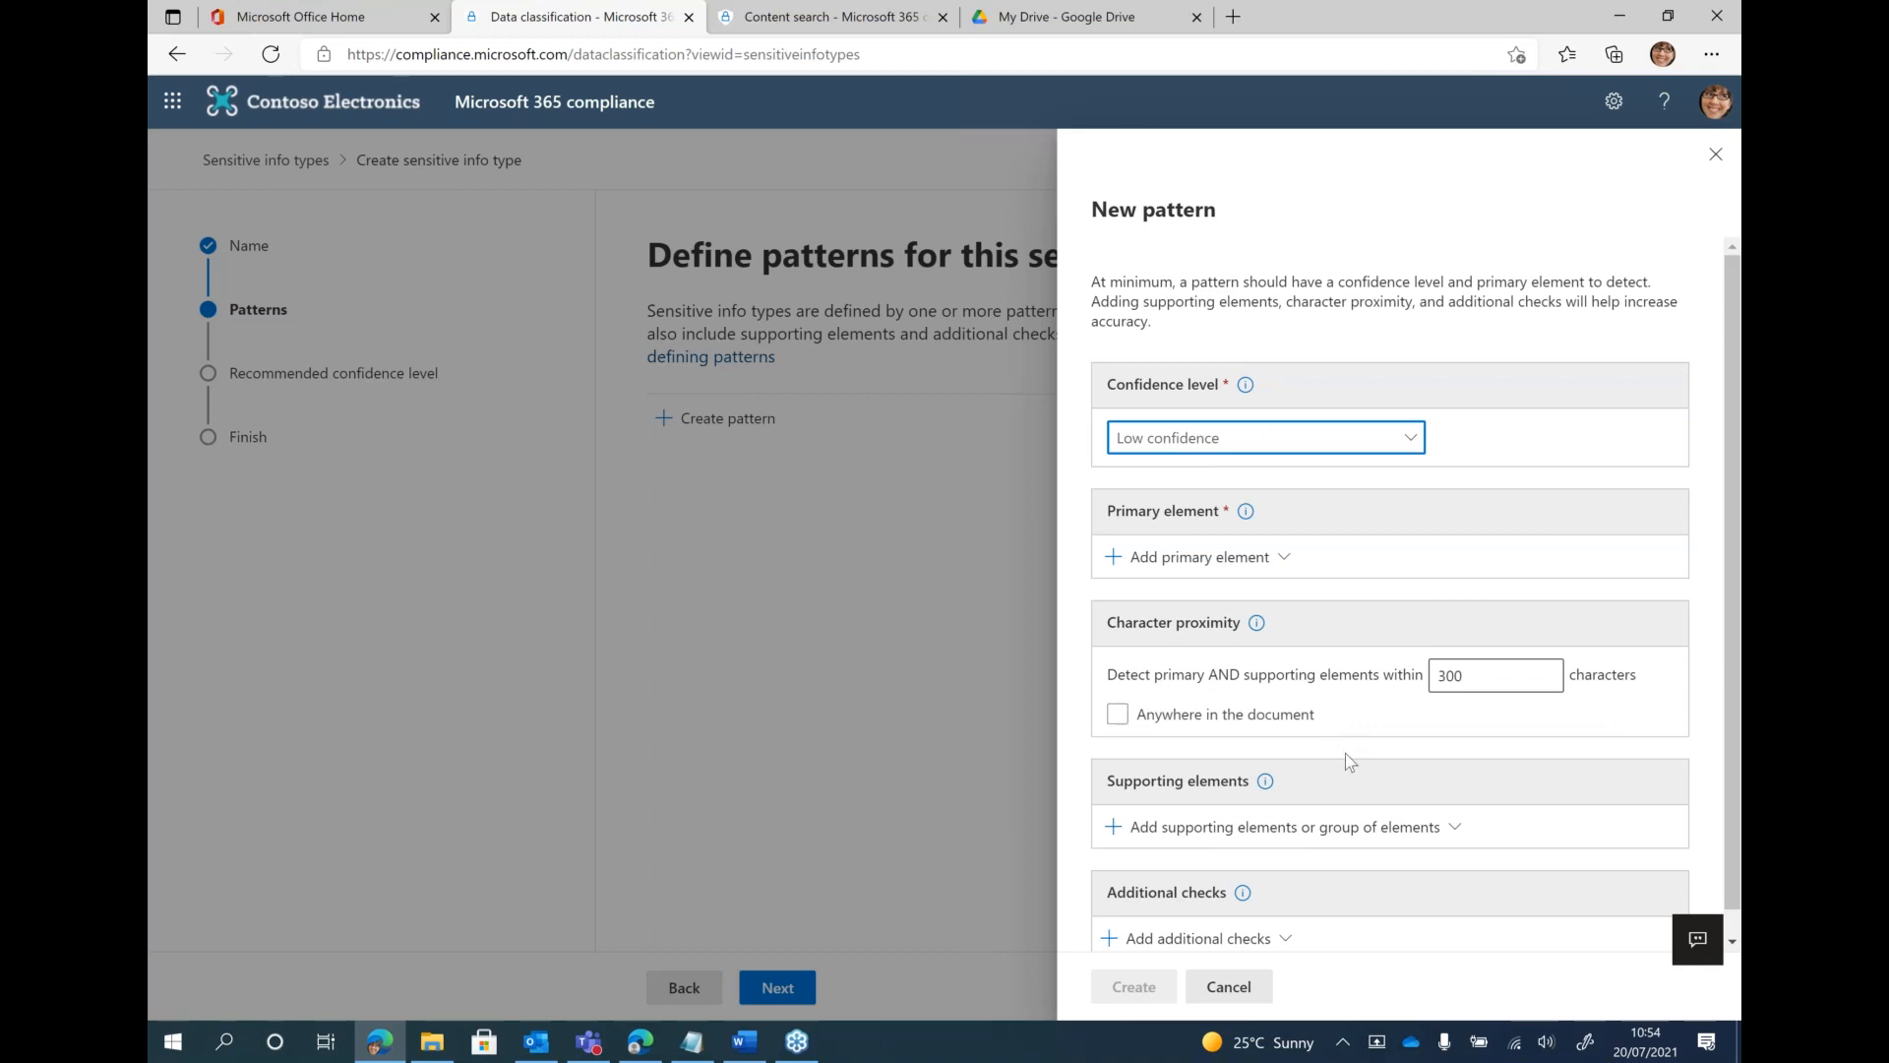
{"action": "left_click", "coordinate": [1289, 438]}
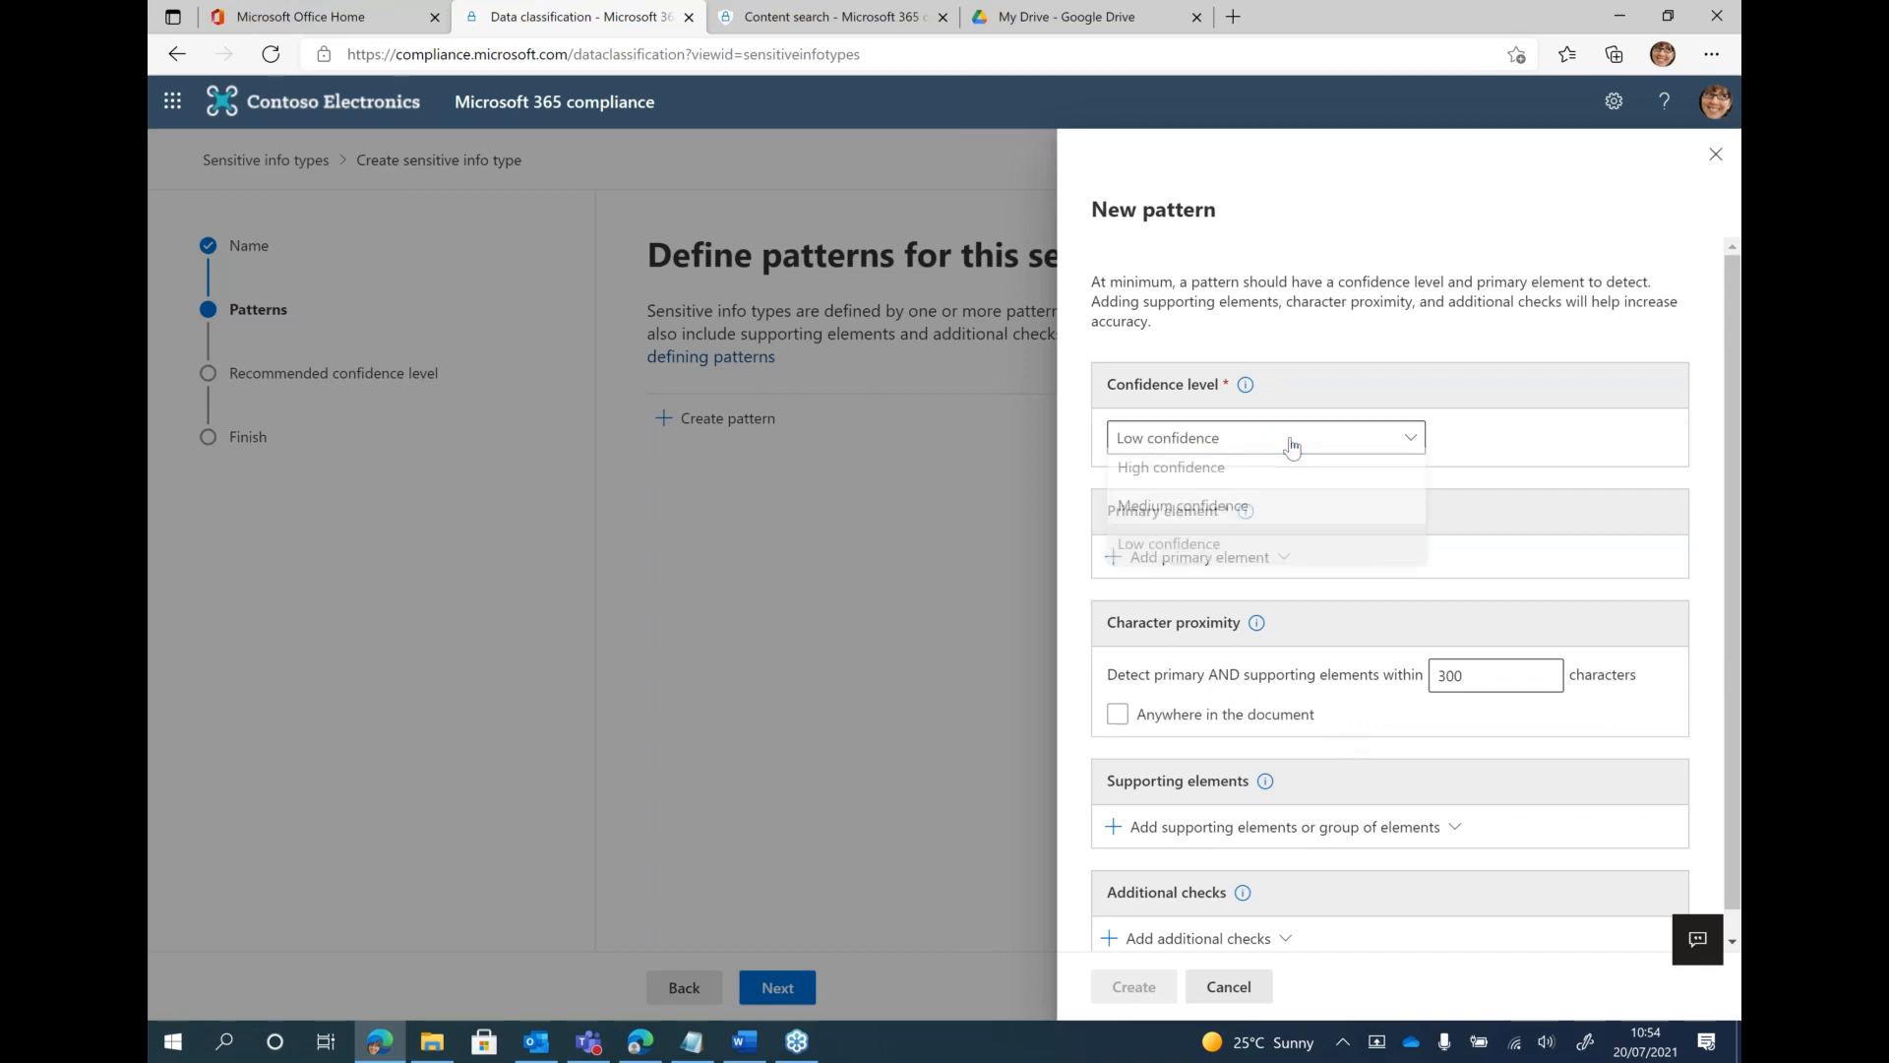
{"action": "left_click", "coordinate": [1391, 436]}
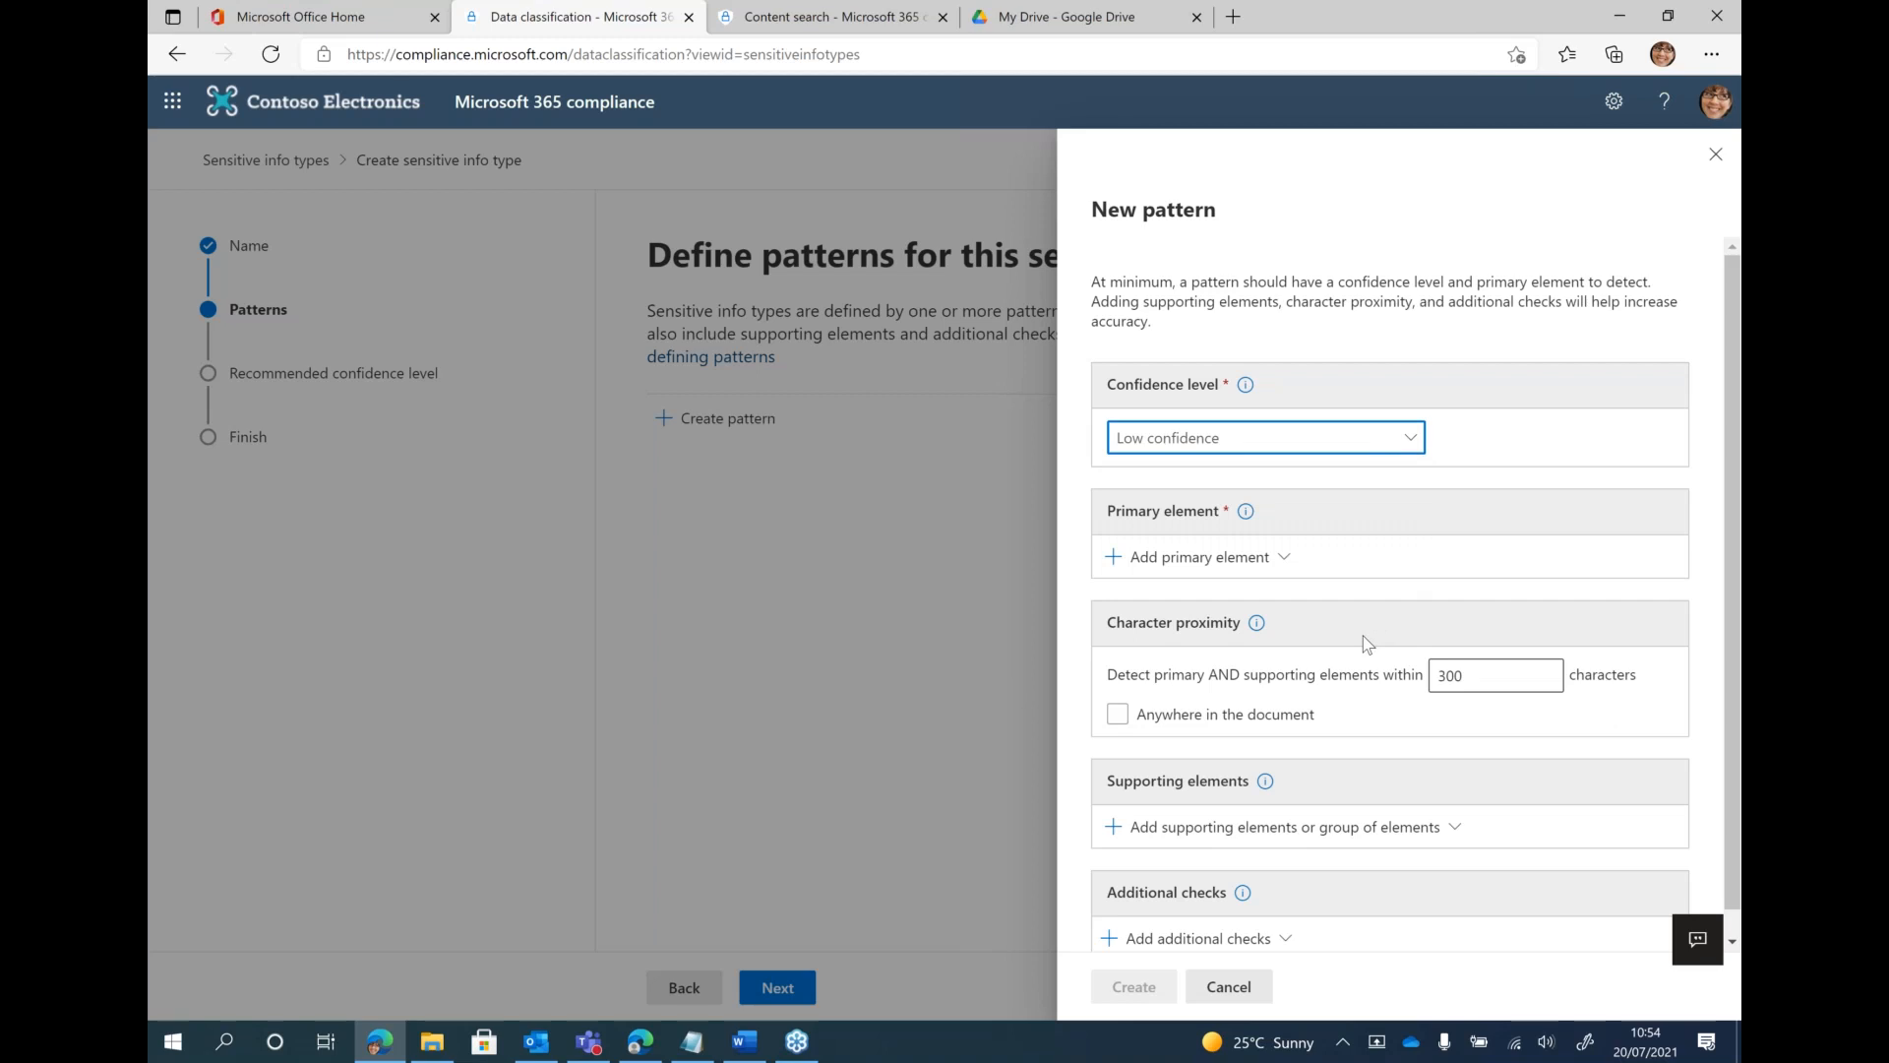
Add a regular expression as the pattern's primary element and give it the ID "EmployeeNumbers_Reg"
{"action": "scroll", "coordinate": [1367, 645], "scroll_direction": "down", "scroll_amount": 1}
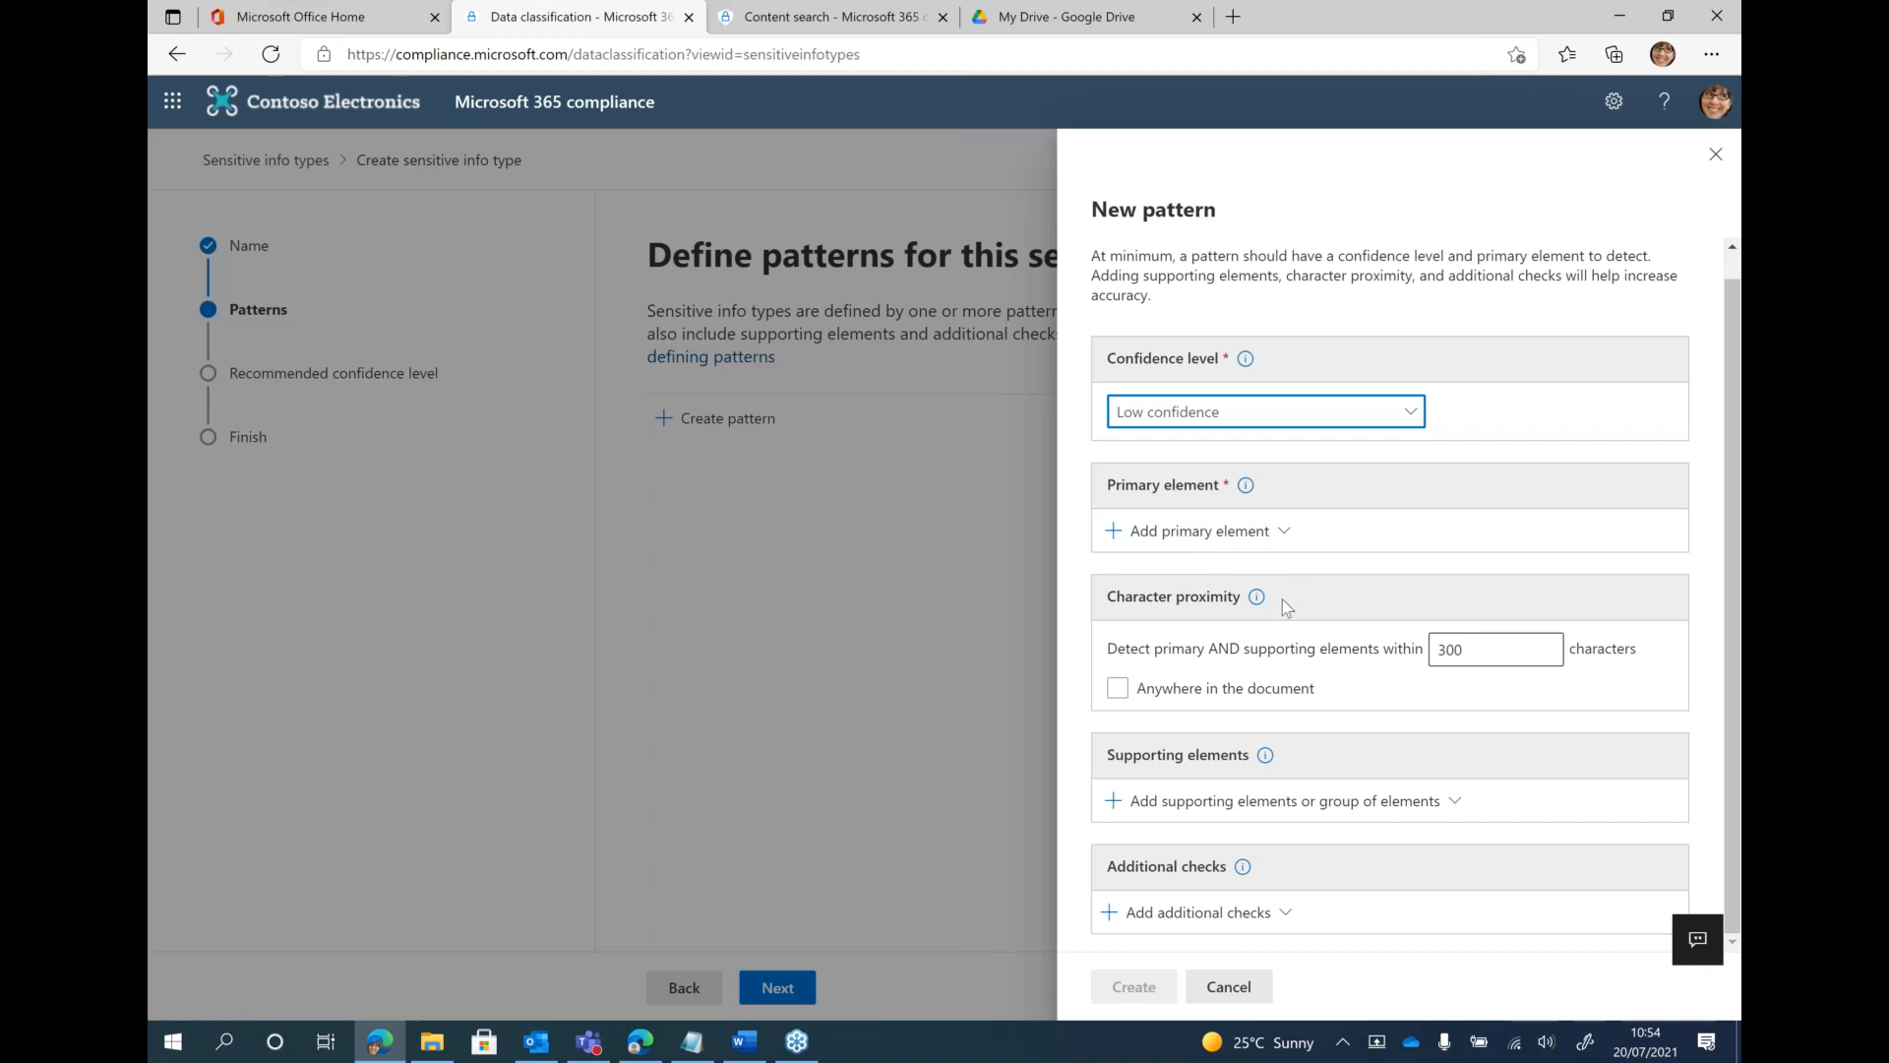
{"action": "left_click", "coordinate": [1263, 541]}
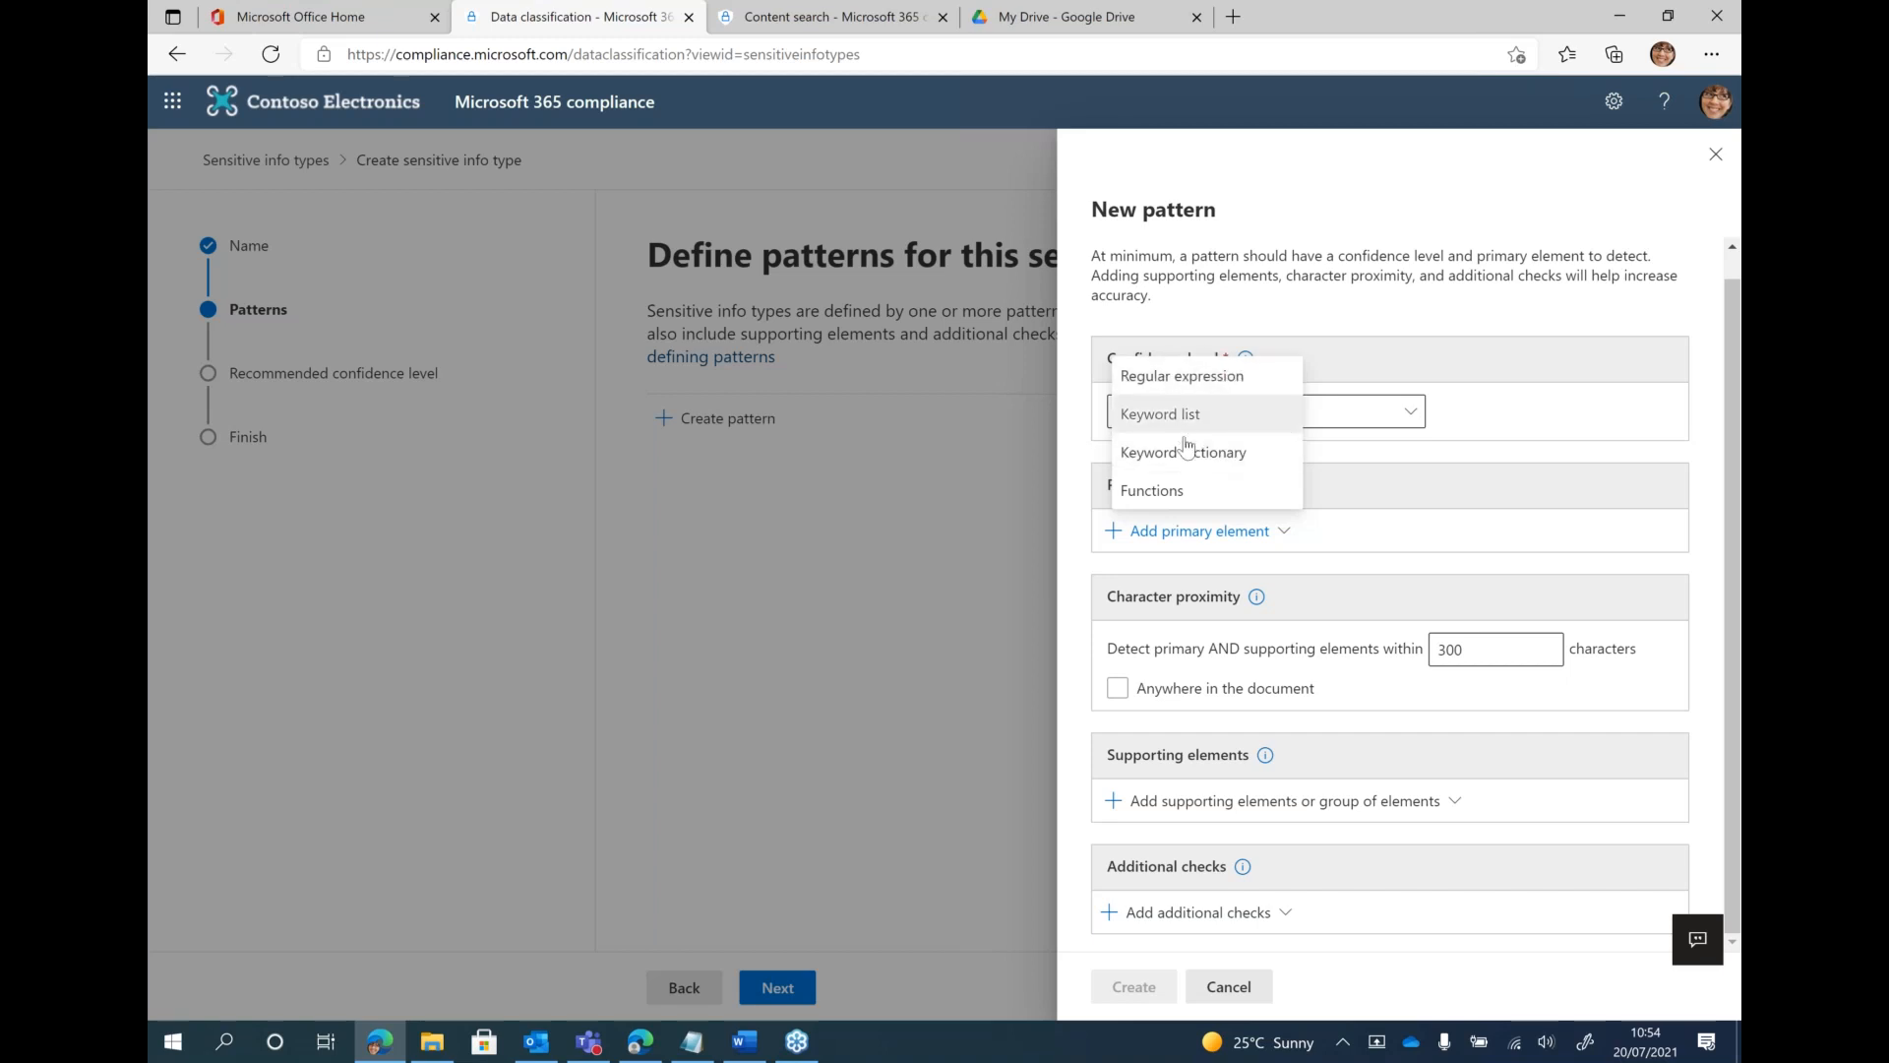
{"action": "left_click", "coordinate": [1207, 387]}
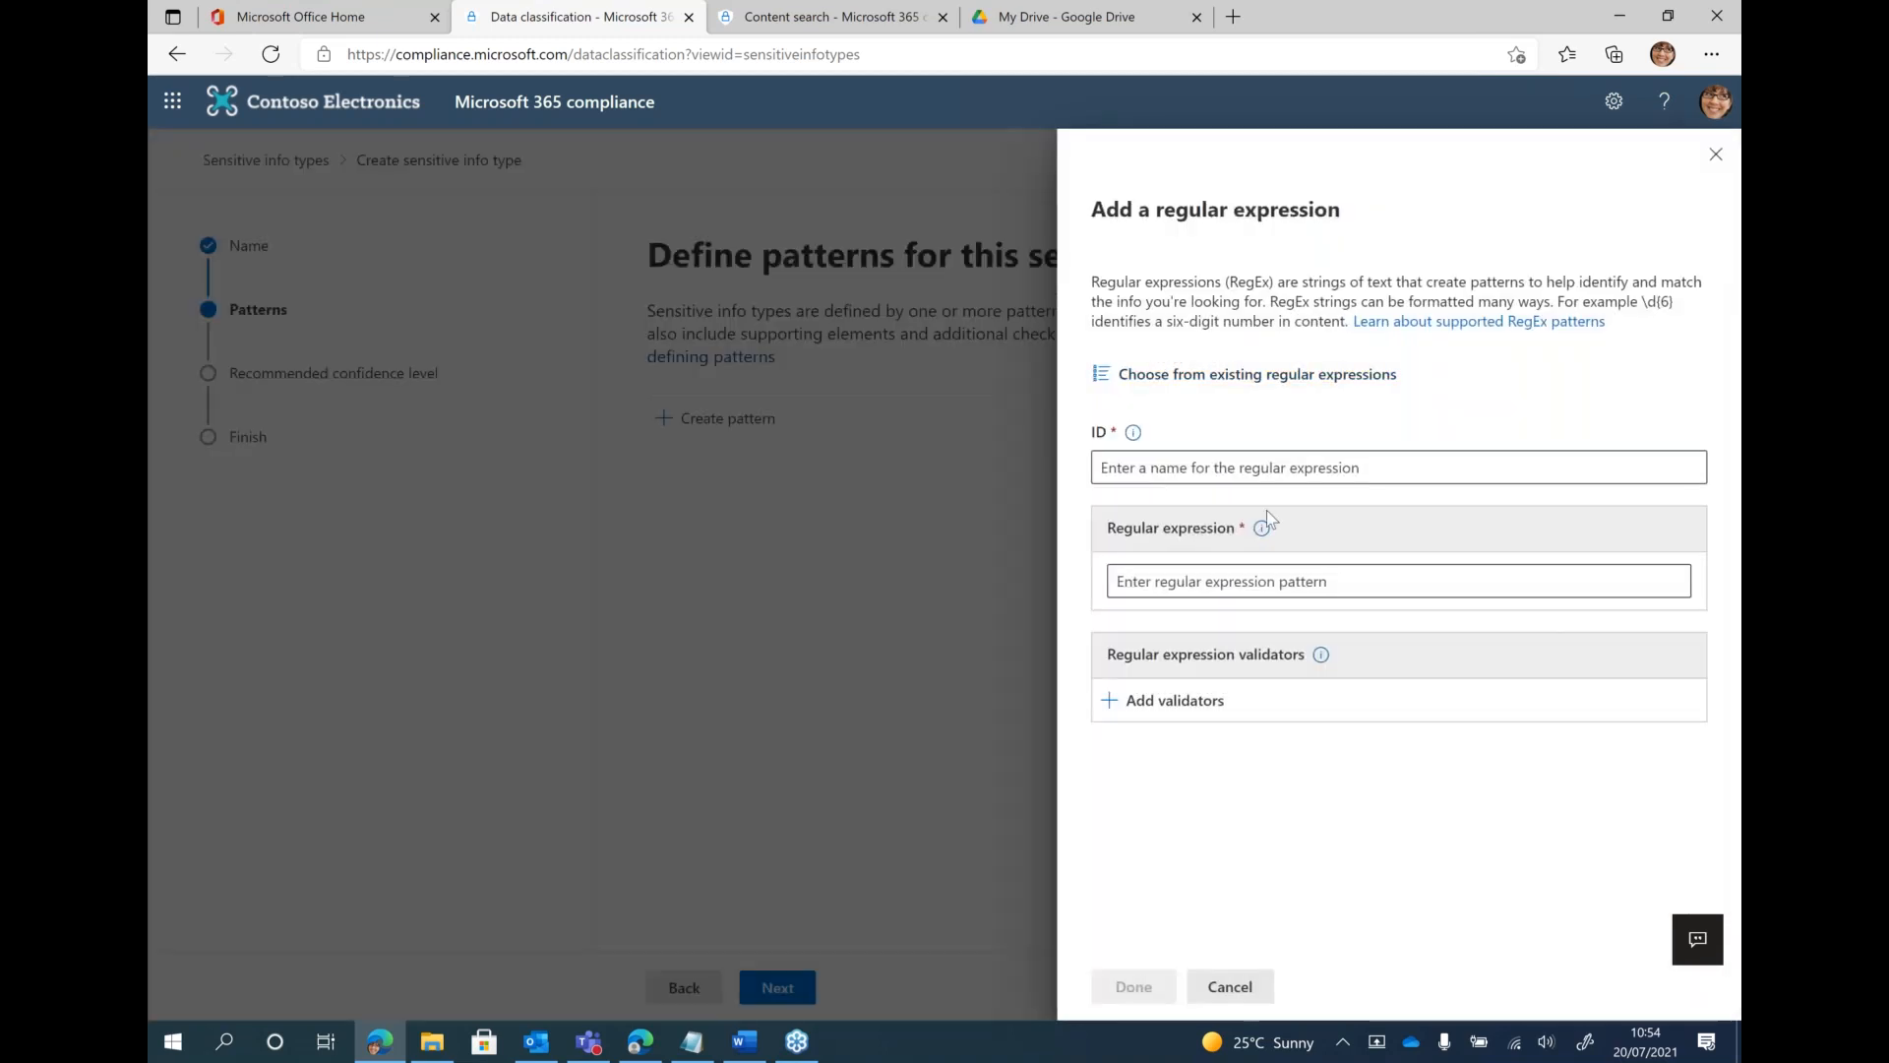
{"action": "left_click", "coordinate": [1234, 465]}
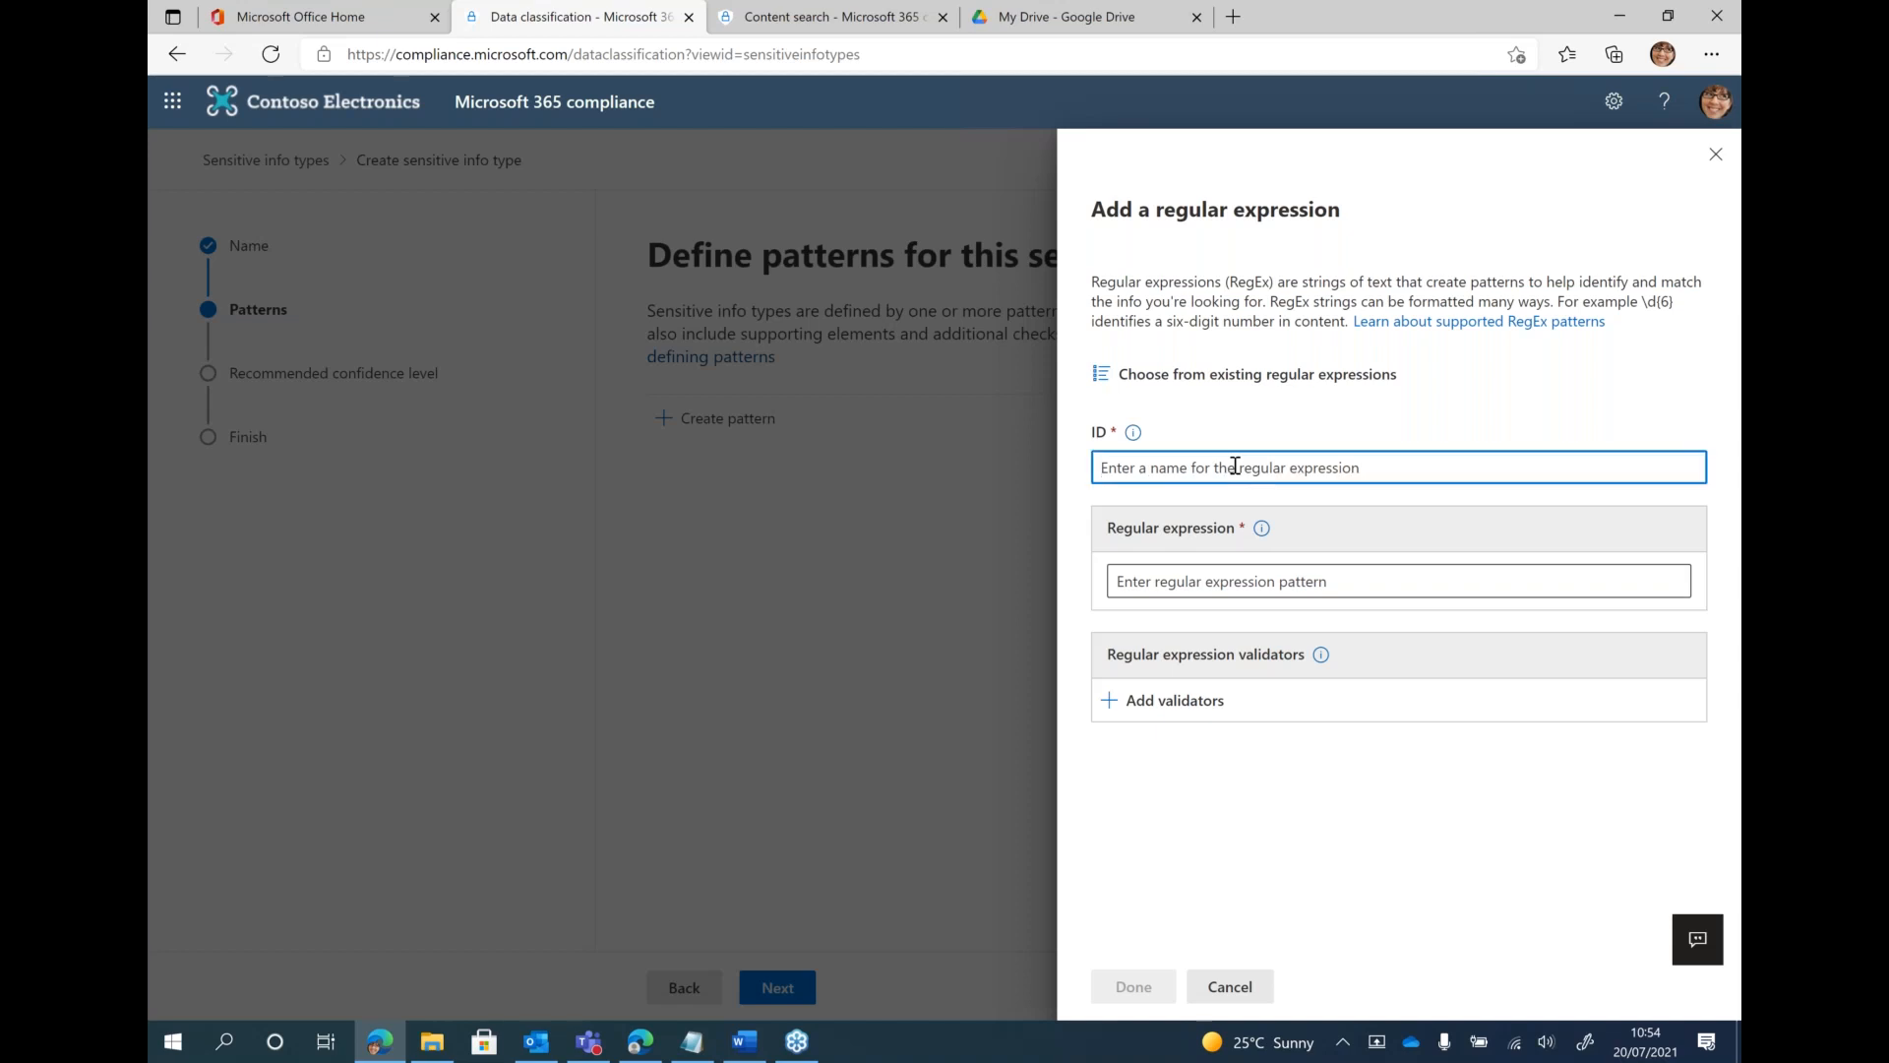
{"action": "type", "text": "EmployeeNumbers_Reg"}
Enter [A-Z]{2}-[0-9]{6} as the regular expression pattern for the employee numbers
{"action": "left_click", "coordinate": [1264, 580]}
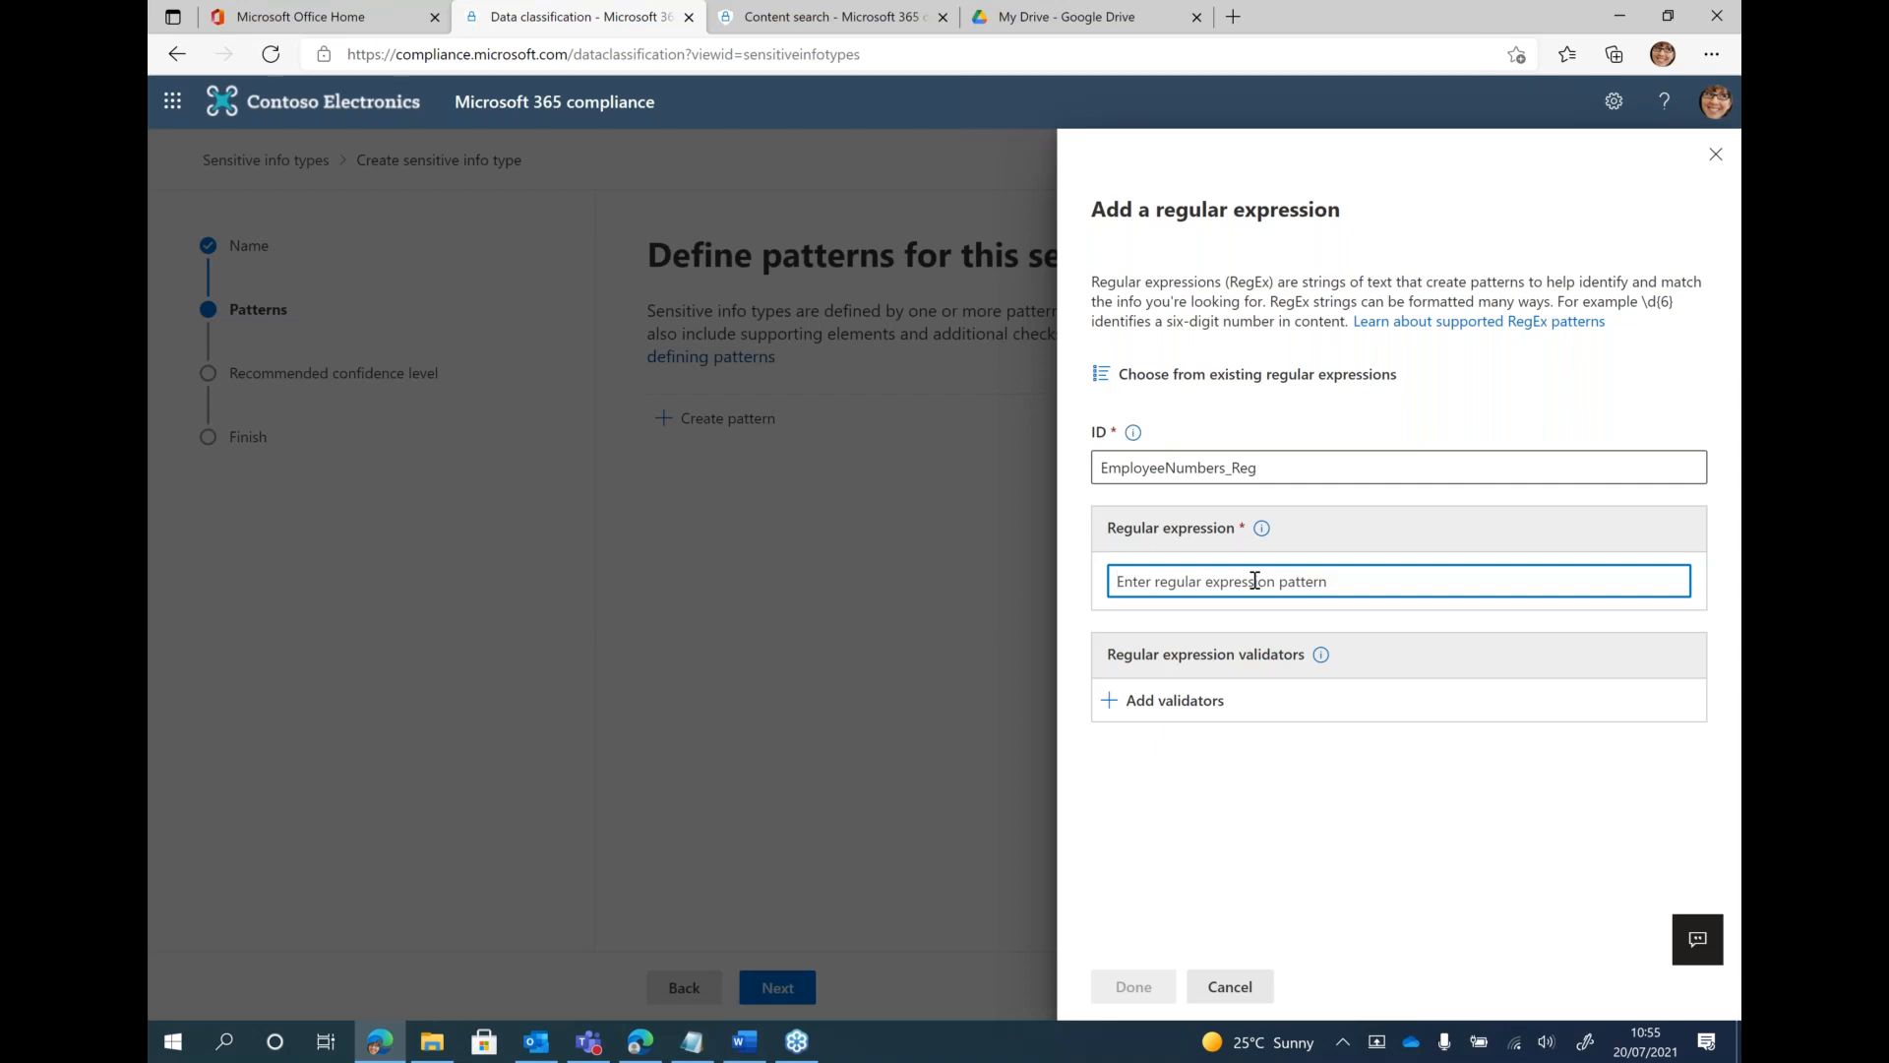
{"action": "type", "text": "("}
{"action": "type", "text": "A-Z"}
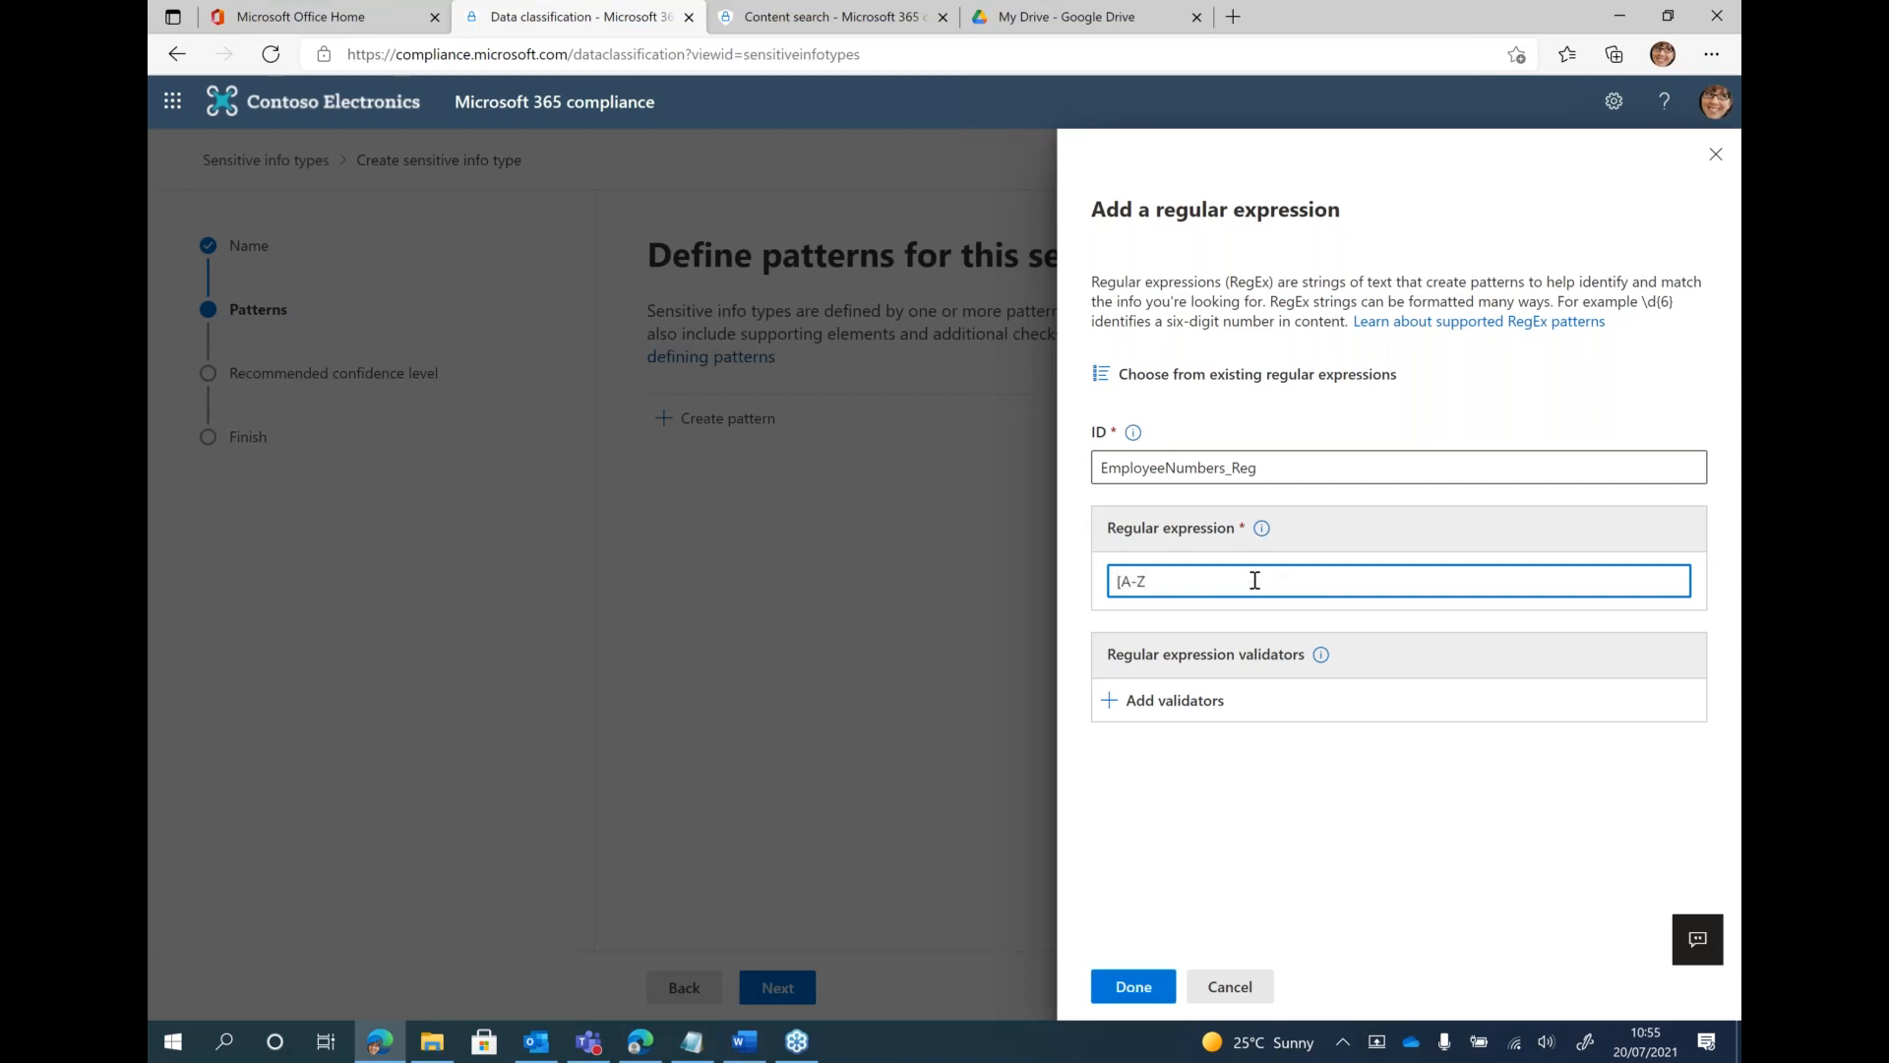
{"action": "type", "text": "]{2}-[0-9]{6}"}
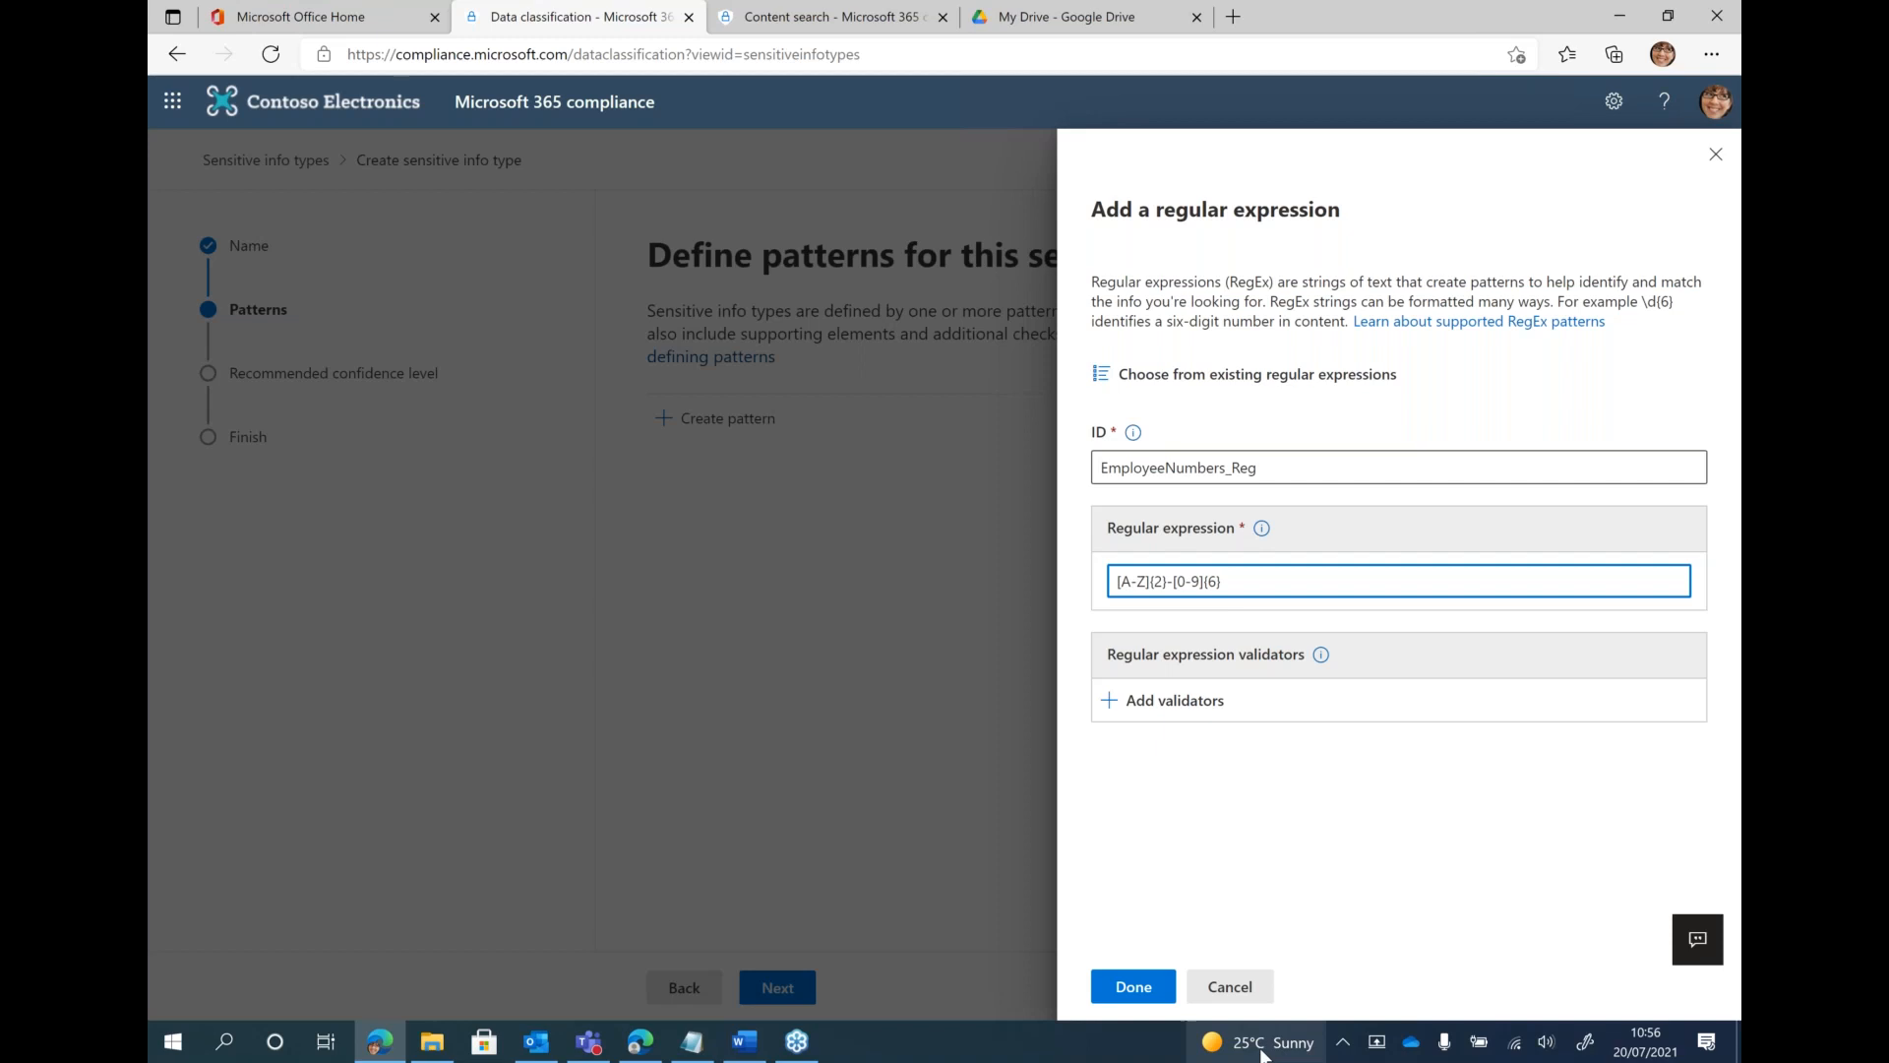
Discard the regular expression, the new pattern and the unfinished sensitive info type without saving
{"action": "left_click", "coordinate": [1218, 987]}
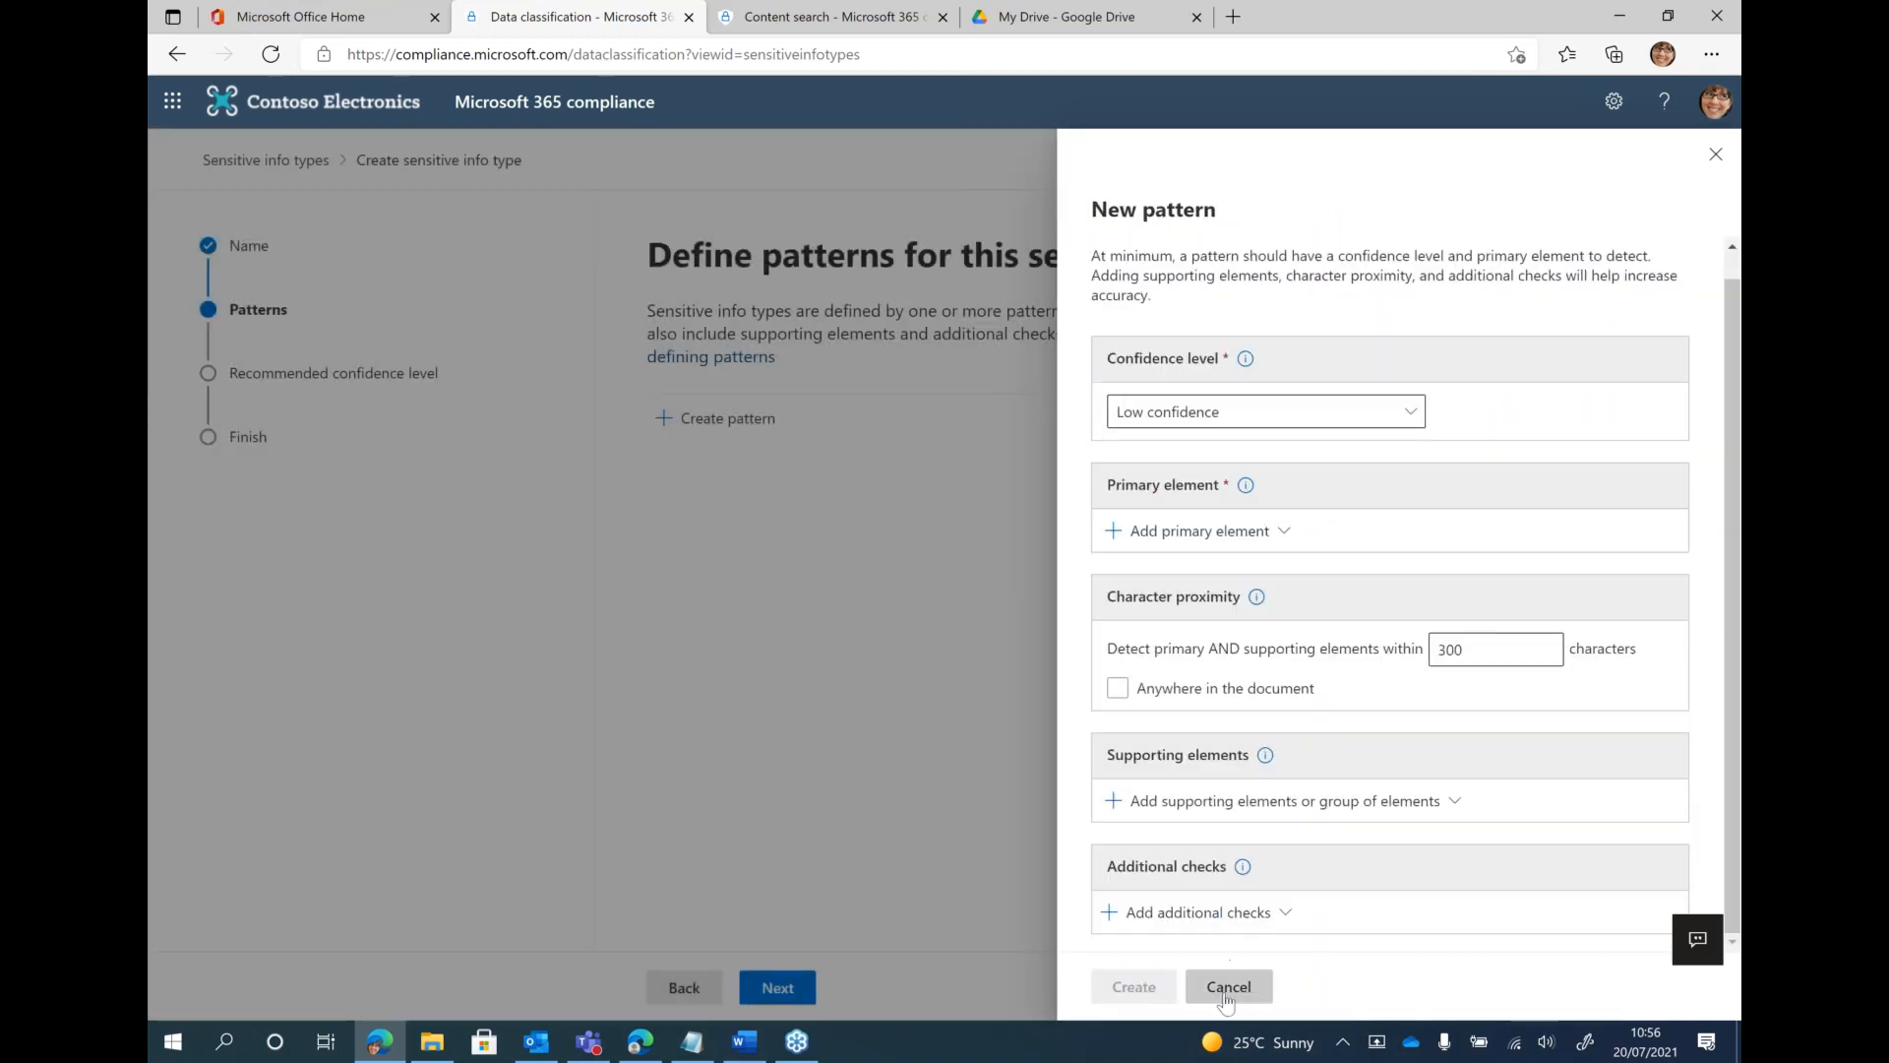
{"action": "left_click", "coordinate": [1225, 987]}
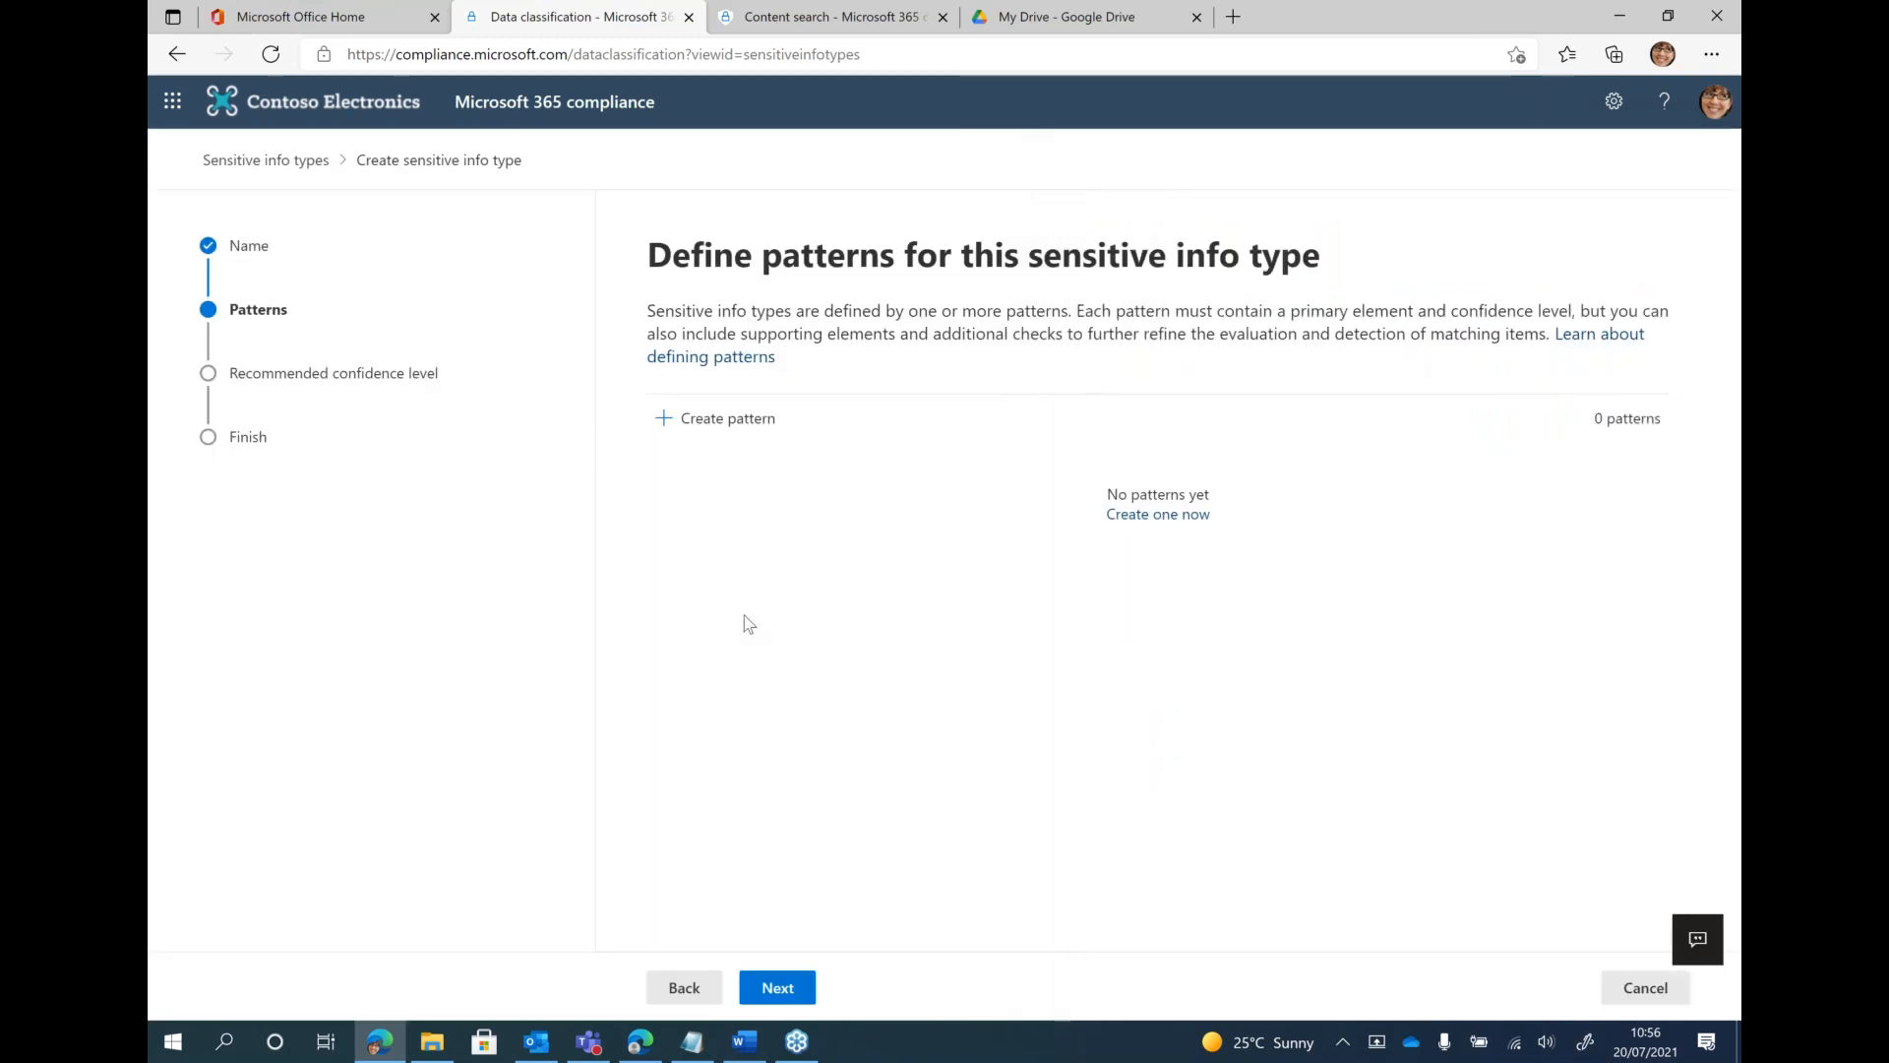
{"action": "left_click", "coordinate": [1641, 987]}
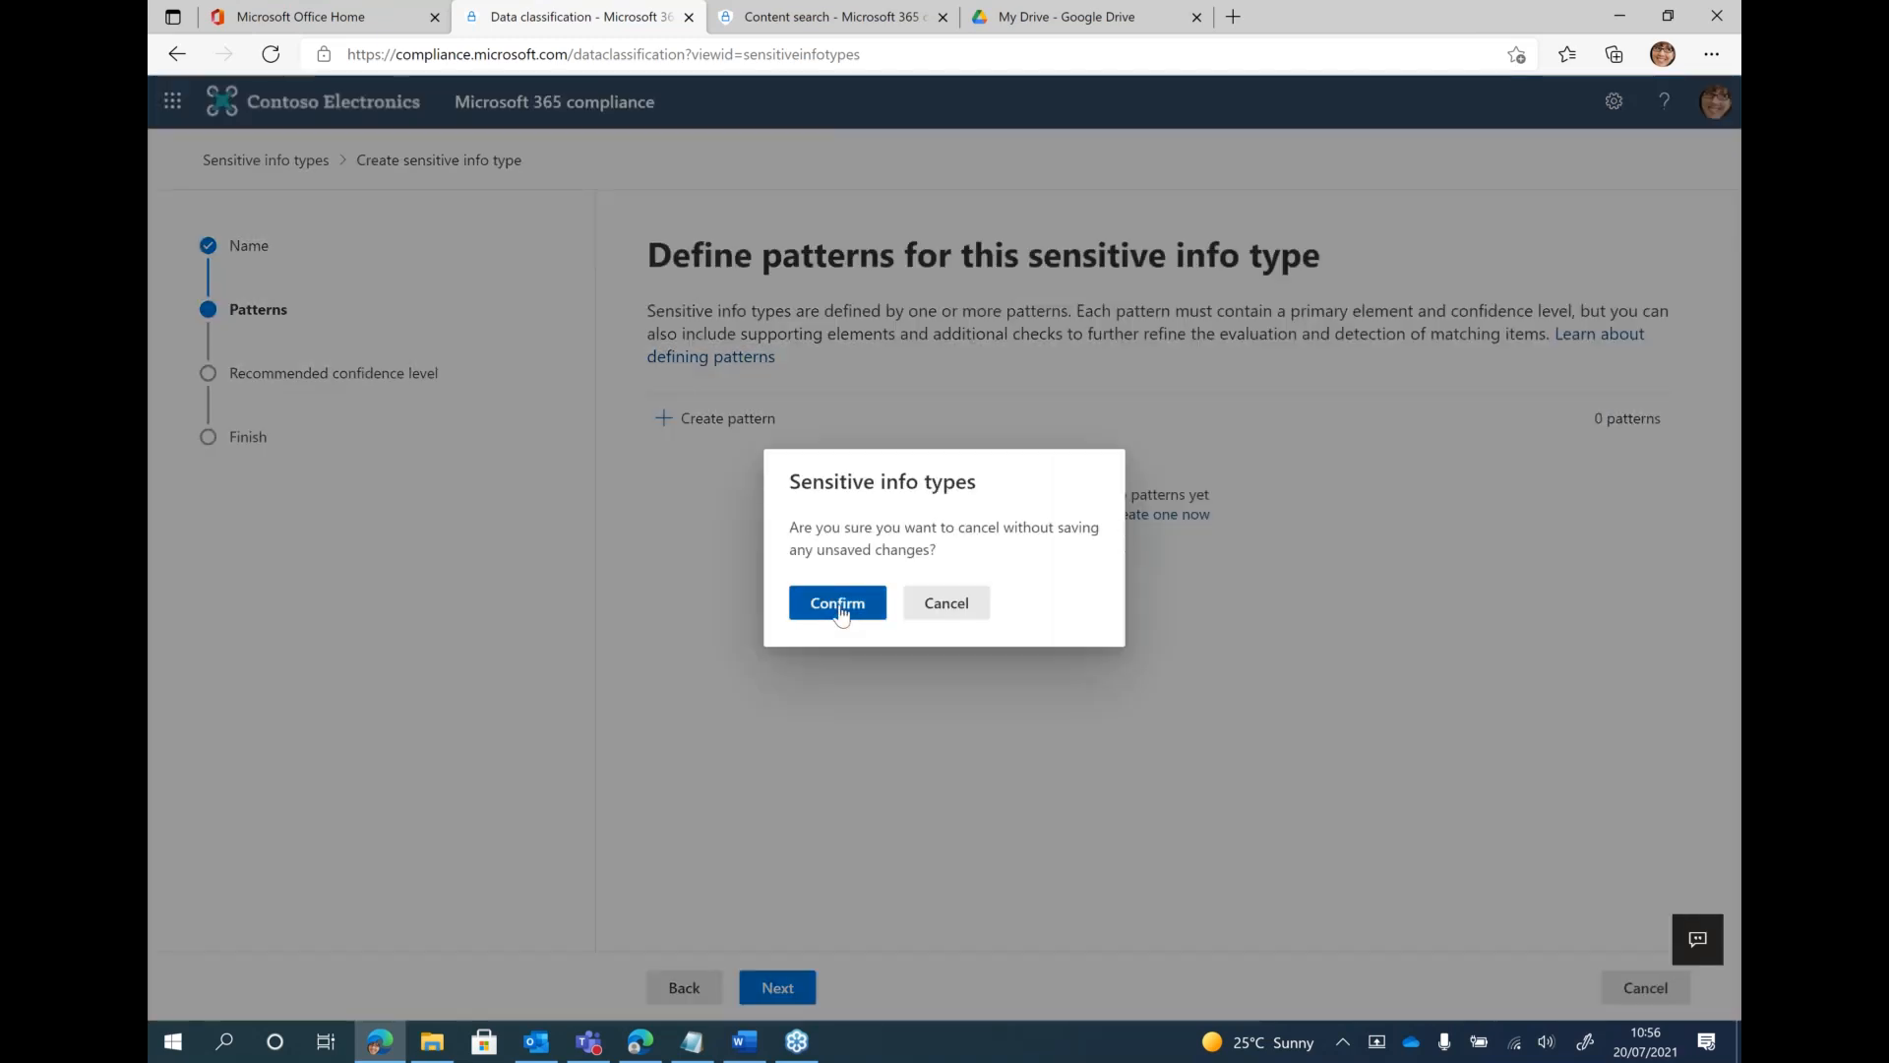
{"action": "left_click", "coordinate": [838, 603]}
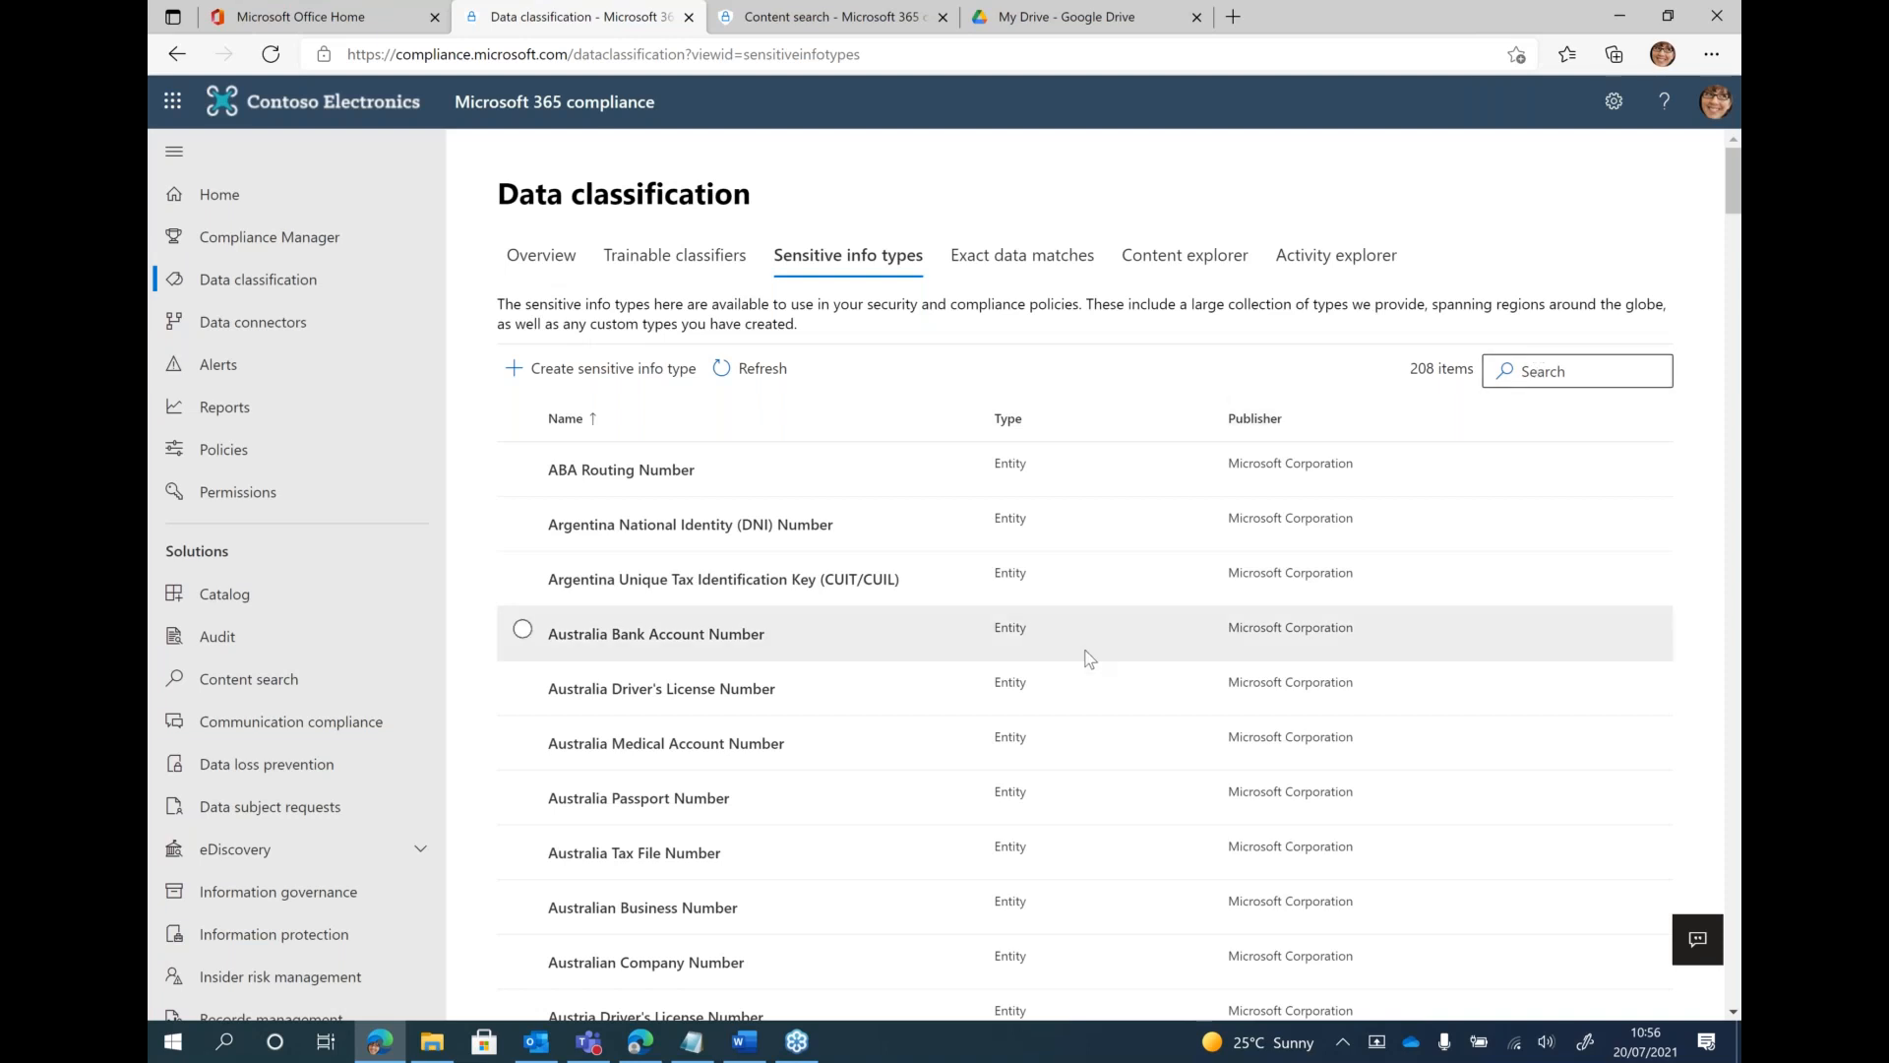
Find the existing Employee numbers sensitive info type published by Contoso and view its details
{"action": "scroll", "coordinate": [1089, 658], "scroll_direction": "down", "scroll_amount": 20}
{"action": "scroll", "coordinate": [1089, 658], "scroll_direction": "down", "scroll_amount": 10}
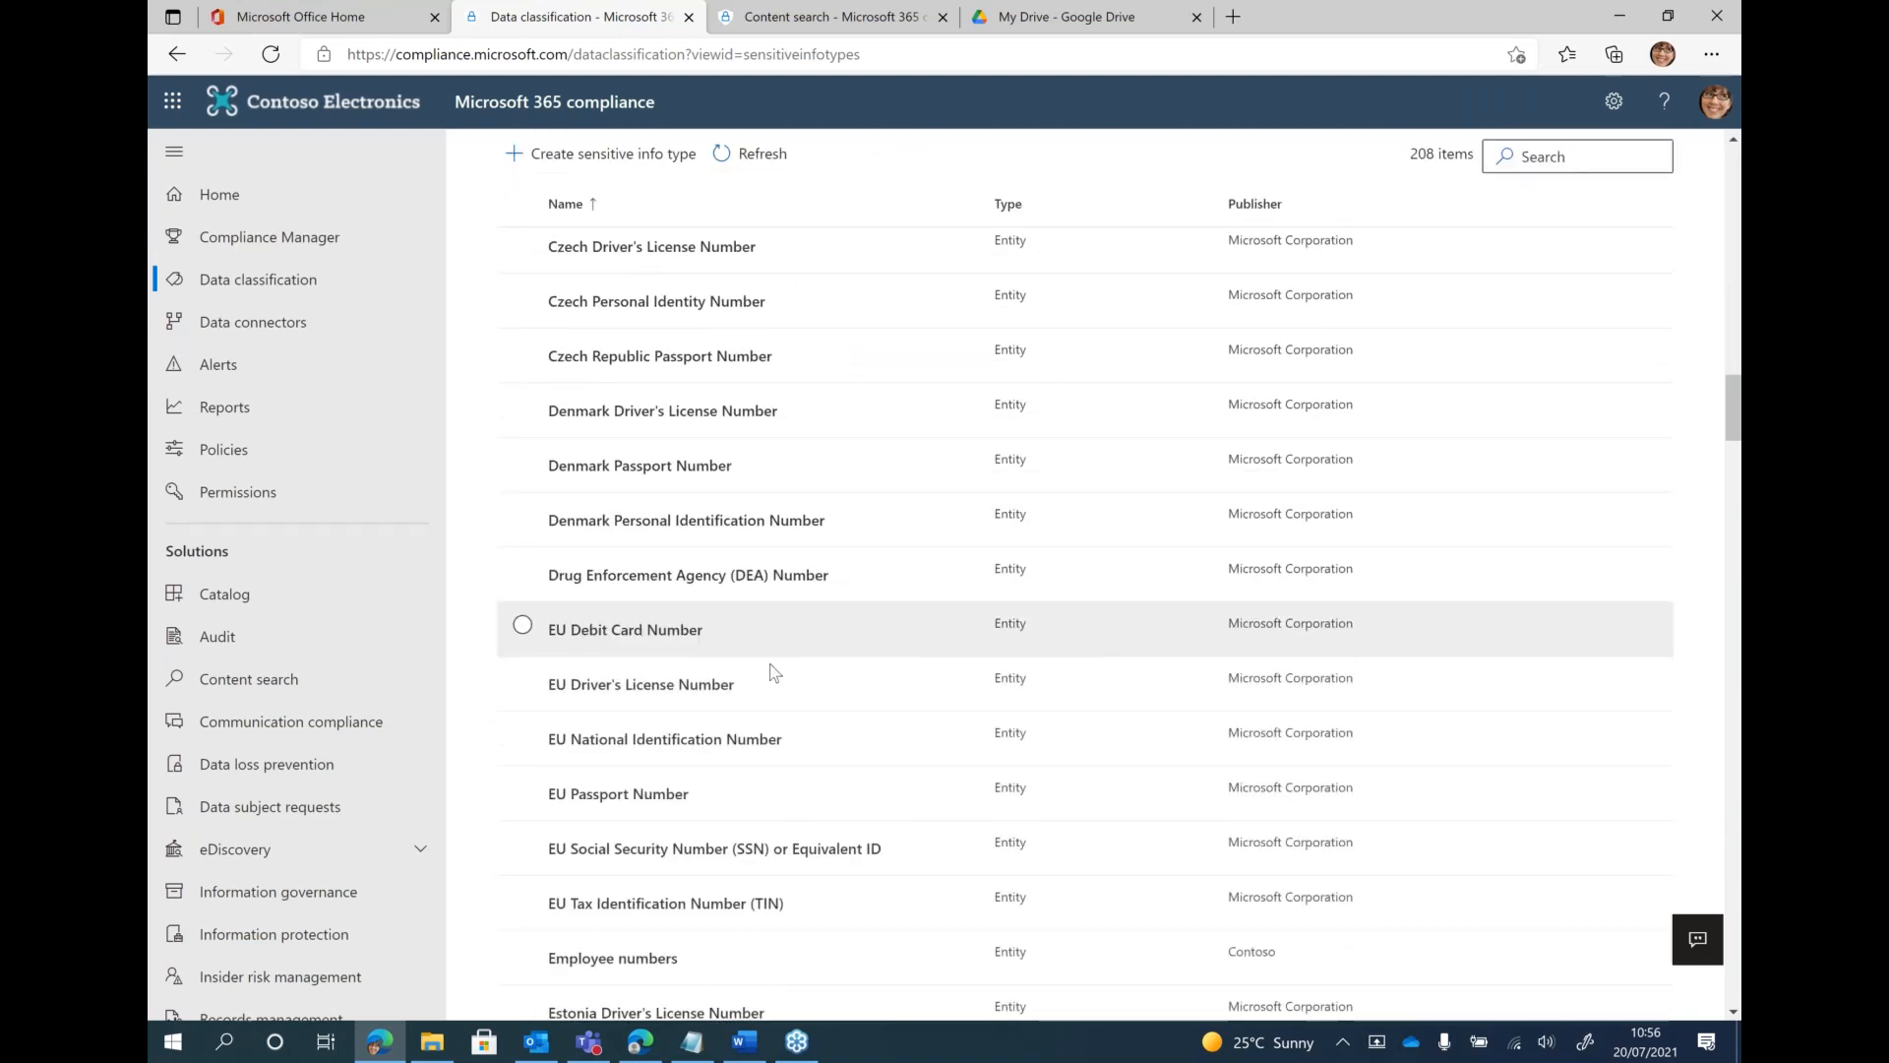
{"action": "left_click", "coordinate": [631, 972]}
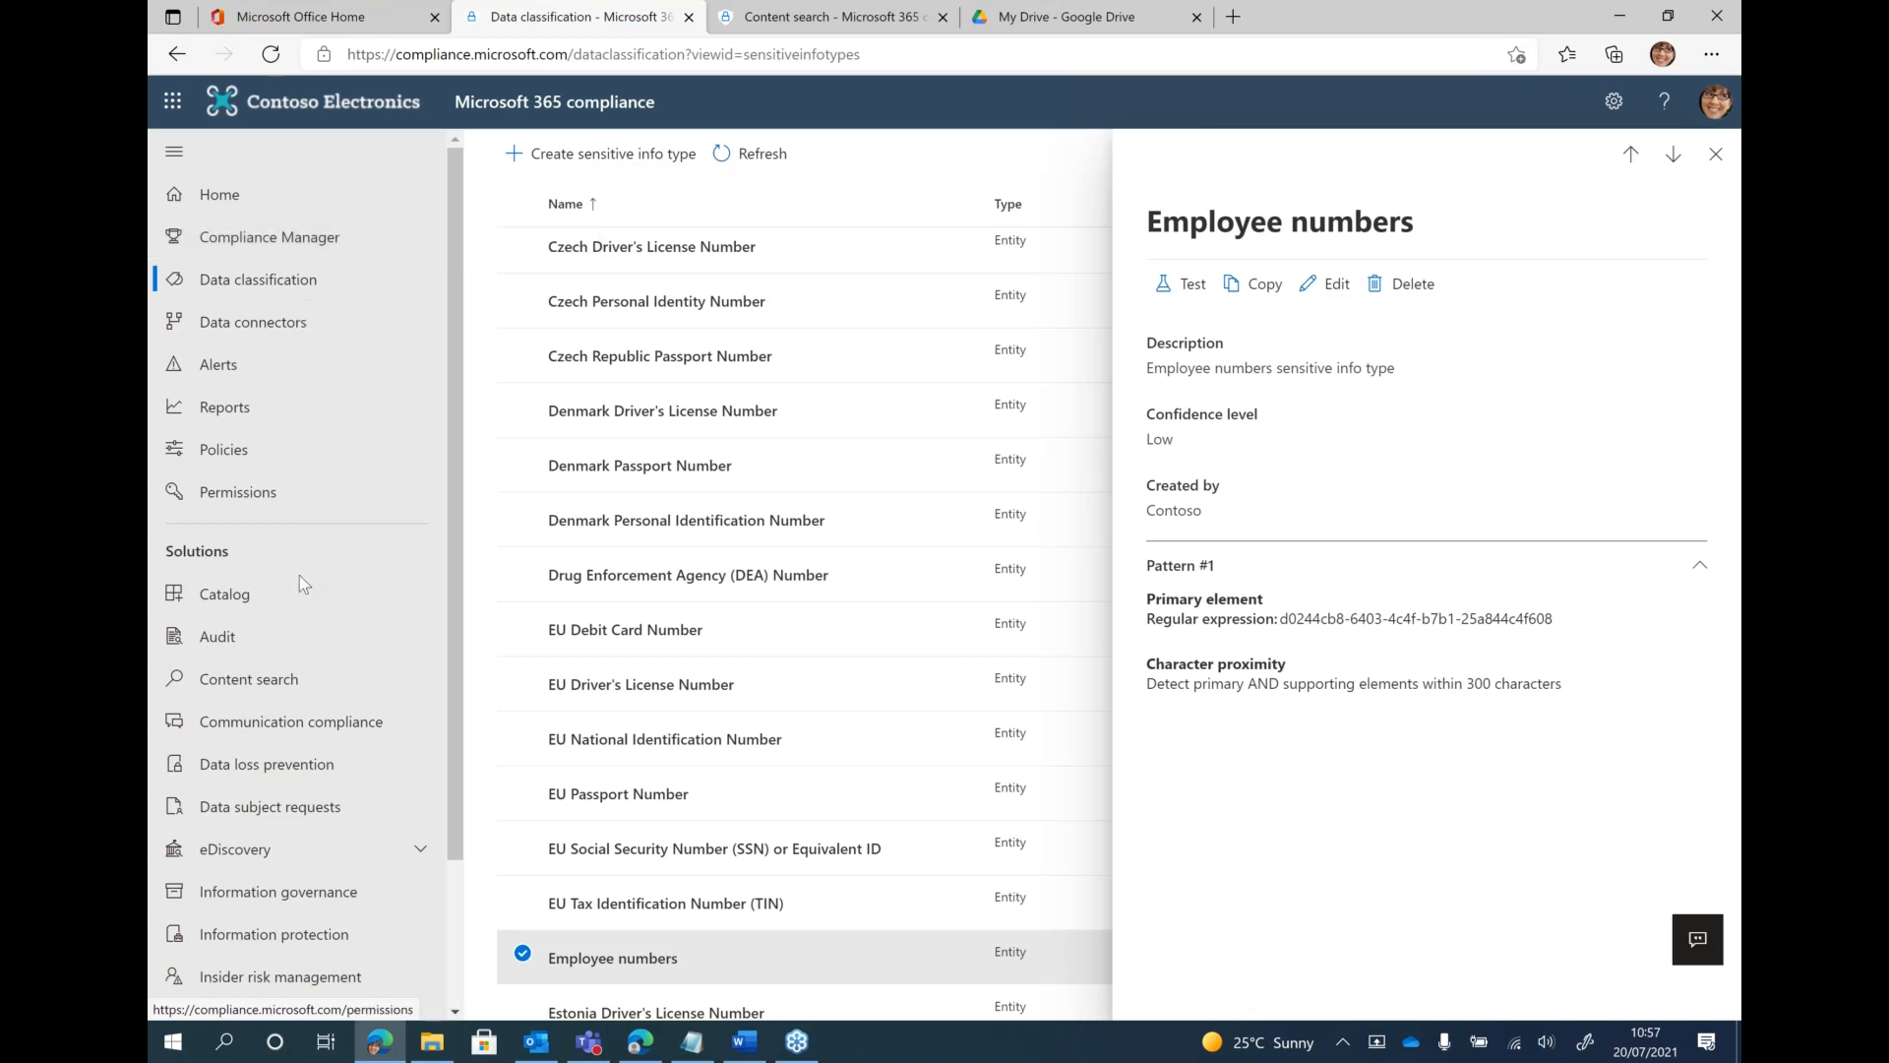
Start a new content search named "Employee numbers - demo 2" without a description and continue to its locations
{"action": "left_click", "coordinate": [258, 693]}
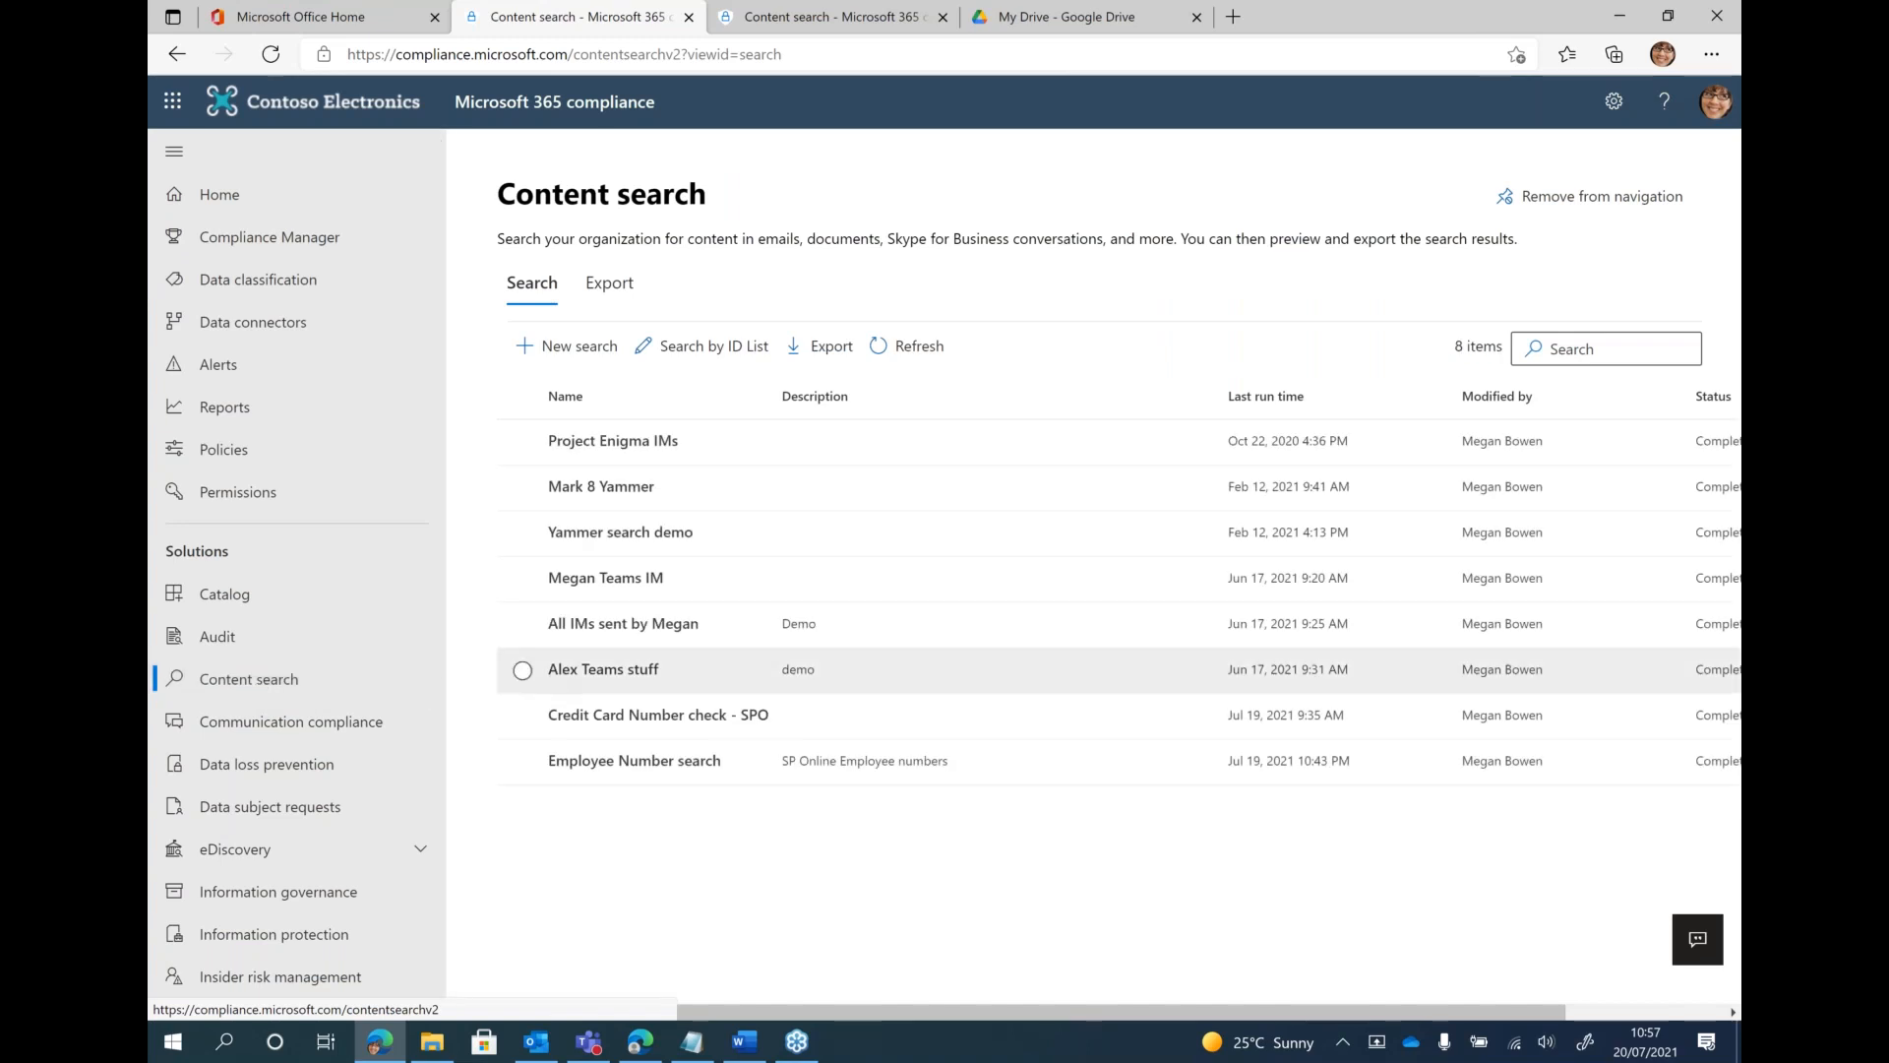
{"action": "left_click", "coordinate": [571, 347]}
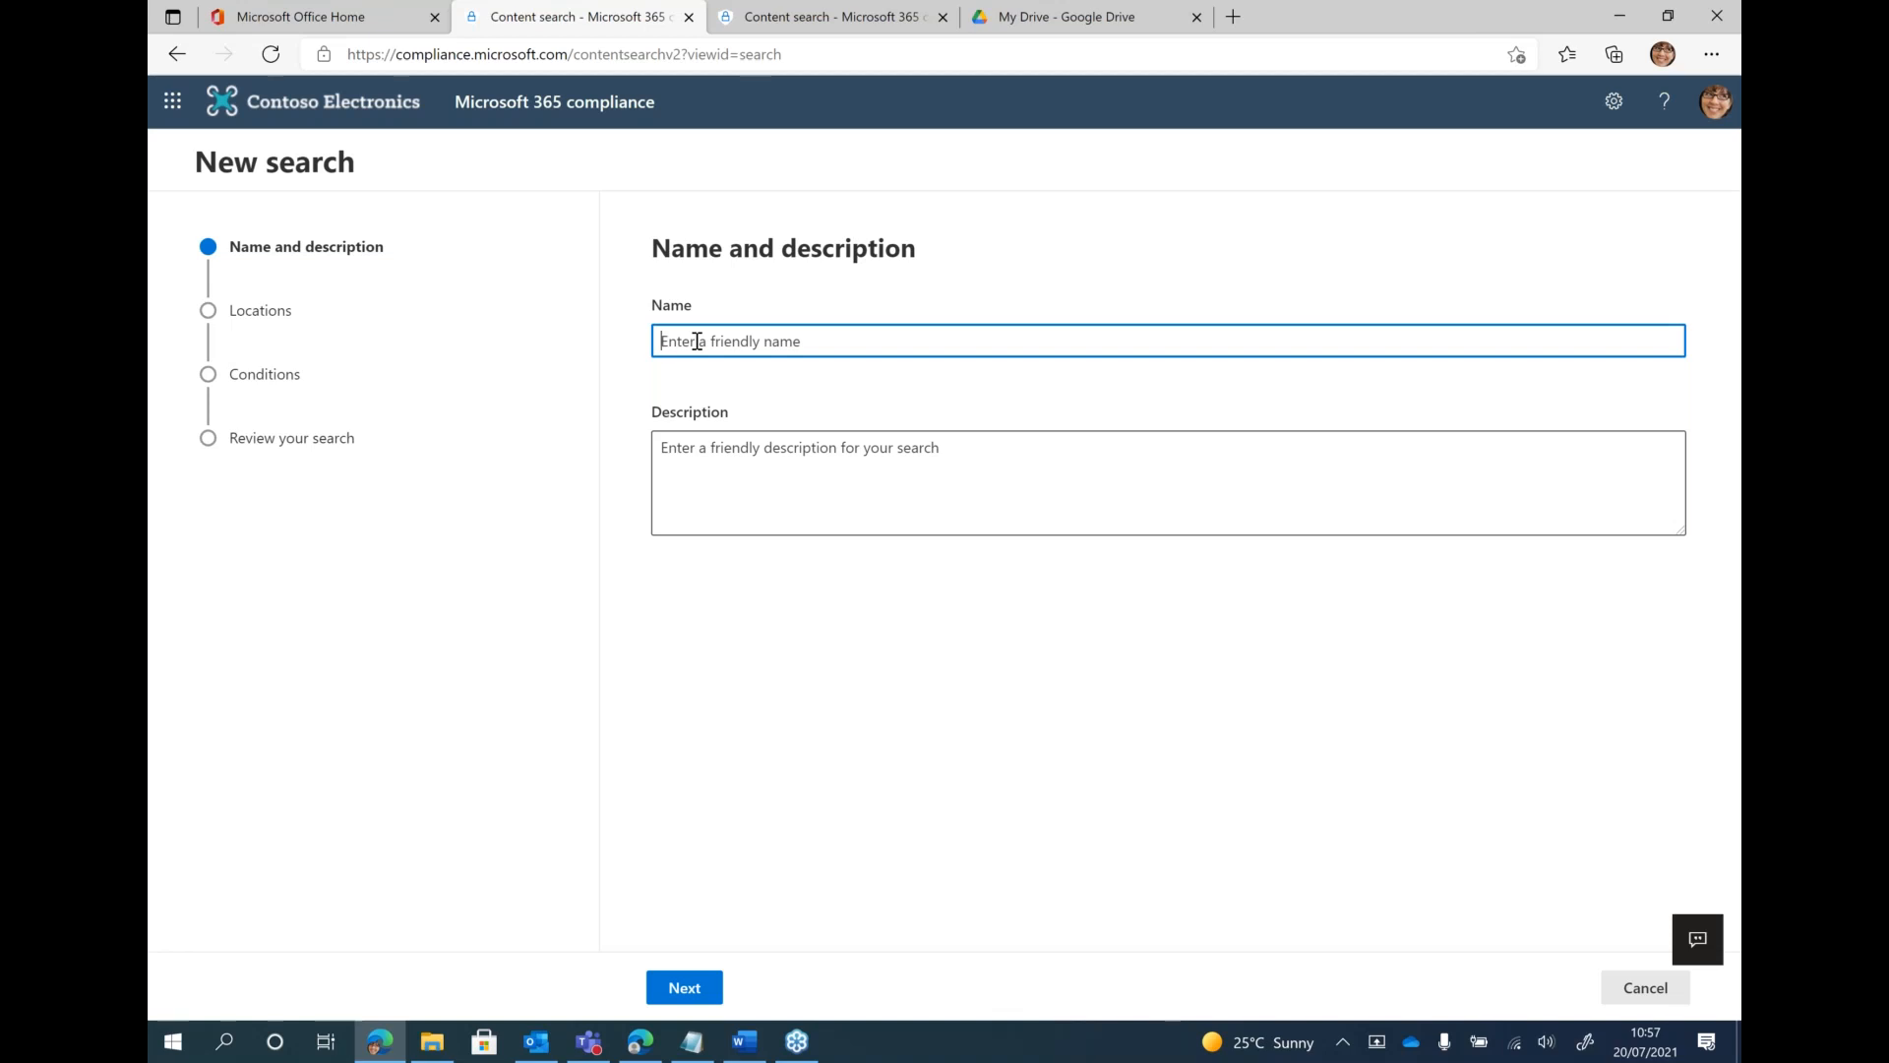
{"action": "type", "text": "Employee numbers"}
{"action": "key", "text": "Tab"}
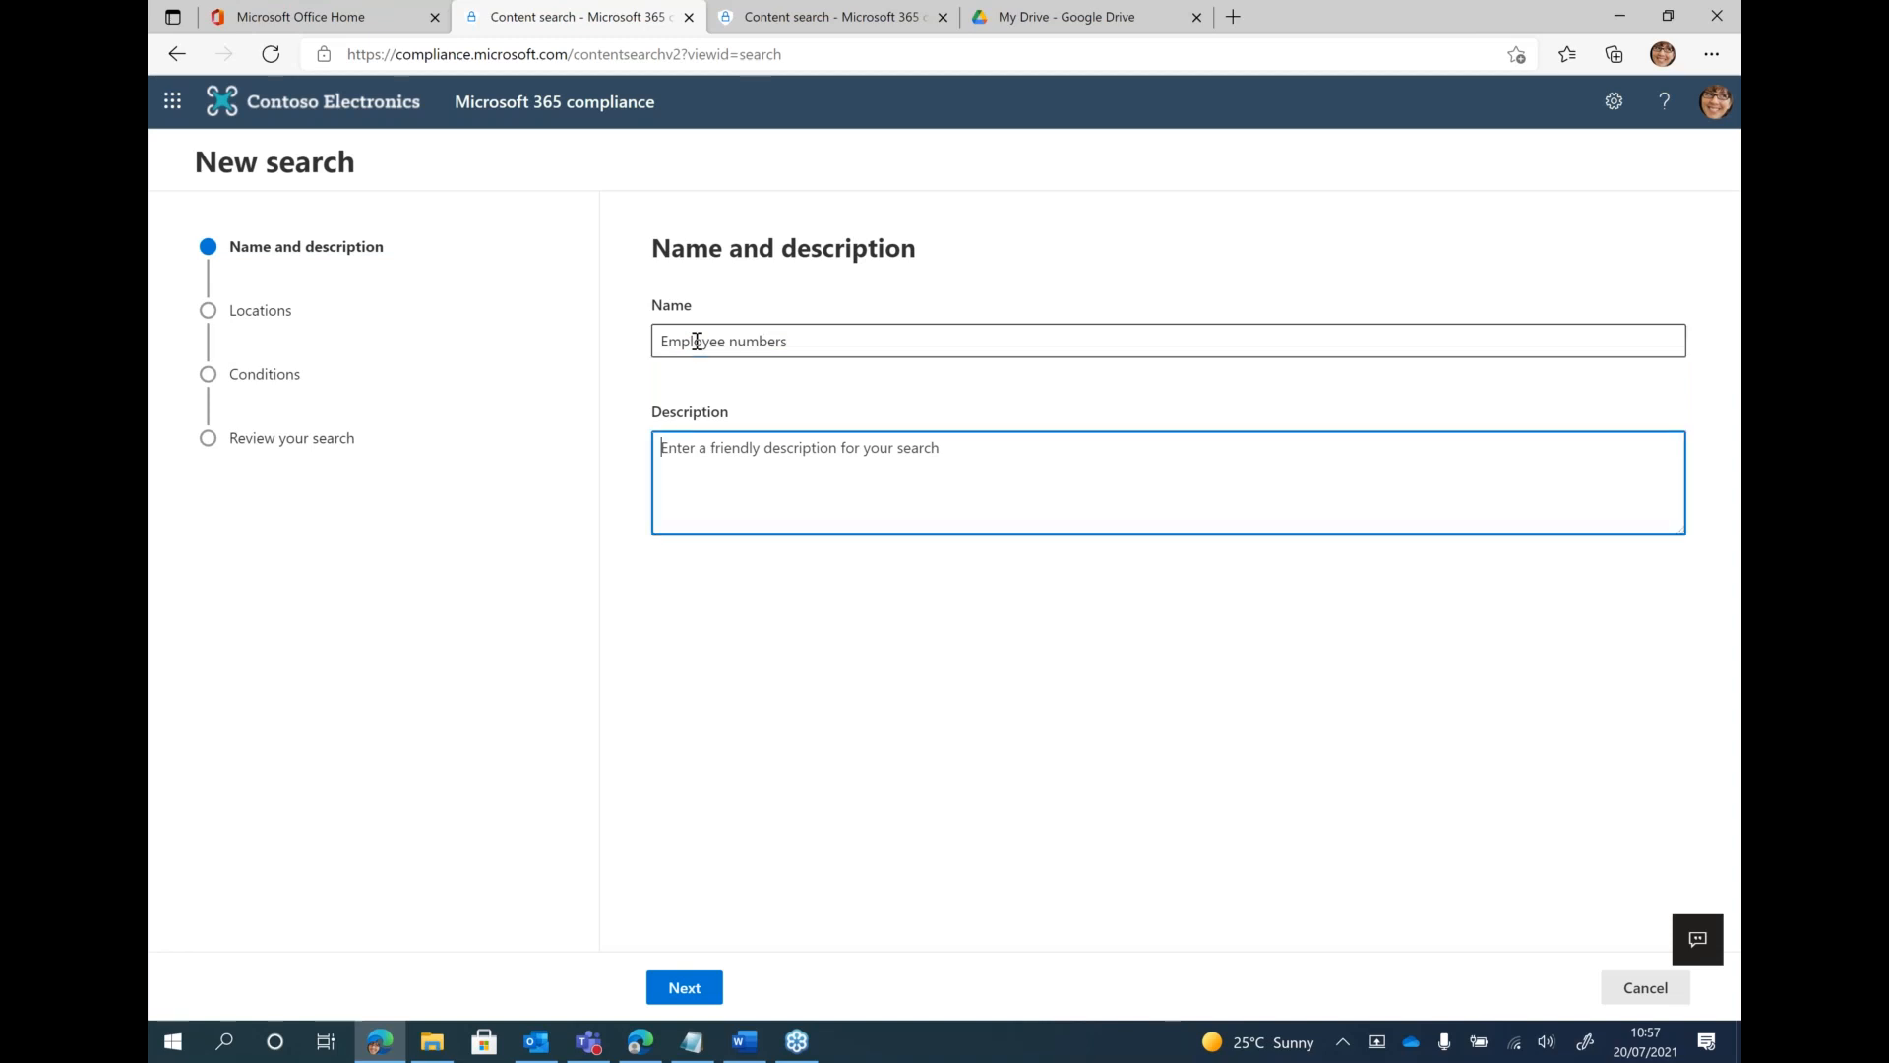
{"action": "key", "text": "shift+Tab"}
{"action": "key", "text": "End"}
{"action": "type", "text": "- demo 2"}
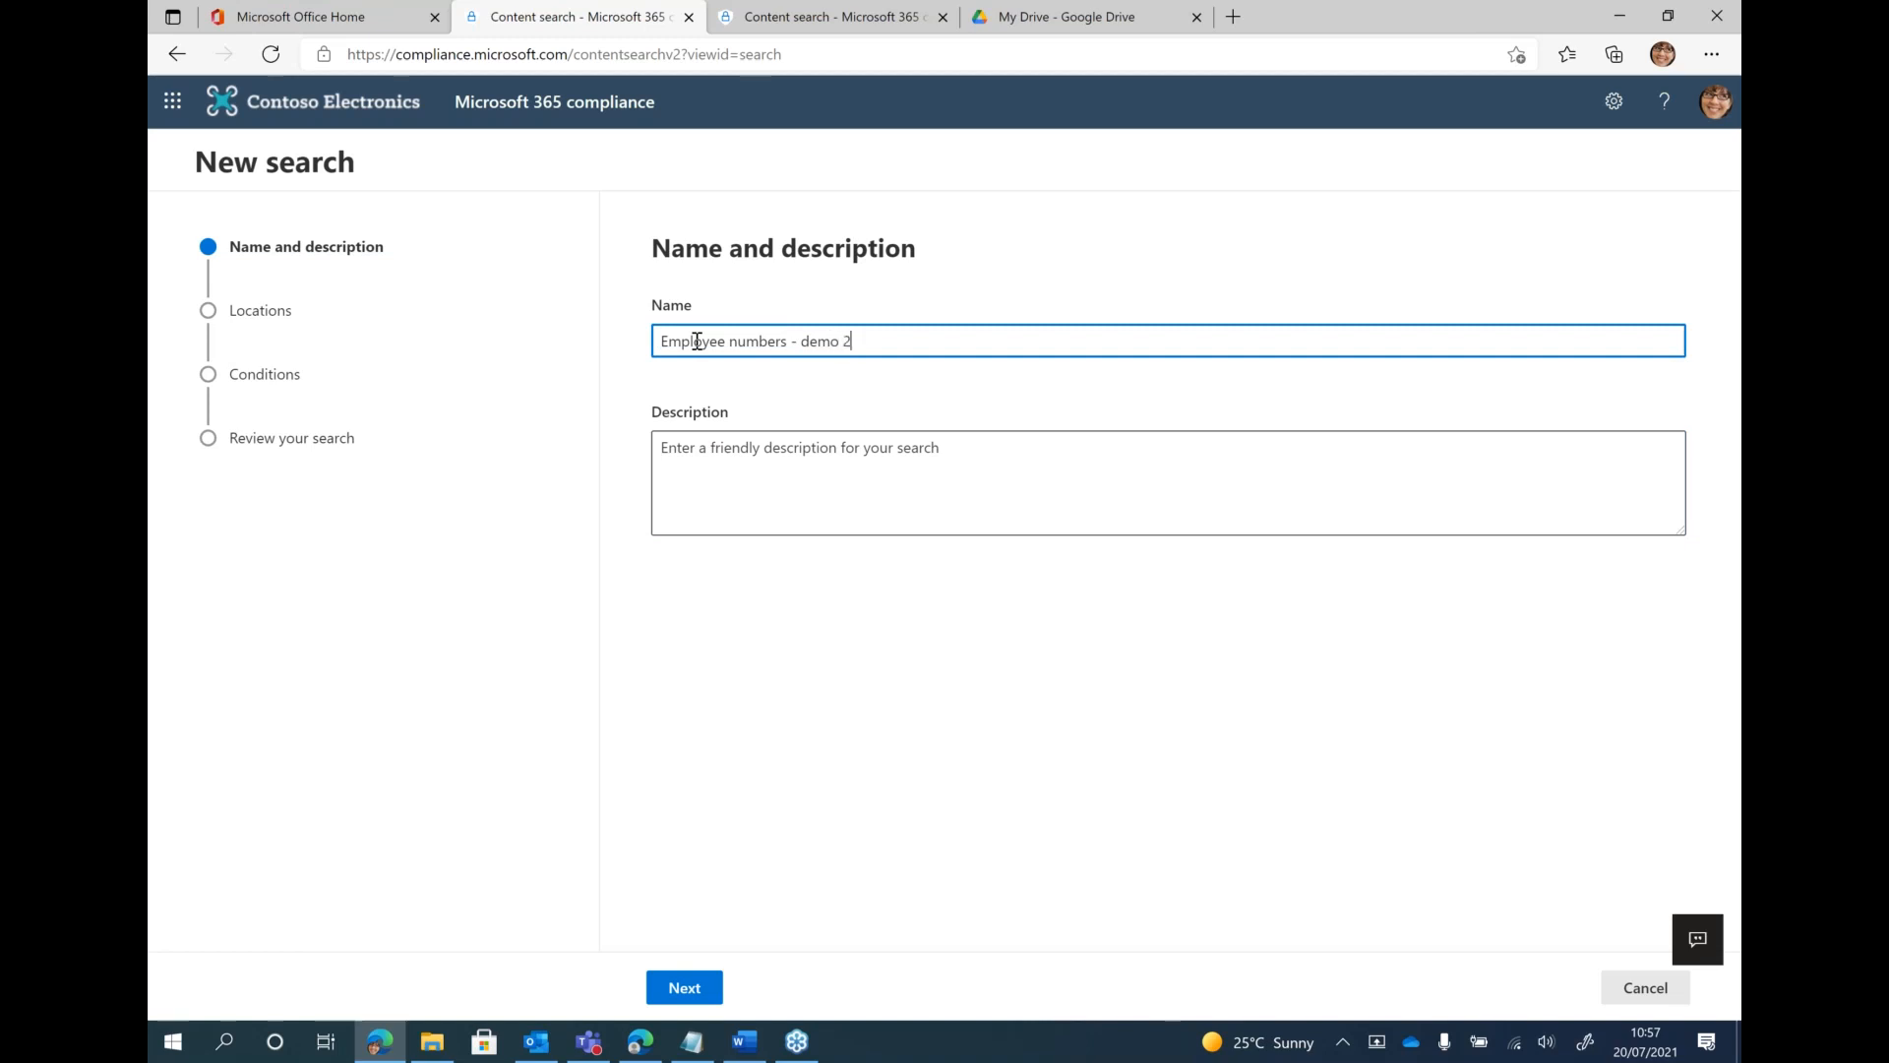
{"action": "key", "text": "Tab"}
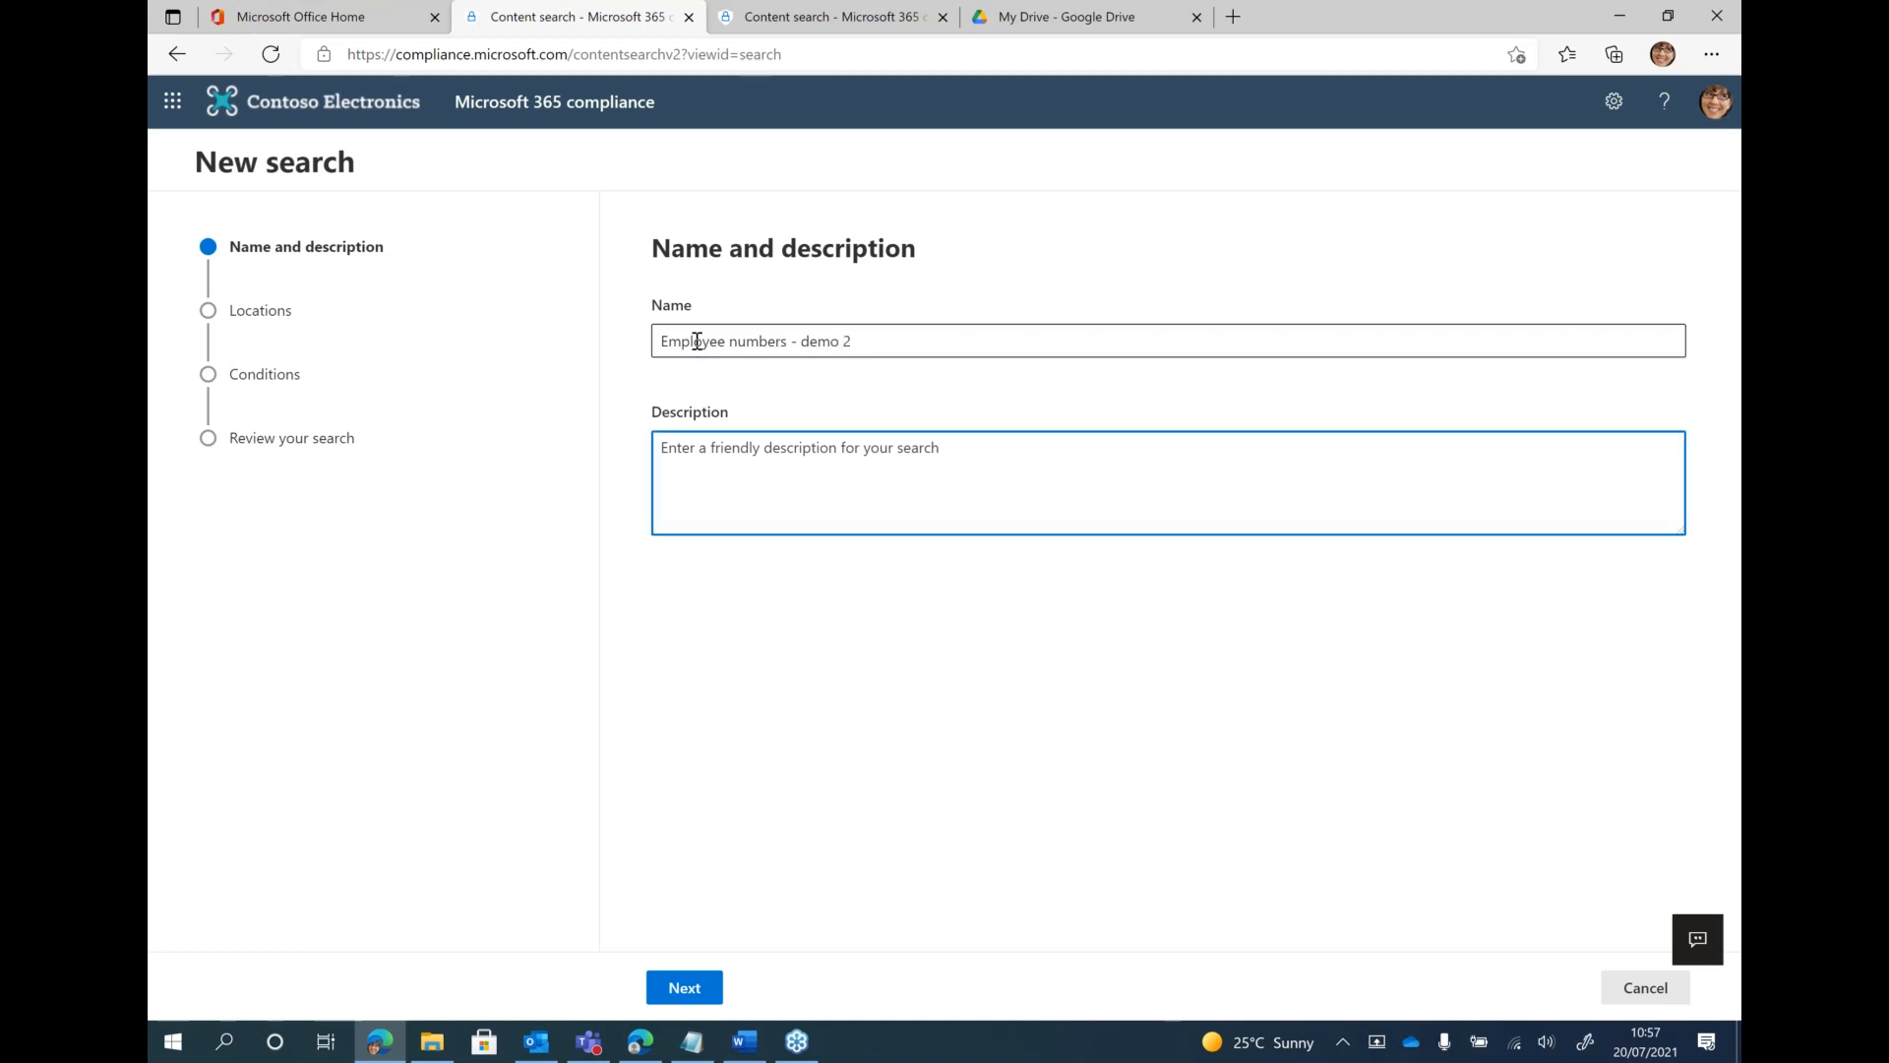
{"action": "left_click", "coordinate": [698, 985]}
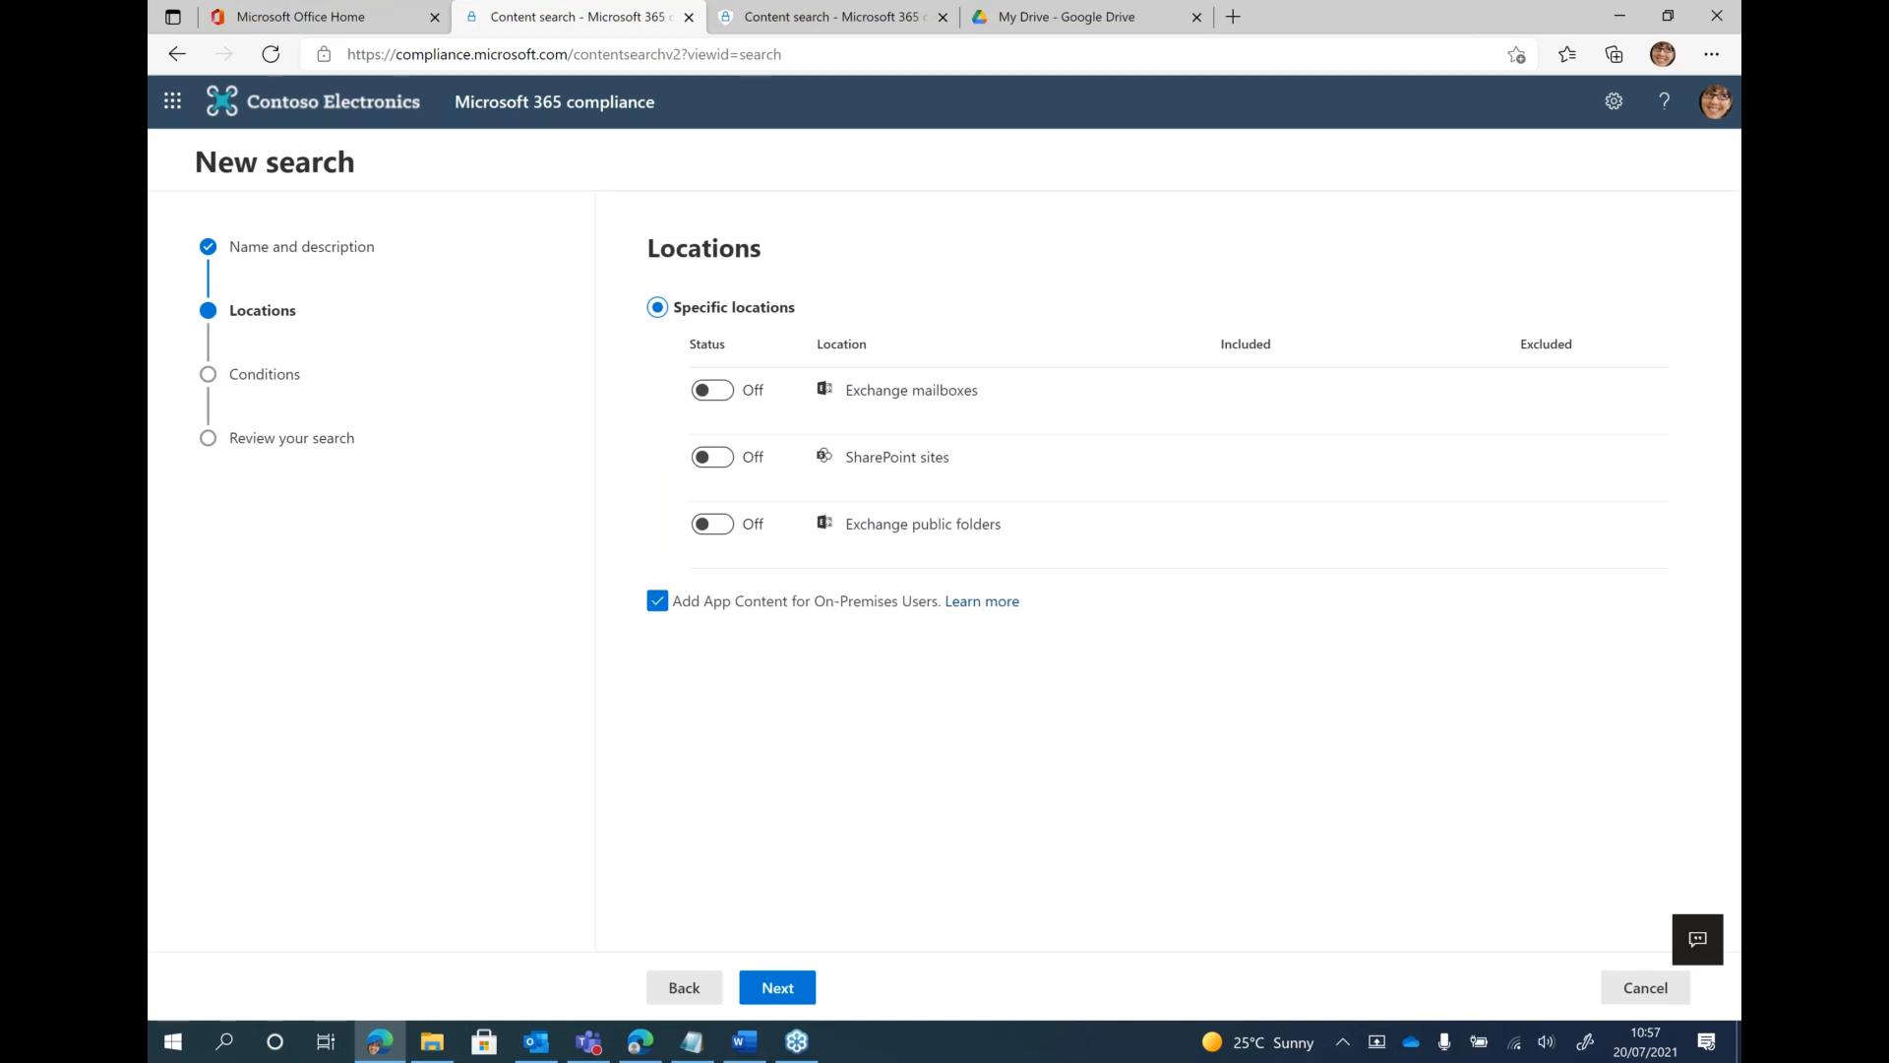
Include SharePoint sites in the search, exclude app content for on-premises users and continue to the conditions
{"action": "key", "text": "alt+Tab"}
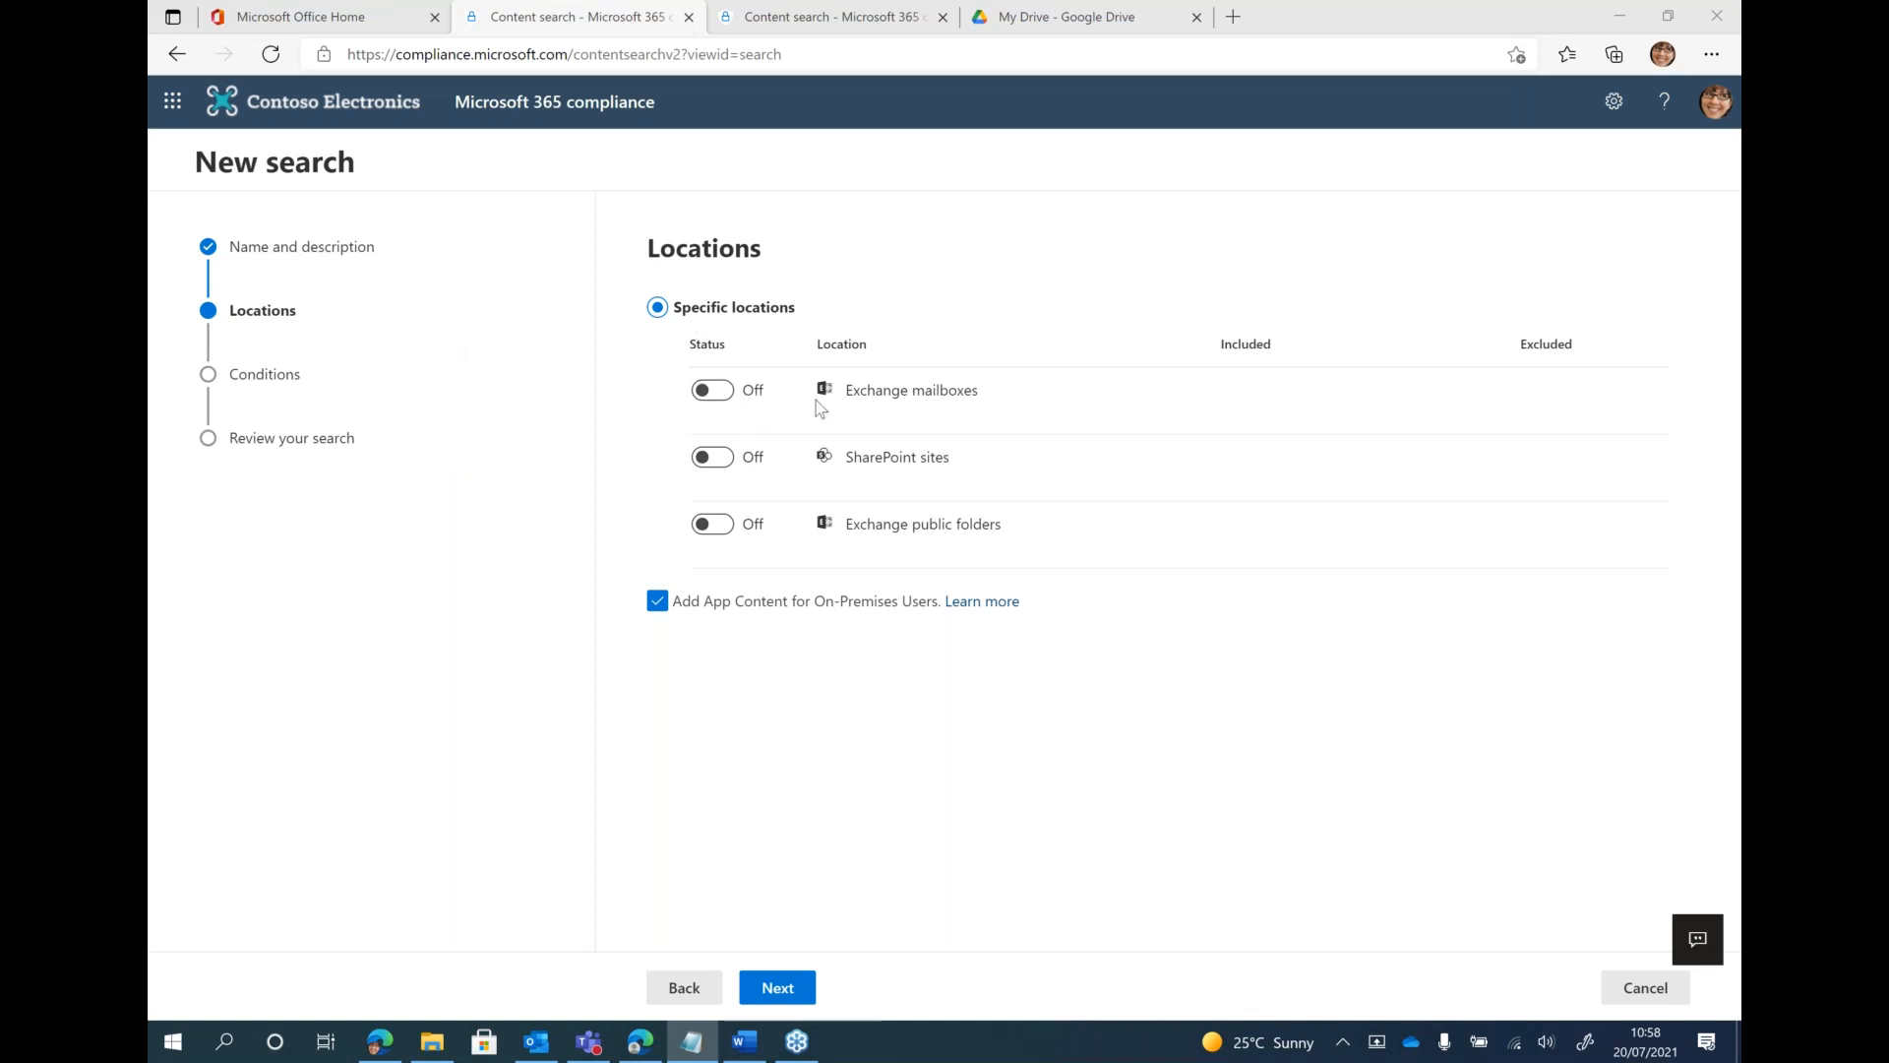
{"action": "left_click", "coordinate": [710, 460]}
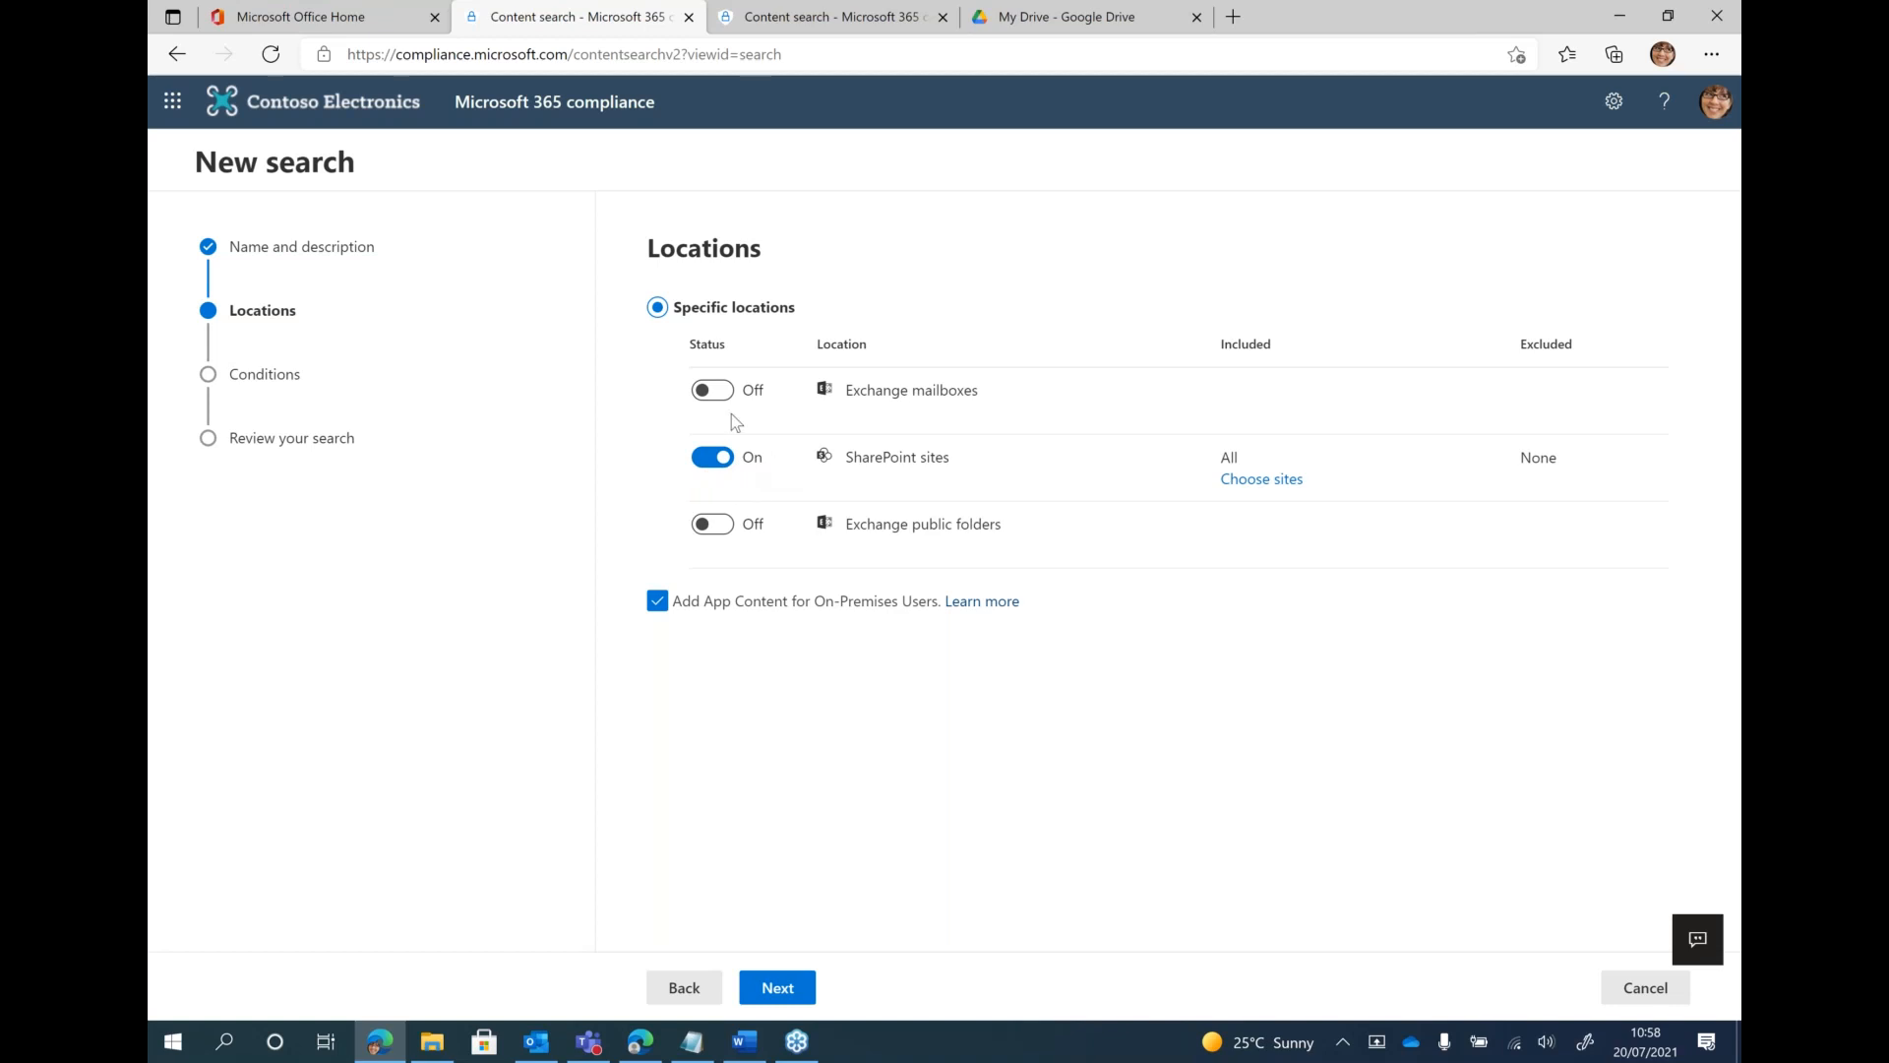
{"action": "left_click", "coordinate": [657, 600]}
{"action": "left_click", "coordinate": [782, 987]}
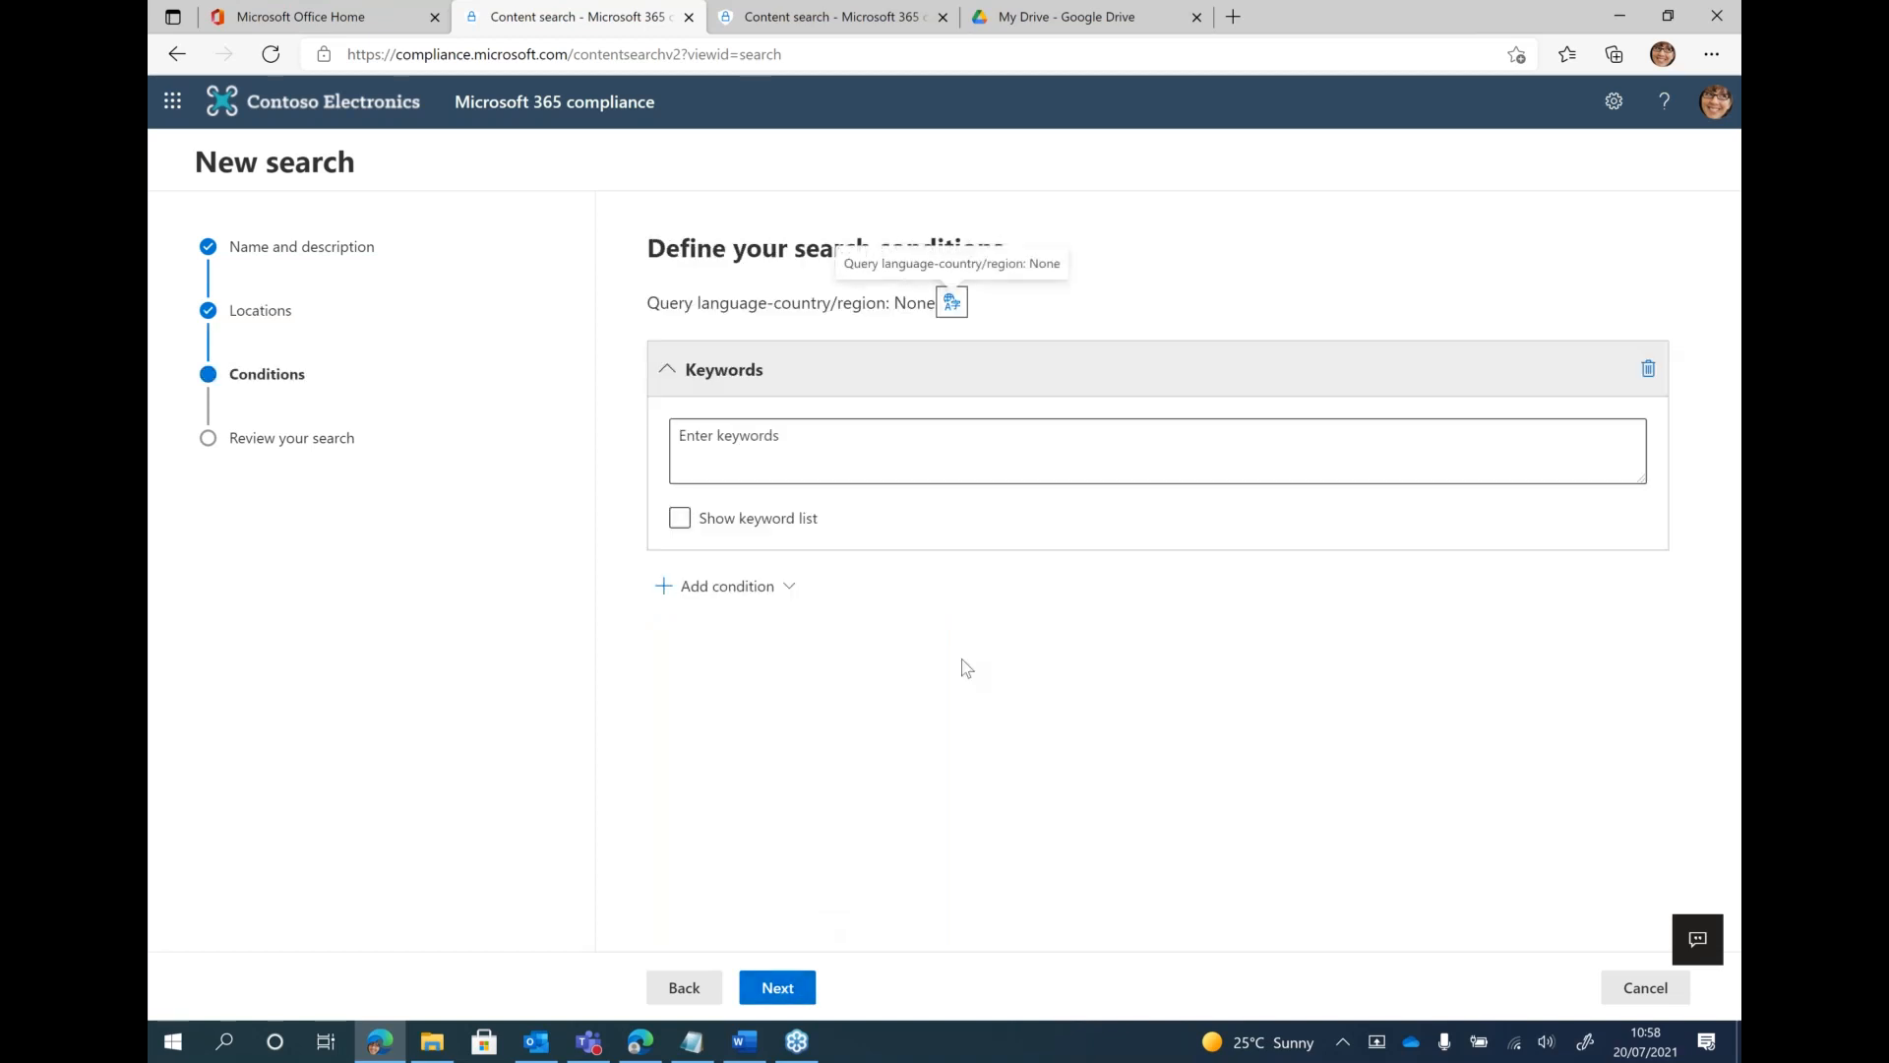
Paste SensitiveType:"Credit Card Number" as the search keywords and replace the quoted type with the ID 83e93c1b-53cd-425c-8019-4167cbaae56f
{"action": "left_click", "coordinate": [813, 437]}
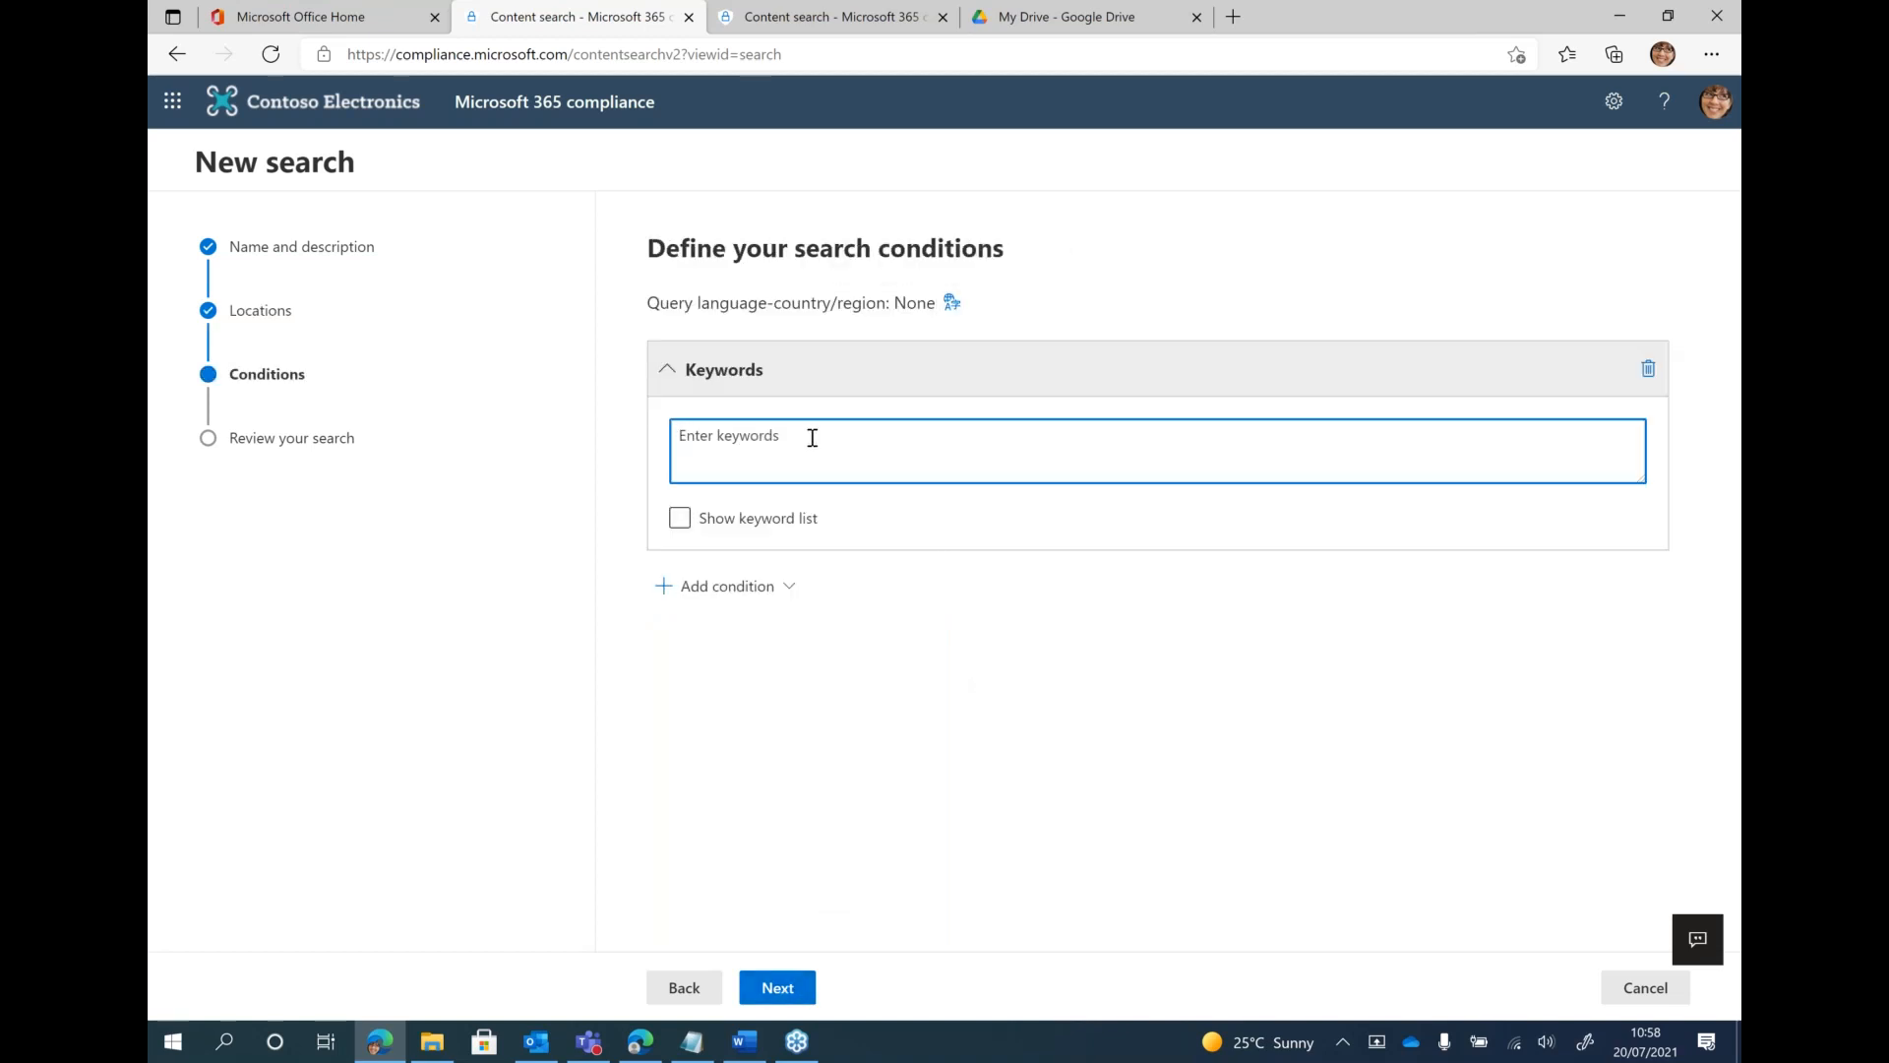
{"action": "type", "text": "SensitiveType:\"Credit Card Number\""}
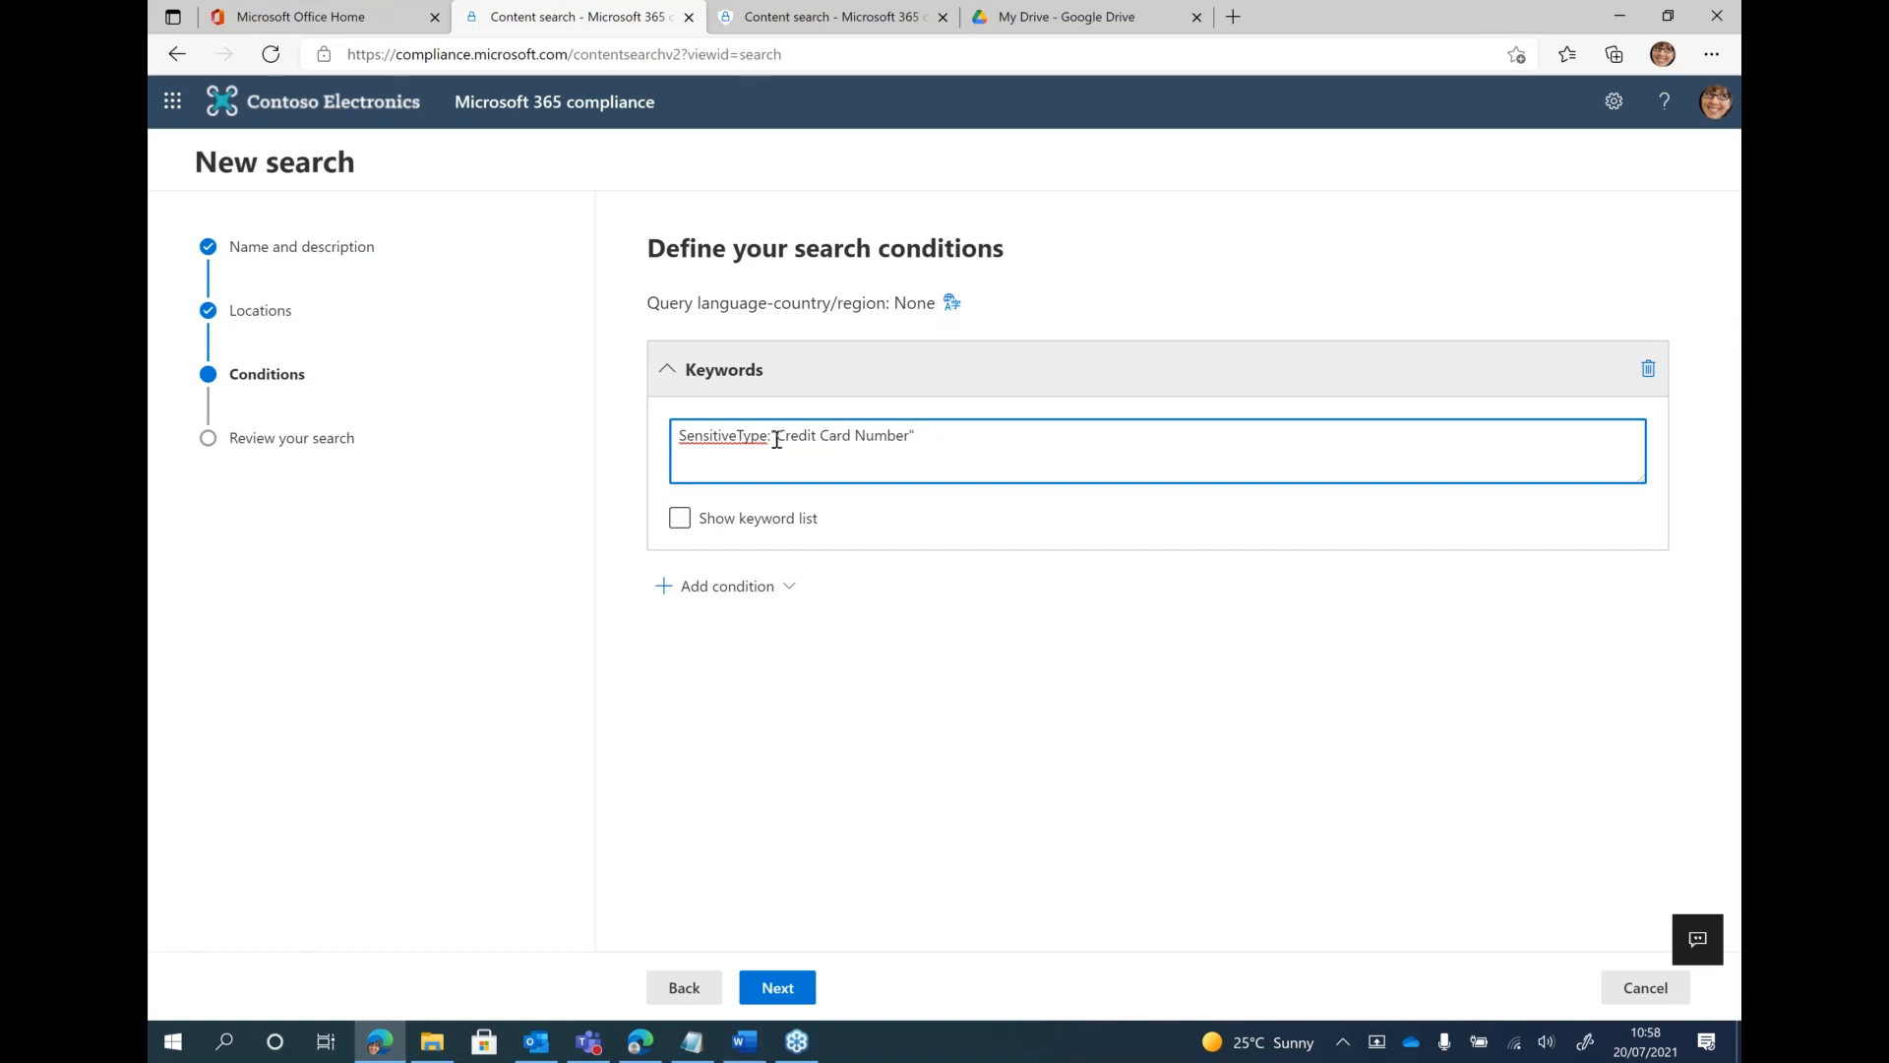
{"action": "left_click_drag", "start_coordinate": [775, 435], "coordinate": [914, 436]}
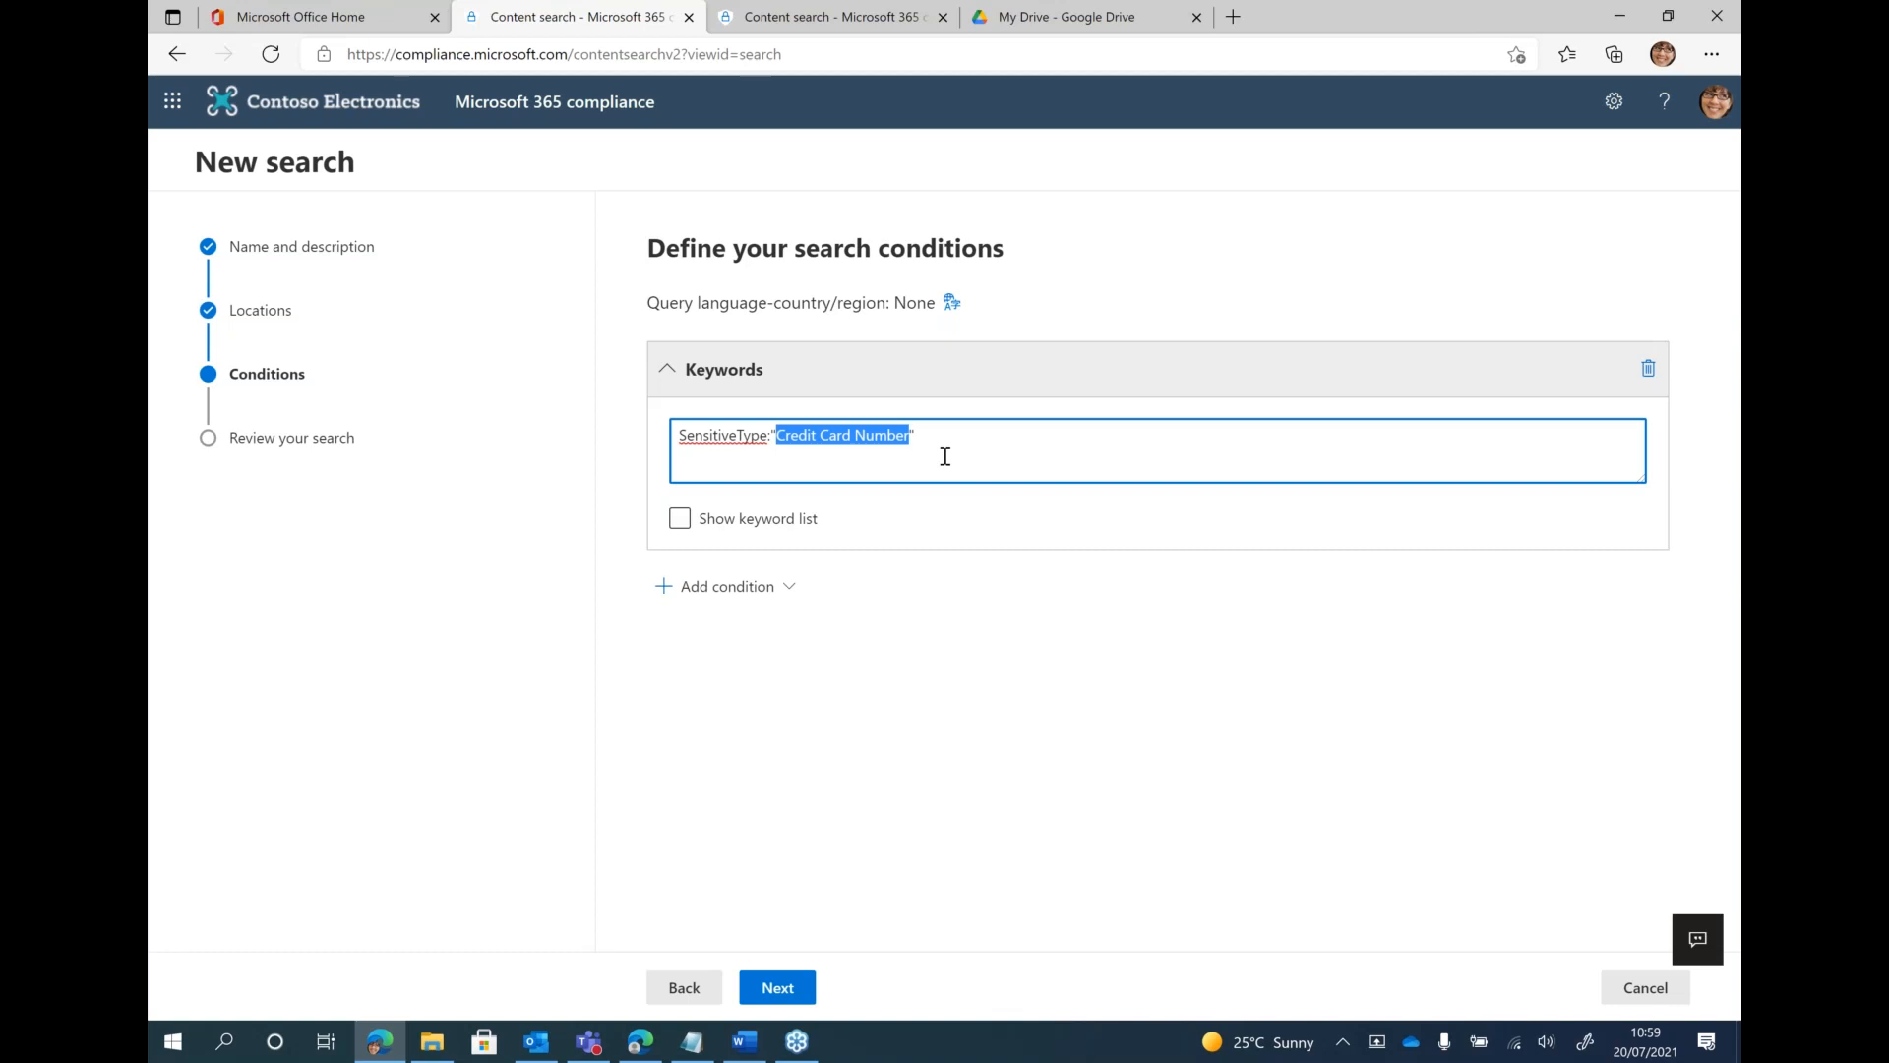
{"action": "key", "text": "alt+Tab"}
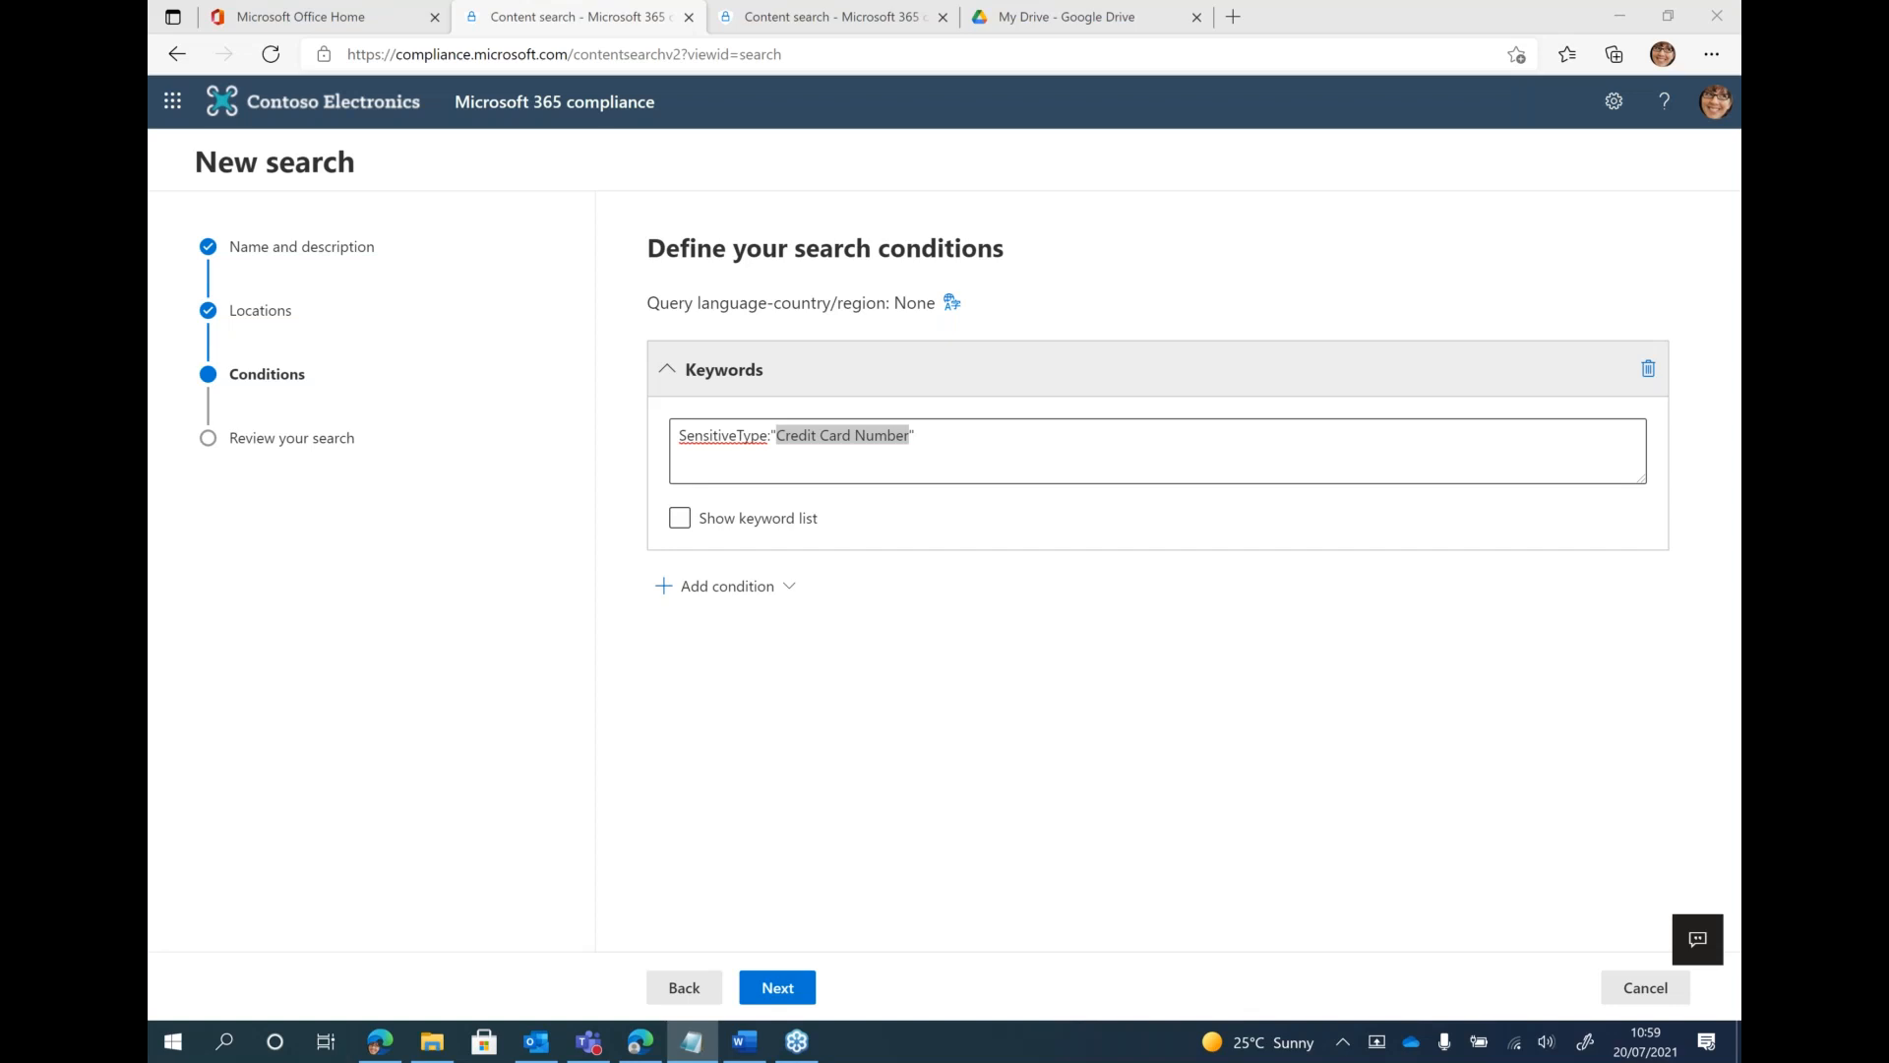
{"action": "left_click", "coordinate": [842, 439]}
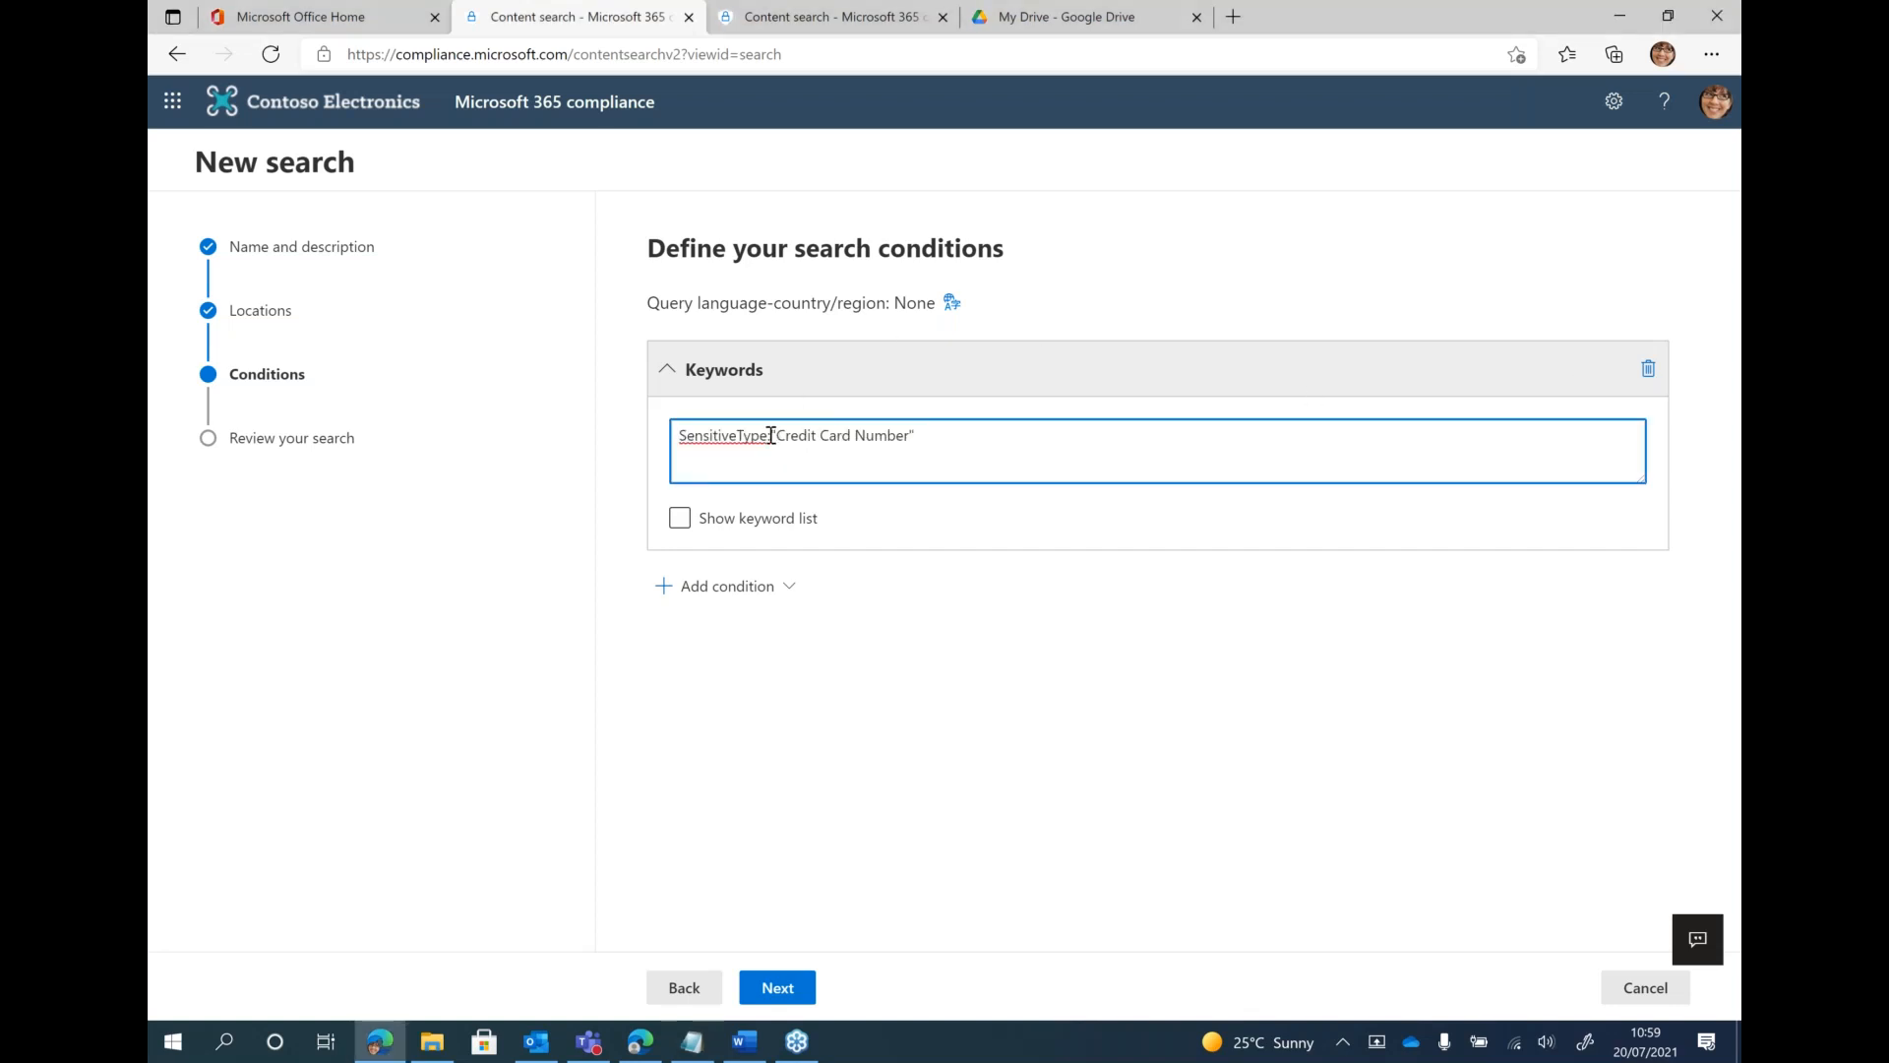
{"action": "left_click_drag", "start_coordinate": [925, 435], "coordinate": [773, 442]}
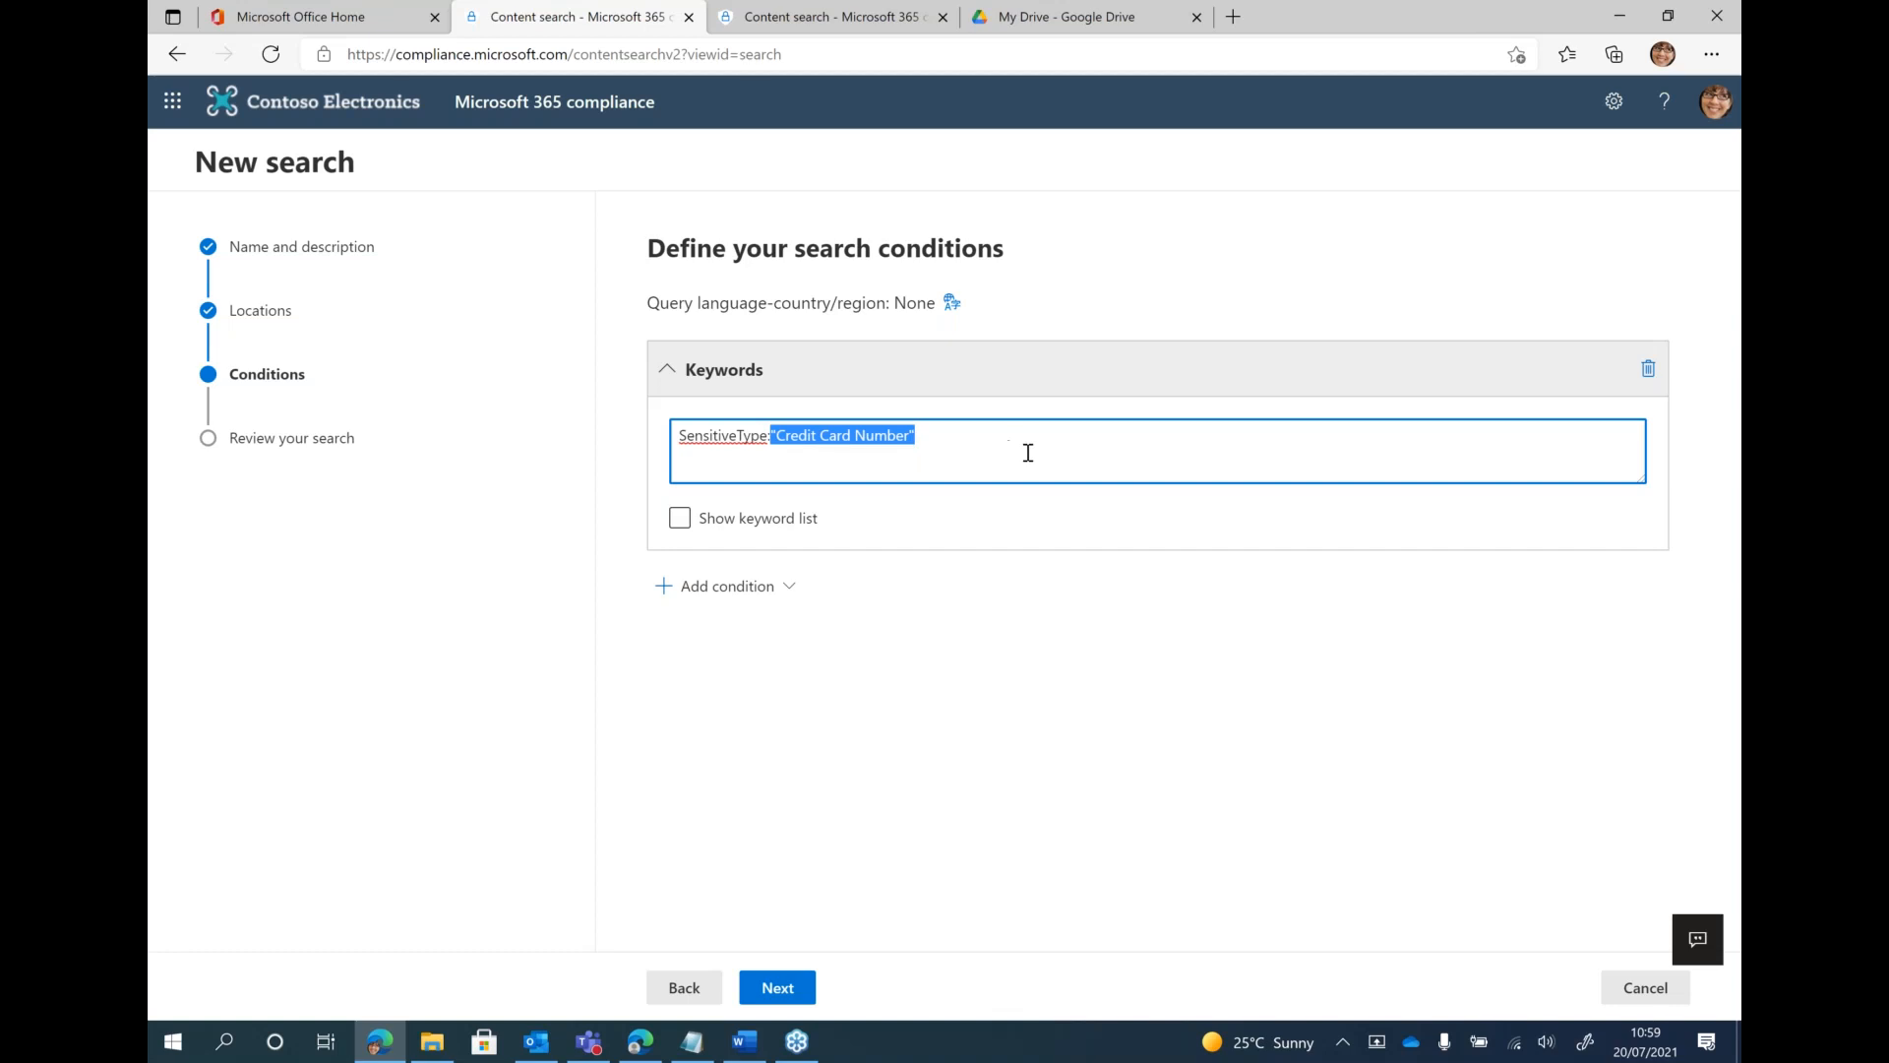
{"action": "key", "text": "ctrl+v"}
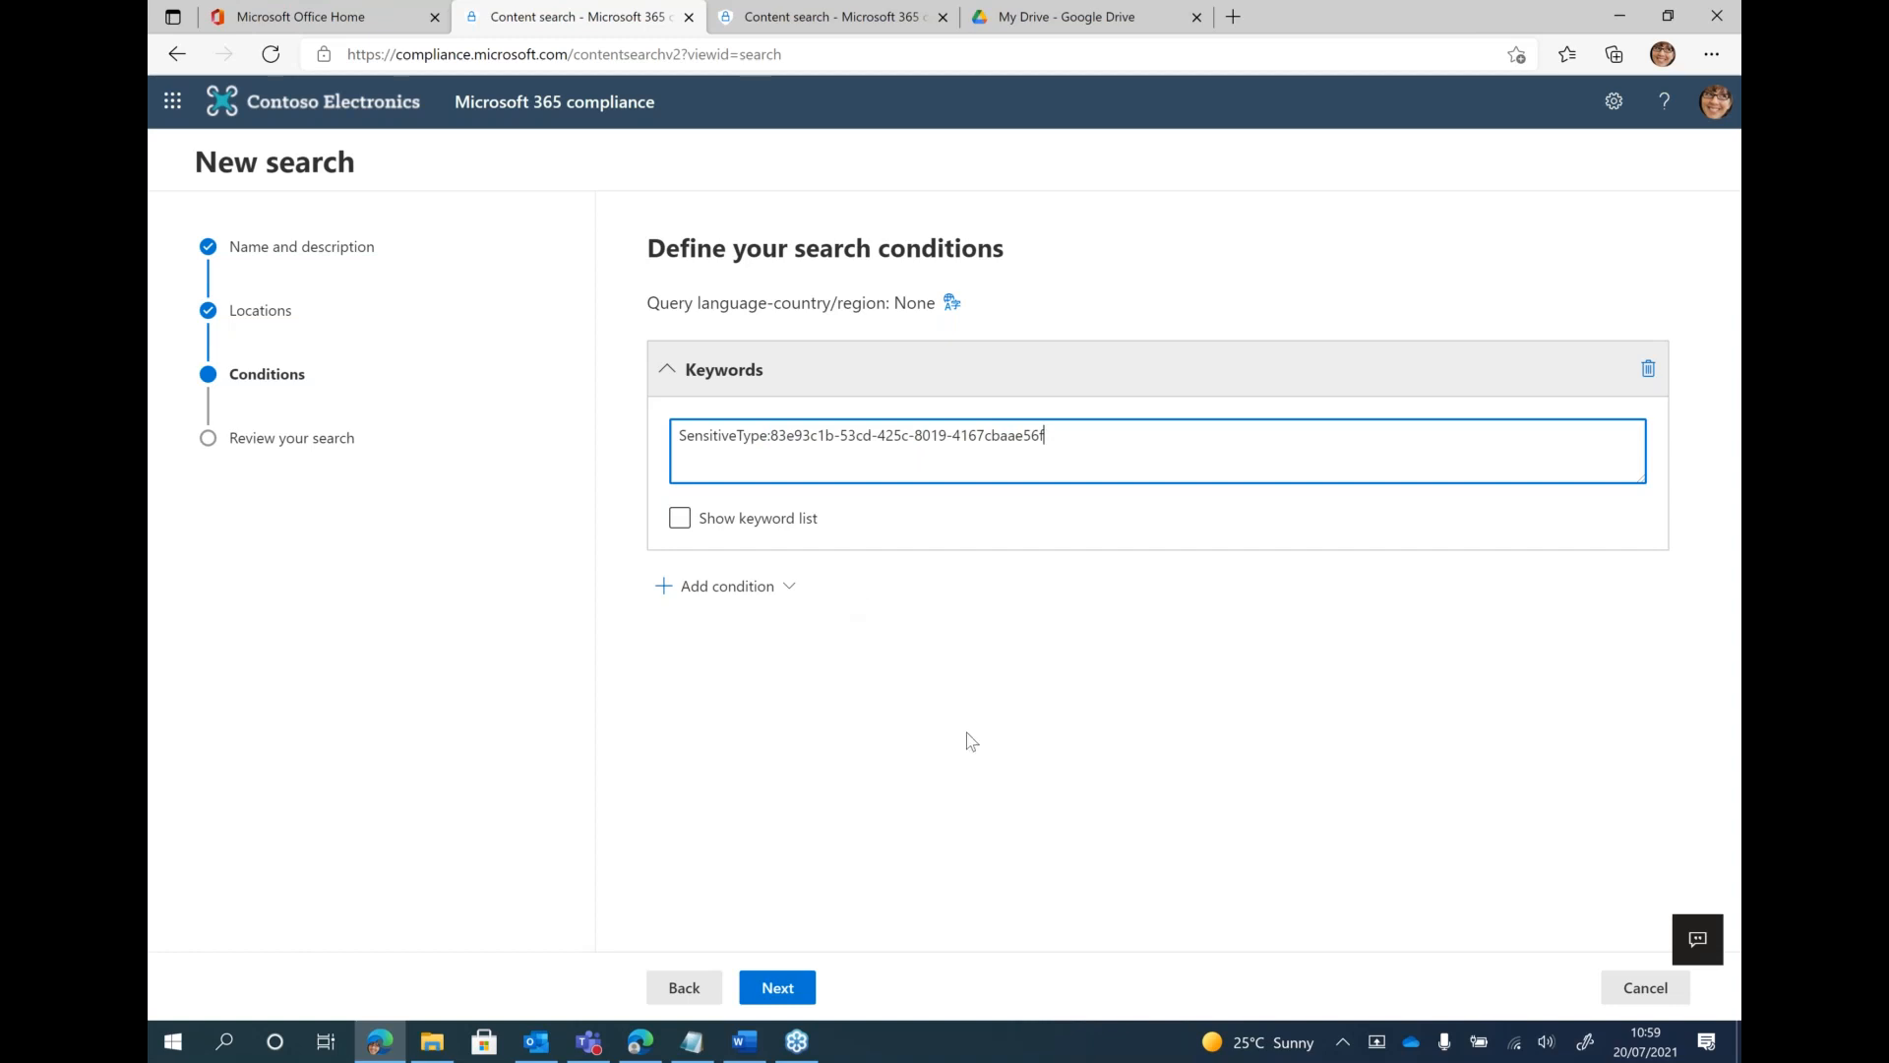
Review and submit the new content search, then return to the list of searches
{"action": "left_click", "coordinate": [777, 987]}
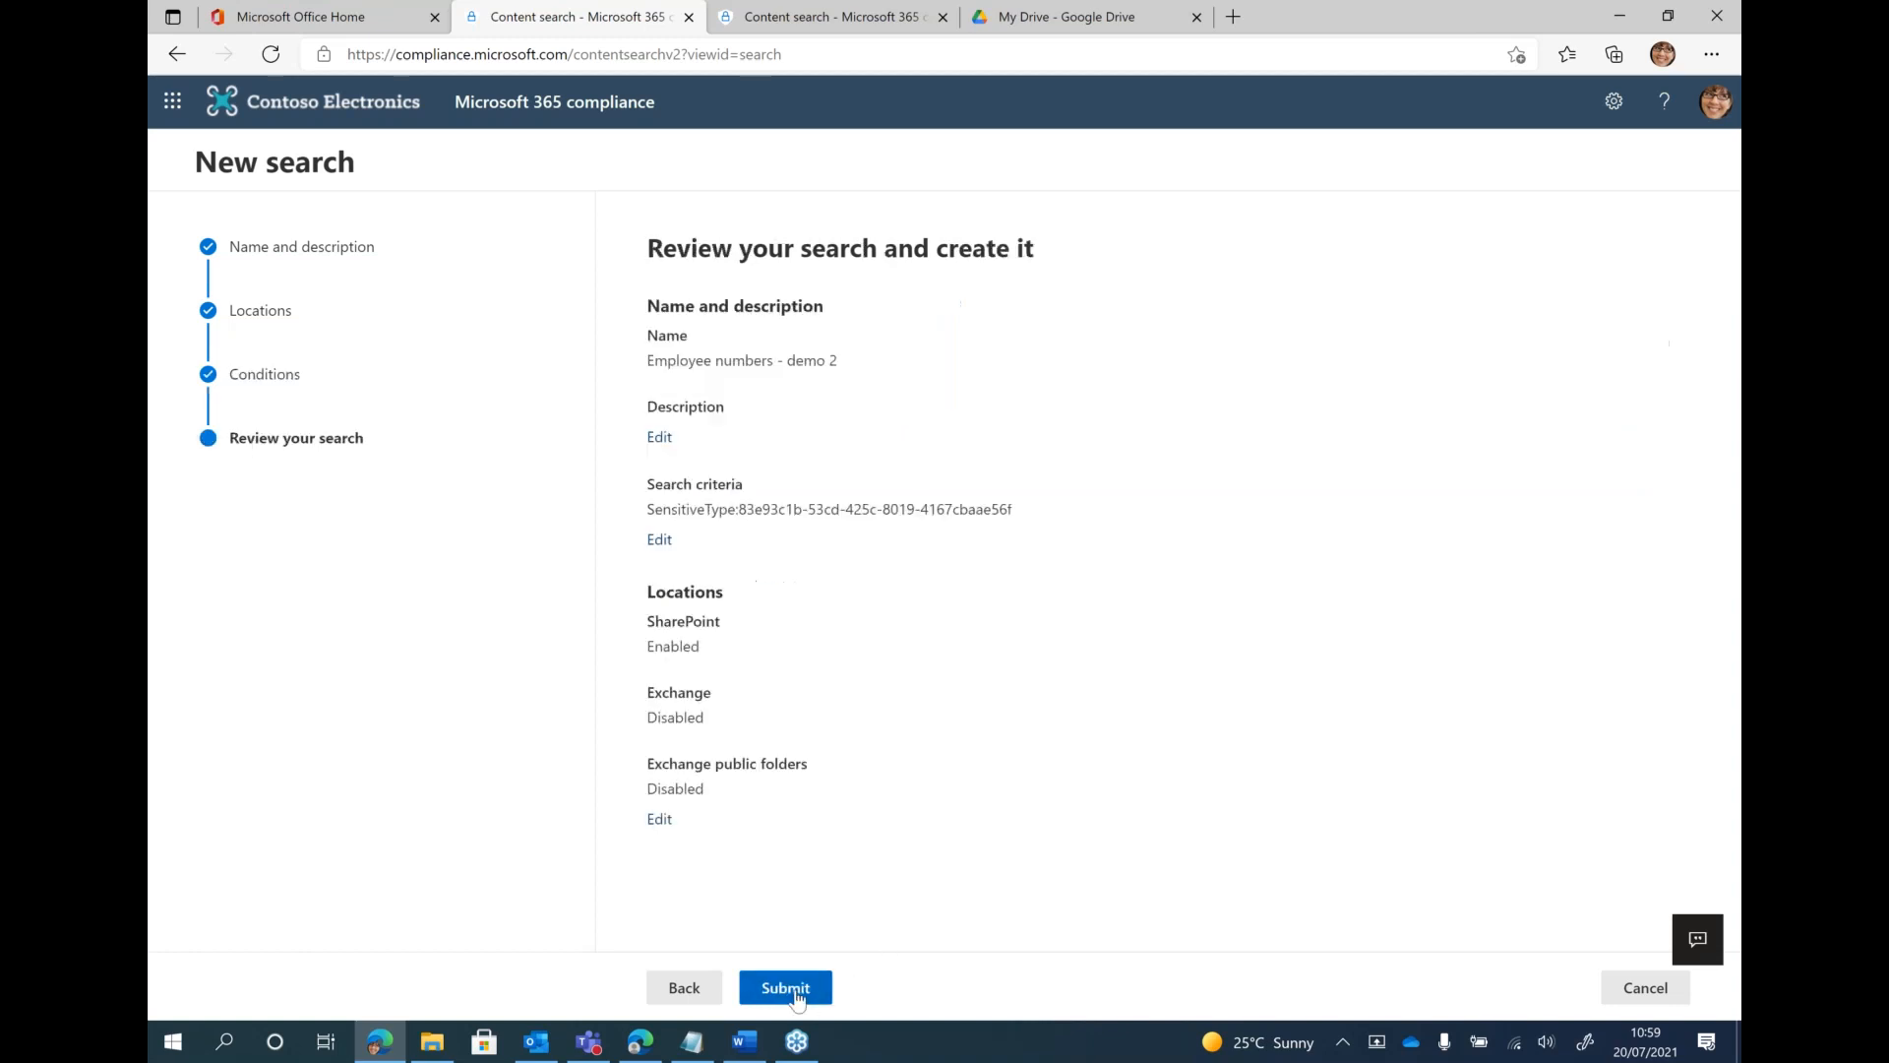
{"action": "left_click", "coordinate": [785, 987]}
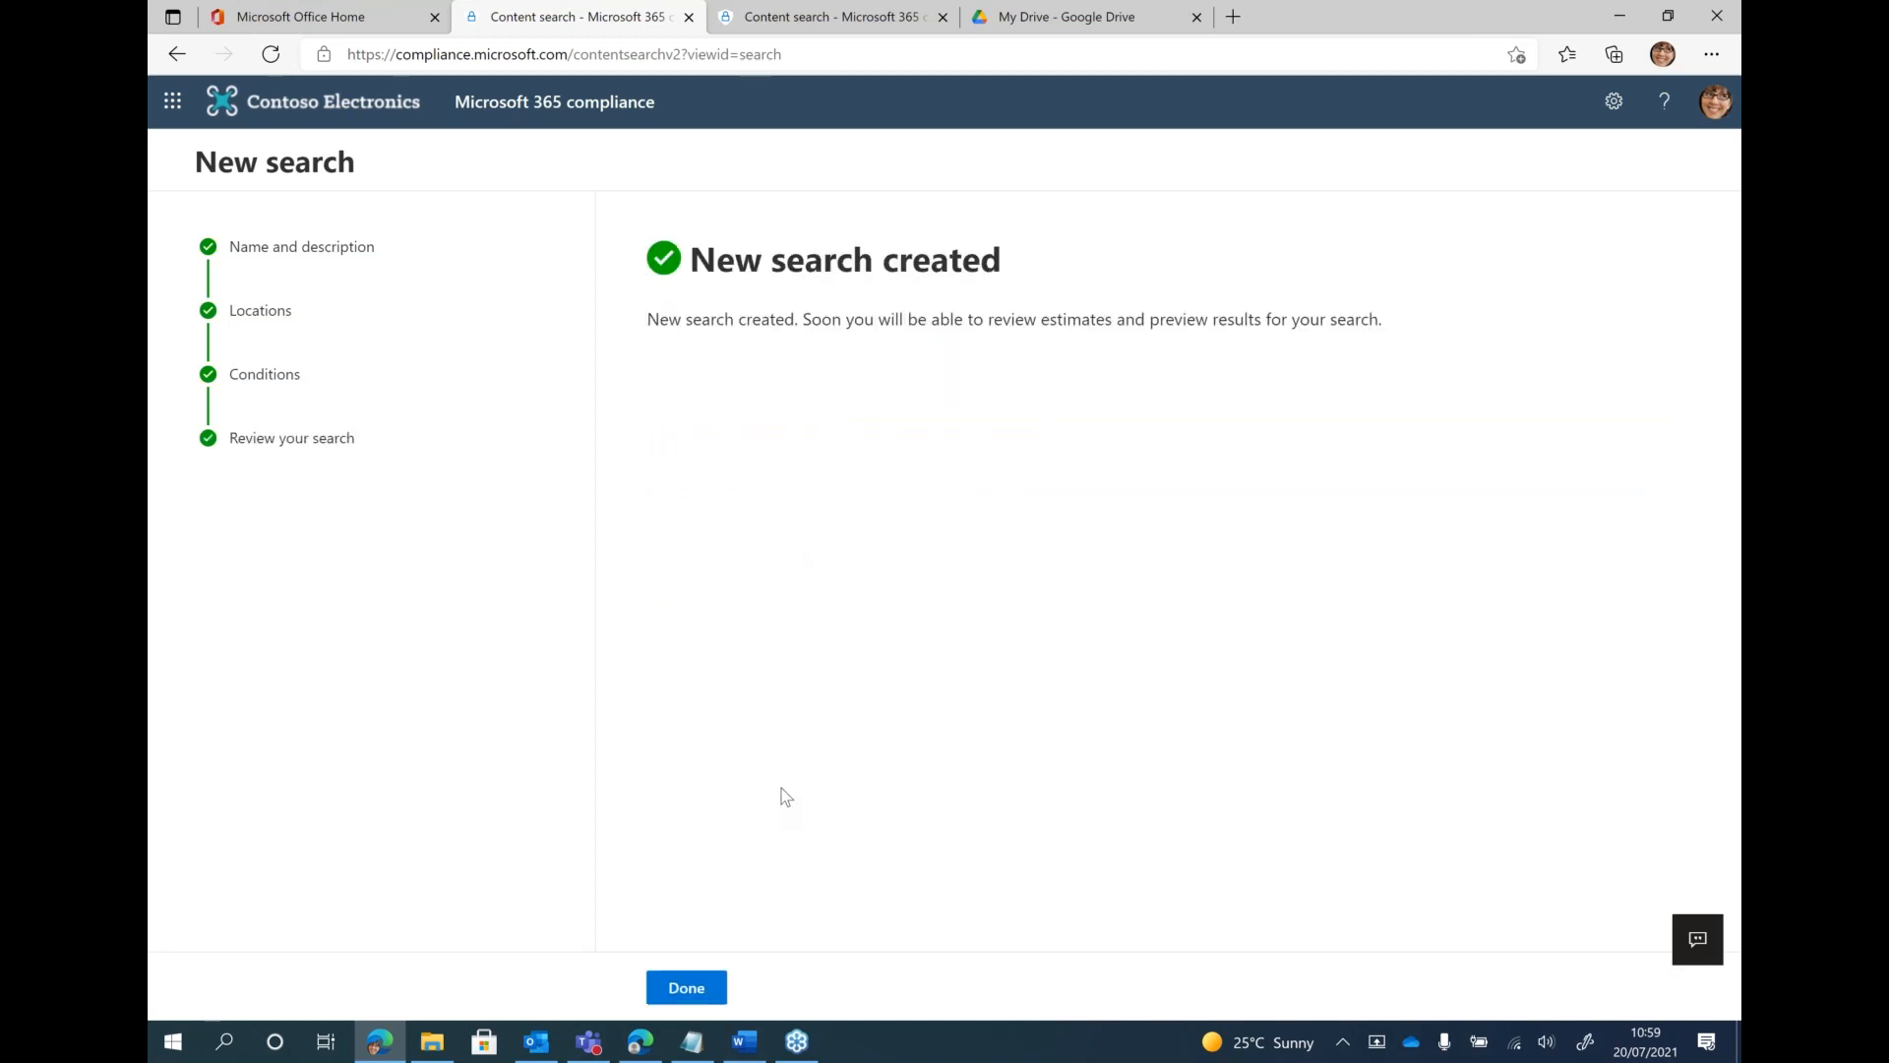
{"action": "left_click", "coordinate": [687, 990]}
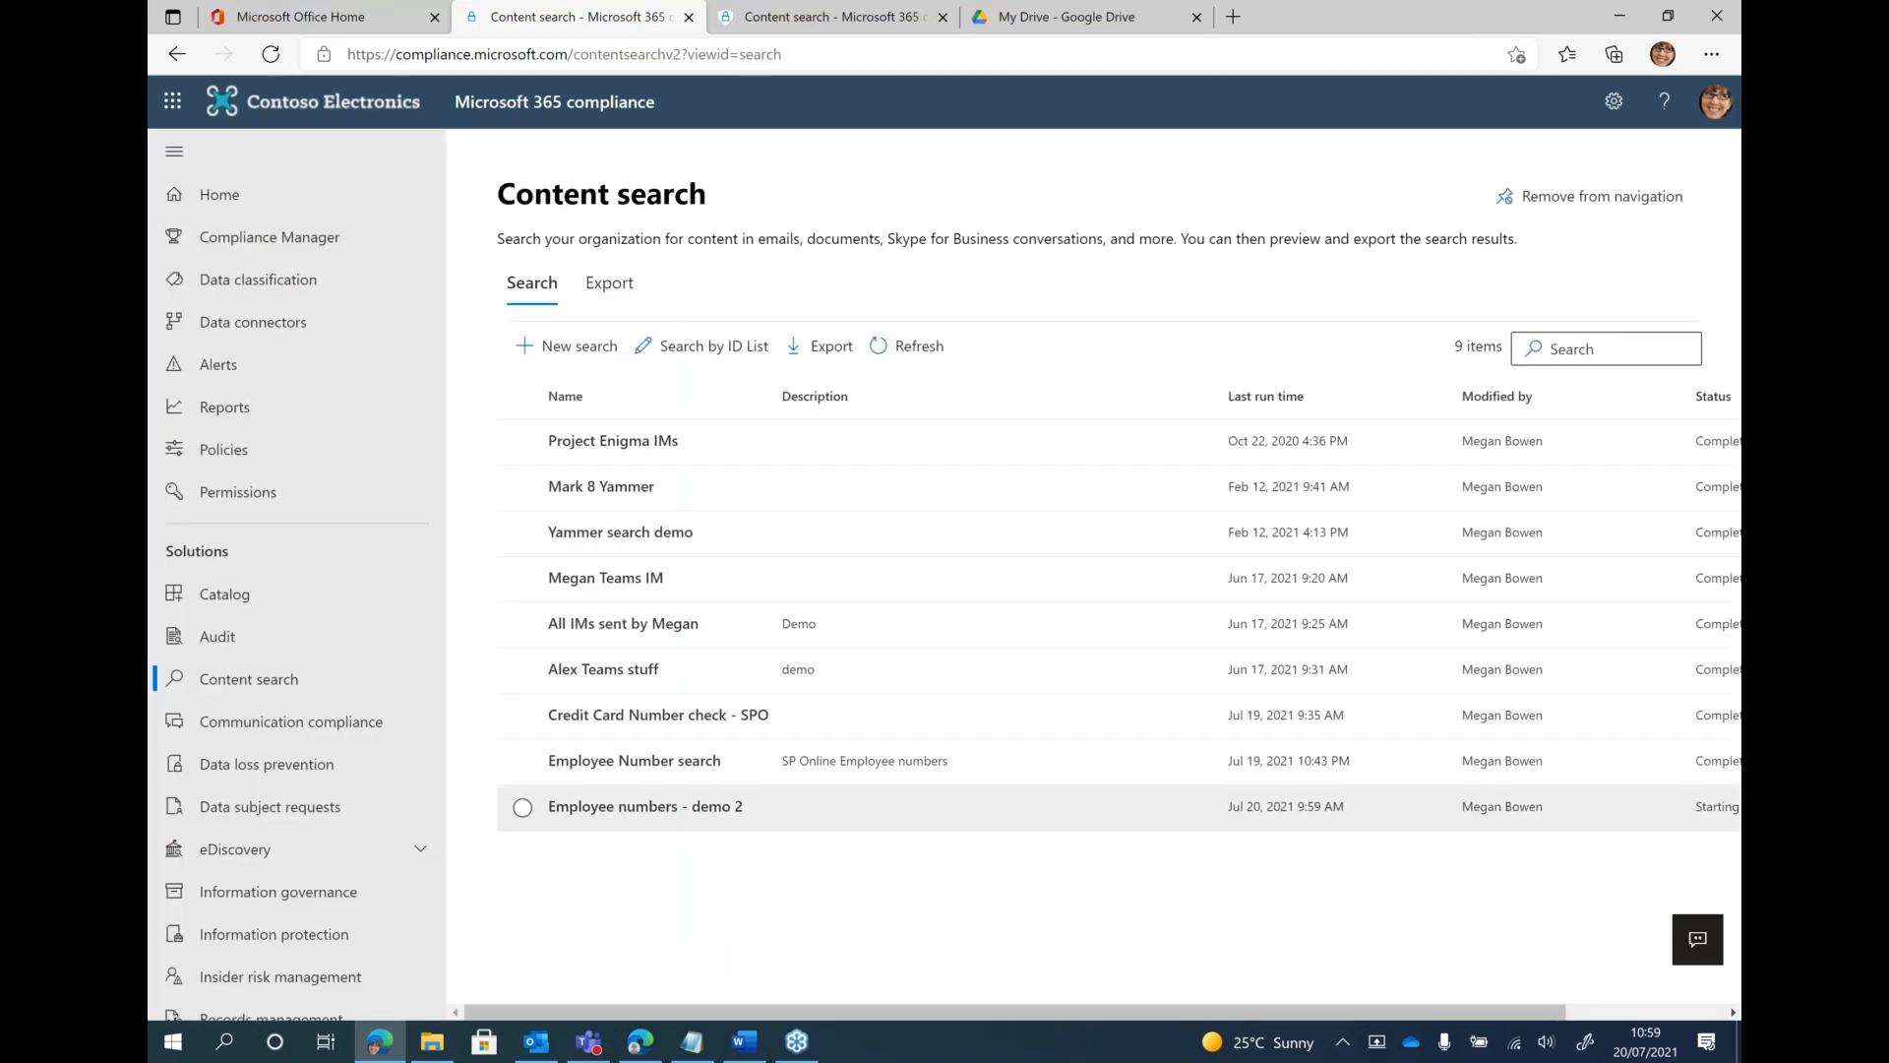
Open the existing Employee Number search and examine the search content section of its statistics
{"action": "left_click", "coordinate": [665, 769]}
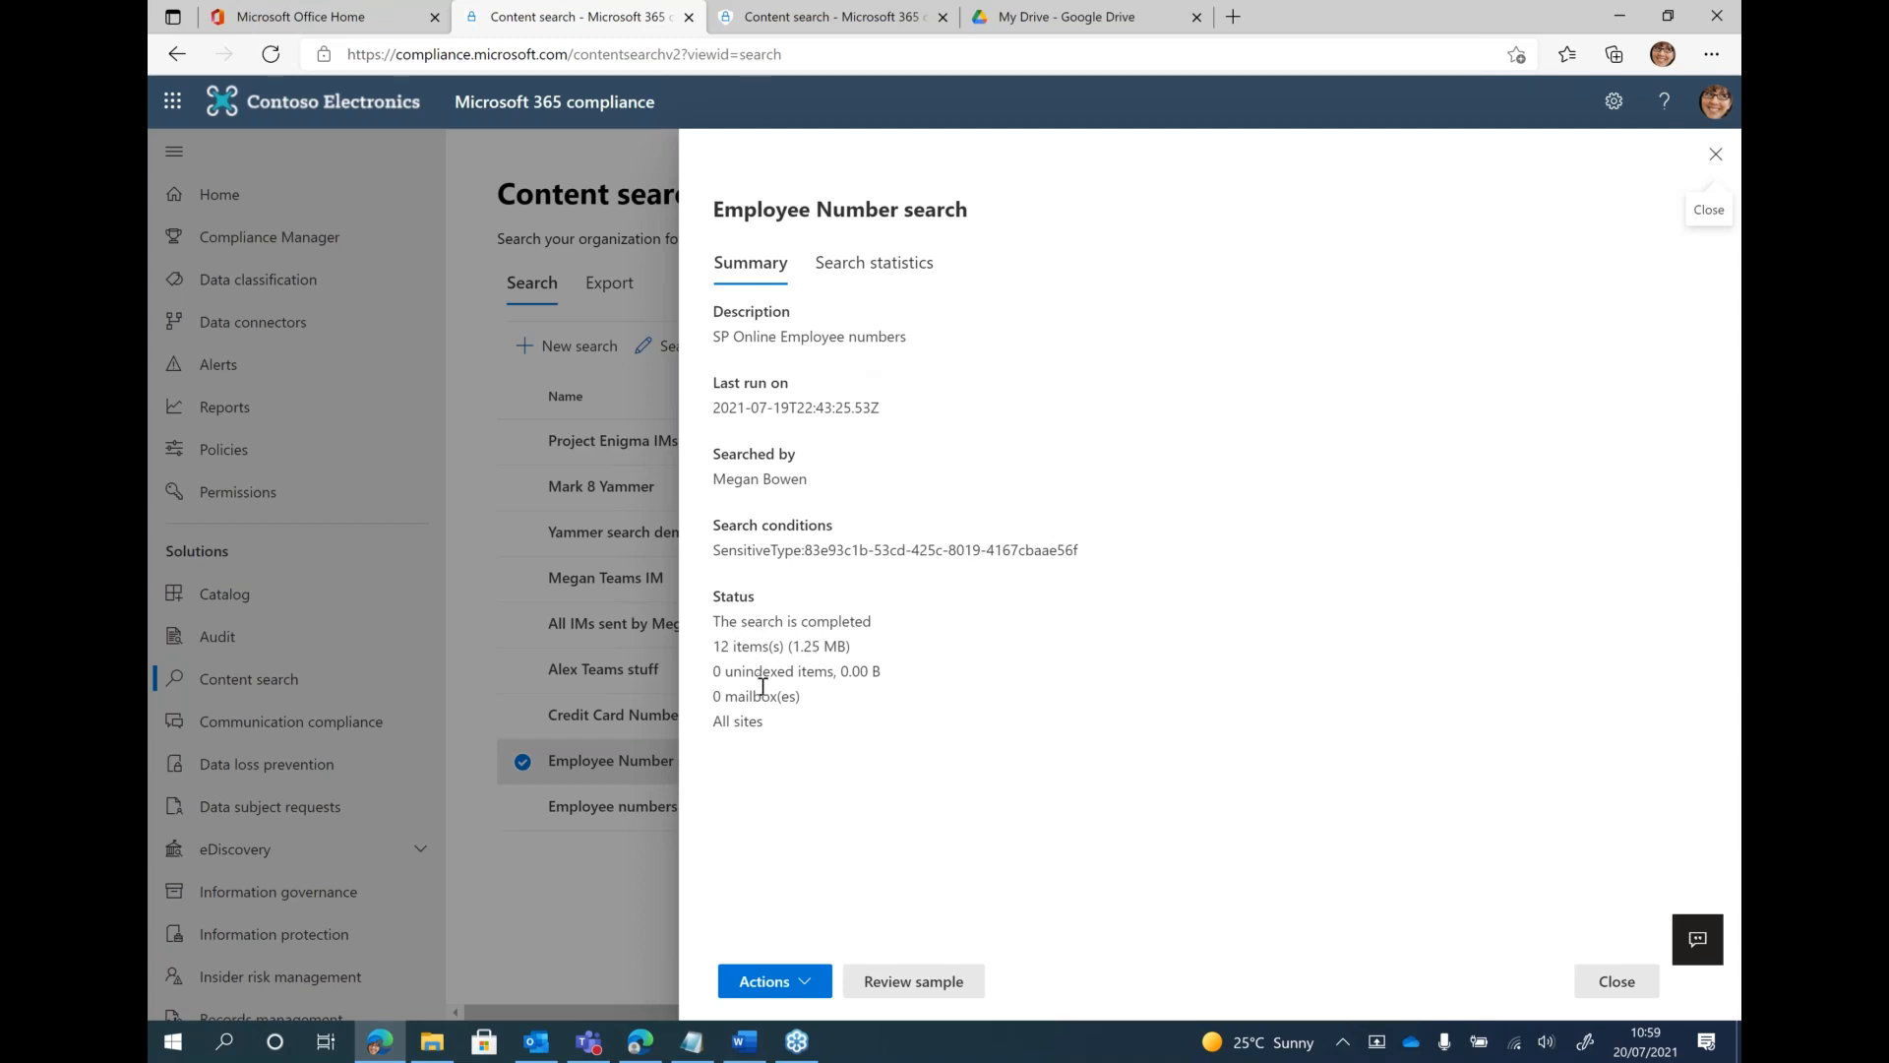
{"action": "left_click", "coordinate": [874, 264]}
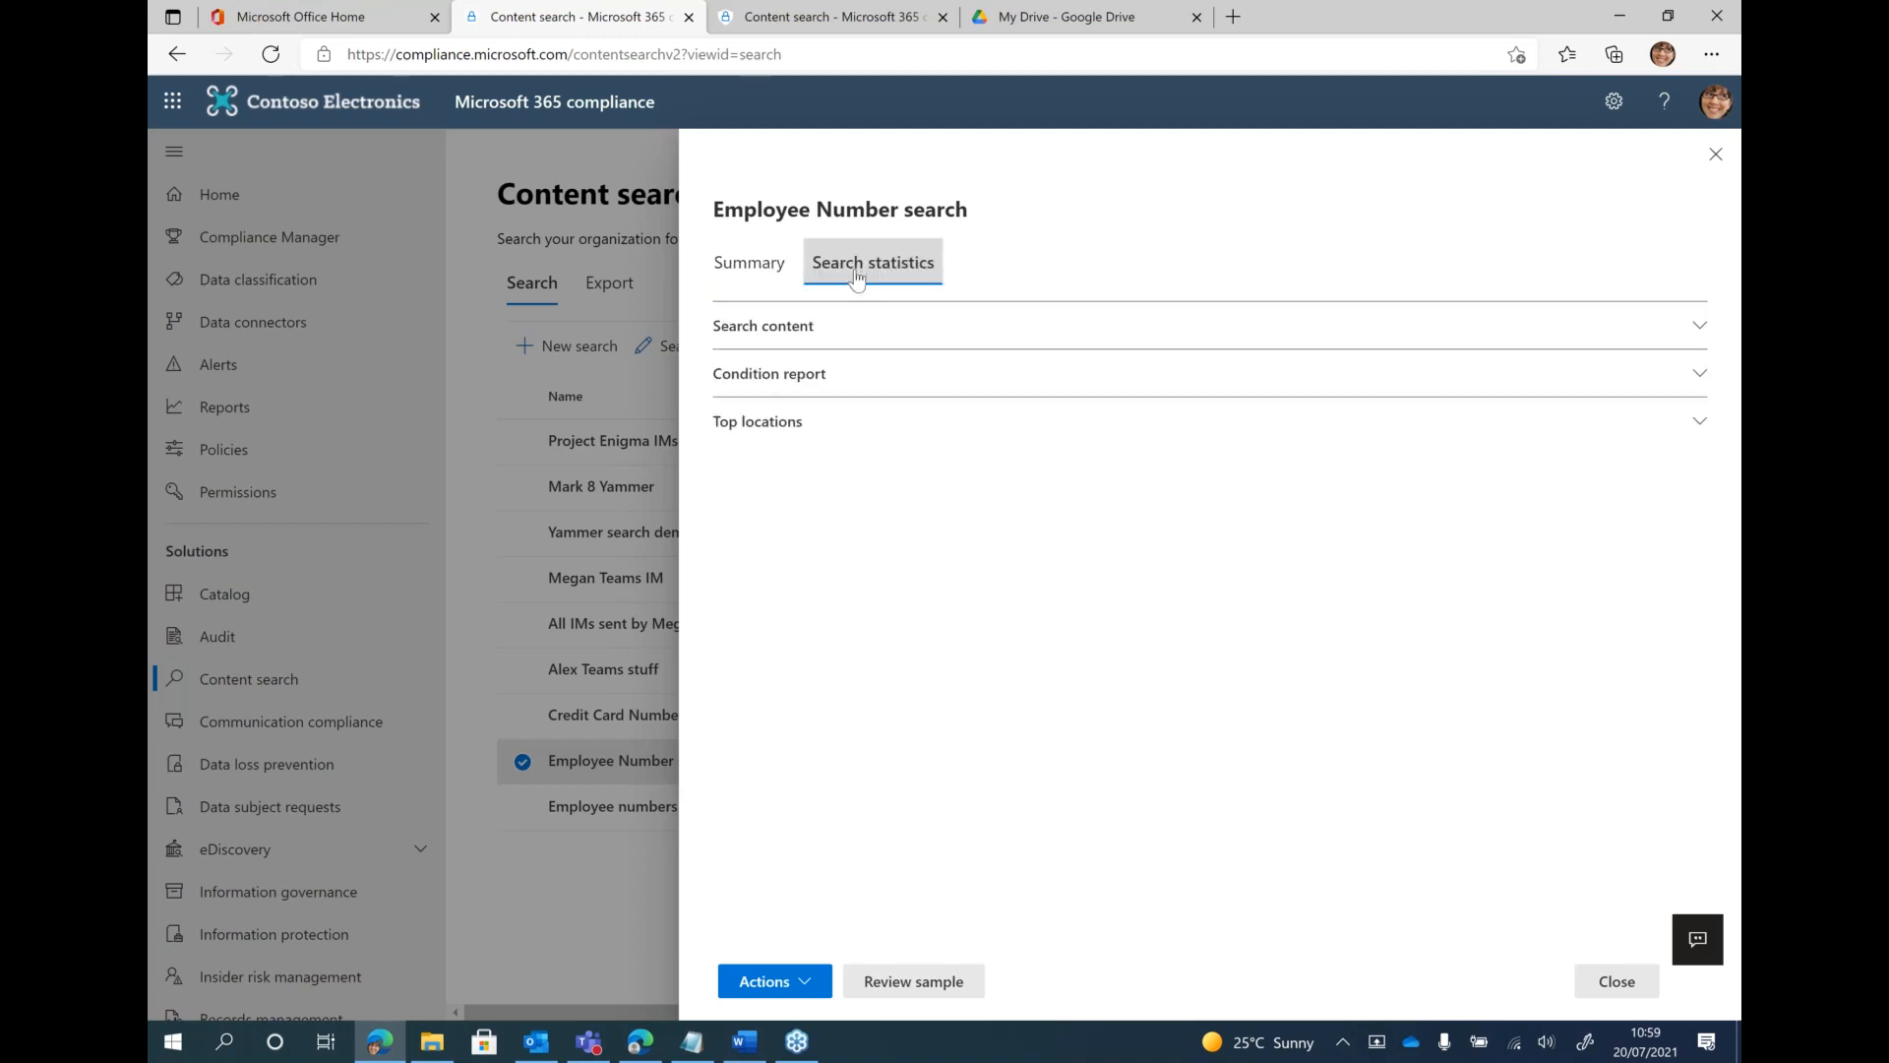
{"action": "left_click", "coordinate": [905, 327]}
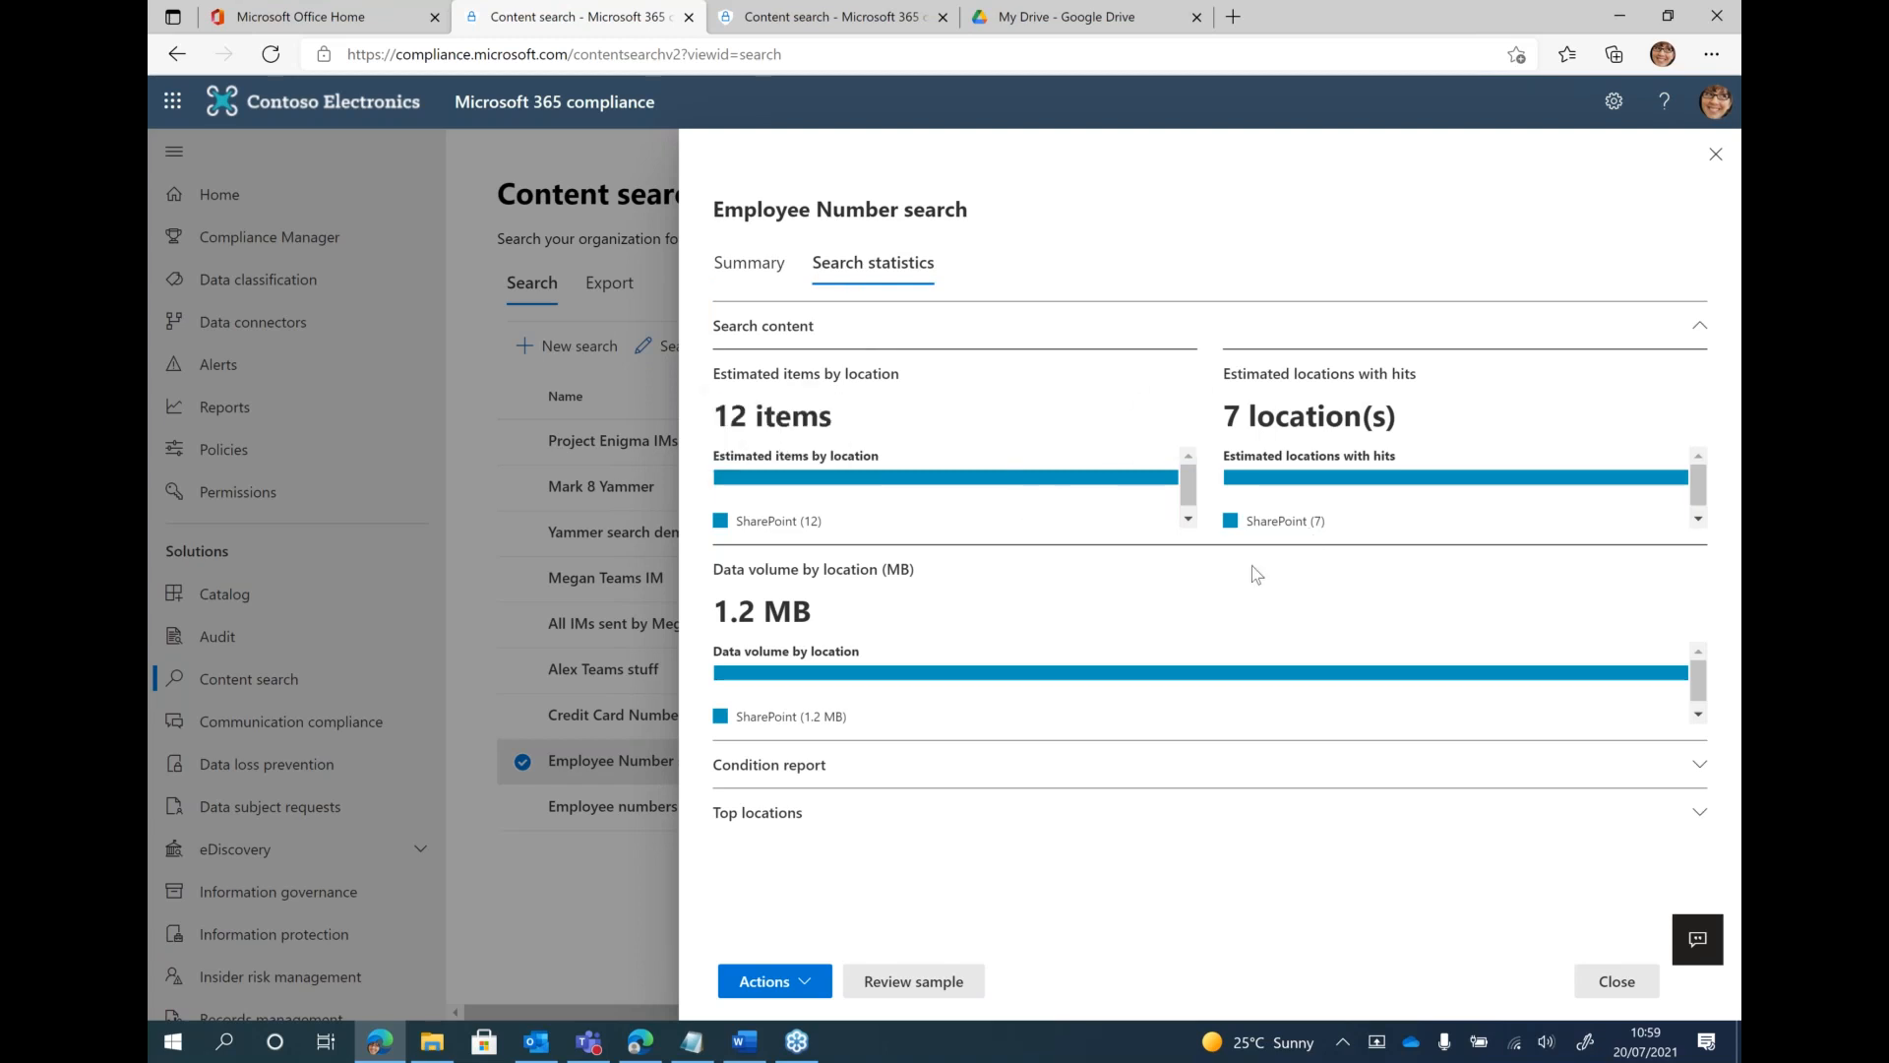
Expand the condition report and top locations in the Employee Number search statistics and examine the listed sites
{"action": "left_click", "coordinate": [944, 766]}
{"action": "scroll", "coordinate": [984, 817], "scroll_direction": "down", "scroll_amount": 1}
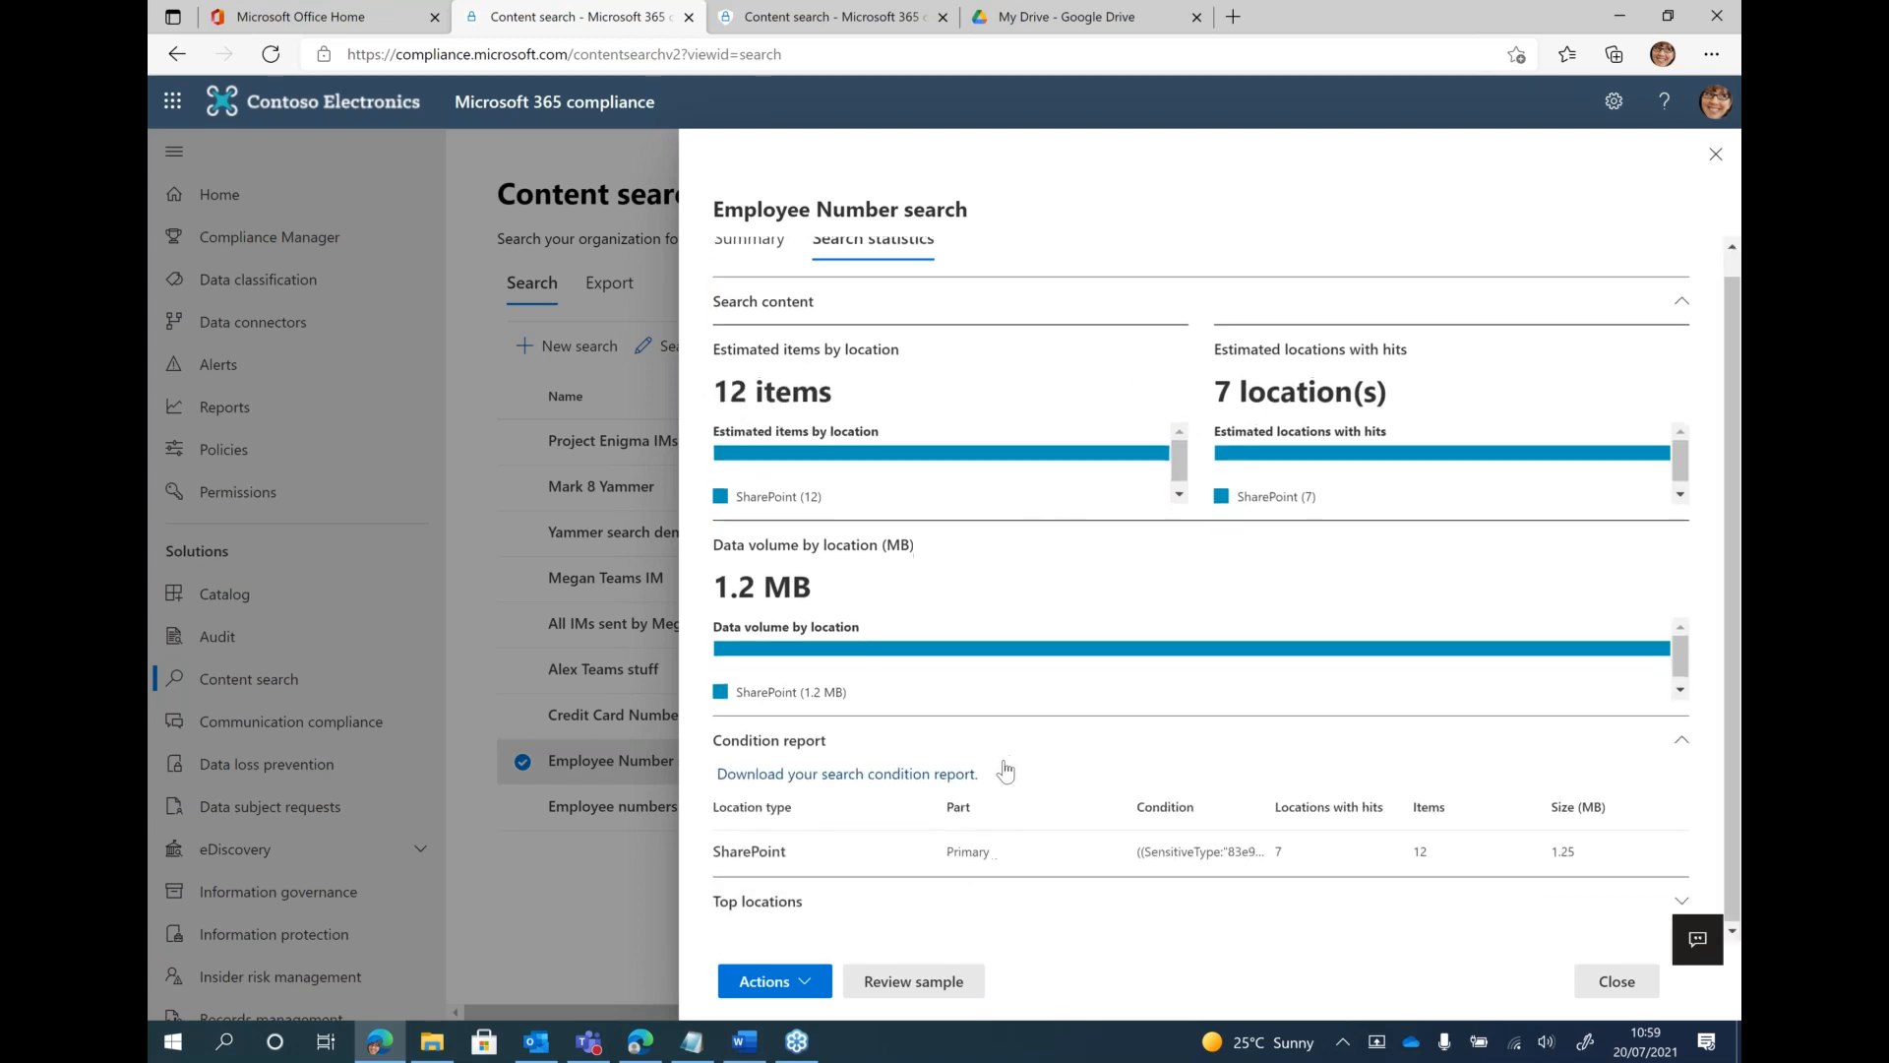
{"action": "left_click", "coordinate": [1014, 903]}
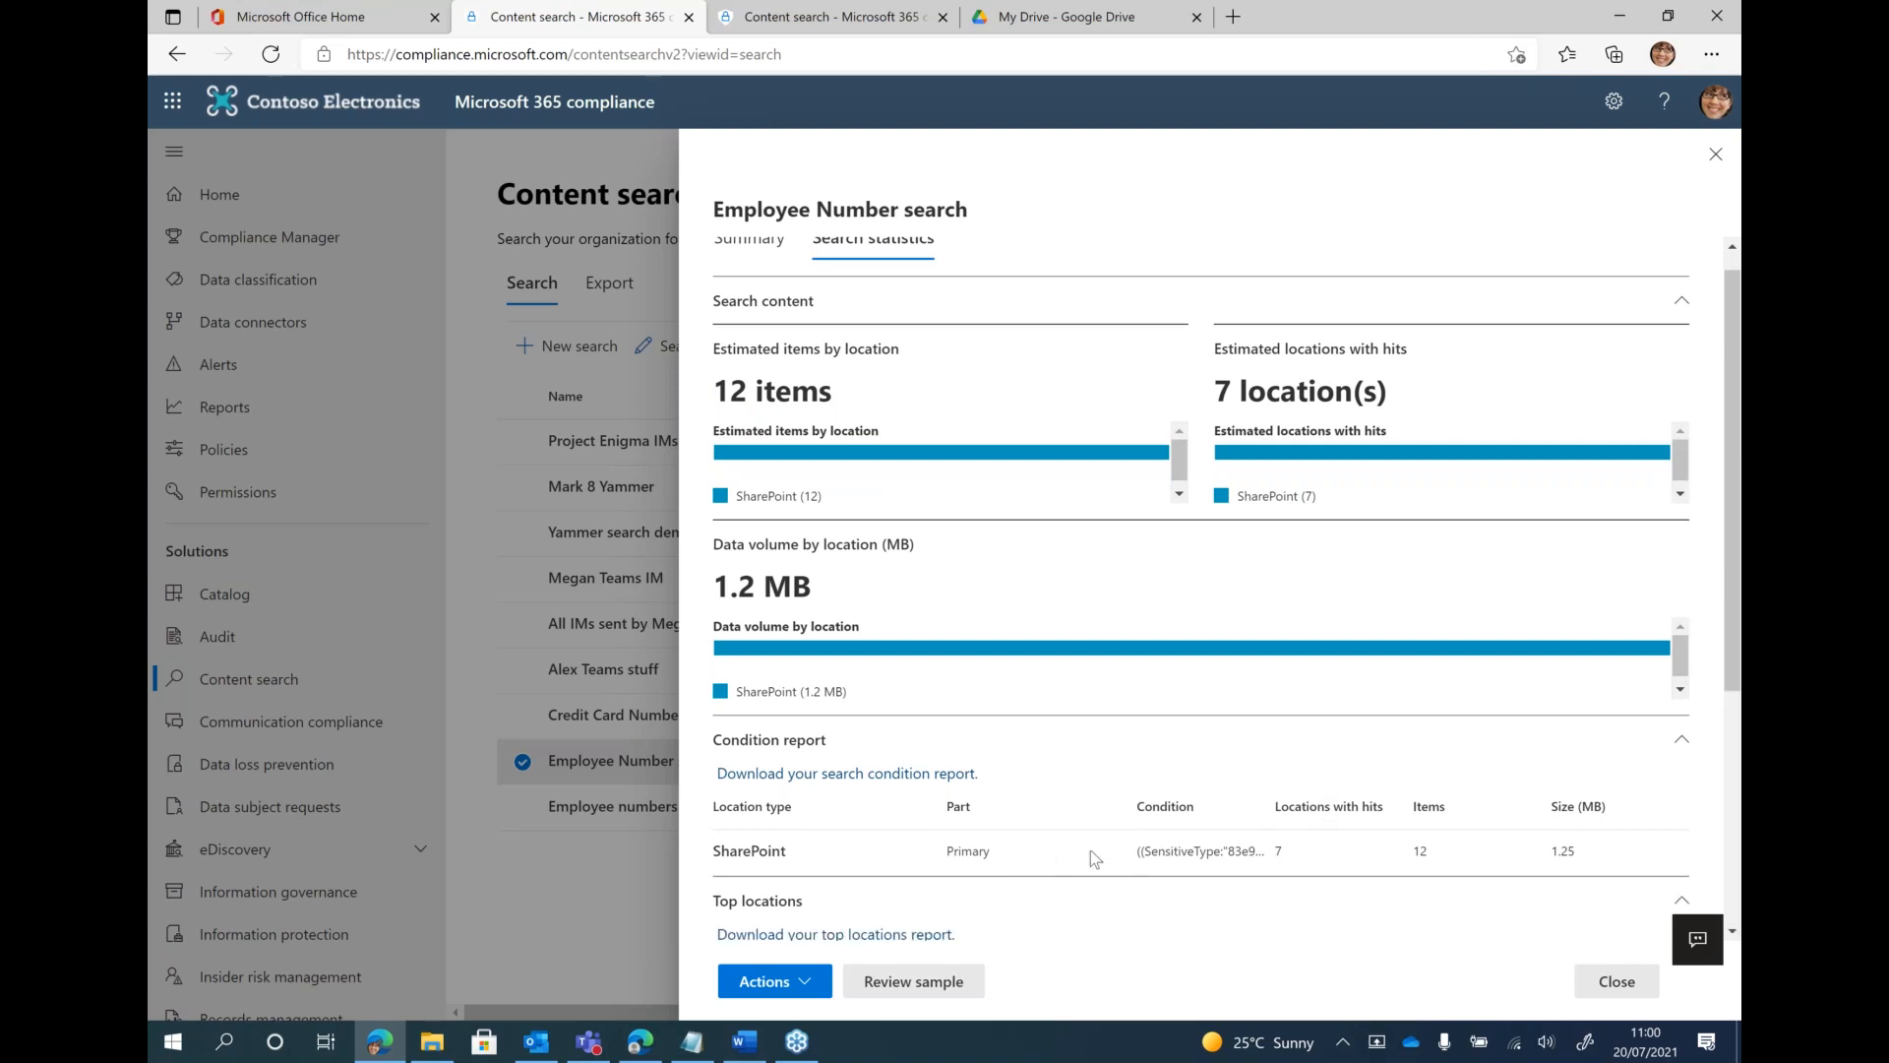
{"action": "scroll", "coordinate": [1090, 850], "scroll_direction": "down", "scroll_amount": 4}
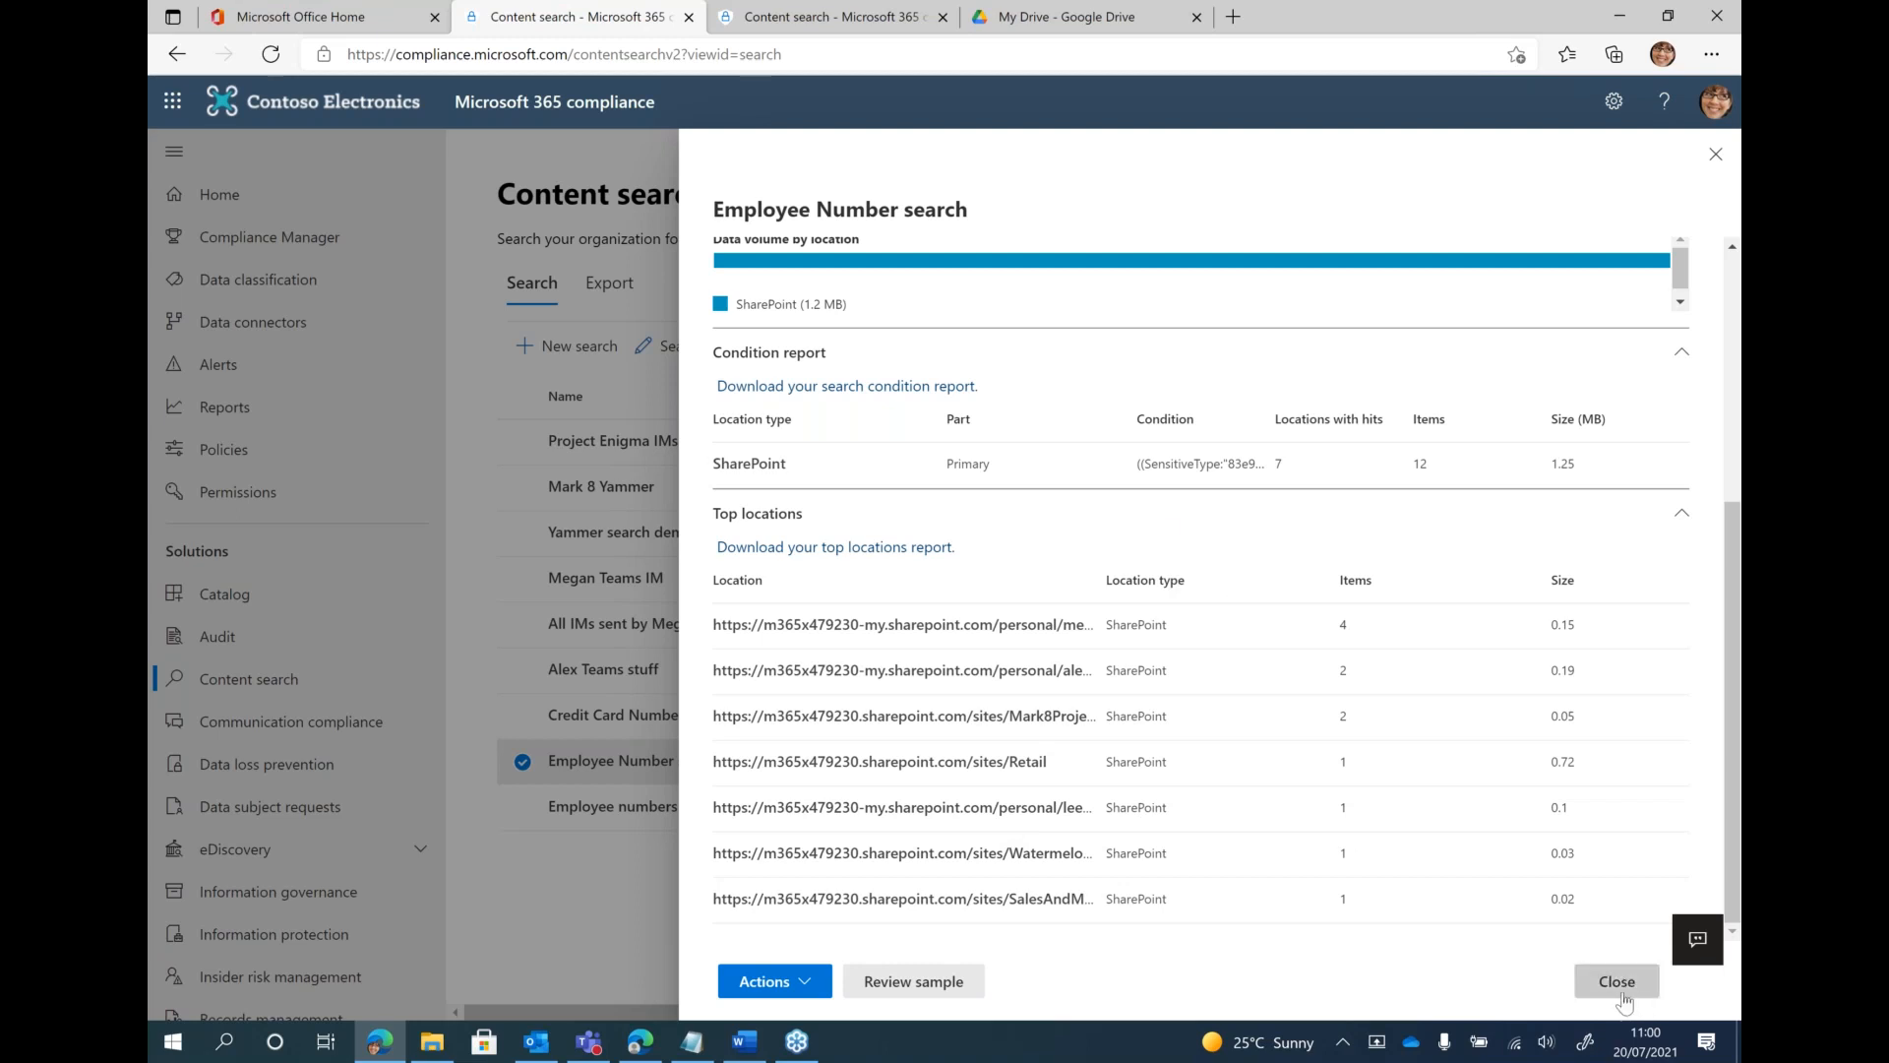
Review the sample results of the Employee Number search and preview the Event list item
{"action": "left_click", "coordinate": [893, 993]}
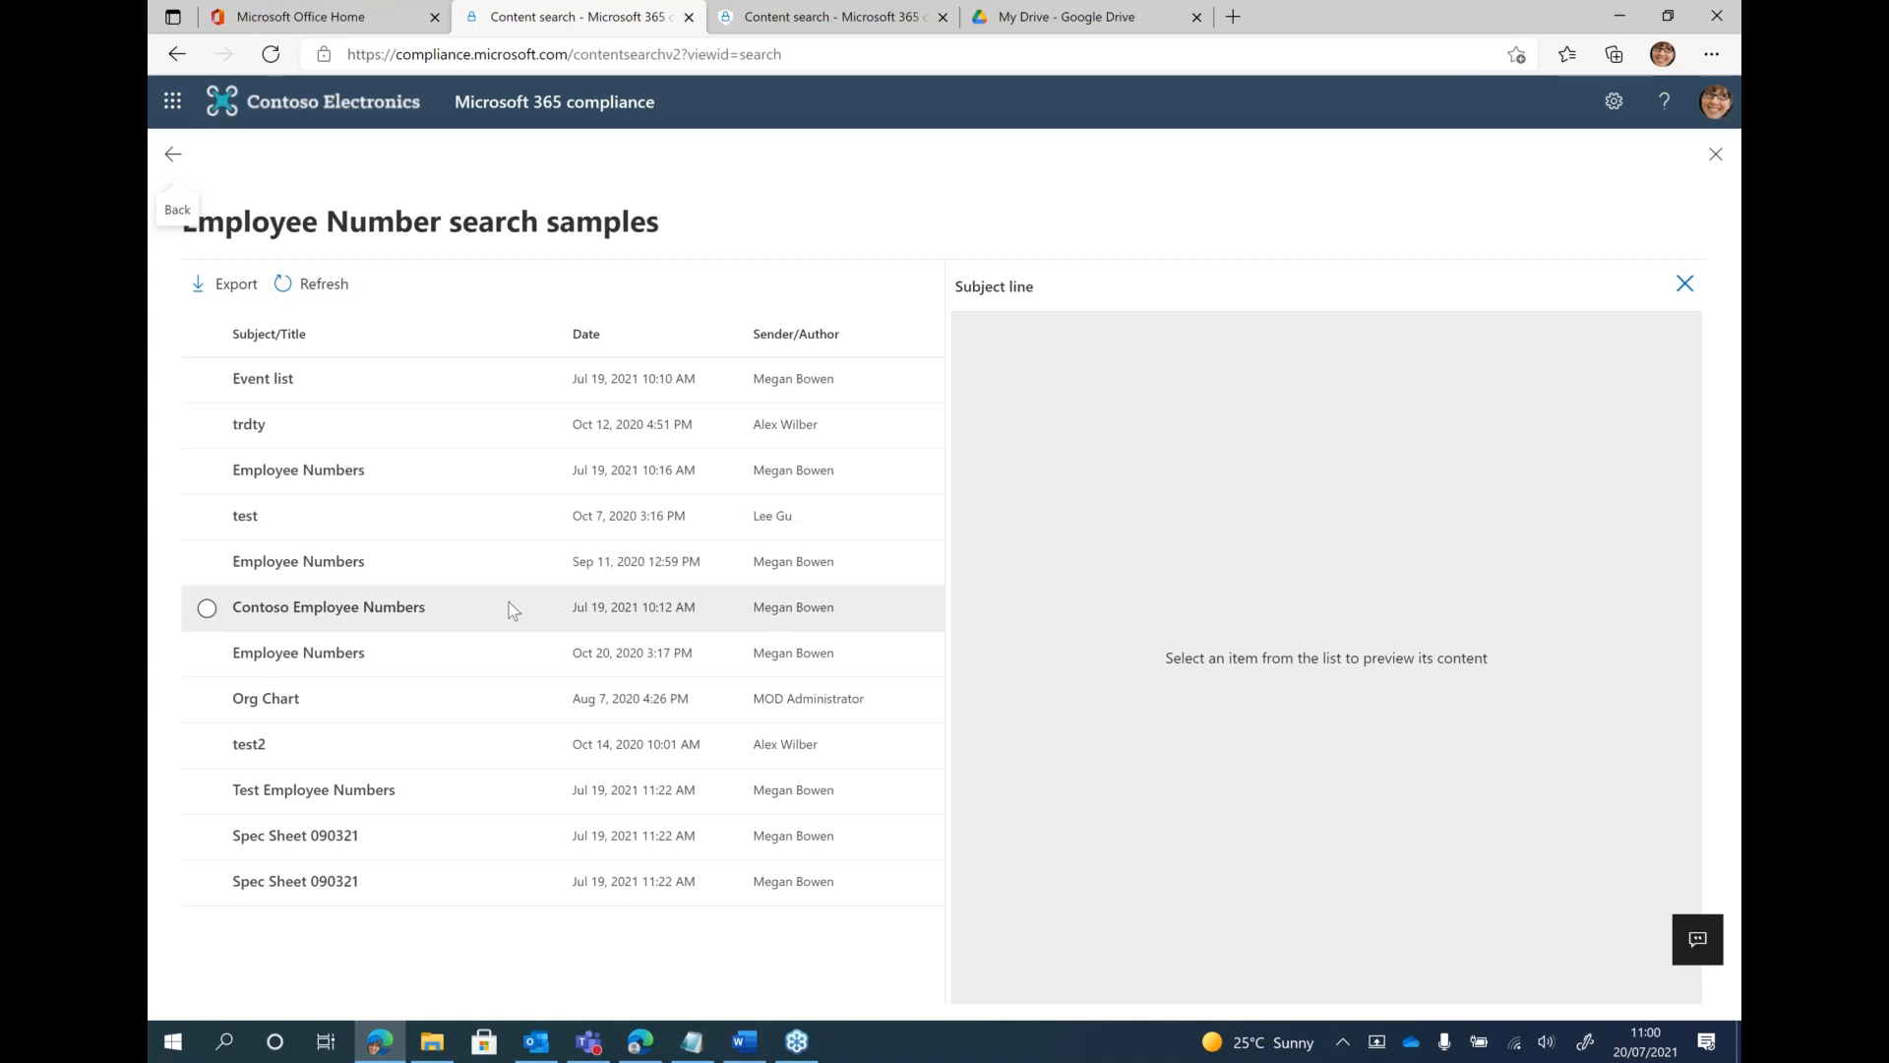
{"action": "left_click", "coordinate": [325, 426]}
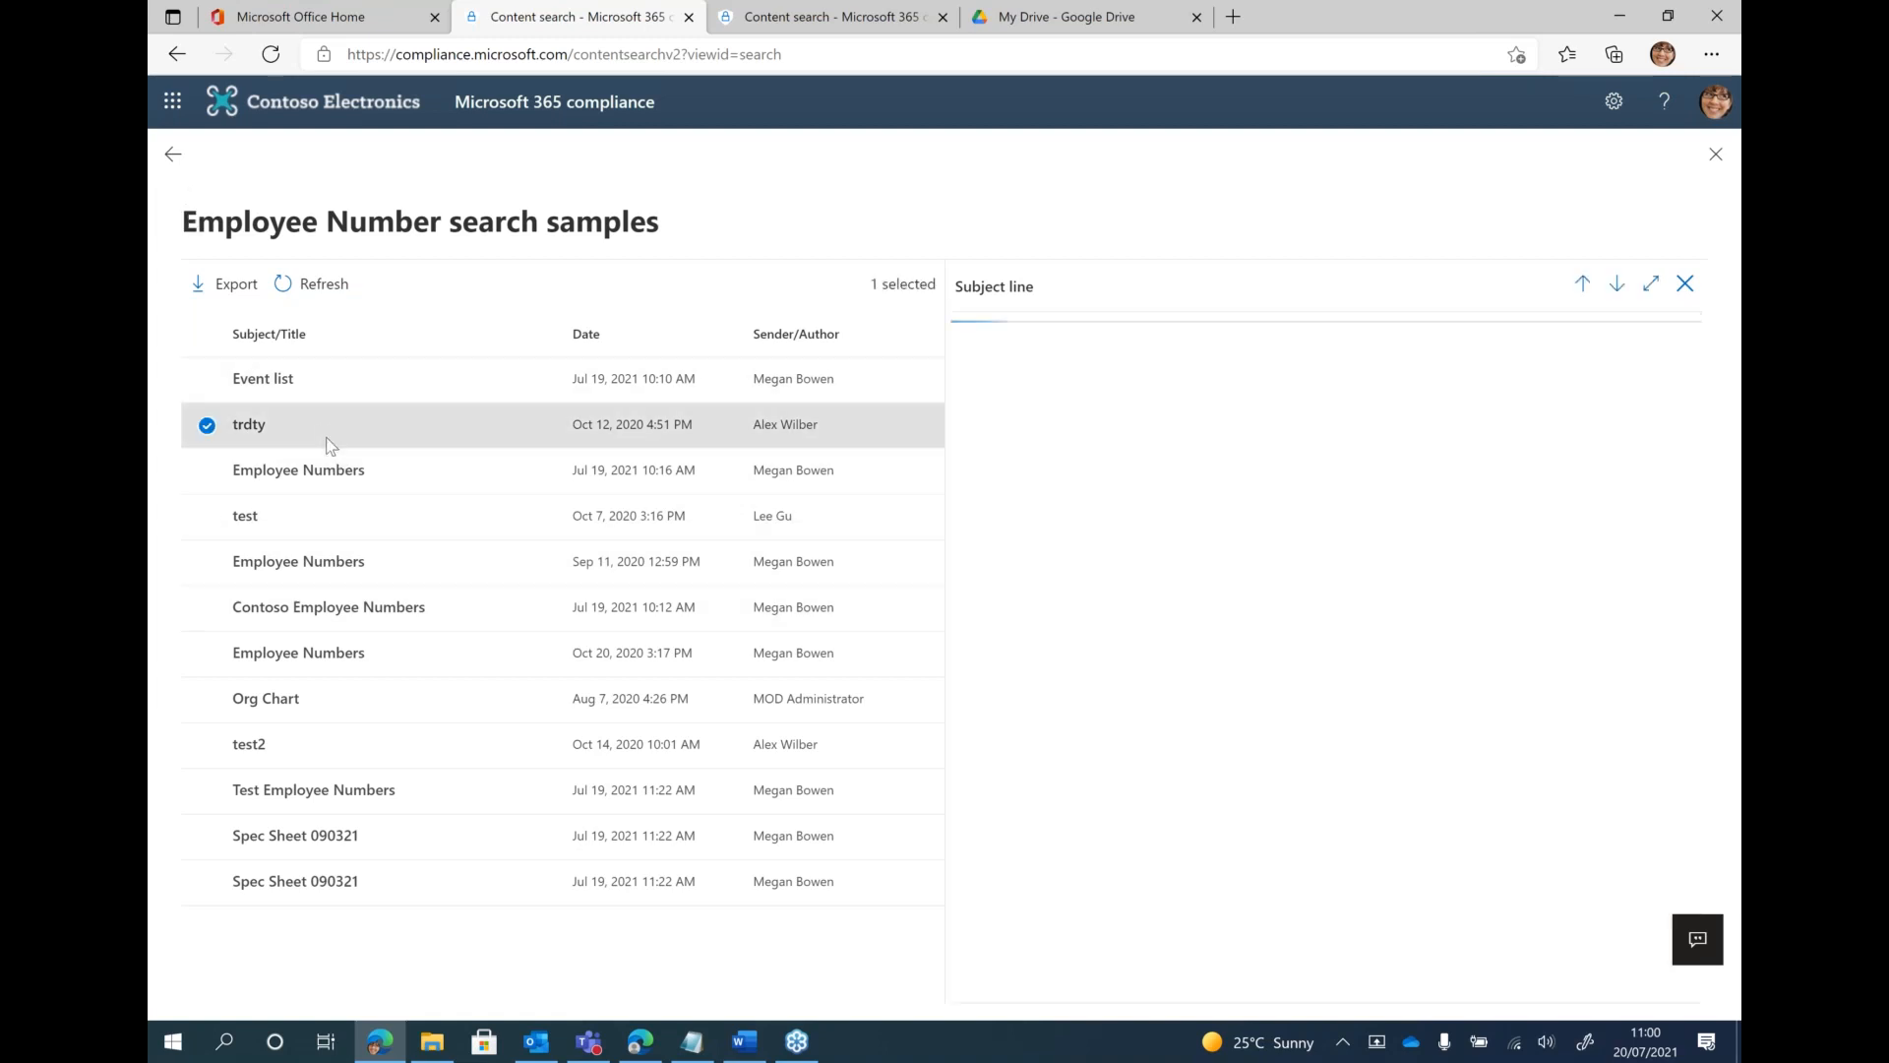
{"action": "left_click", "coordinate": [340, 383]}
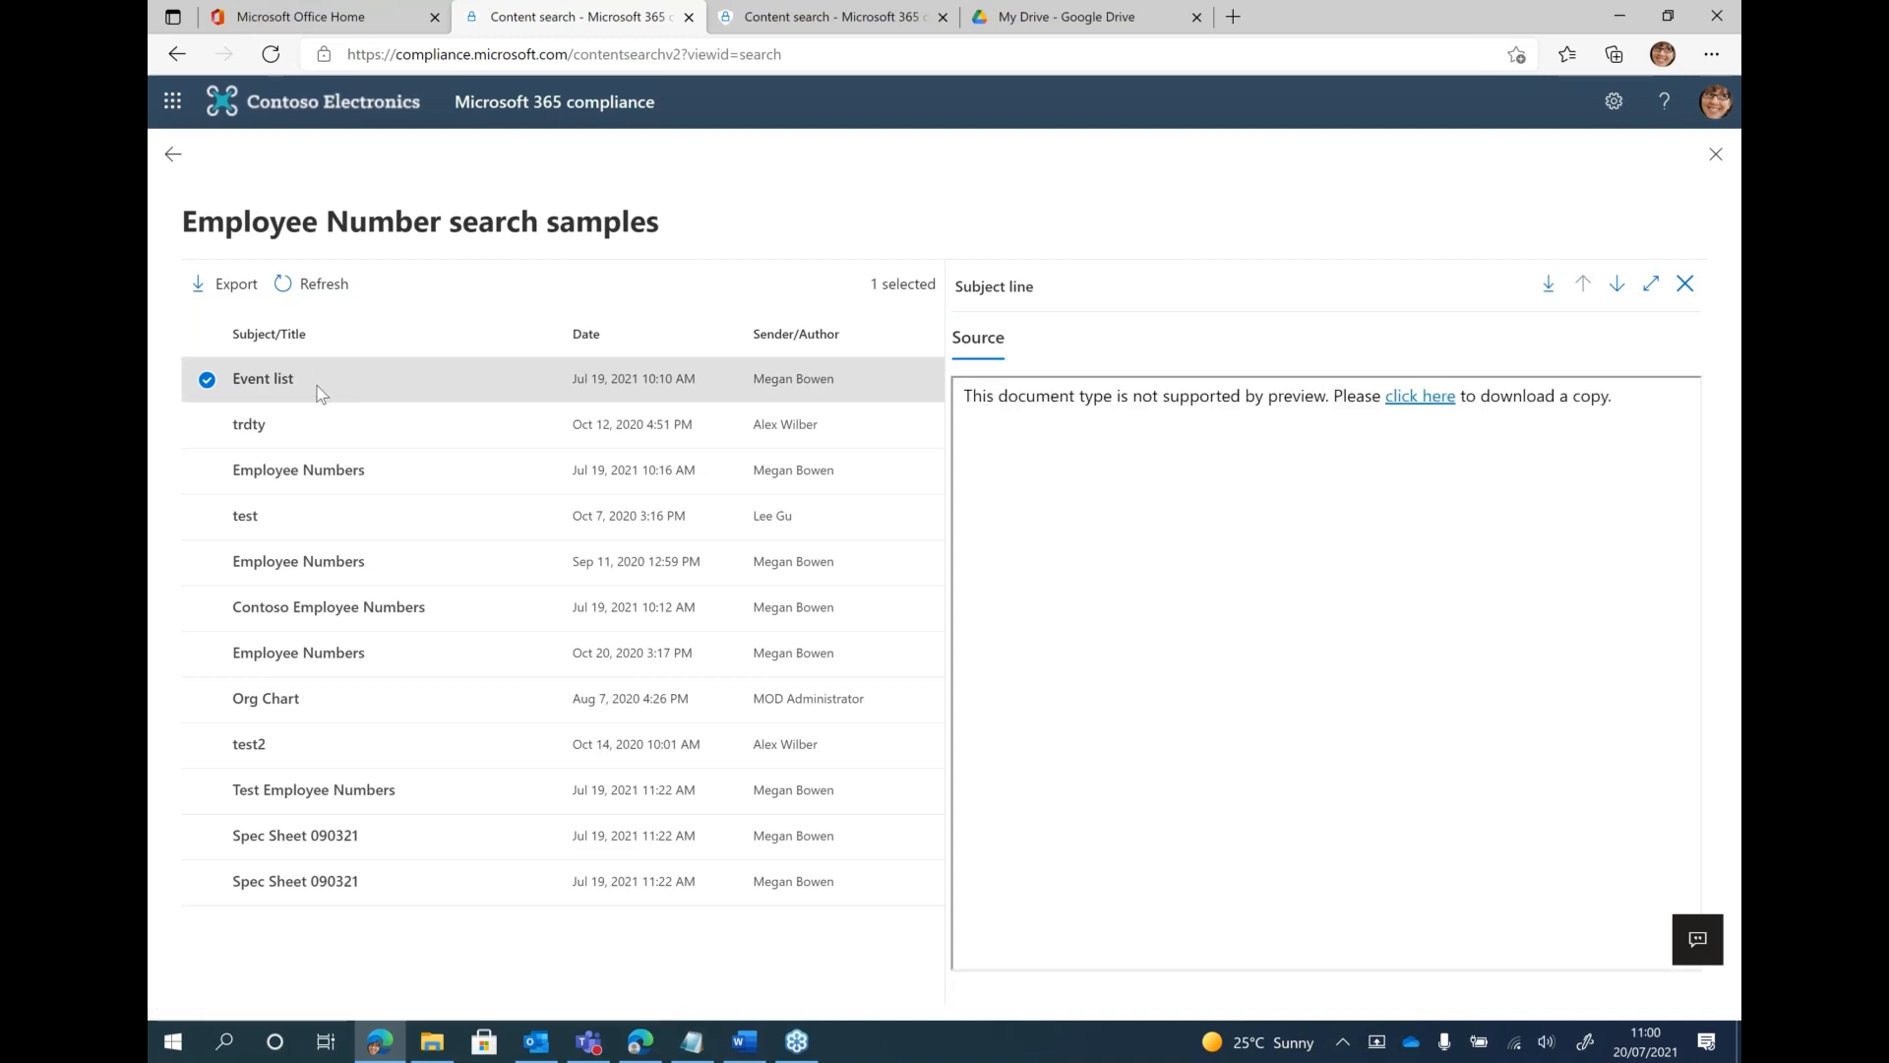
Download the Event list document and inspect it in Word, highlighting the first employee number before returning to the search samples
{"action": "left_click", "coordinate": [1415, 406]}
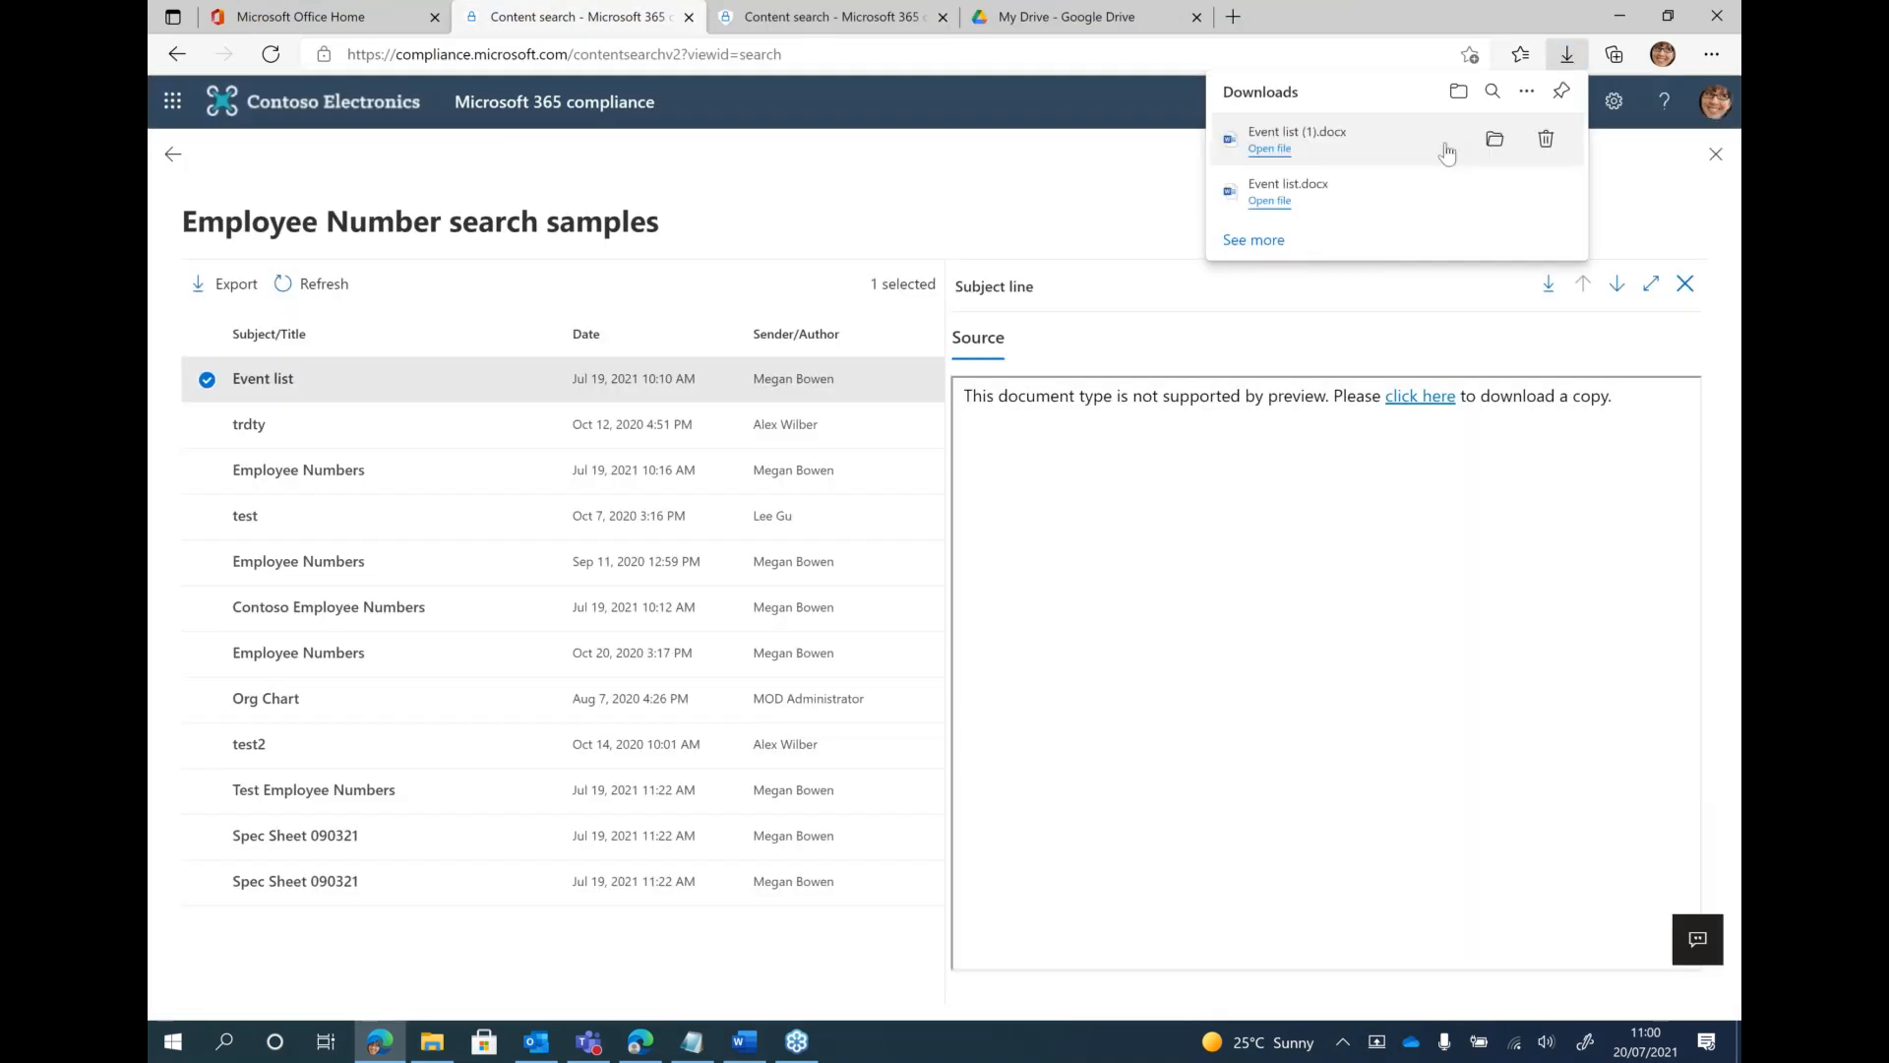
{"action": "left_click", "coordinate": [1285, 152]}
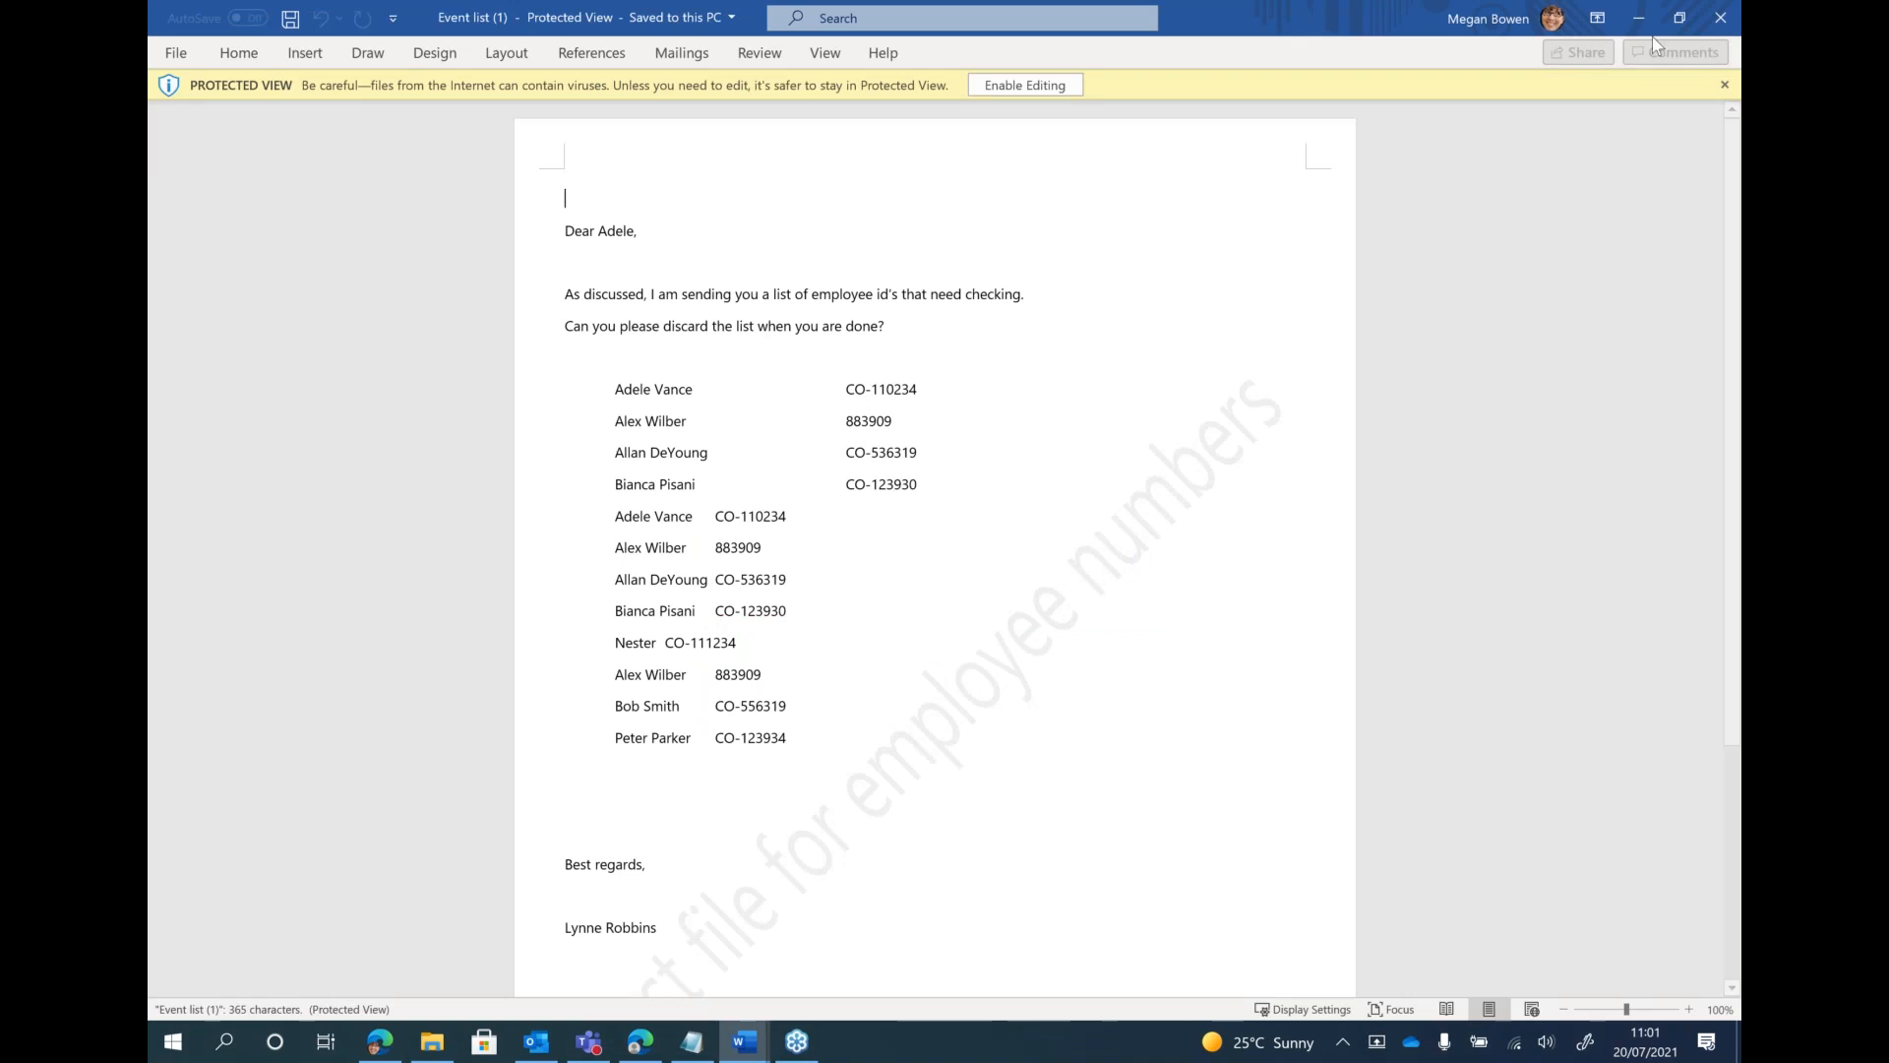
{"action": "double_click", "coordinate": [941, 387]}
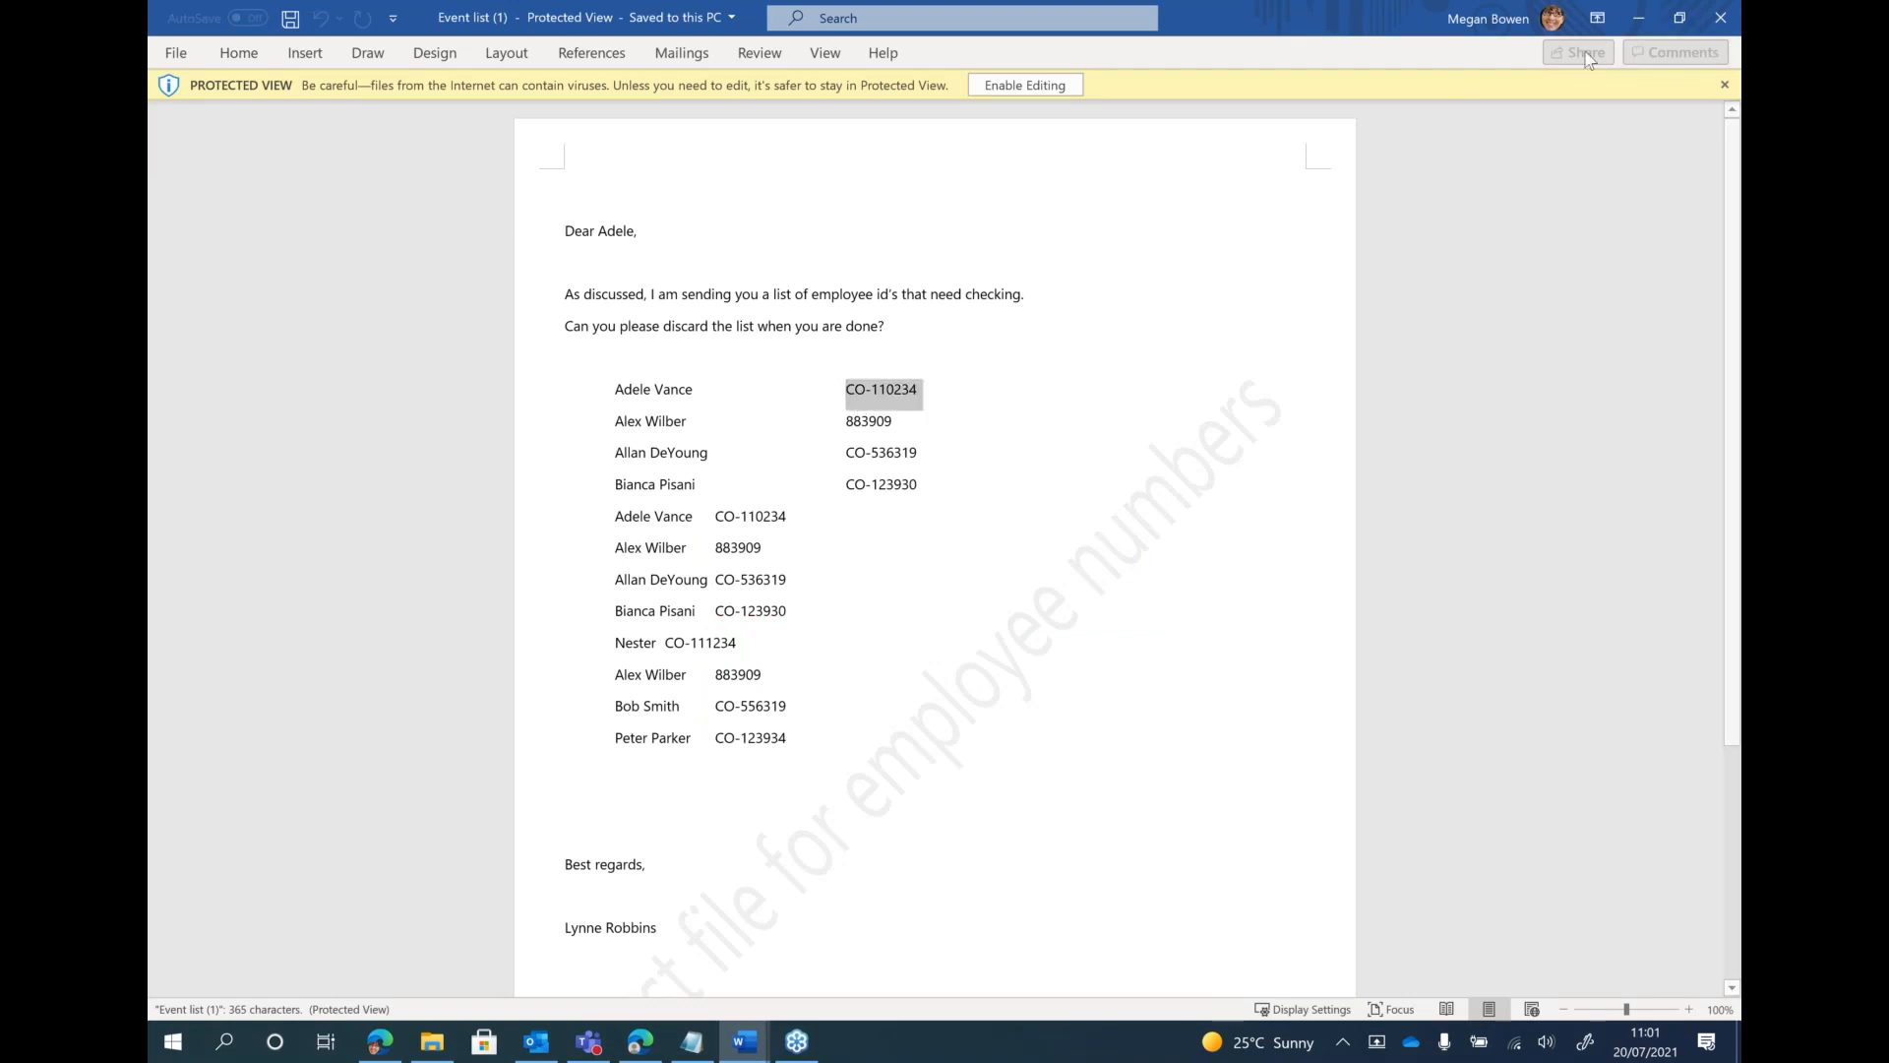
{"action": "left_click", "coordinate": [1720, 19]}
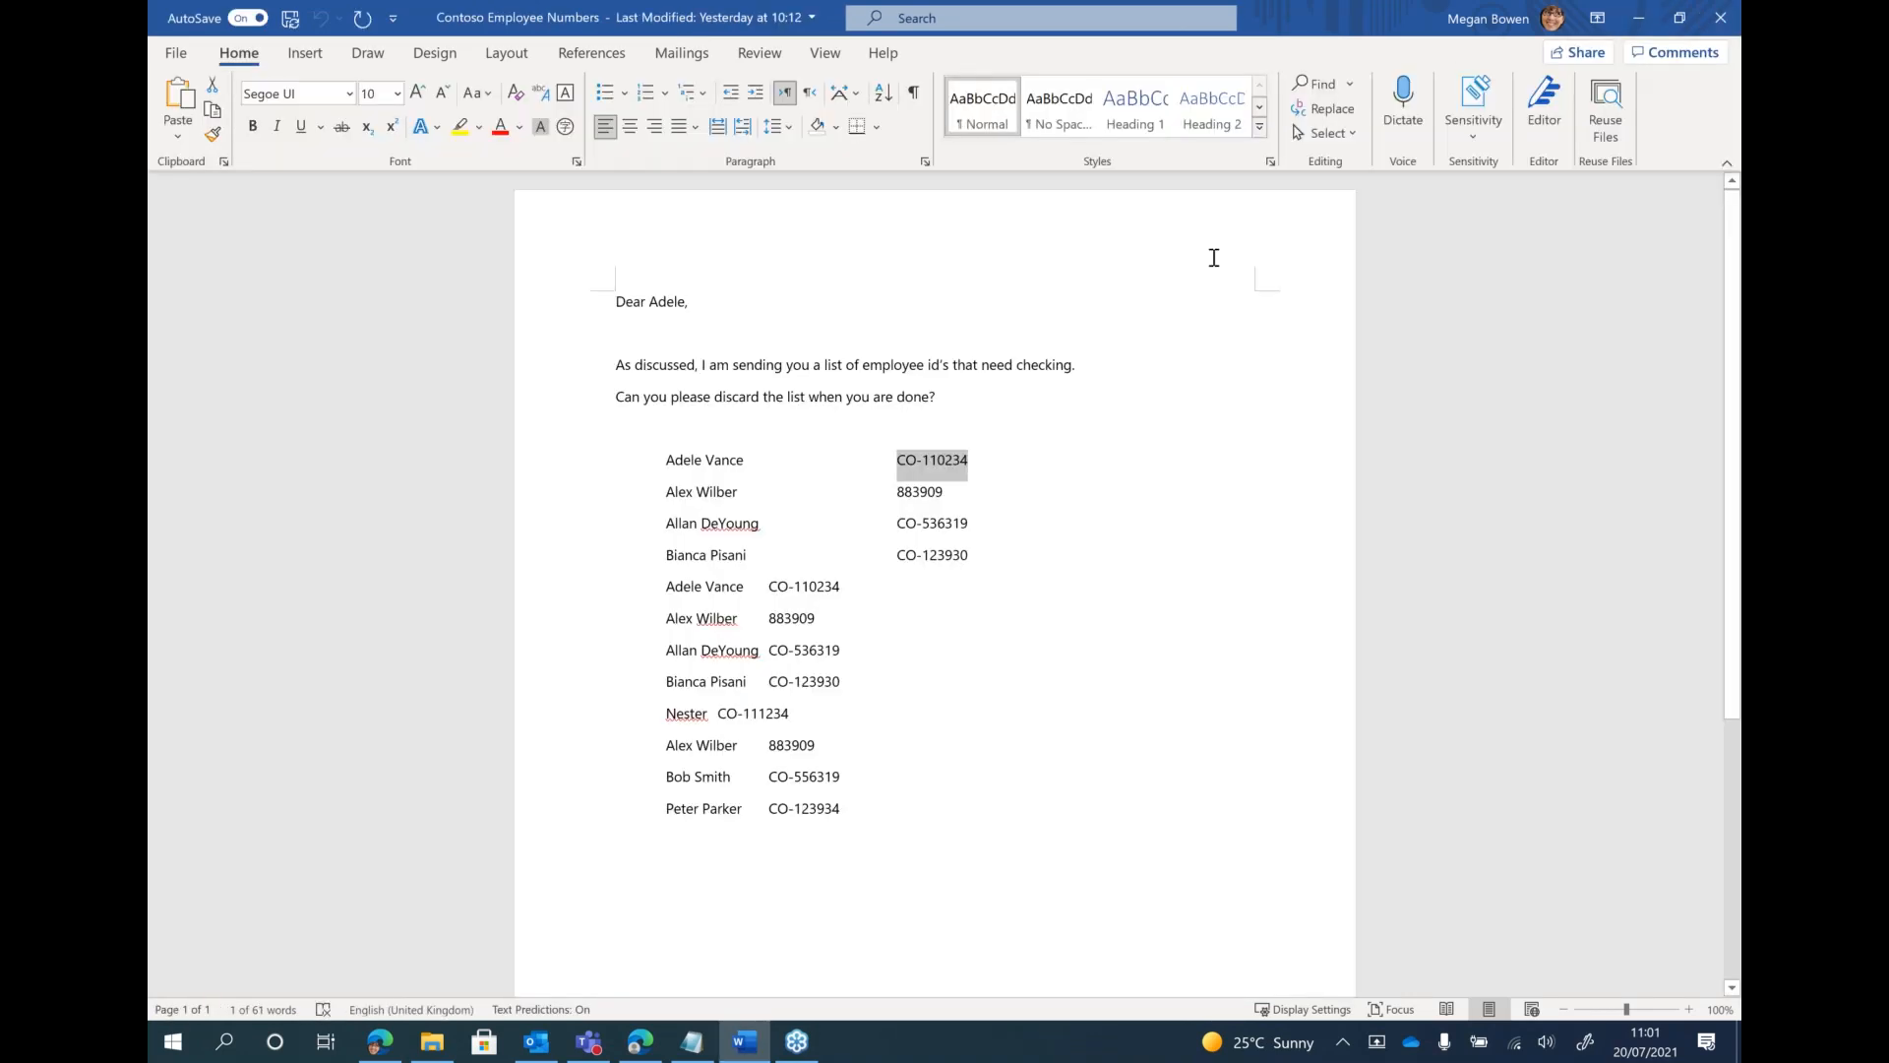
{"action": "left_click", "coordinate": [1640, 17]}
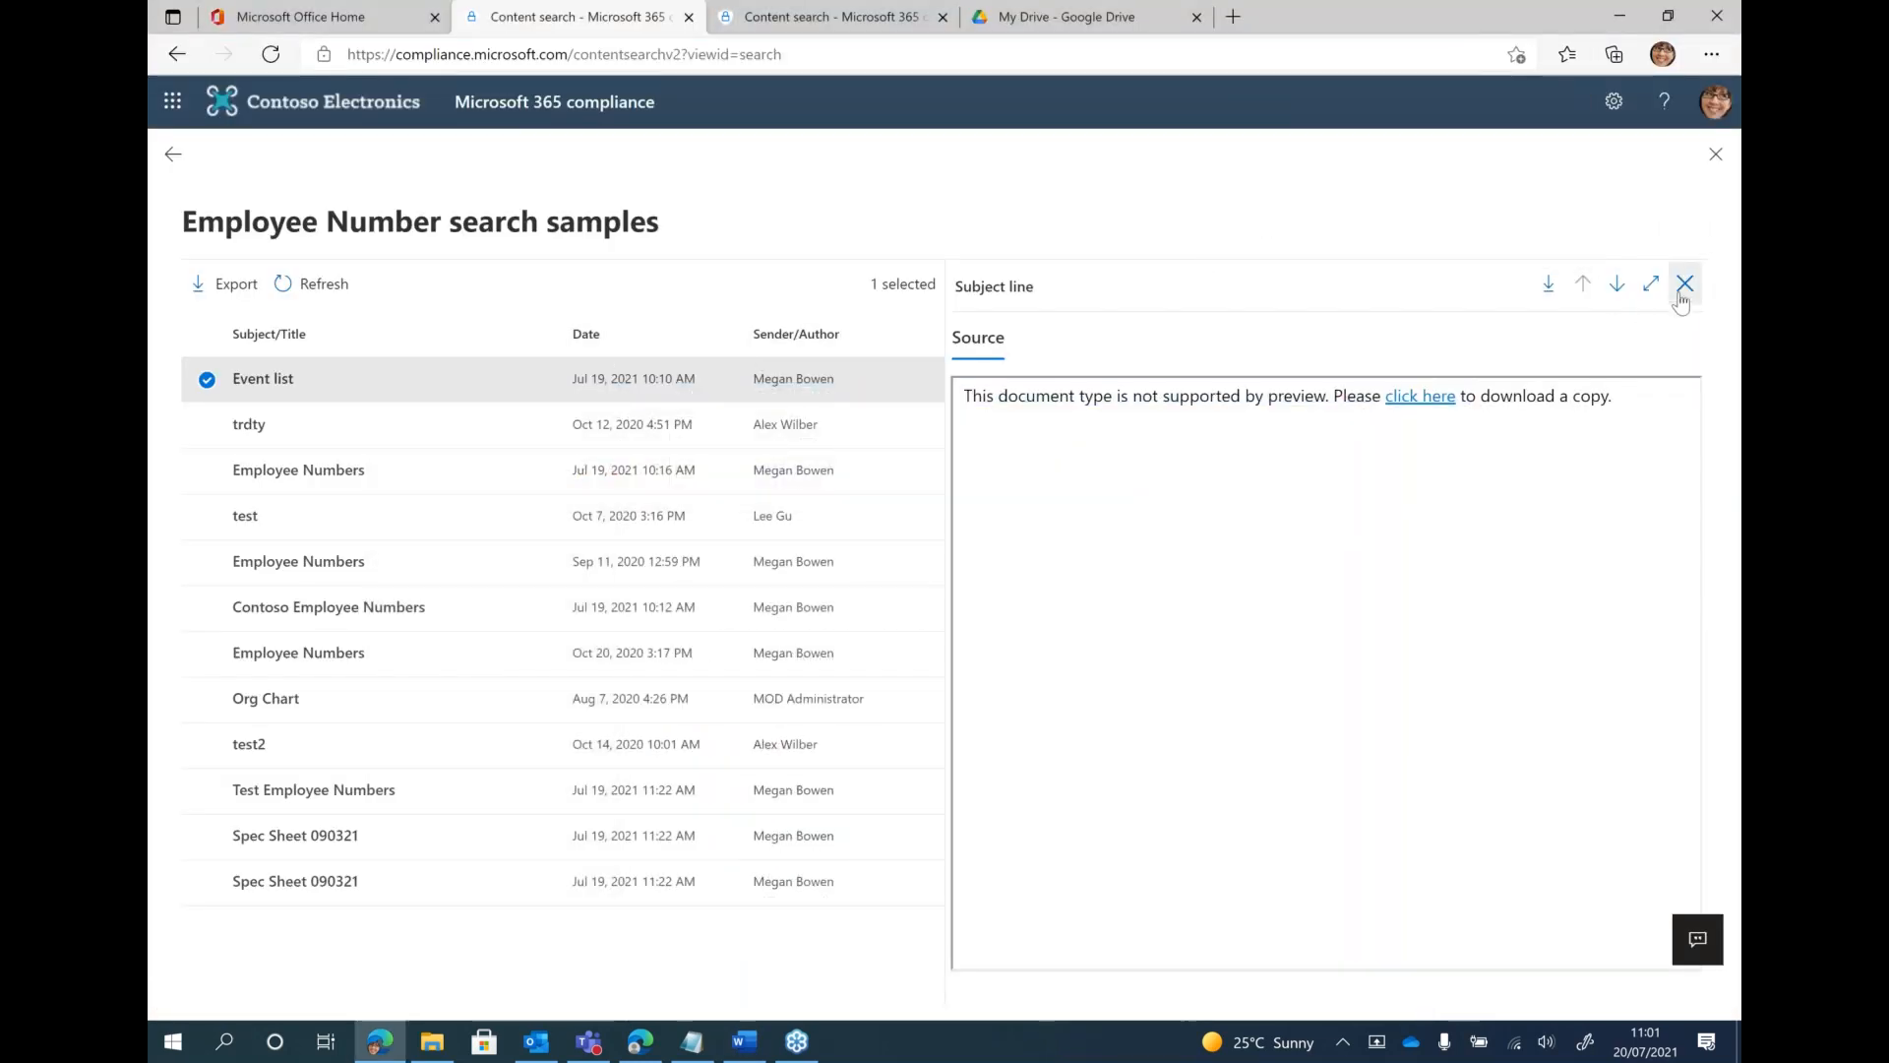
Leave the Employee Number search samples and open Content explorer under Data classification
{"action": "left_click", "coordinate": [172, 161]}
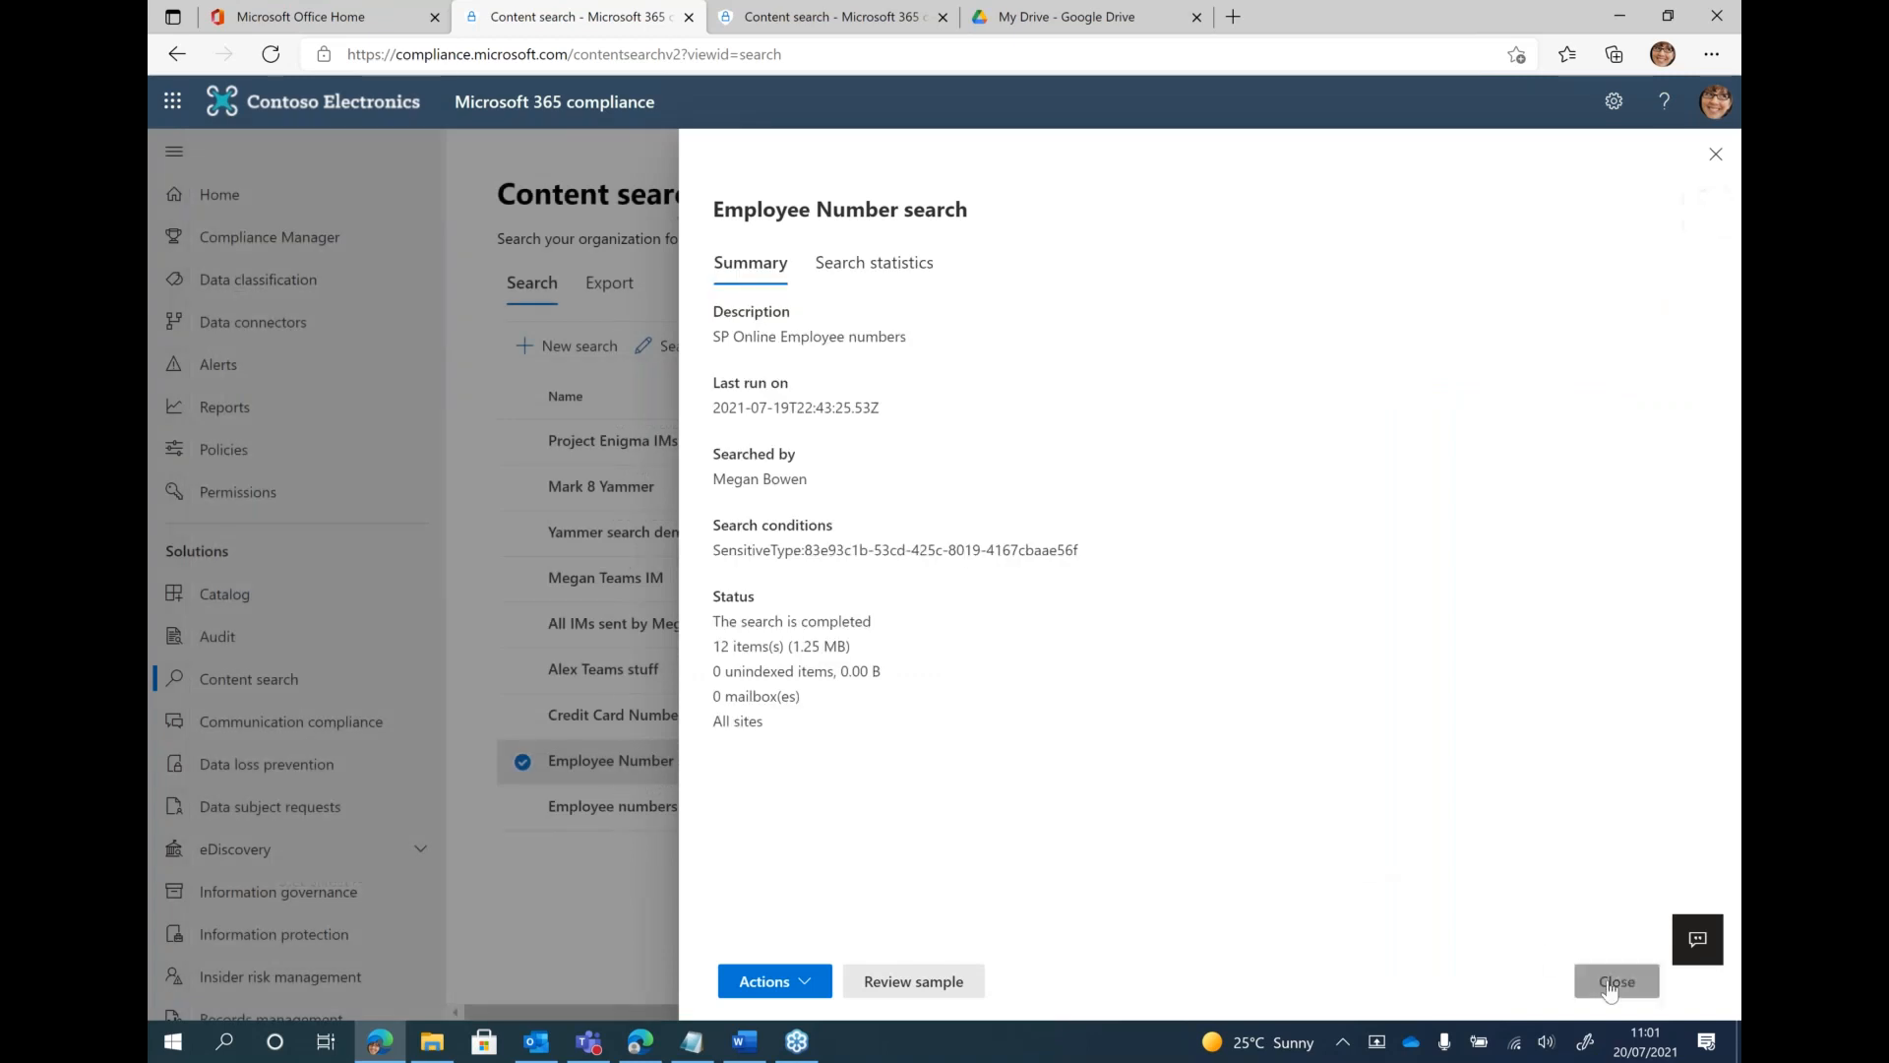
{"action": "left_click", "coordinate": [1582, 976]}
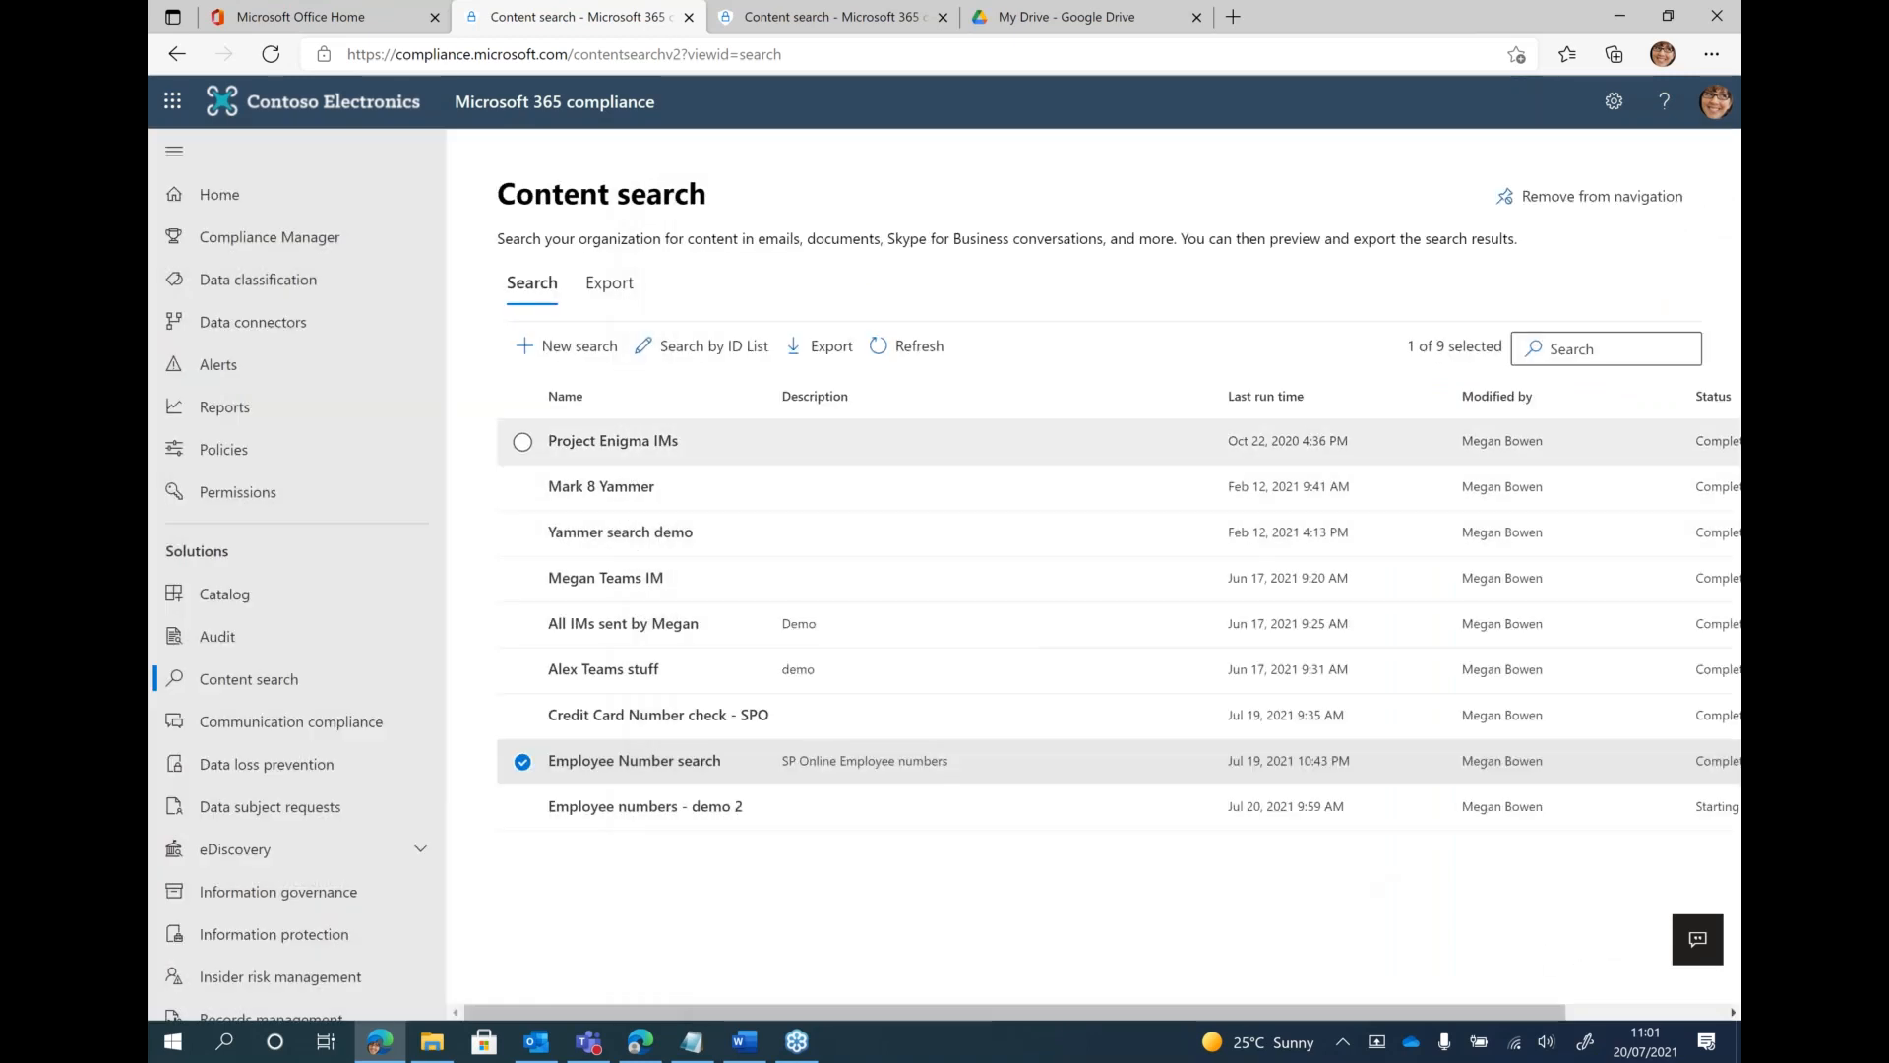
{"action": "left_click", "coordinate": [251, 285]}
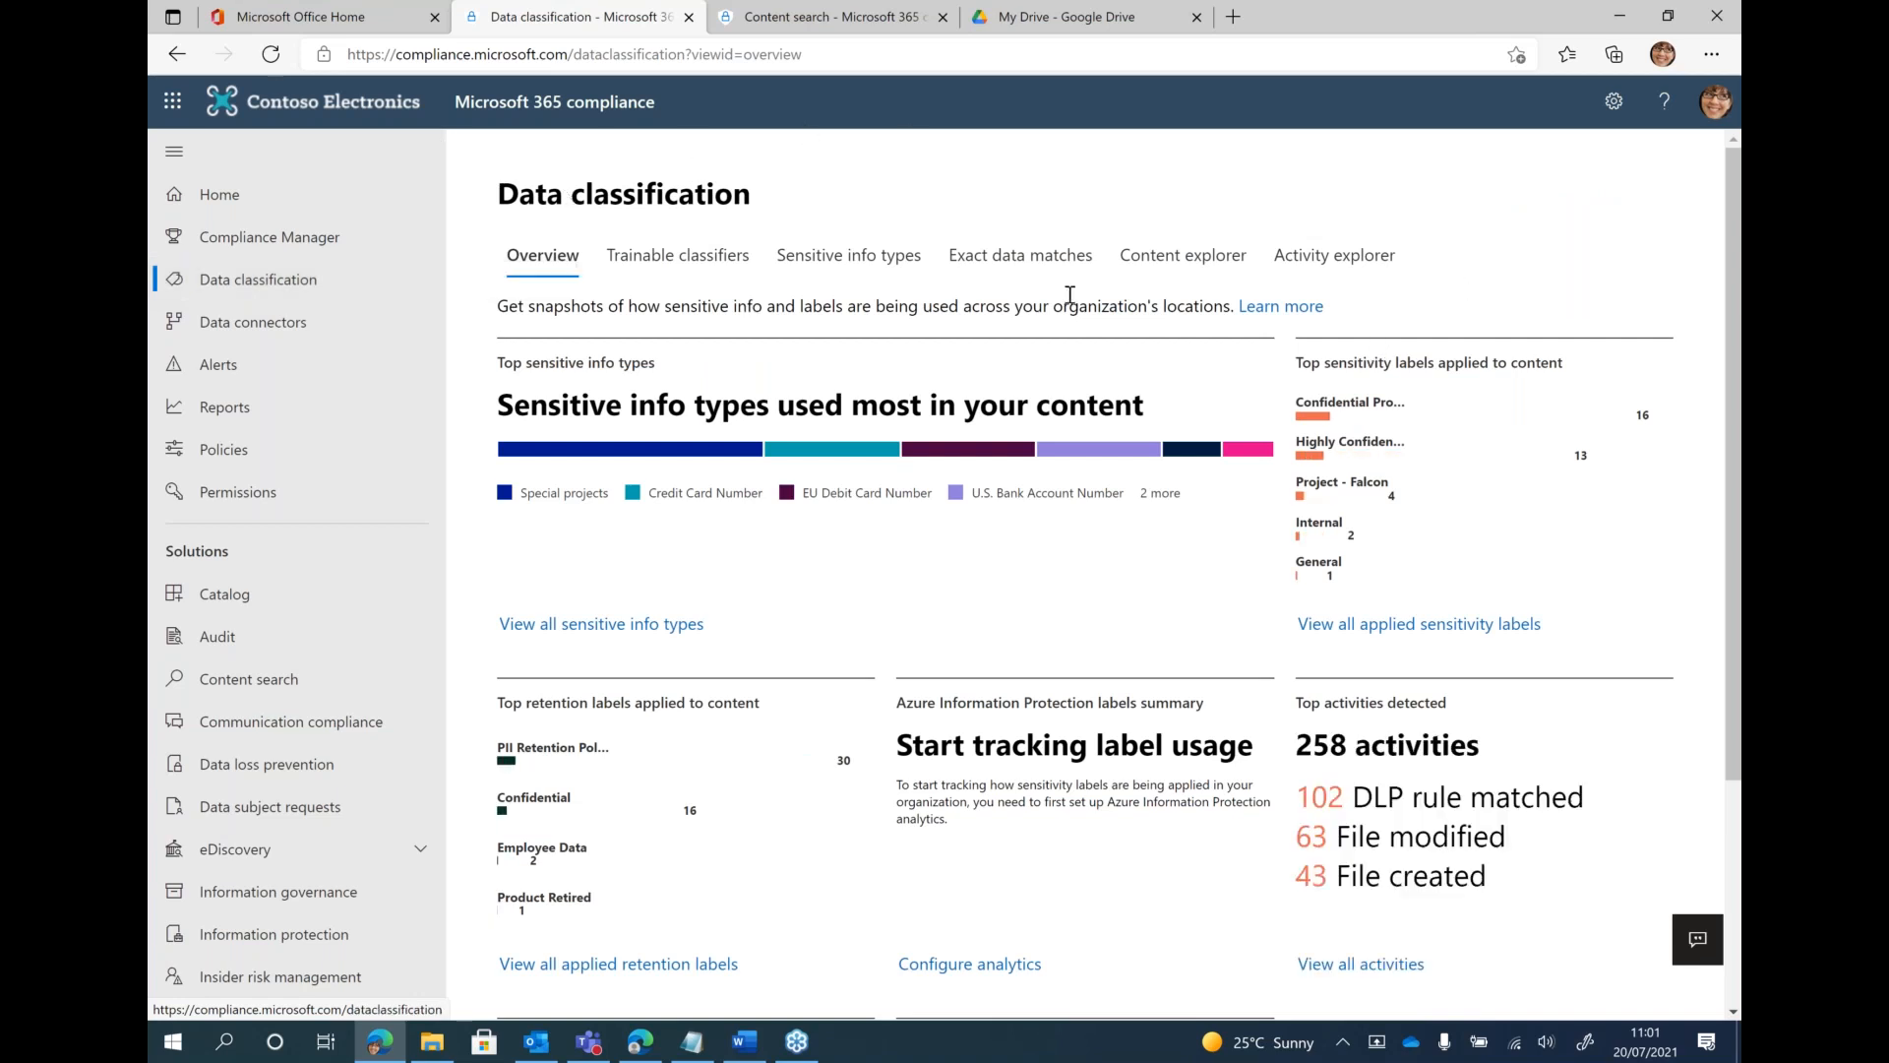
{"action": "left_click", "coordinate": [314, 286]}
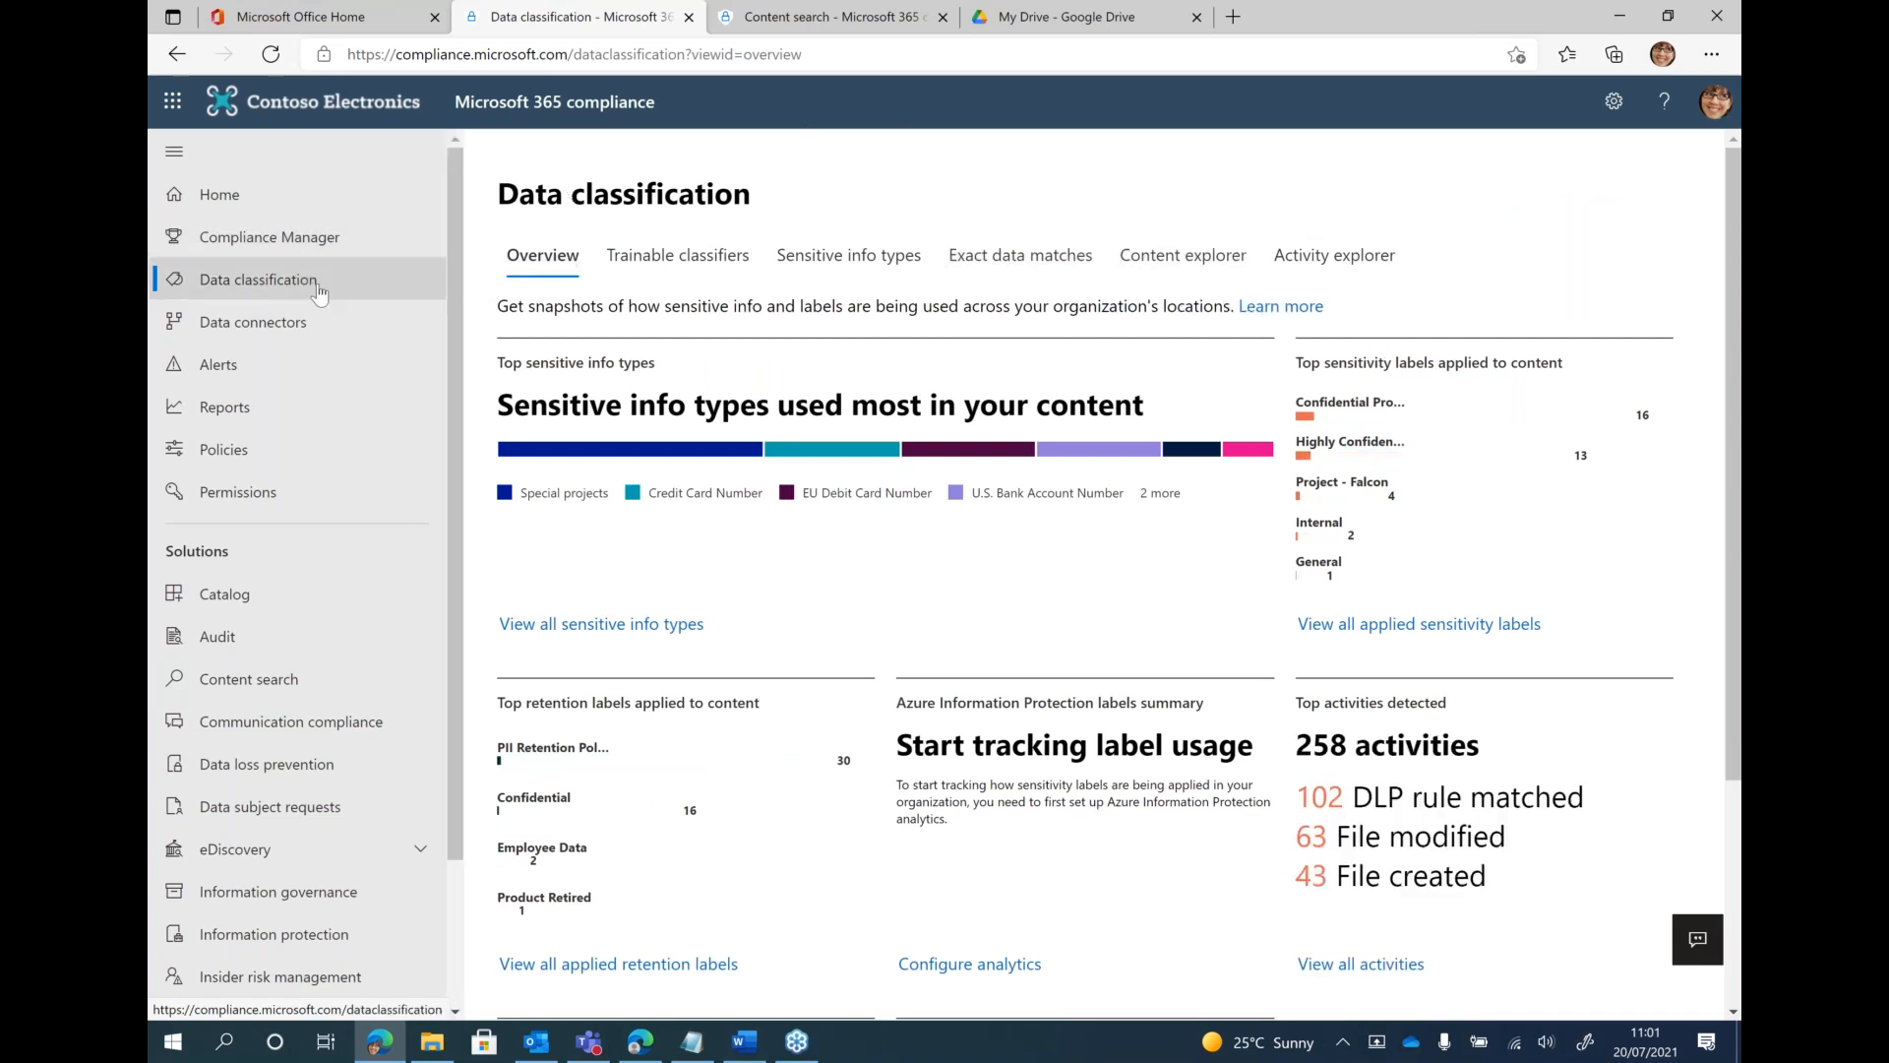
{"action": "left_click", "coordinate": [1206, 275]}
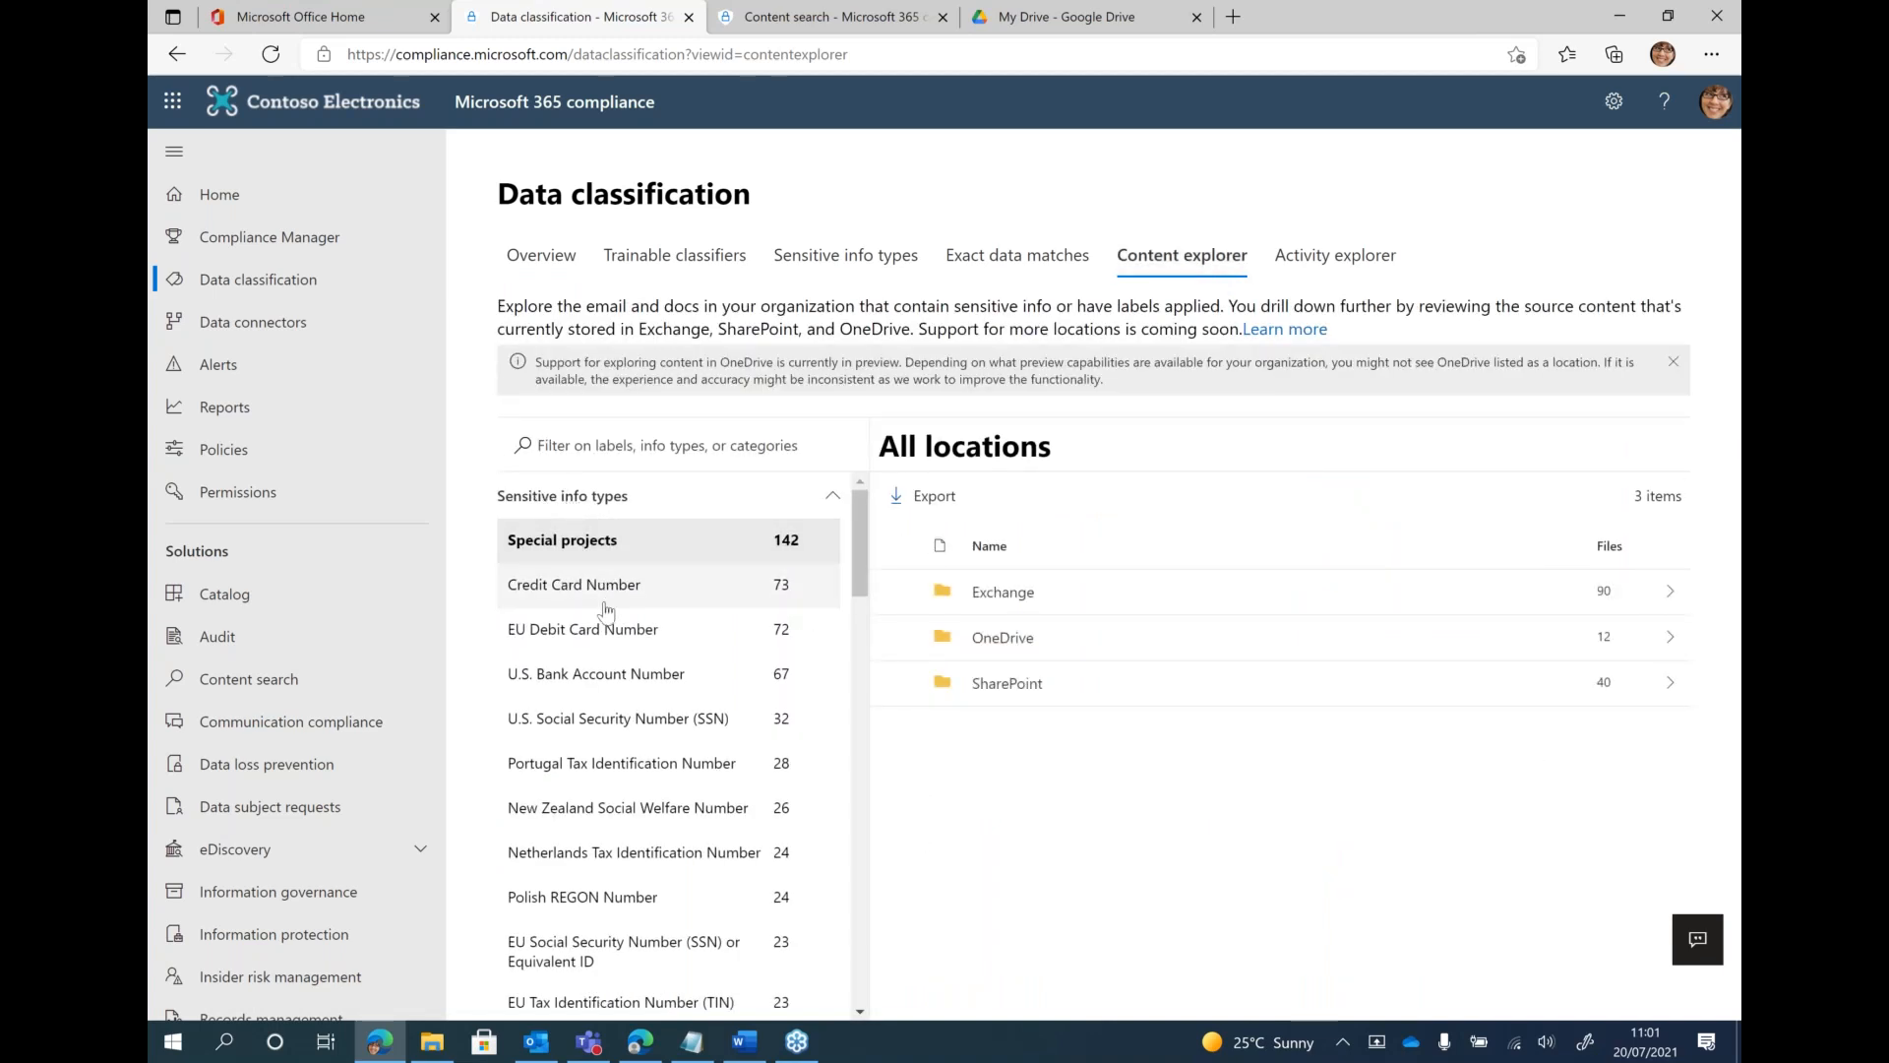
Browse the sensitive info types and view the content locations for Credit Card Number and then Employee numbers
{"action": "scroll", "coordinate": [600, 610], "scroll_direction": "down", "scroll_amount": 3}
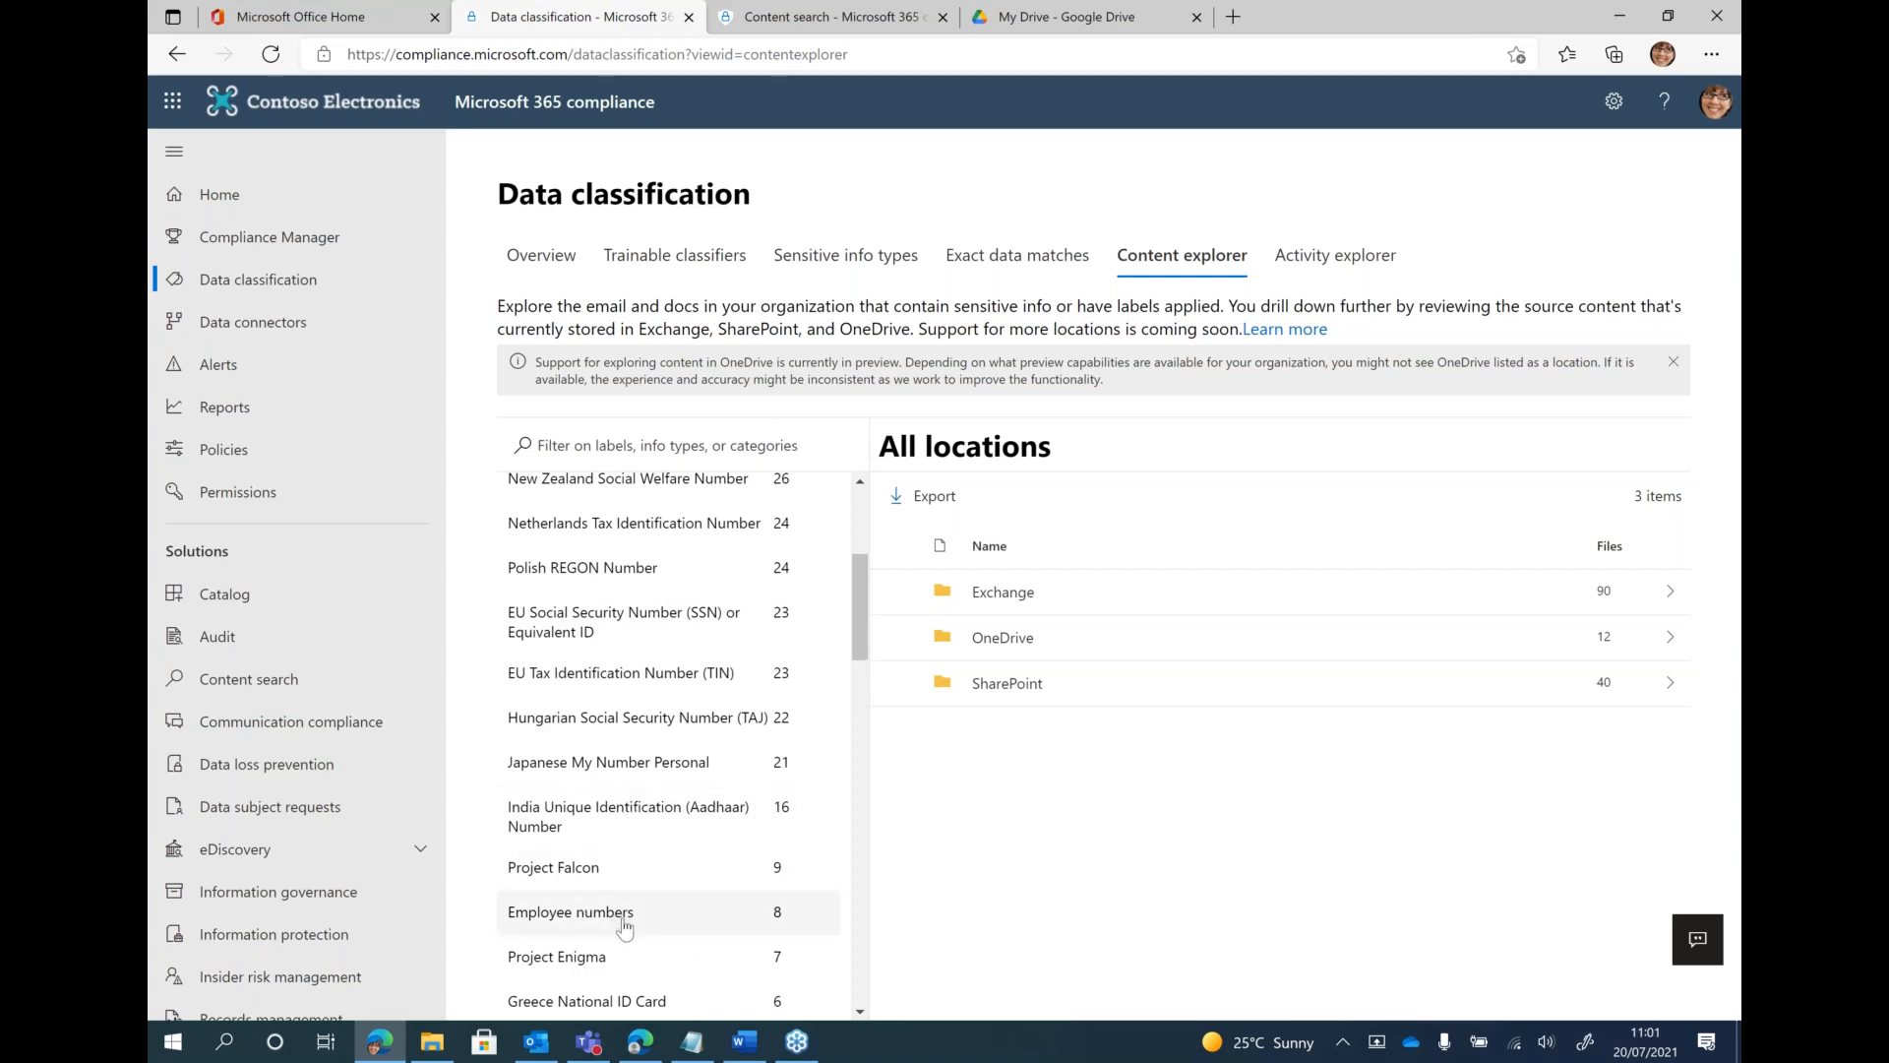
{"action": "scroll", "coordinate": [650, 851], "scroll_direction": "up", "scroll_amount": 3}
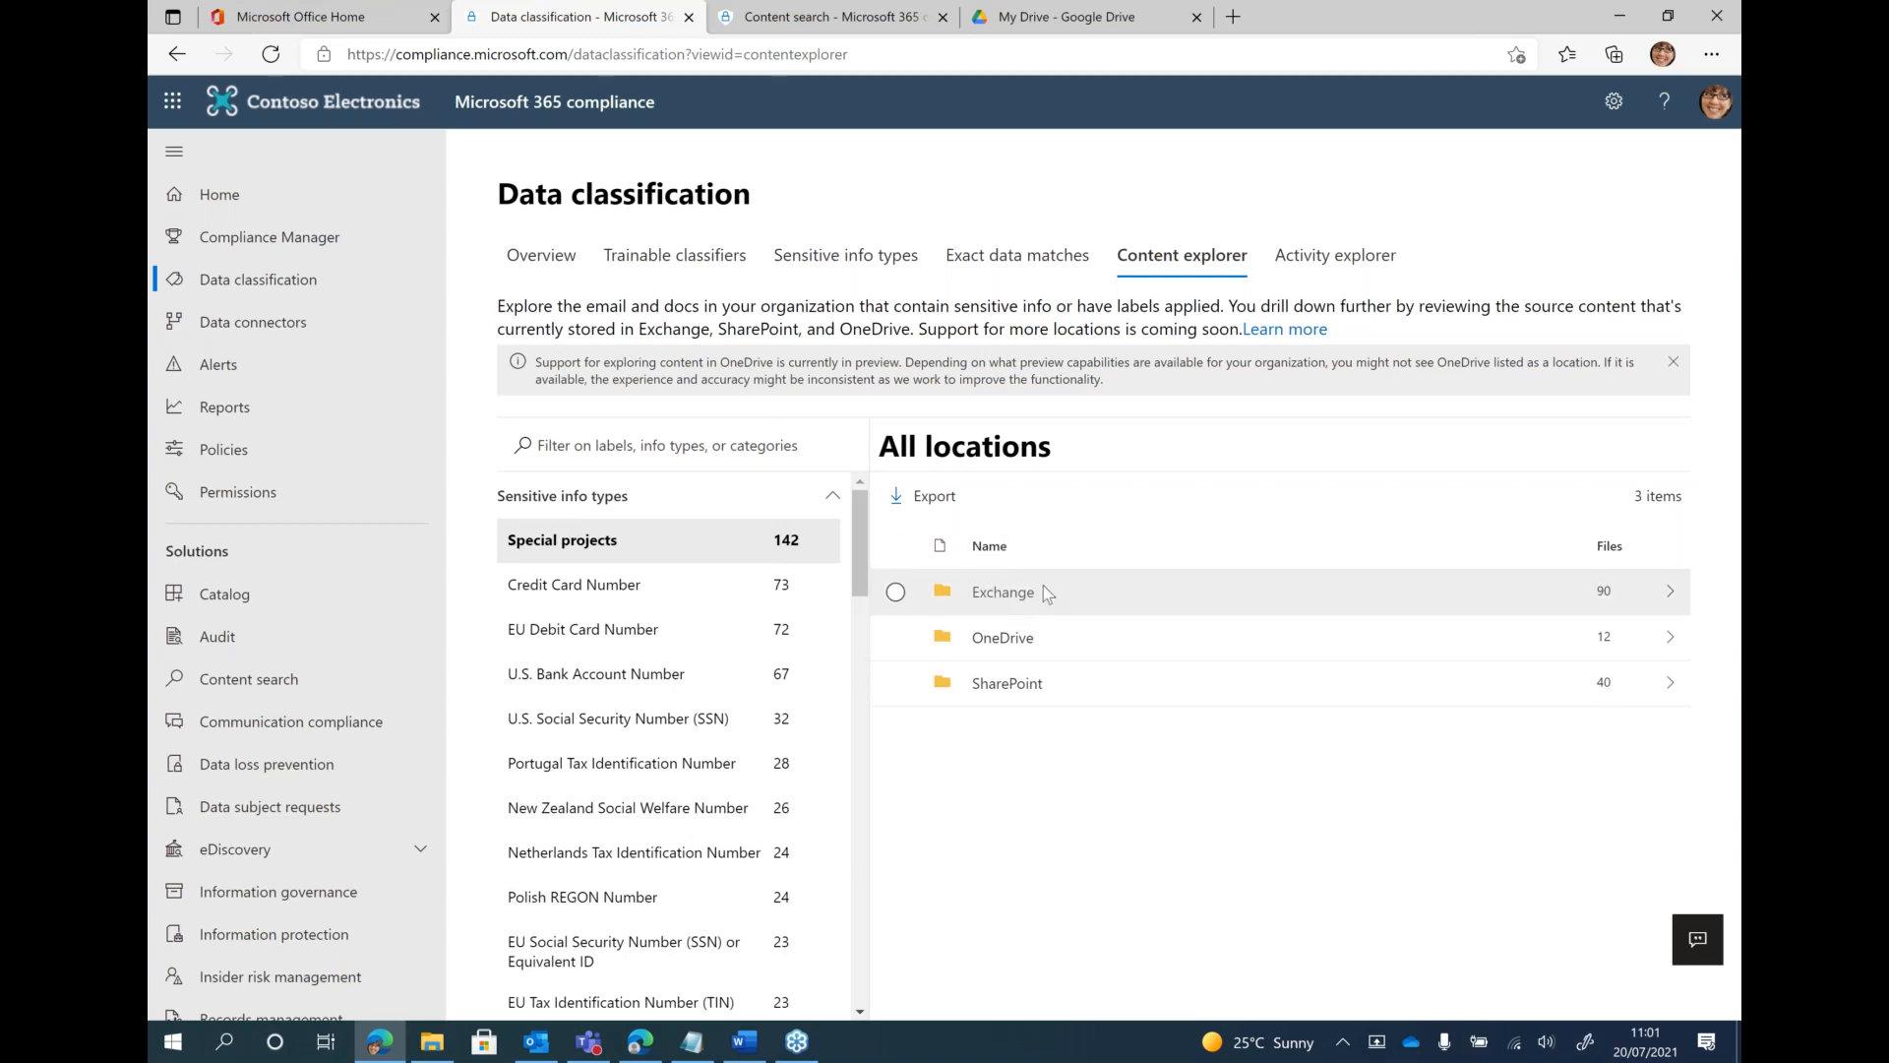
{"action": "left_click", "coordinate": [626, 600]}
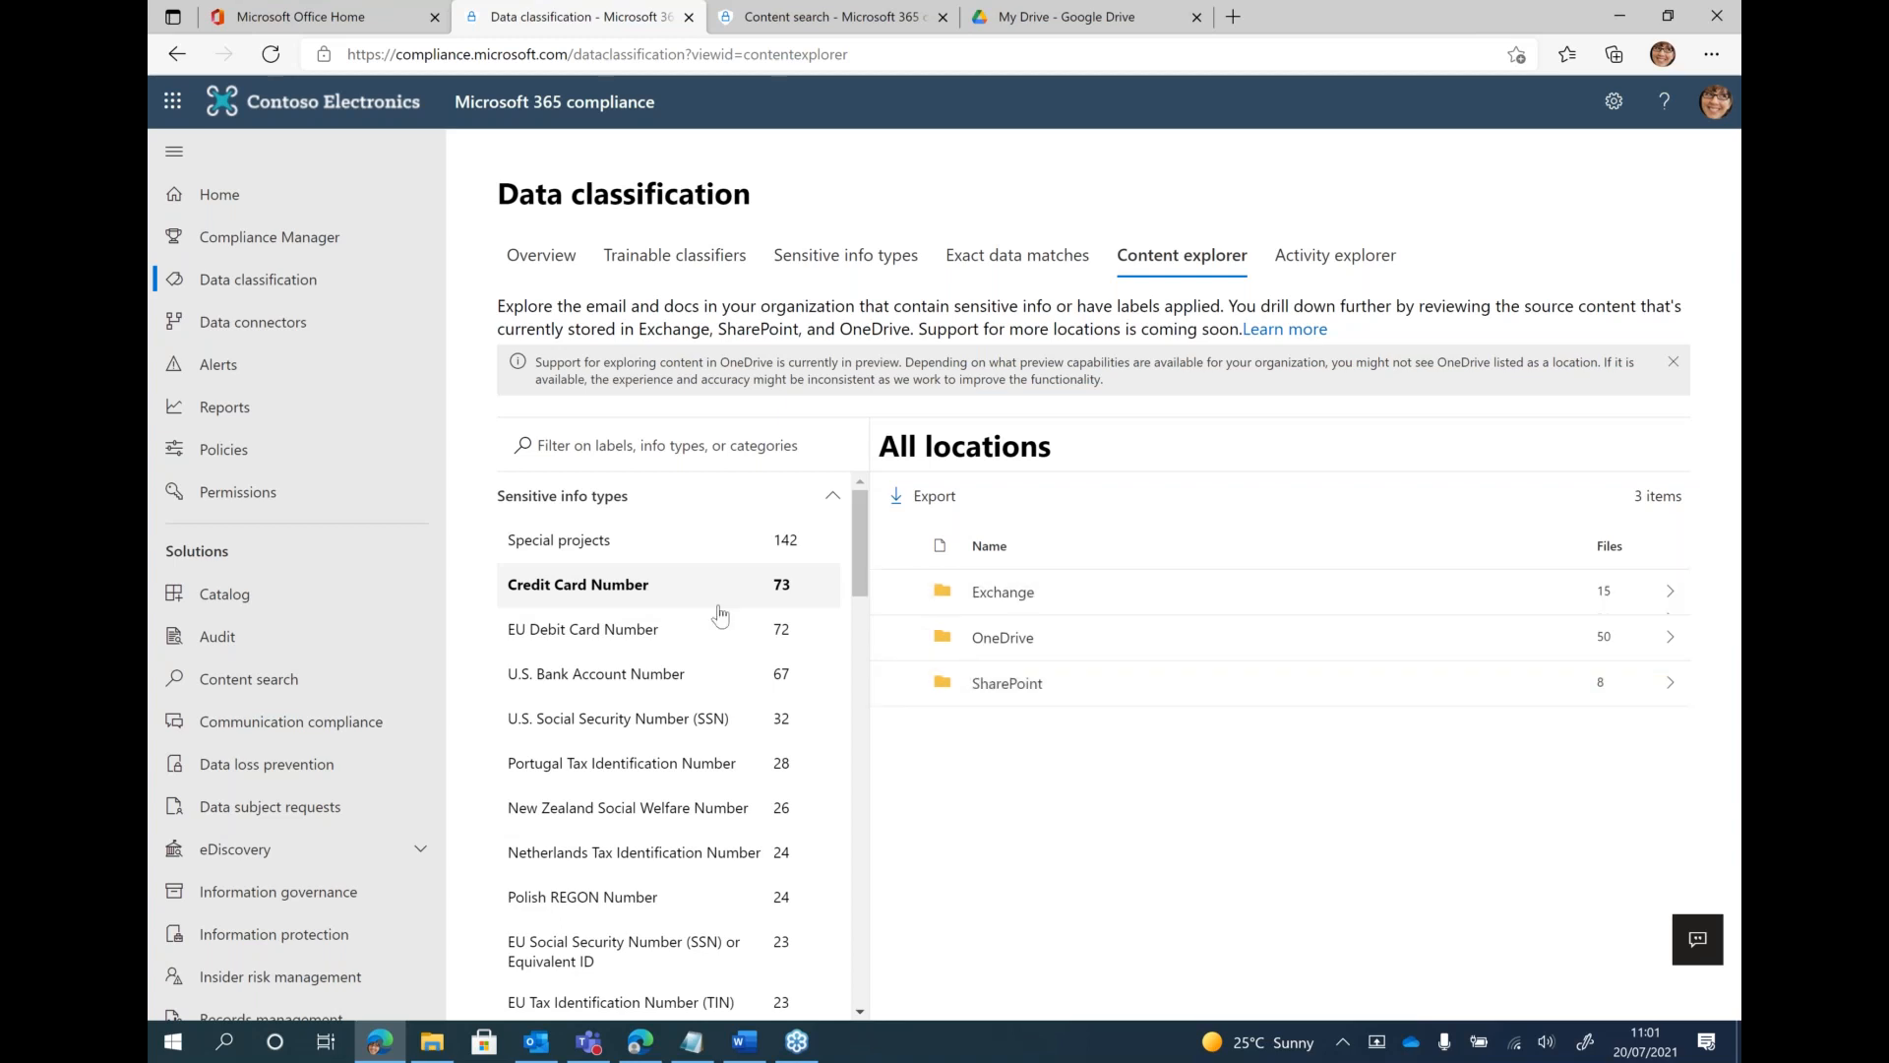
{"action": "scroll", "coordinate": [708, 615], "scroll_direction": "down", "scroll_amount": 3}
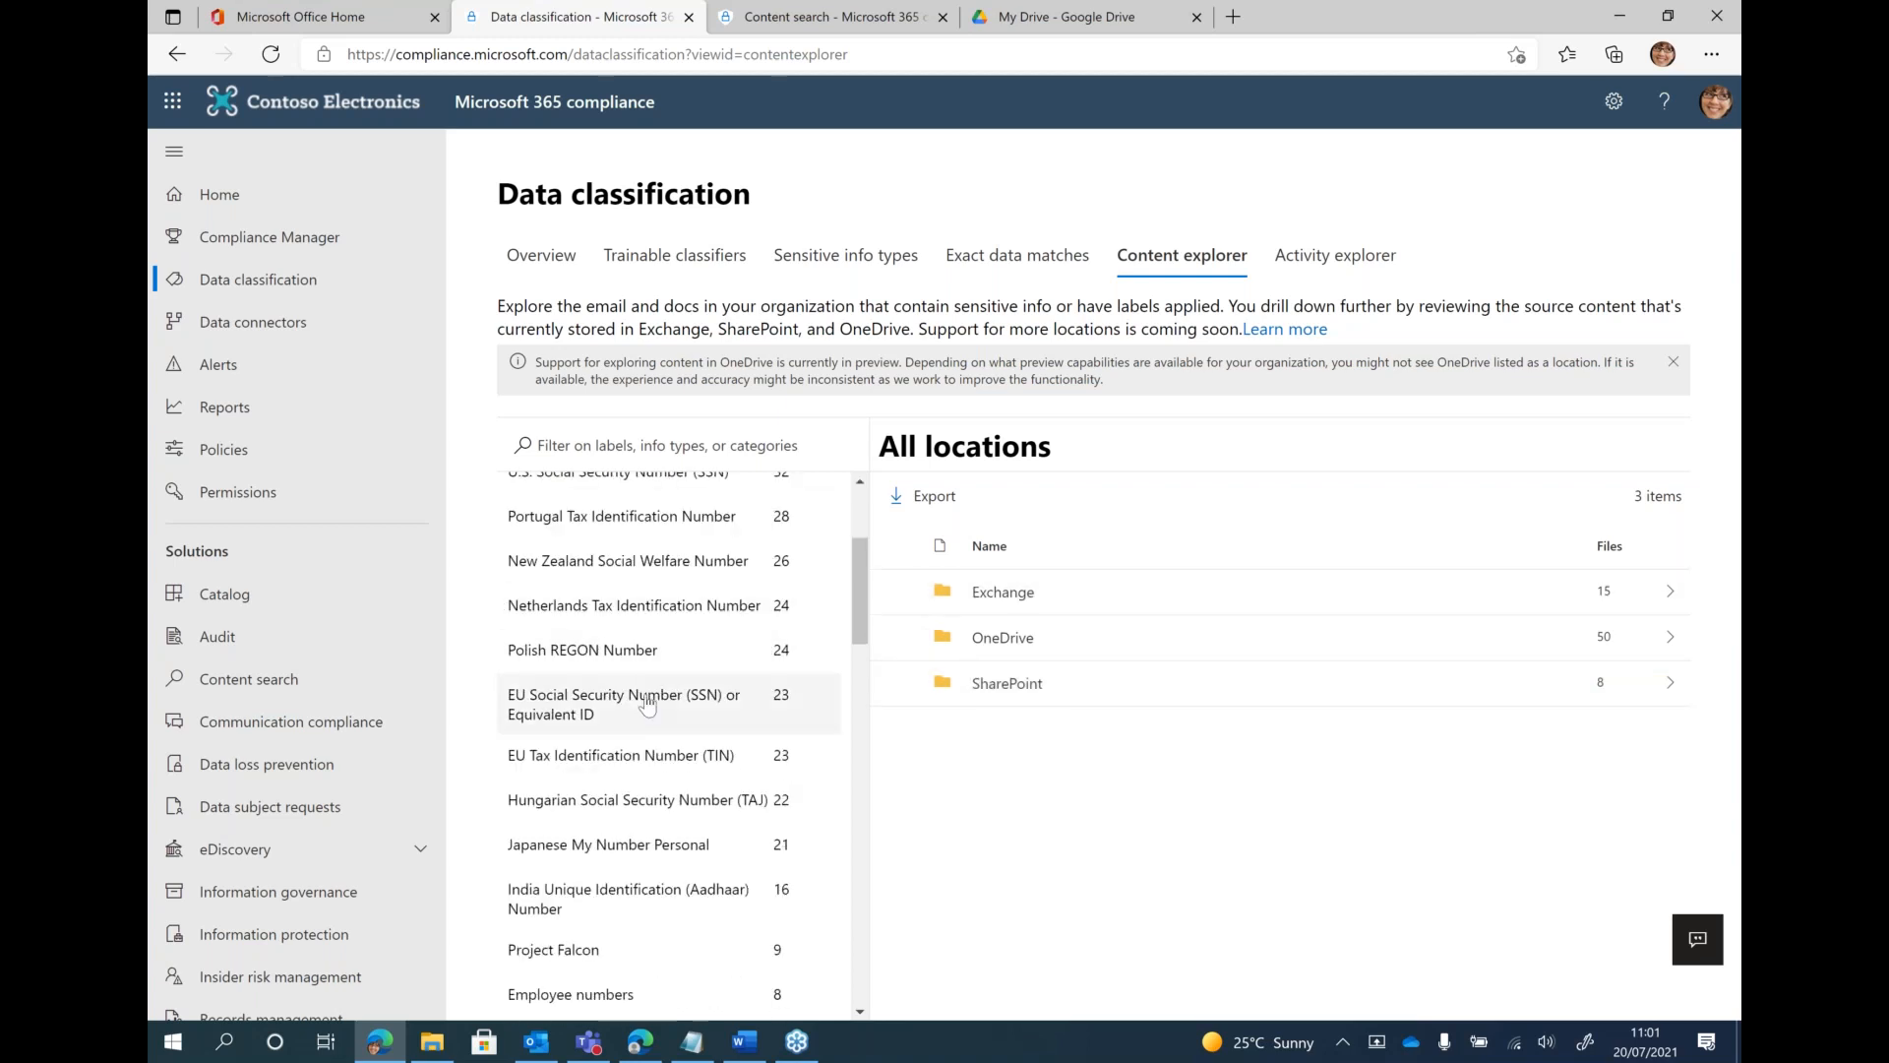
{"action": "scroll", "coordinate": [652, 701], "scroll_direction": "down", "scroll_amount": 2}
{"action": "left_click", "coordinate": [612, 831]}
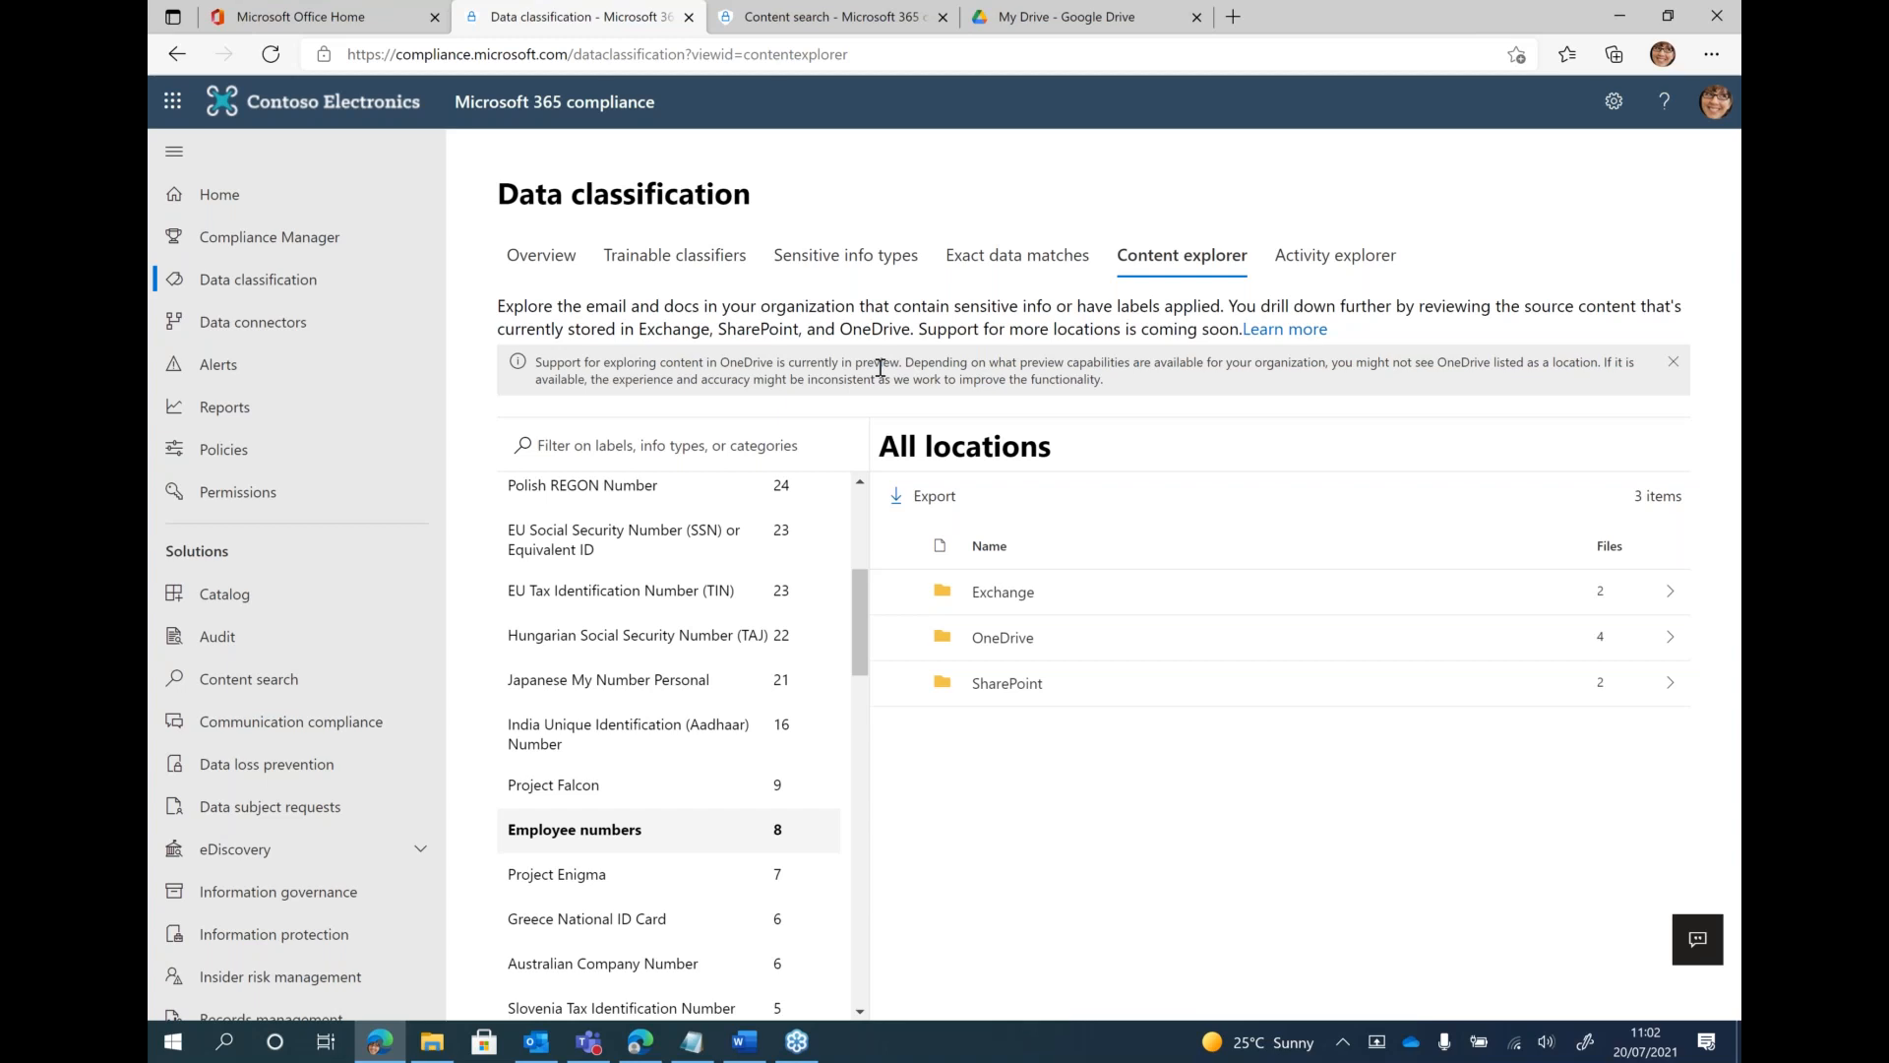
Drill into OneDrive for Employee numbers, view the files in the first personal site and return to all locations
{"action": "left_click", "coordinate": [1011, 645]}
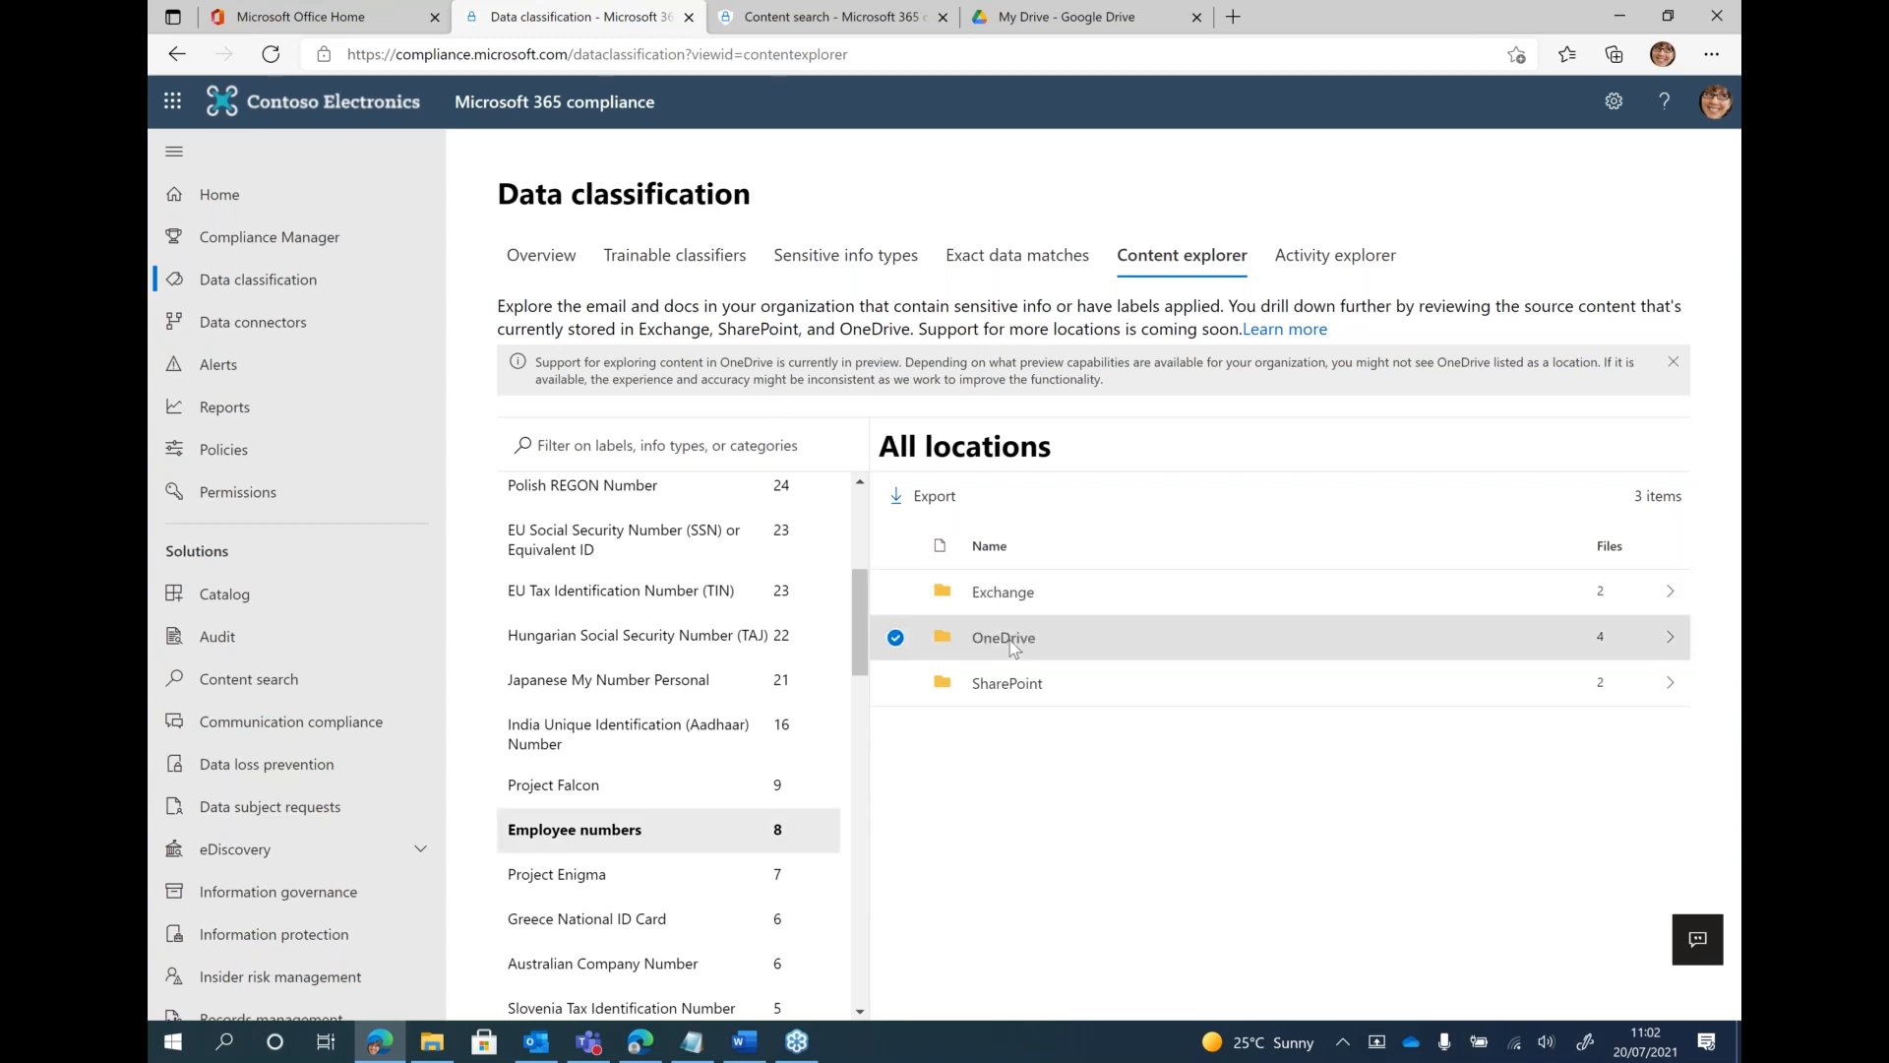
{"action": "left_click", "coordinate": [1004, 637]}
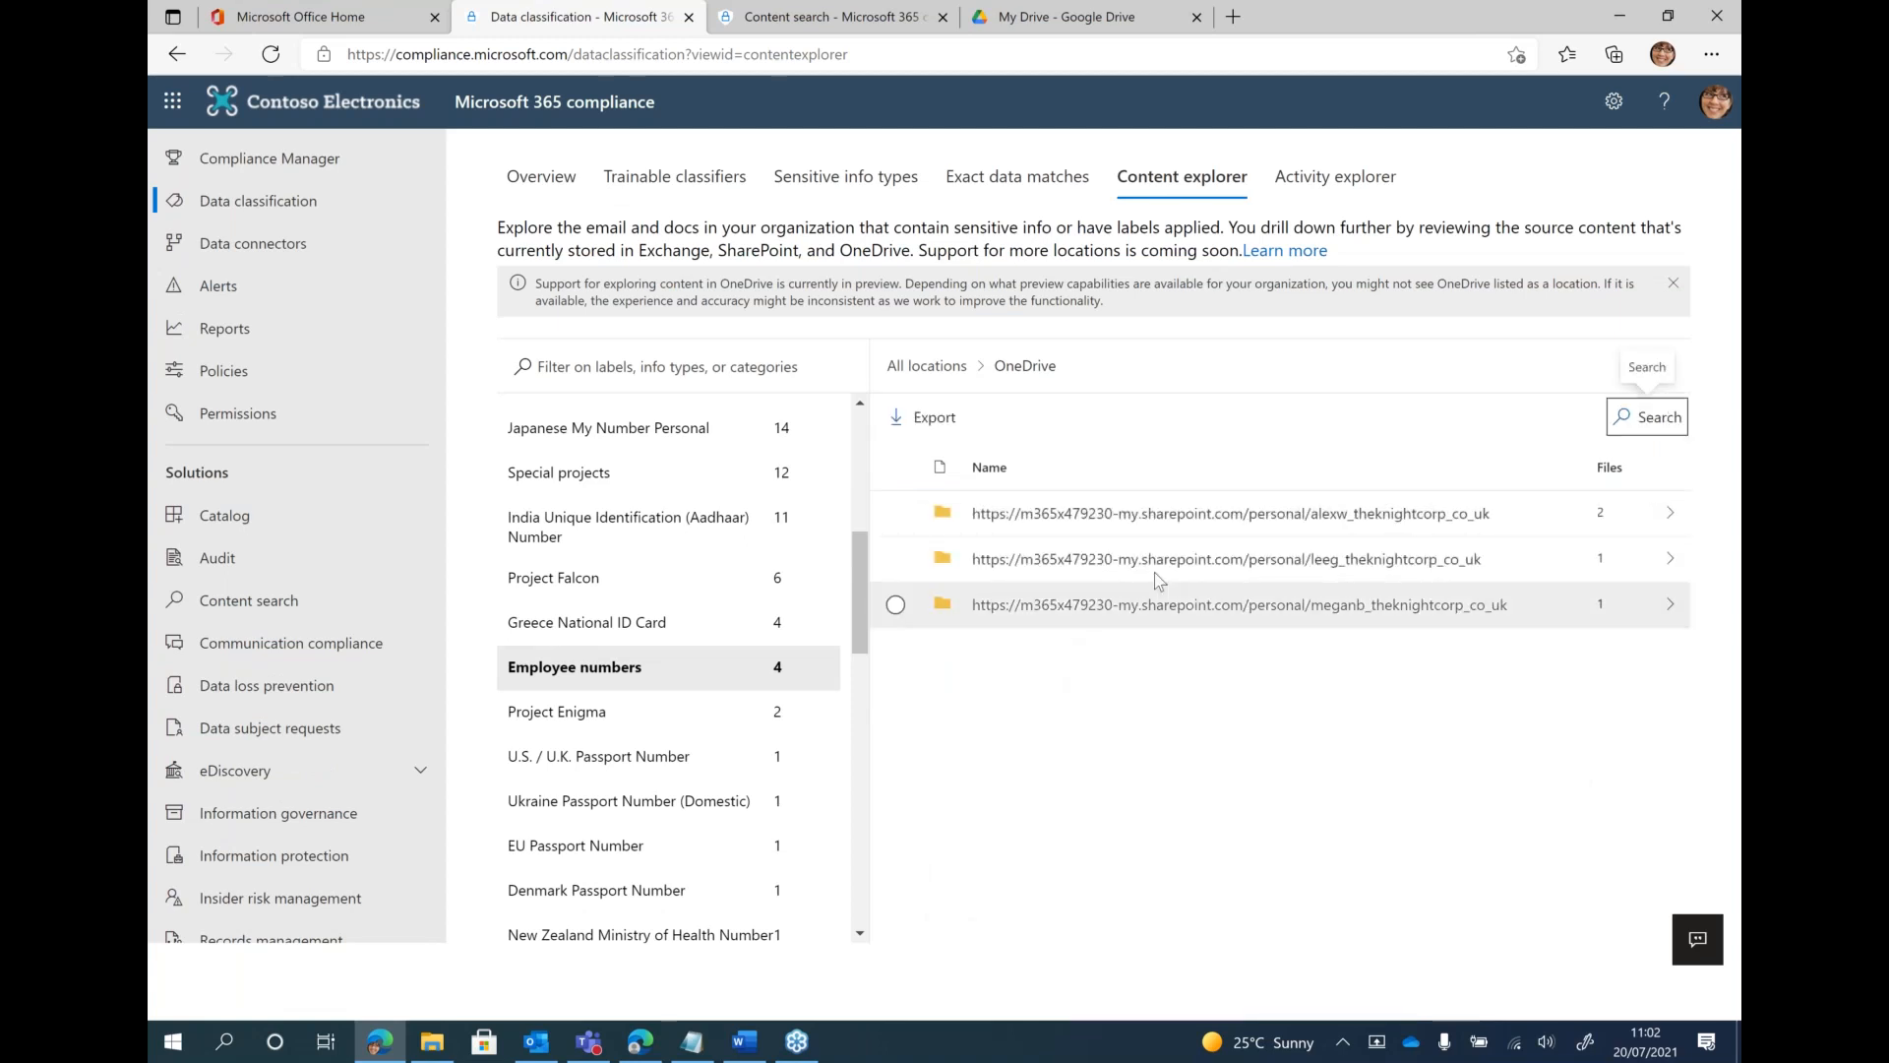
{"action": "double_click", "coordinate": [1141, 512]}
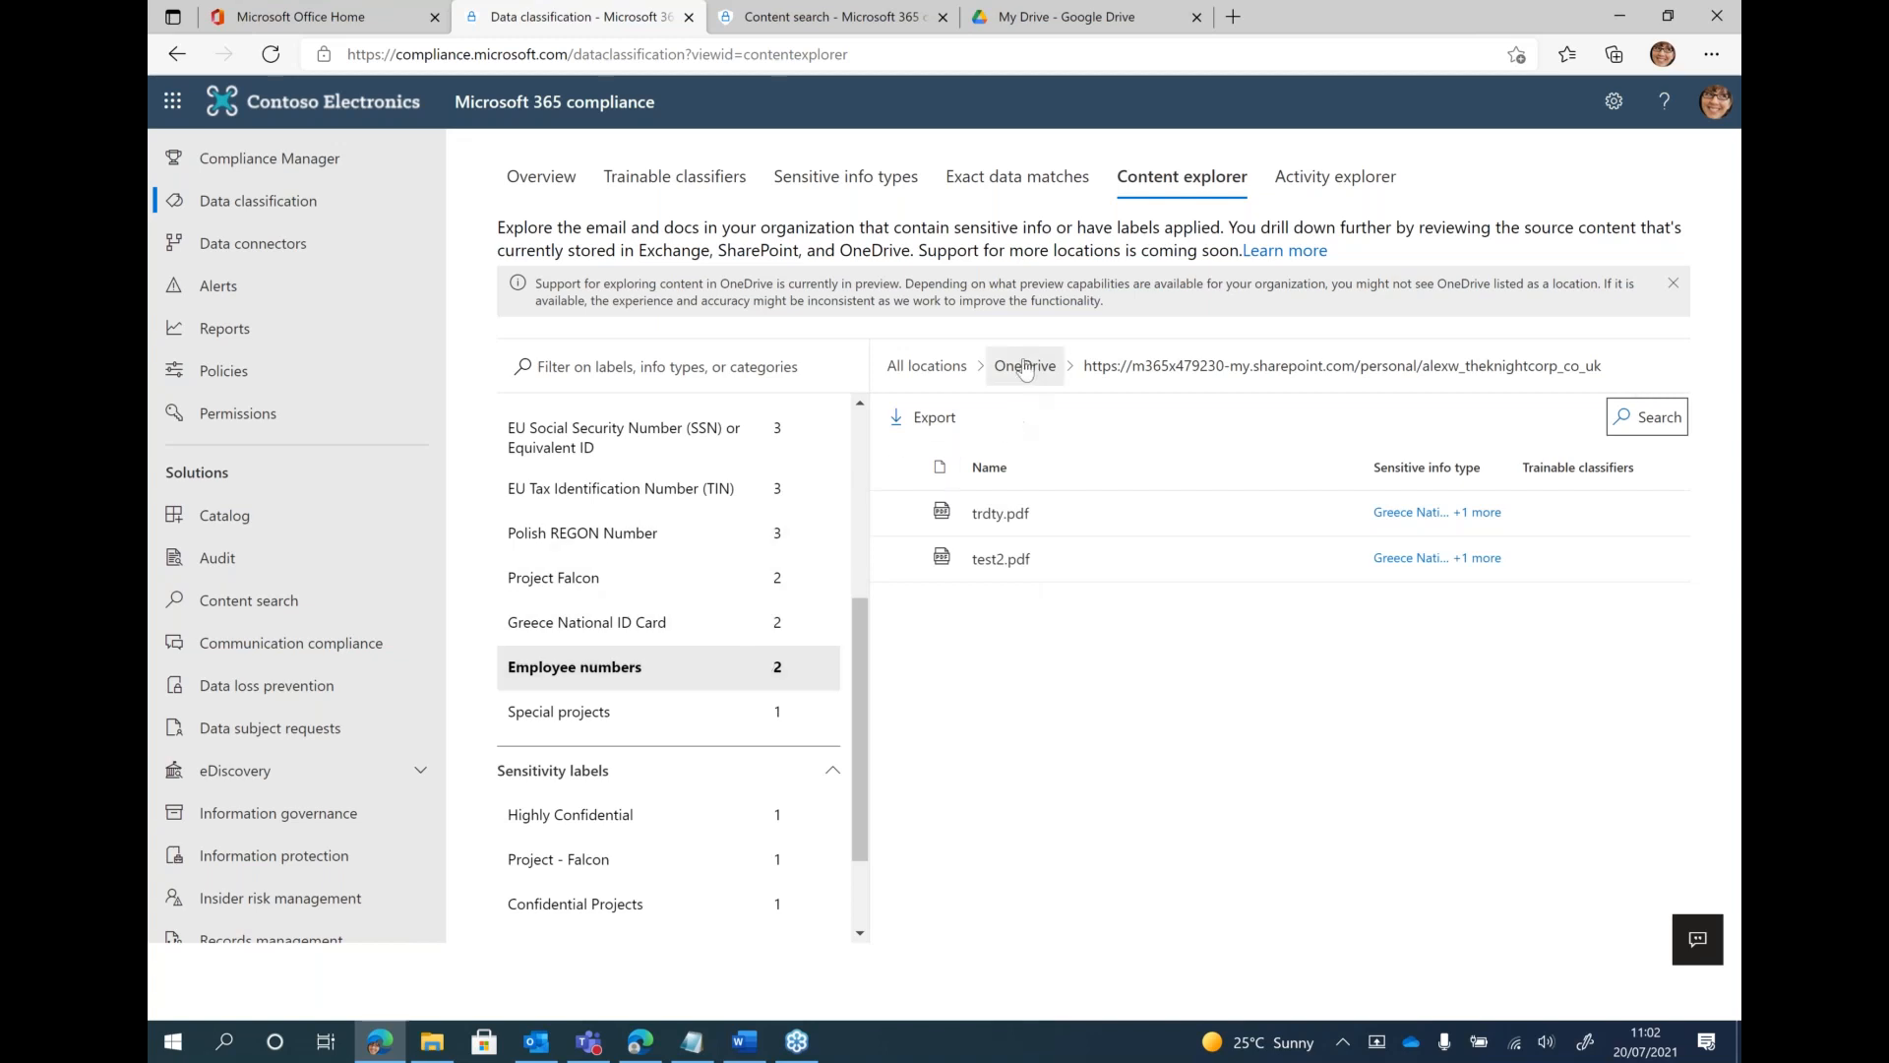
{"action": "left_click", "coordinate": [925, 365]}
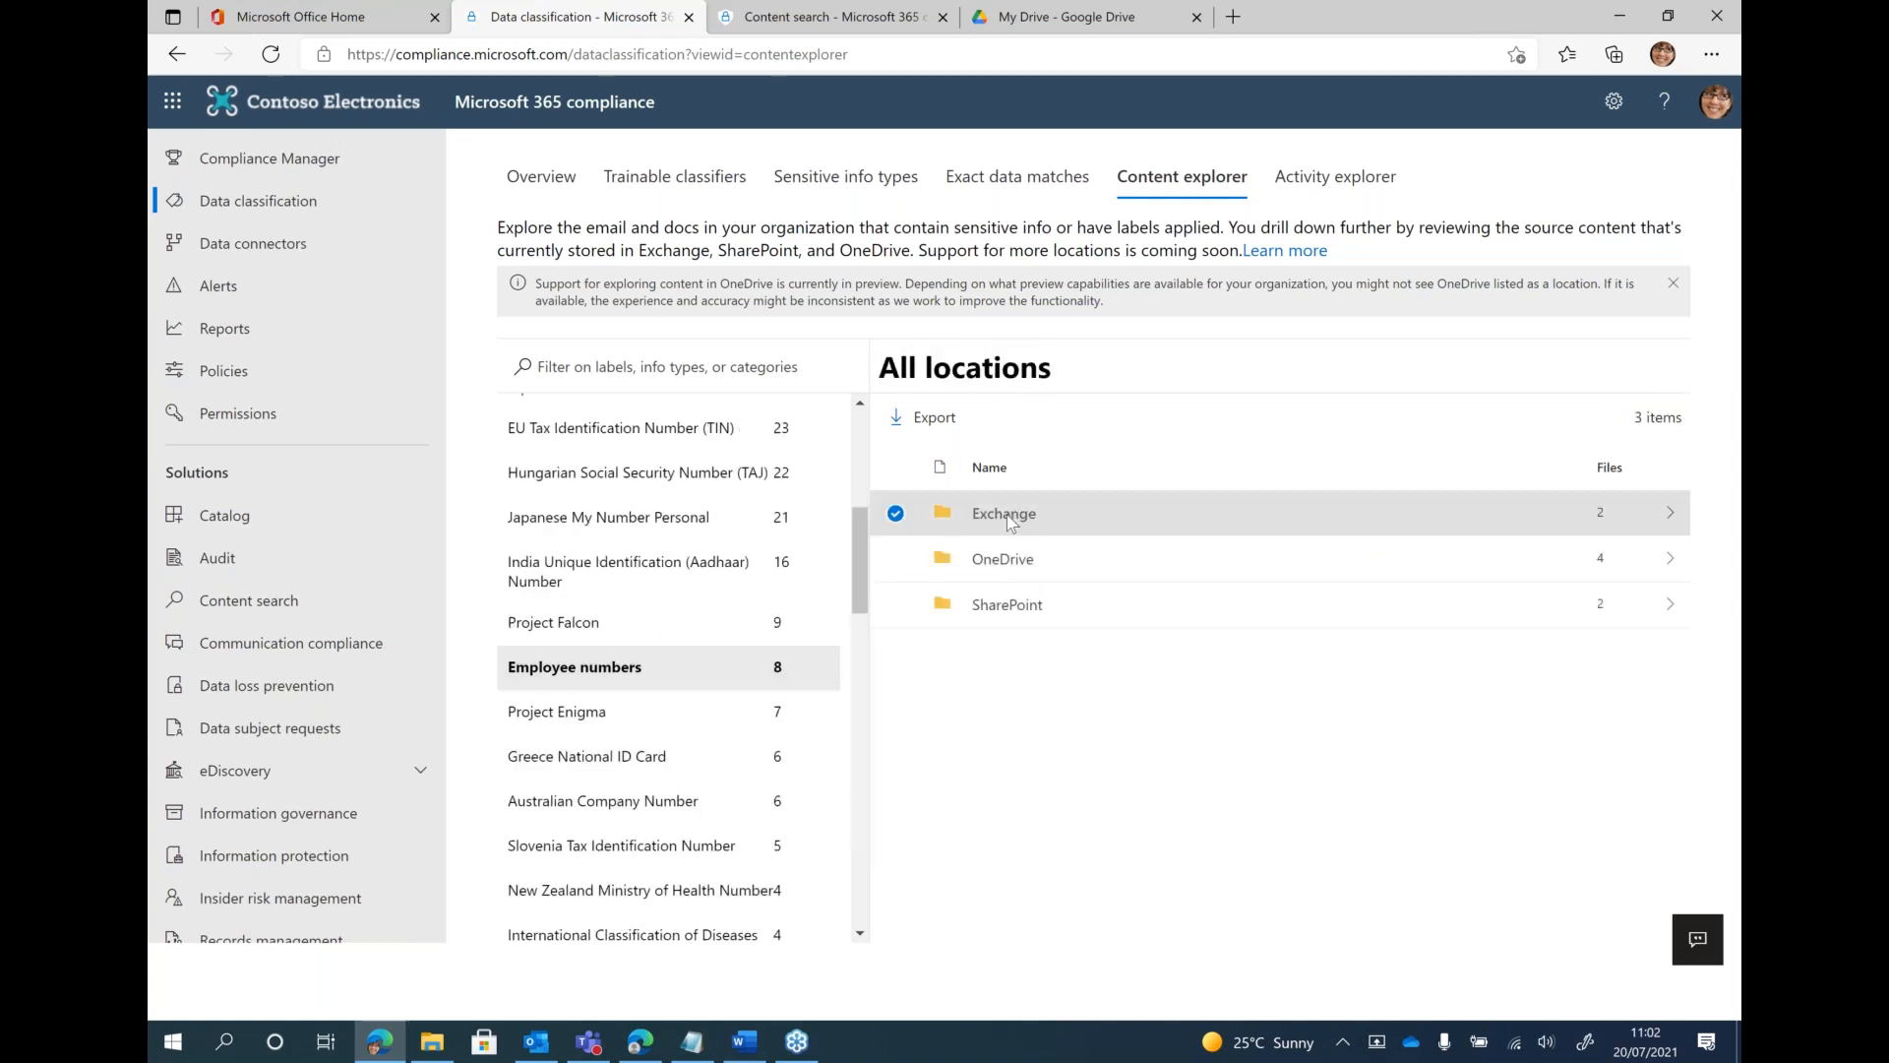
Drill into Exchange for Employee numbers, view the matching item in the first mailbox and return to all locations
{"action": "left_click", "coordinate": [1006, 513]}
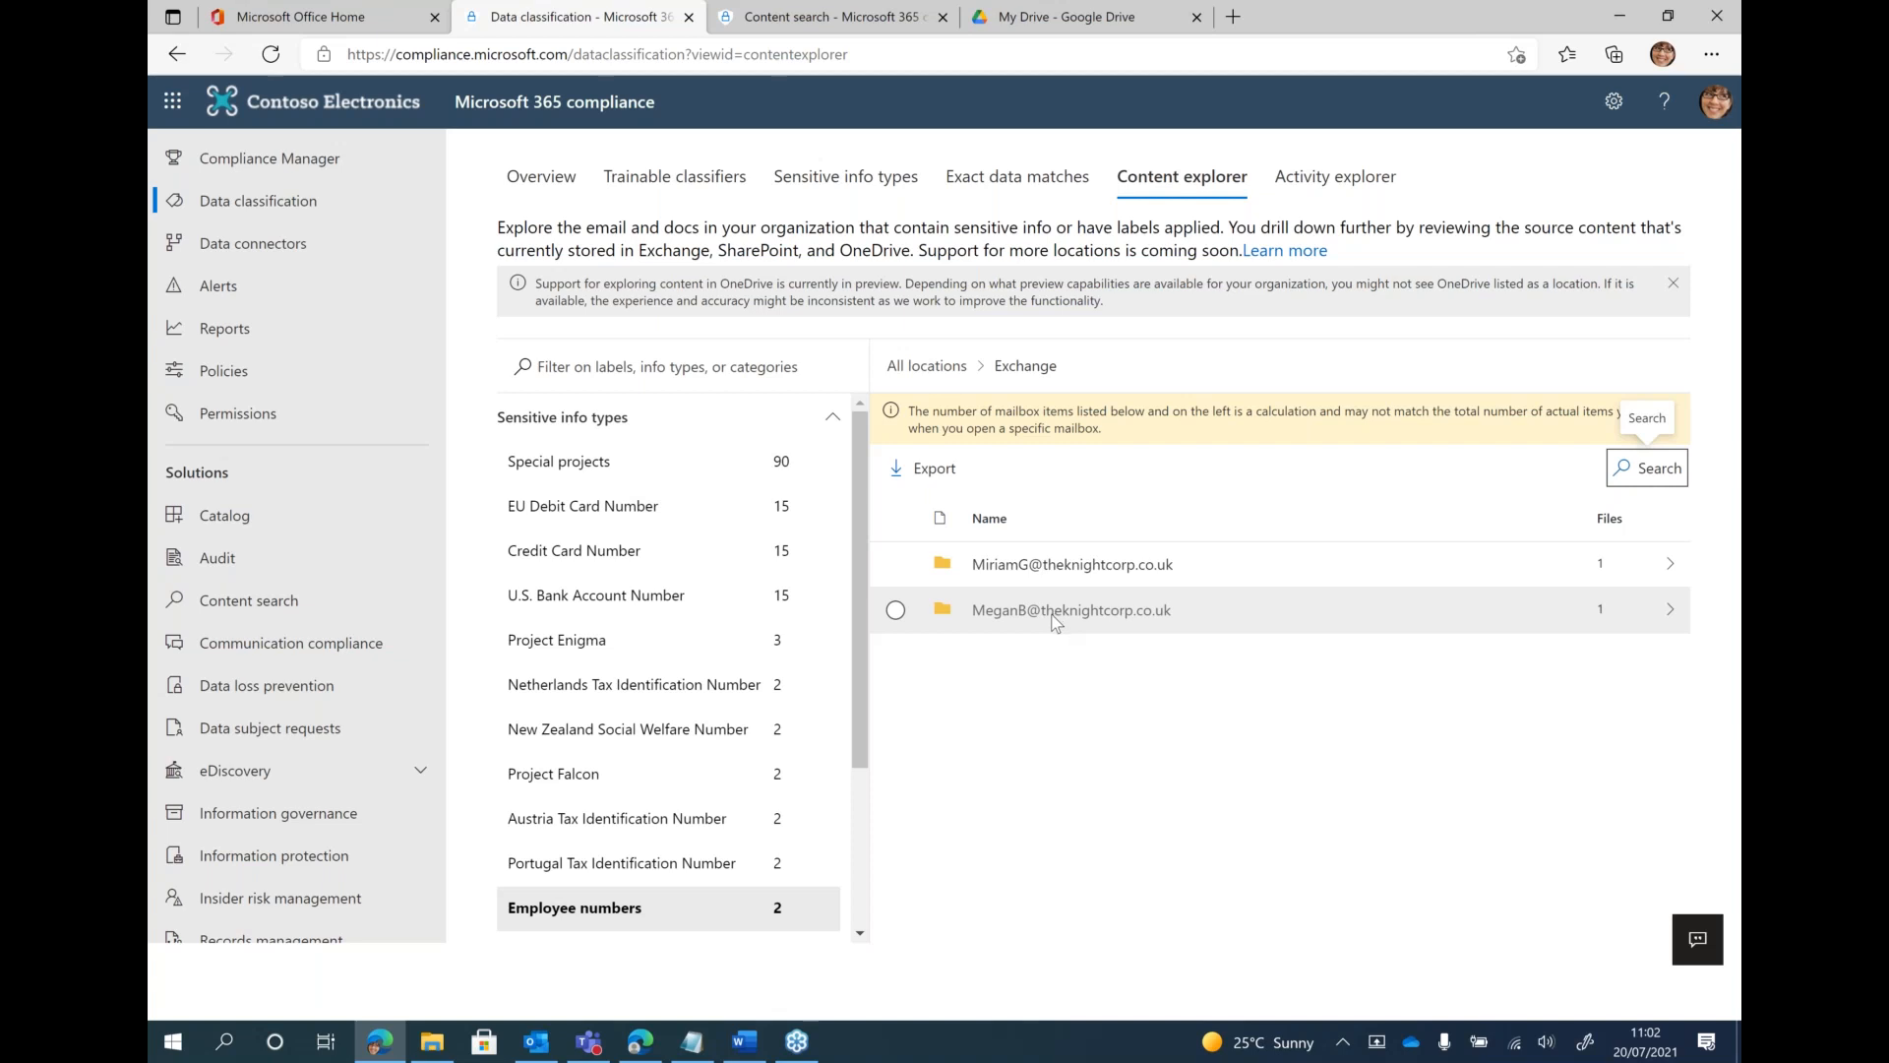
{"action": "left_click", "coordinate": [1141, 568]}
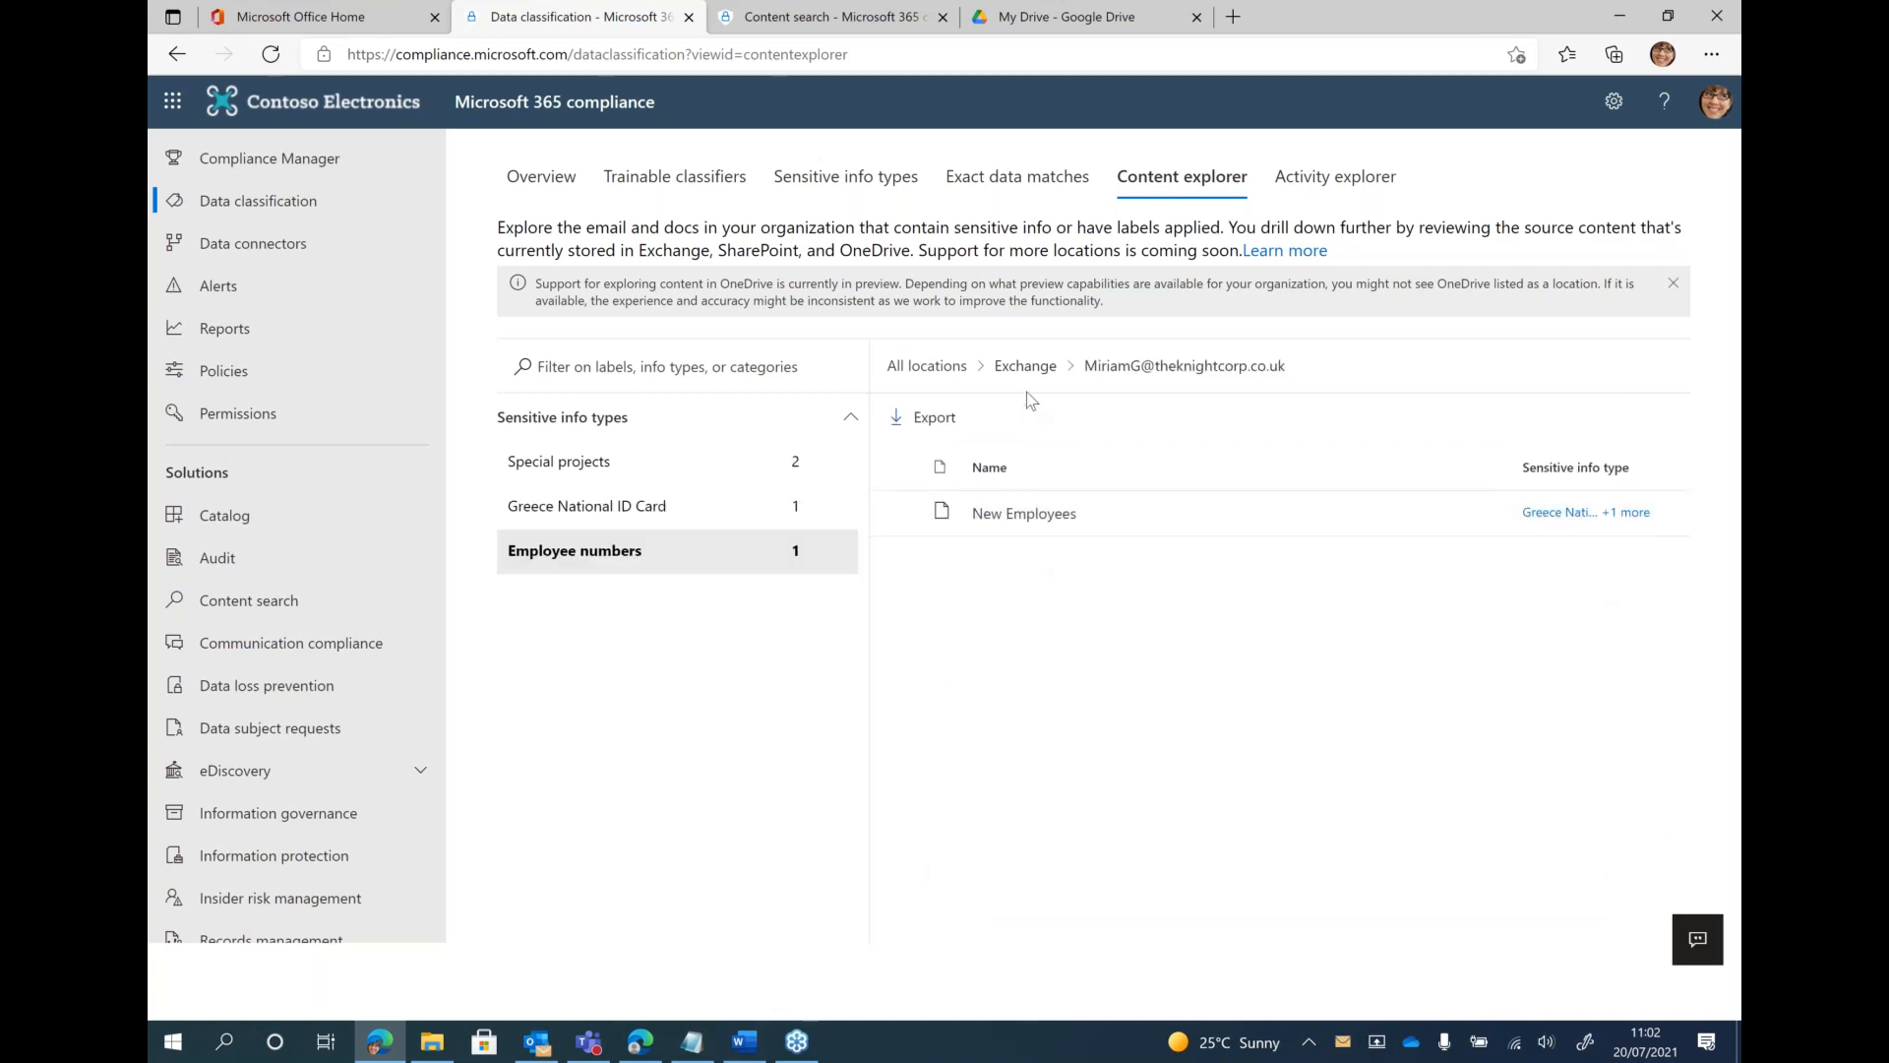
{"action": "left_click", "coordinate": [1025, 367]}
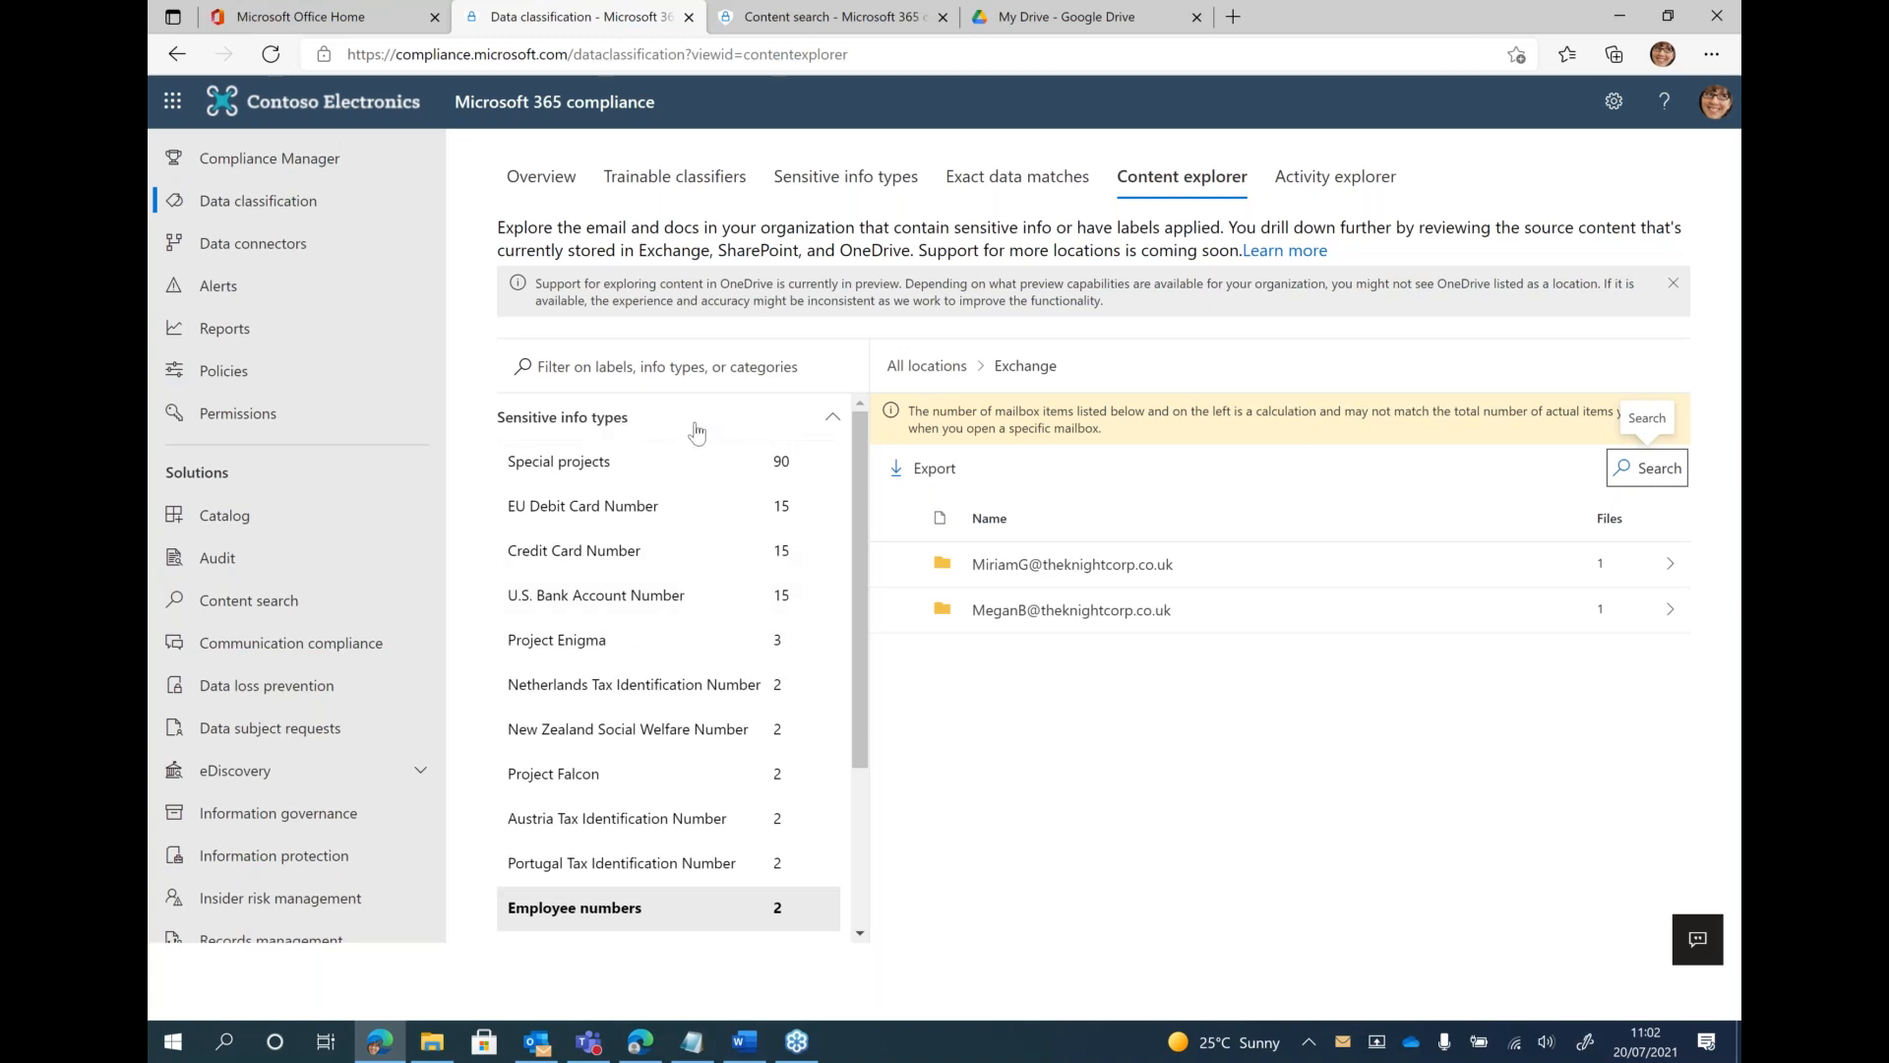
{"action": "scroll", "coordinate": [697, 431], "scroll_direction": "down", "scroll_amount": 2}
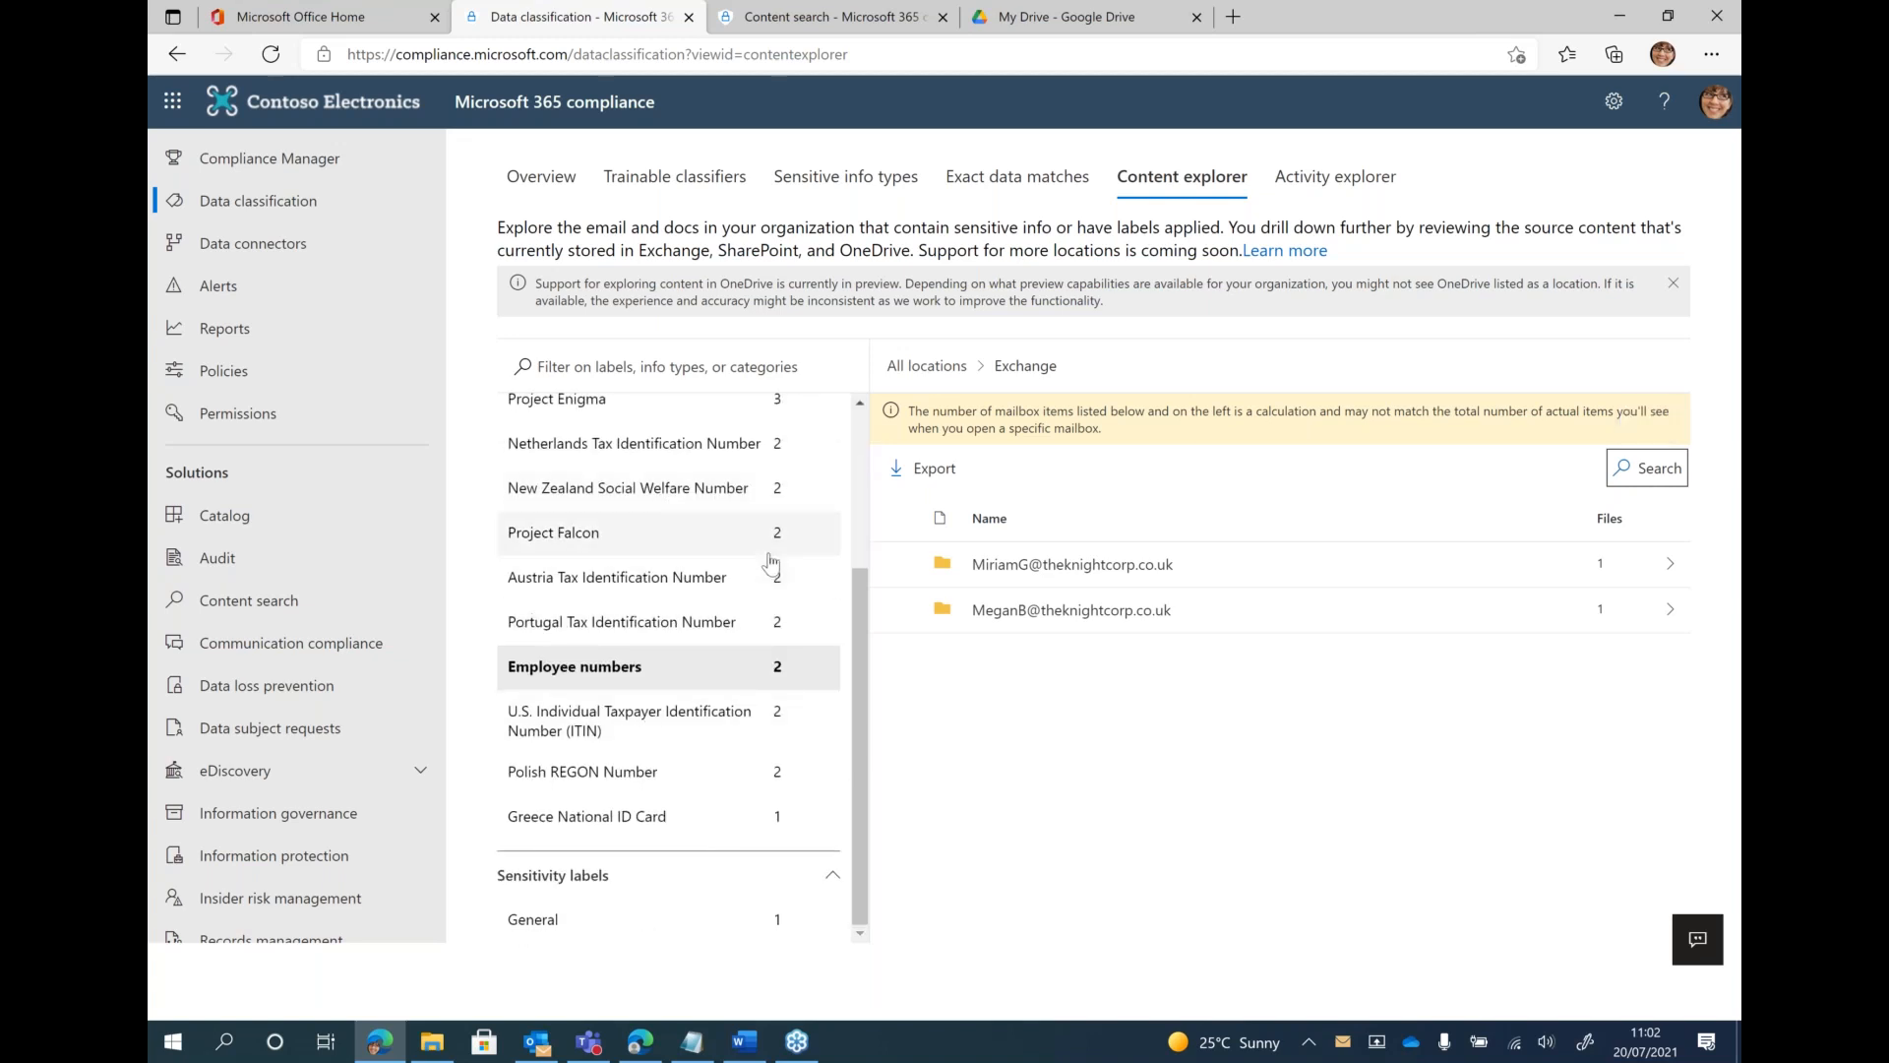
{"action": "scroll", "coordinate": [696, 431], "scroll_direction": "up", "scroll_amount": 2}
{"action": "left_click", "coordinate": [927, 365]}
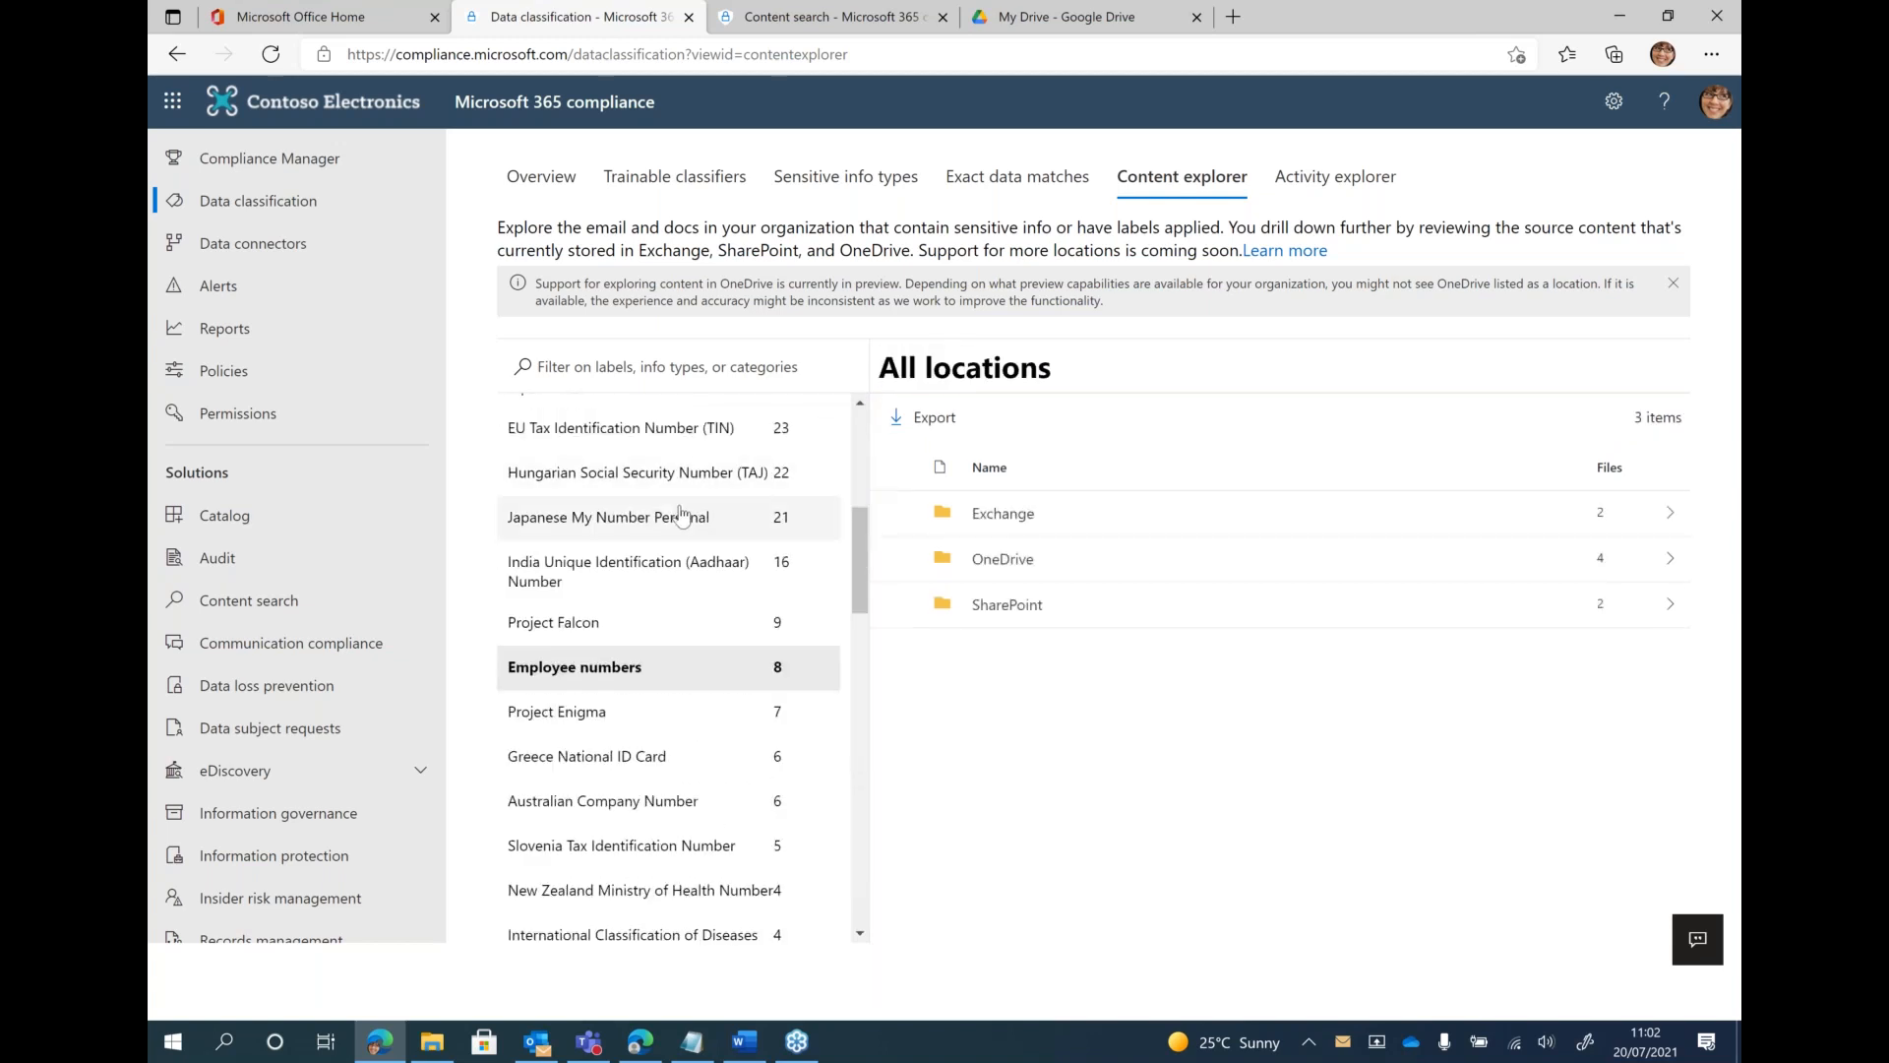
View the content locations for the sensitivity labels Confidential Projects, Highly Confidential, Confidential - Finance and Internal
{"action": "scroll", "coordinate": [681, 515], "scroll_direction": "up", "scroll_amount": 1}
{"action": "scroll", "coordinate": [642, 512], "scroll_direction": "down", "scroll_amount": 5}
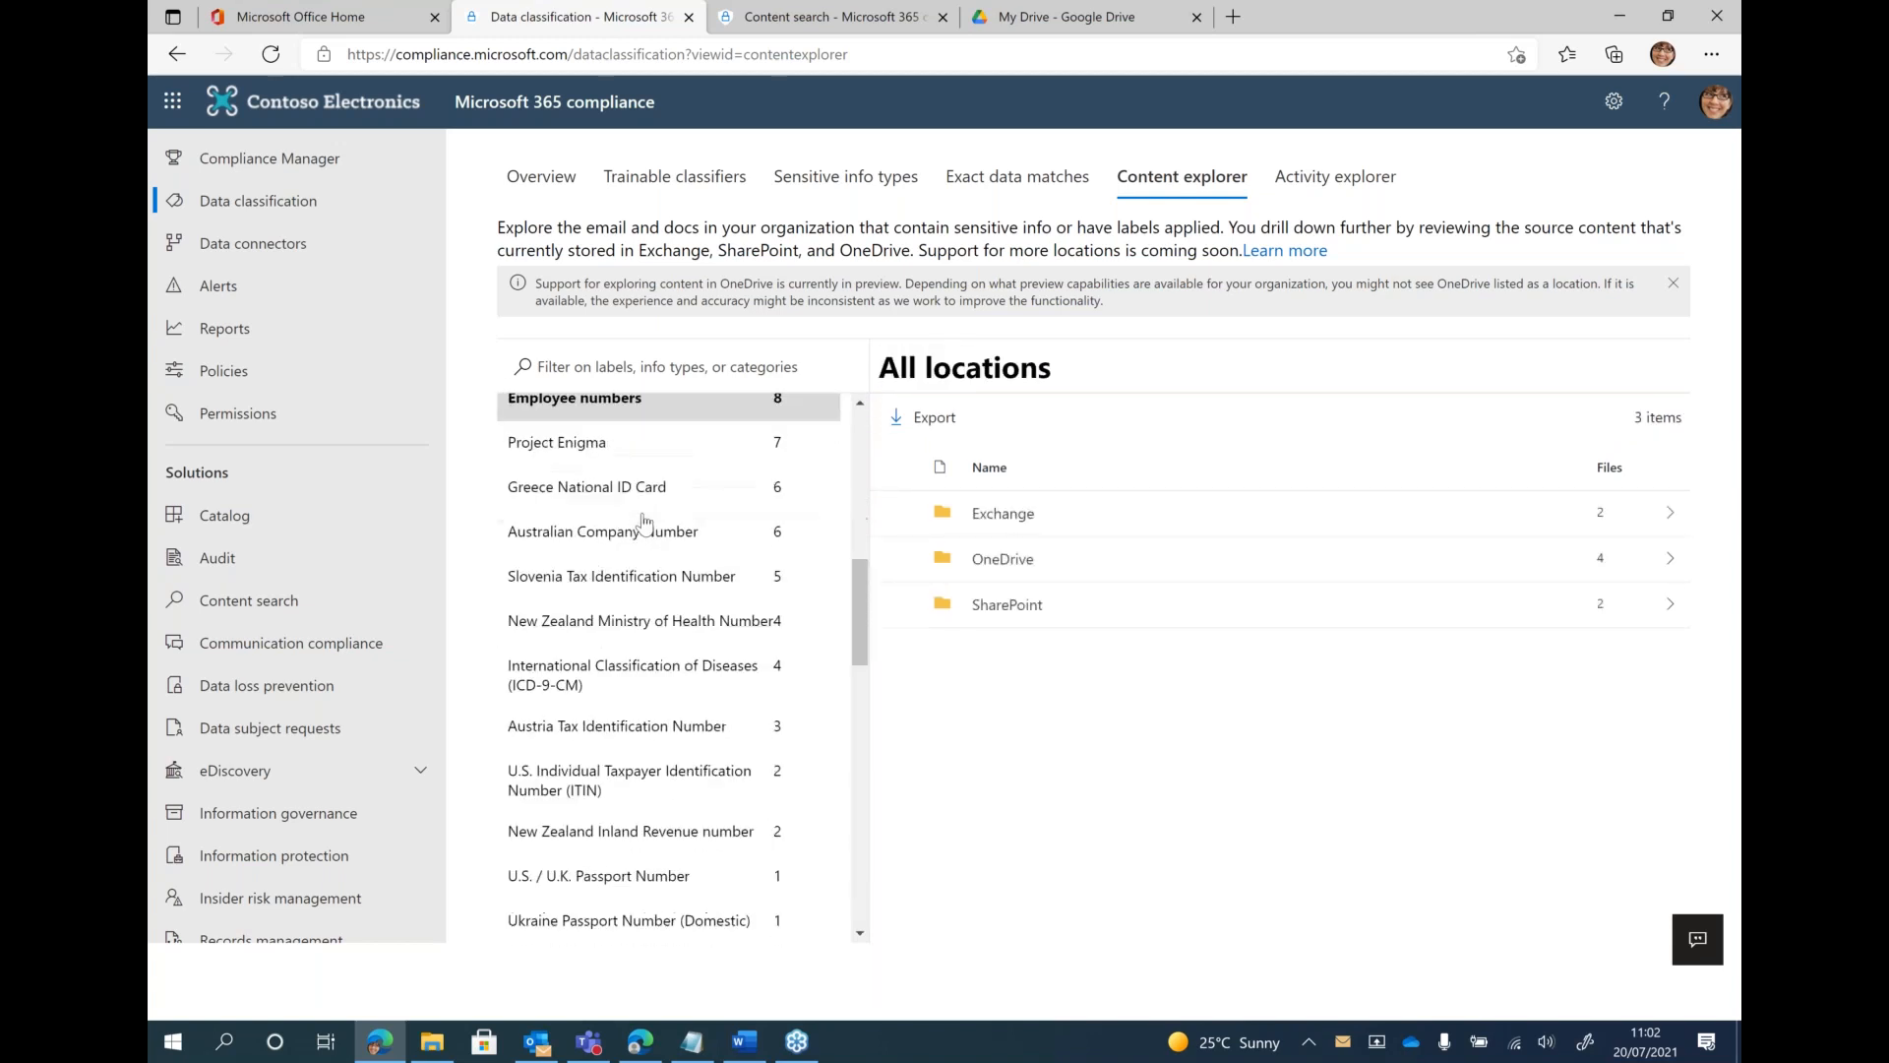
{"action": "scroll", "coordinate": [645, 522], "scroll_direction": "down", "scroll_amount": 12}
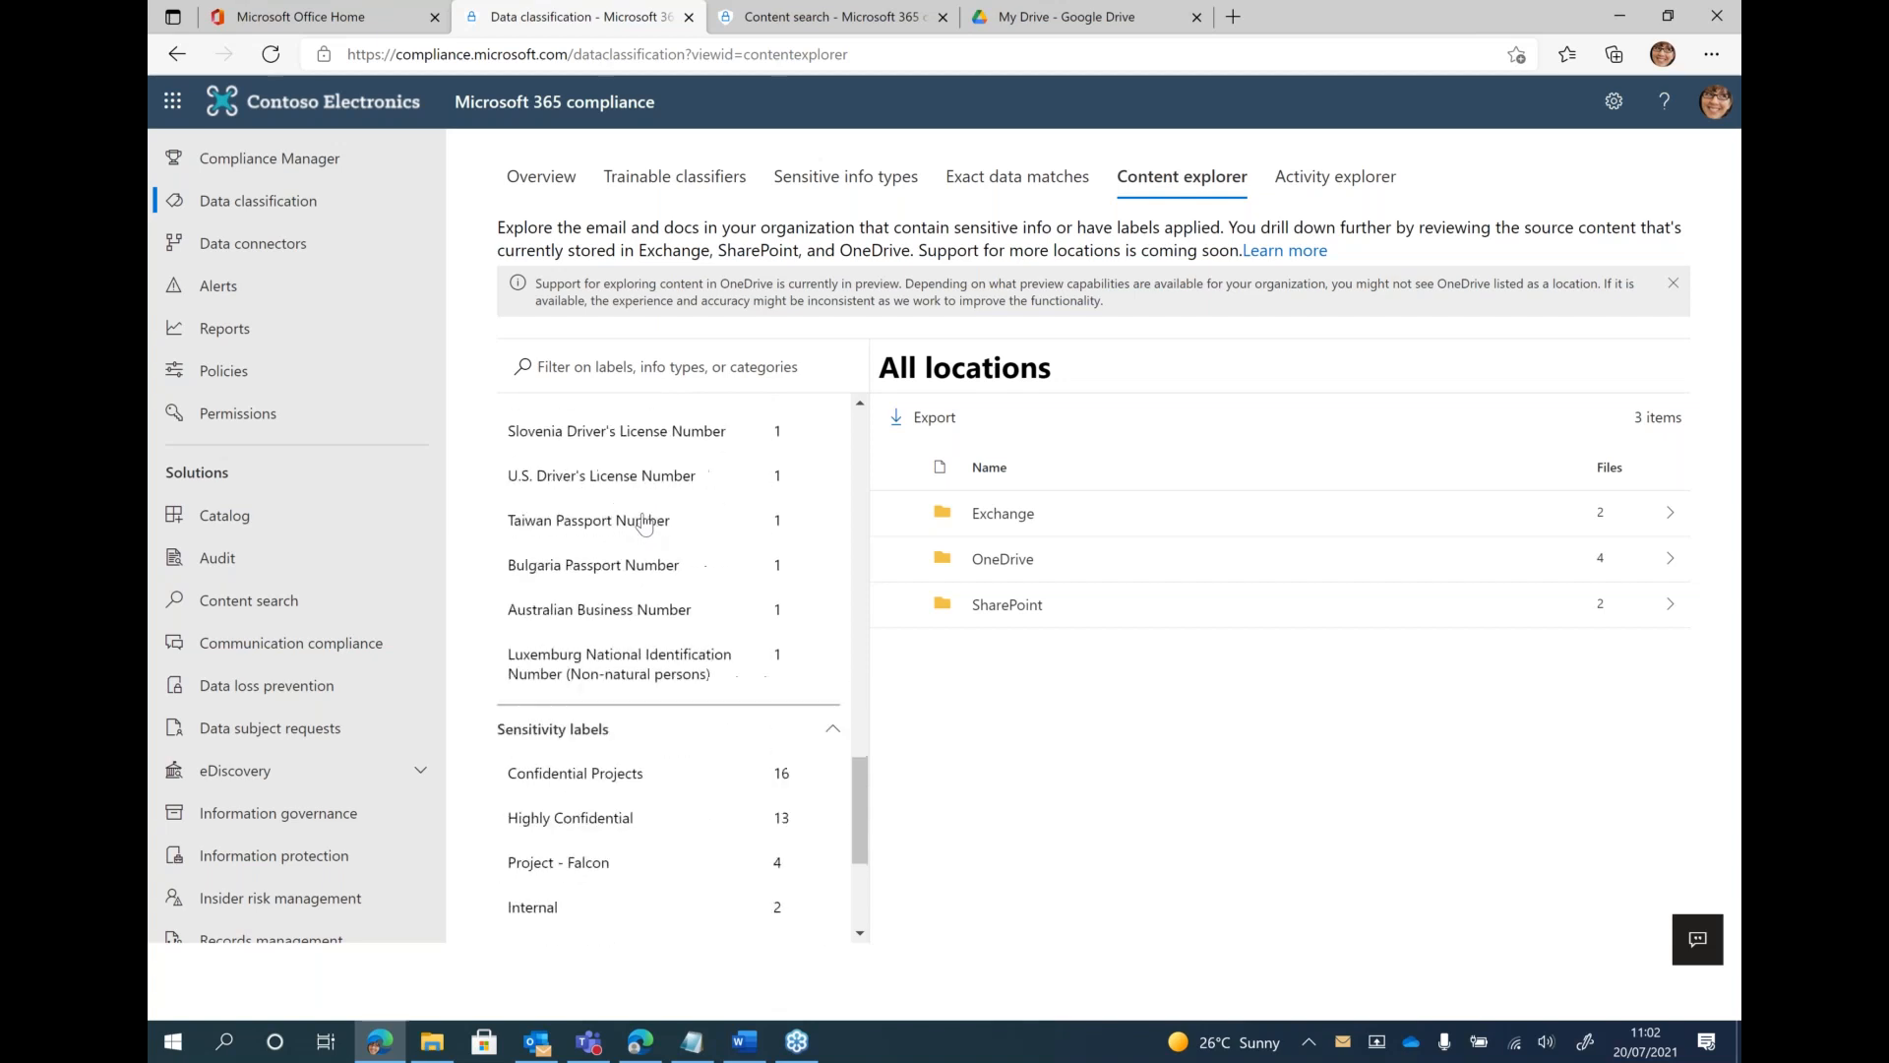
{"action": "scroll", "coordinate": [641, 528], "scroll_direction": "down", "scroll_amount": 2}
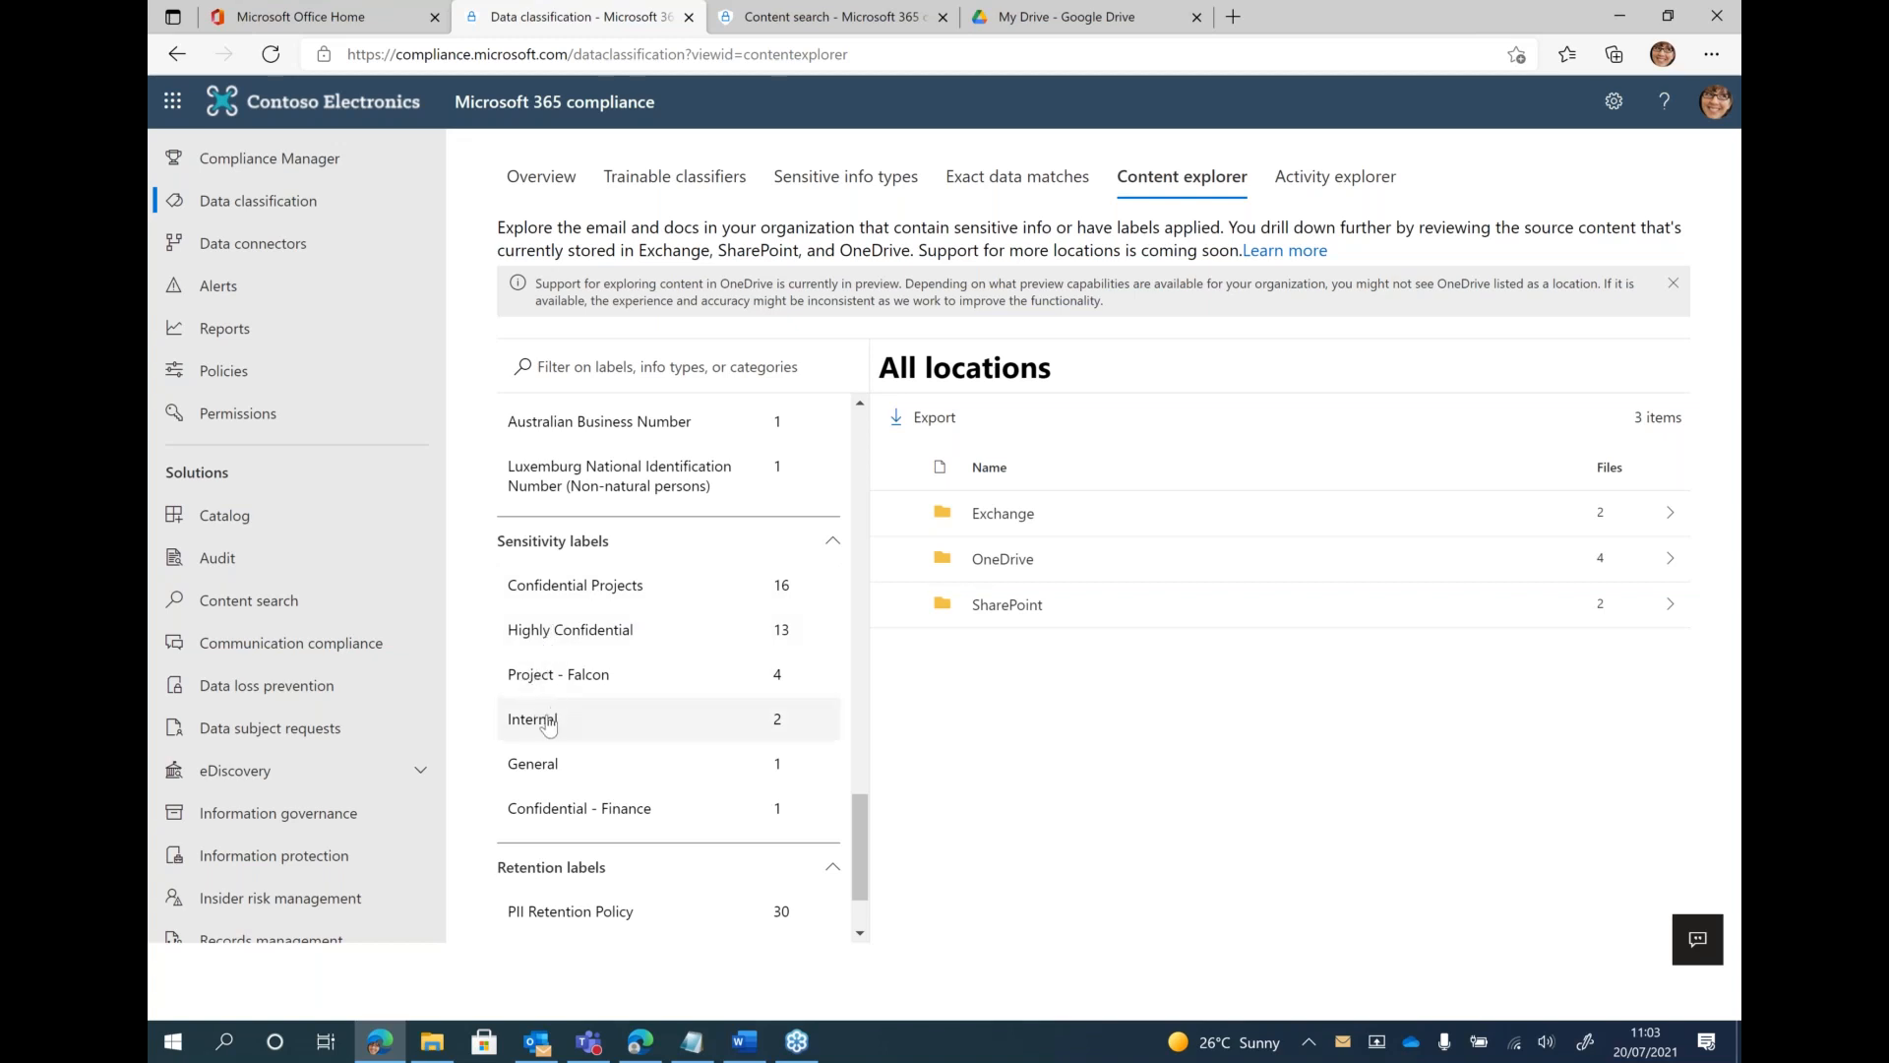
{"action": "left_click", "coordinate": [588, 587]}
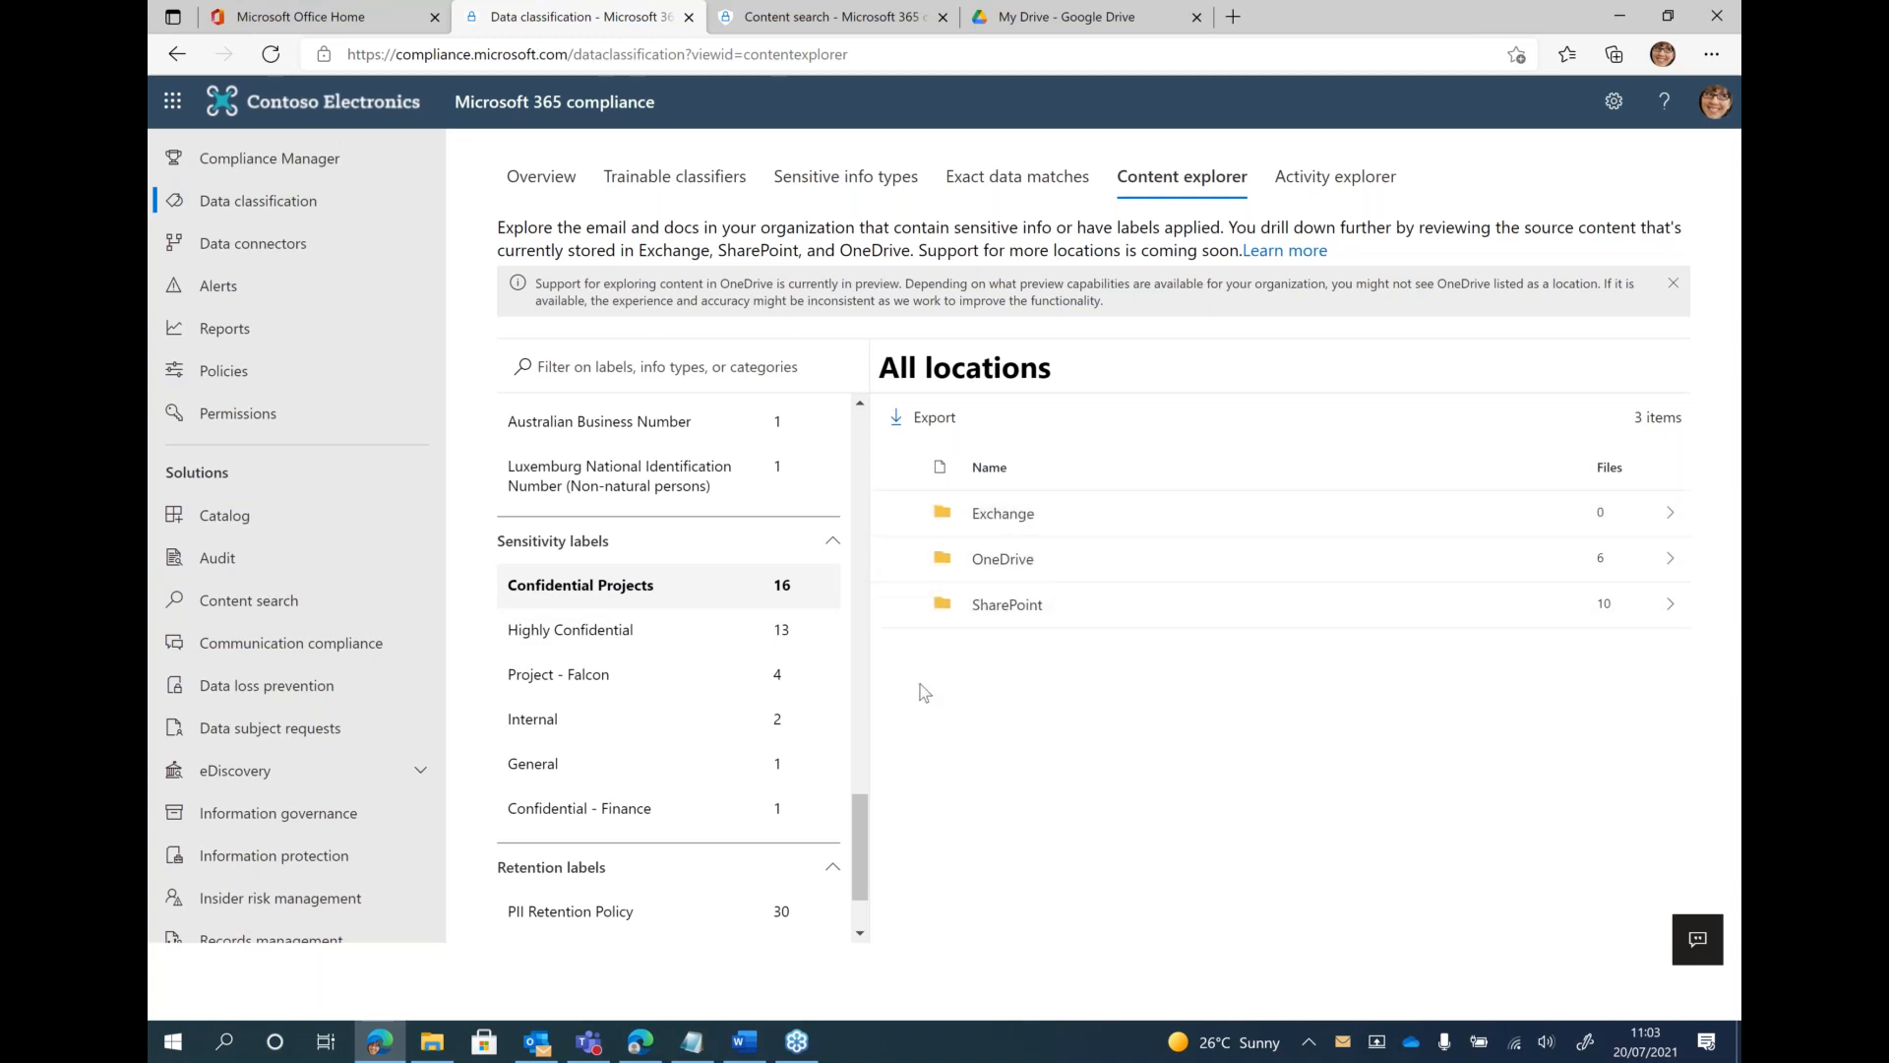
{"action": "left_click", "coordinate": [723, 635]}
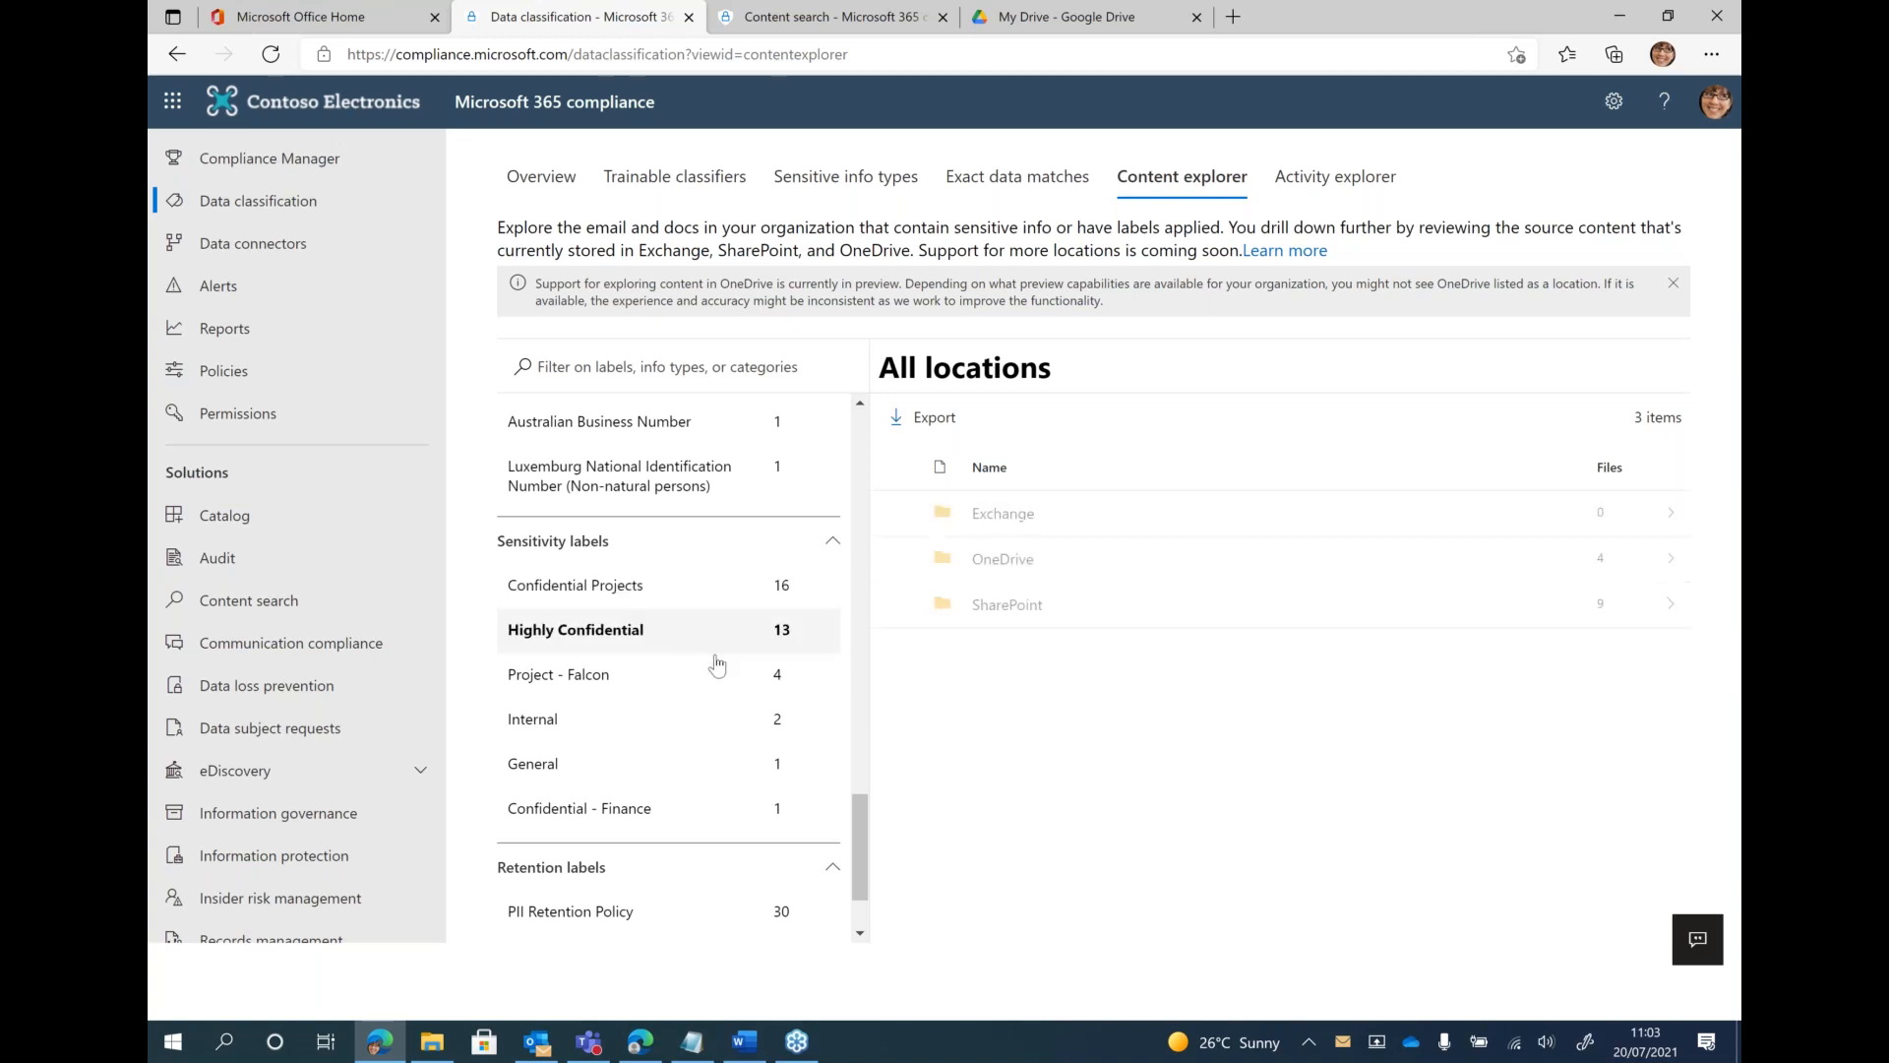
{"action": "left_click", "coordinate": [640, 807]}
{"action": "left_click", "coordinate": [707, 723]}
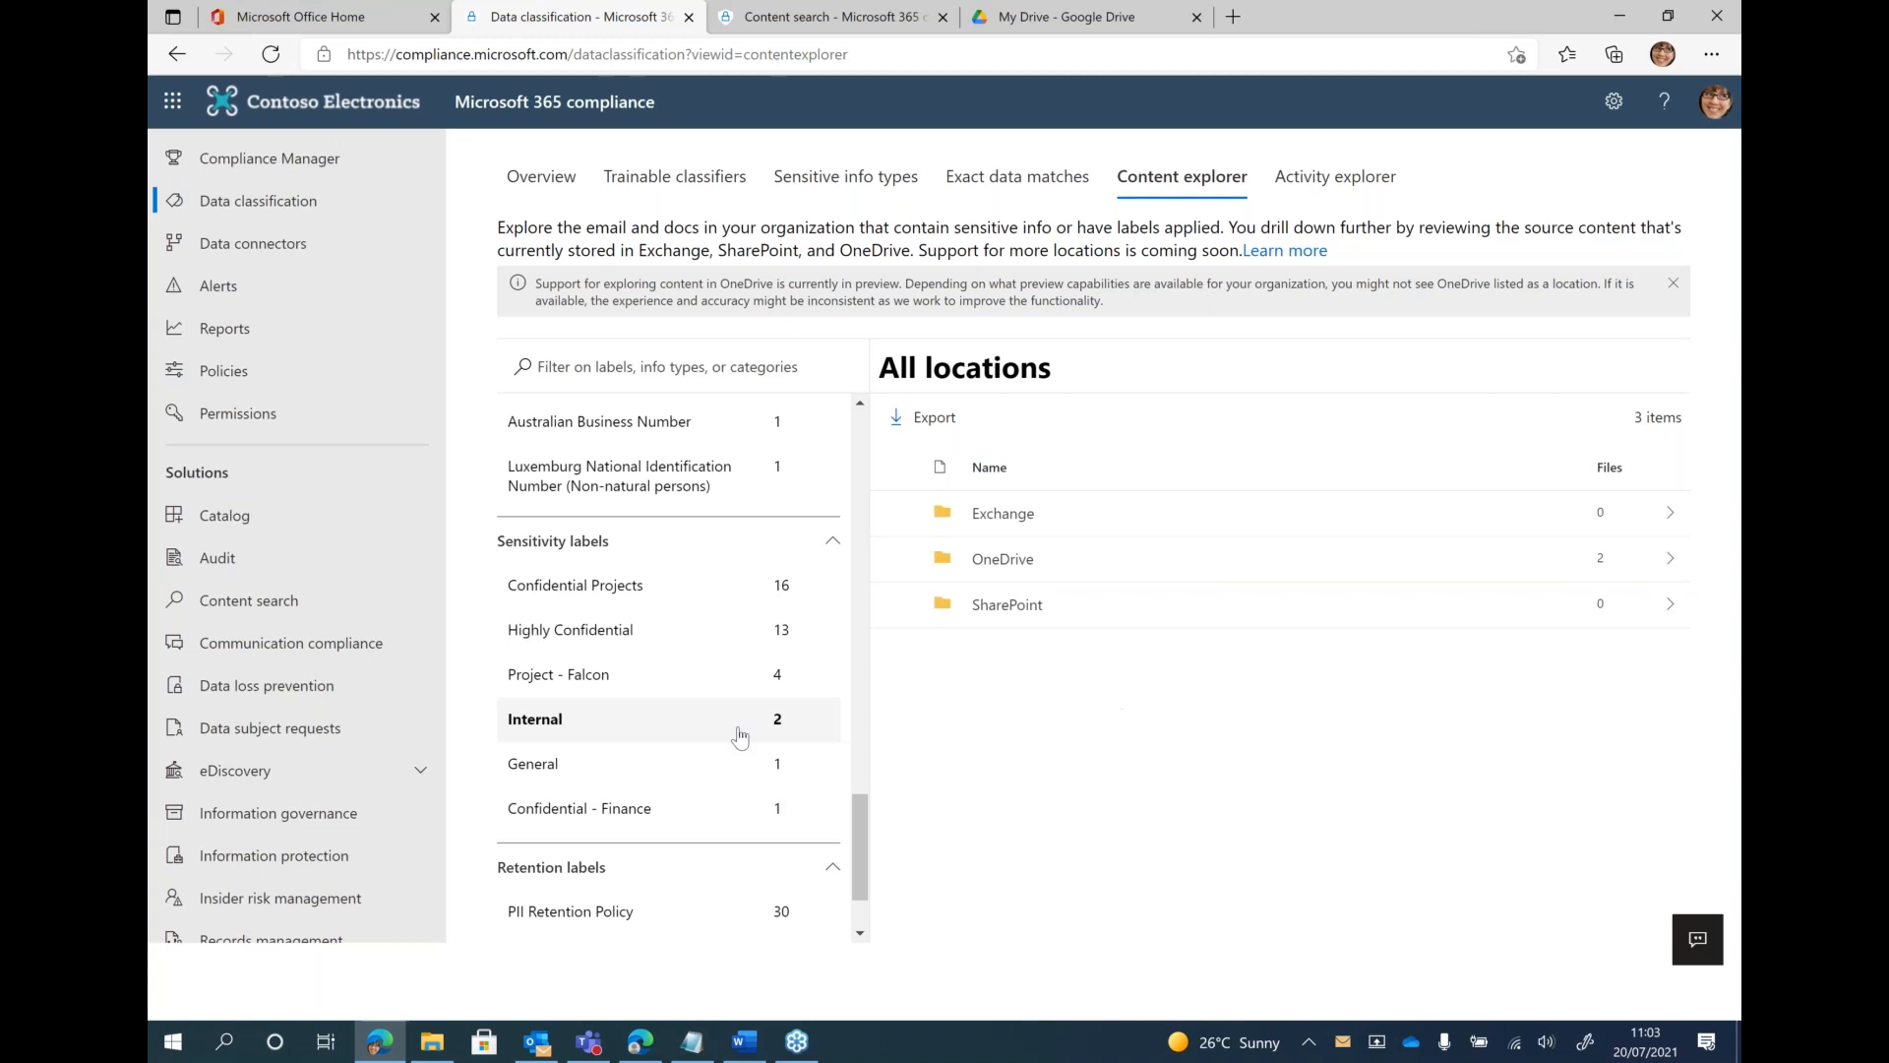
View the content locations for the retention labels PII Retention Policy, Confidential and Employee Data
{"action": "scroll", "coordinate": [721, 751], "scroll_direction": "down", "scroll_amount": 1}
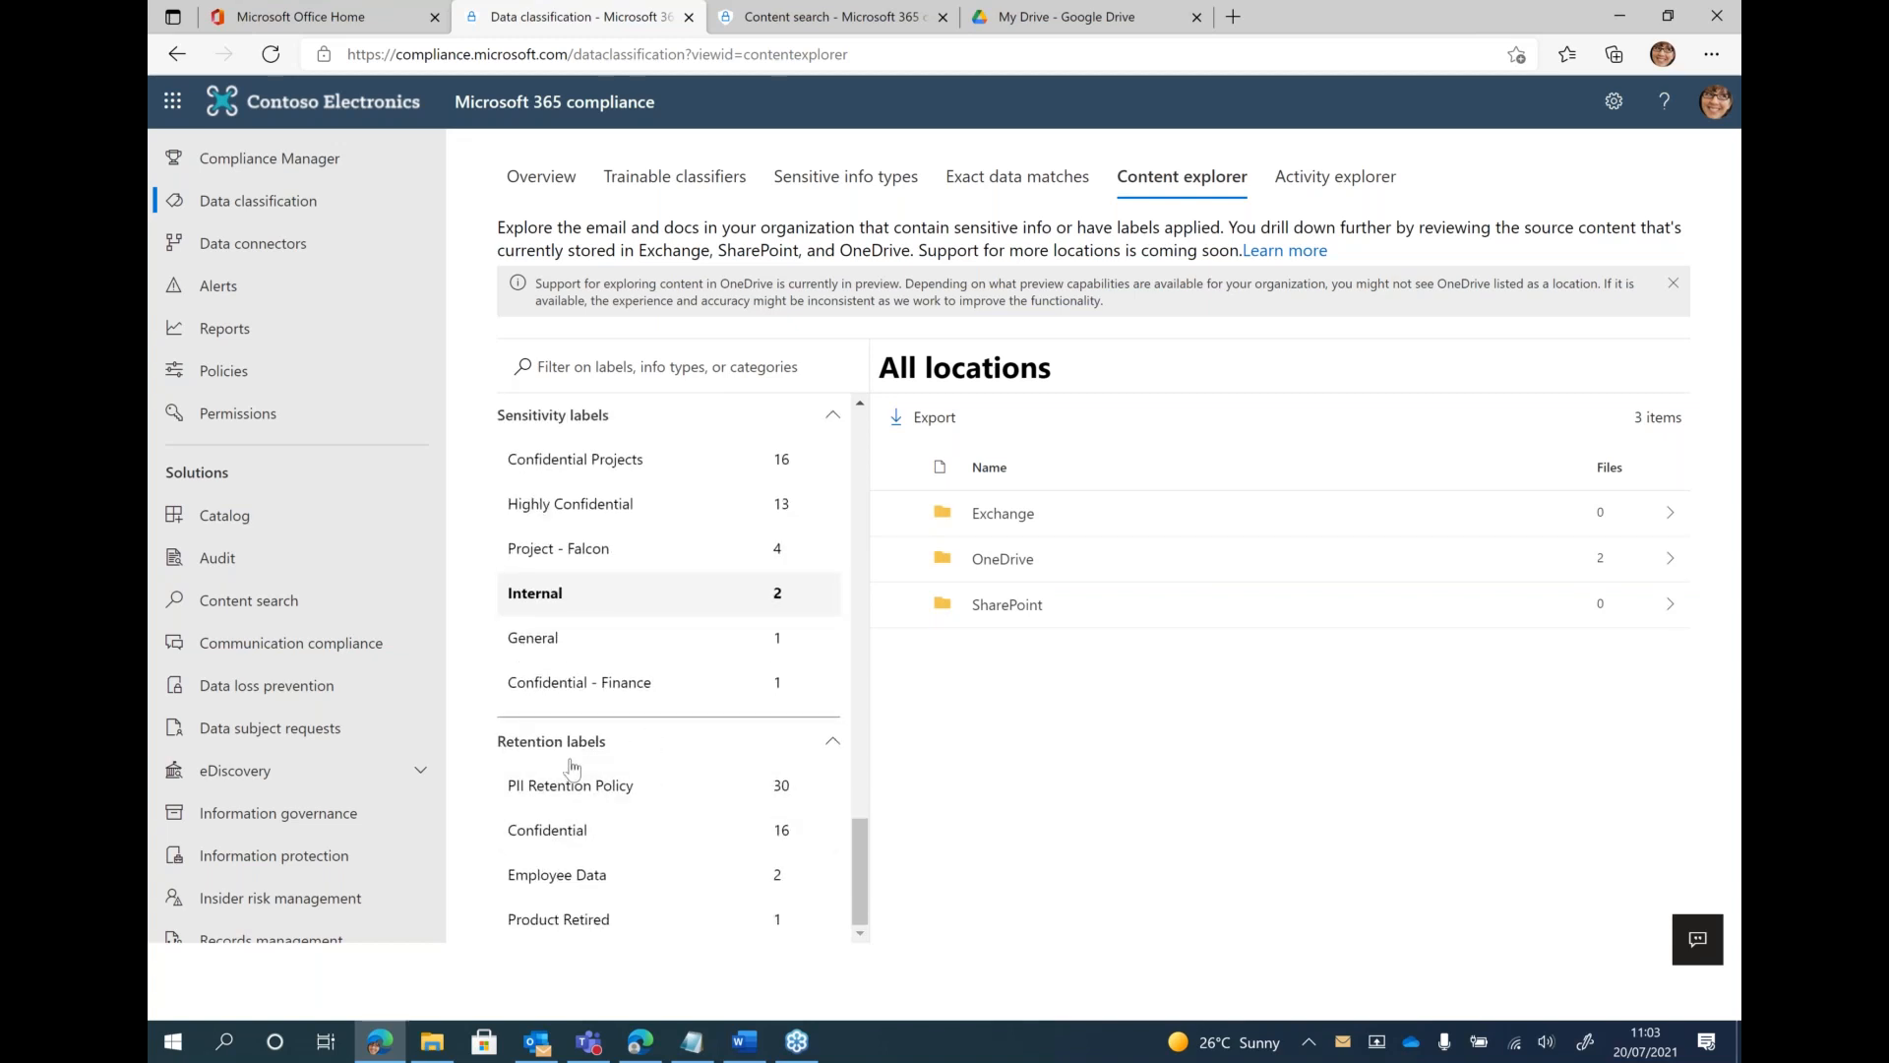
{"action": "left_click", "coordinate": [548, 800]}
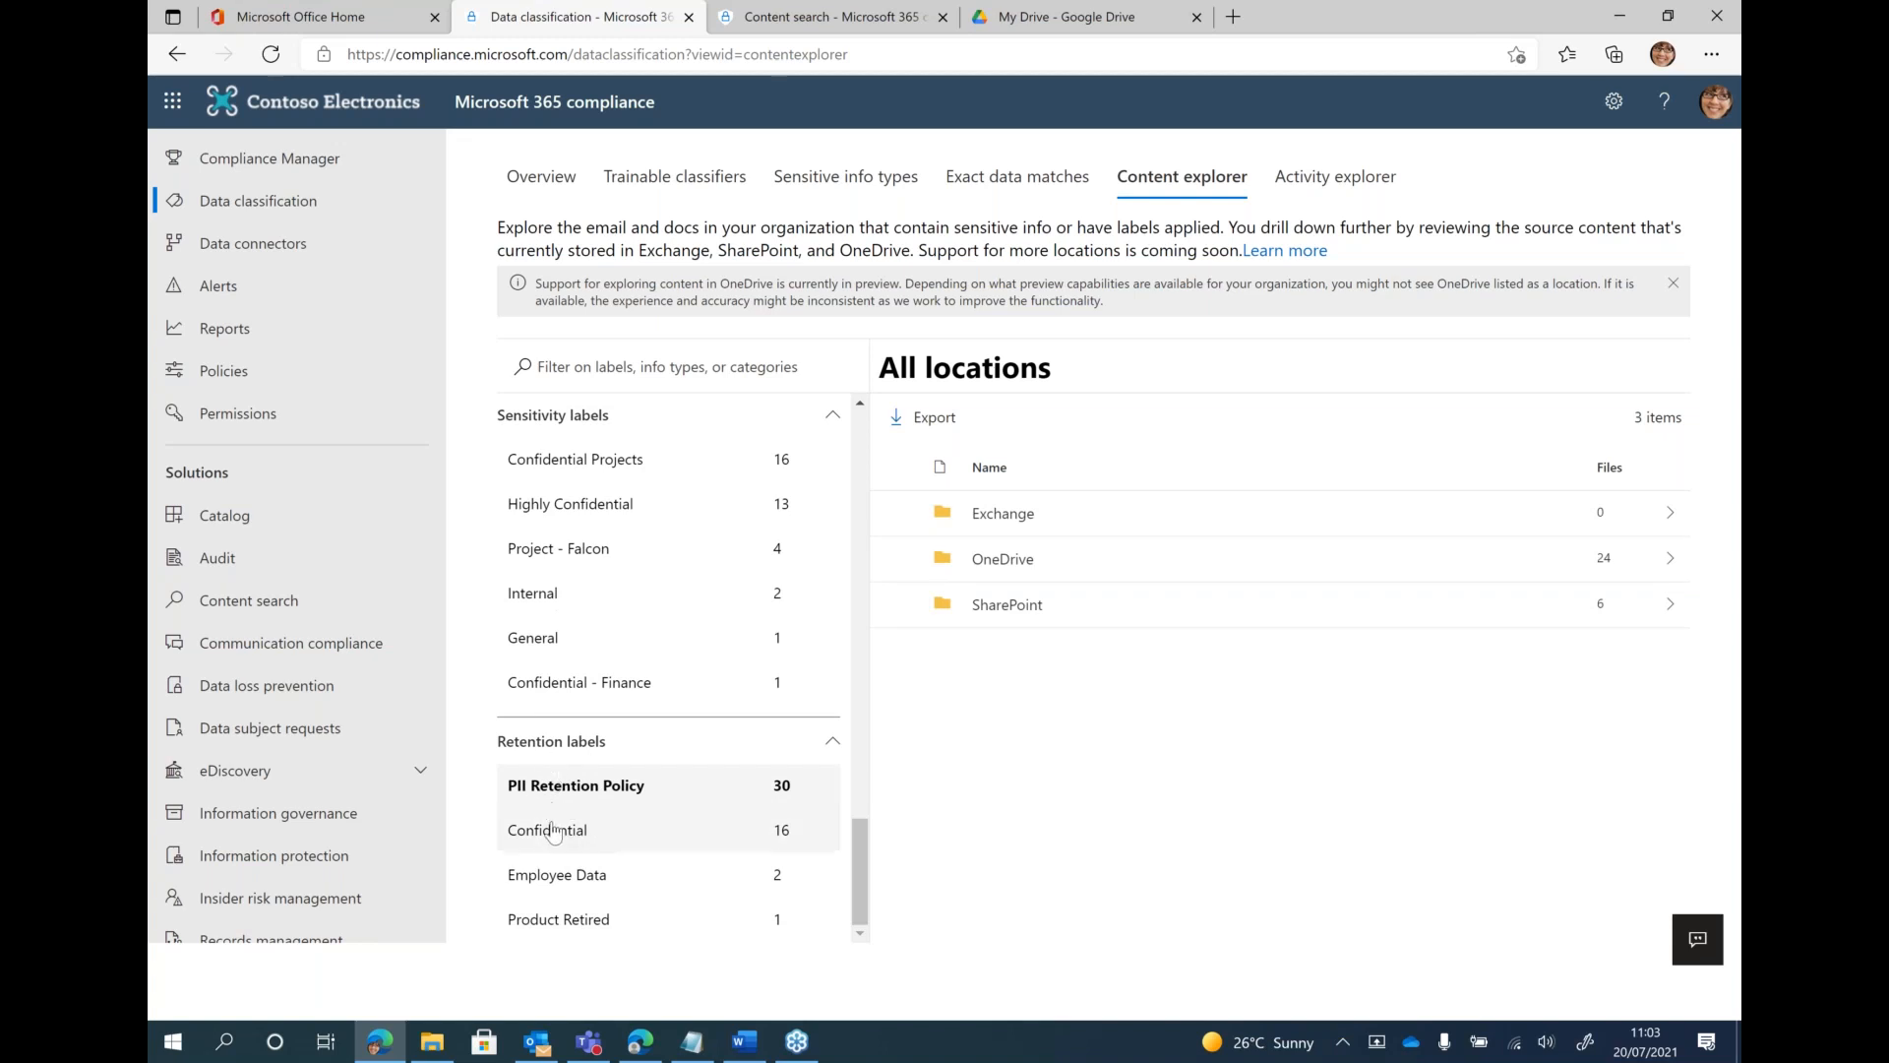
{"action": "left_click", "coordinate": [553, 832]}
{"action": "left_click", "coordinate": [599, 876]}
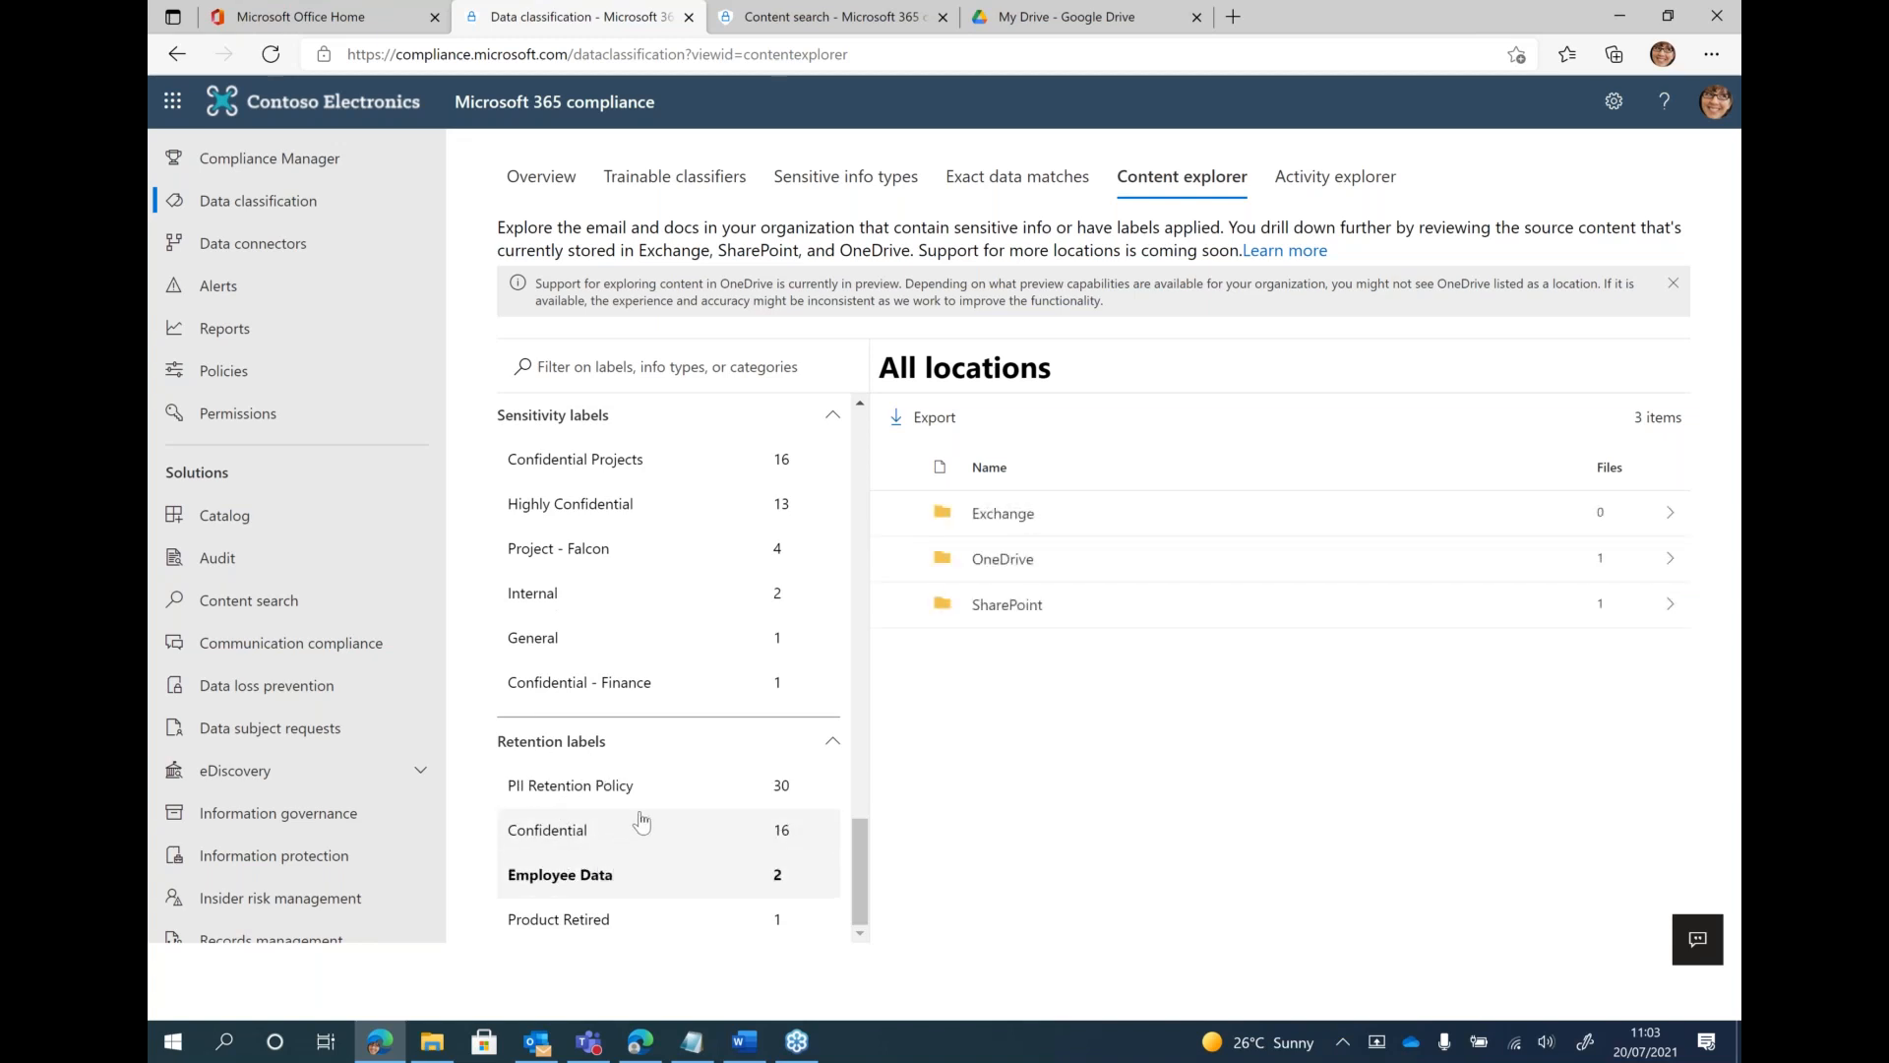
{"action": "scroll", "coordinate": [642, 822], "scroll_direction": "up", "scroll_amount": 20}
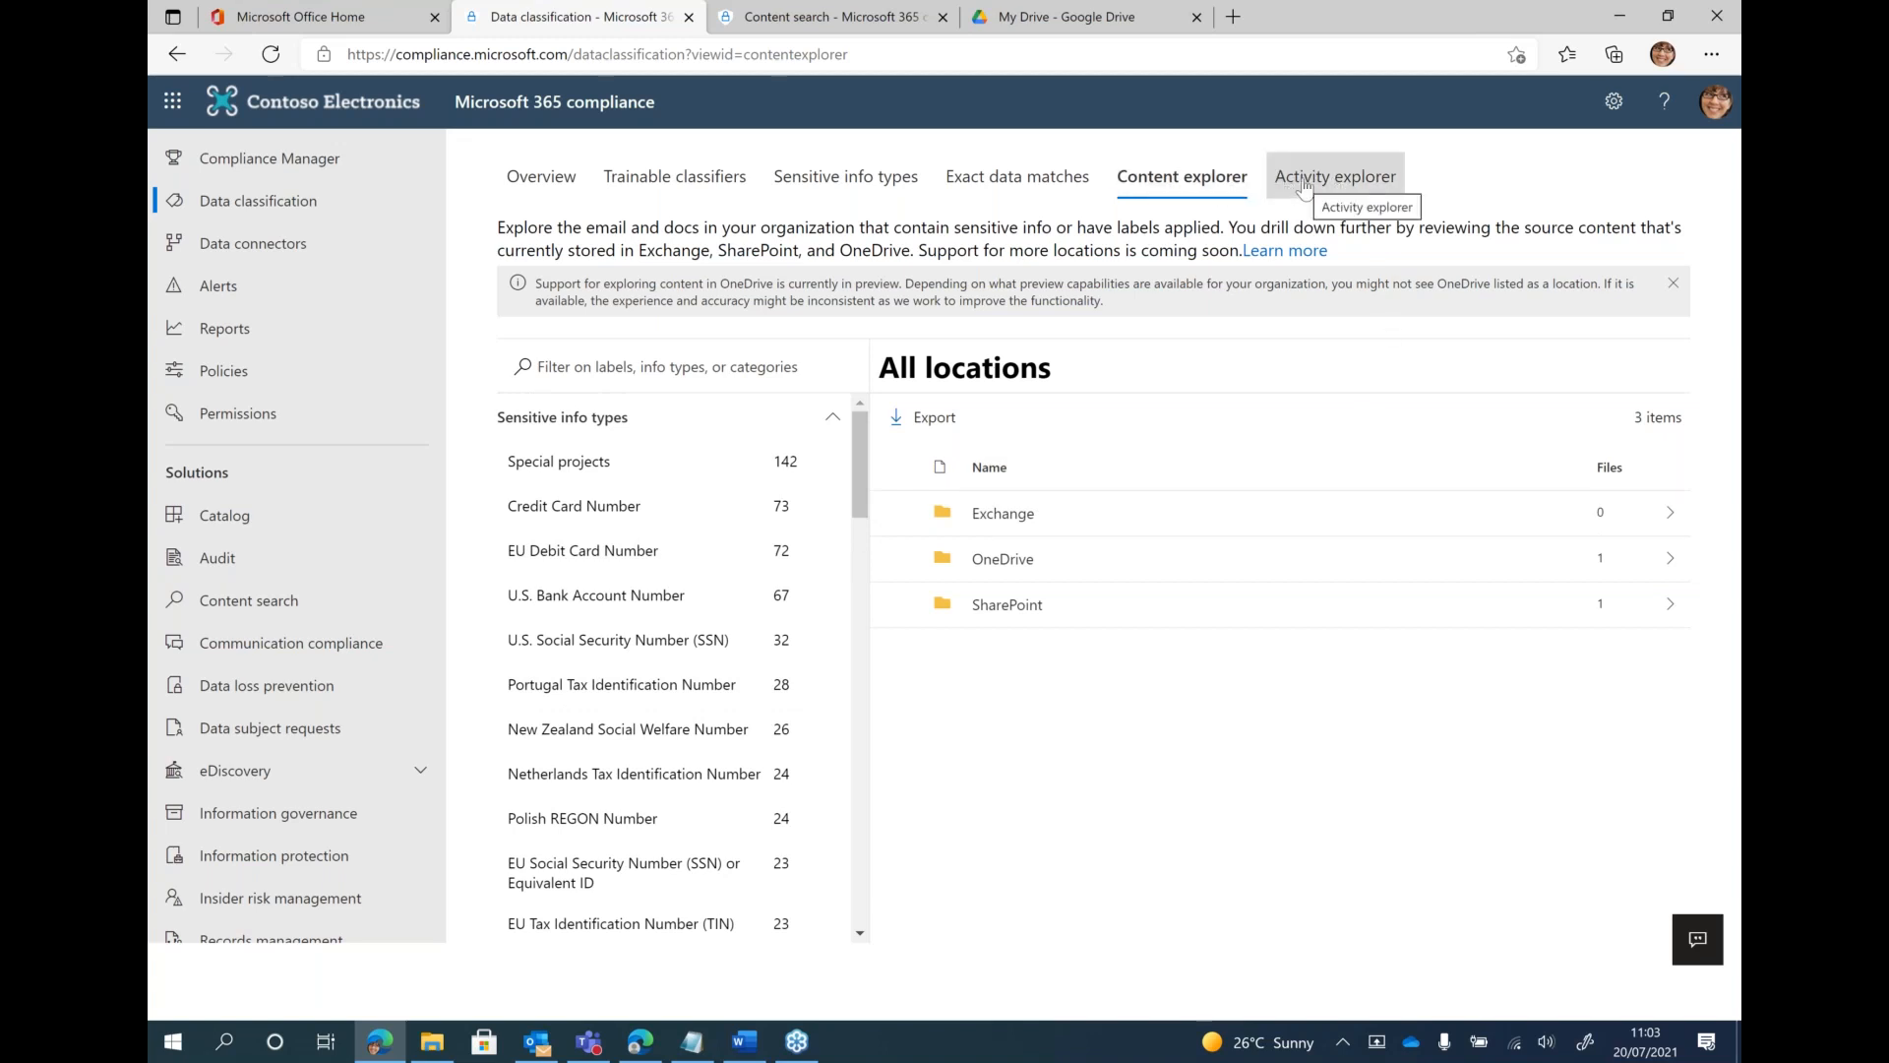
Open Activity explorer and look over the activity chart and the list of recorded activities
{"action": "left_click", "coordinate": [1338, 189]}
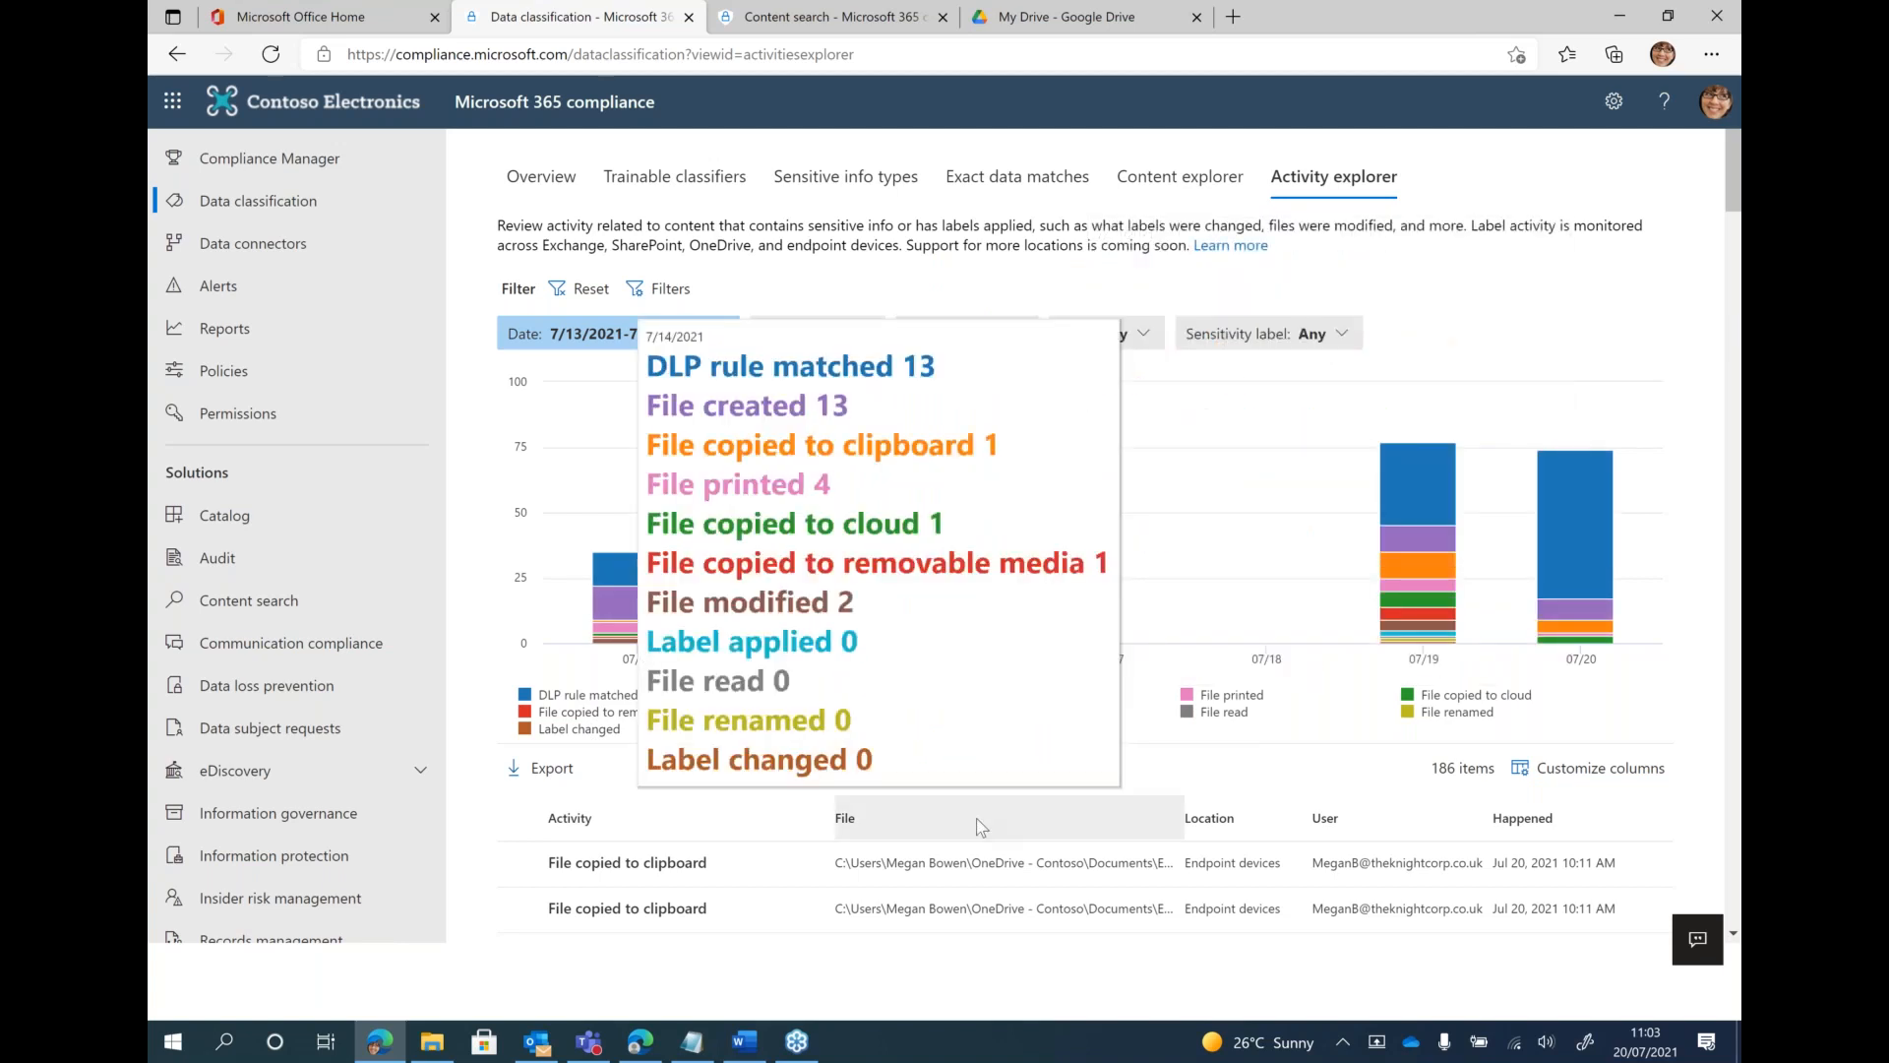
{"action": "scroll", "coordinate": [976, 817], "scroll_direction": "down", "scroll_amount": 5}
{"action": "scroll", "coordinate": [1094, 730], "scroll_direction": "down", "scroll_amount": 3}
{"action": "scroll", "coordinate": [1071, 843], "scroll_direction": "up", "scroll_amount": 8}
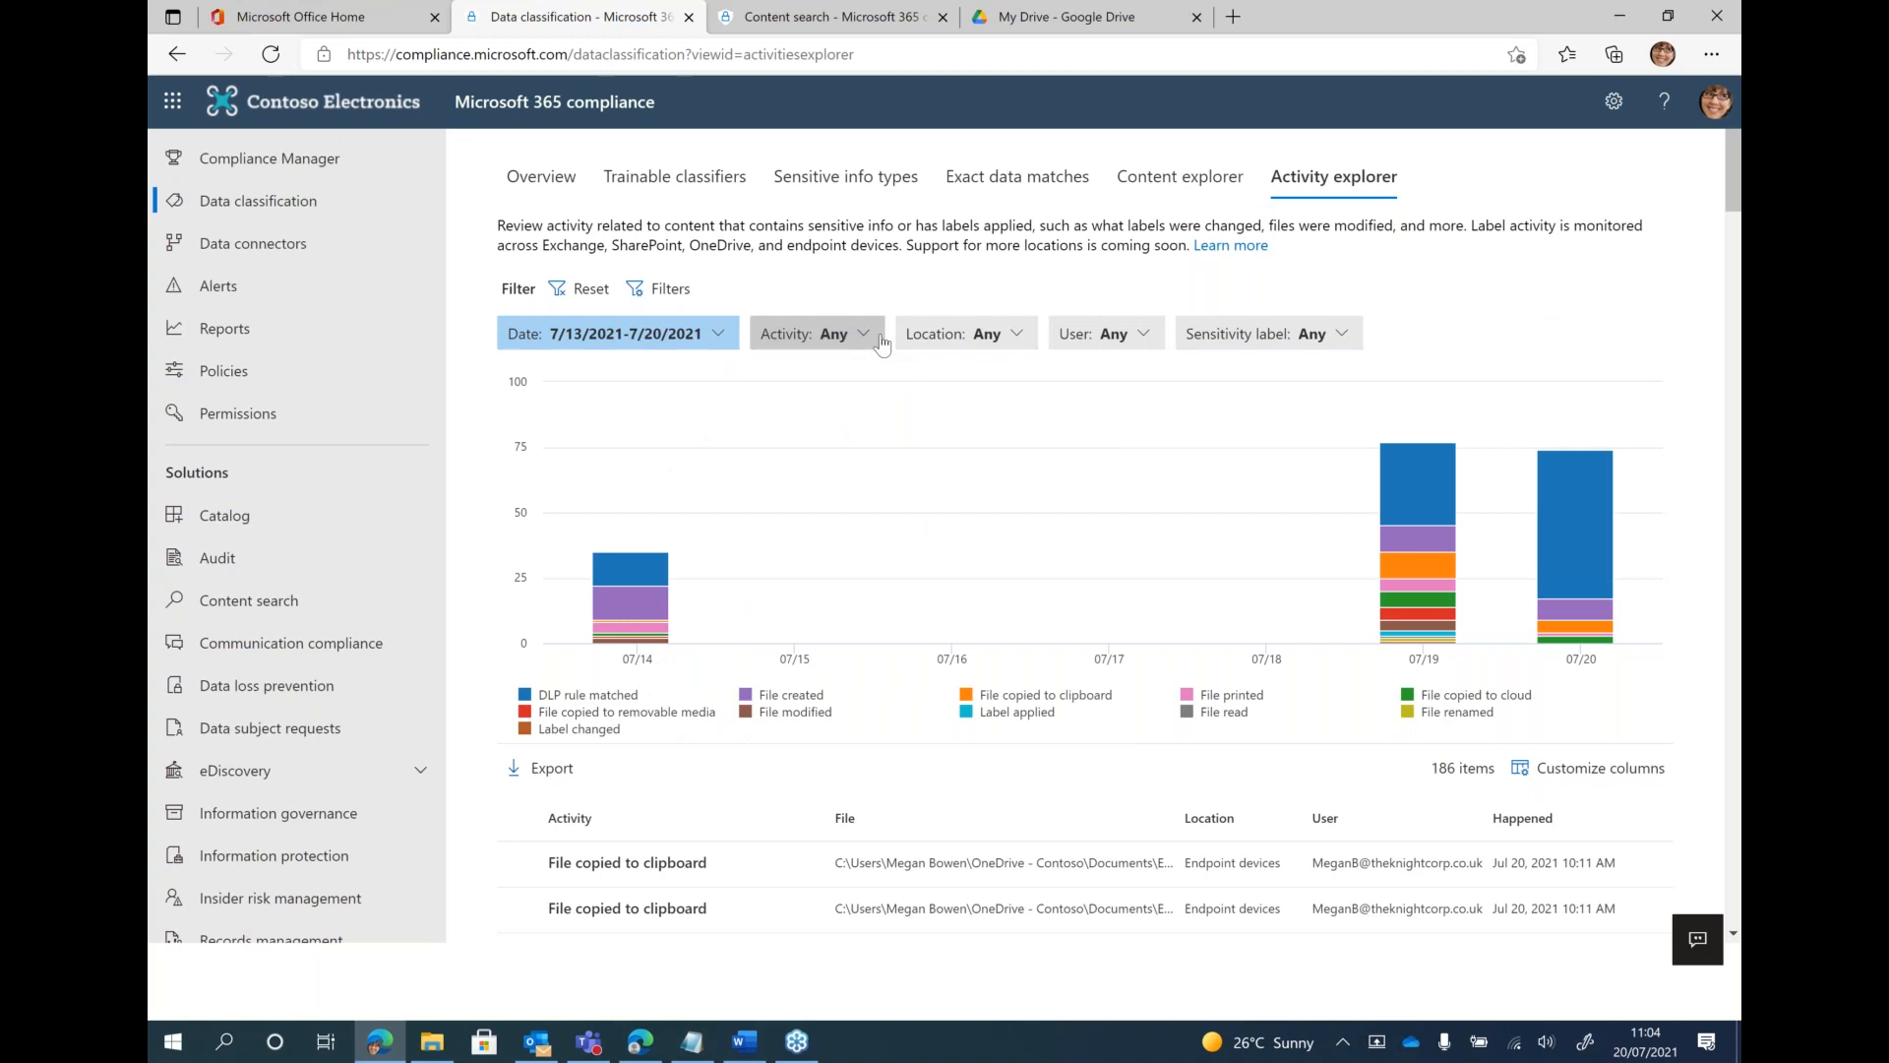
Filter the activities to the Endpoint devices location, also checking the available activity, user and sensitivity label filters
{"action": "left_click", "coordinate": [831, 336]}
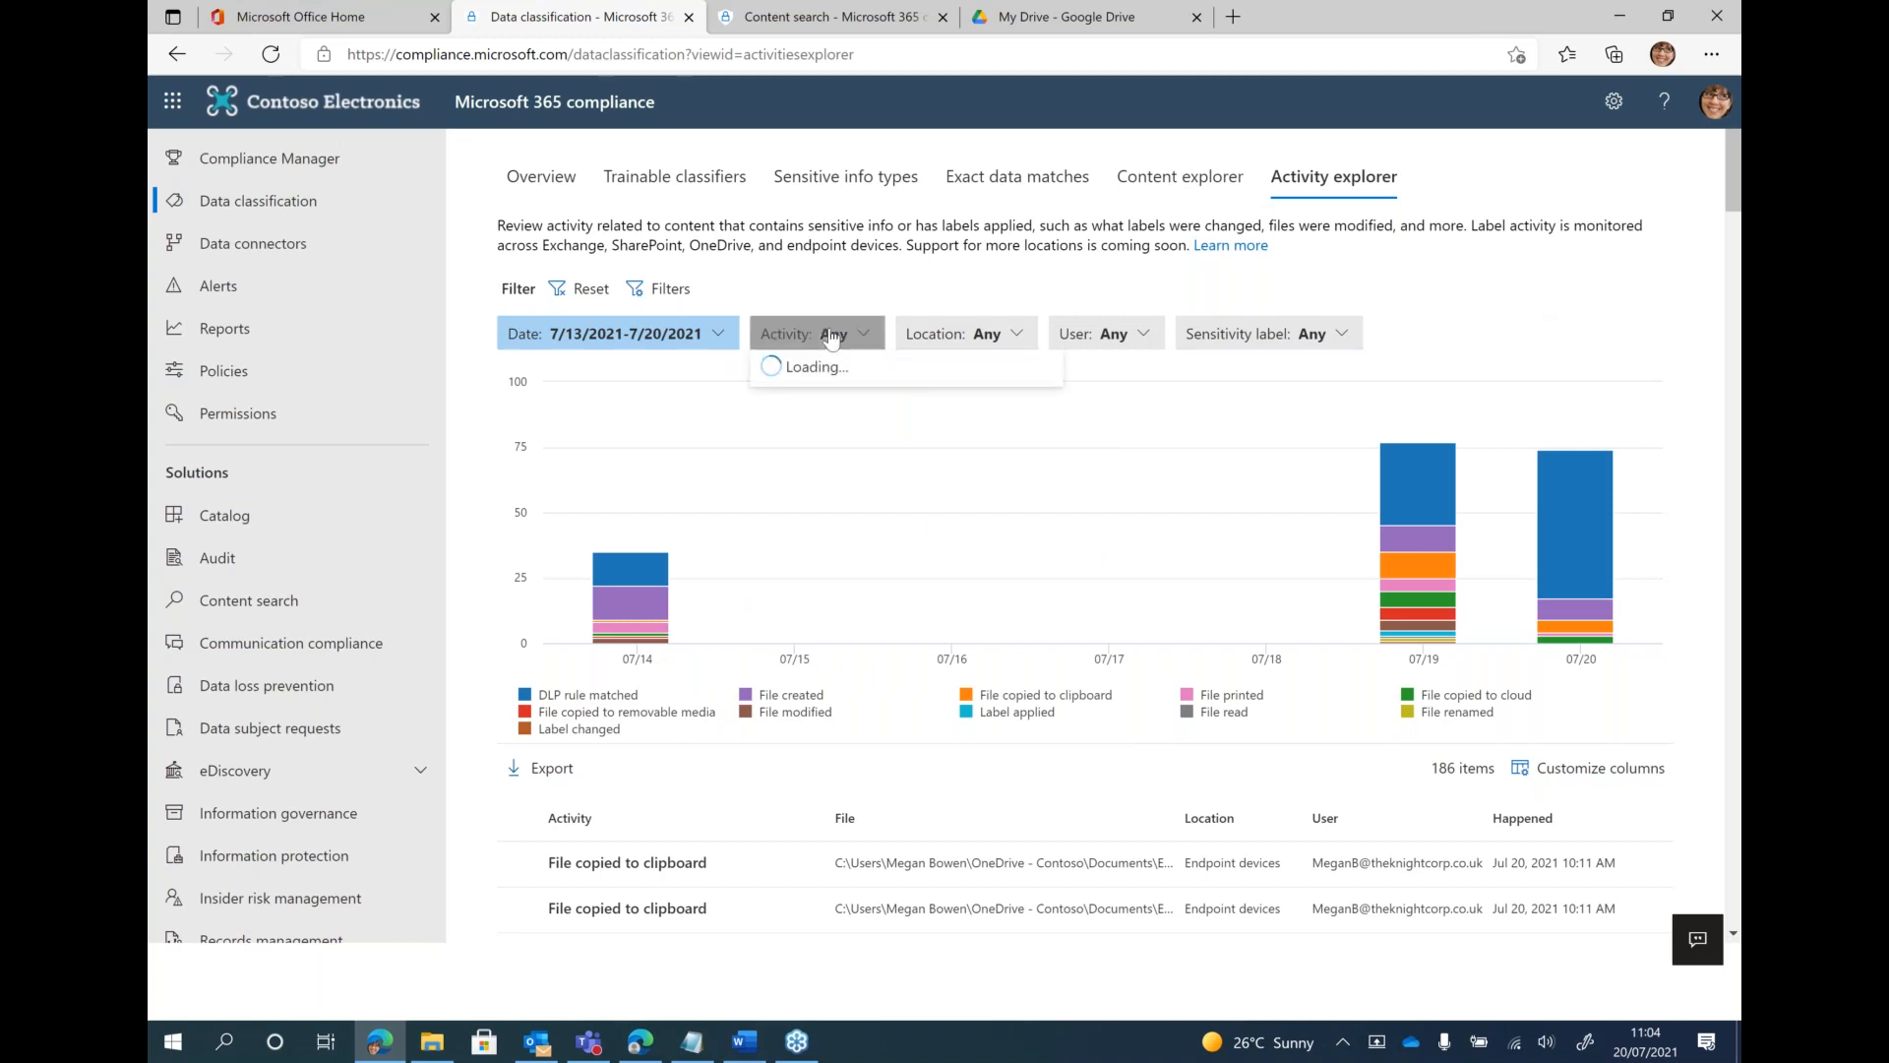
{"action": "left_click", "coordinate": [850, 638]}
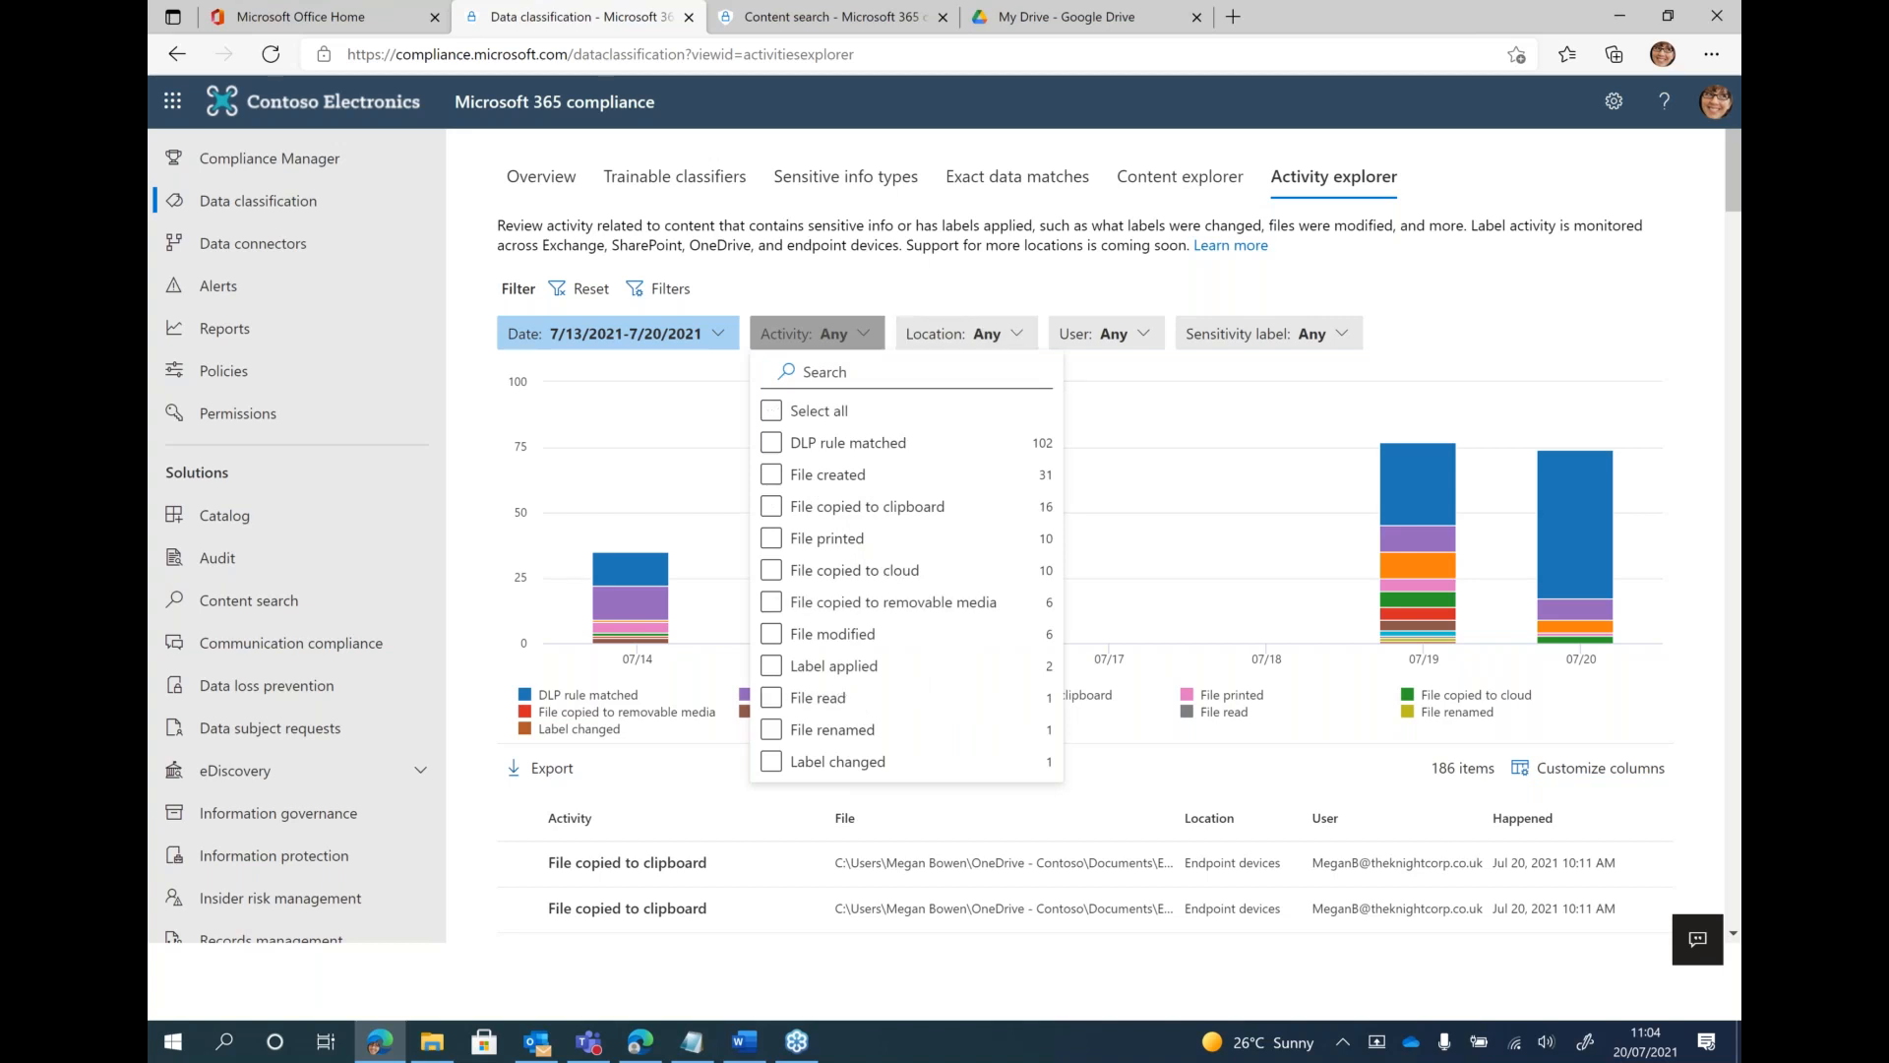
{"action": "left_click", "coordinate": [979, 334]}
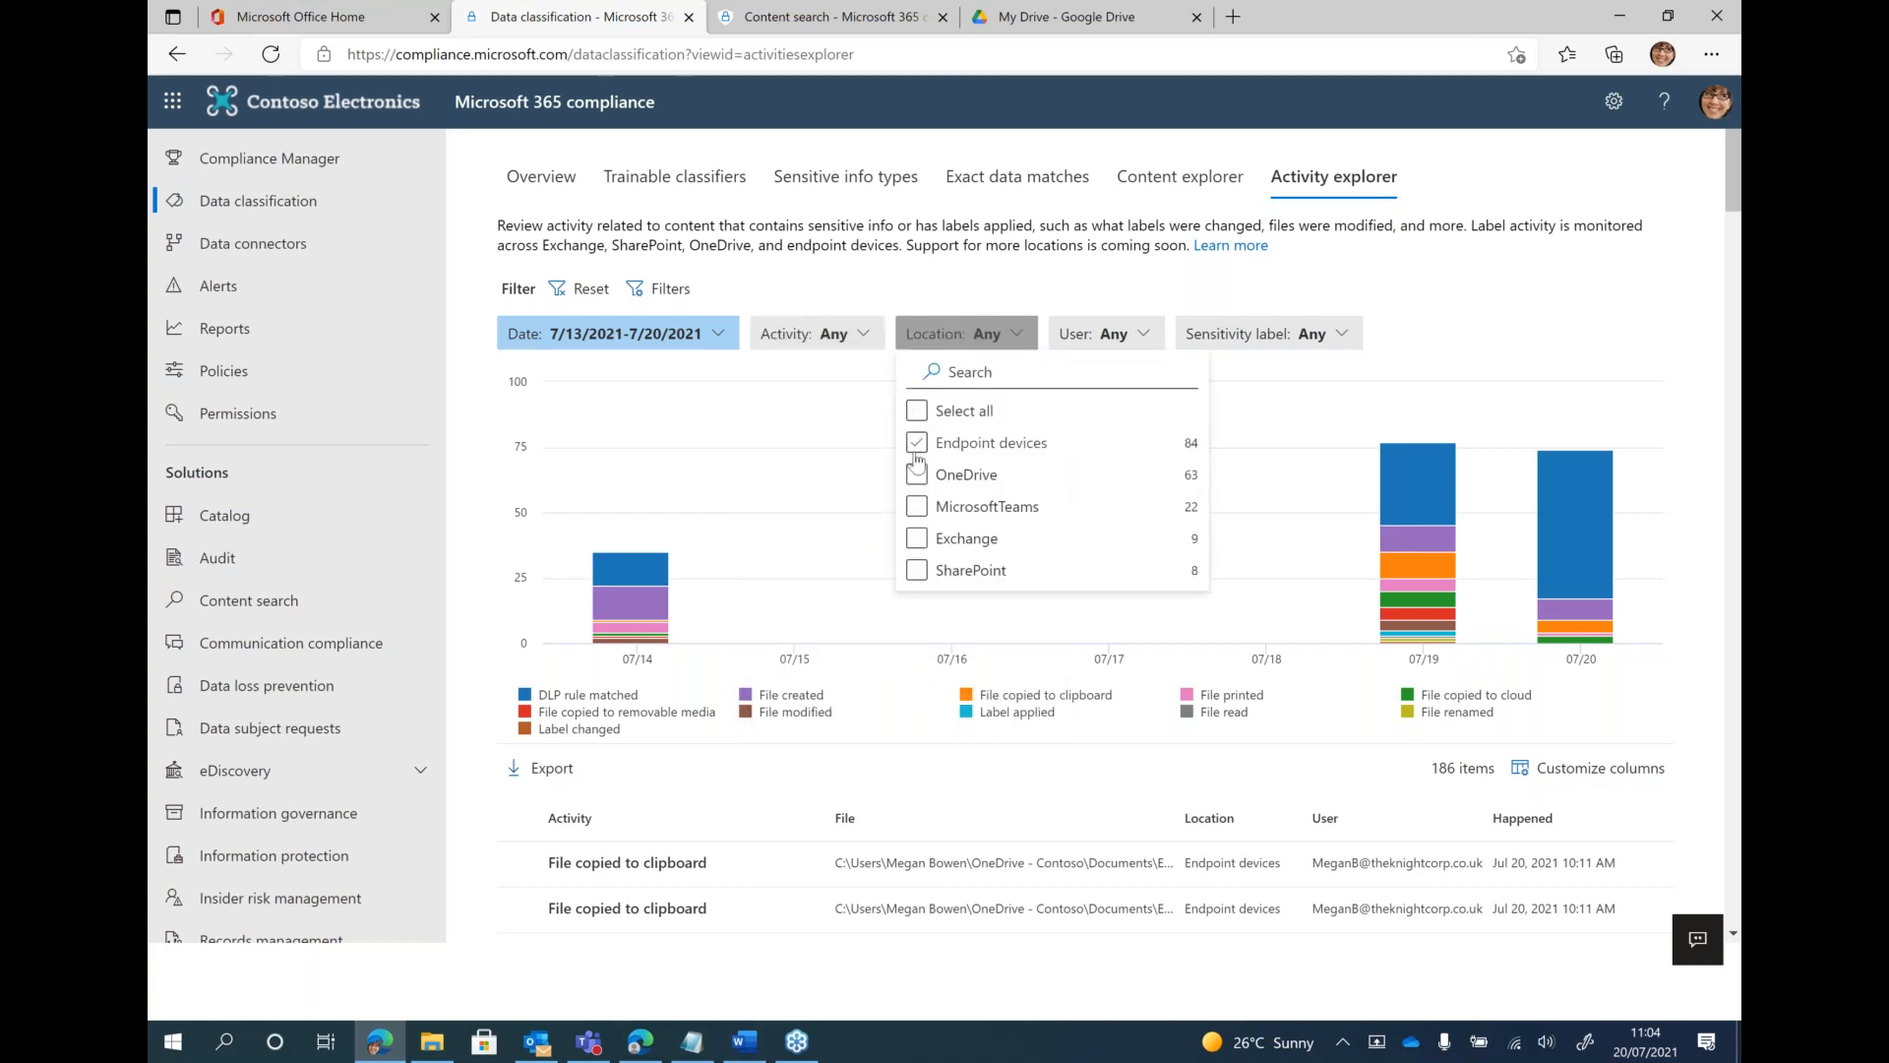
{"action": "left_click", "coordinate": [917, 445]}
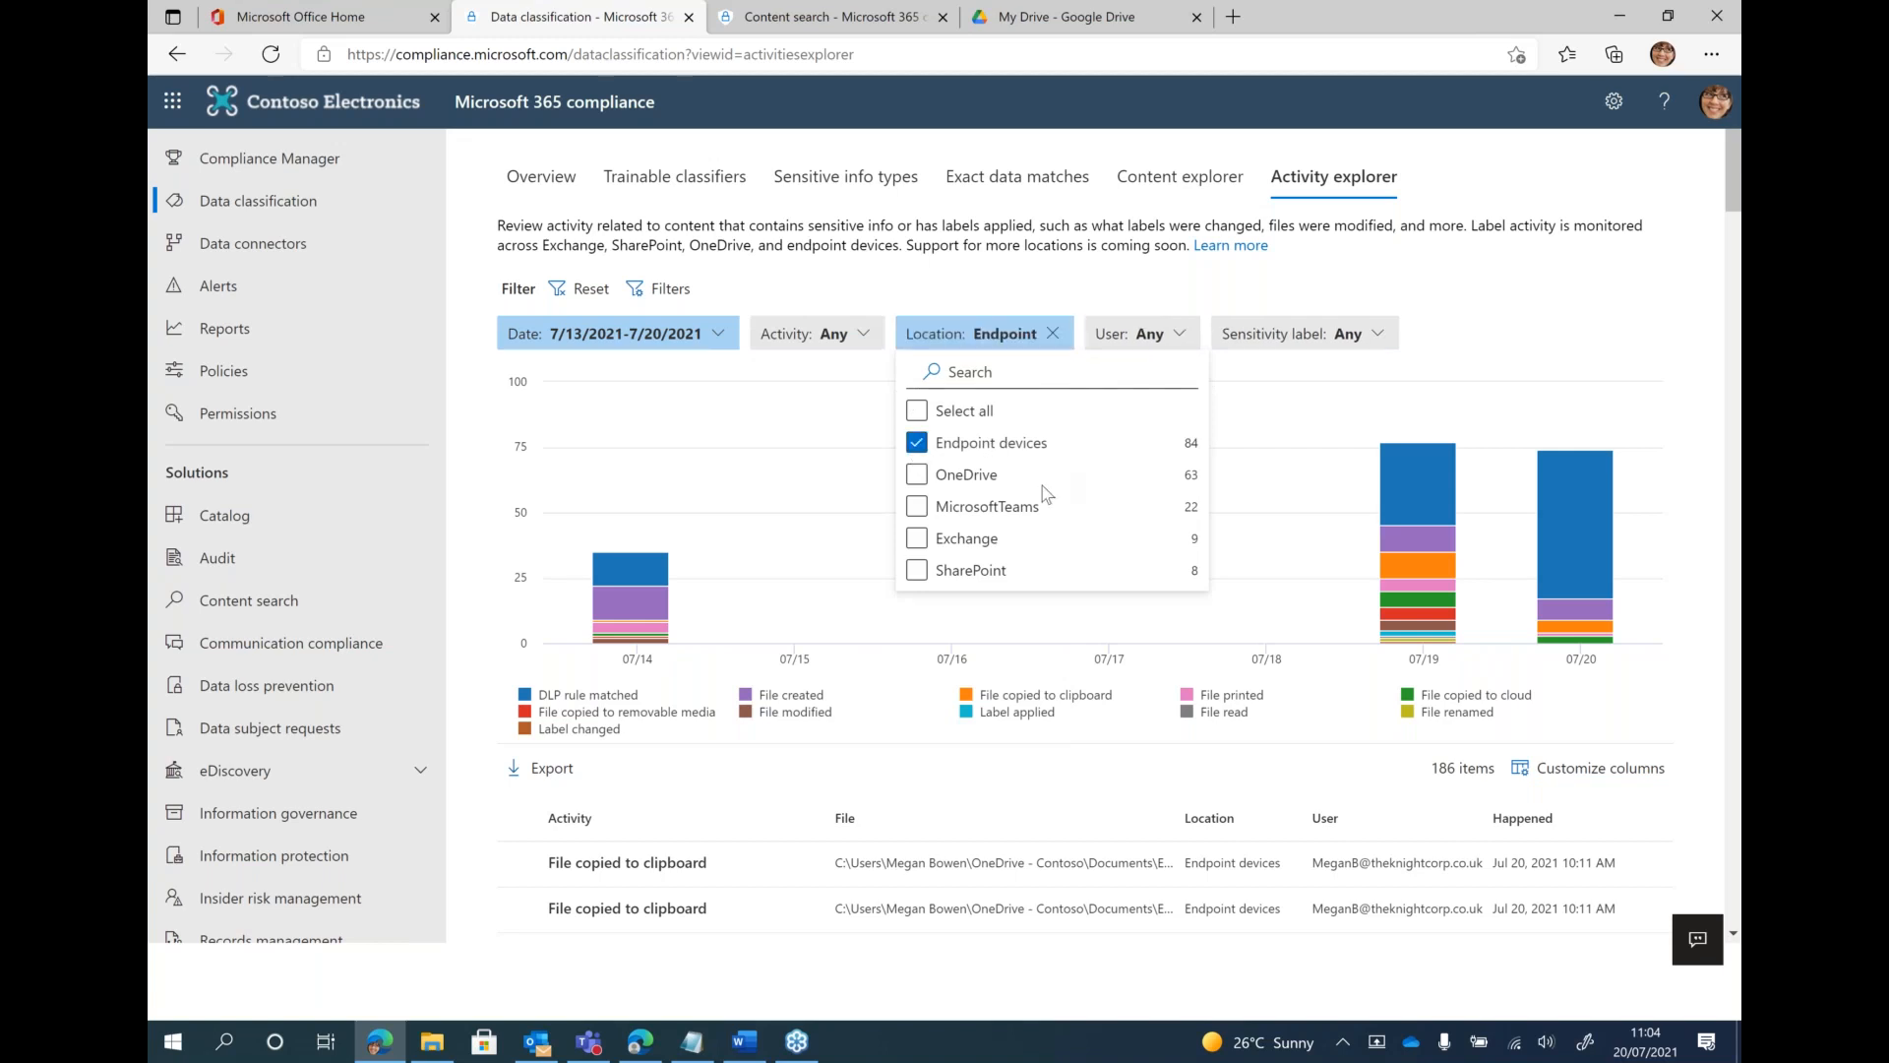
{"action": "left_click", "coordinate": [1168, 343]}
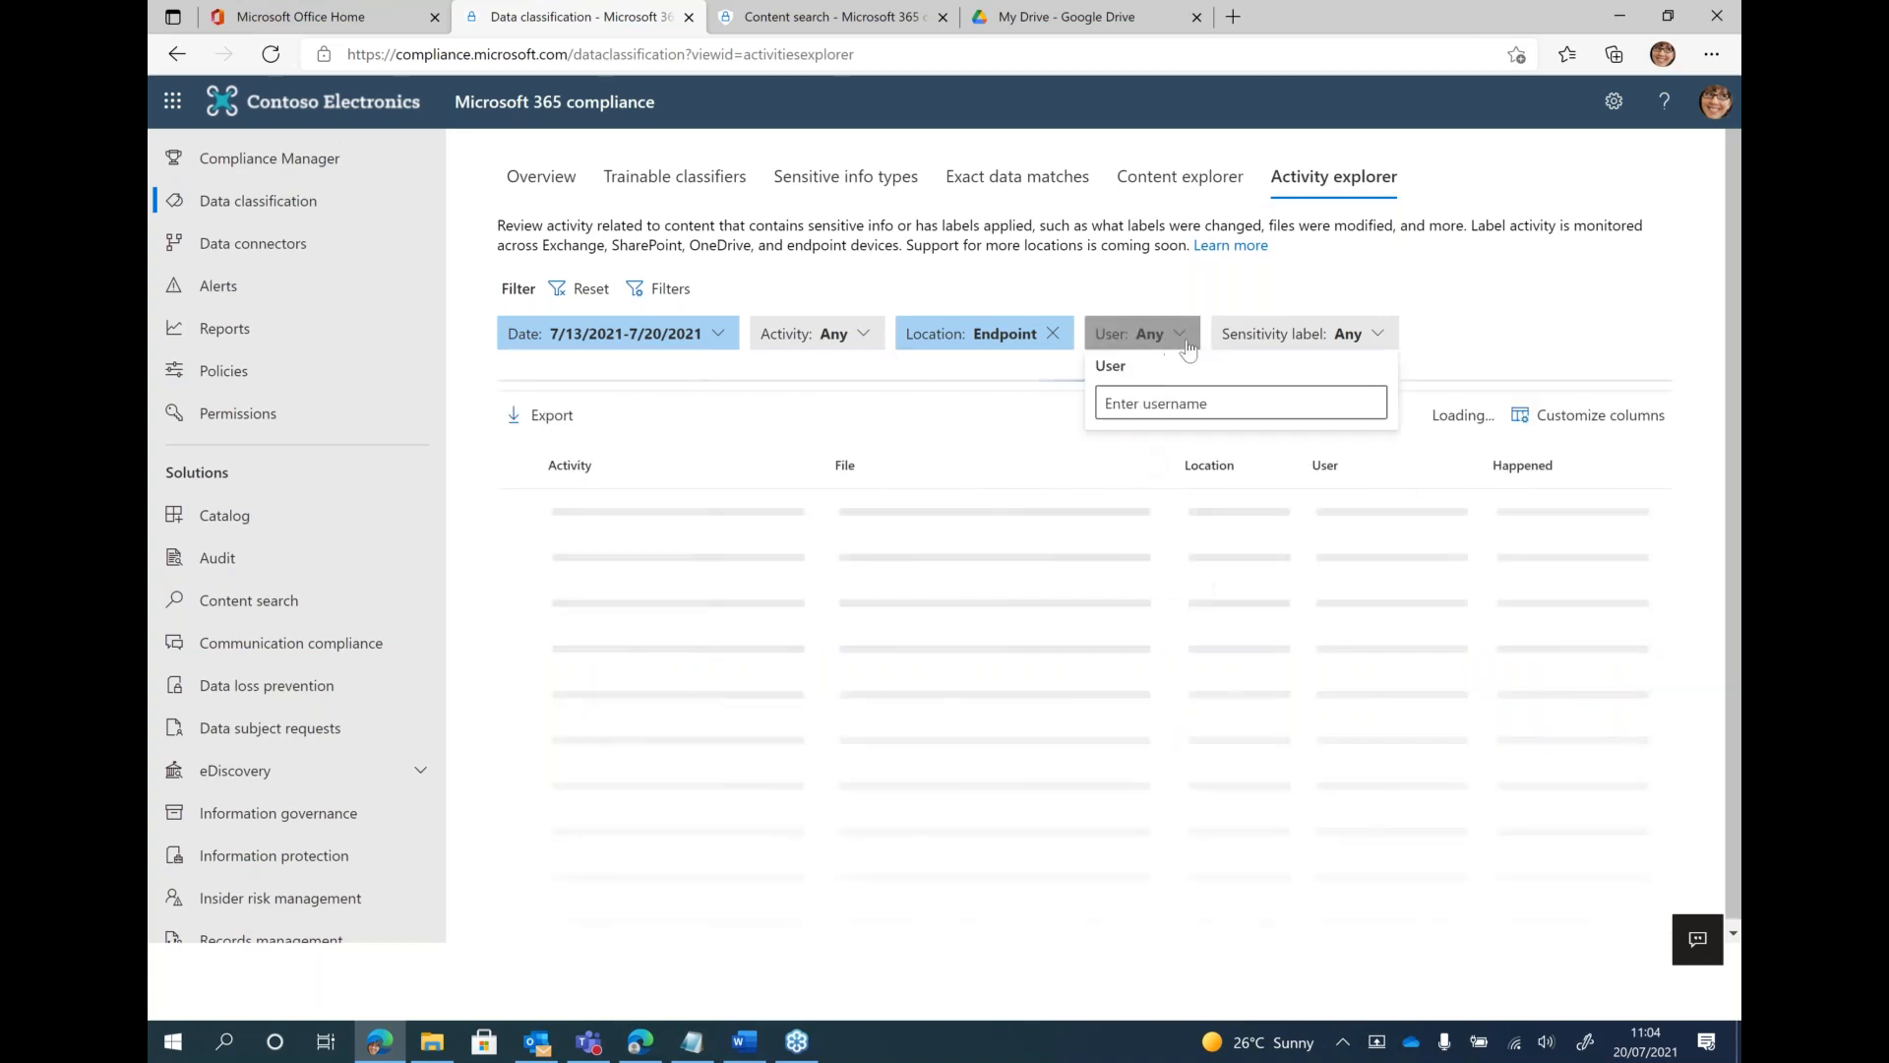
{"action": "left_click", "coordinate": [1299, 330]}
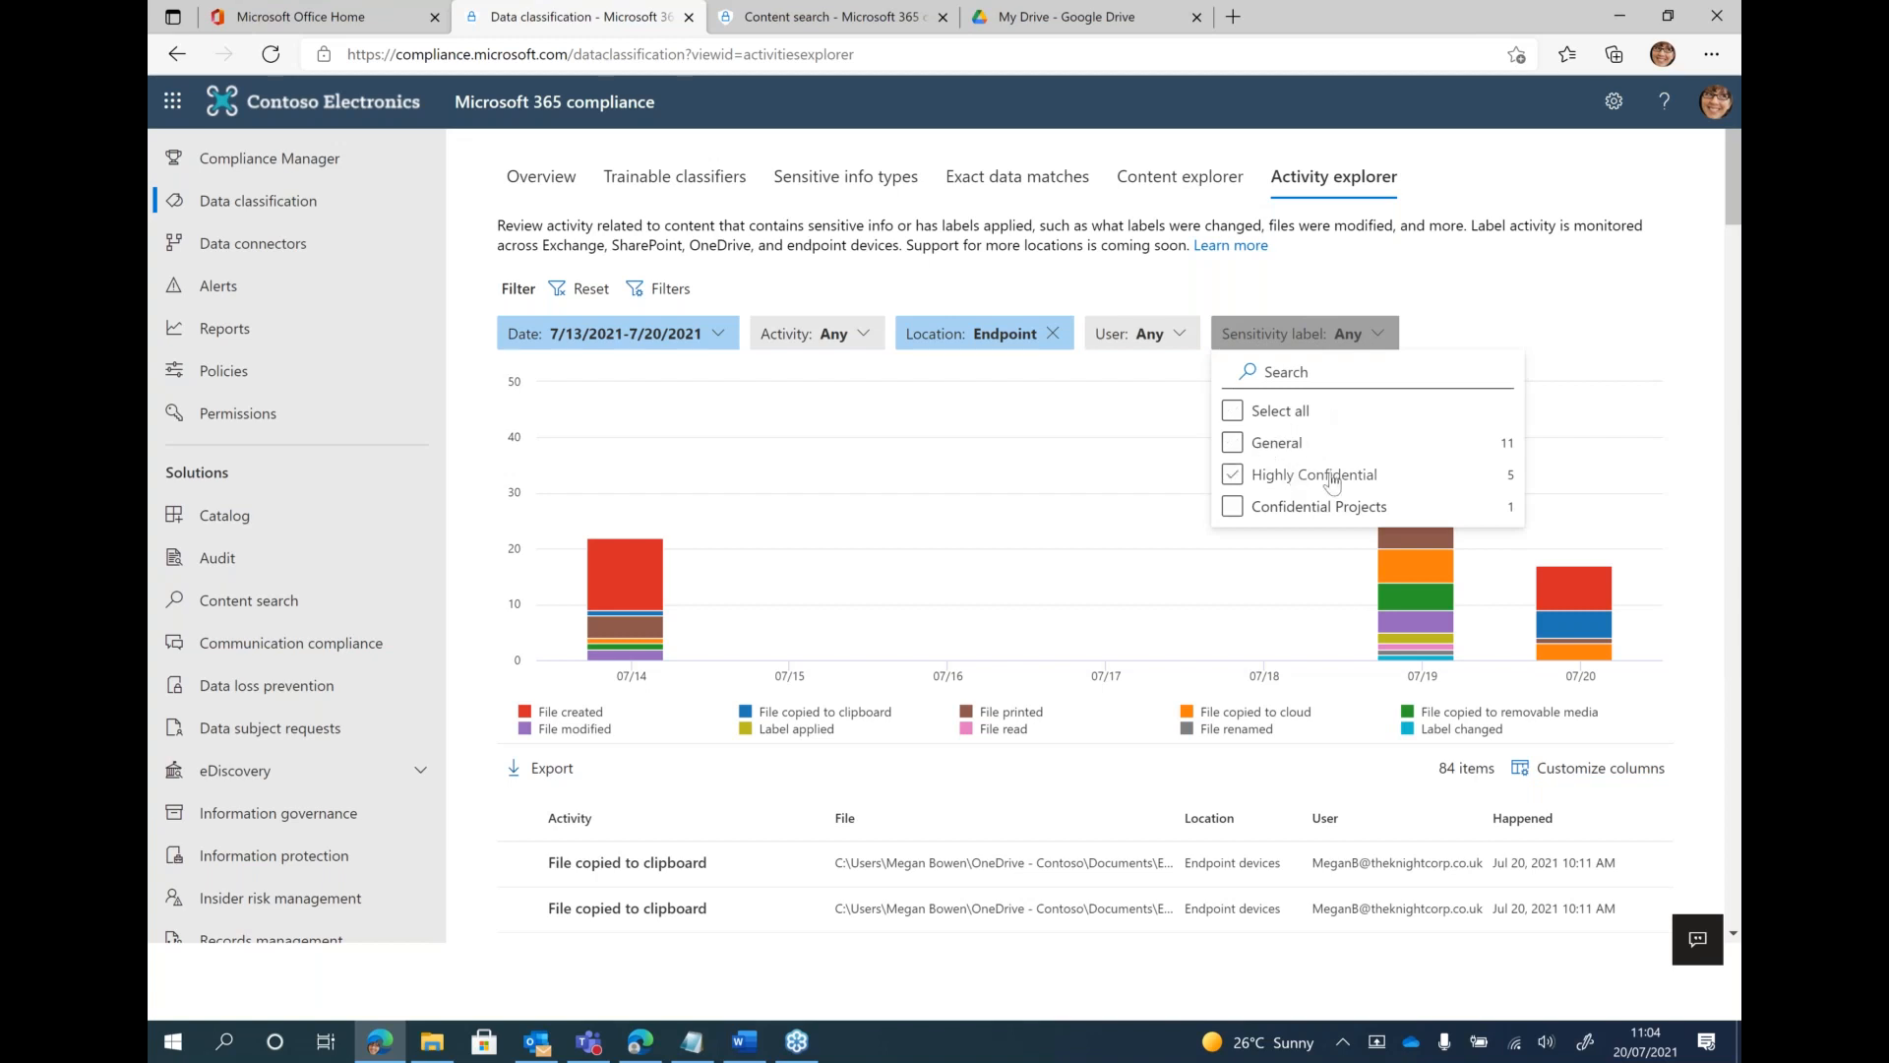
{"action": "left_click", "coordinate": [1516, 294]}
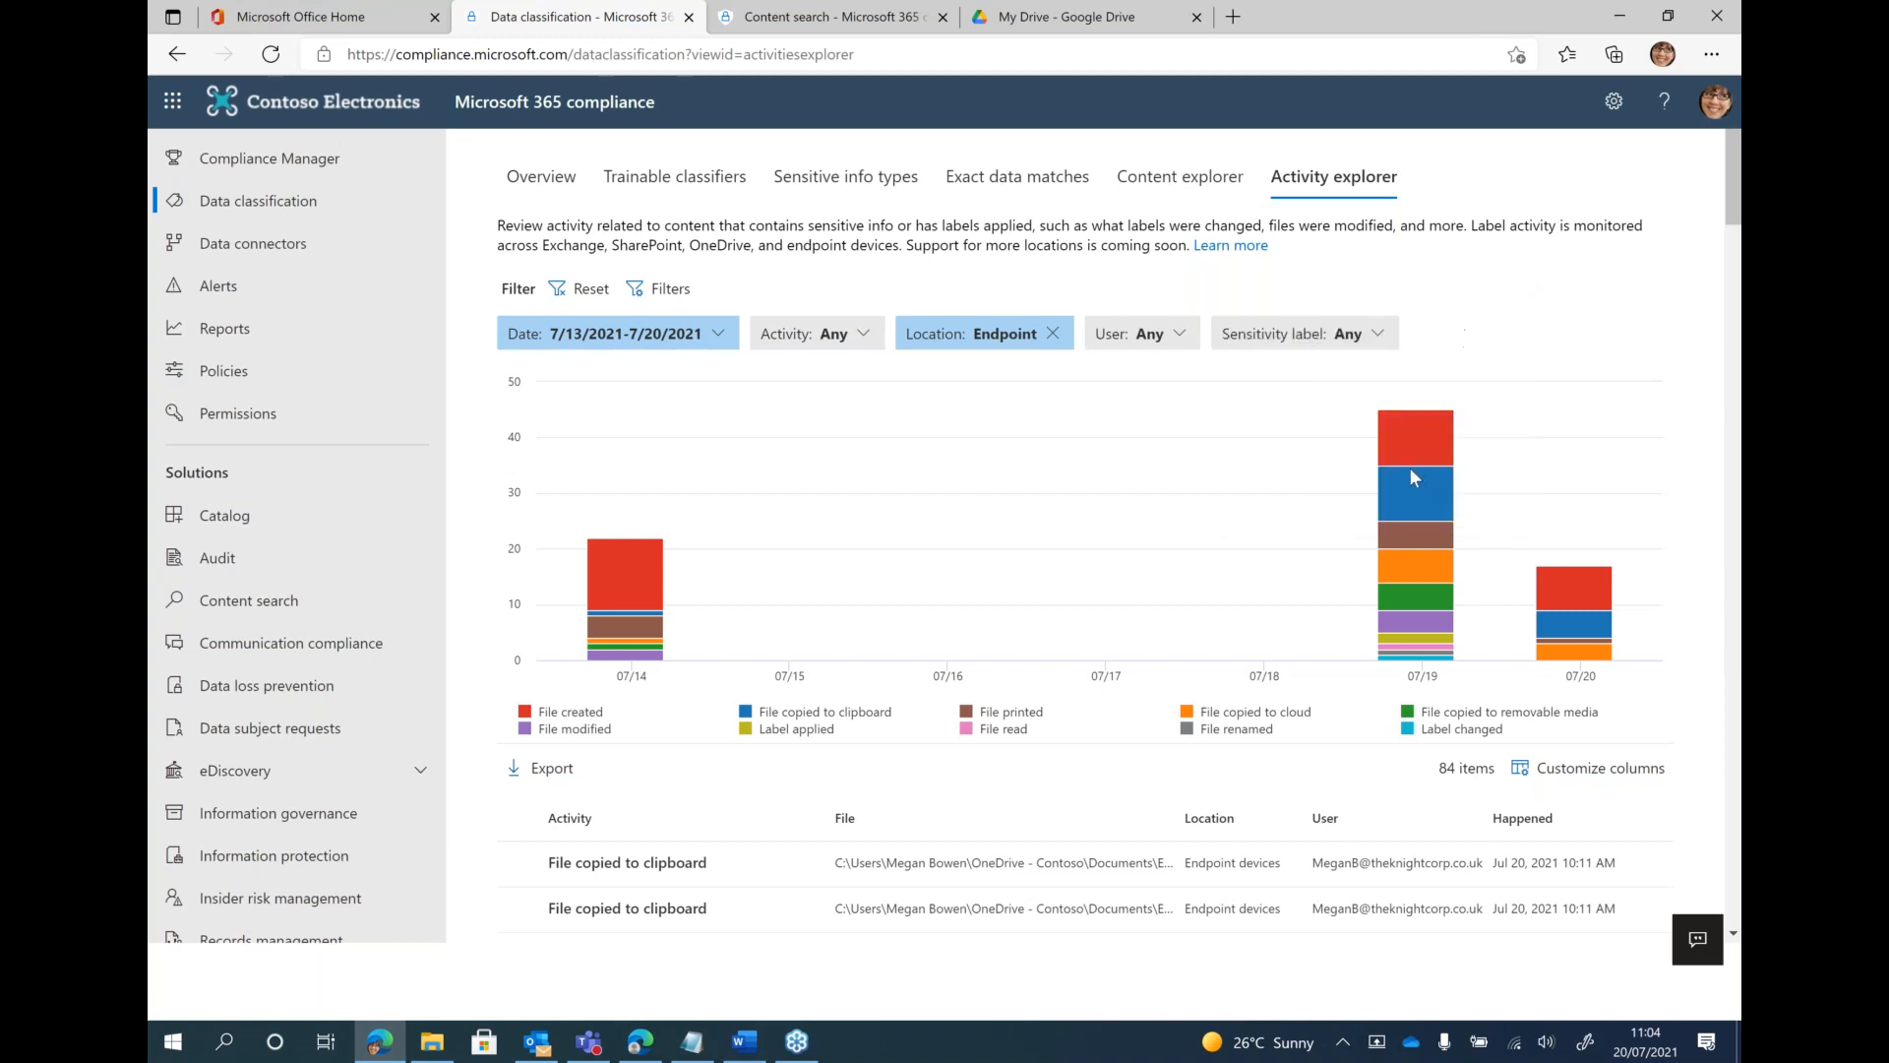
{"action": "mouse_move", "coordinate": [1564, 622]}
{"action": "mouse_move", "coordinate": [1436, 503]}
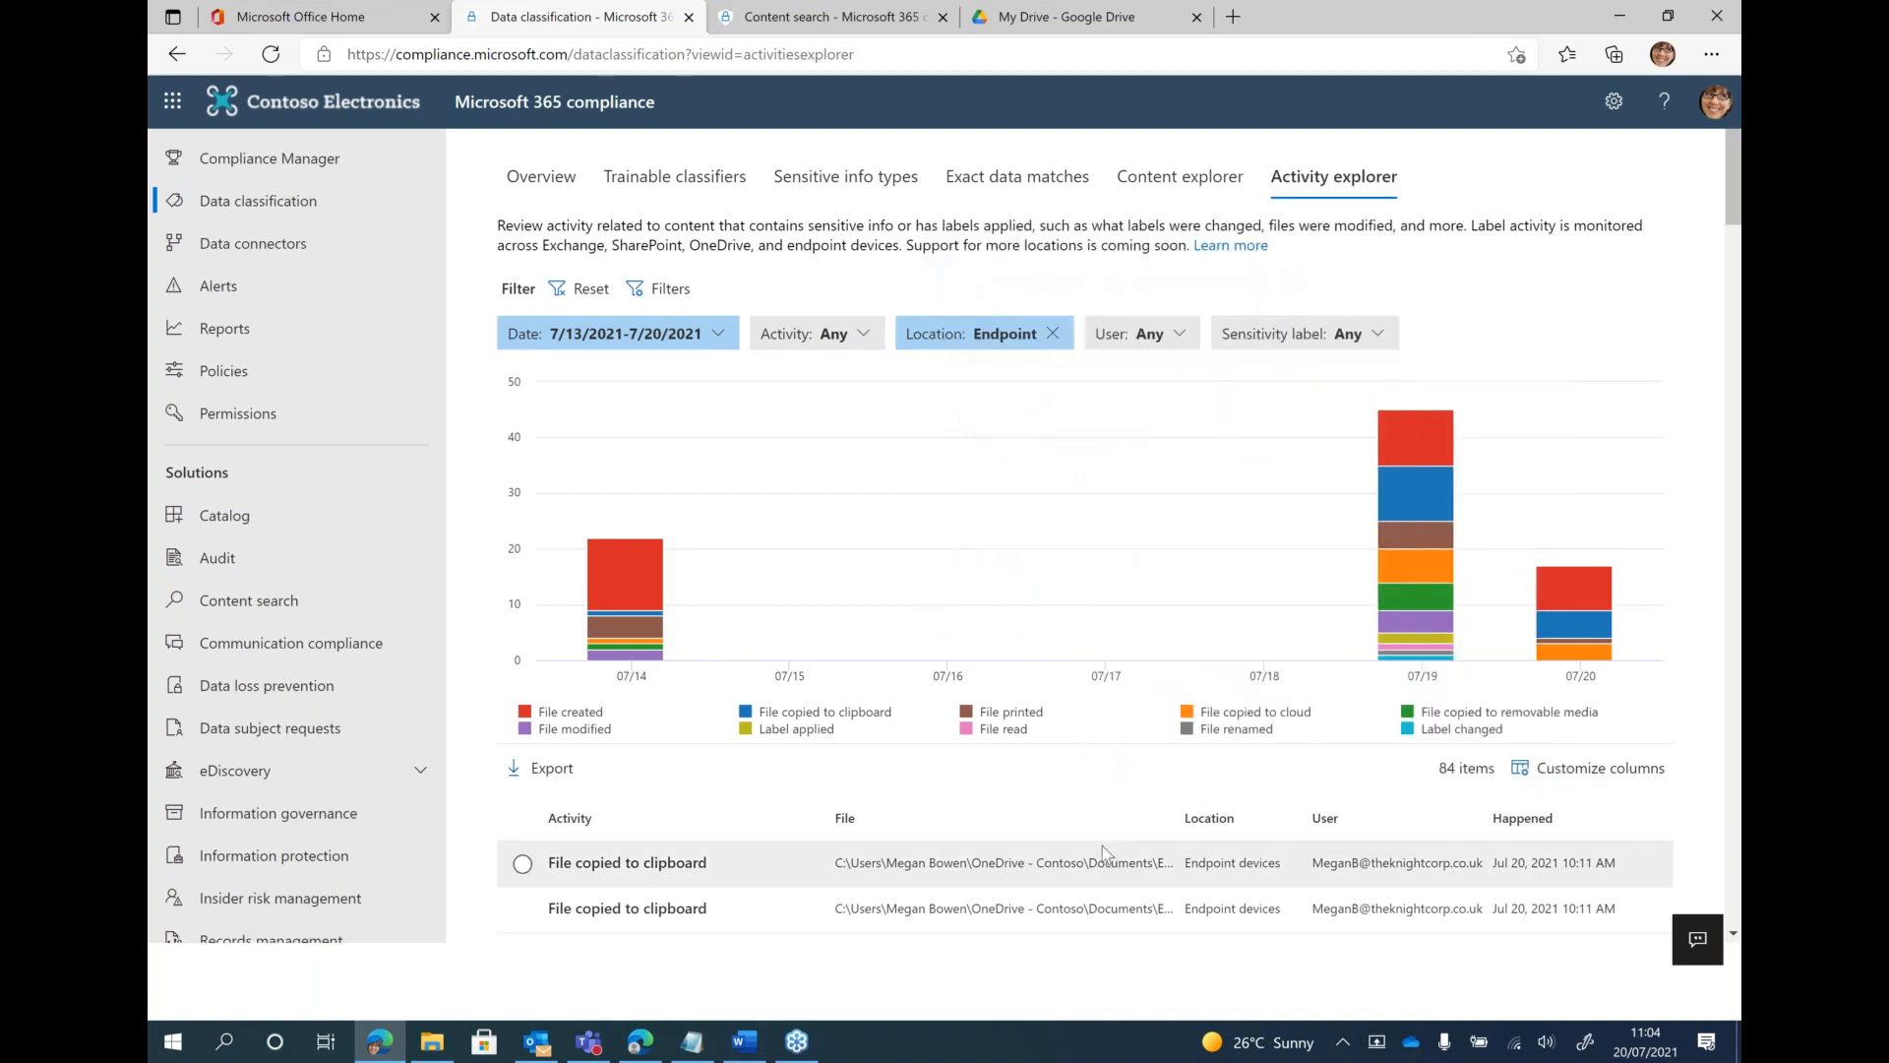
Find the Label changed activity in the list, check its justification and new and old sensitivity labels, and close its details
{"action": "scroll", "coordinate": [1104, 852], "scroll_direction": "down", "scroll_amount": 5}
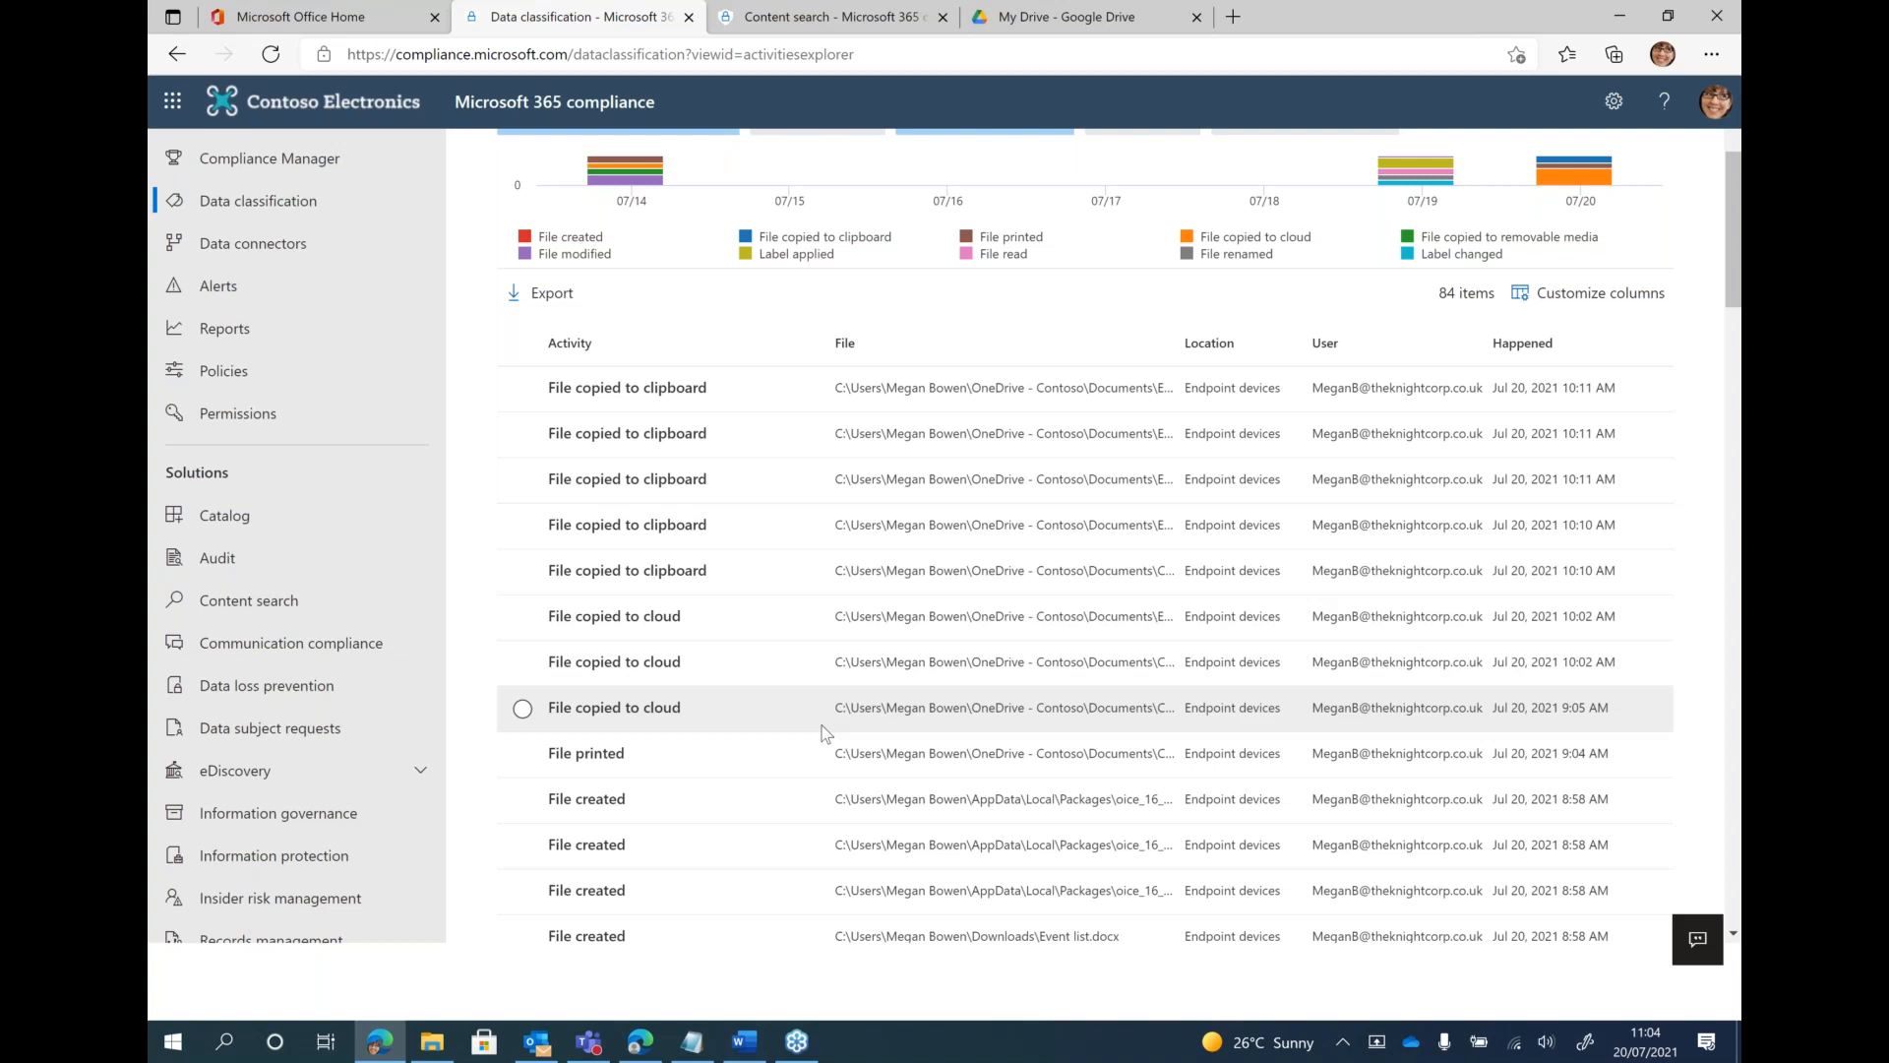
{"action": "scroll", "coordinate": [825, 733], "scroll_direction": "down", "scroll_amount": 3}
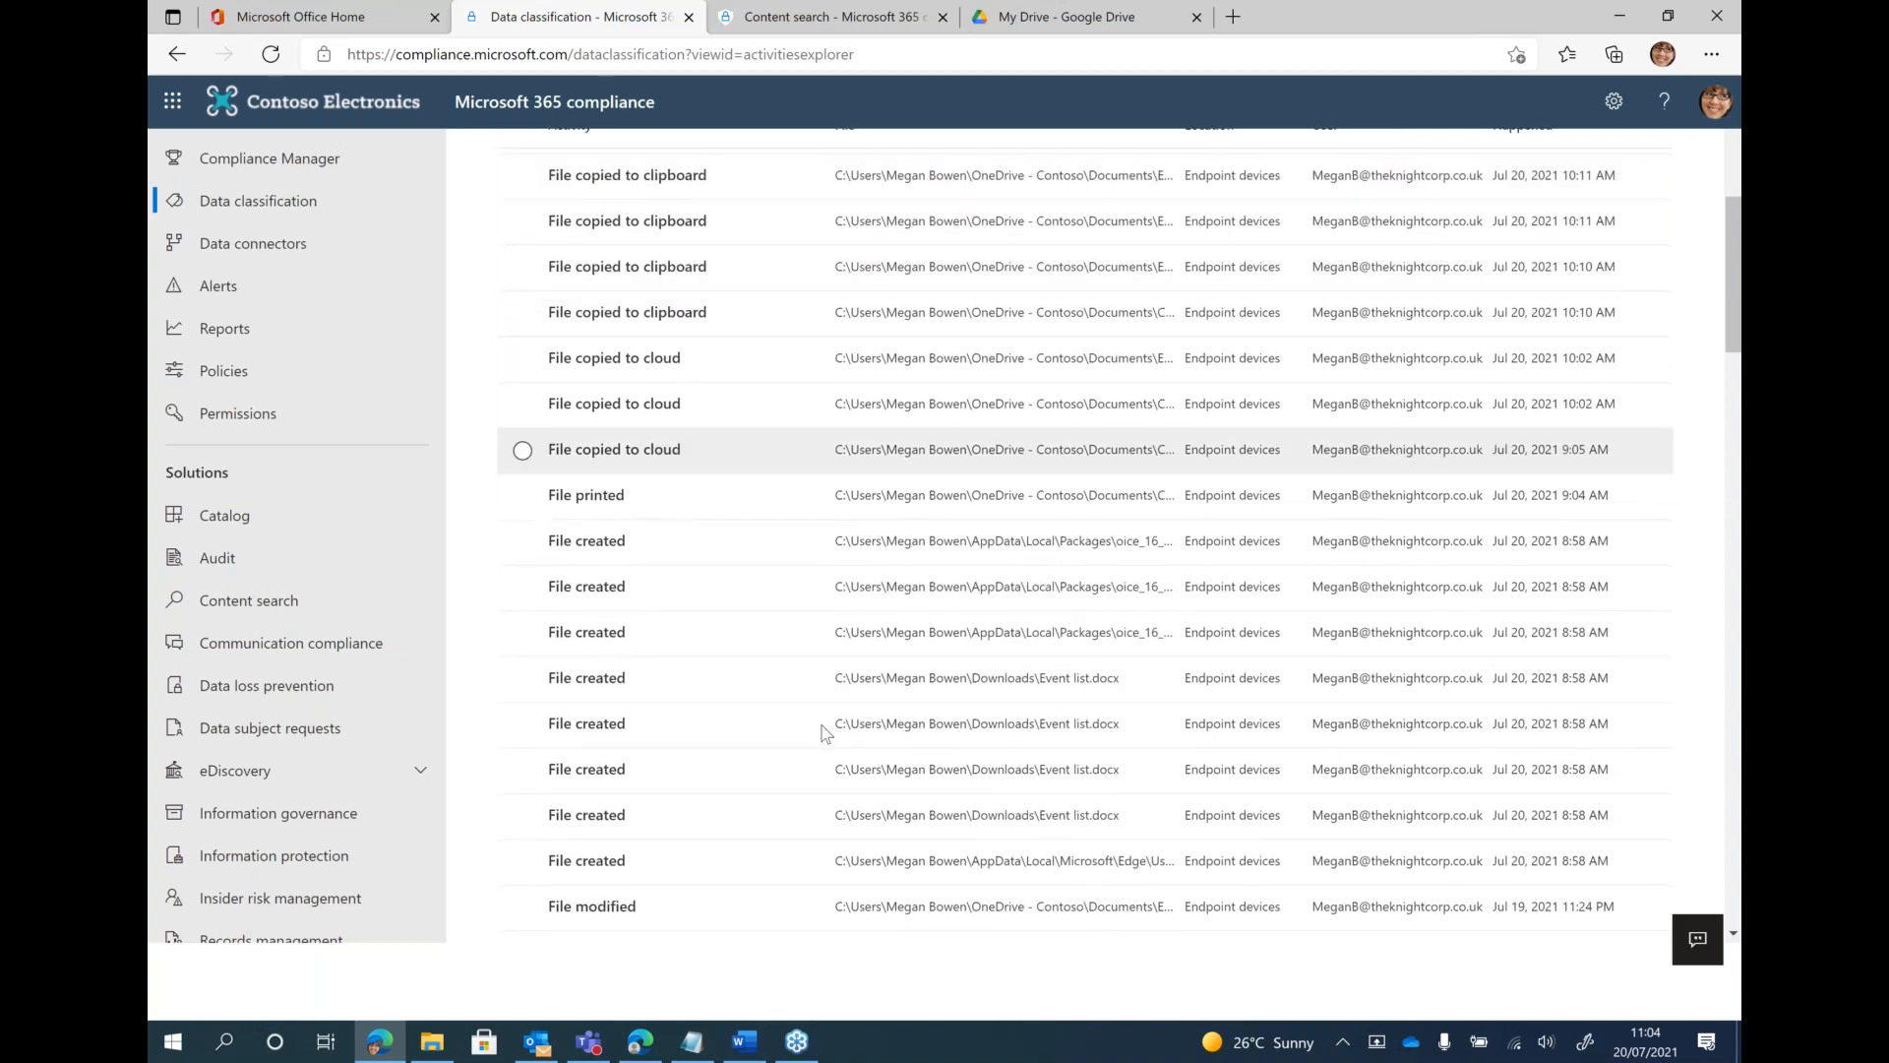
{"action": "scroll", "coordinate": [825, 733], "scroll_direction": "down", "scroll_amount": 2}
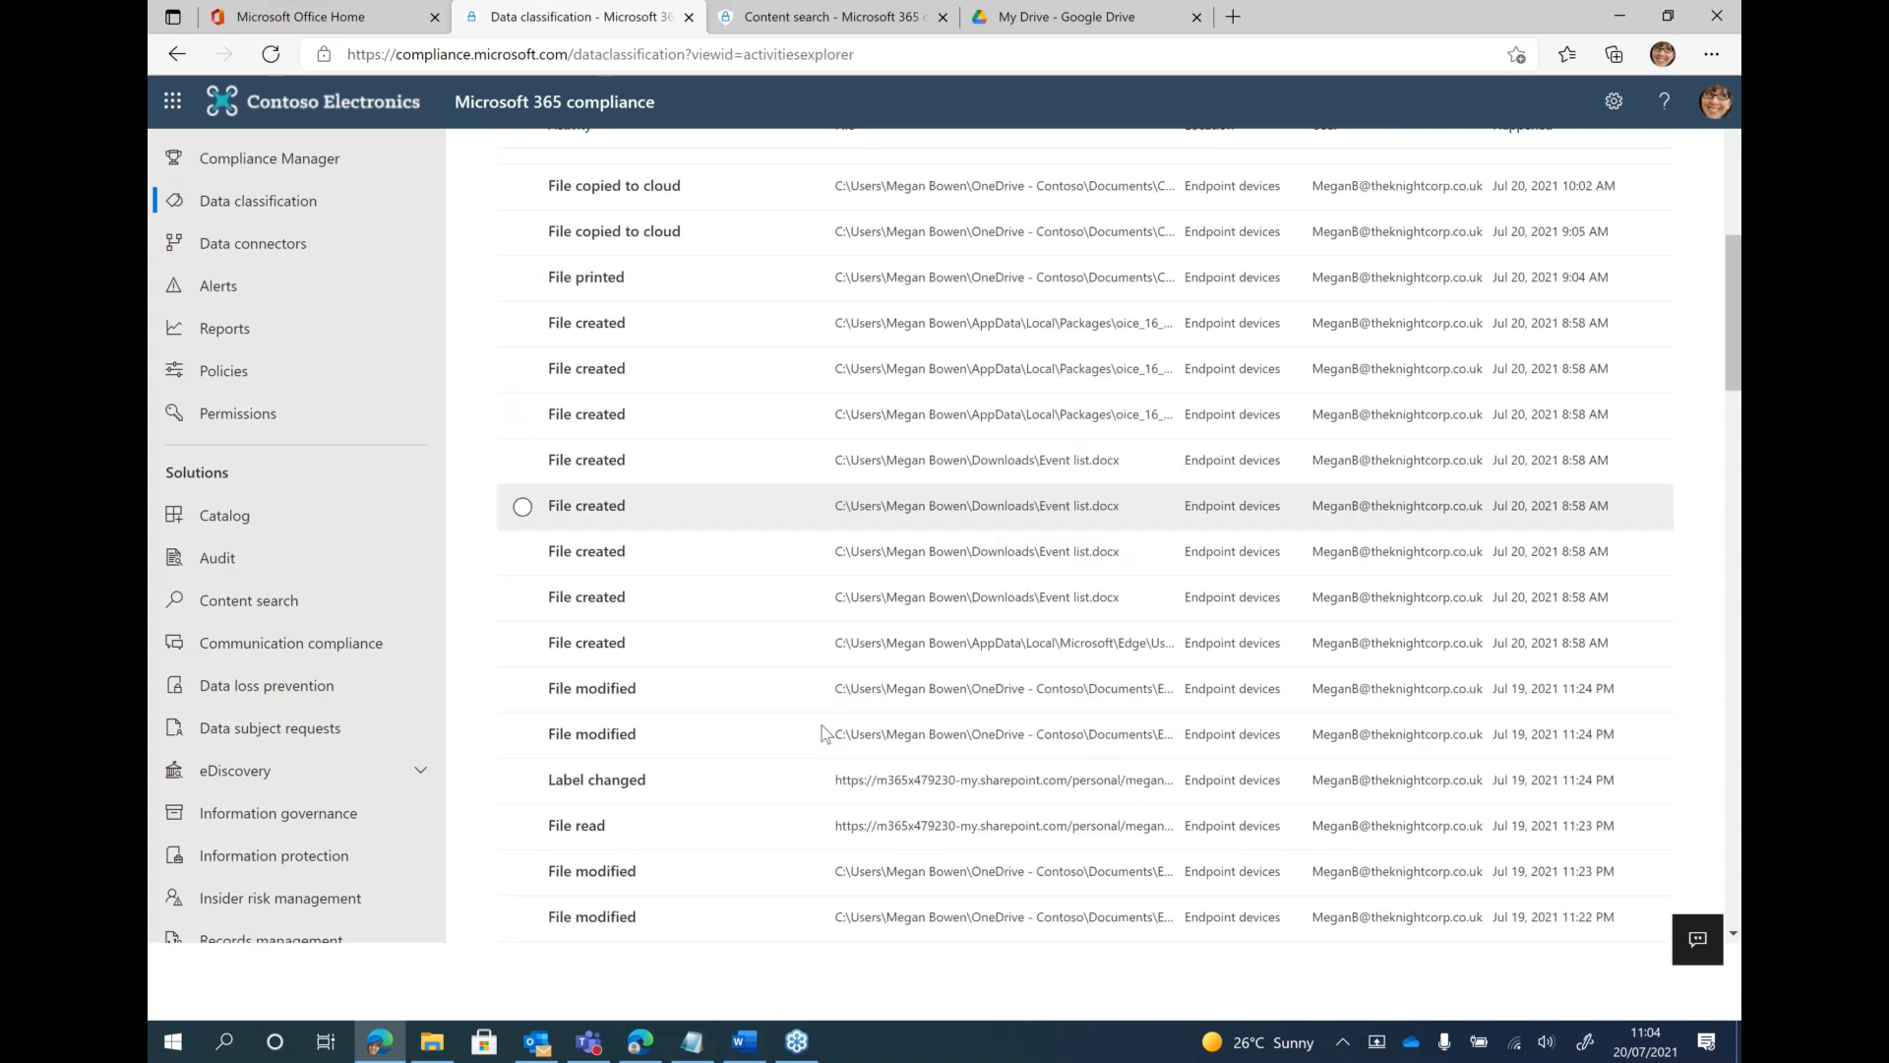
{"action": "scroll", "coordinate": [674, 729], "scroll_direction": "down", "scroll_amount": 2}
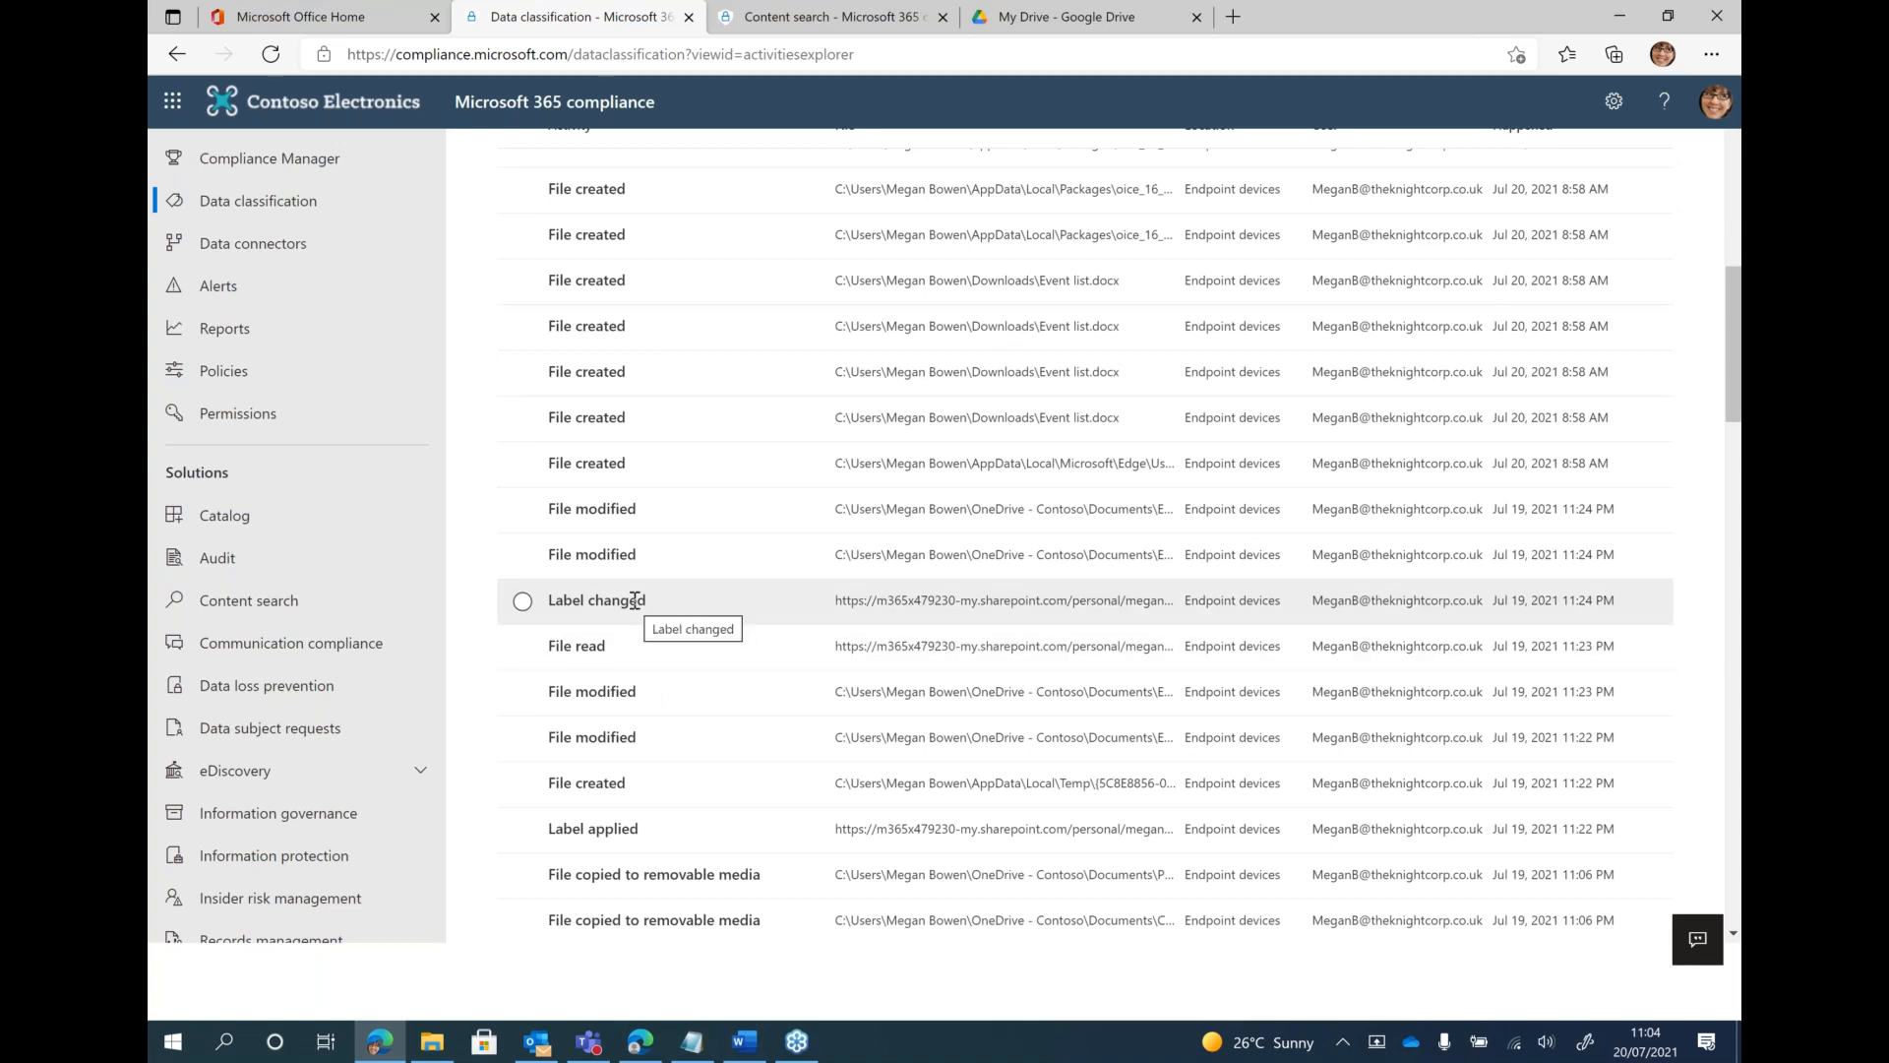
{"action": "left_click", "coordinate": [635, 599]}
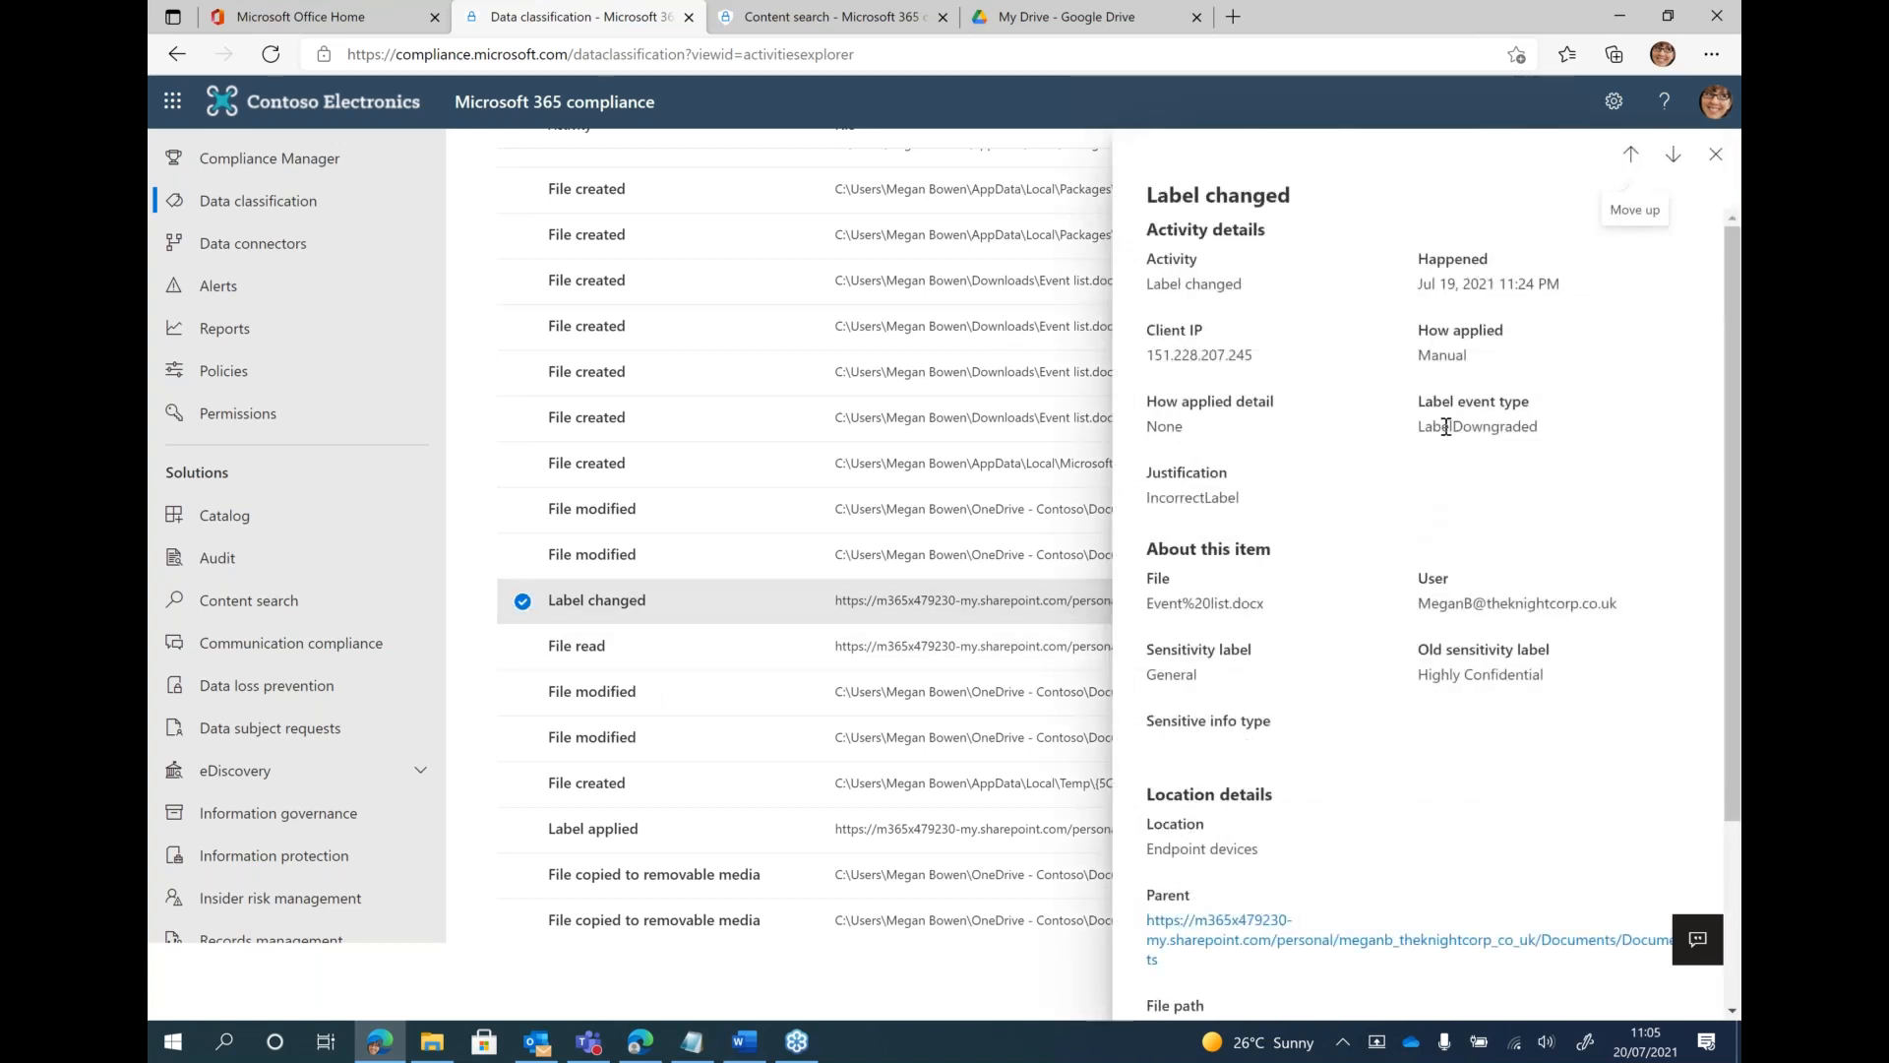
{"action": "double_click", "coordinate": [1183, 497]}
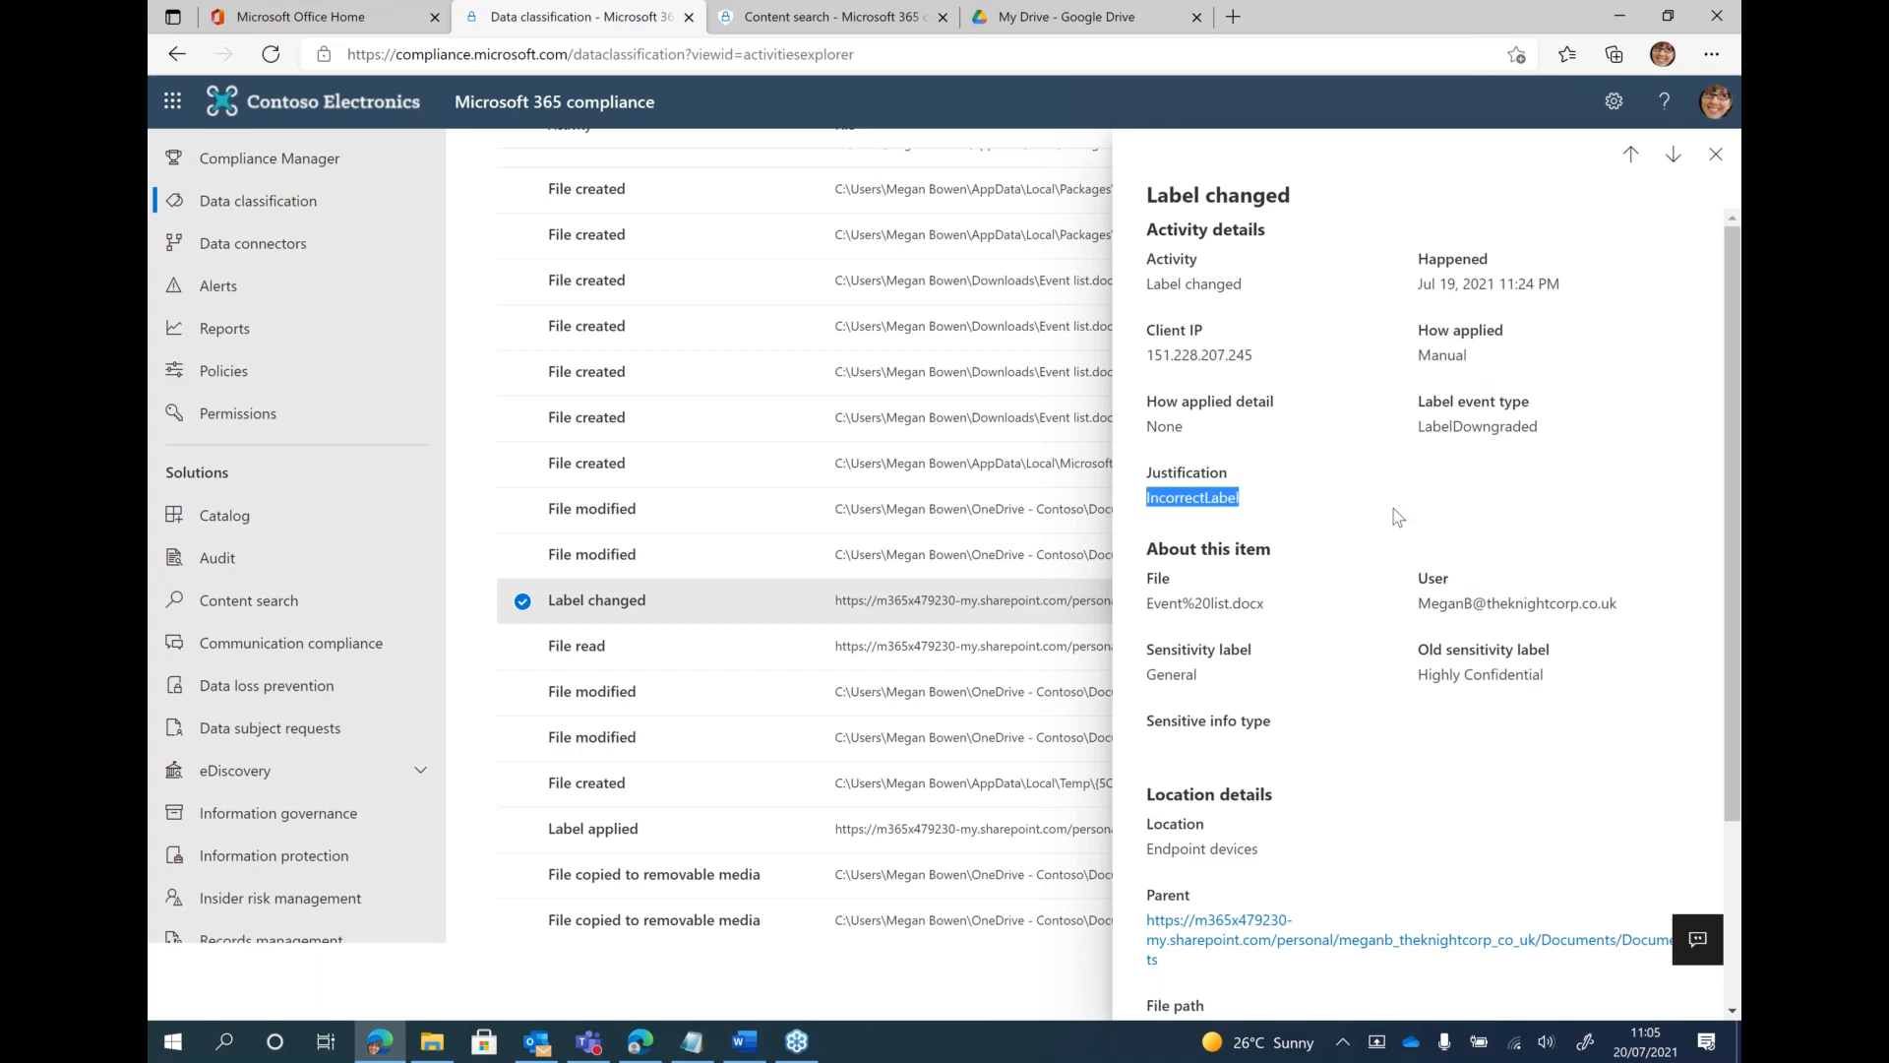
{"action": "scroll", "coordinate": [1397, 516], "scroll_direction": "down", "scroll_amount": 1}
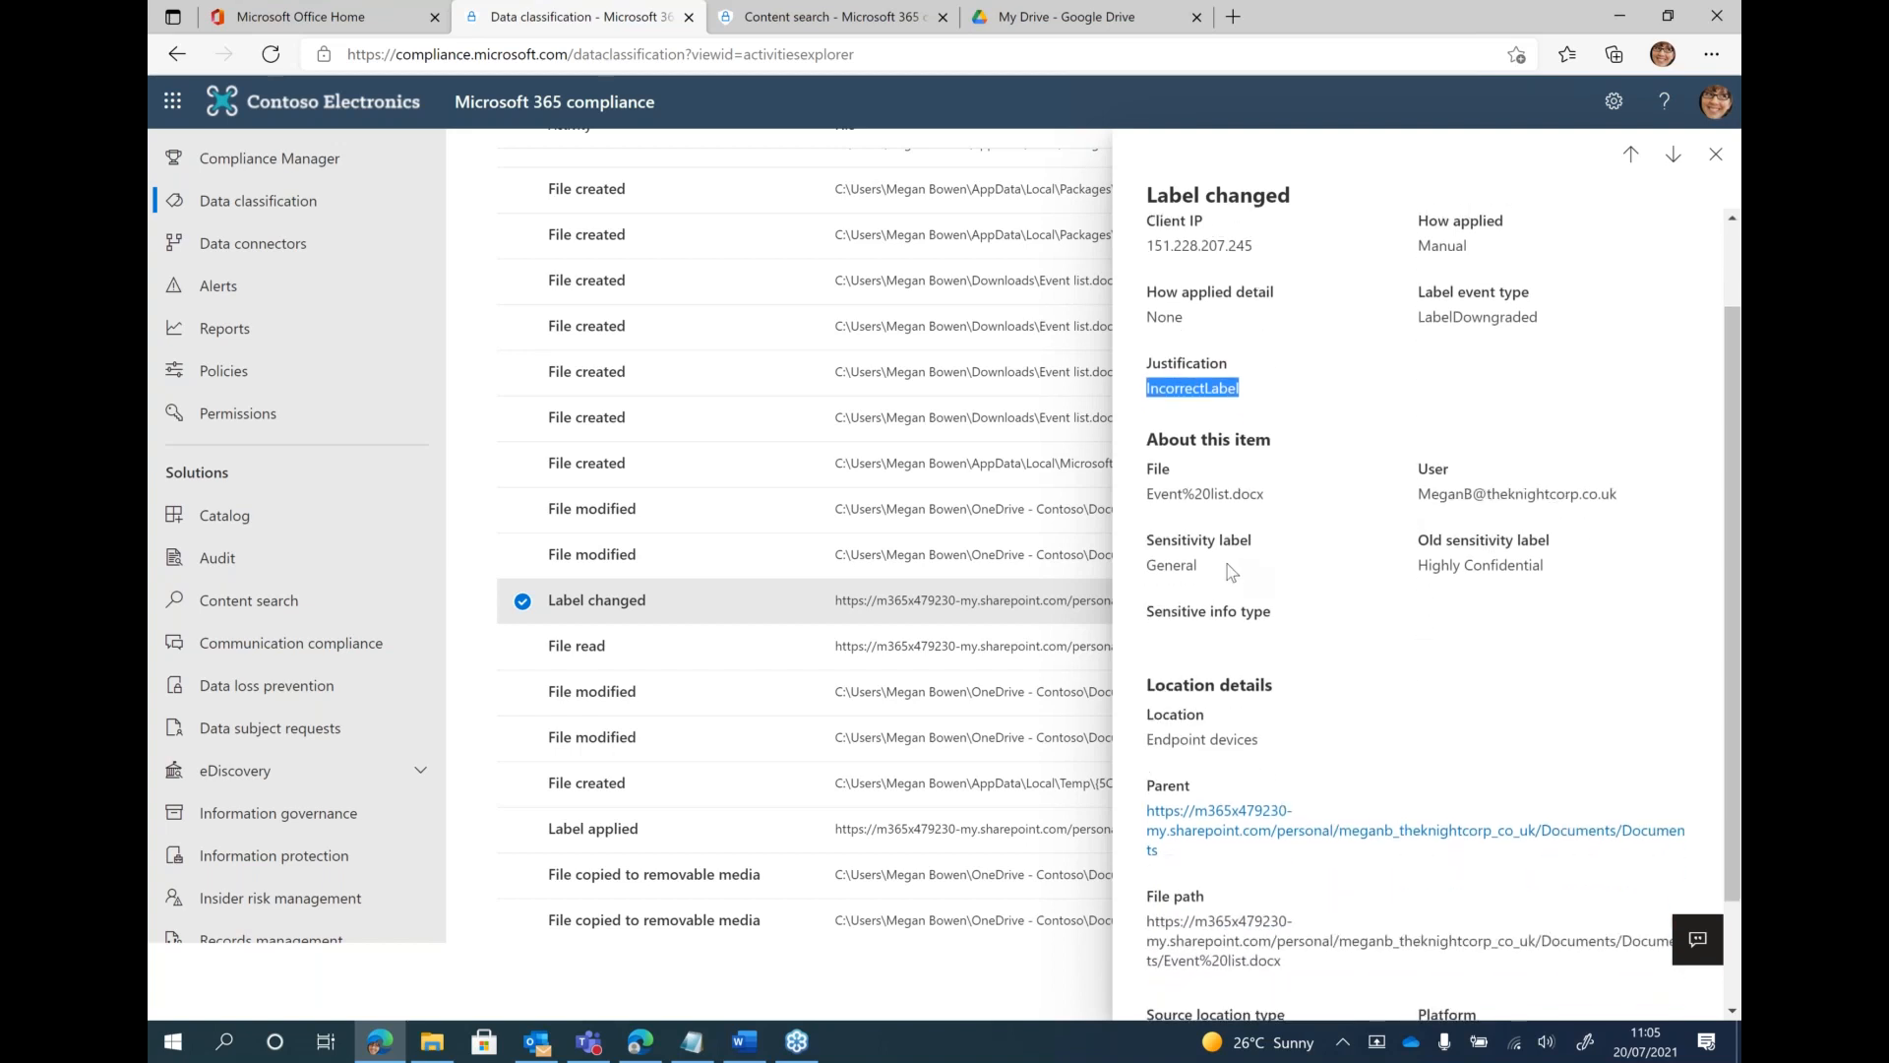
{"action": "double_click", "coordinate": [1172, 563]}
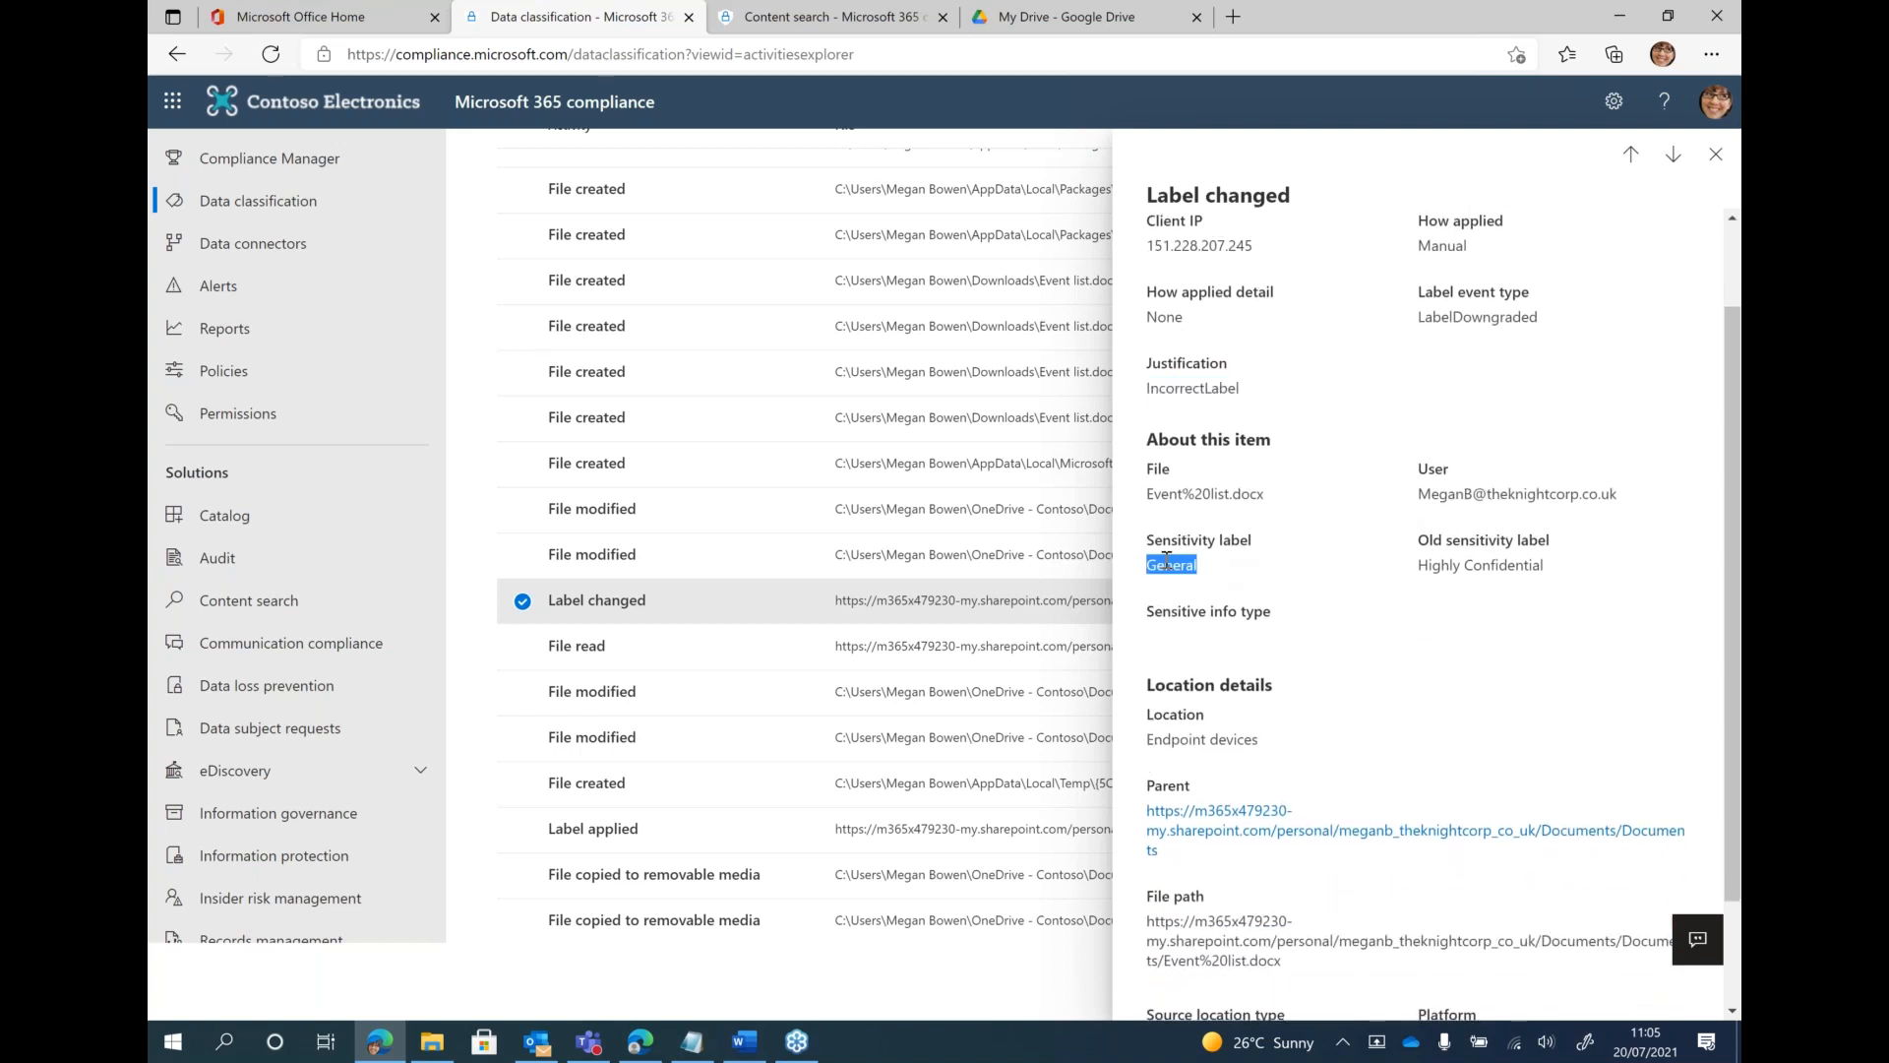
{"action": "left_click", "coordinate": [1450, 580]}
{"action": "triple_click", "coordinate": [1441, 578]}
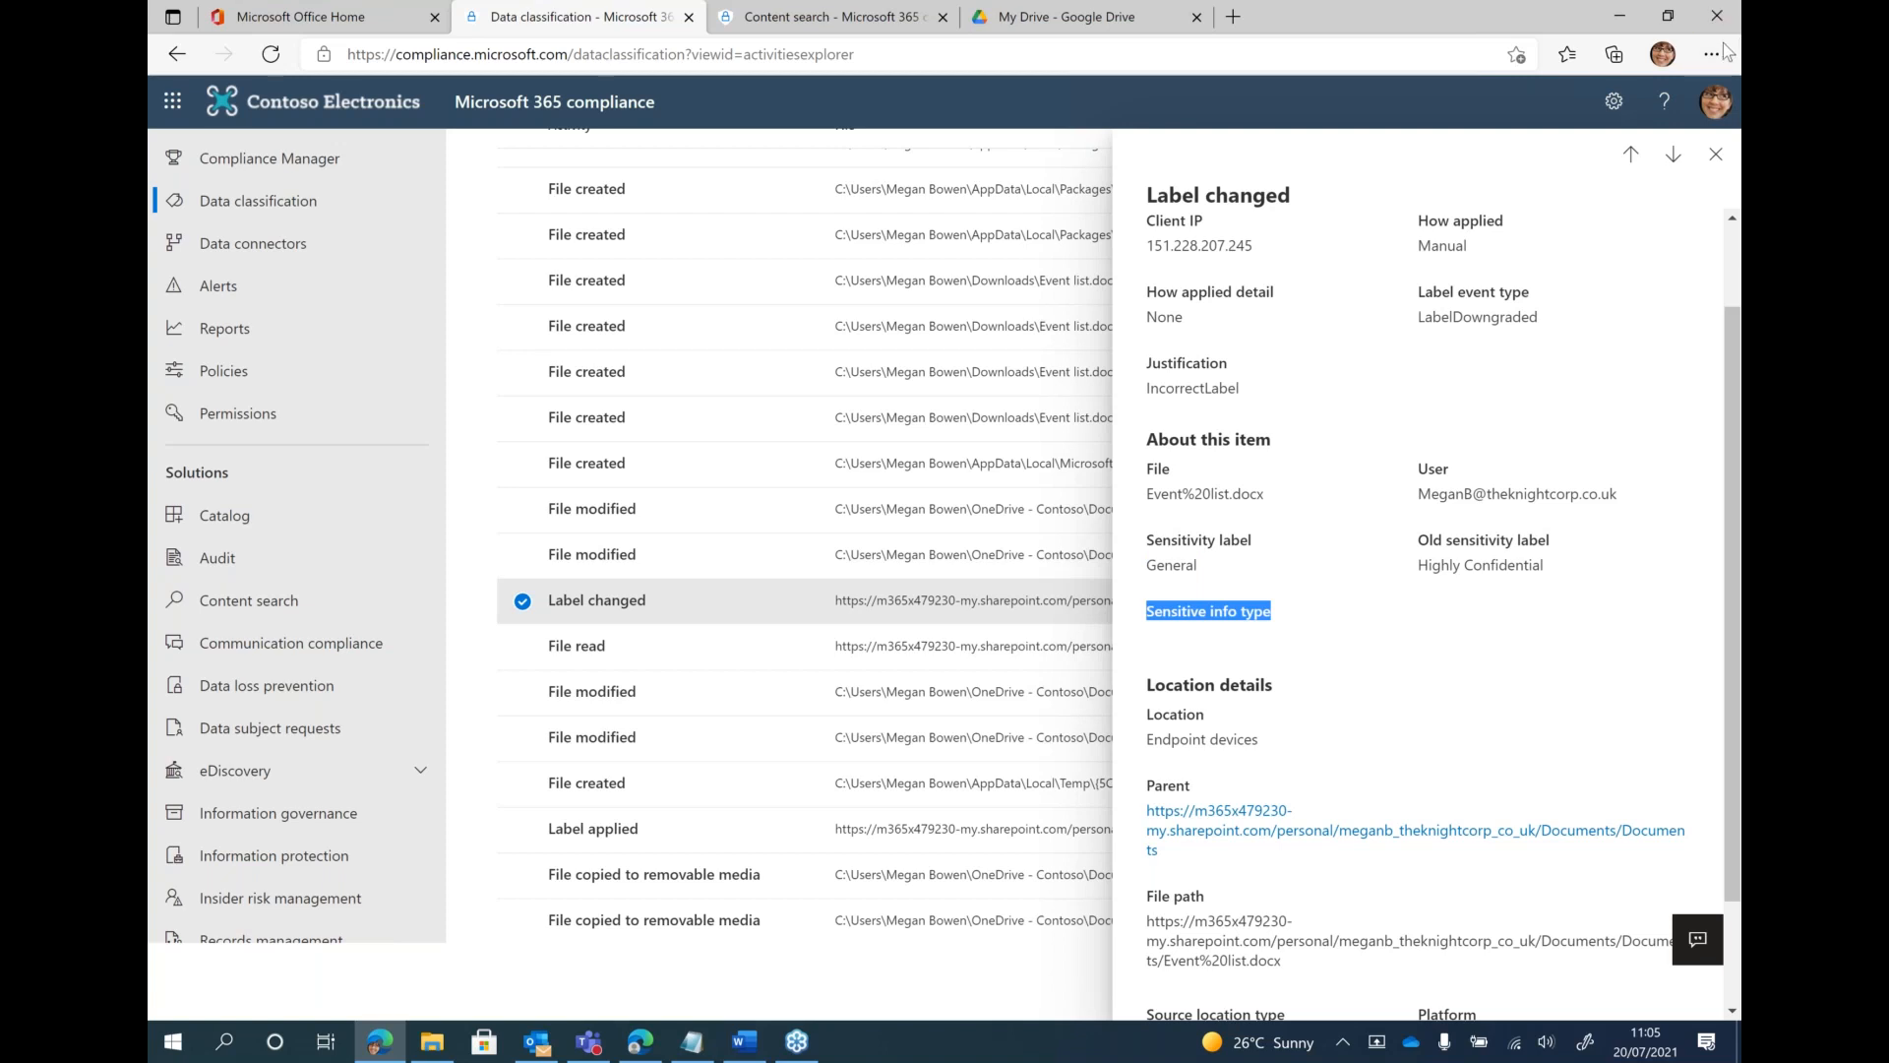
{"action": "left_click", "coordinate": [1712, 155]}
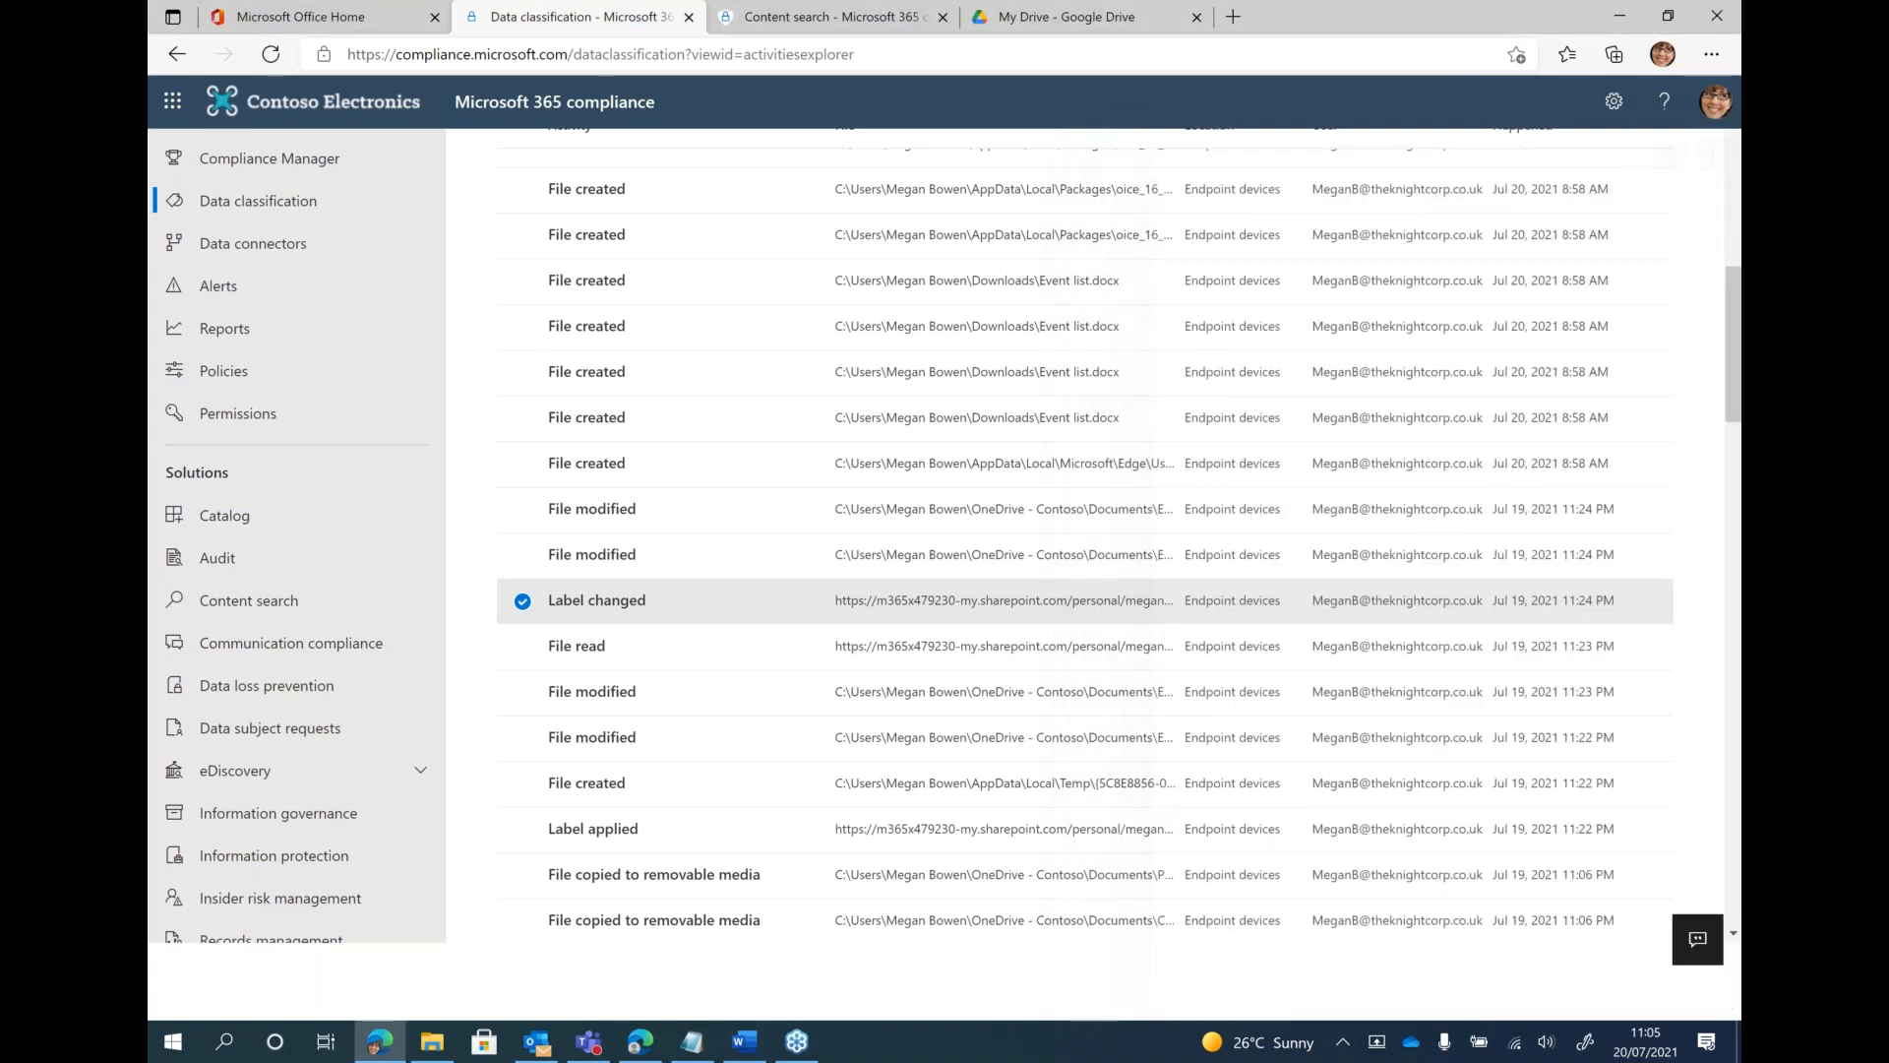
Examine the enforcement mode, DLP rule and device details of the first File copied to removable media activity, then close them
{"action": "scroll", "coordinate": [846, 695], "scroll_direction": "down", "scroll_amount": 1}
{"action": "scroll", "coordinate": [846, 696], "scroll_direction": "down", "scroll_amount": 2}
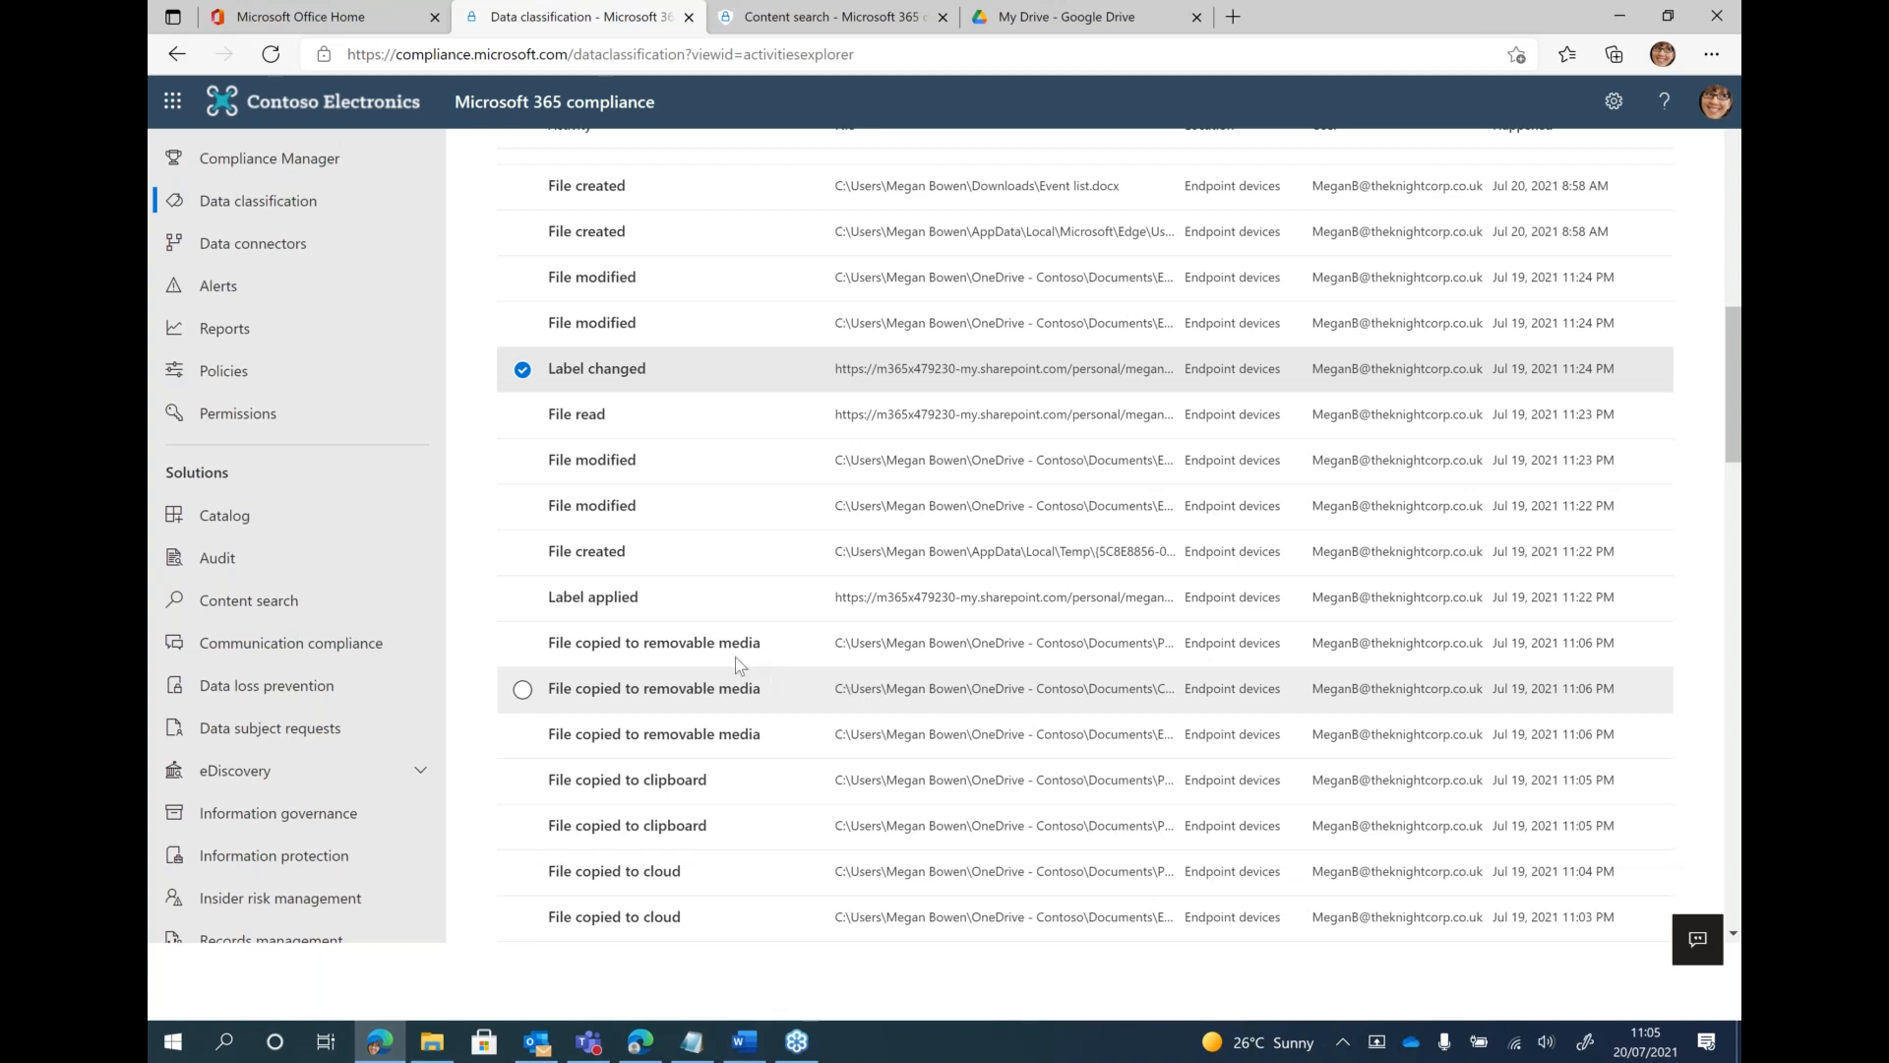
{"action": "left_click", "coordinate": [630, 645]}
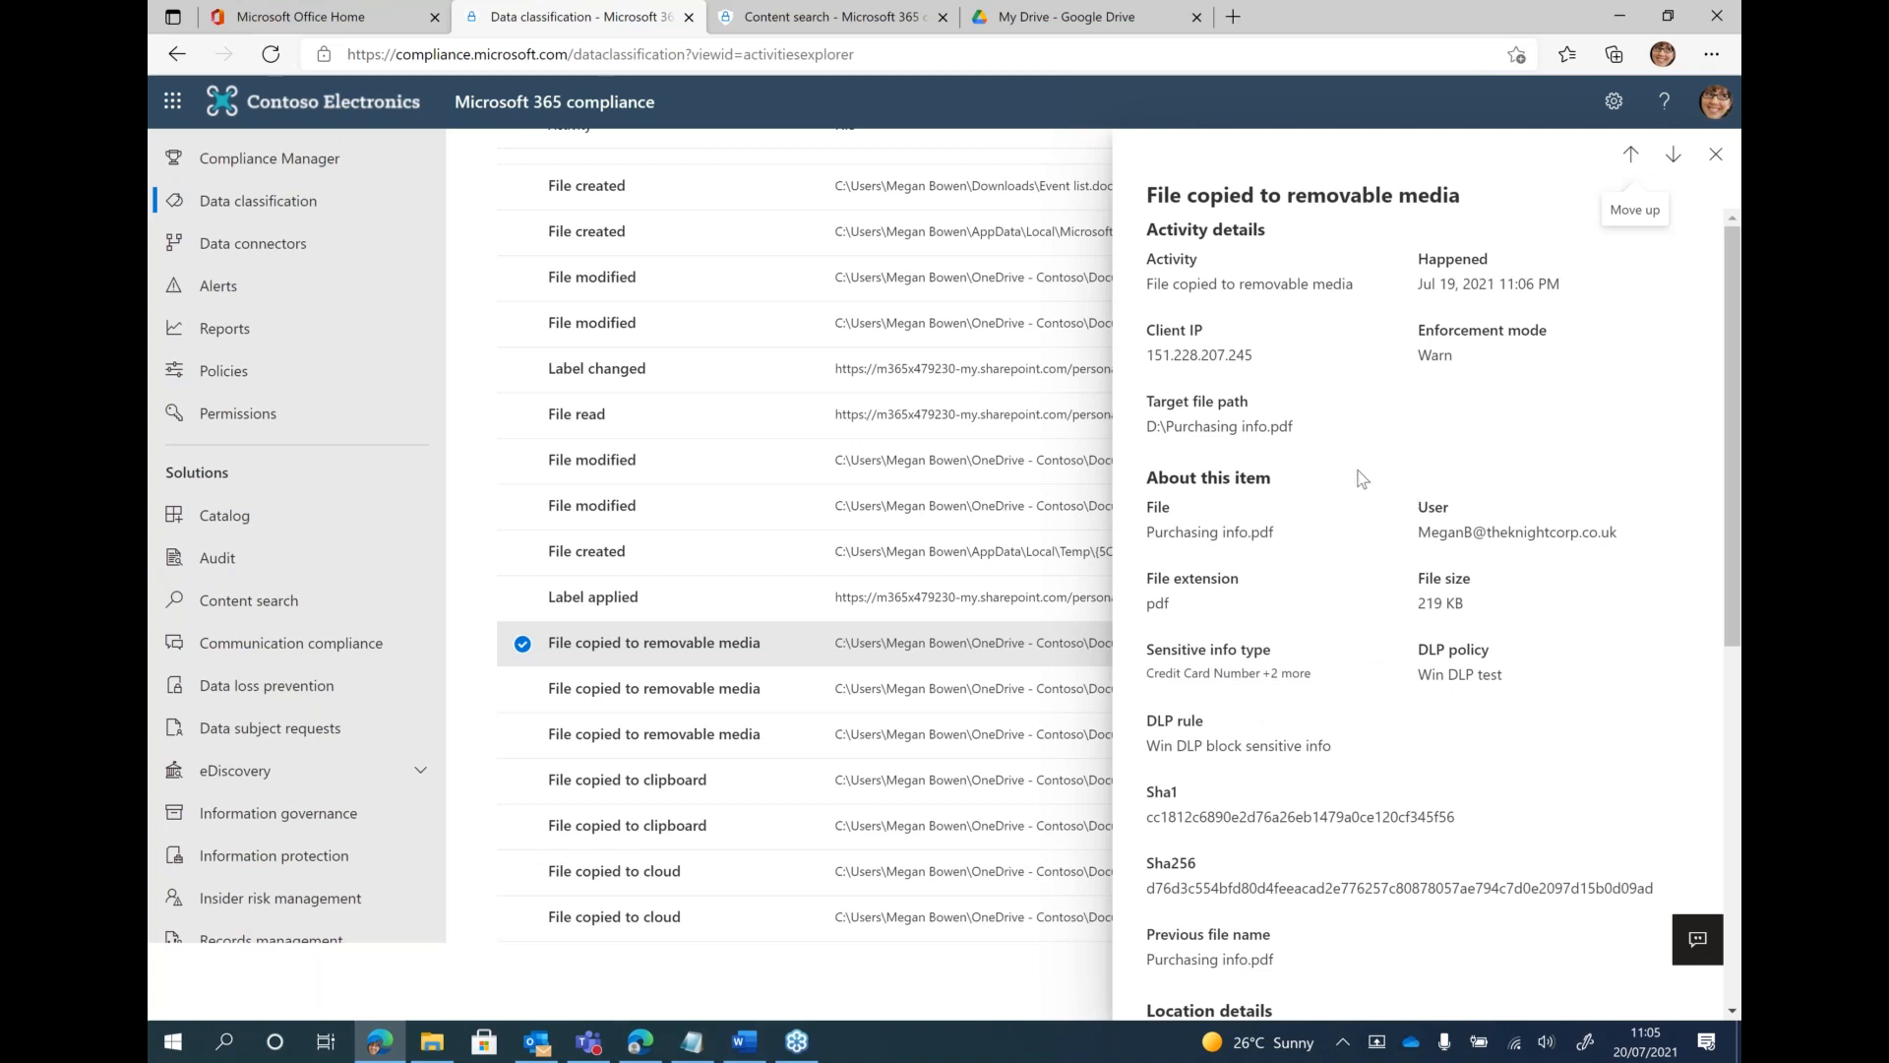
{"action": "double_click", "coordinate": [1427, 352]}
{"action": "scroll", "coordinate": [1379, 524], "scroll_direction": "down", "scroll_amount": 5}
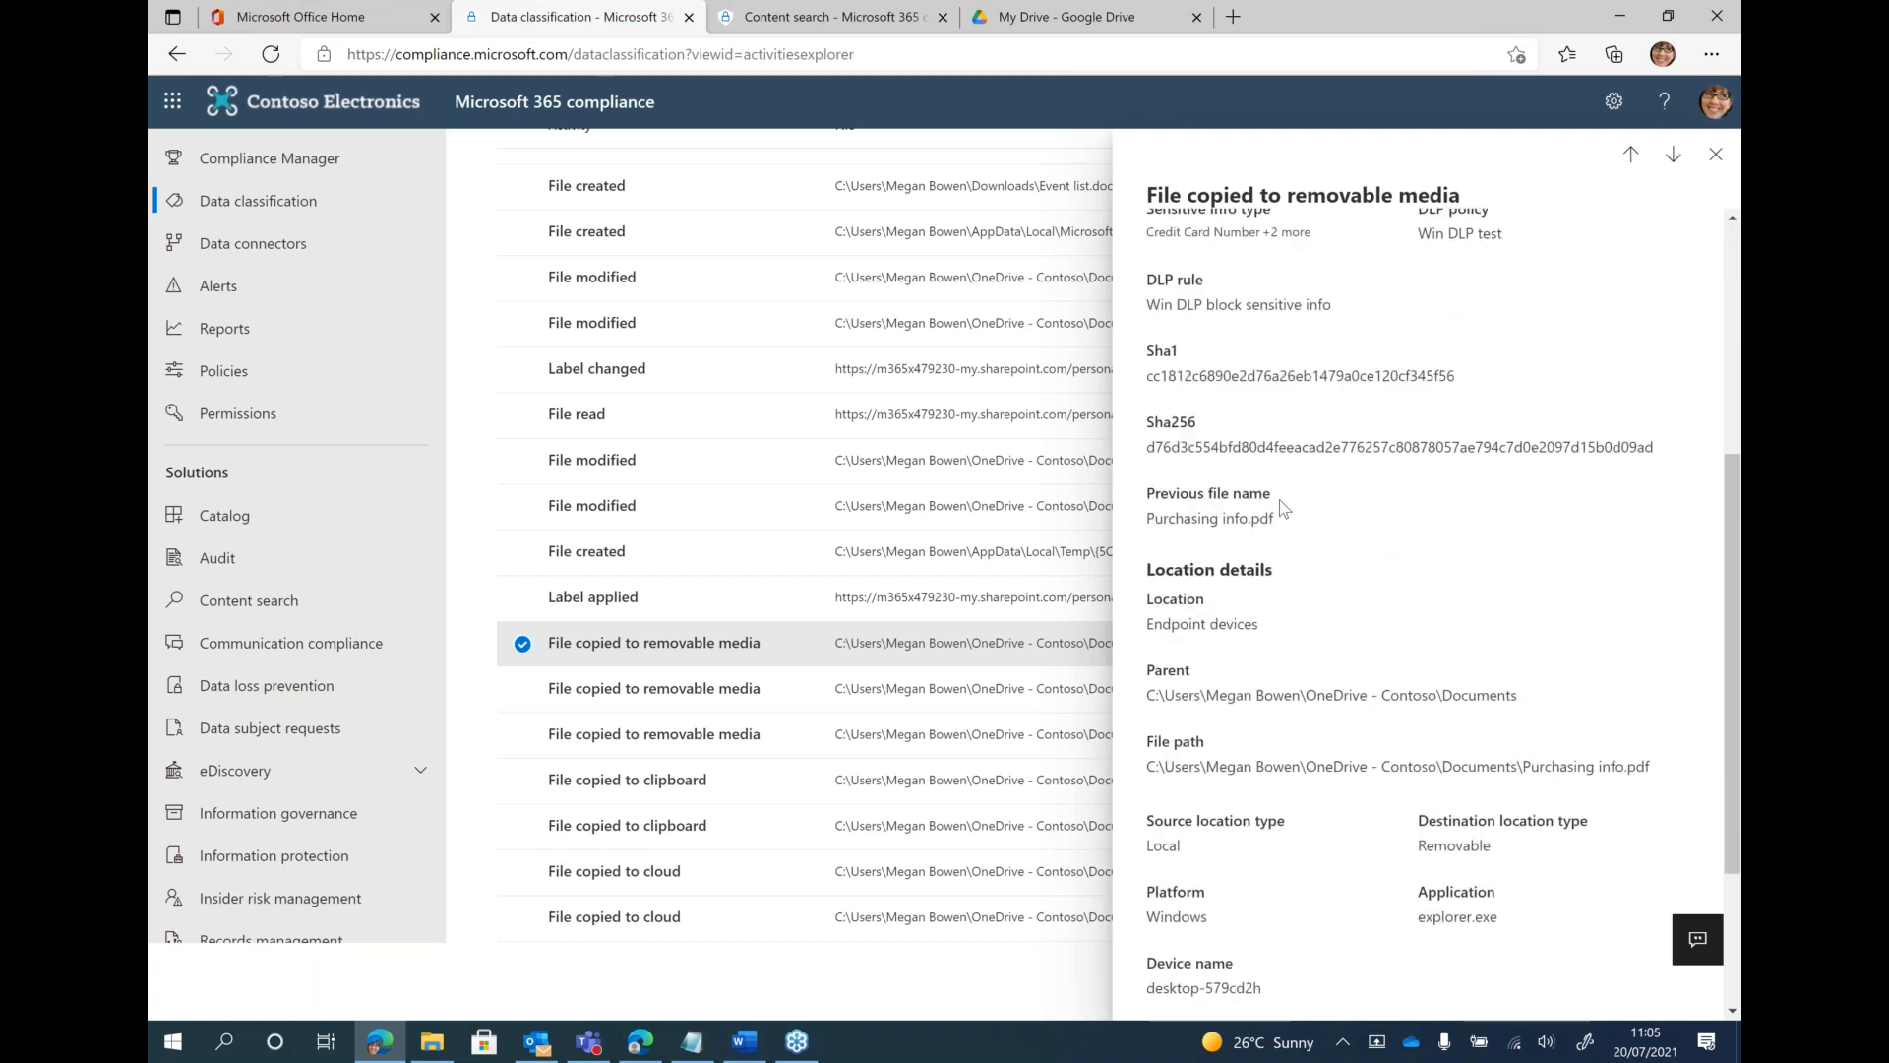
{"action": "scroll", "coordinate": [1283, 508], "scroll_direction": "down", "scroll_amount": 3}
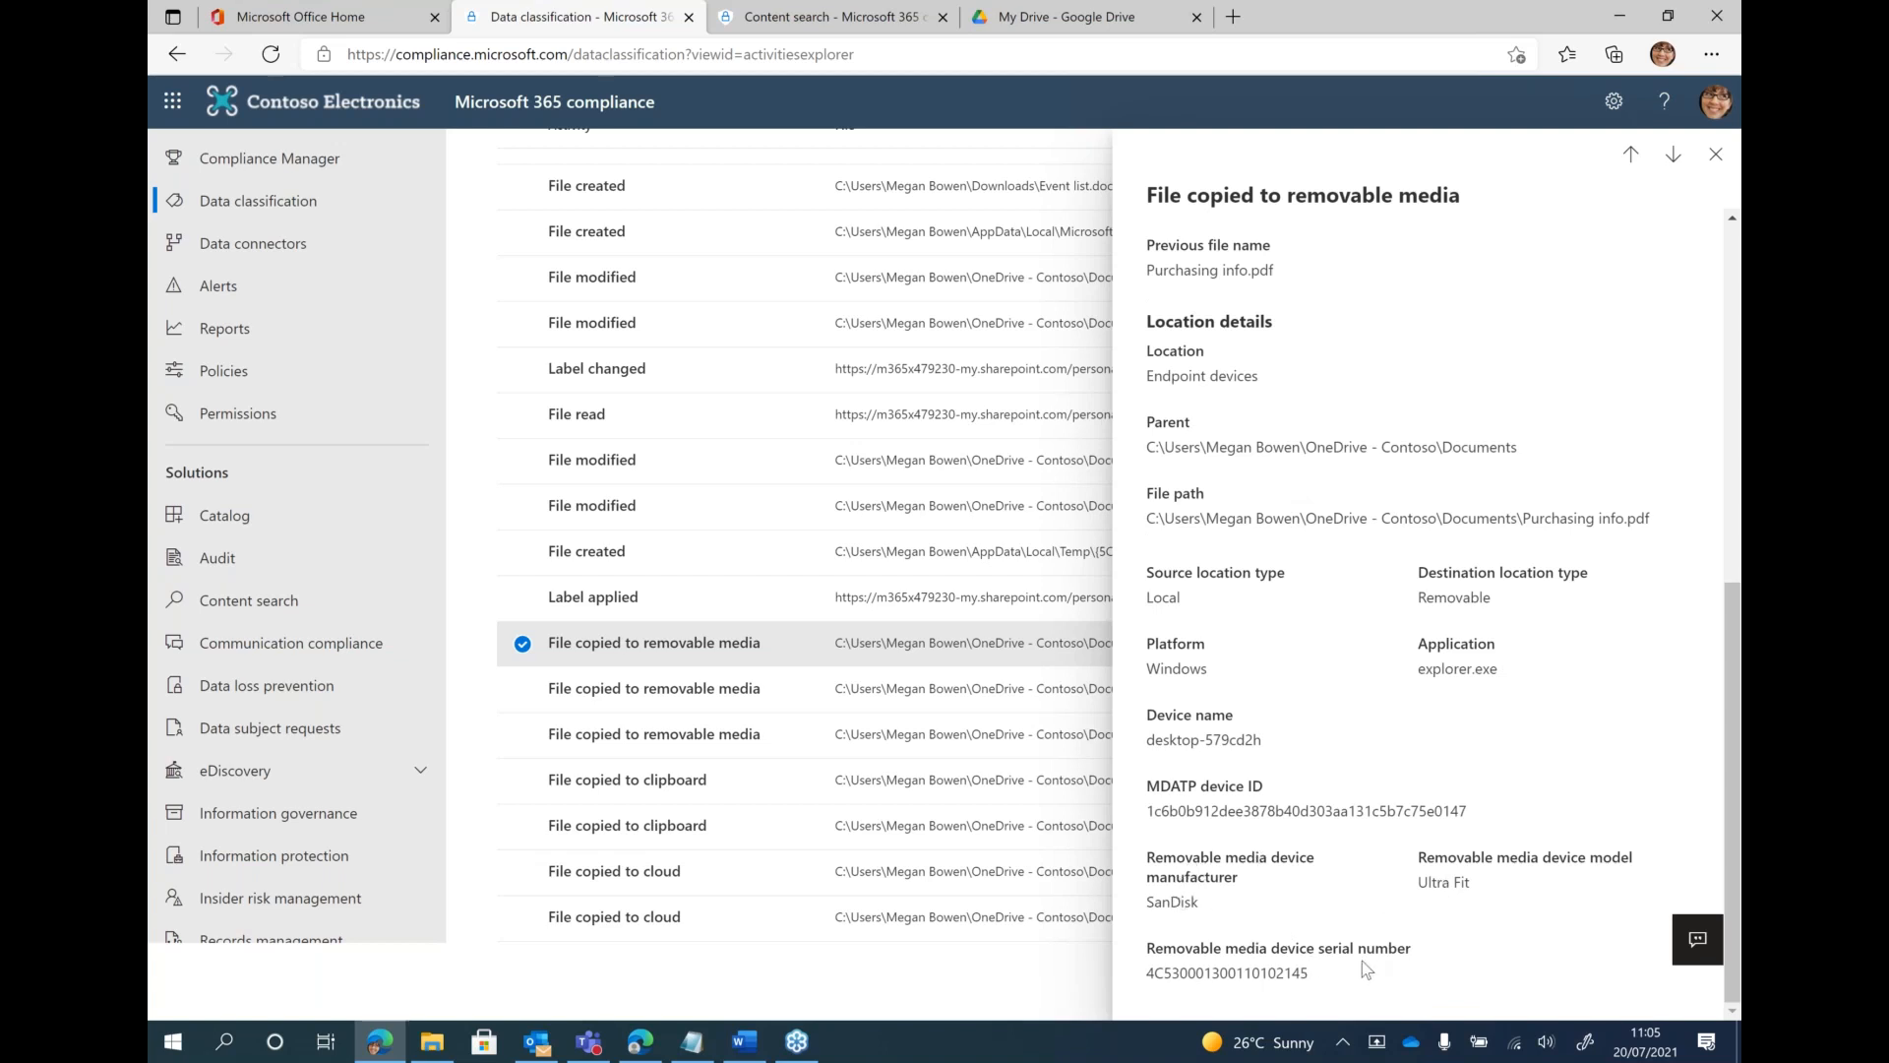
{"action": "scroll", "coordinate": [1393, 784], "scroll_direction": "up", "scroll_amount": 1}
{"action": "scroll", "coordinate": [1393, 784], "scroll_direction": "up", "scroll_amount": 6}
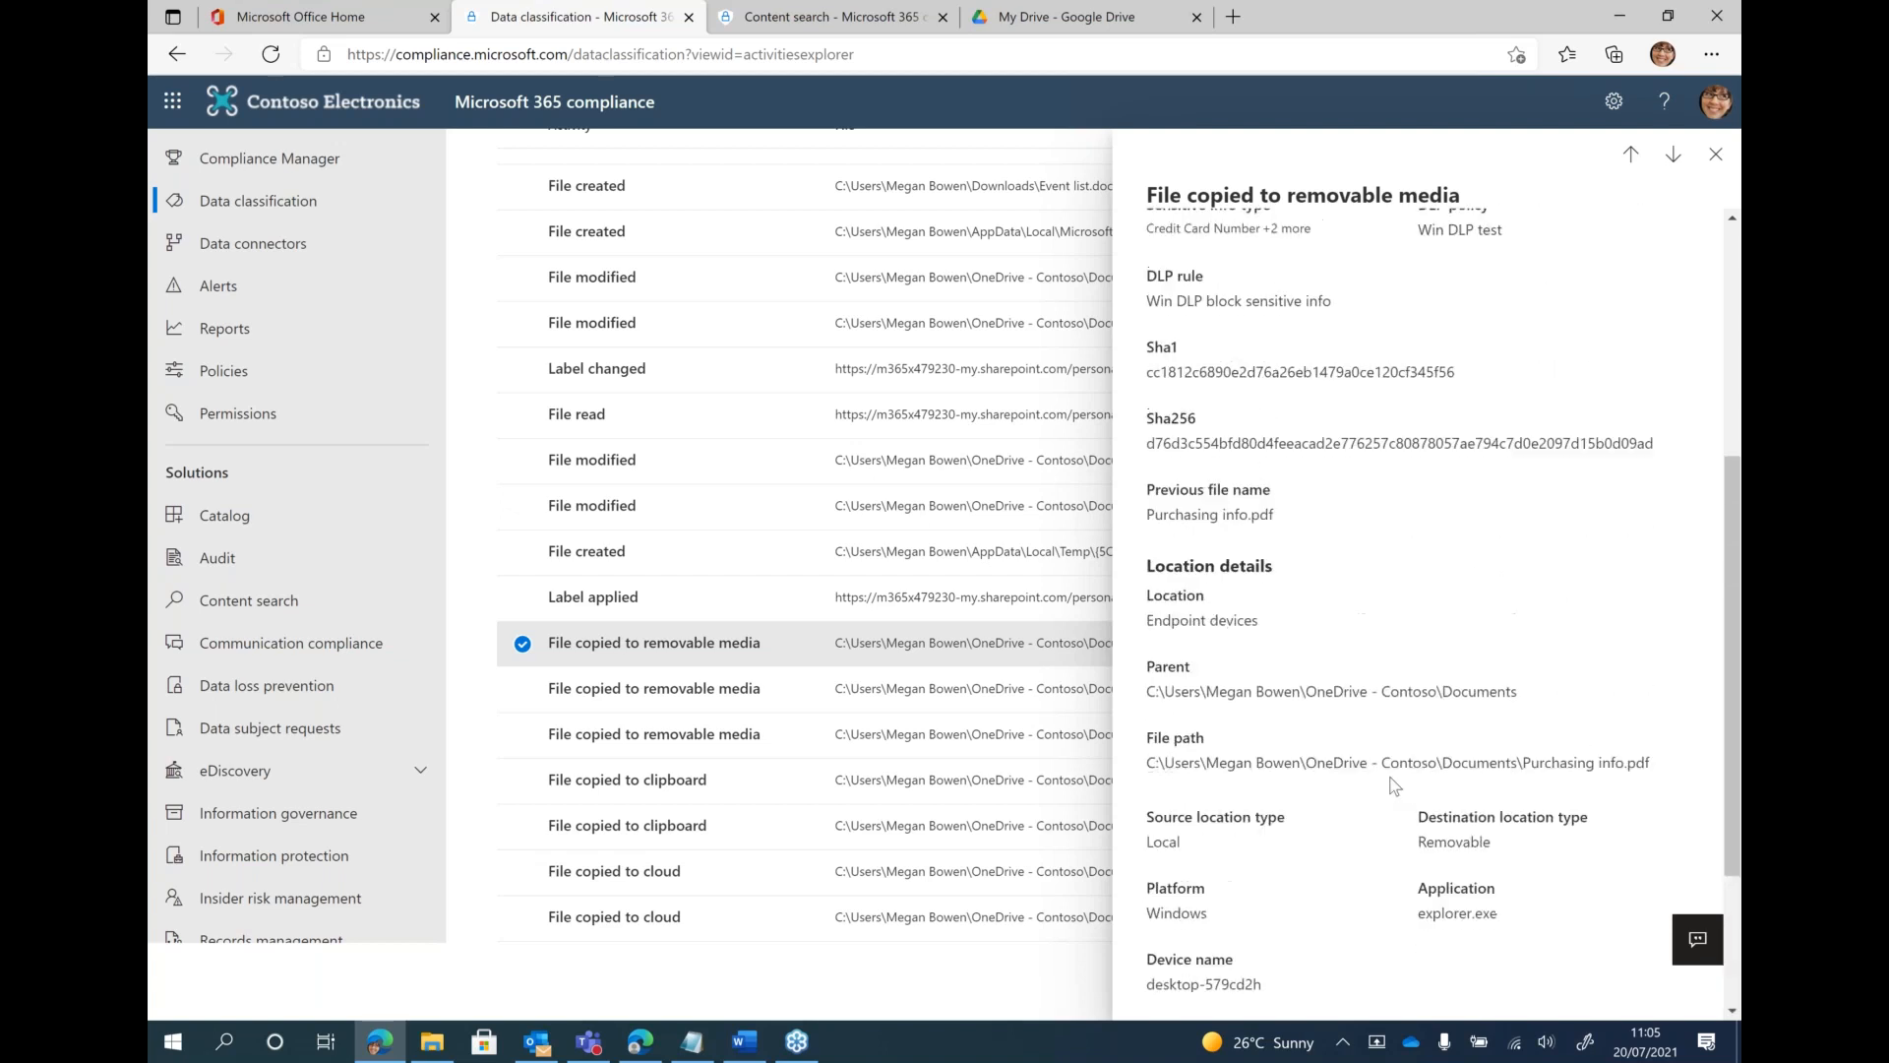
{"action": "scroll", "coordinate": [1466, 423], "scroll_direction": "up", "scroll_amount": 2}
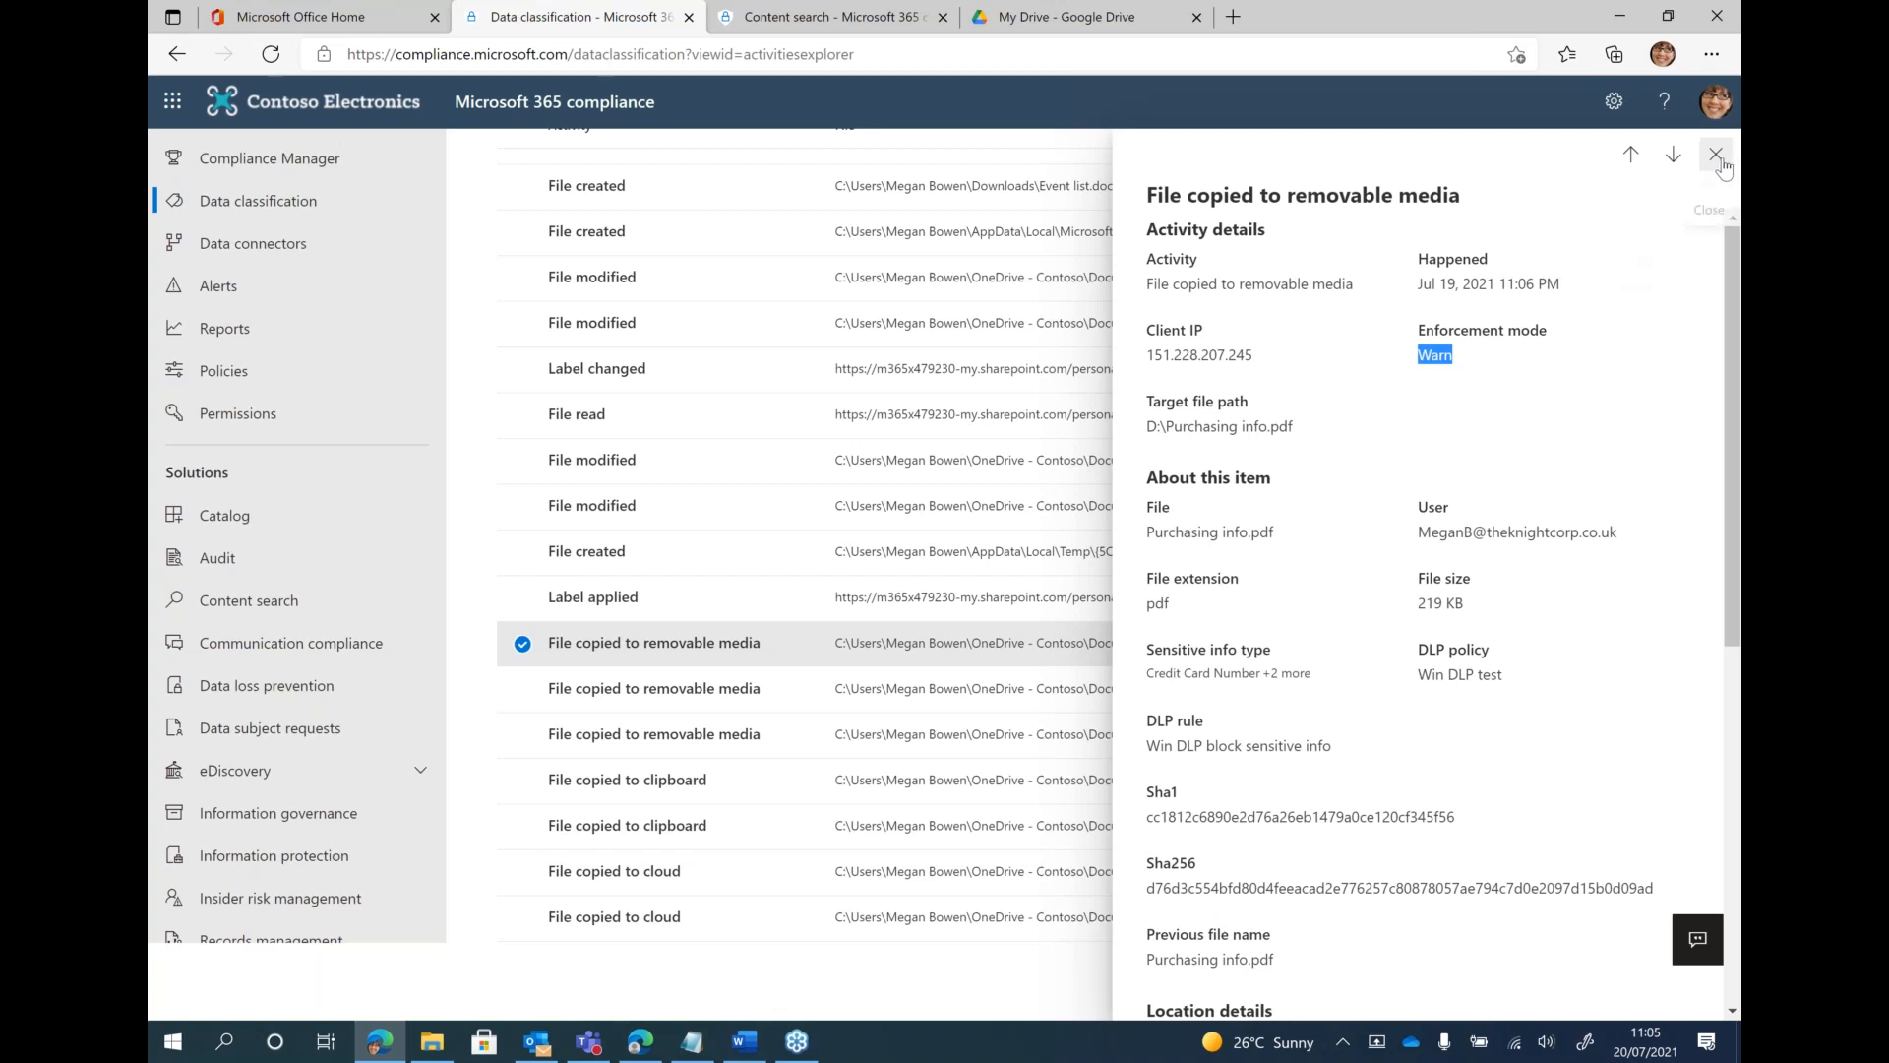
{"action": "left_click", "coordinate": [1725, 158]}
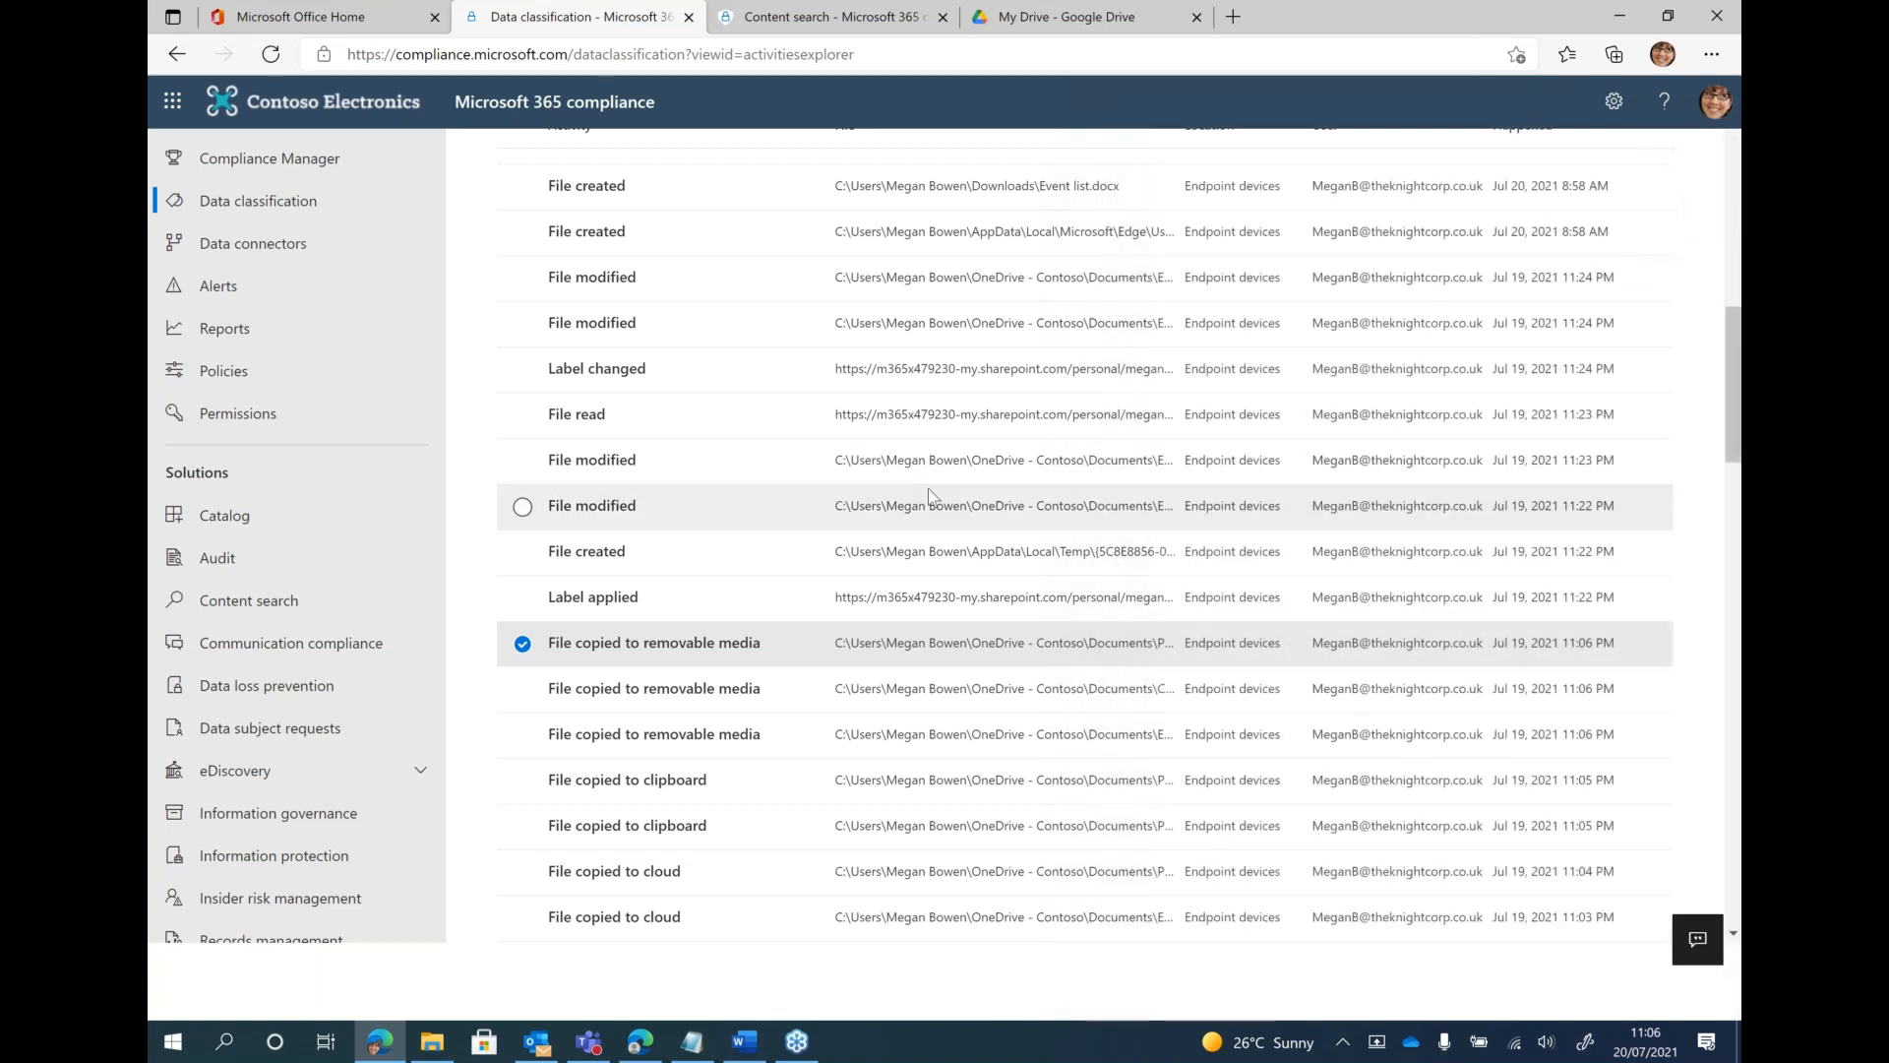
Return to the compliance home page, open Data loss prevention and view its policies and alerts
{"action": "scroll", "coordinate": [929, 488], "scroll_direction": "up", "scroll_amount": 6}
{"action": "scroll", "coordinate": [929, 488], "scroll_direction": "up", "scroll_amount": 6}
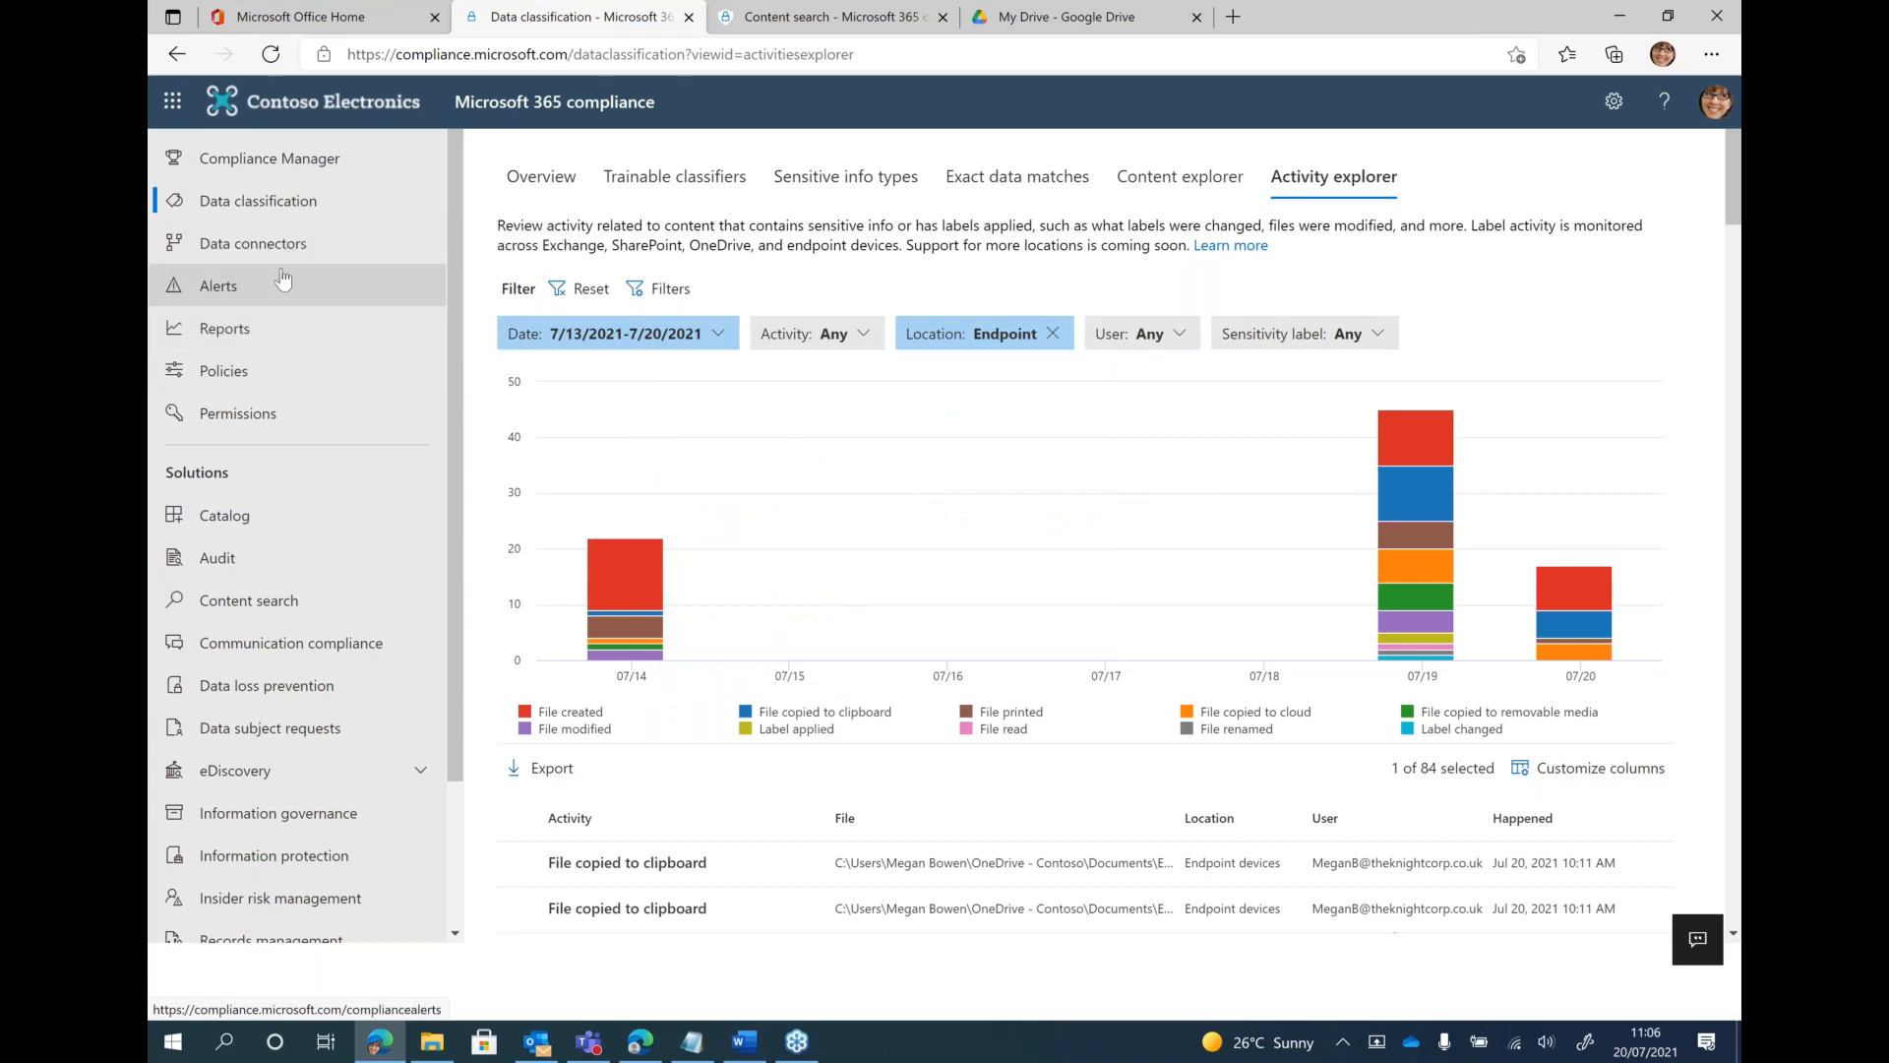
{"action": "left_click", "coordinate": [484, 106]}
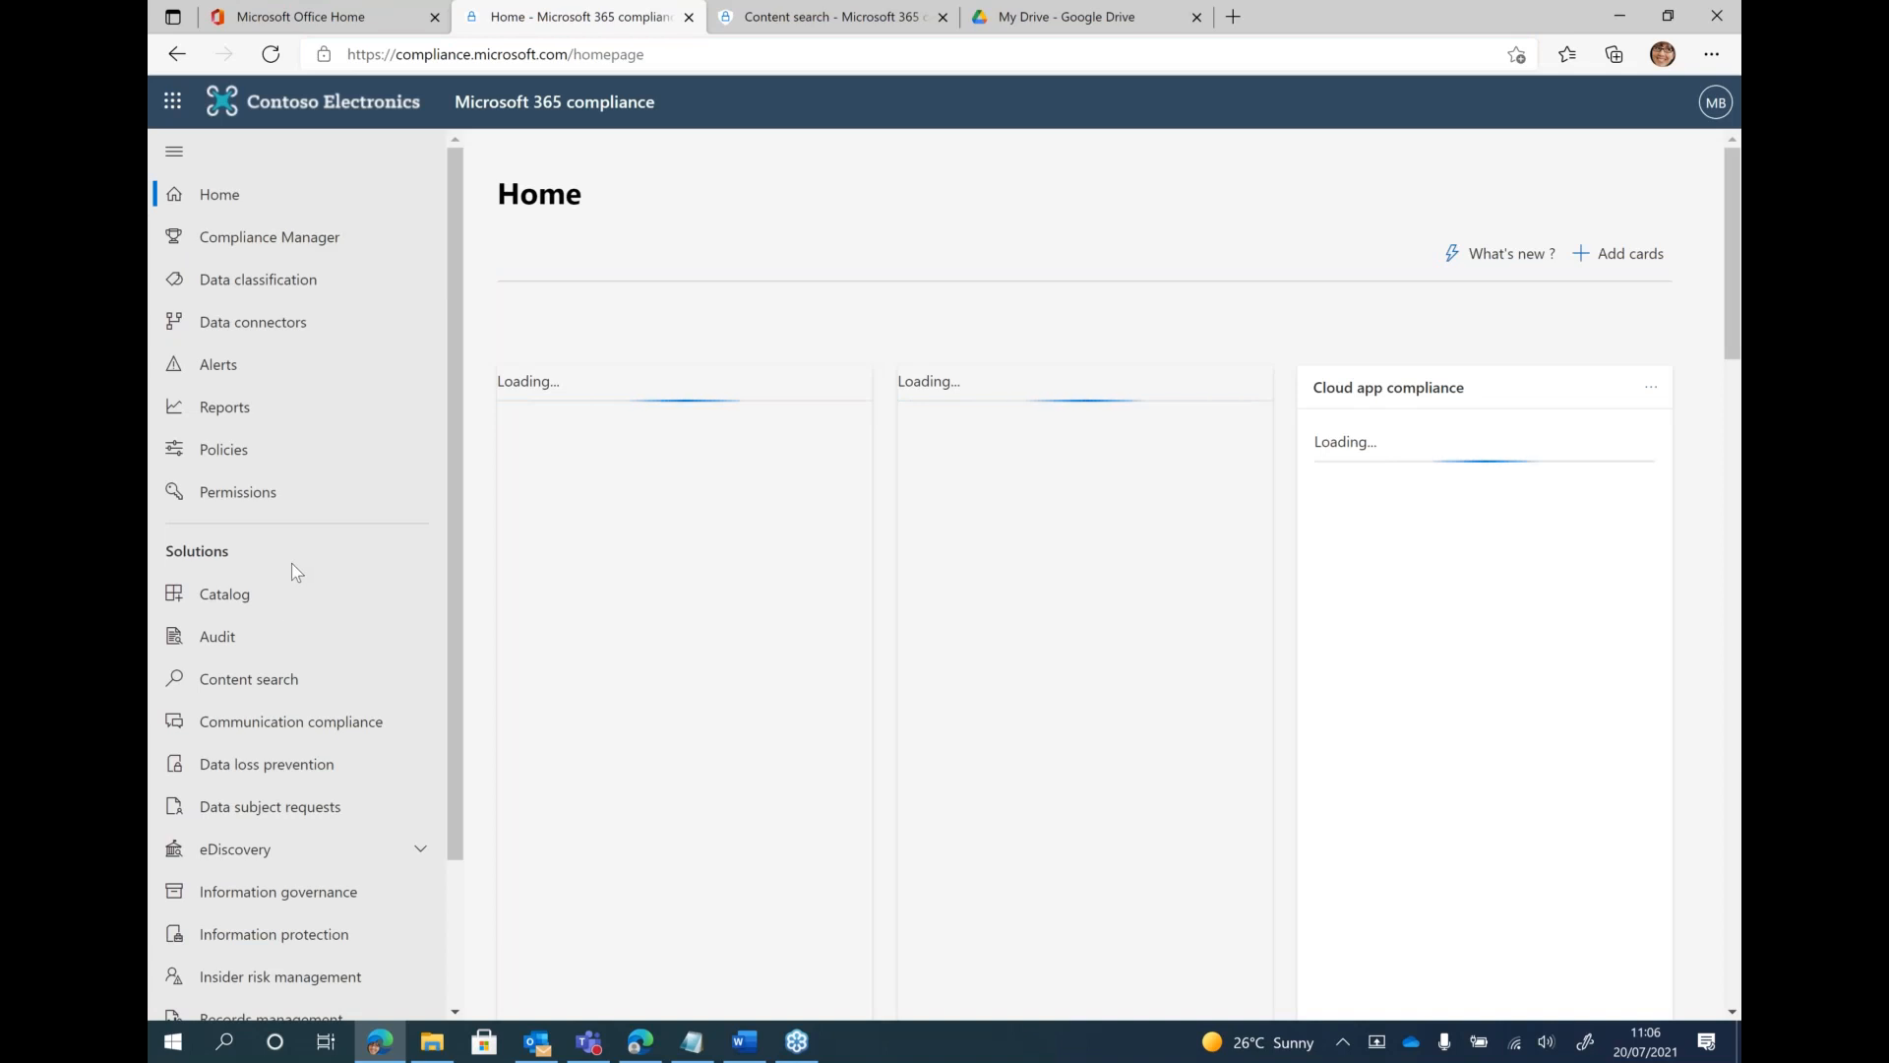
{"action": "left_click", "coordinate": [281, 764]}
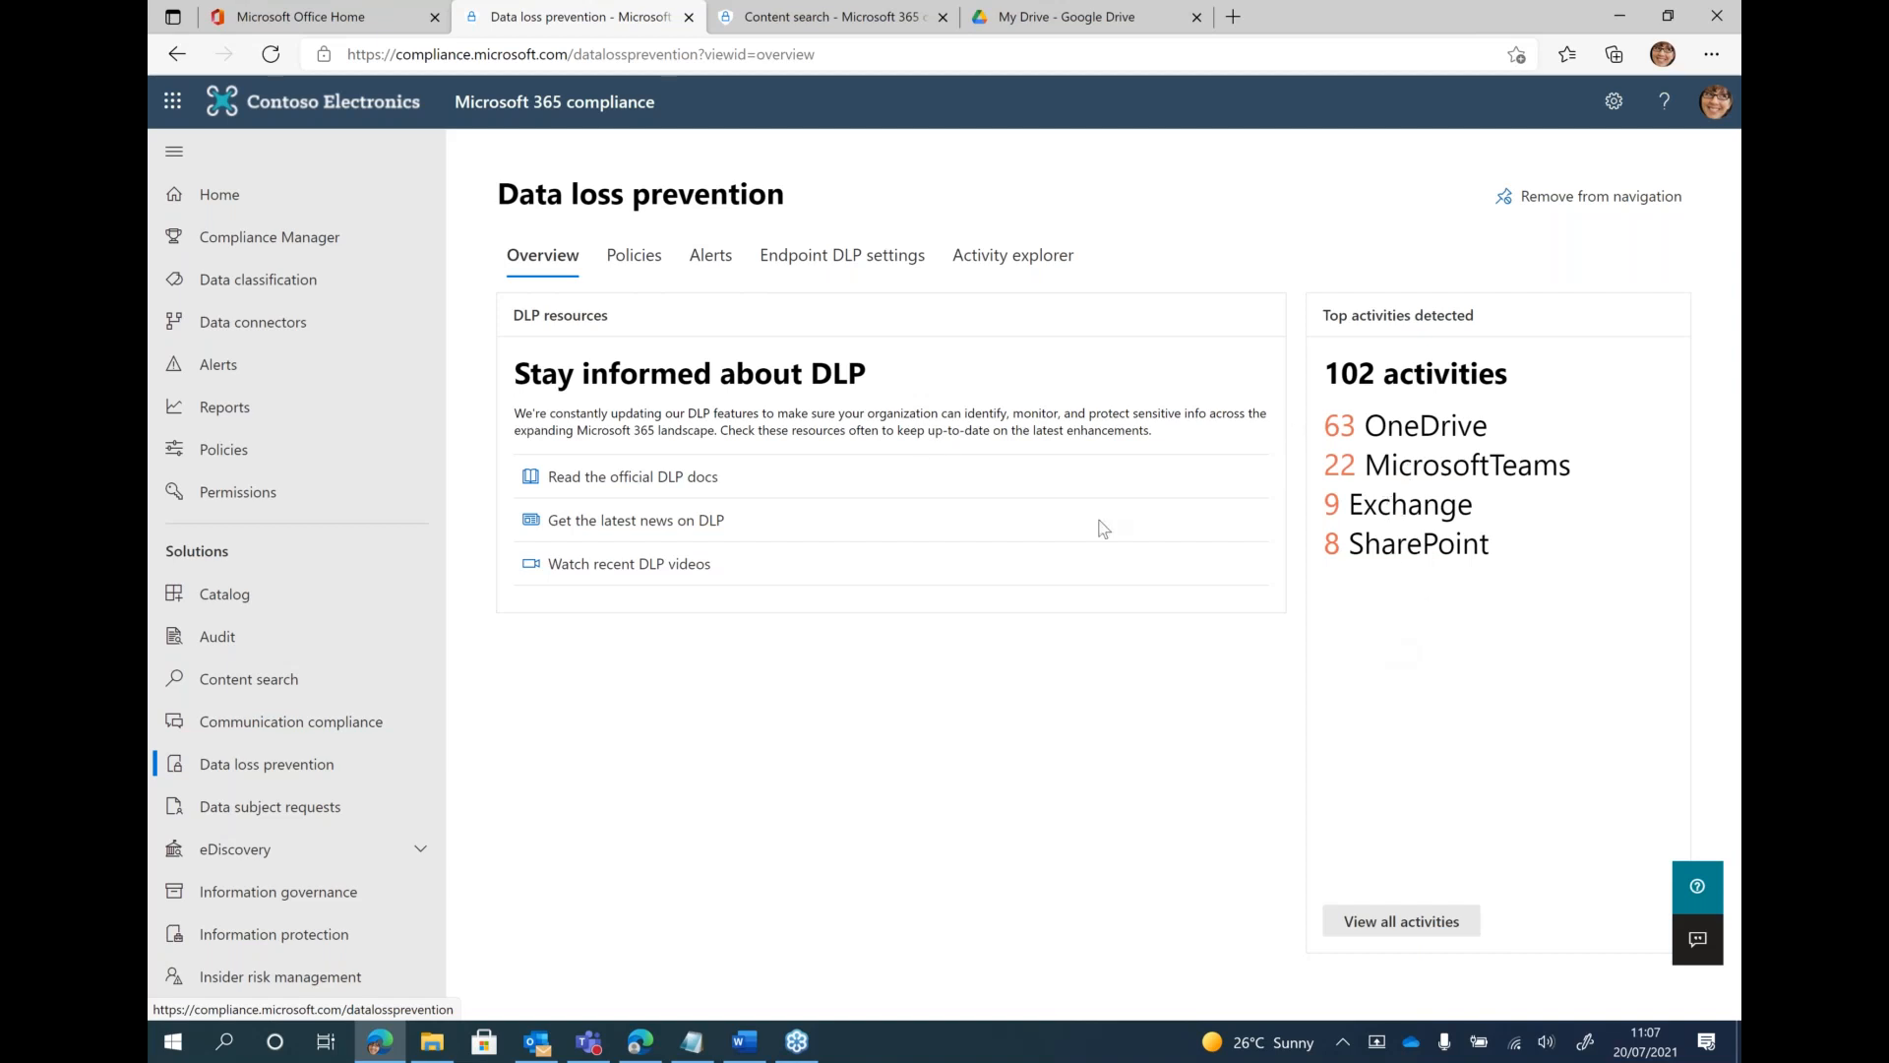
{"action": "left_click", "coordinate": [638, 258]}
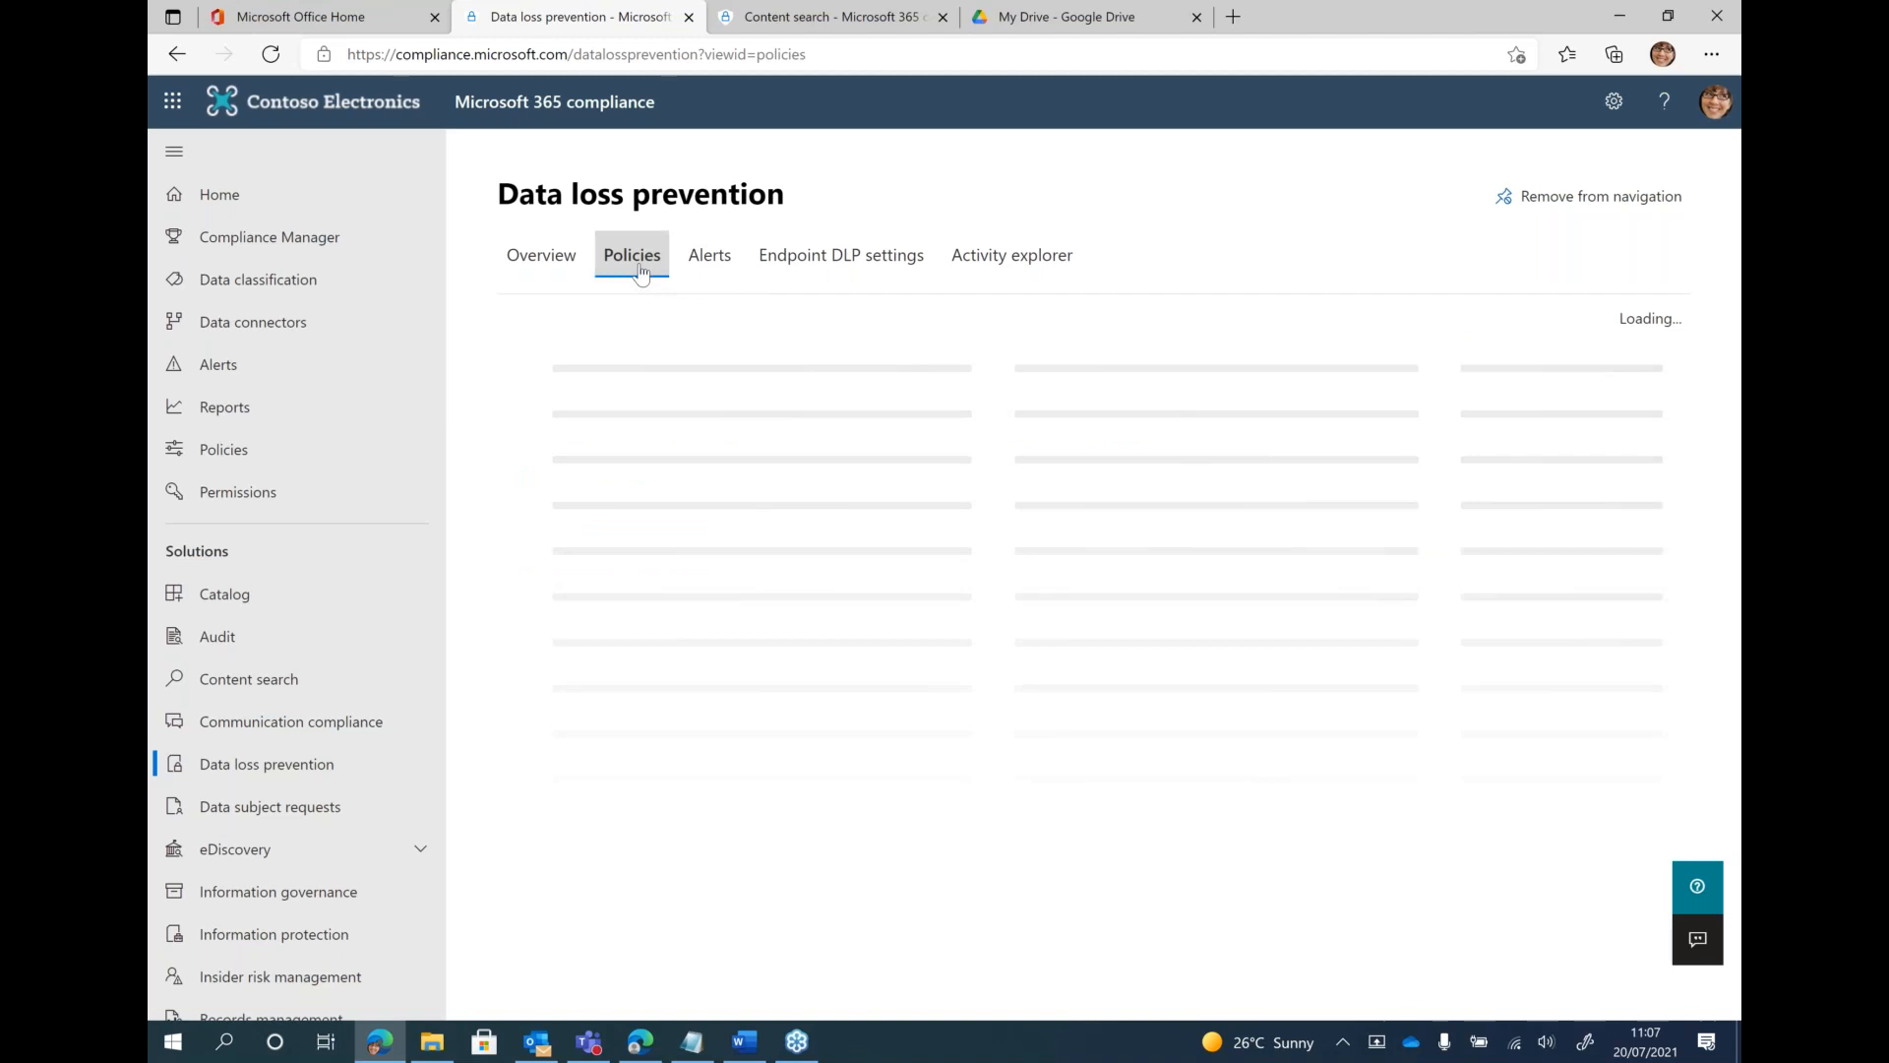
{"action": "left_click", "coordinate": [703, 263]}
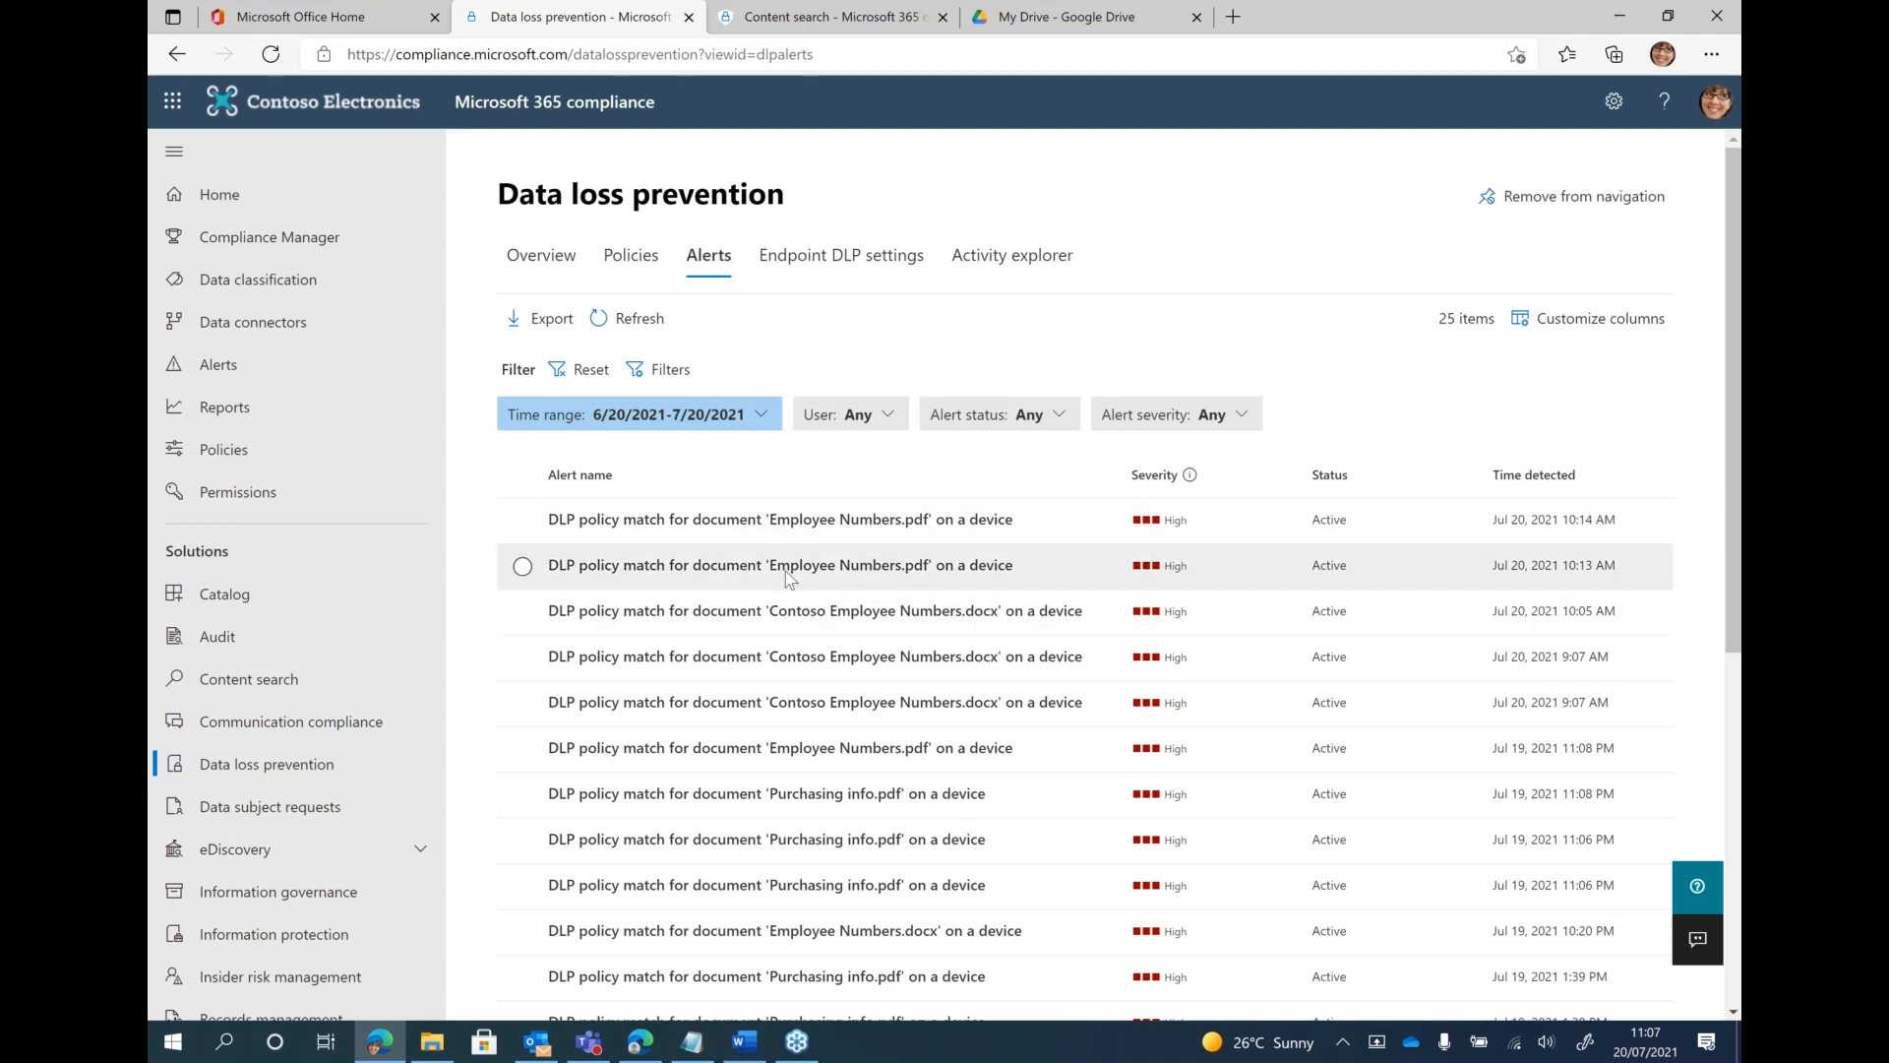
Open the full details of the newest Employee Numbers.pdf DLP alert and check the status options for managing it
{"action": "left_click", "coordinate": [758, 538]}
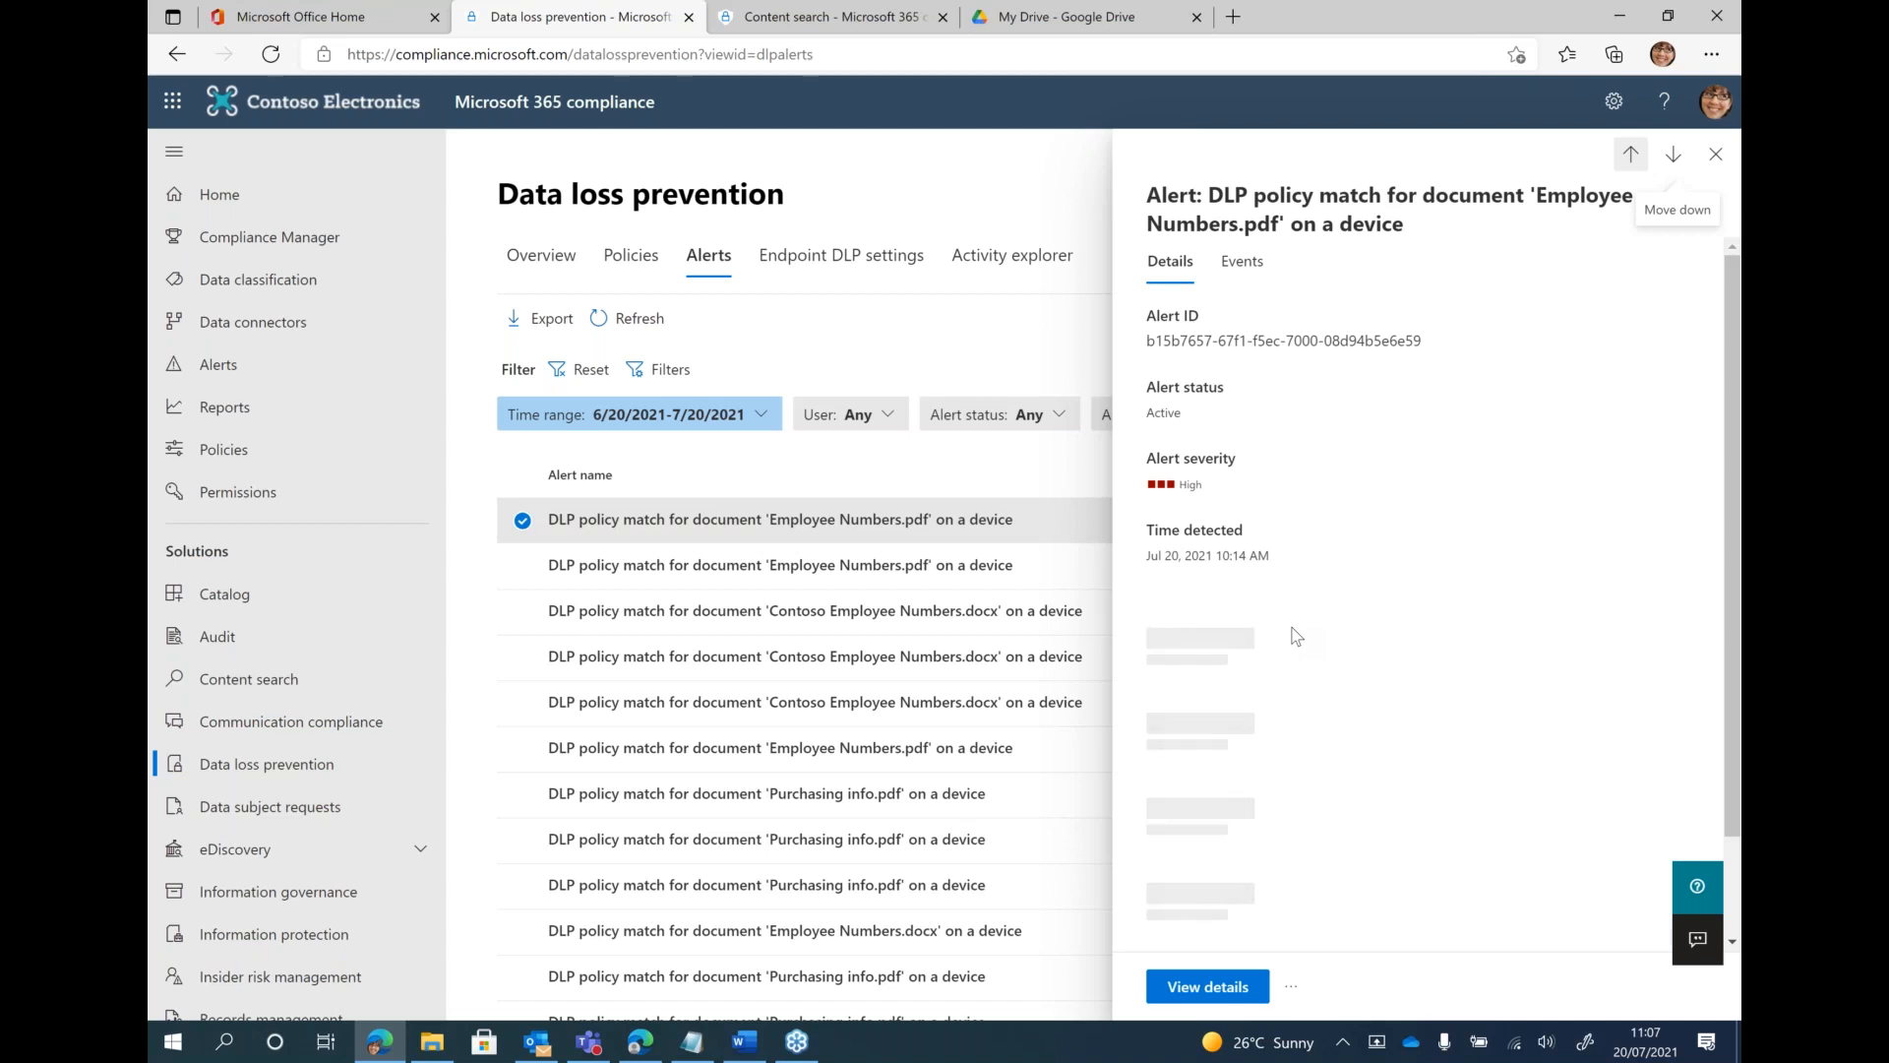
{"action": "scroll", "coordinate": [1293, 628], "scroll_direction": "down", "scroll_amount": 2}
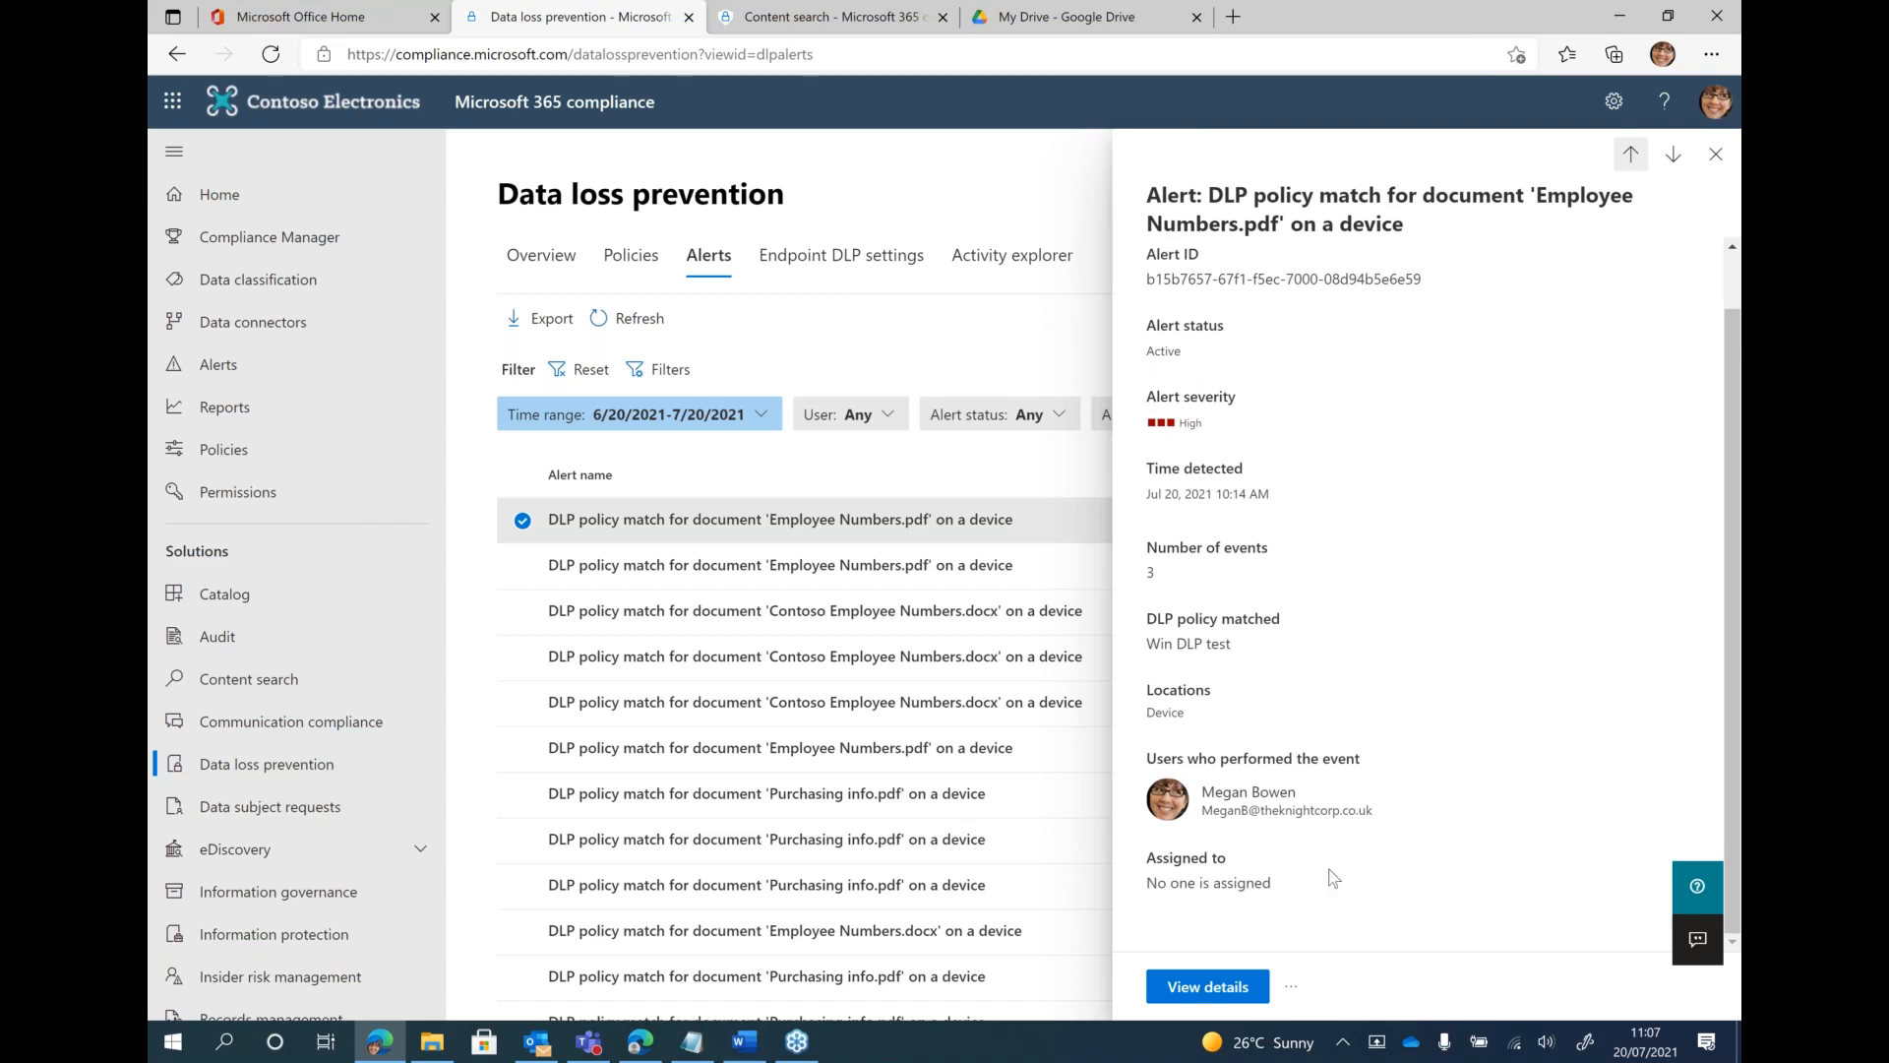
{"action": "left_click", "coordinate": [1223, 986]}
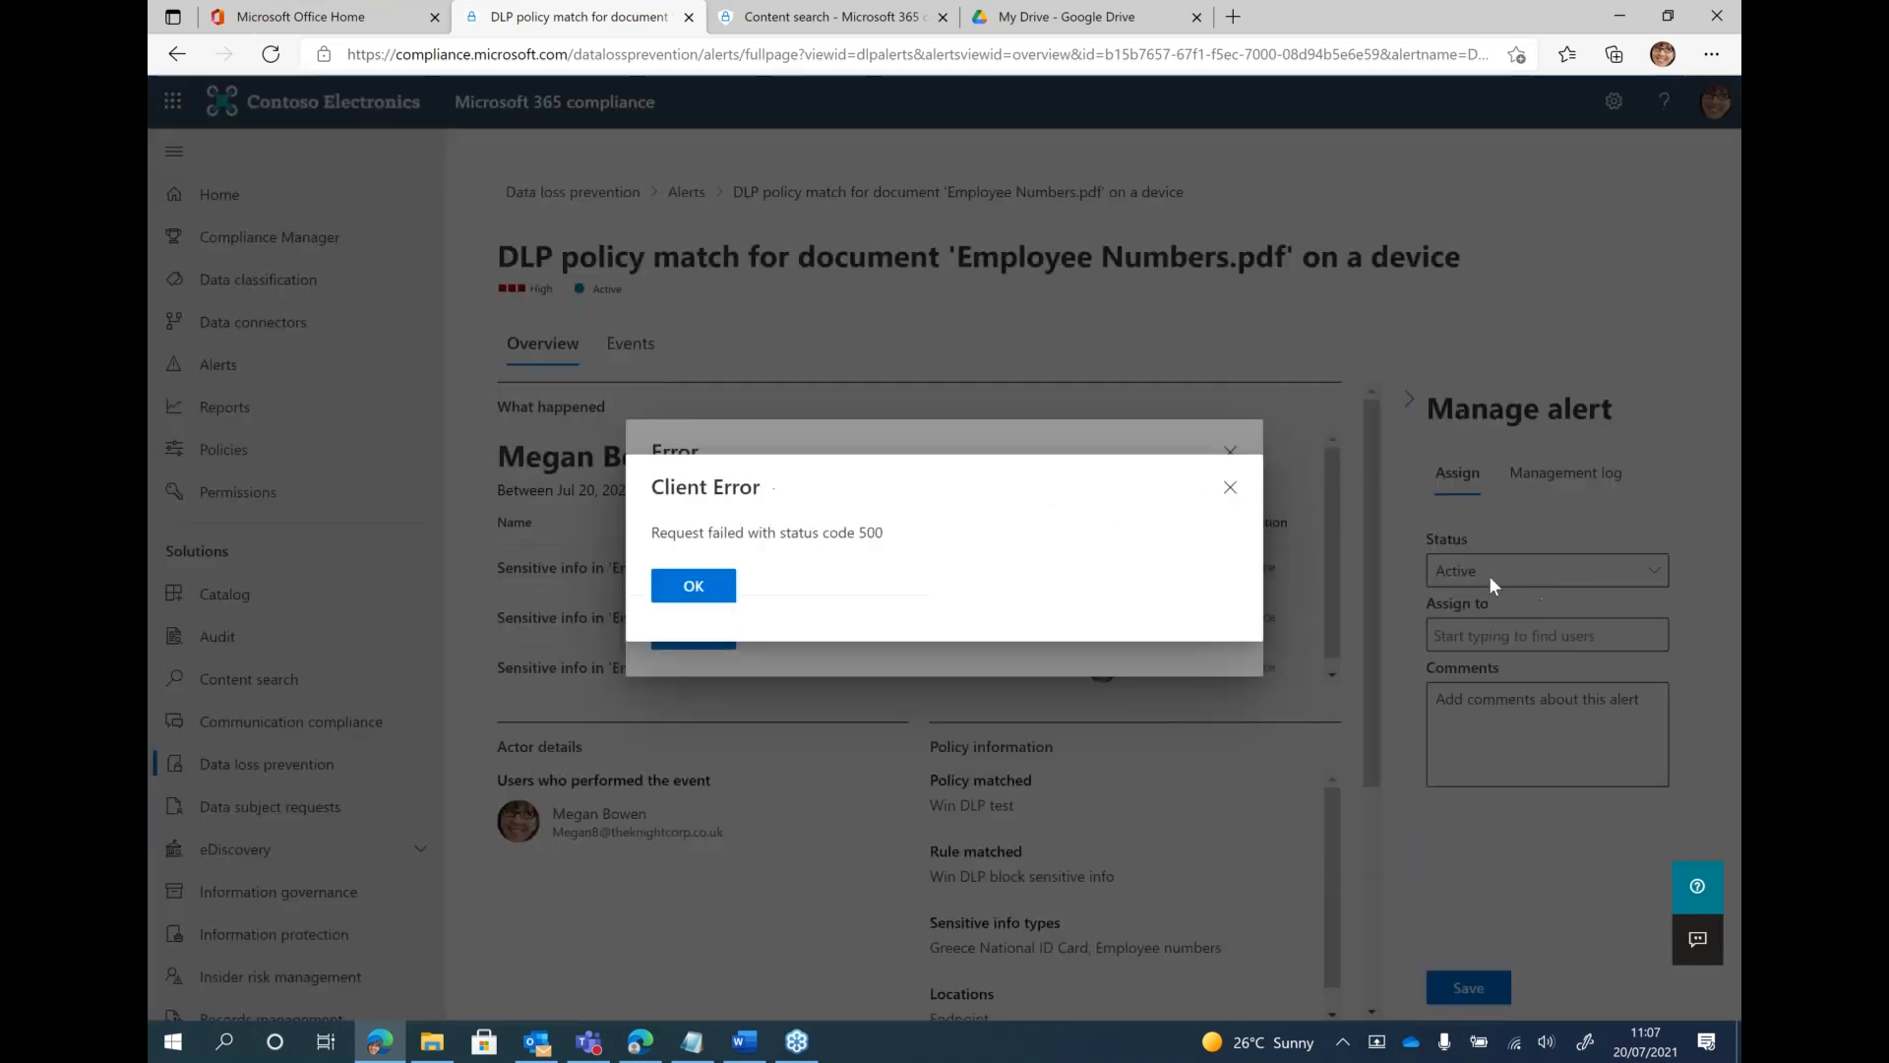
{"action": "left_click", "coordinate": [694, 586]}
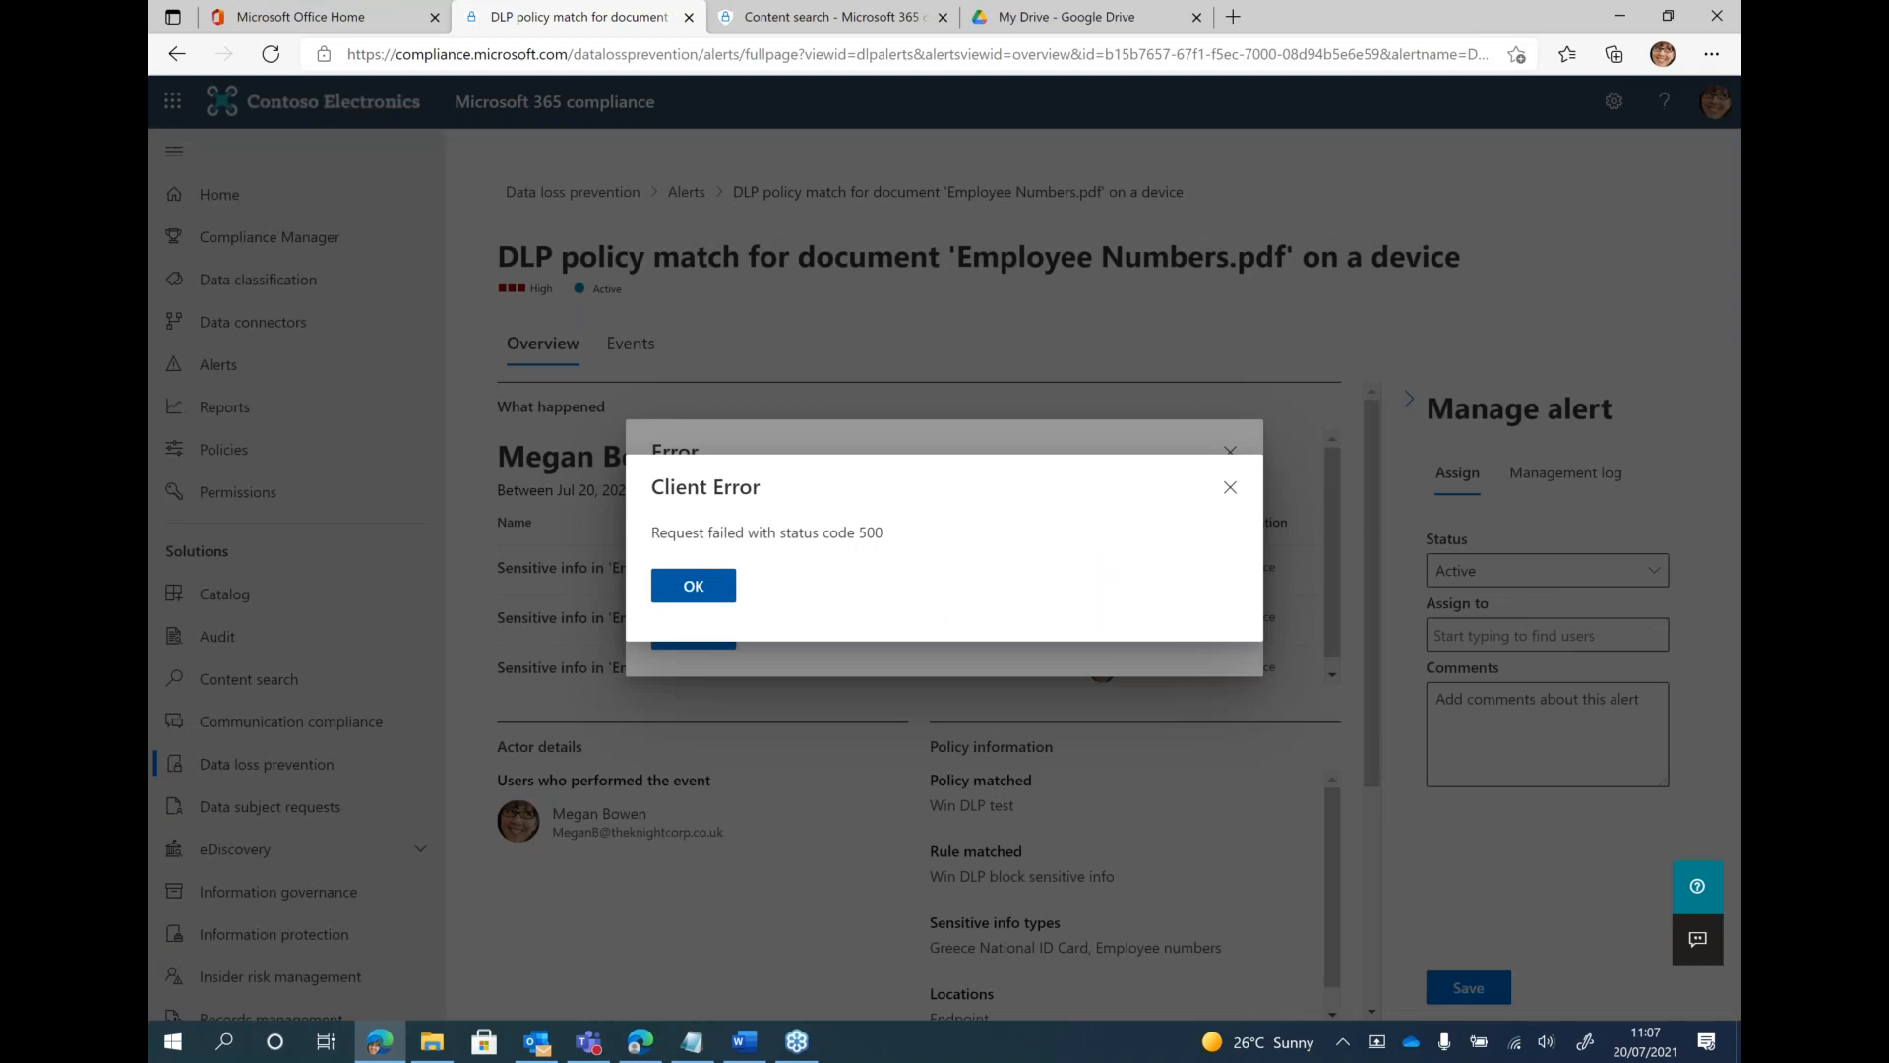
{"action": "left_click", "coordinate": [699, 633]}
{"action": "left_click", "coordinate": [1539, 570]}
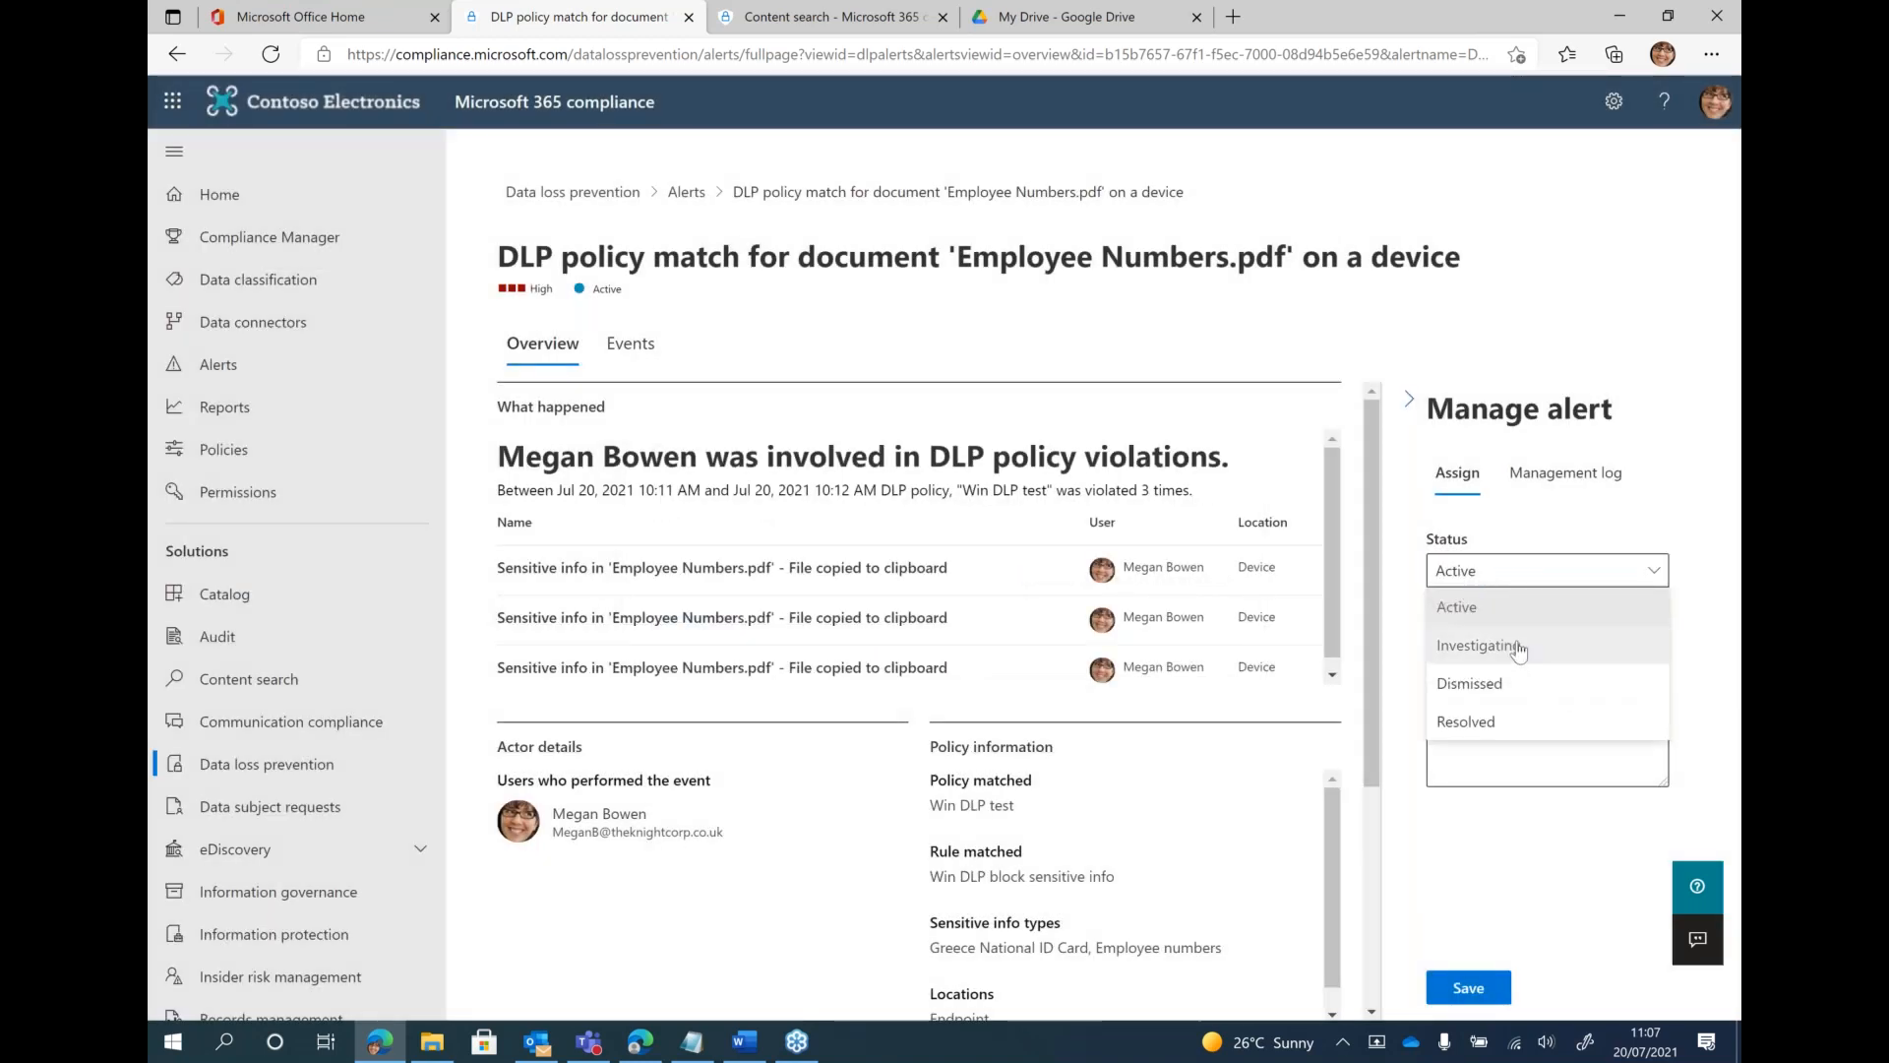
{"action": "left_click", "coordinate": [1493, 733]}
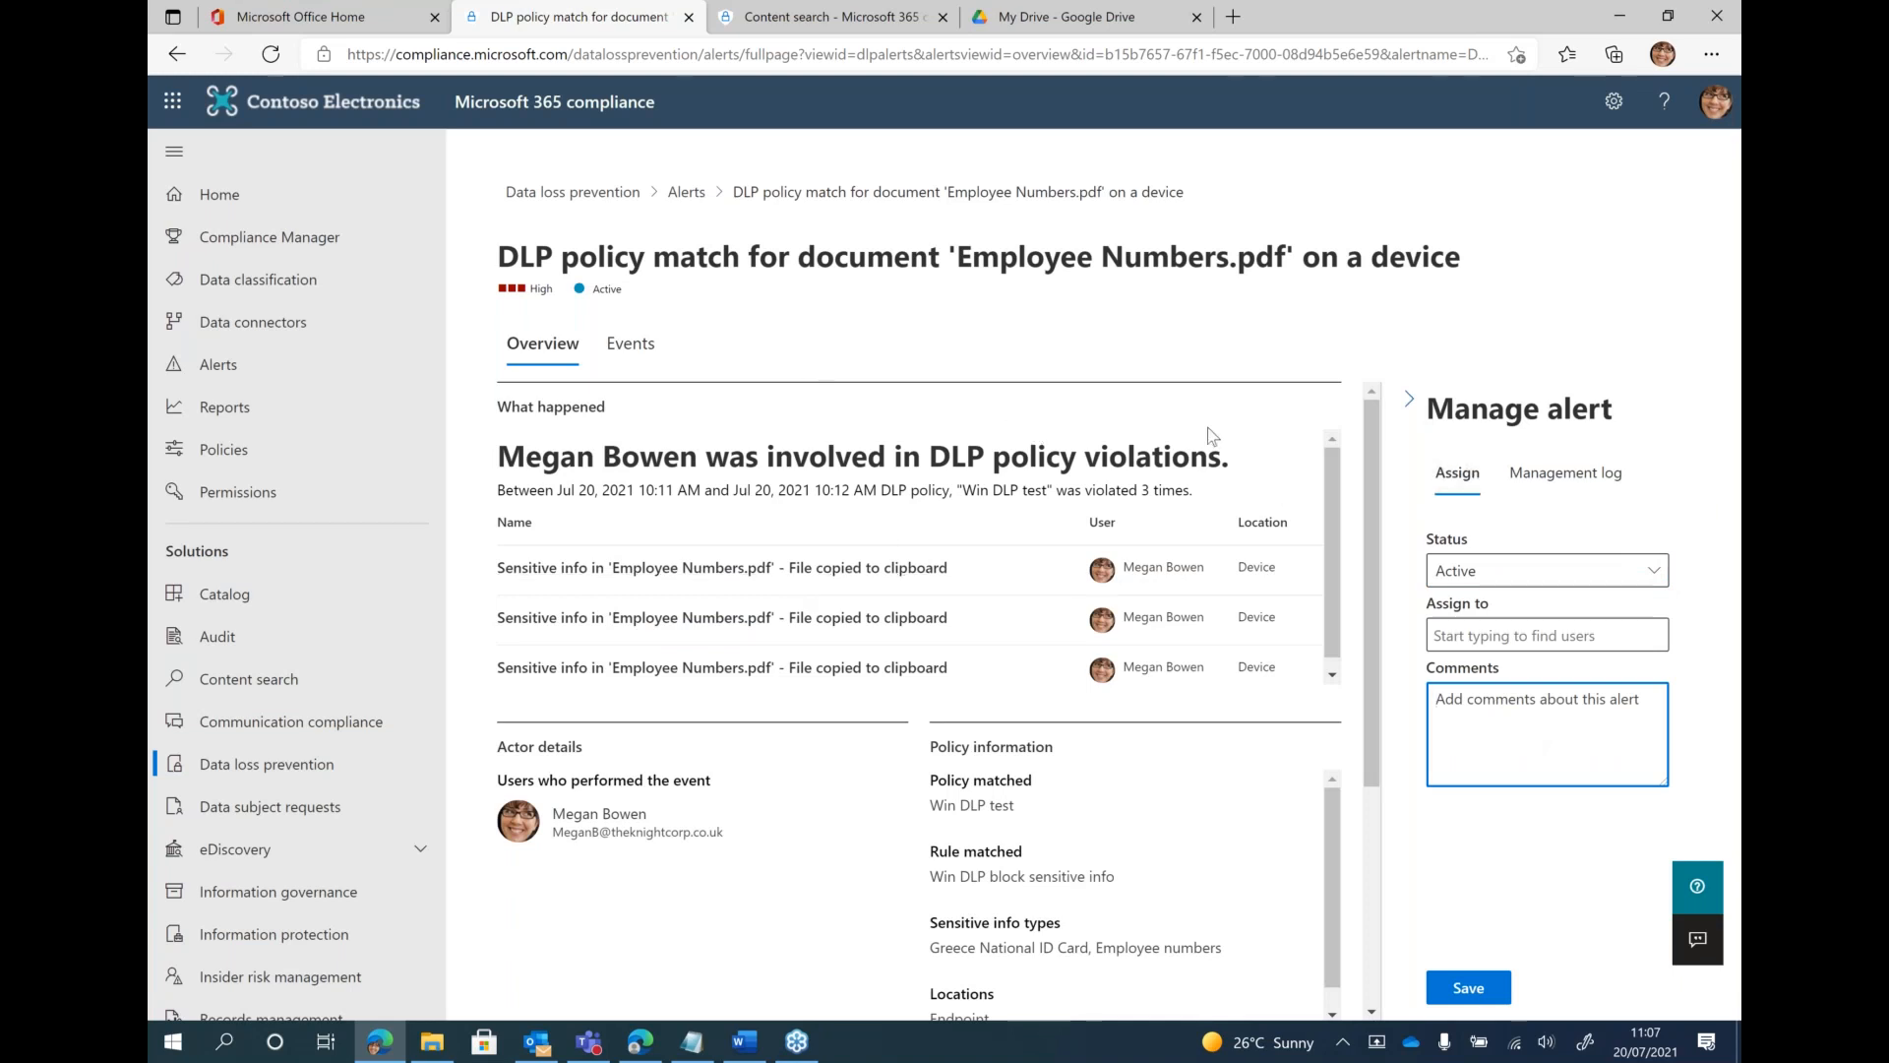
Collapse the alert management section and examine the alert's violations, matched policy and rule, sensitive info types and locations
{"action": "left_click", "coordinate": [1399, 405]}
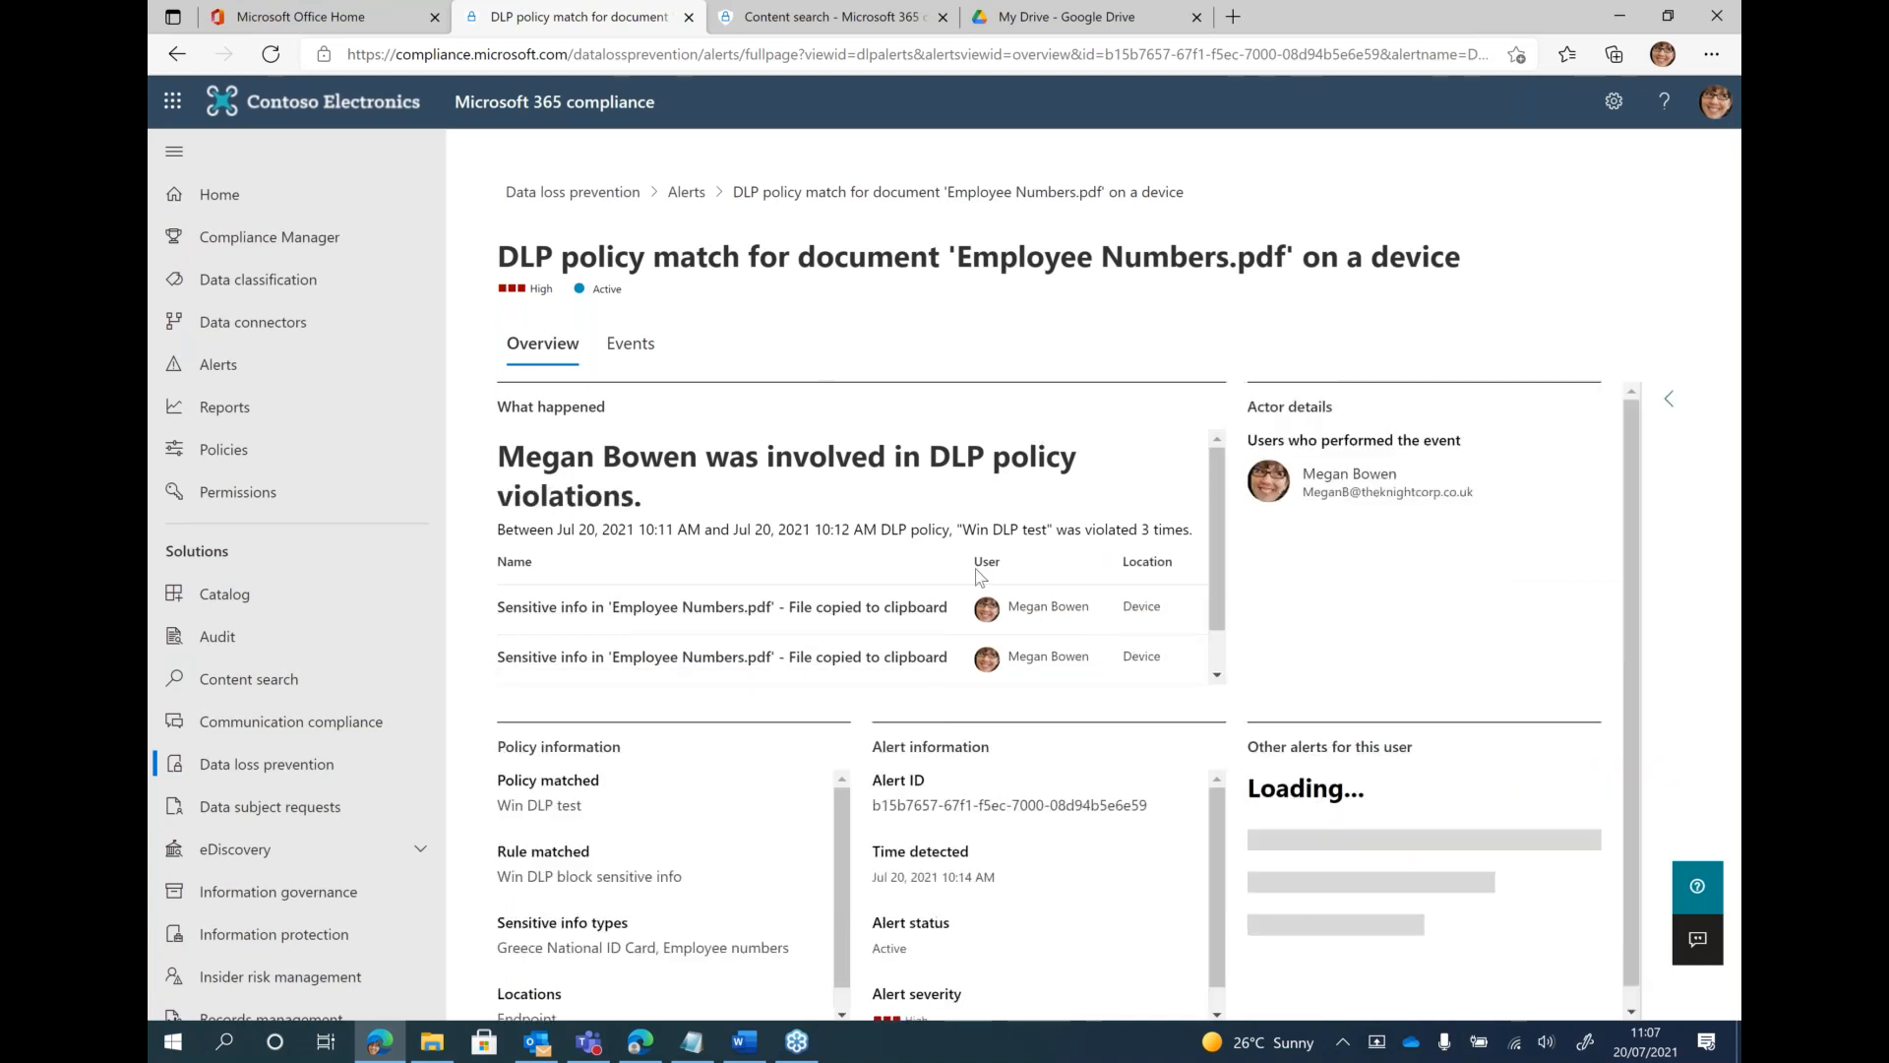
{"action": "scroll", "coordinate": [898, 556], "scroll_direction": "down", "scroll_amount": 1}
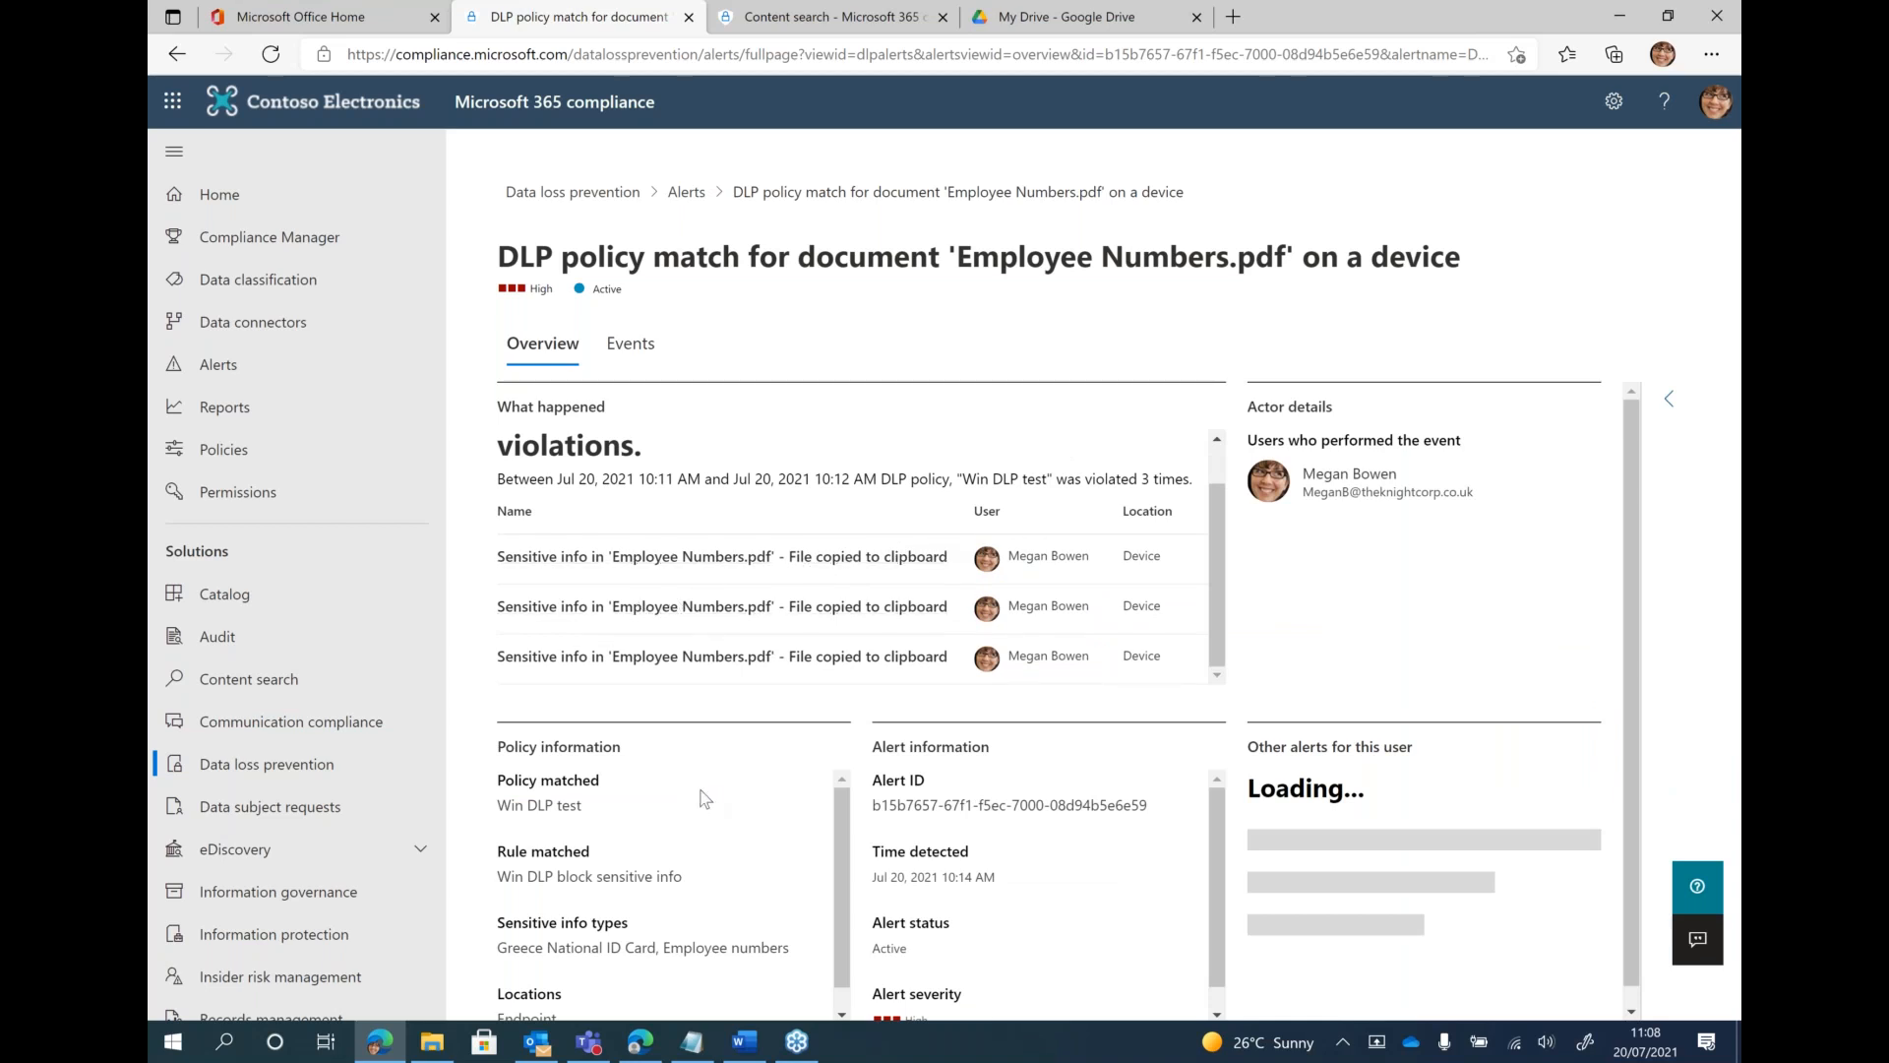
{"action": "scroll", "coordinate": [704, 798], "scroll_direction": "down", "scroll_amount": 1}
{"action": "scroll", "coordinate": [645, 817], "scroll_direction": "down", "scroll_amount": 1}
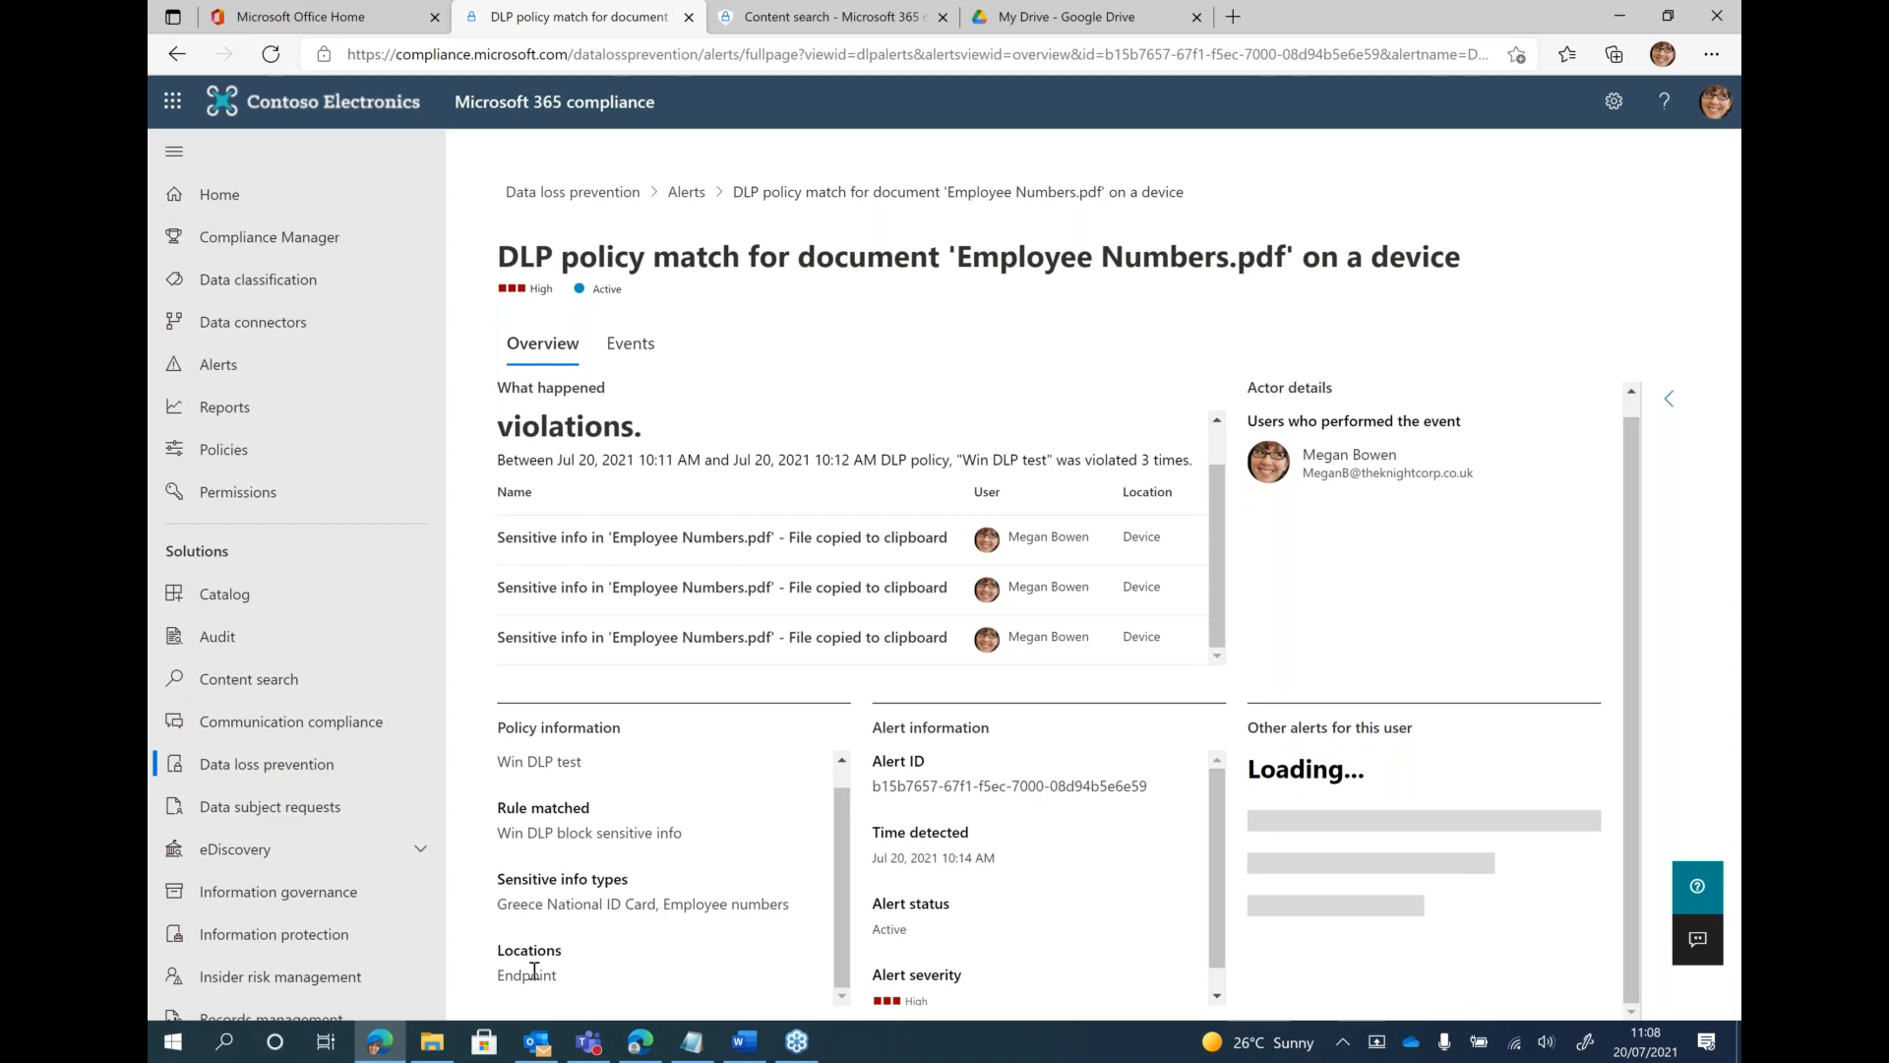
{"action": "scroll", "coordinate": [1045, 825], "scroll_direction": "down", "scroll_amount": 1}
{"action": "scroll", "coordinate": [1131, 864], "scroll_direction": "up", "scroll_amount": 1}
{"action": "scroll", "coordinate": [721, 587], "scroll_direction": "up", "scroll_amount": 1}
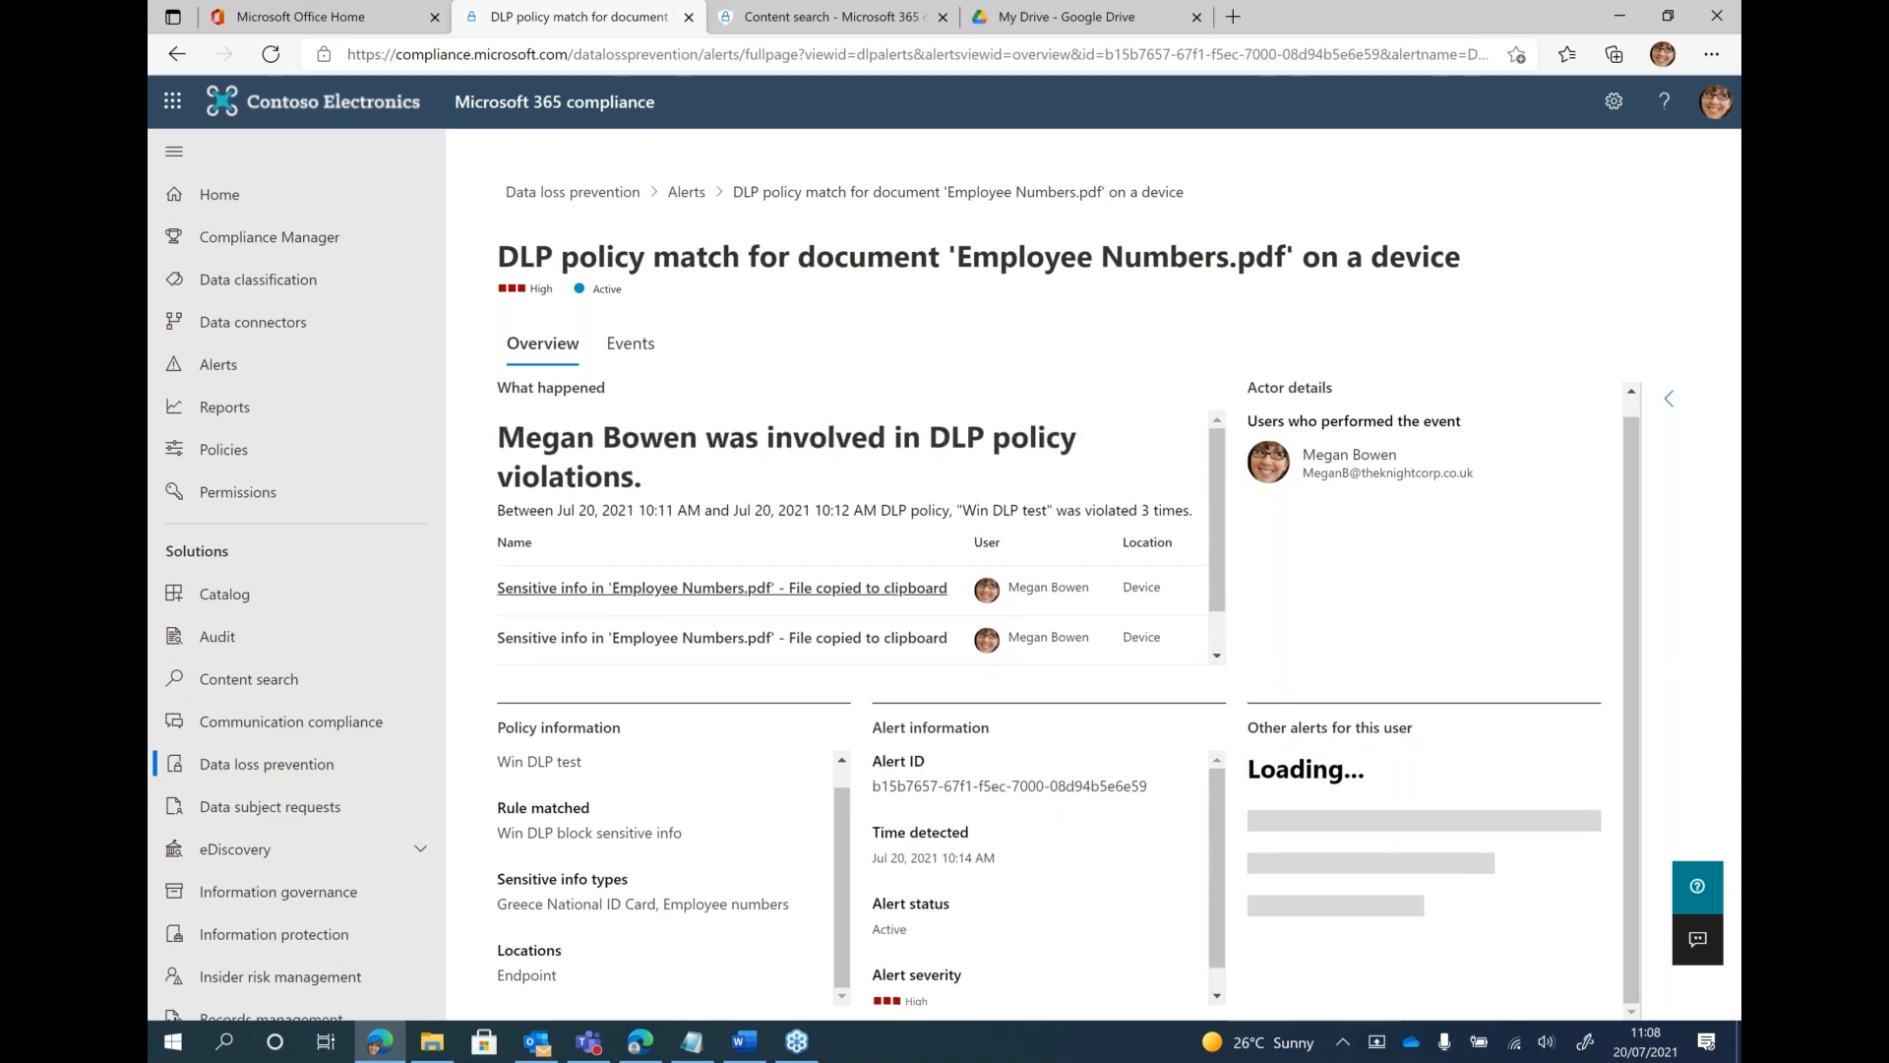
Look through the alert's individual events and examine the sensitive info types detected in the first event
{"action": "left_click", "coordinate": [630, 356]}
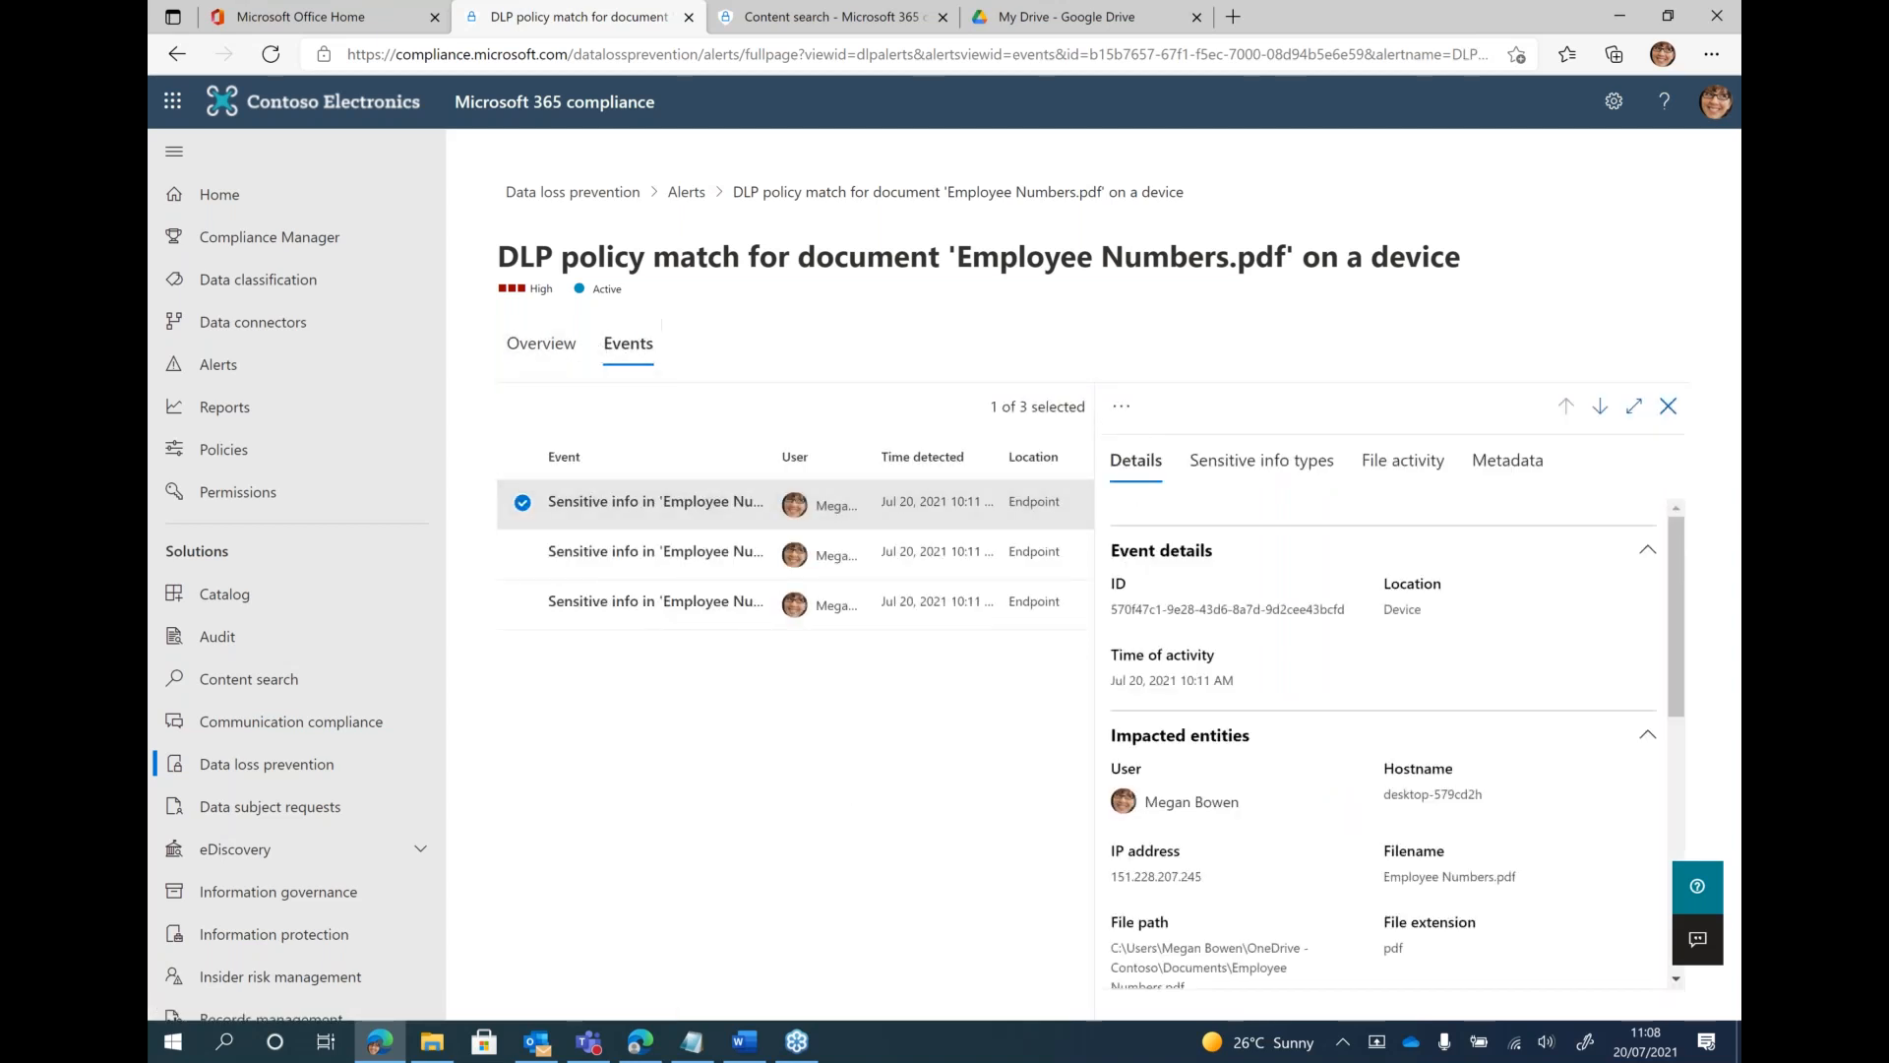
{"action": "left_click", "coordinate": [698, 559]}
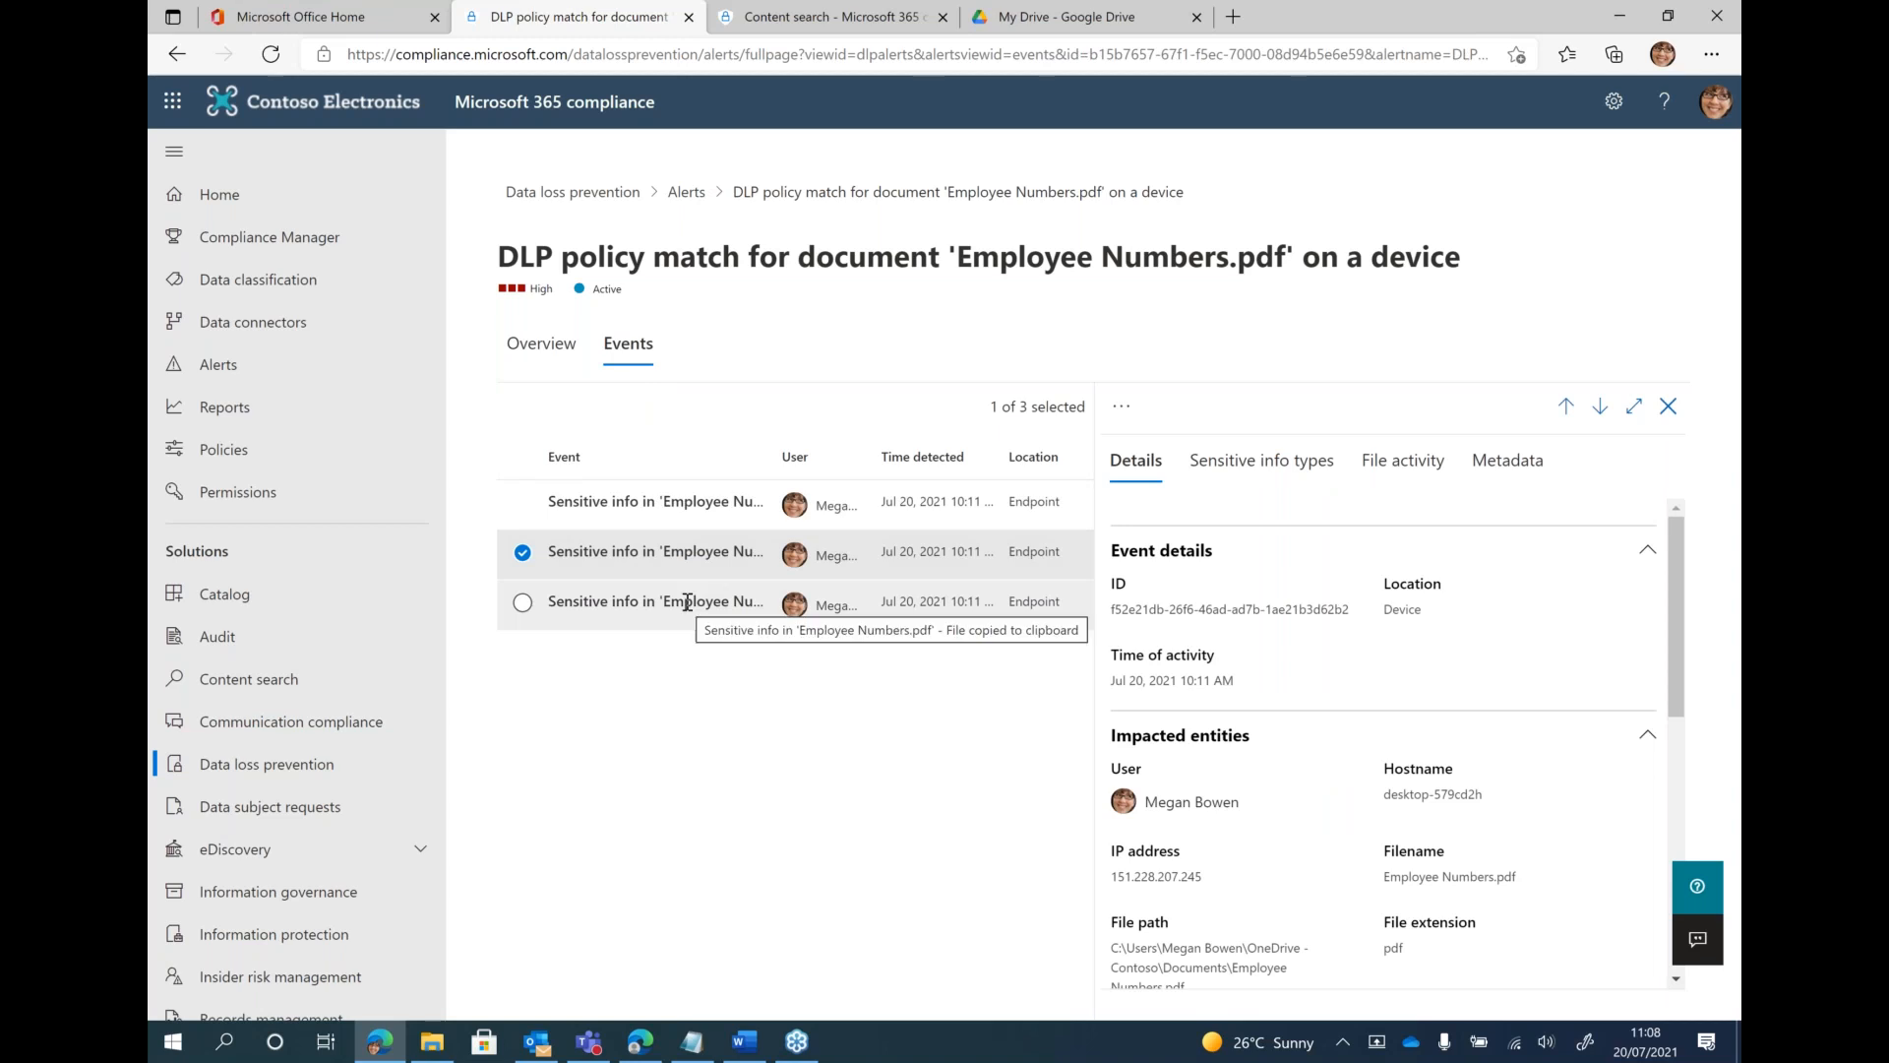
{"action": "left_click", "coordinate": [688, 602]}
{"action": "left_click", "coordinate": [680, 503]}
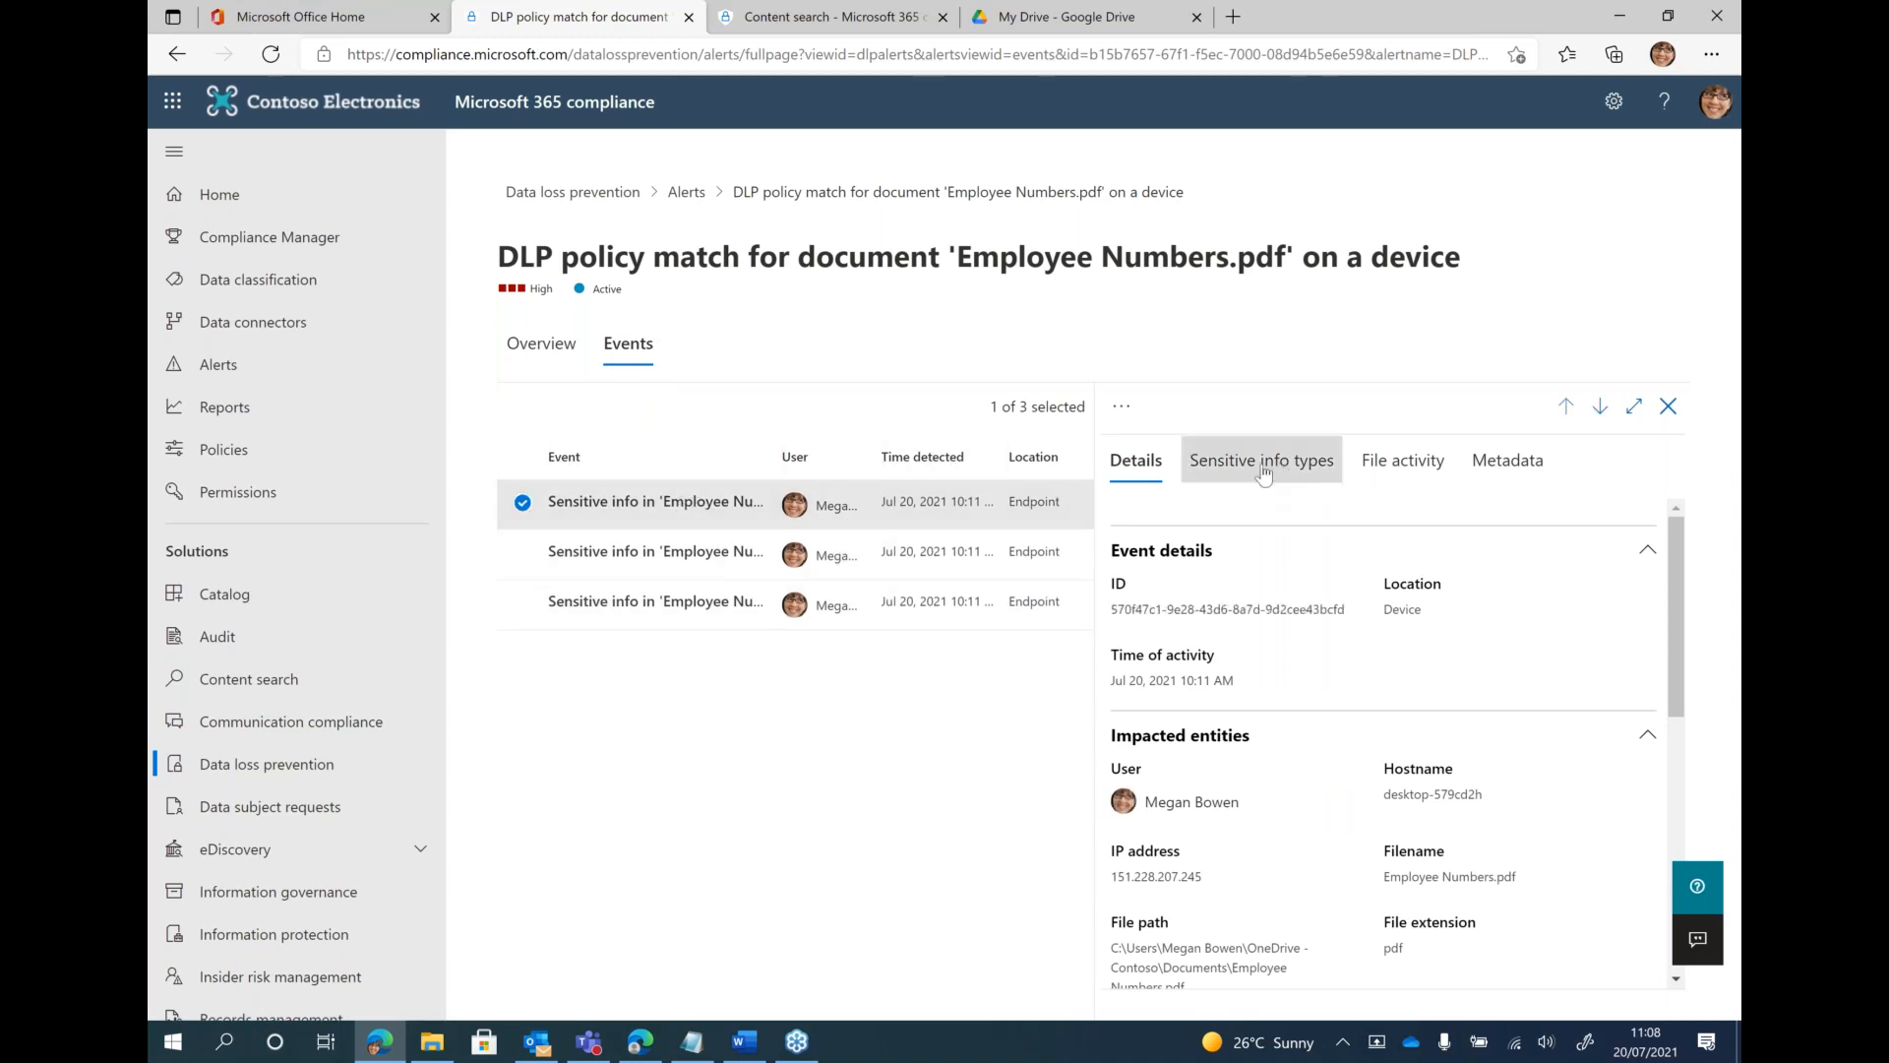
{"action": "left_click", "coordinate": [1264, 462]}
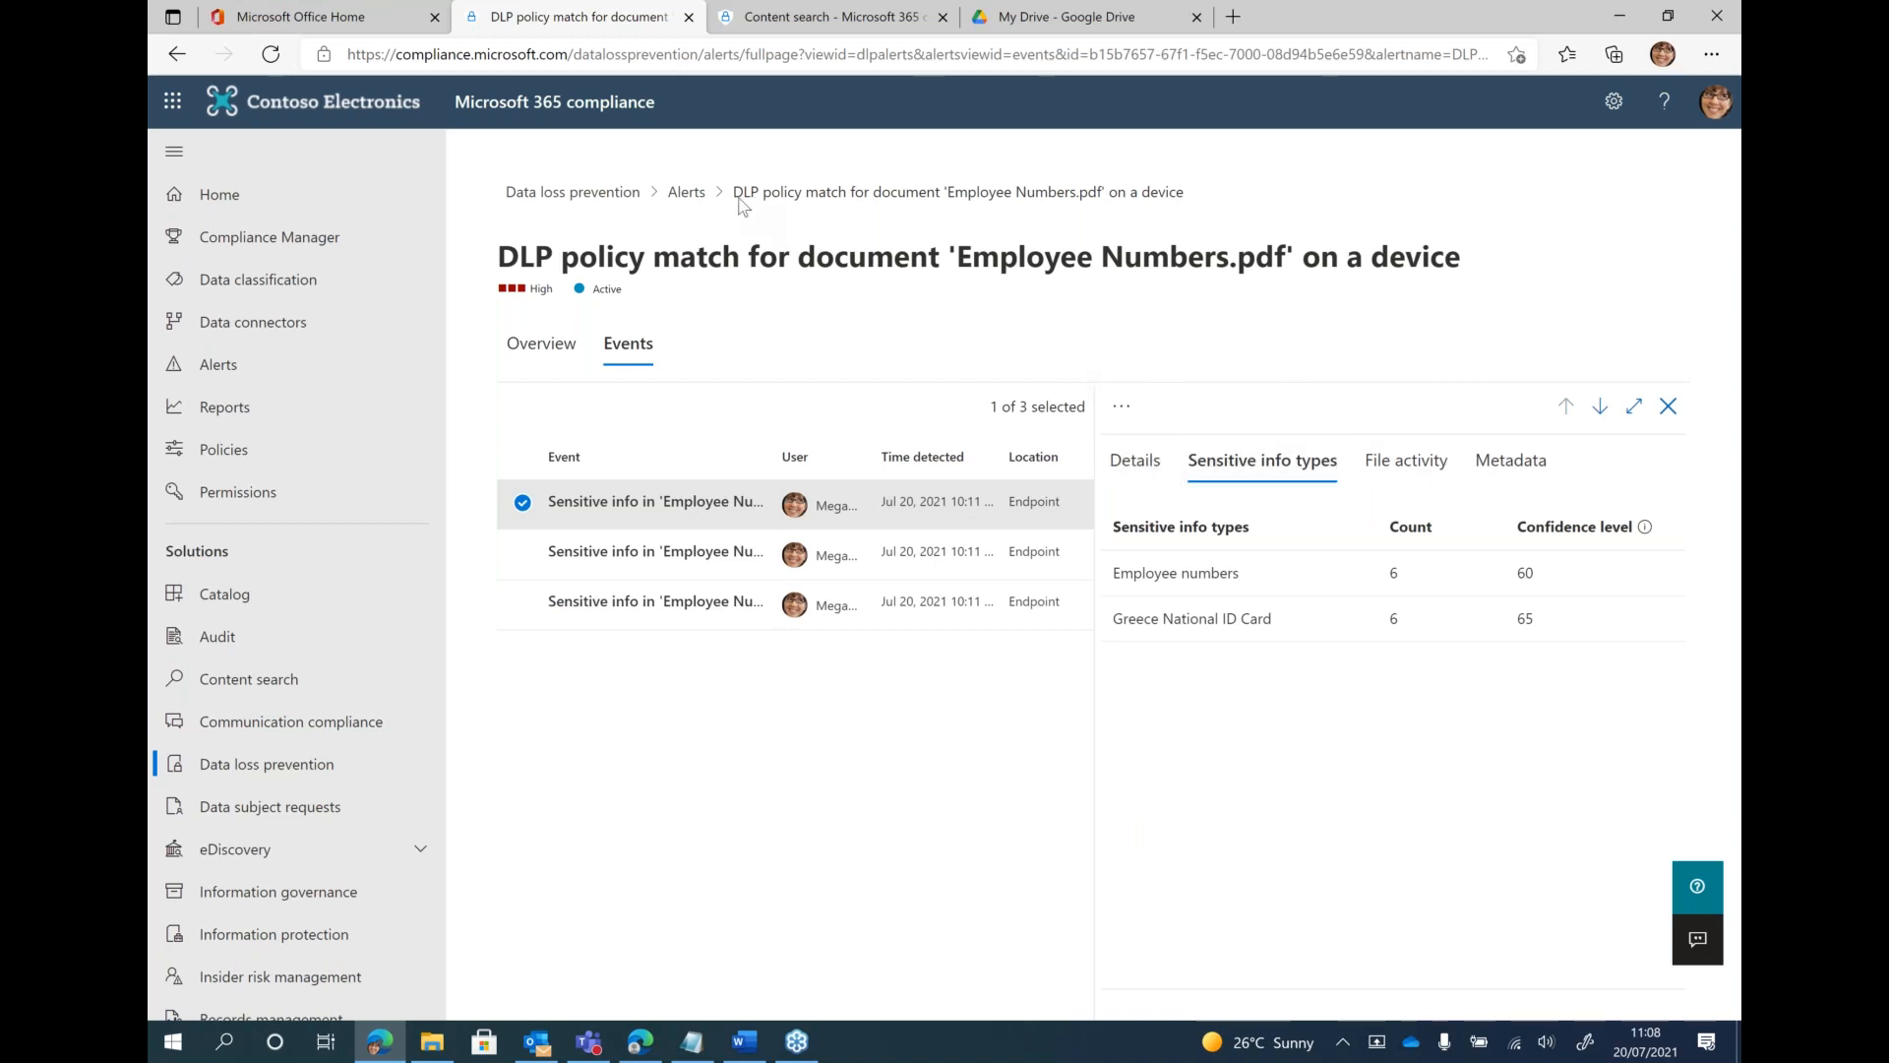
Open the Endpoint DLP settings and review the file path exclusions, unallowed apps and unallowed Bluetooth apps
{"action": "left_click", "coordinate": [590, 191]}
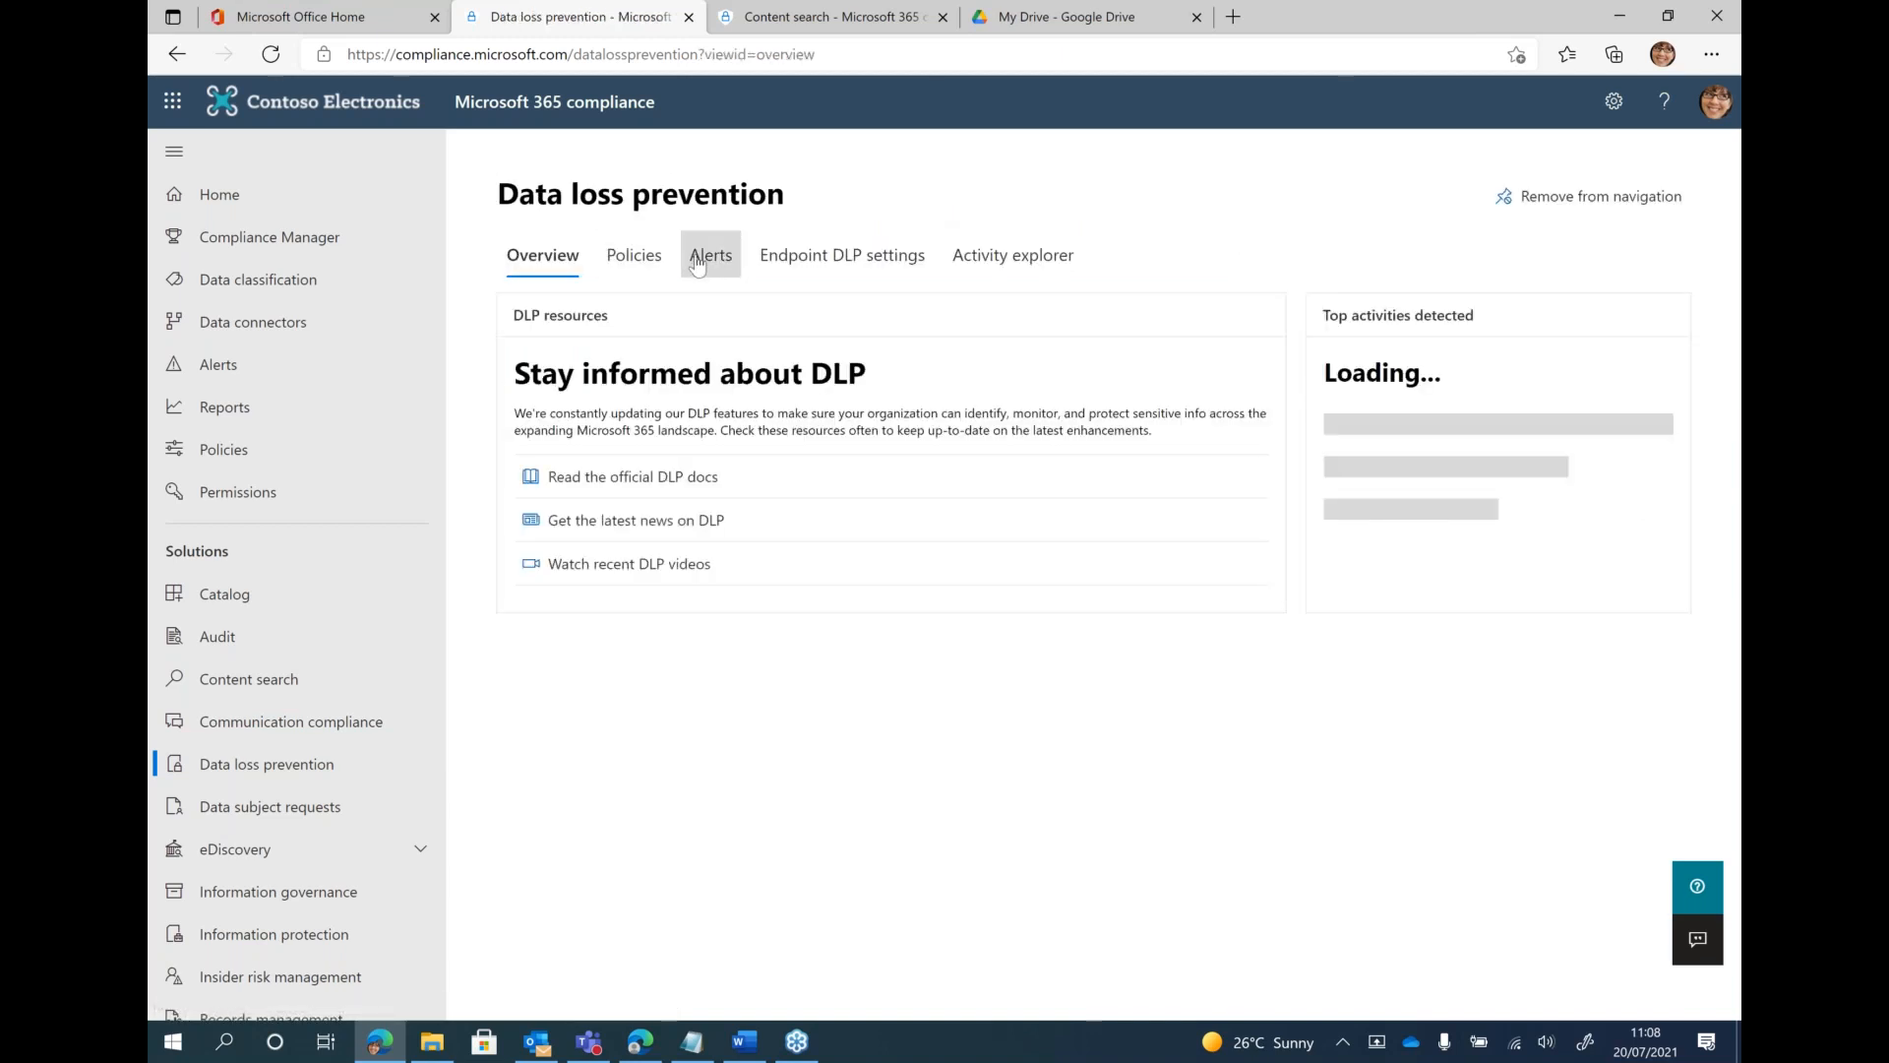
{"action": "left_click", "coordinate": [855, 260]}
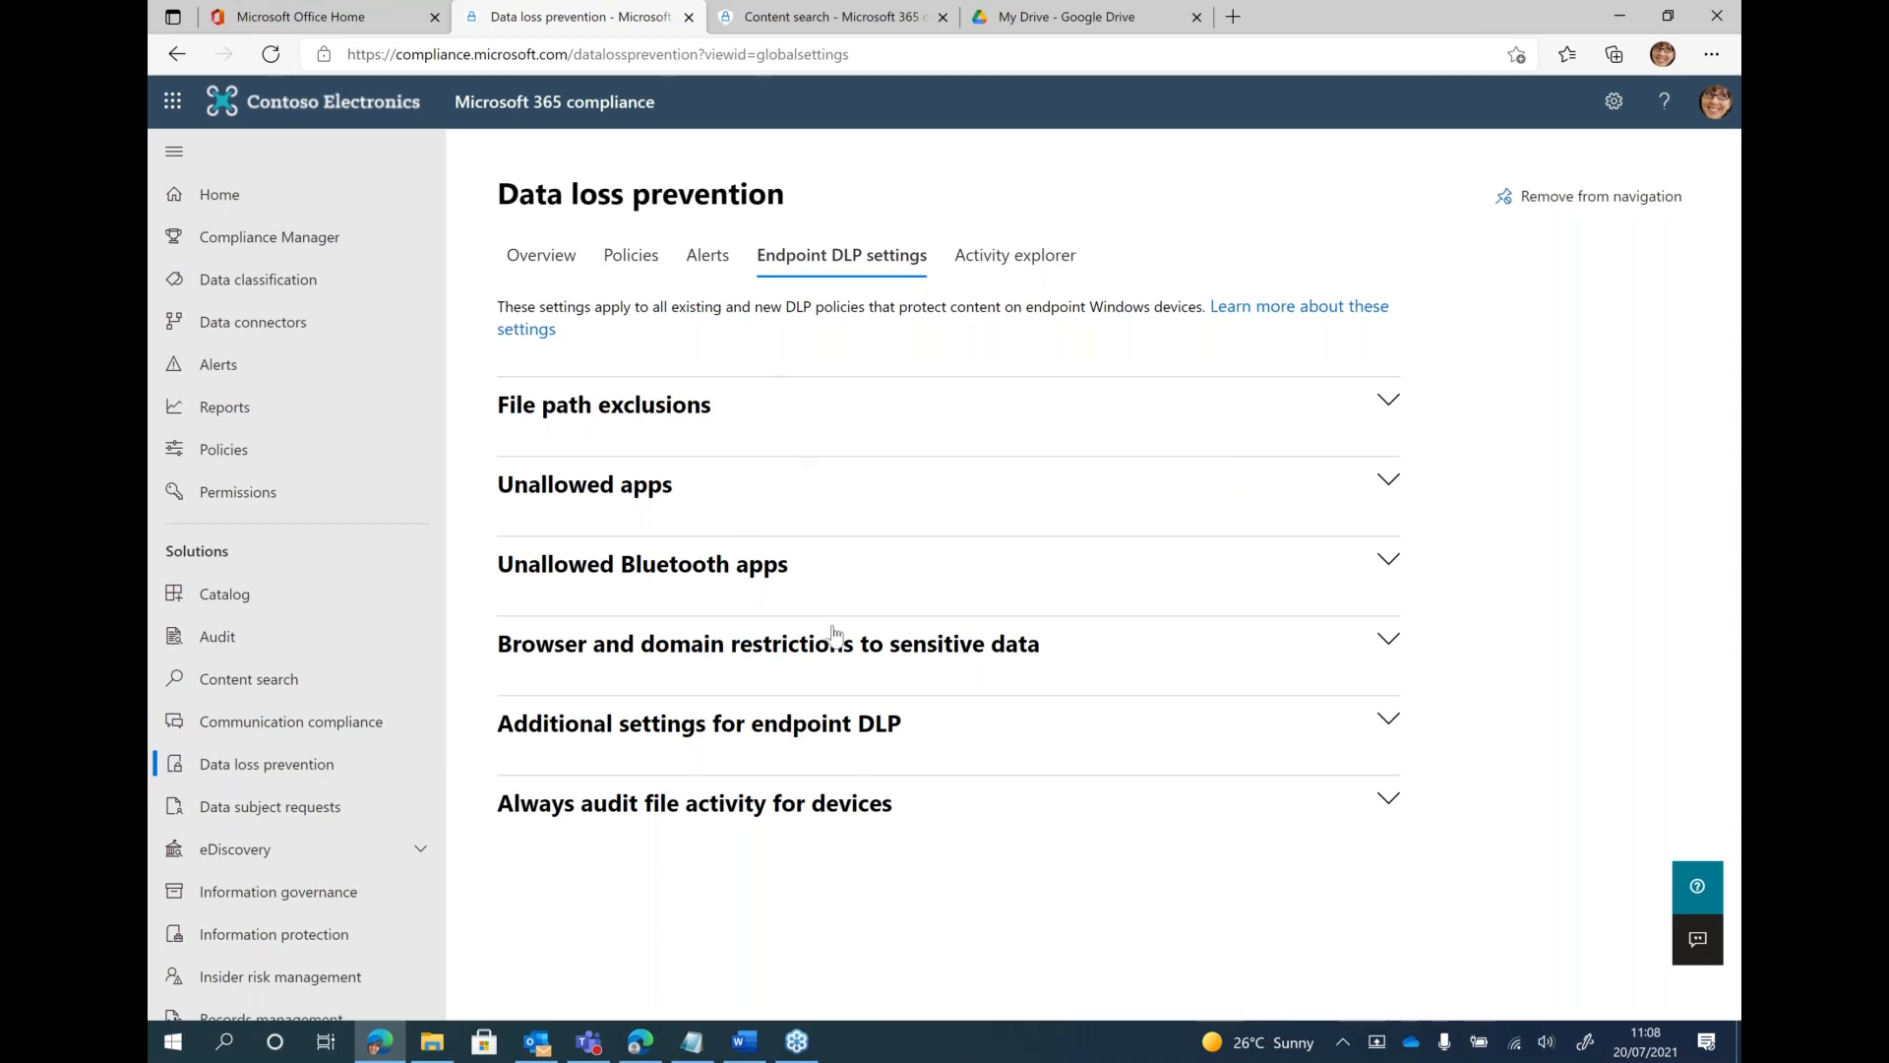
{"action": "left_click", "coordinate": [1340, 416]}
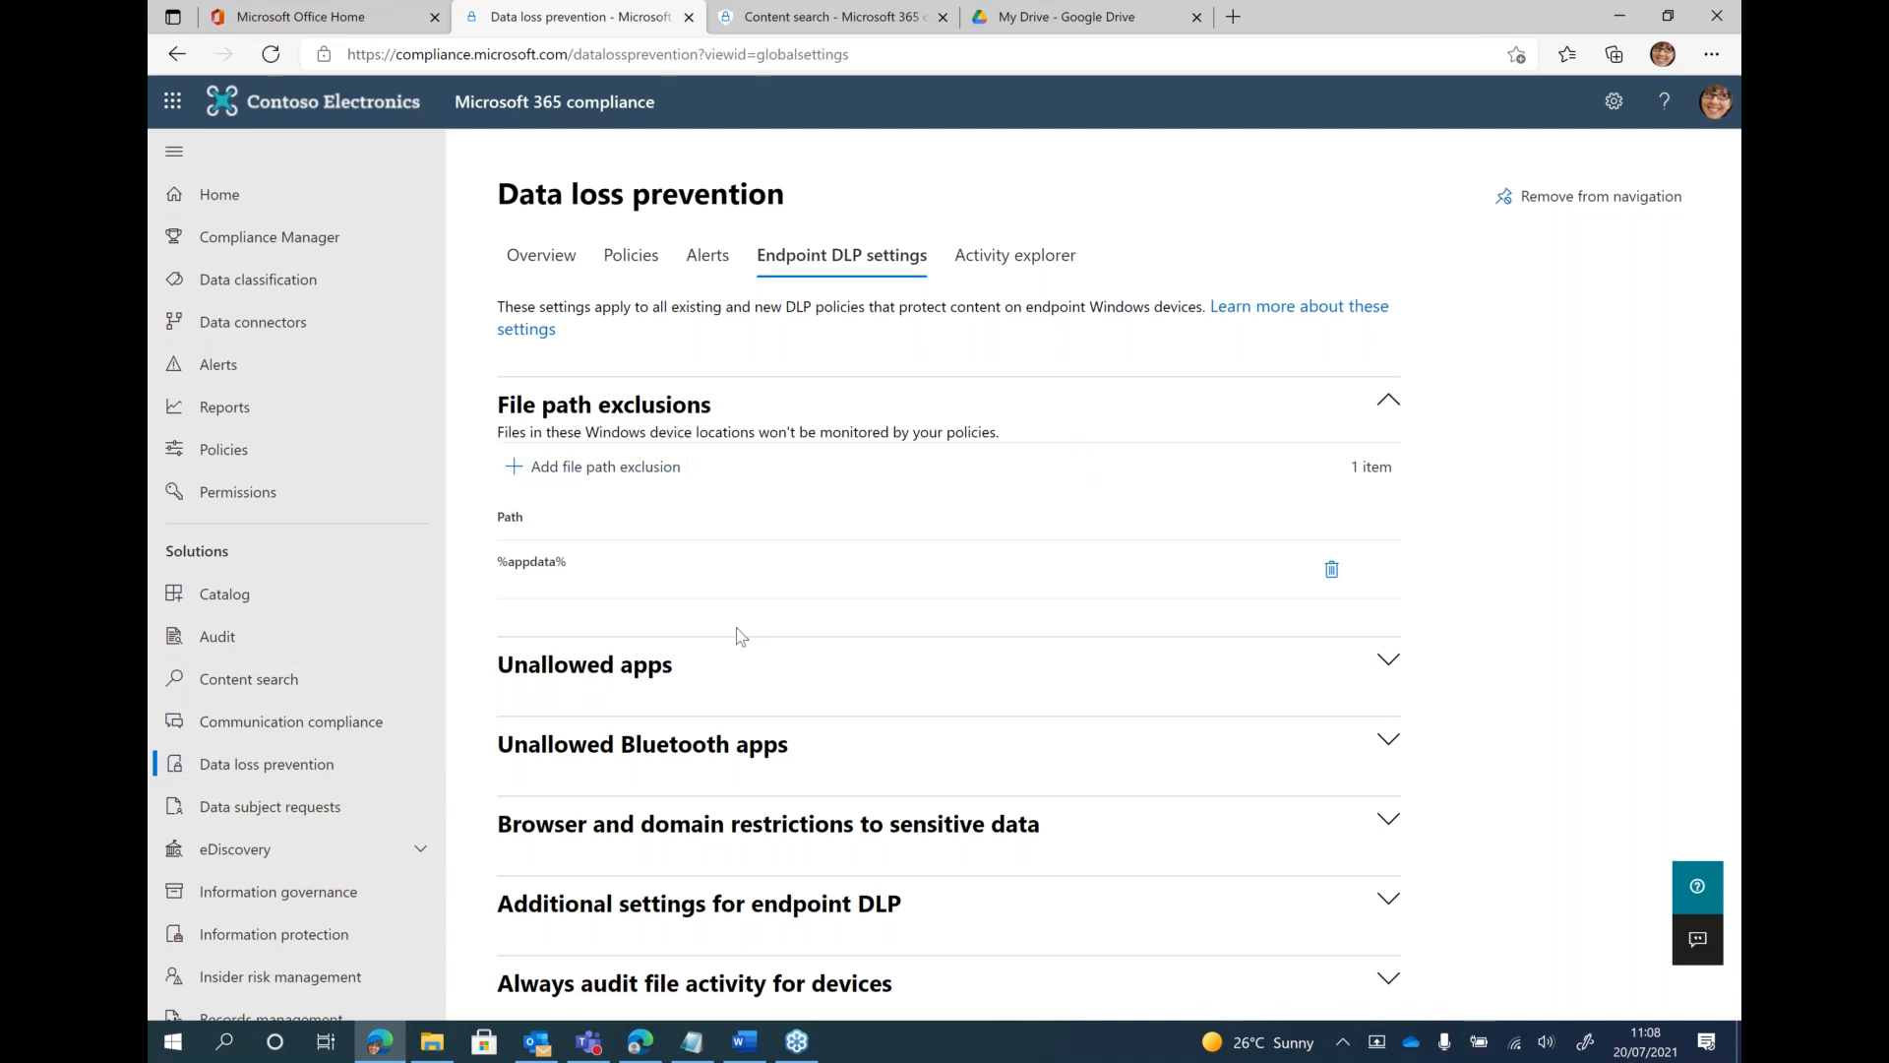
{"action": "left_click", "coordinate": [1381, 656]}
{"action": "scroll", "coordinate": [1064, 675], "scroll_direction": "down", "scroll_amount": 2}
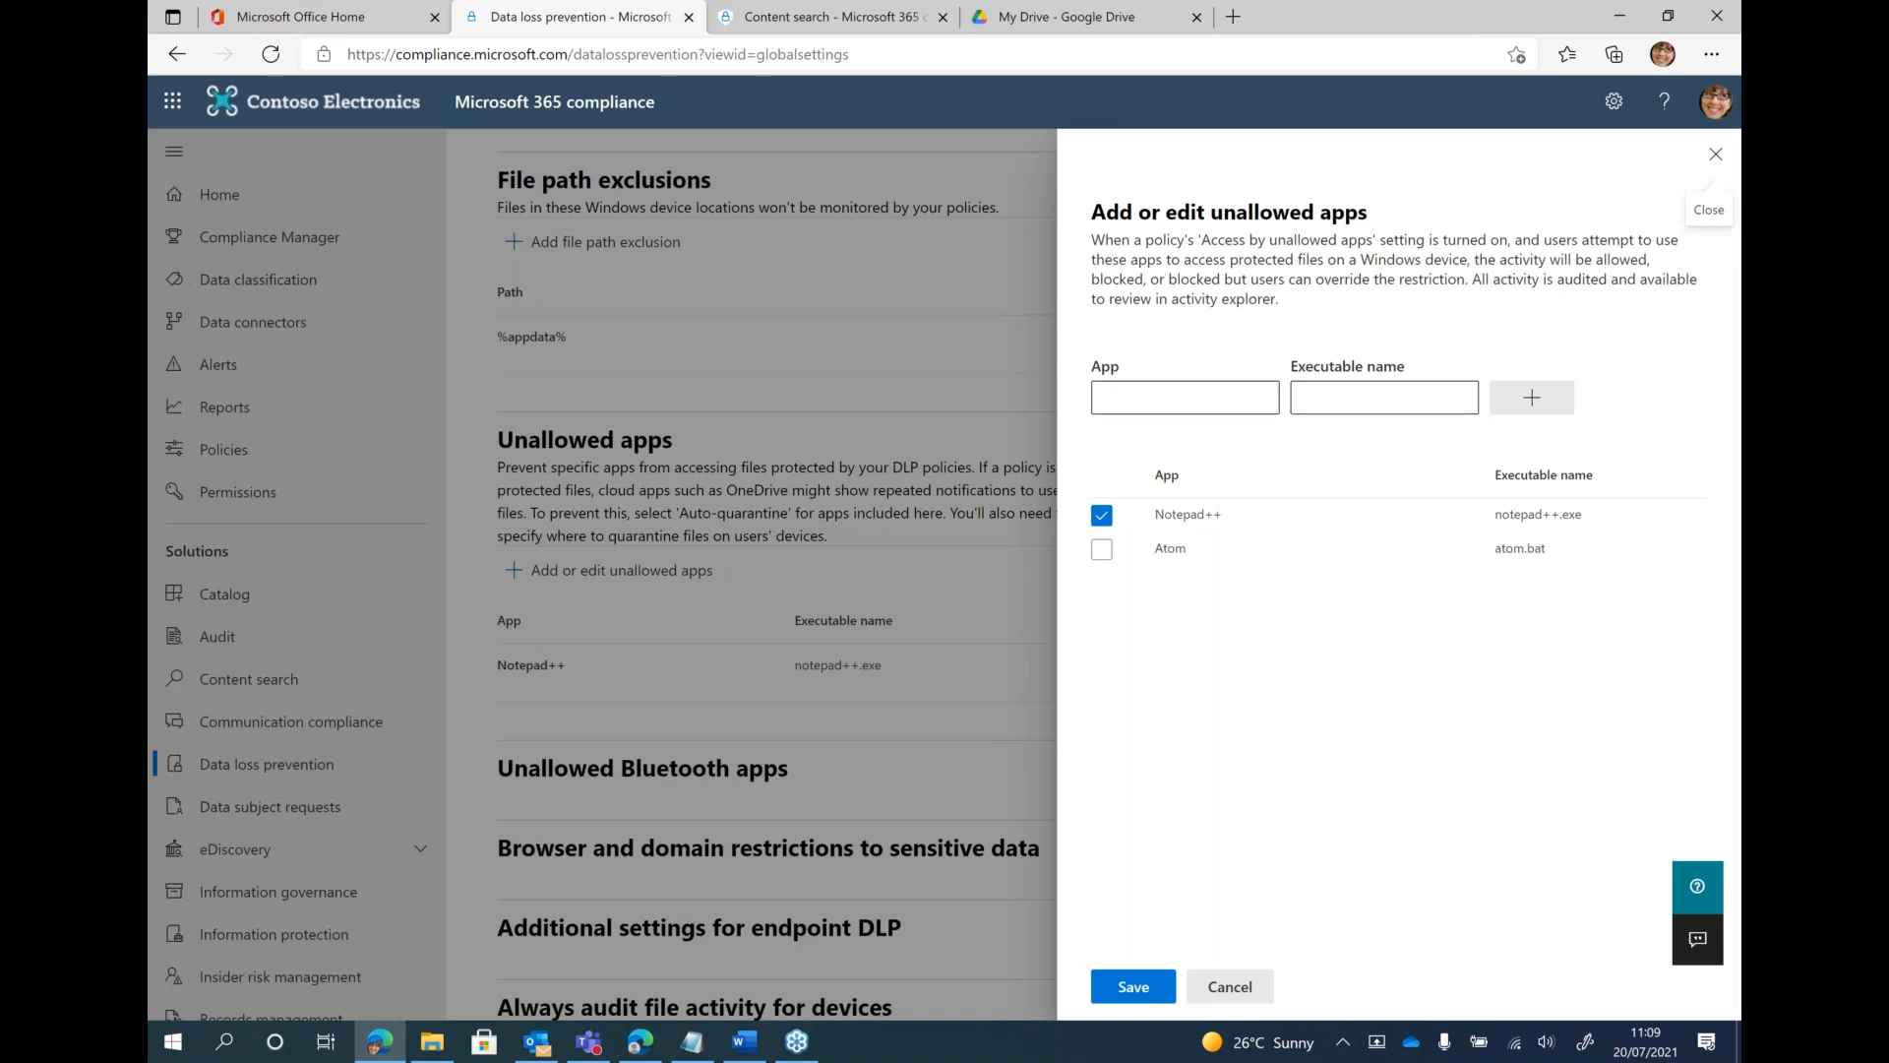
{"action": "left_click", "coordinate": [1228, 987]}
{"action": "left_click", "coordinate": [933, 773]}
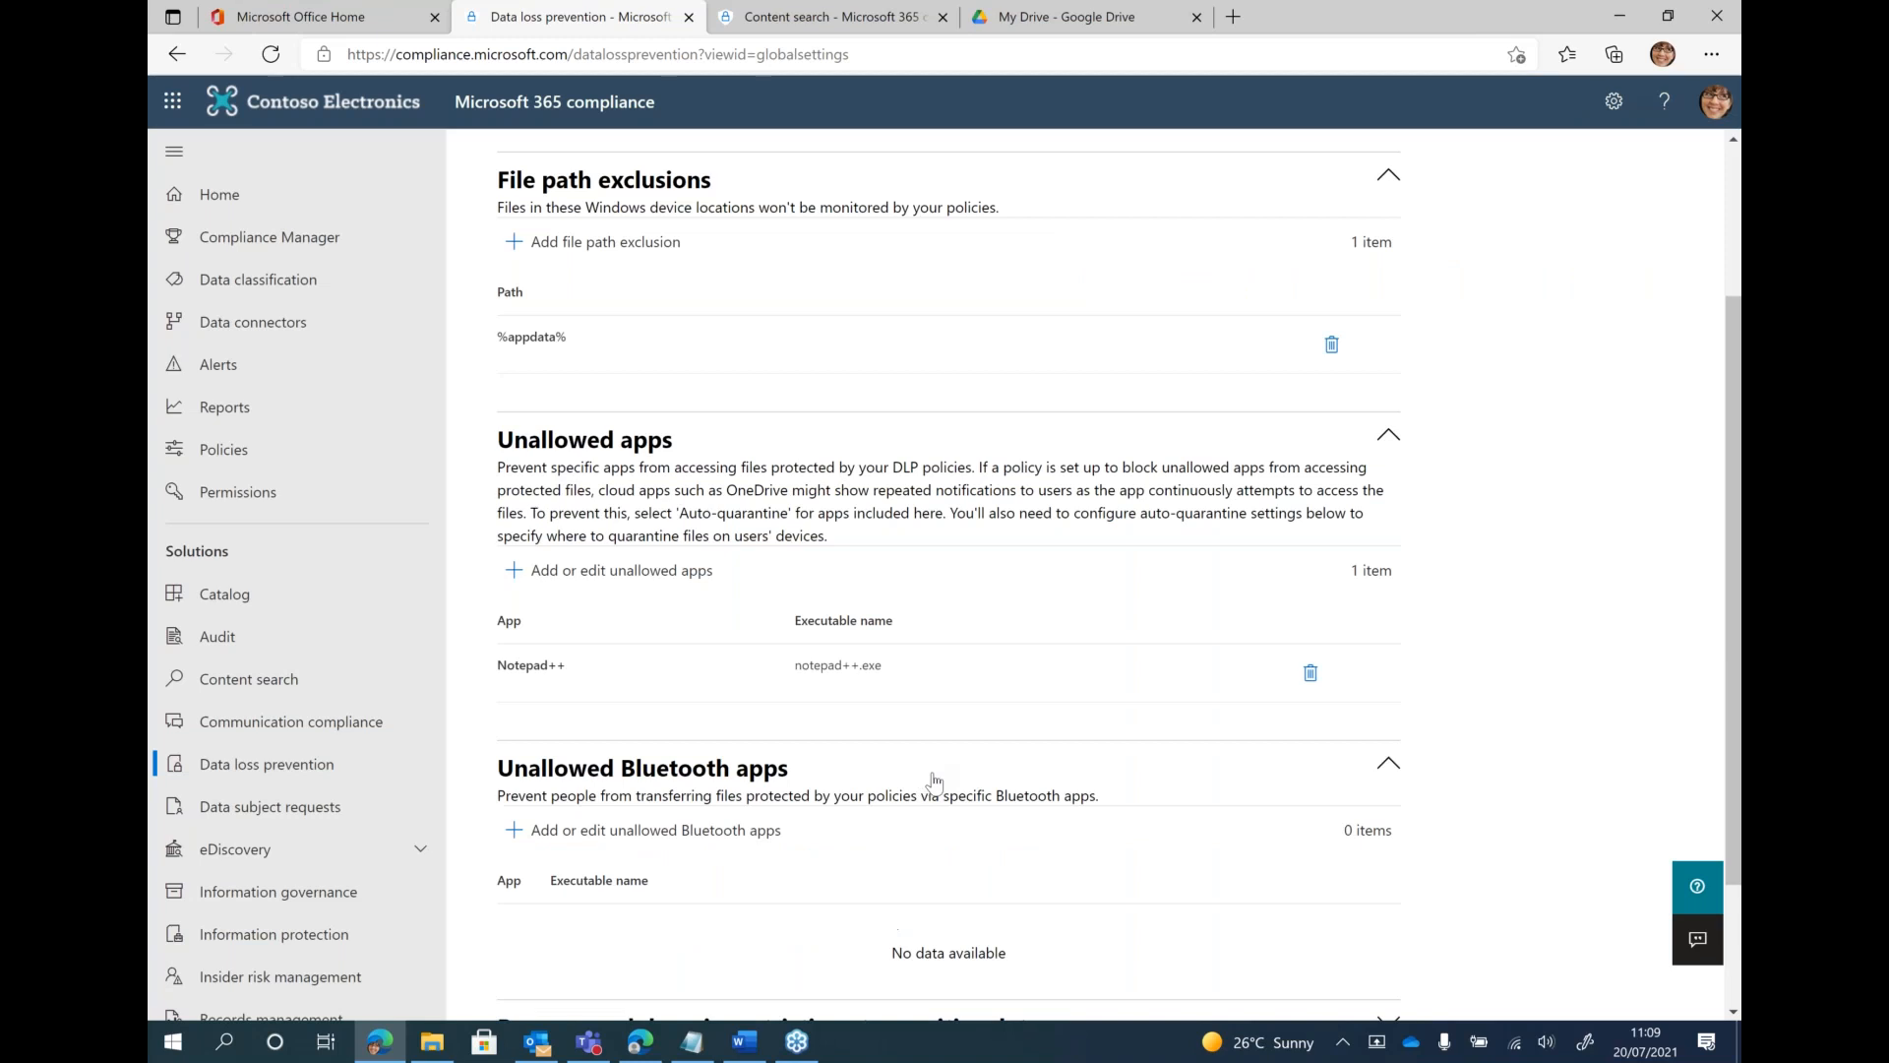
{"action": "scroll", "coordinate": [1085, 873], "scroll_direction": "down", "scroll_amount": 2}
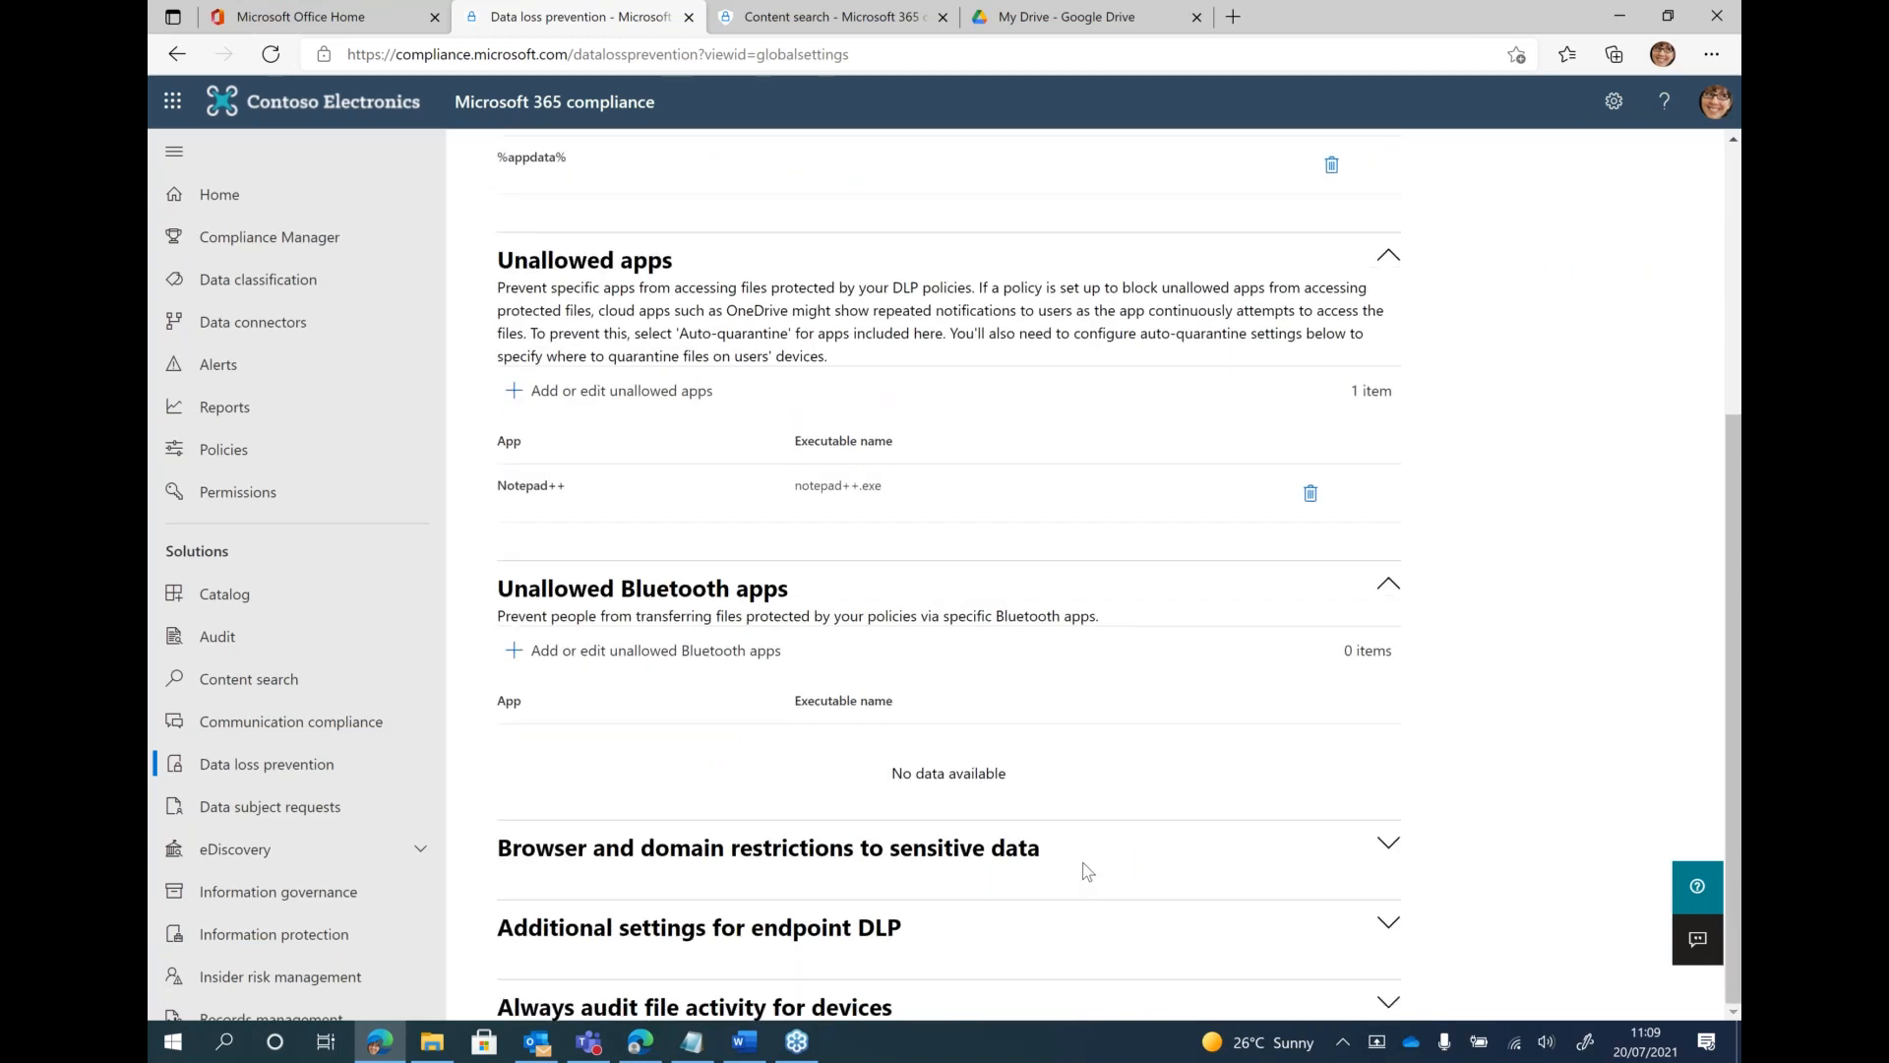
Review the unallowed browsers under the browser and domain restrictions, including the form for adding browsers, without saving changes
{"action": "left_click", "coordinate": [1382, 845]}
{"action": "scroll", "coordinate": [1257, 832], "scroll_direction": "down", "scroll_amount": 5}
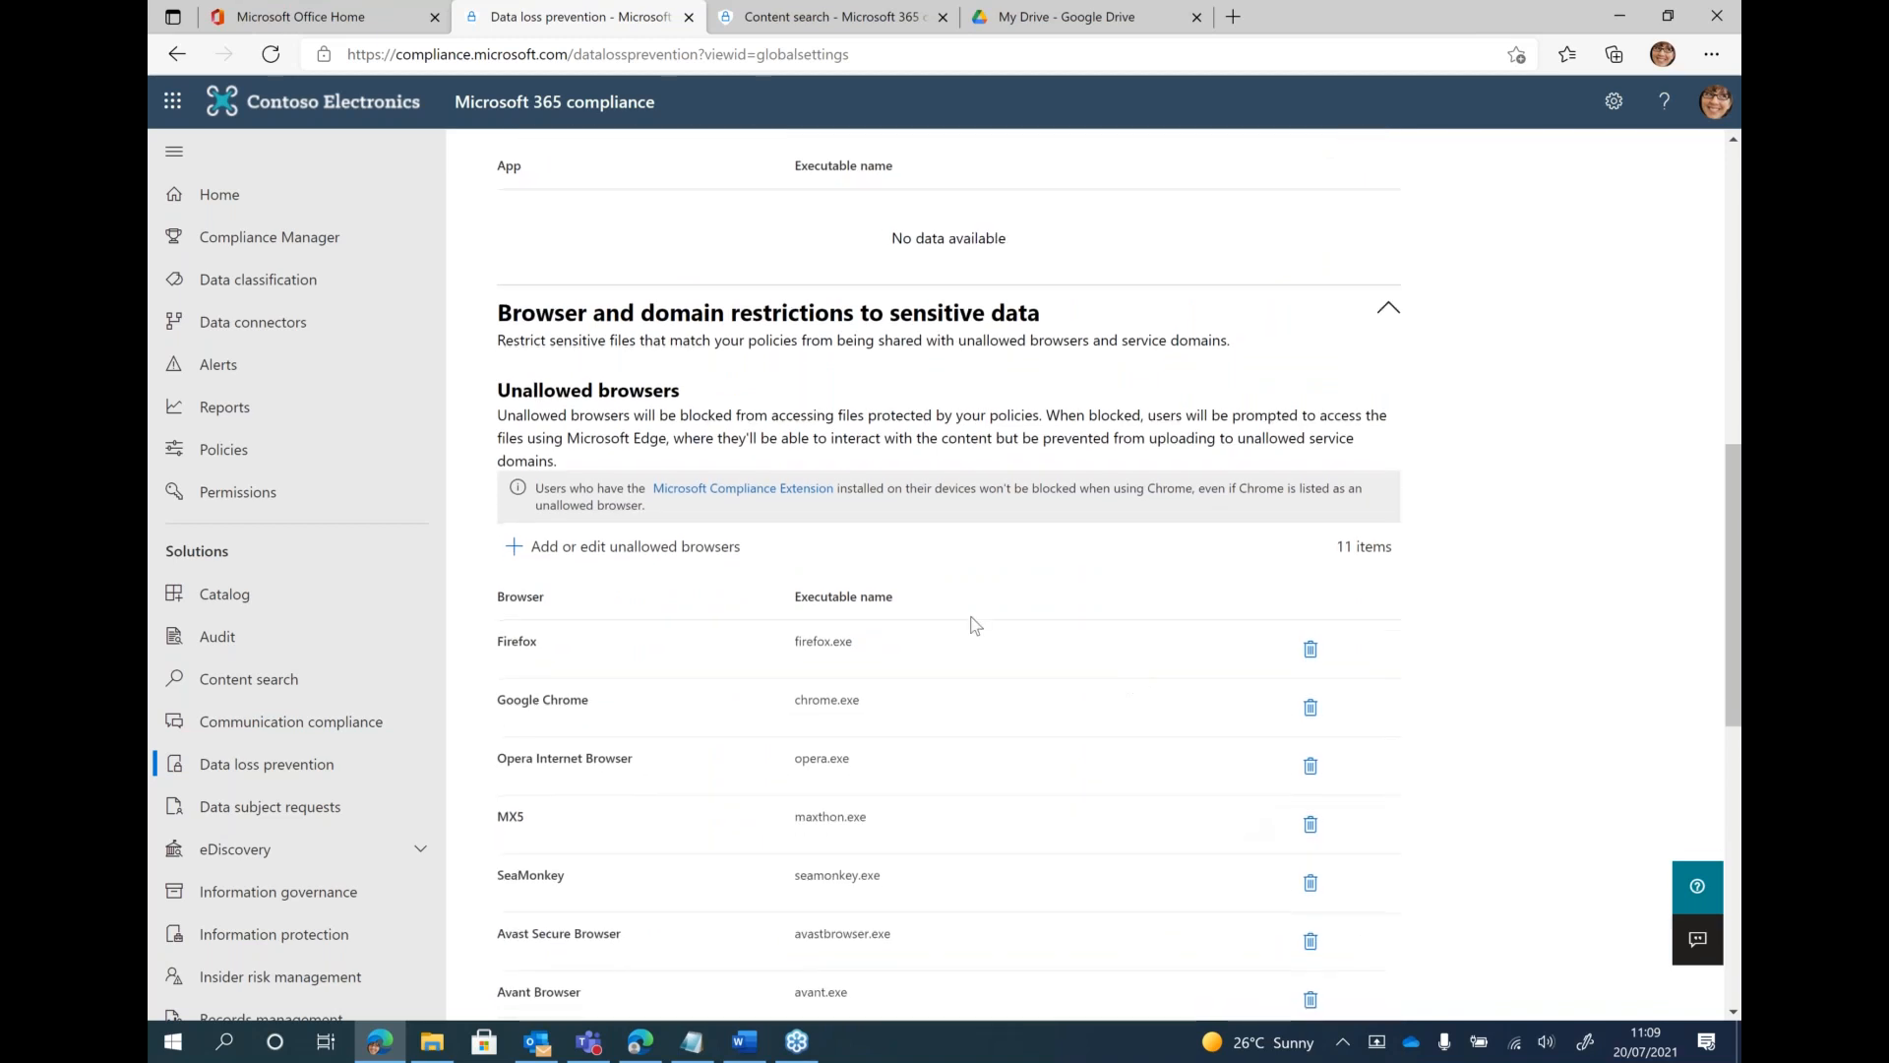
{"action": "scroll", "coordinate": [972, 622], "scroll_direction": "down", "scroll_amount": 6}
{"action": "scroll", "coordinate": [972, 622], "scroll_direction": "up", "scroll_amount": 5}
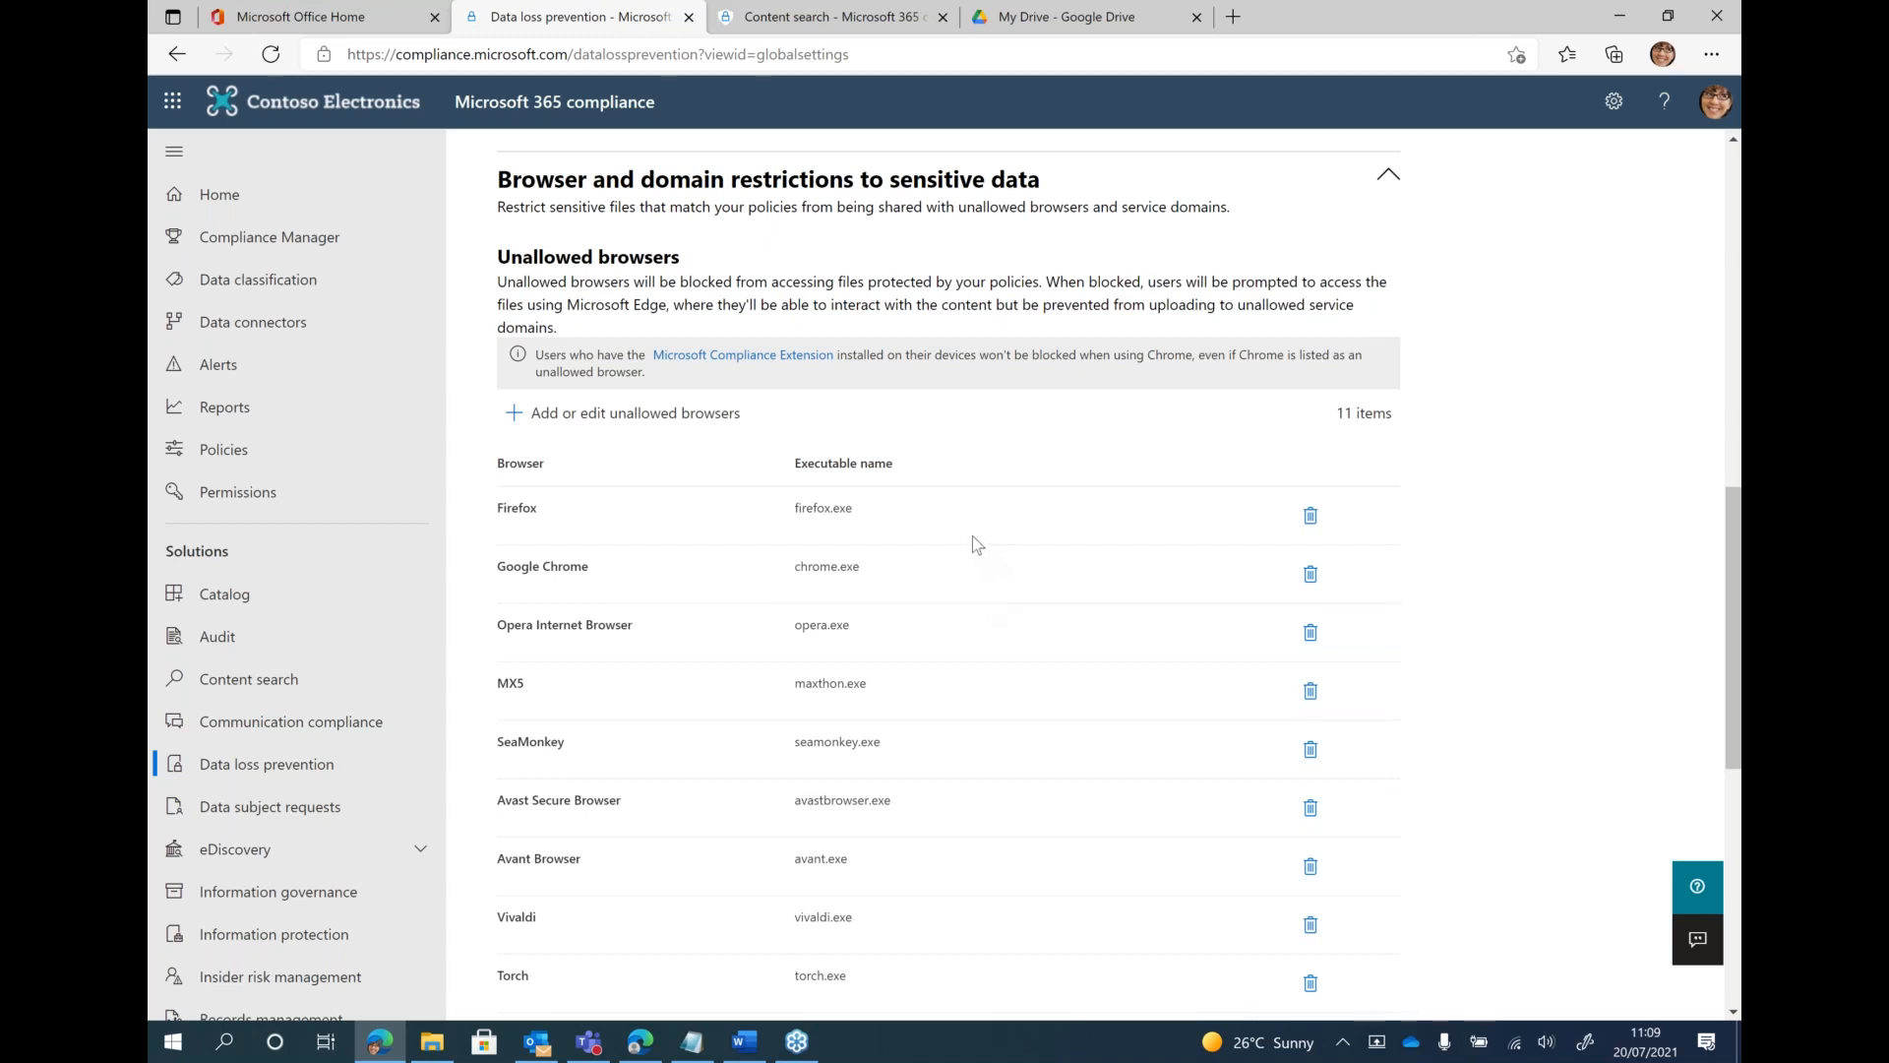
{"action": "scroll", "coordinate": [704, 516], "scroll_direction": "down", "scroll_amount": 3}
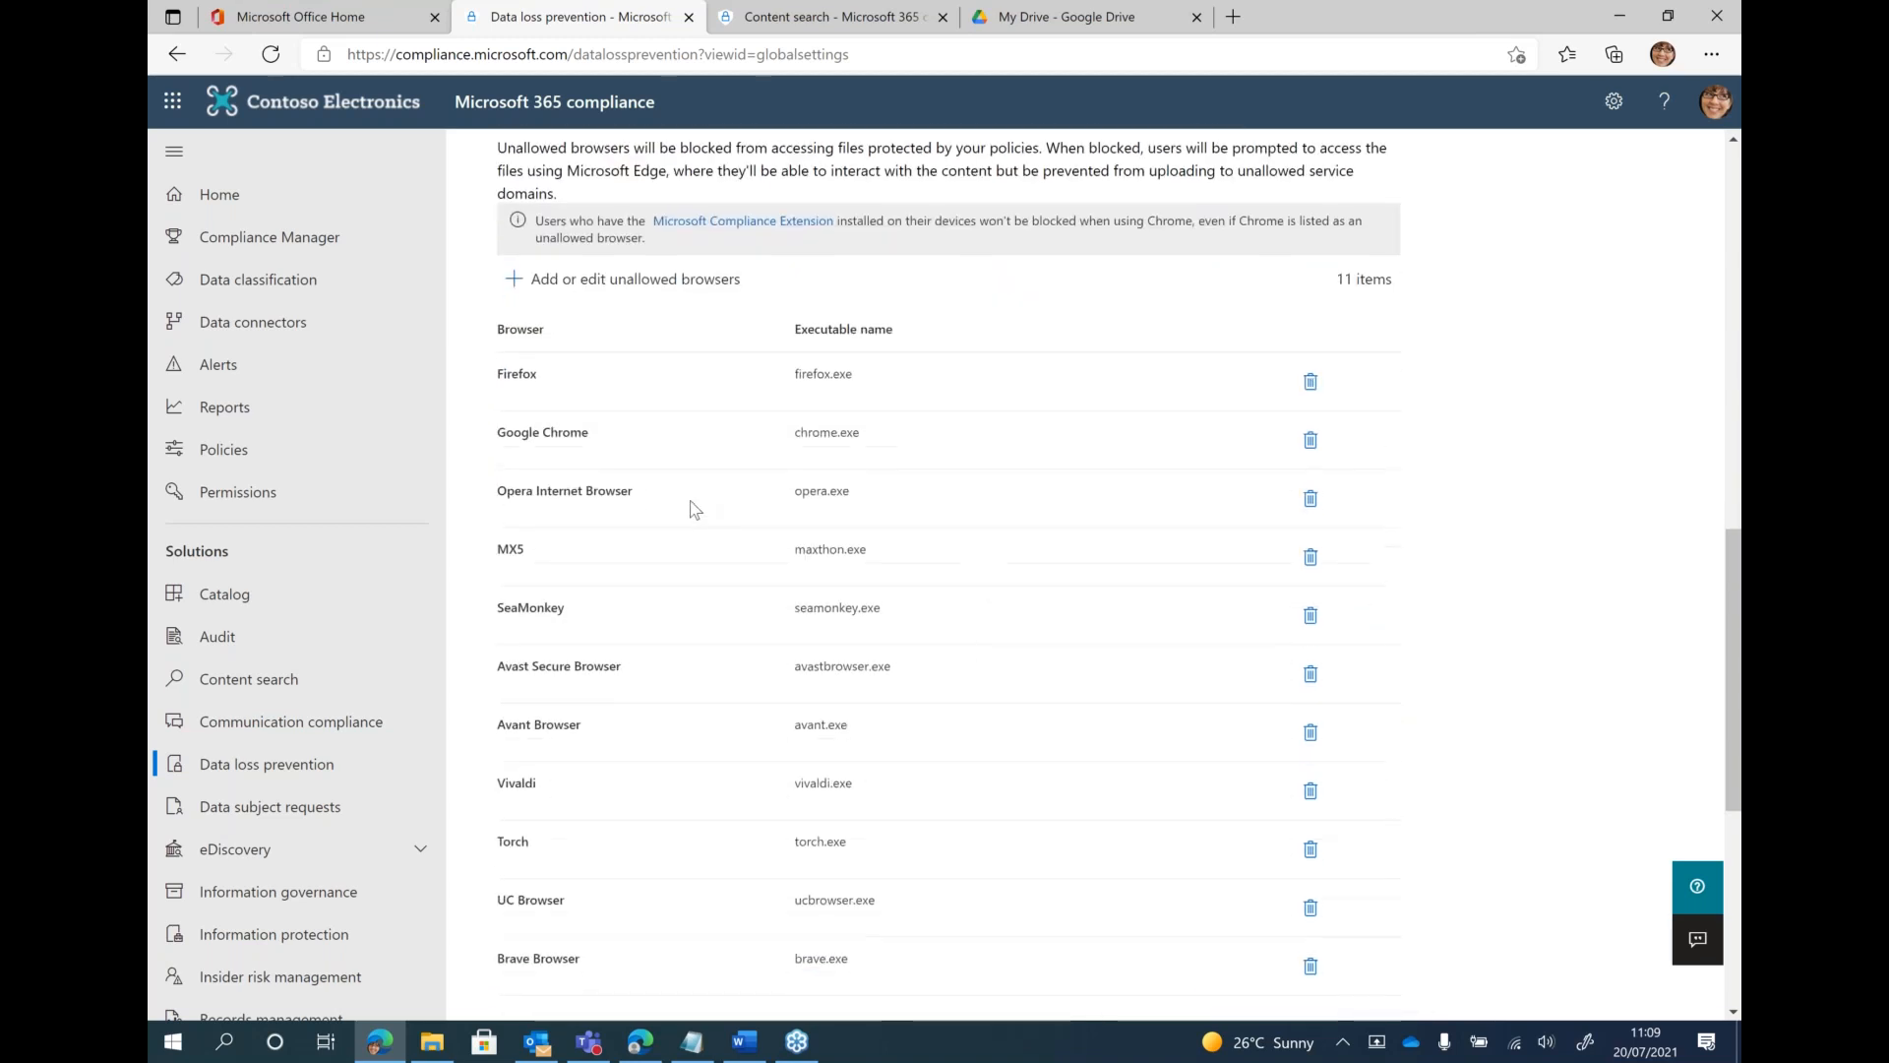
{"action": "scroll", "coordinate": [695, 508], "scroll_direction": "up", "scroll_amount": 2}
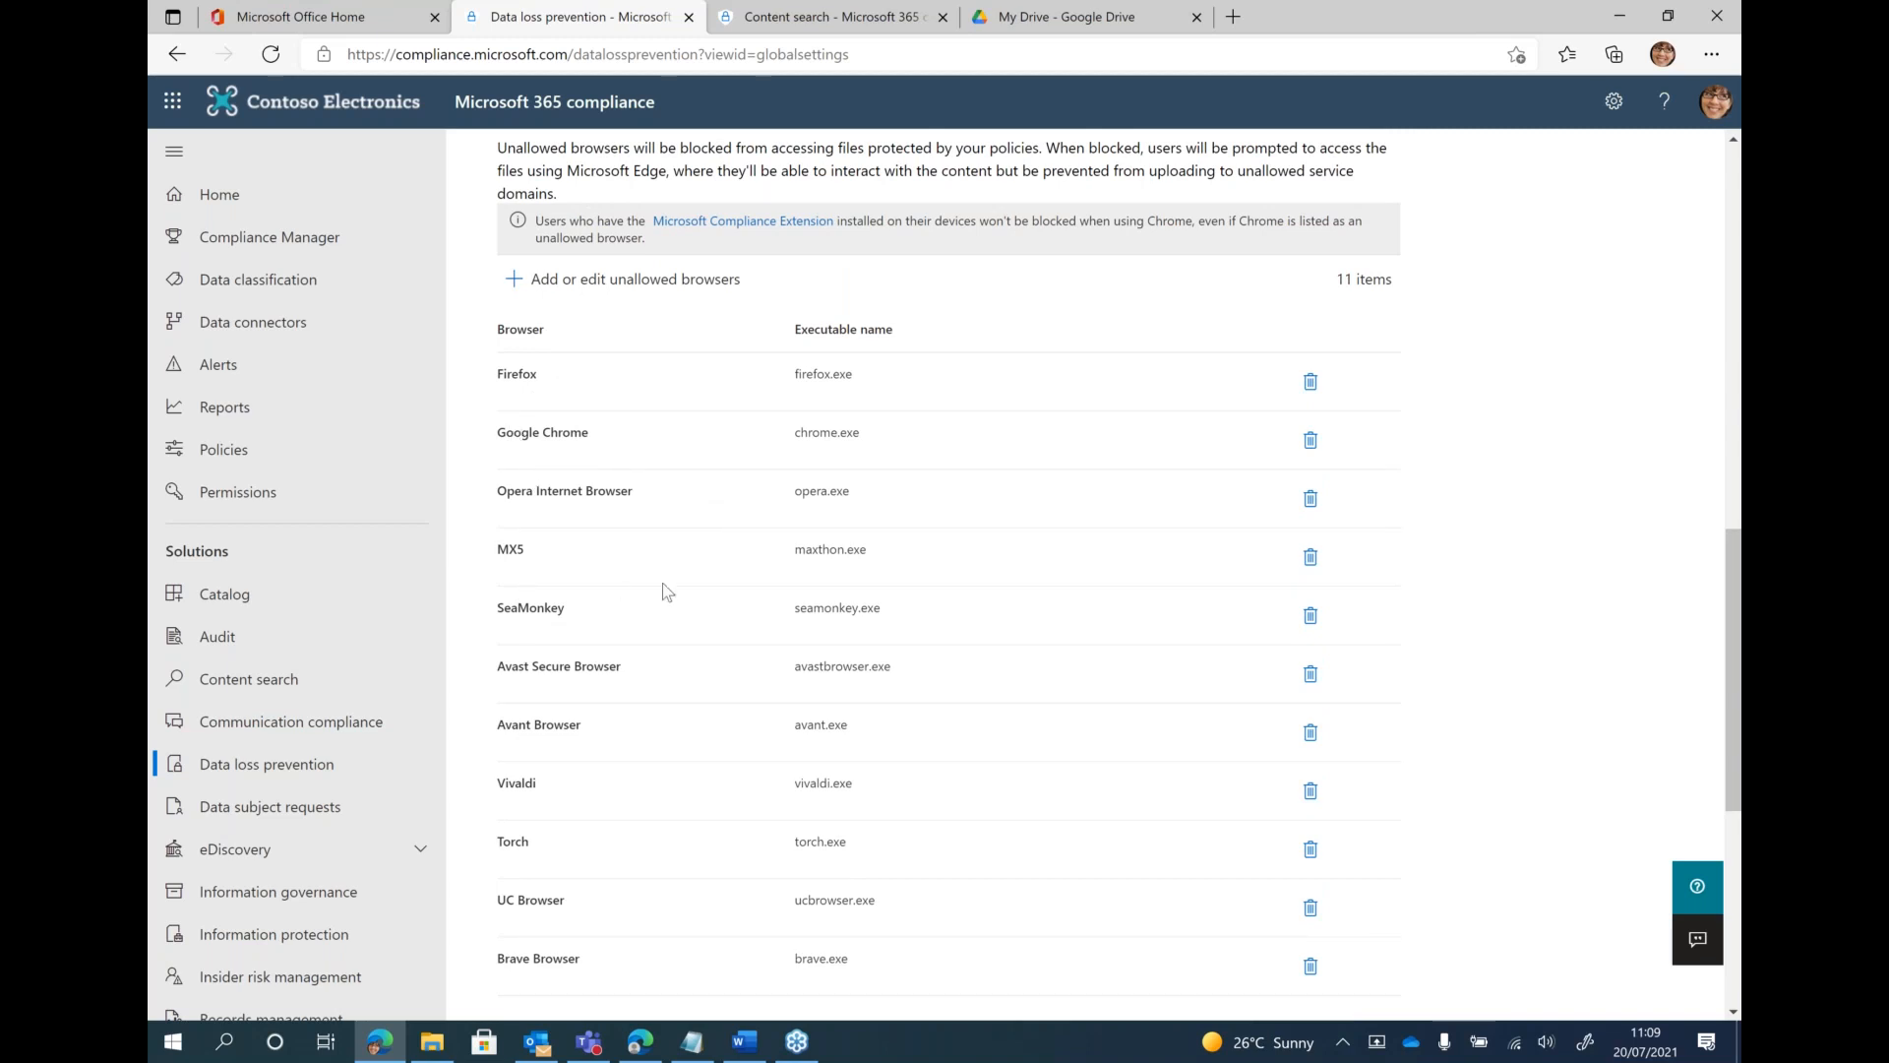
{"action": "scroll", "coordinate": [601, 644], "scroll_direction": "down", "scroll_amount": 3}
{"action": "scroll", "coordinate": [600, 645], "scroll_direction": "up", "scroll_amount": 6}
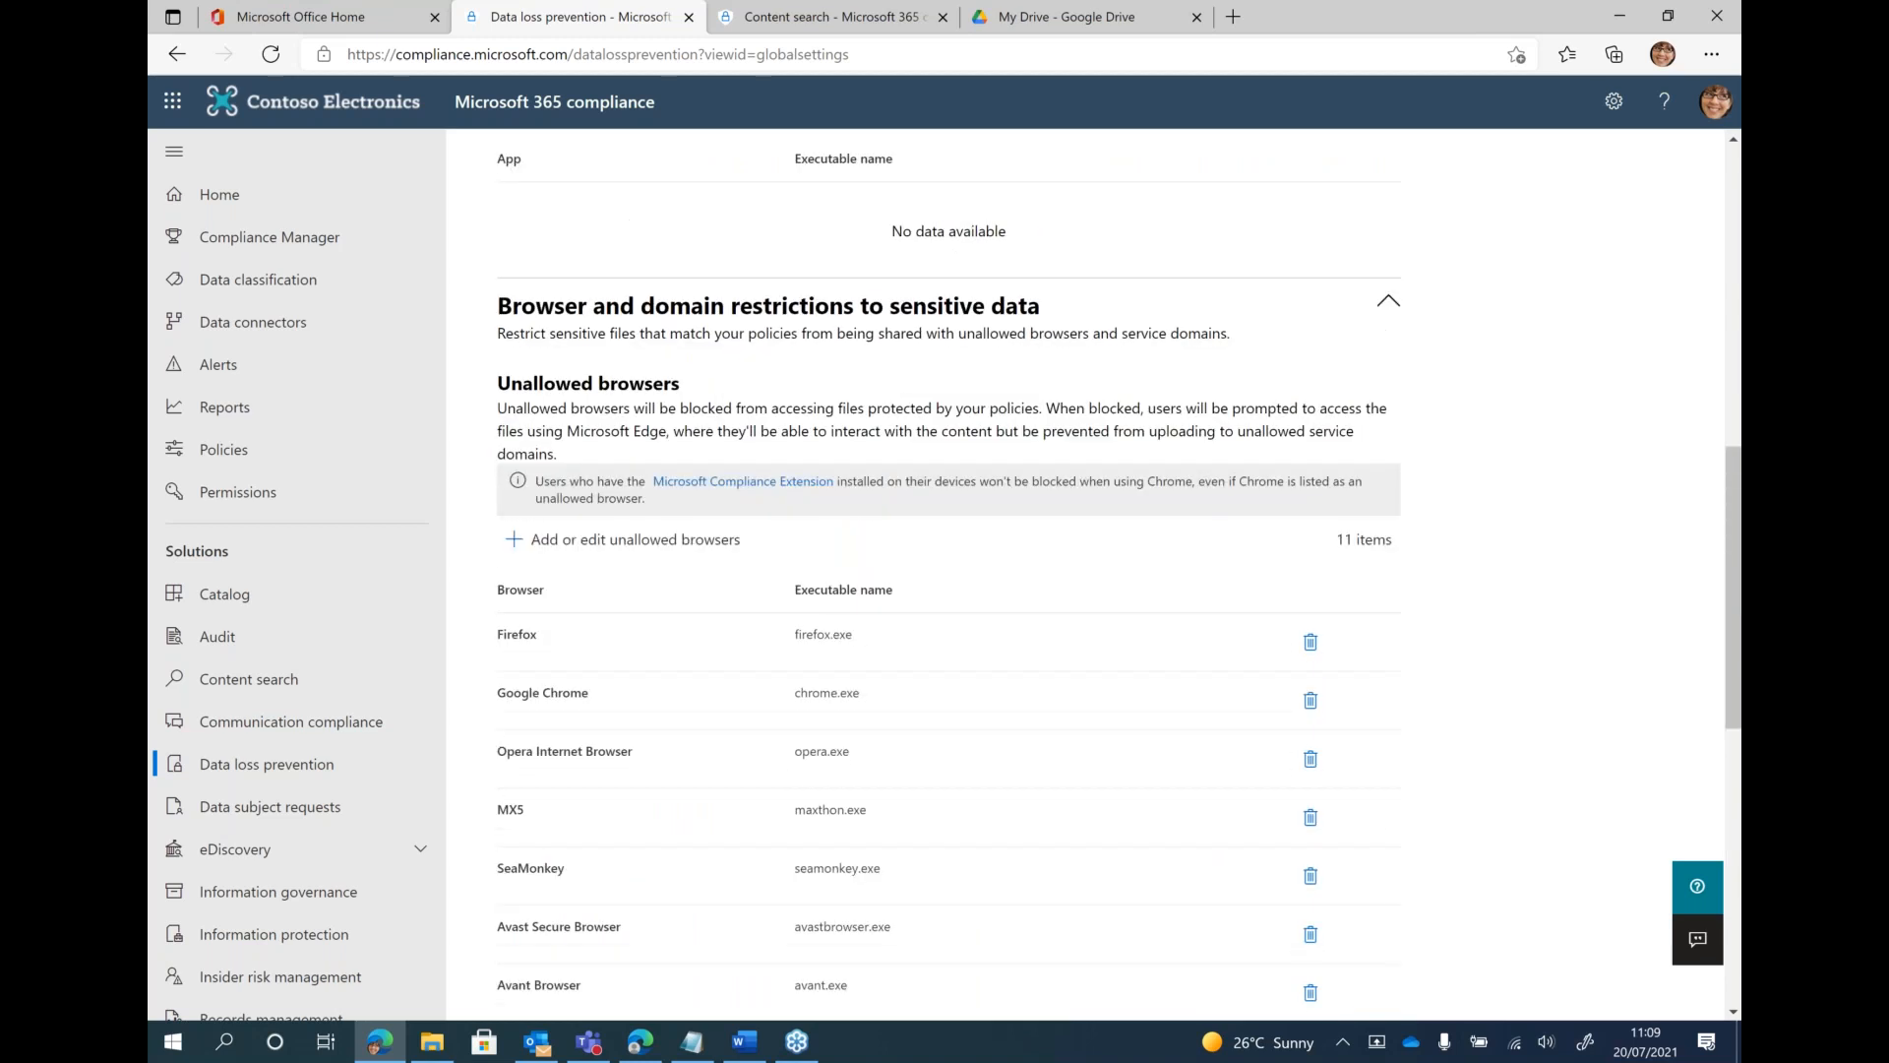
{"action": "left_click", "coordinate": [622, 546]}
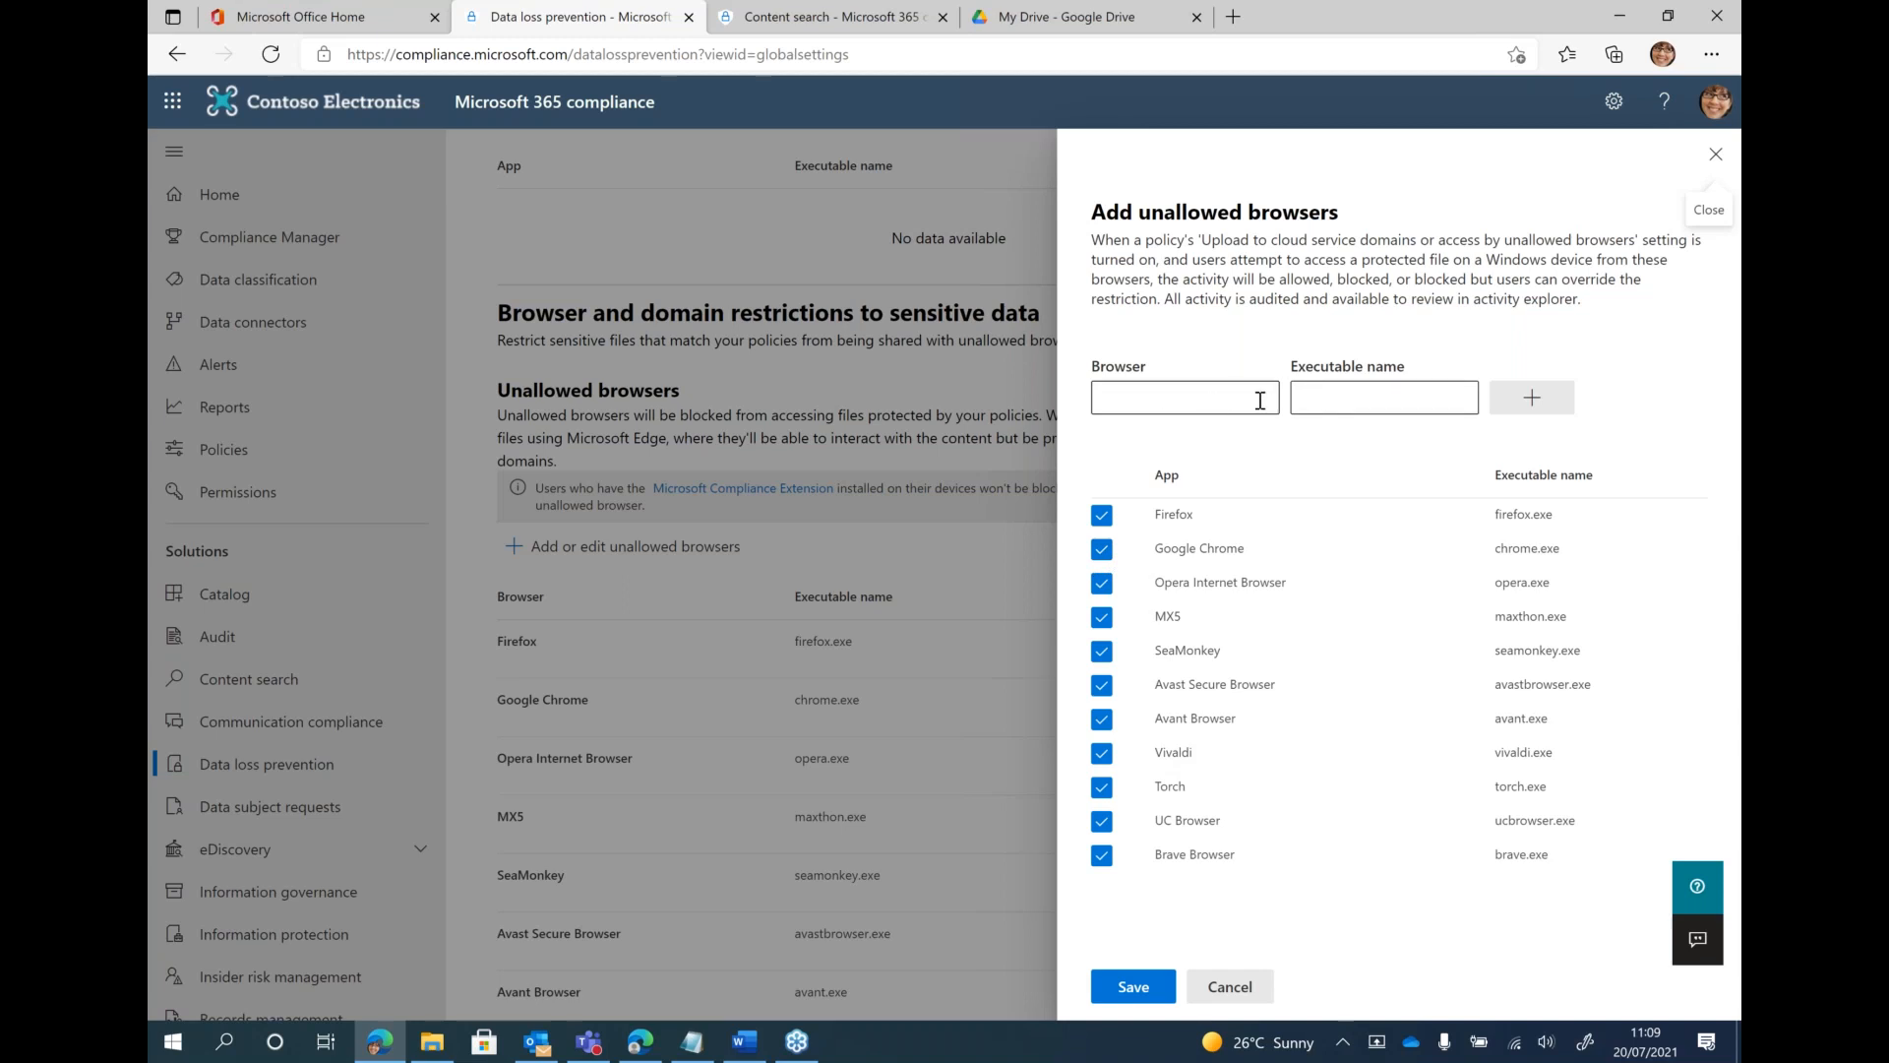
{"action": "left_click", "coordinate": [1252, 993]}
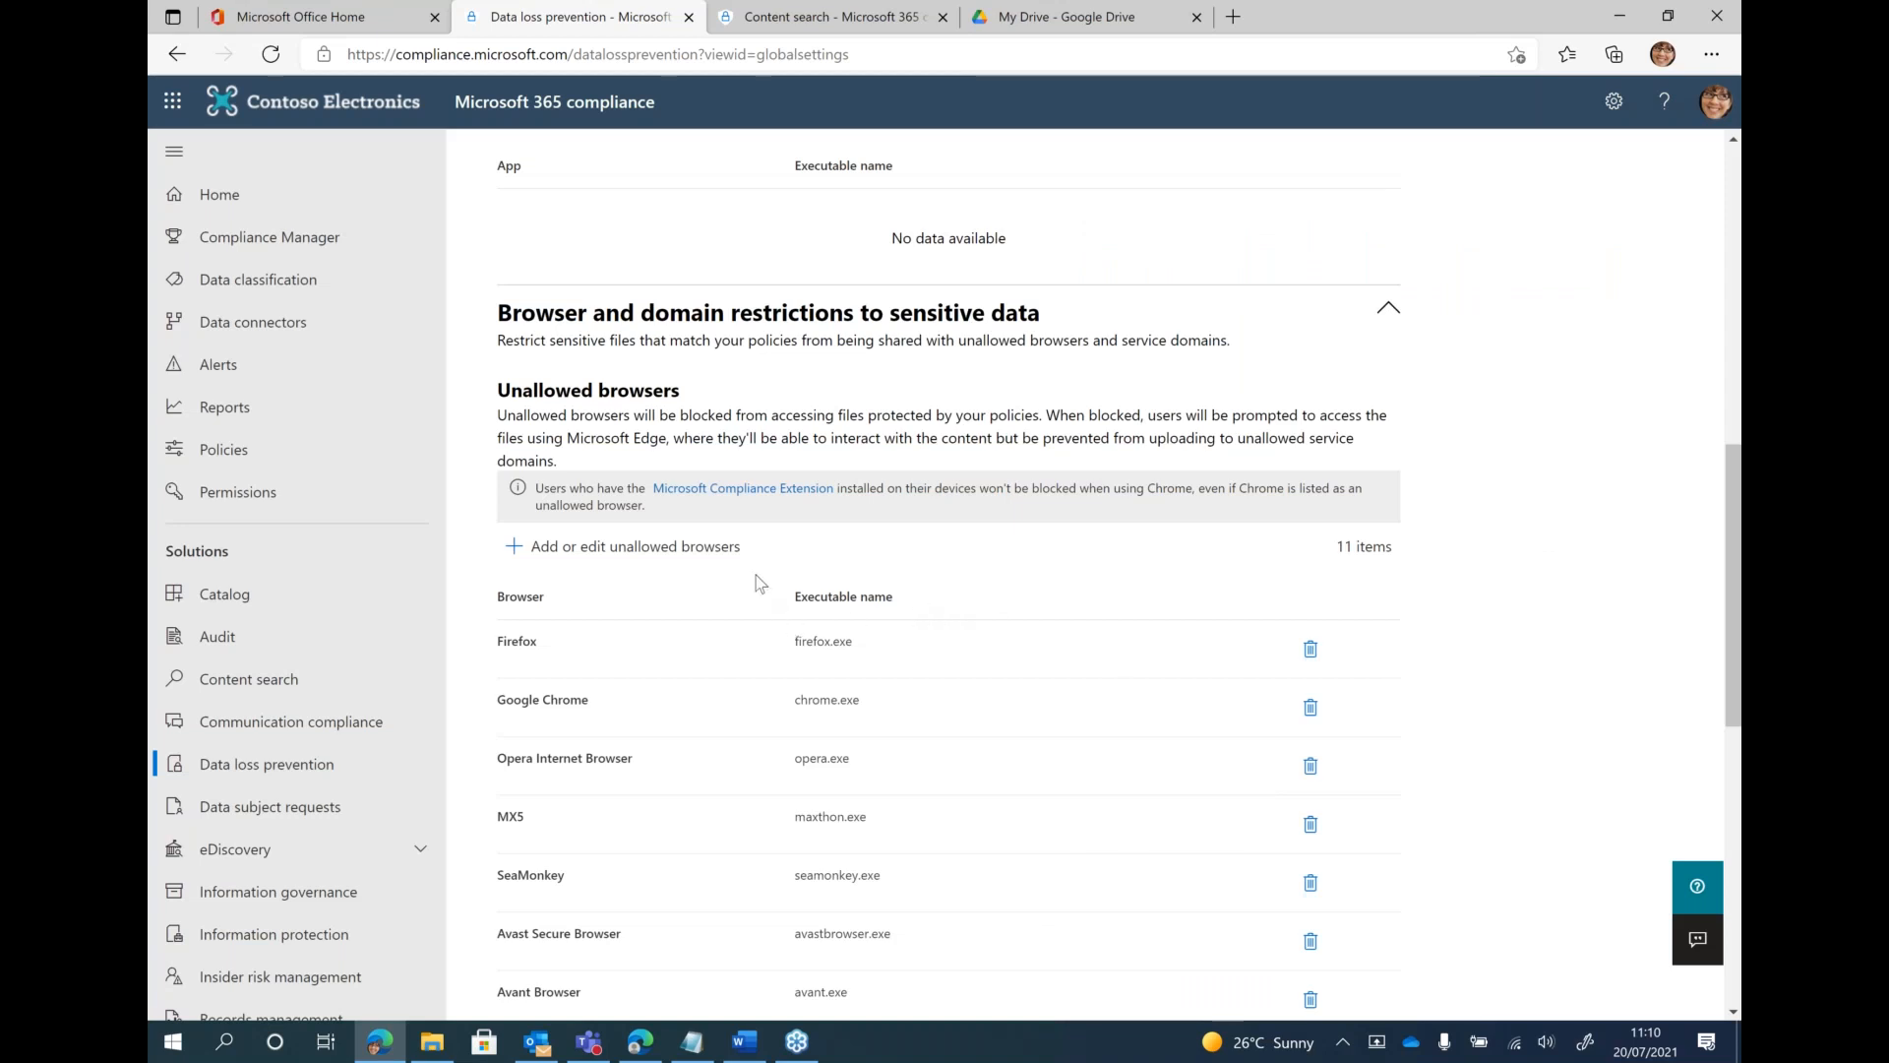
Review the service domains list and check its Allow and Block options, keeping the current choice
{"action": "scroll", "coordinate": [758, 583], "scroll_direction": "down", "scroll_amount": 9}
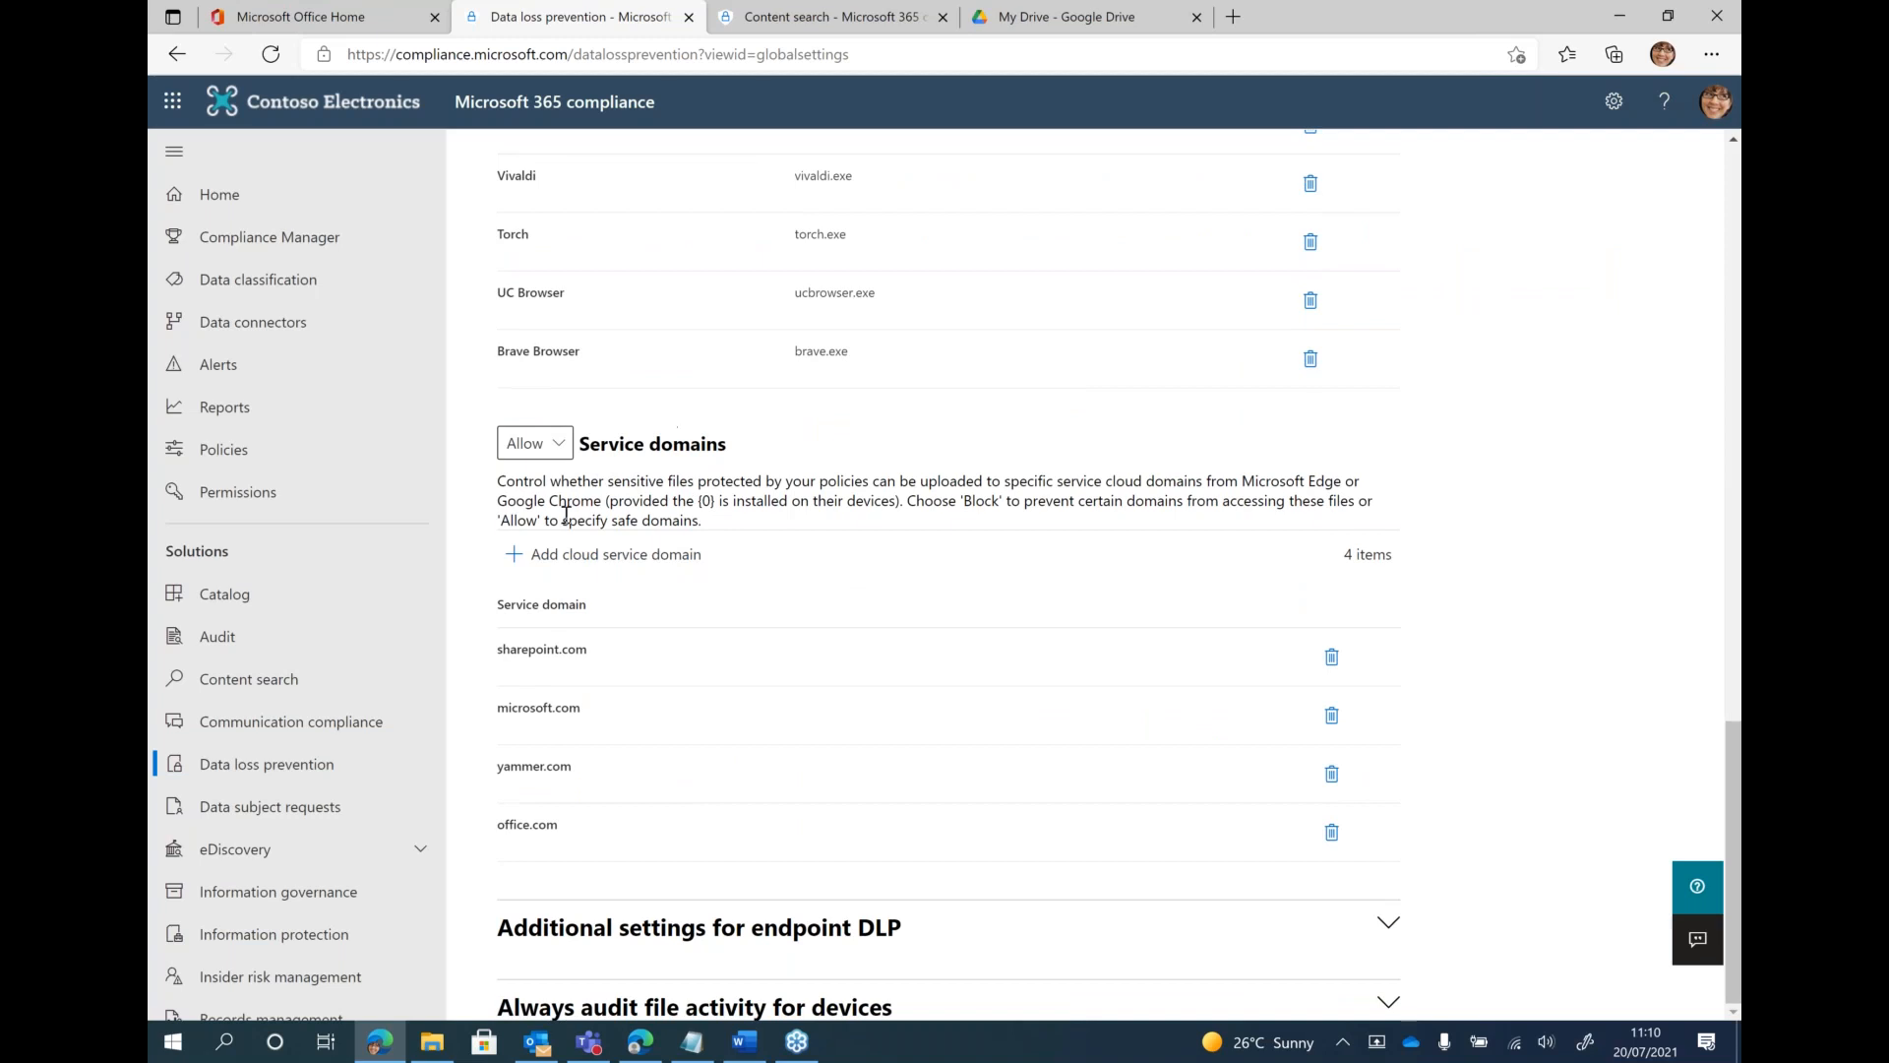
{"action": "left_click", "coordinate": [553, 448]}
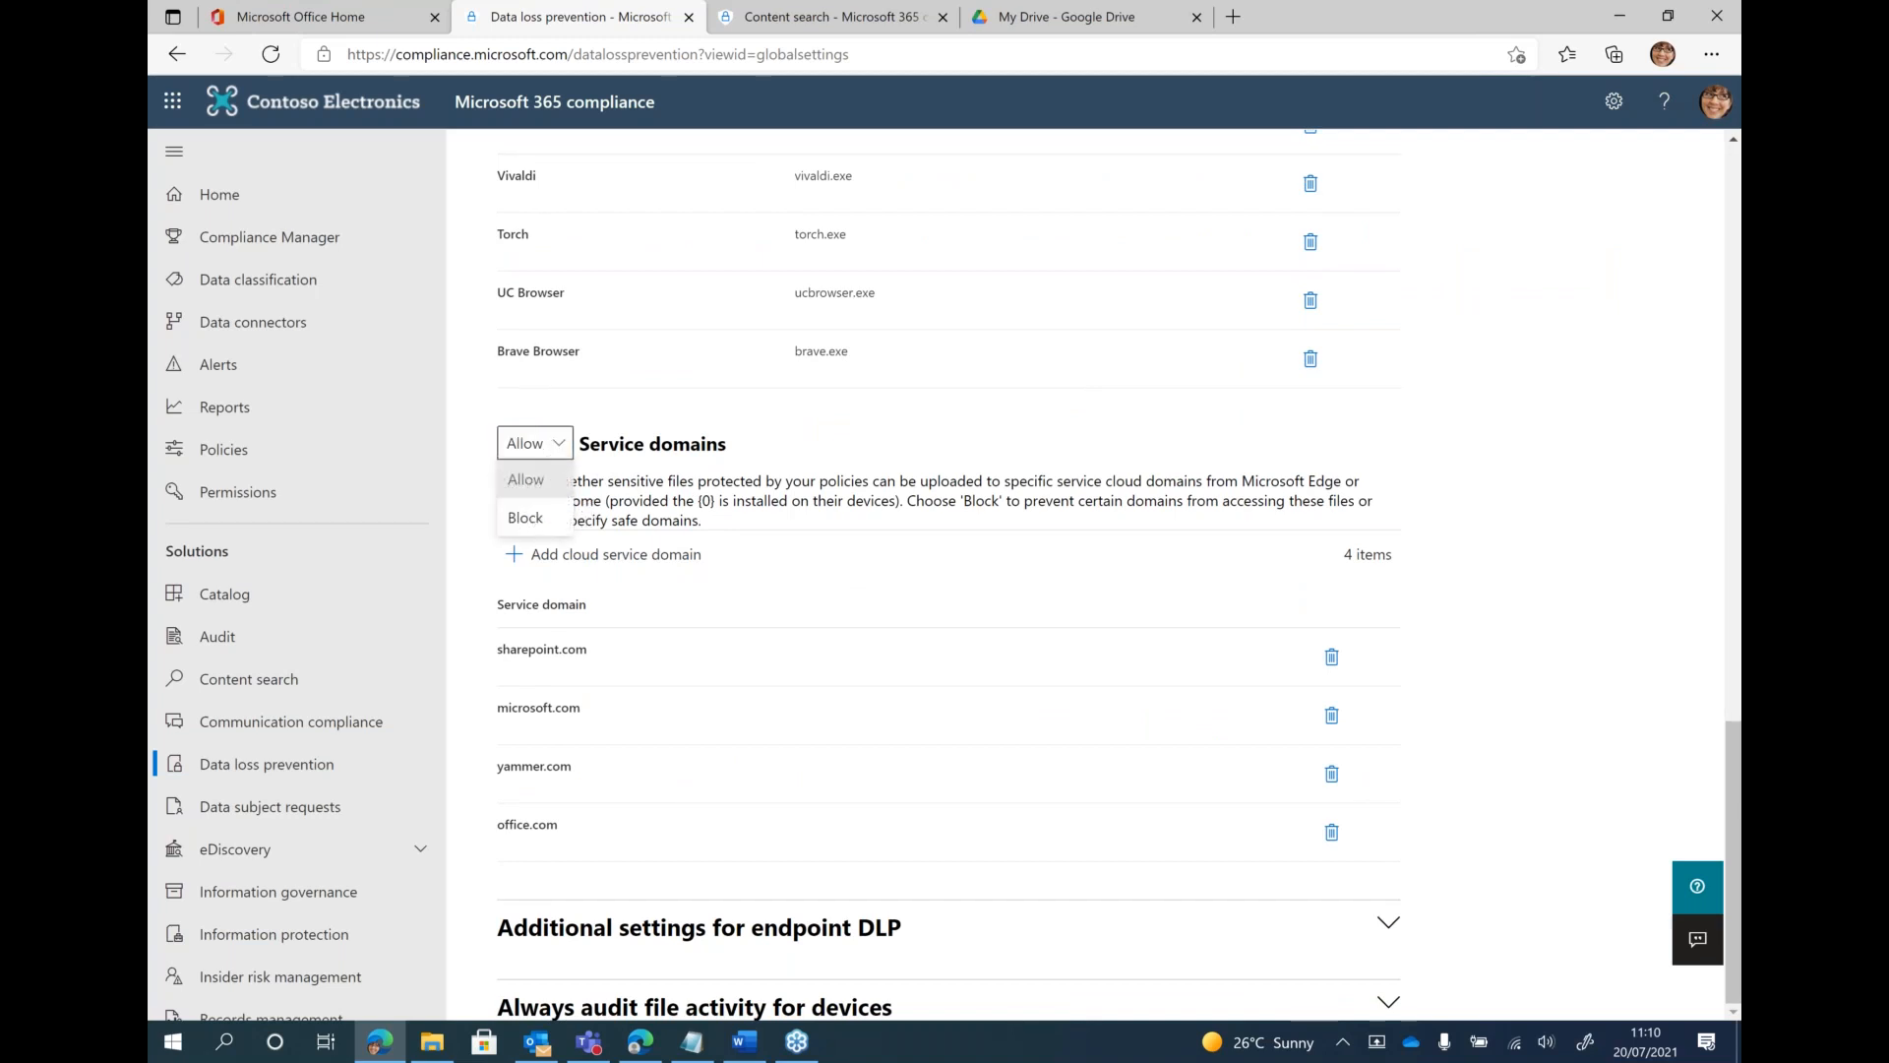
{"action": "key", "text": "Escape"}
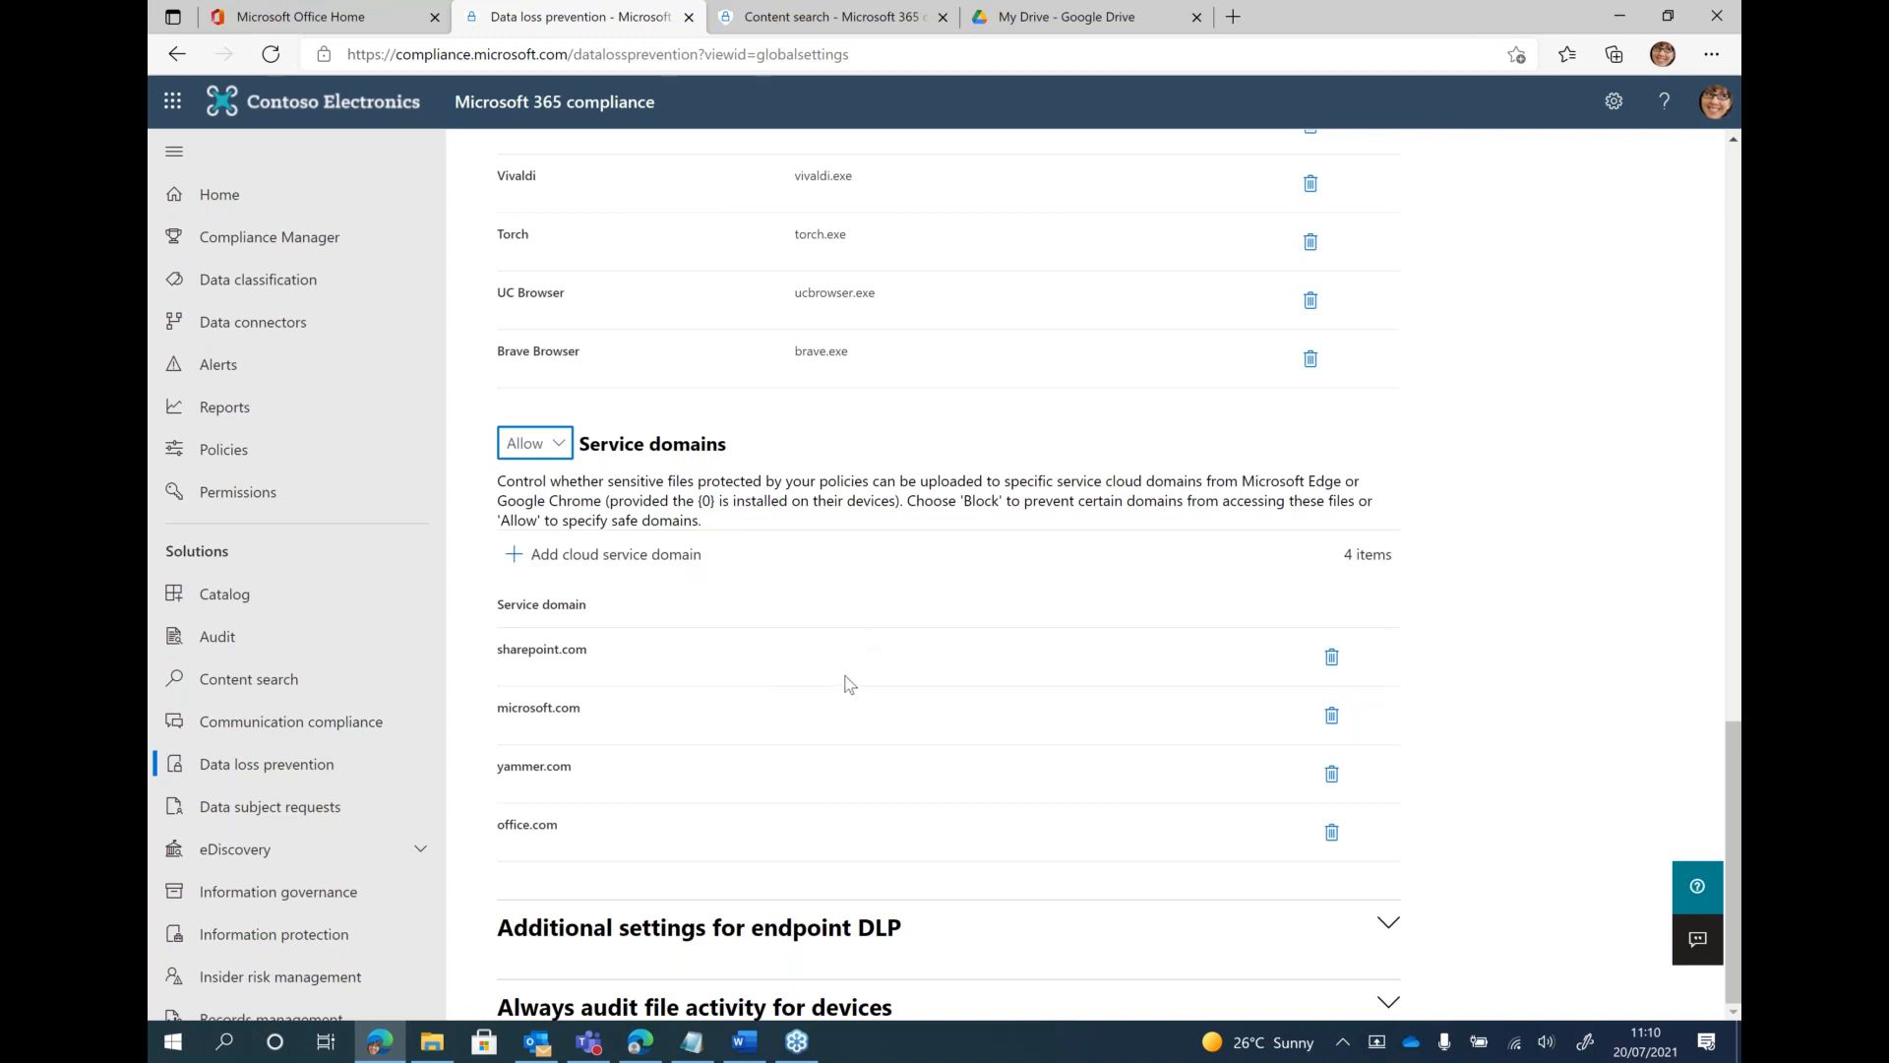
Expand the additional endpoint DLP settings and check the available business justification options for policy tips
{"action": "left_click", "coordinate": [1248, 950]}
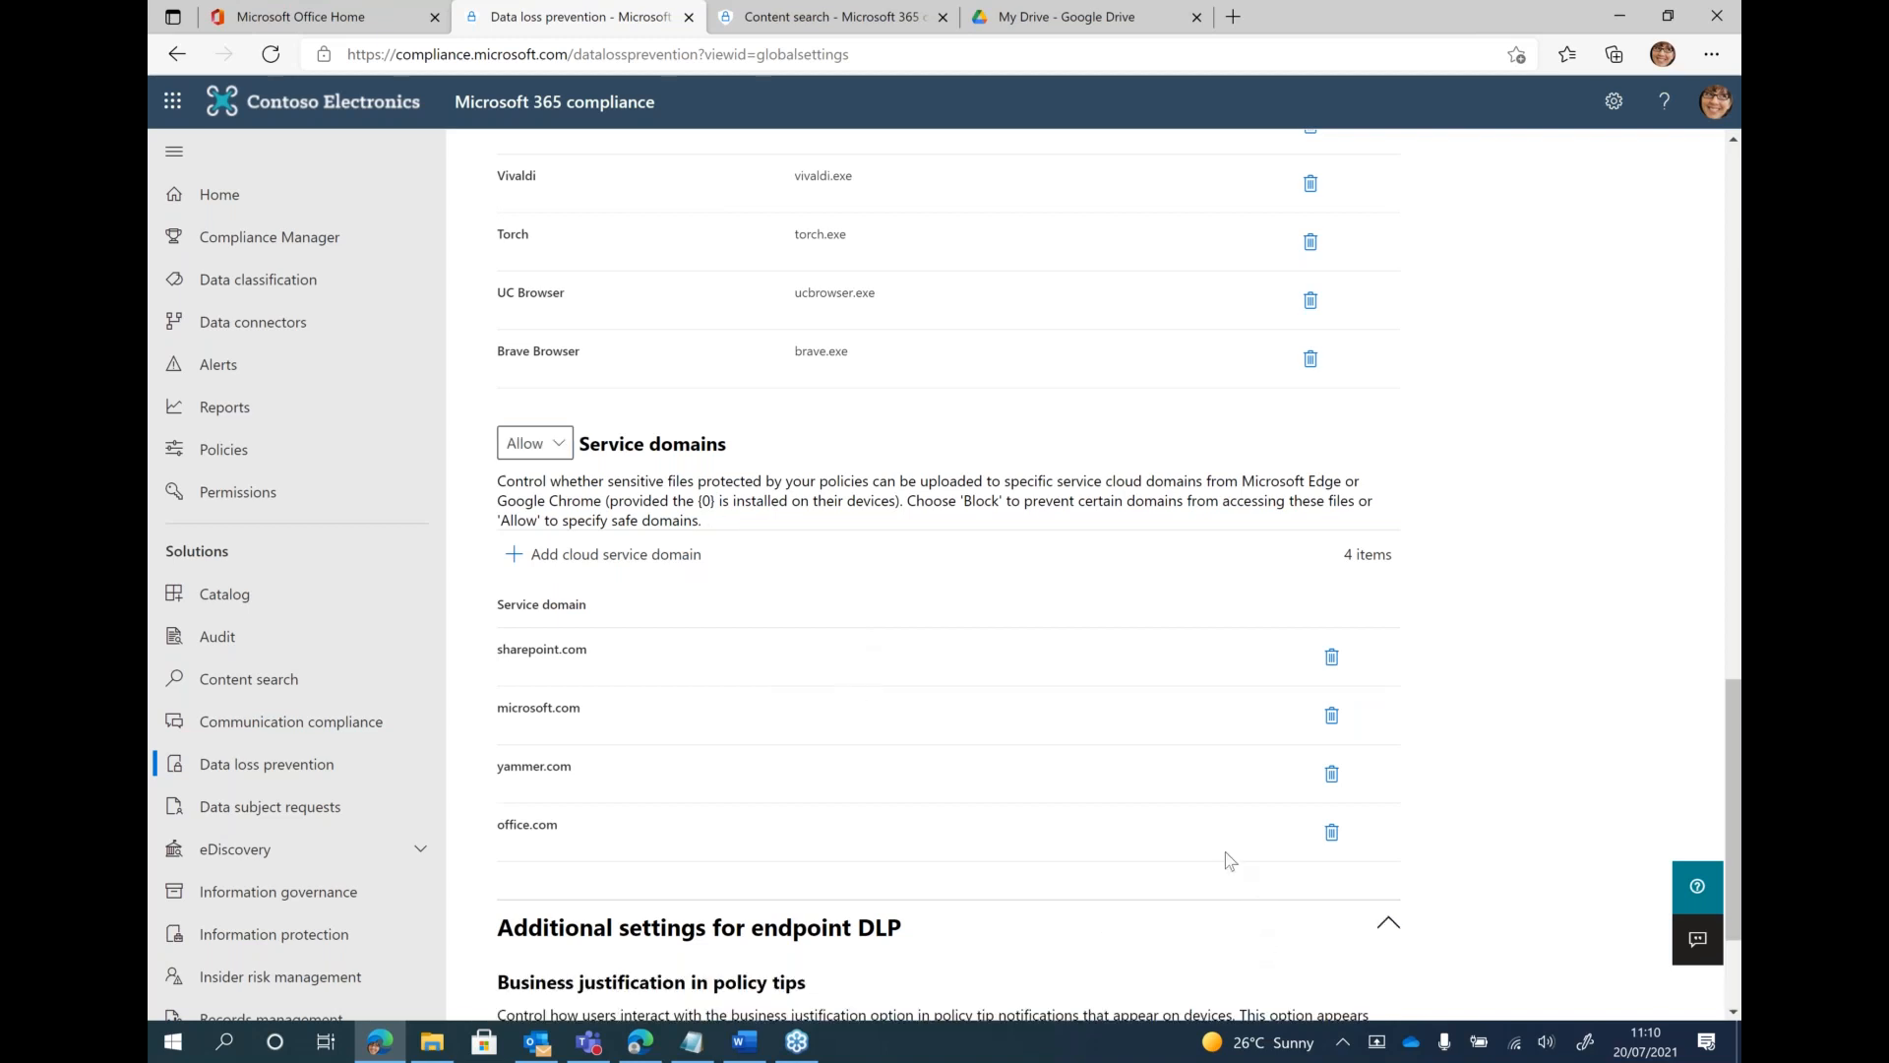
{"action": "scroll", "coordinate": [1225, 852], "scroll_direction": "down", "scroll_amount": 2}
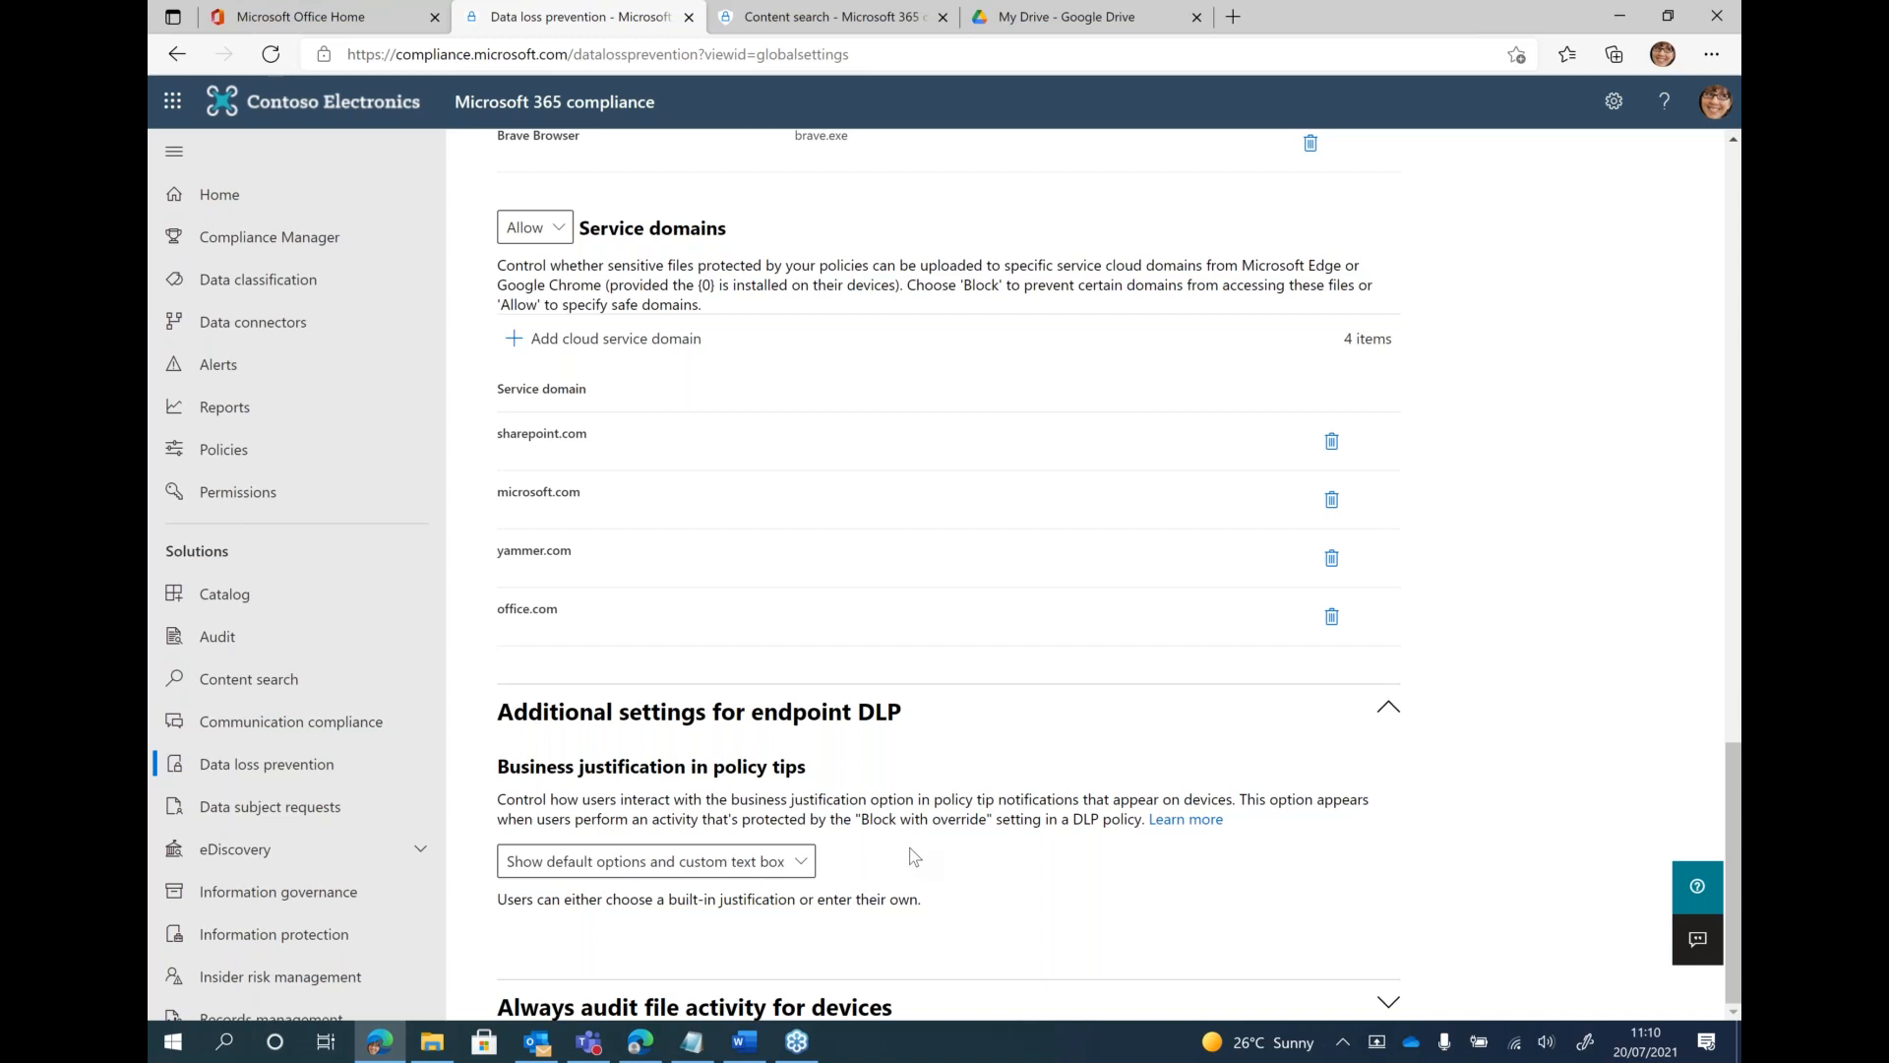
{"action": "left_click", "coordinate": [802, 864]}
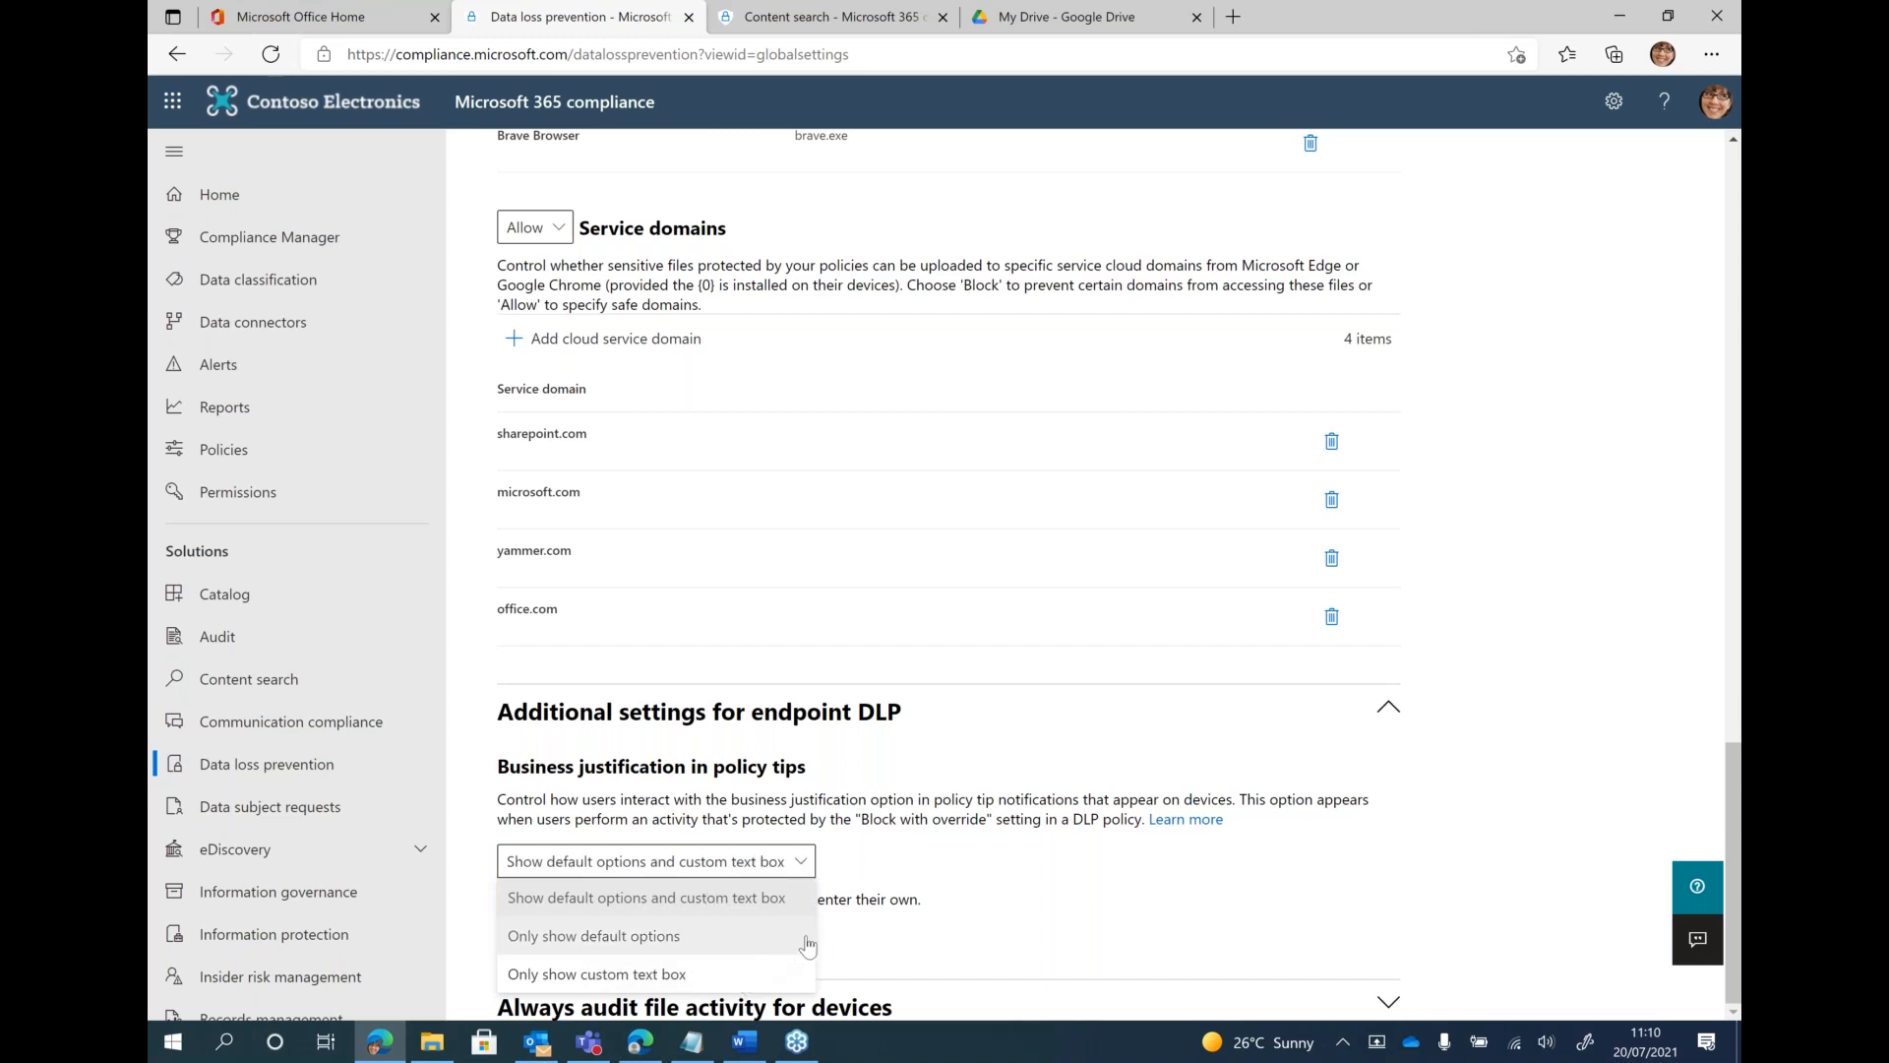
{"action": "left_click", "coordinate": [978, 829]}
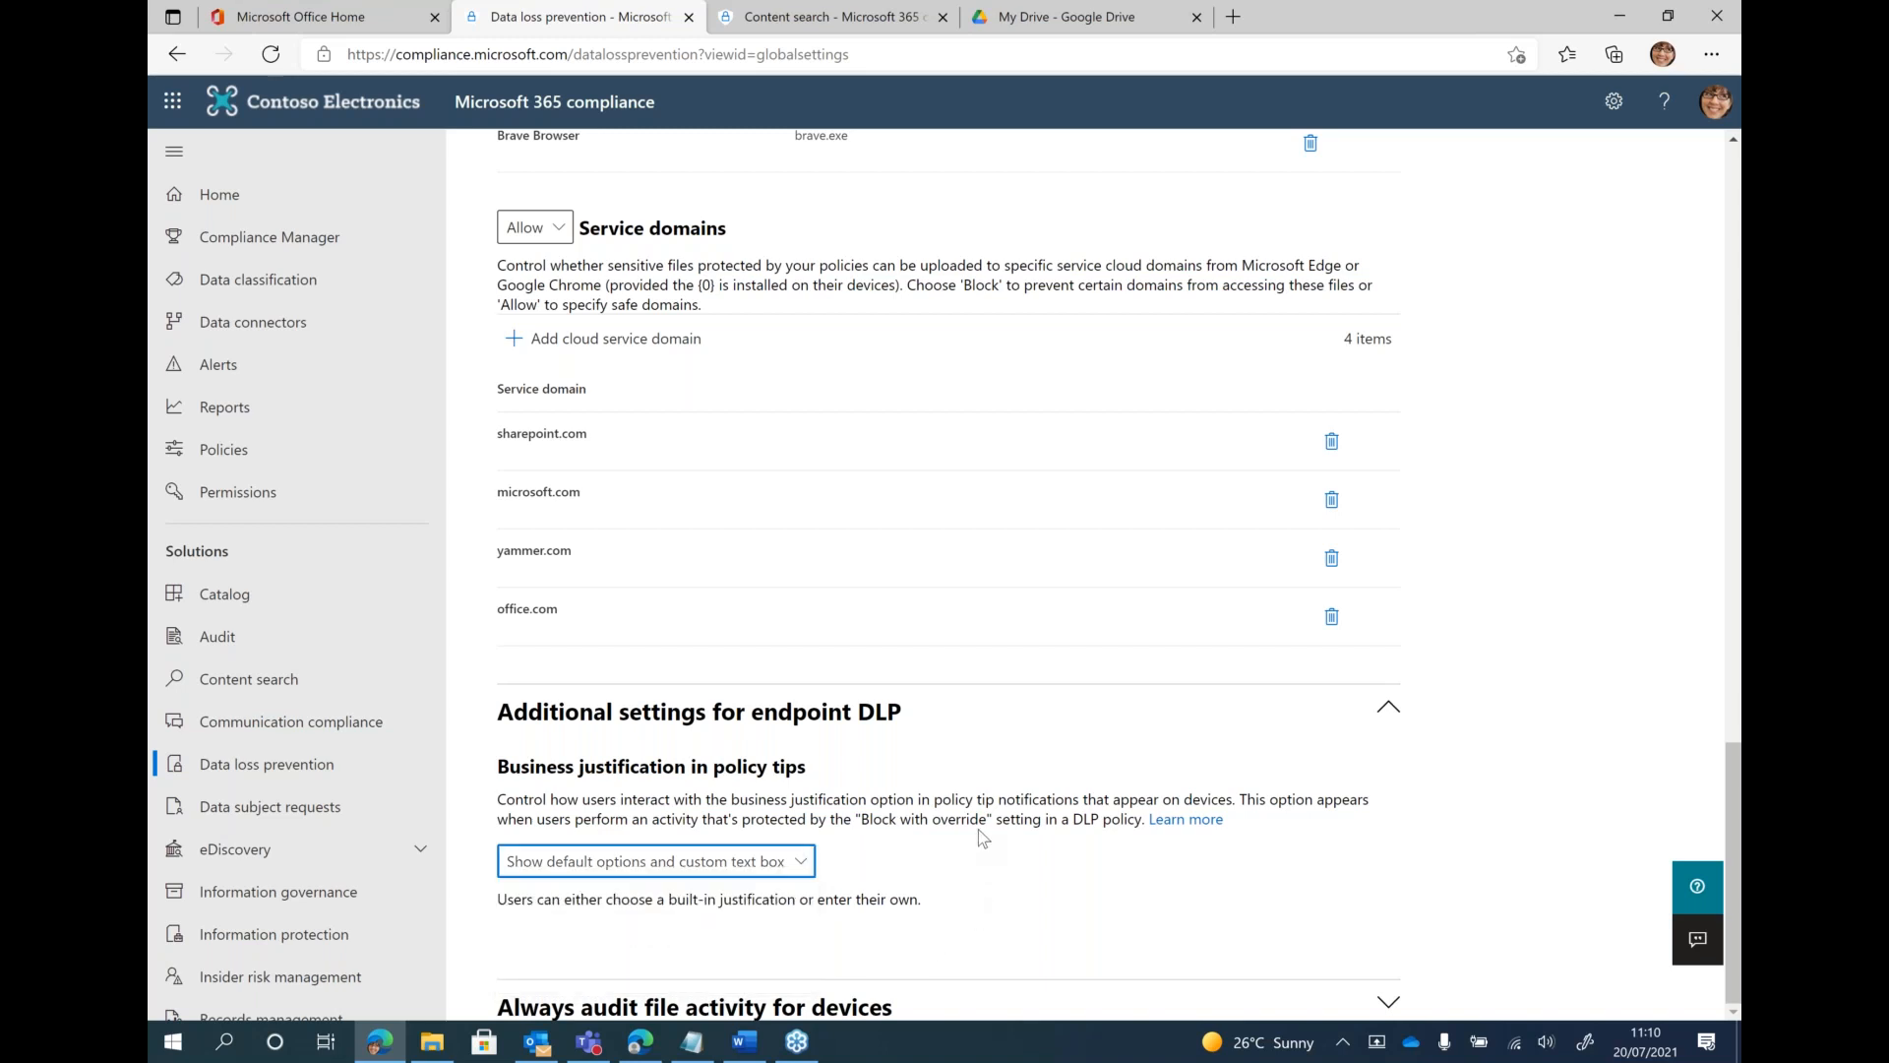
{"action": "left_click", "coordinate": [936, 878]}
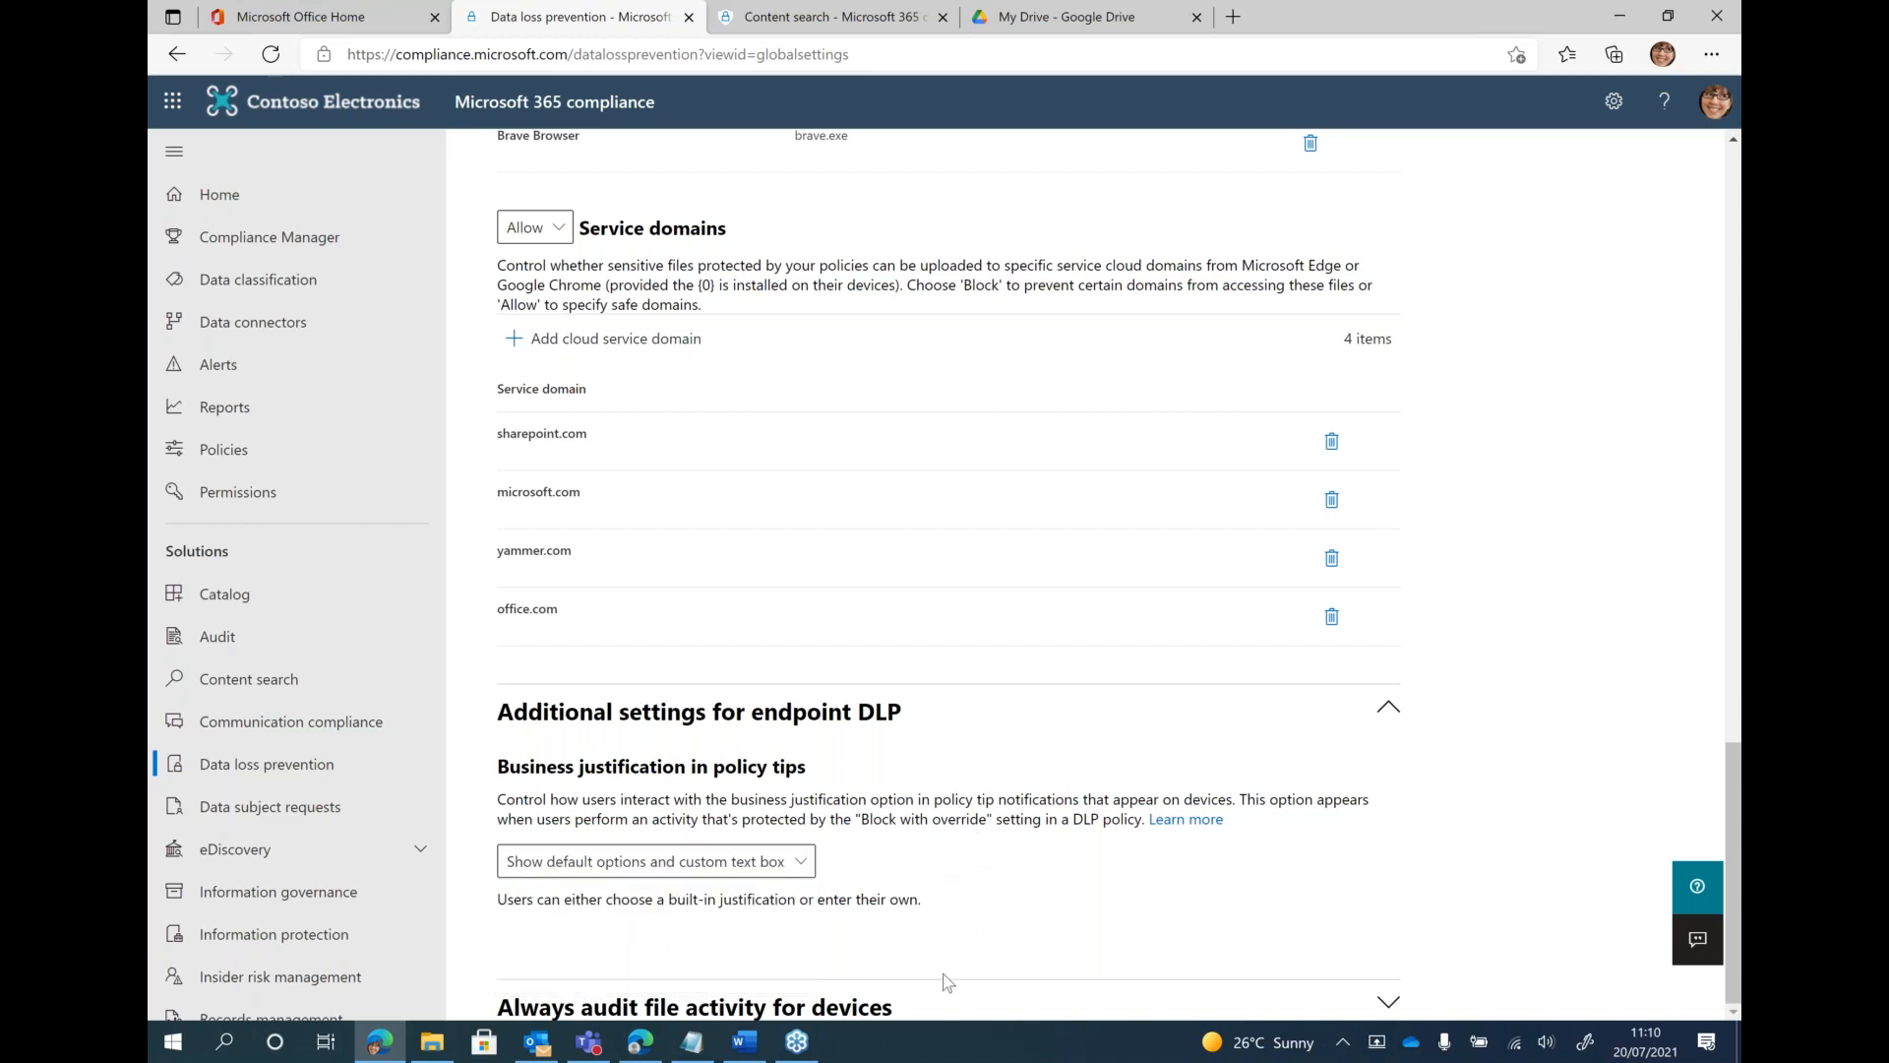
Expand and review the always-audit file activity setting for devices, and open the DLP Activity explorer
{"action": "left_click", "coordinate": [965, 1011]}
{"action": "scroll", "coordinate": [1076, 944], "scroll_direction": "down", "scroll_amount": 2}
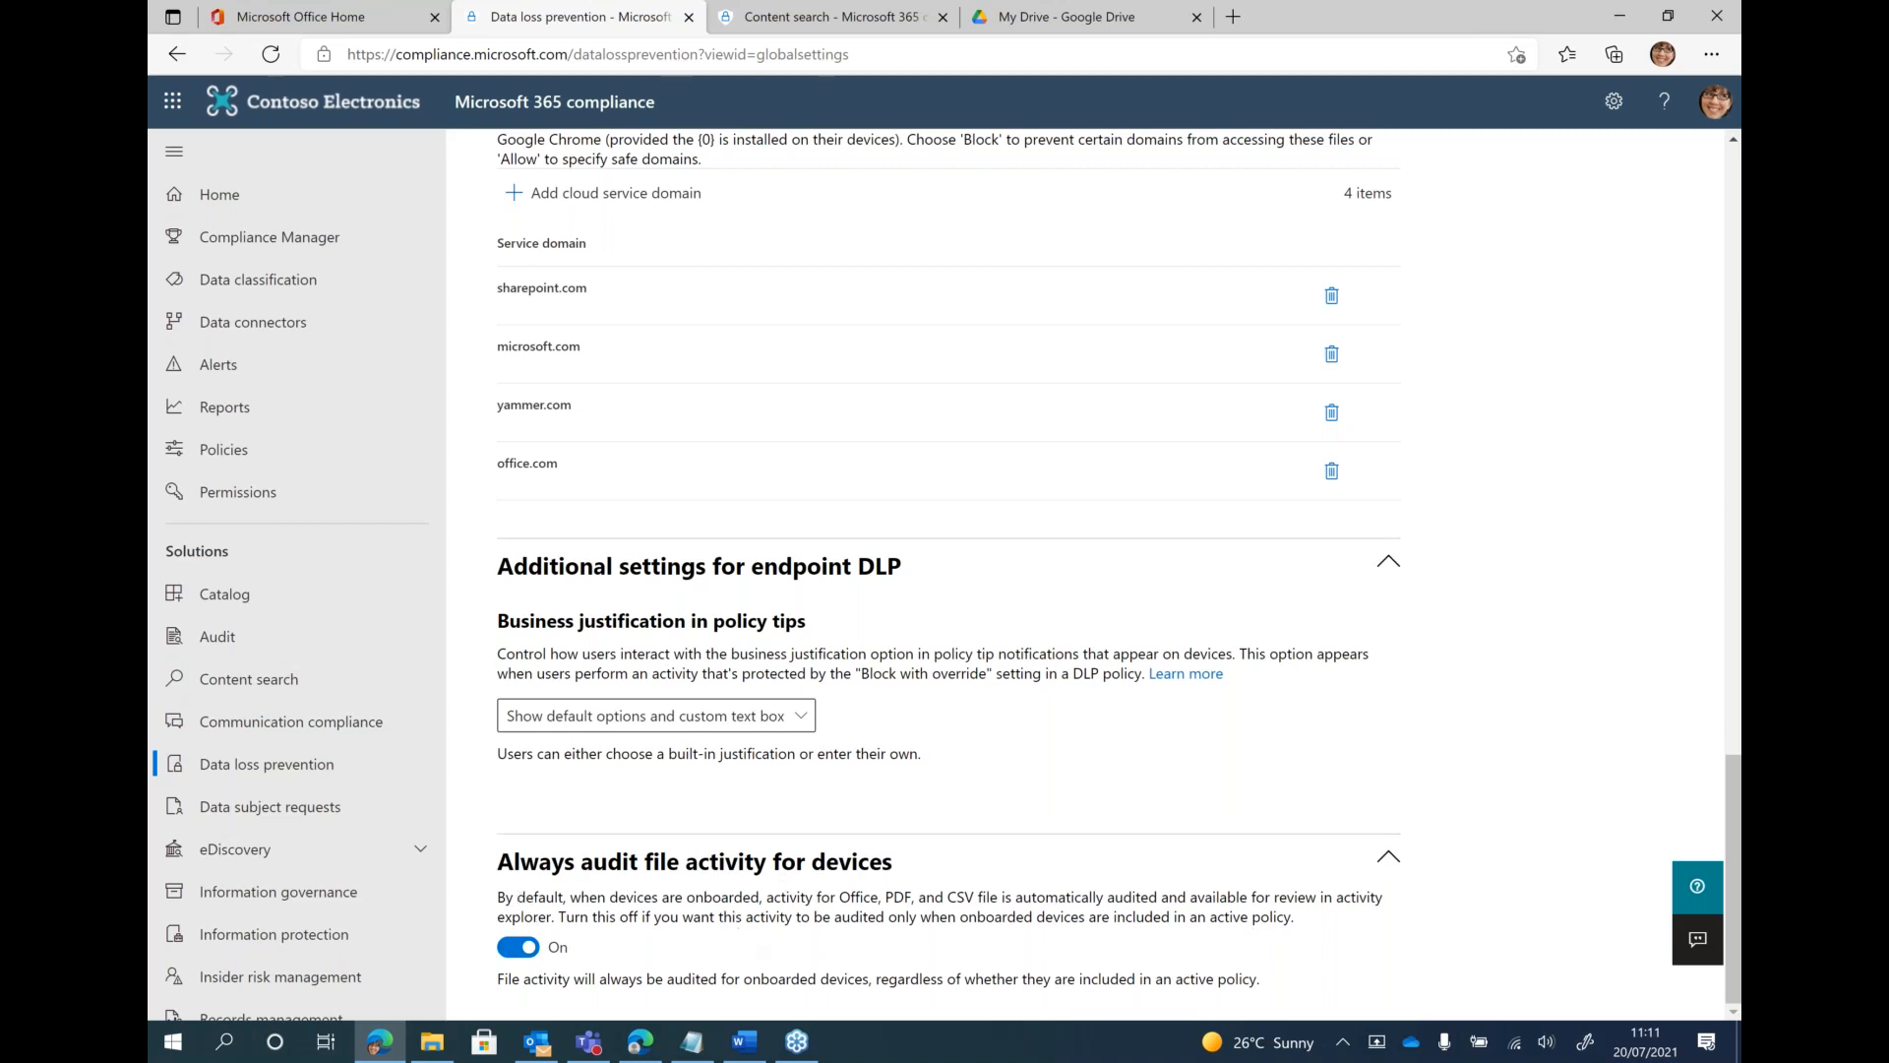
{"action": "scroll", "coordinate": [1100, 805], "scroll_direction": "up", "scroll_amount": 9}
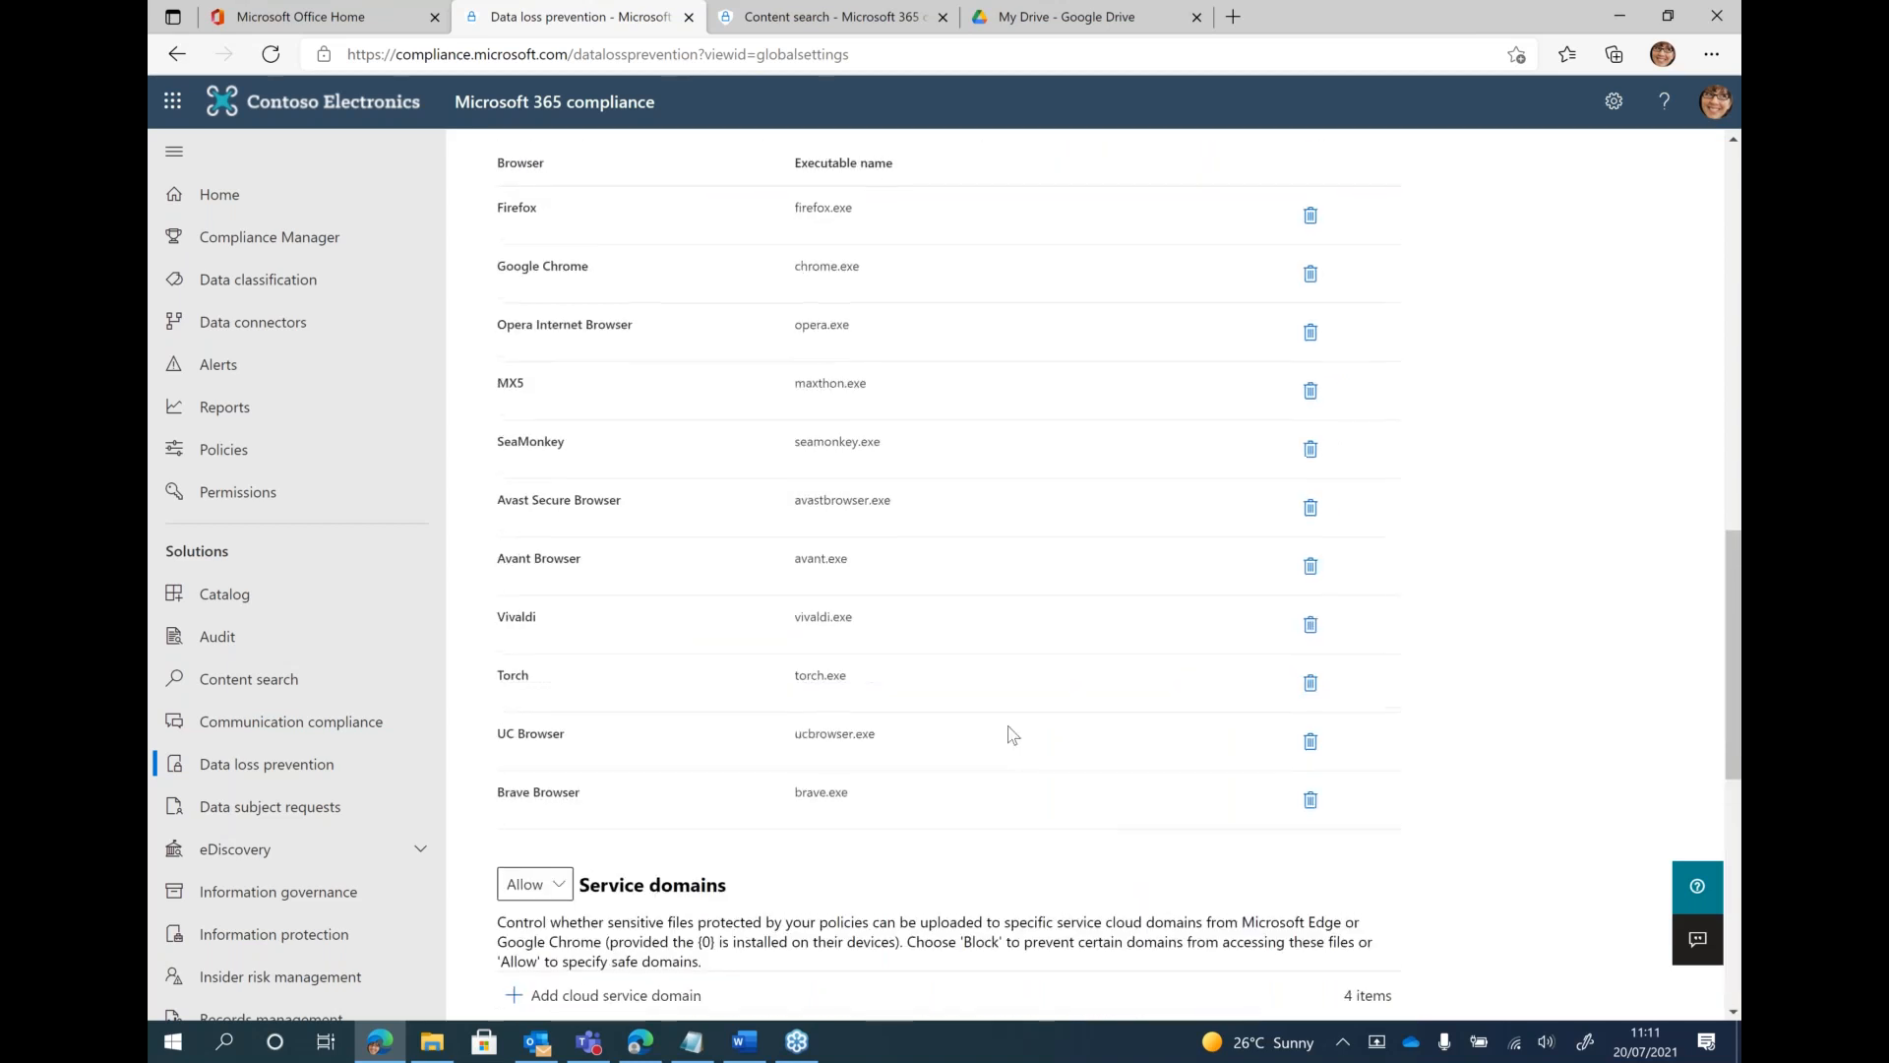
{"action": "scroll", "coordinate": [1003, 624], "scroll_direction": "up", "scroll_amount": 10}
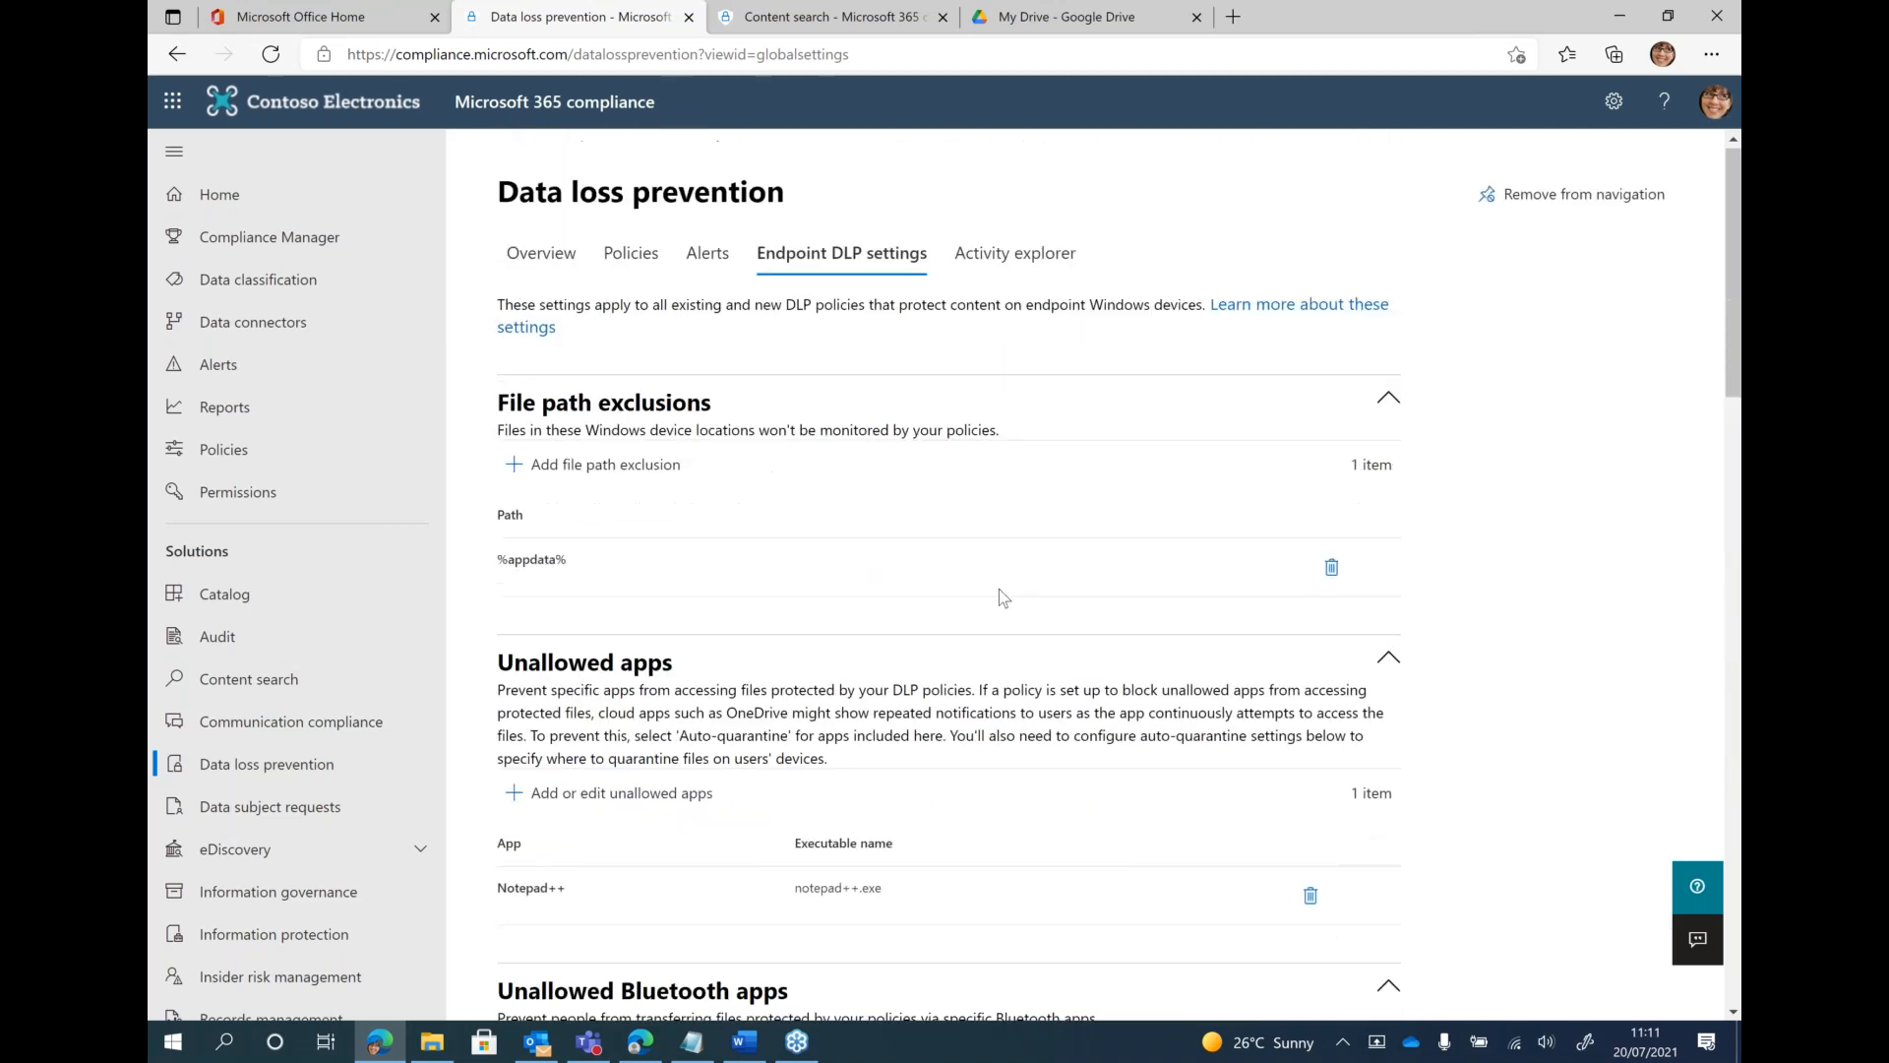
{"action": "left_click", "coordinate": [1007, 274]}
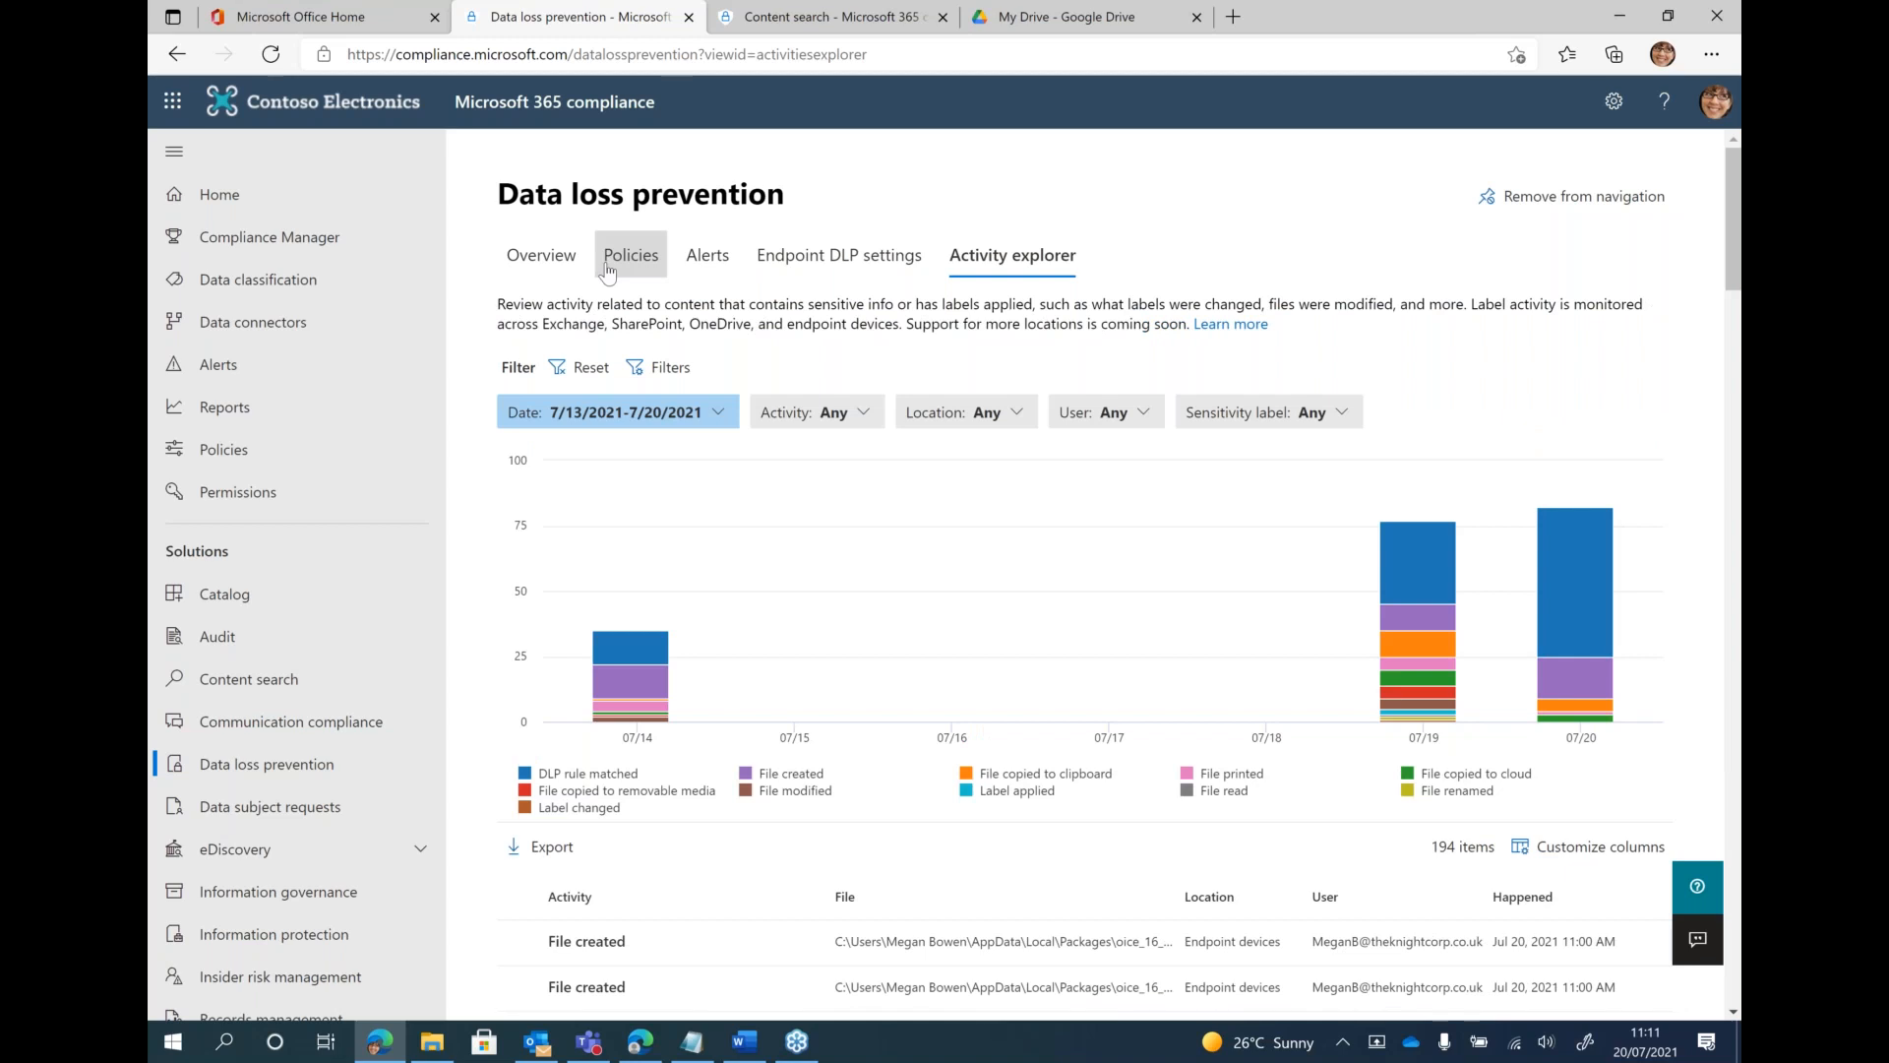
Start creating a new DLP policy and limit the policy templates to the United Kingdom
{"action": "left_click", "coordinate": [632, 261]}
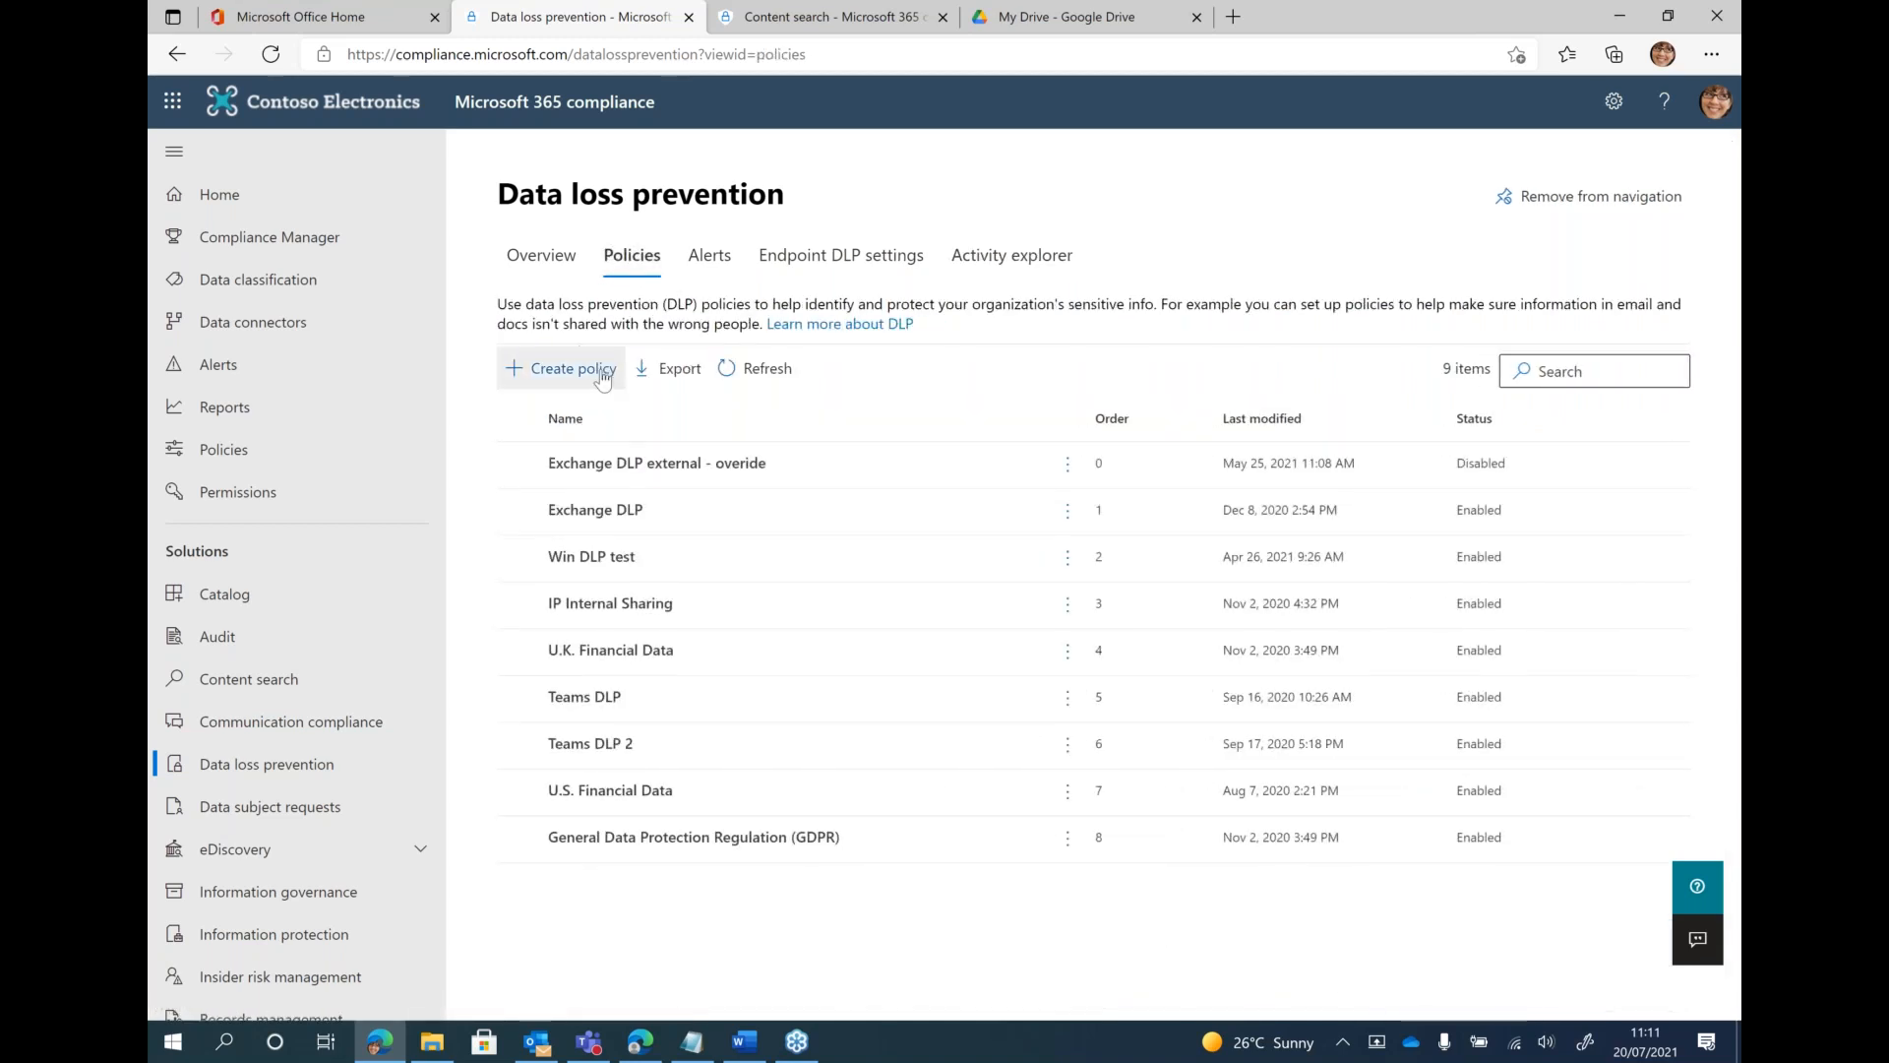
{"action": "left_click", "coordinate": [579, 380]}
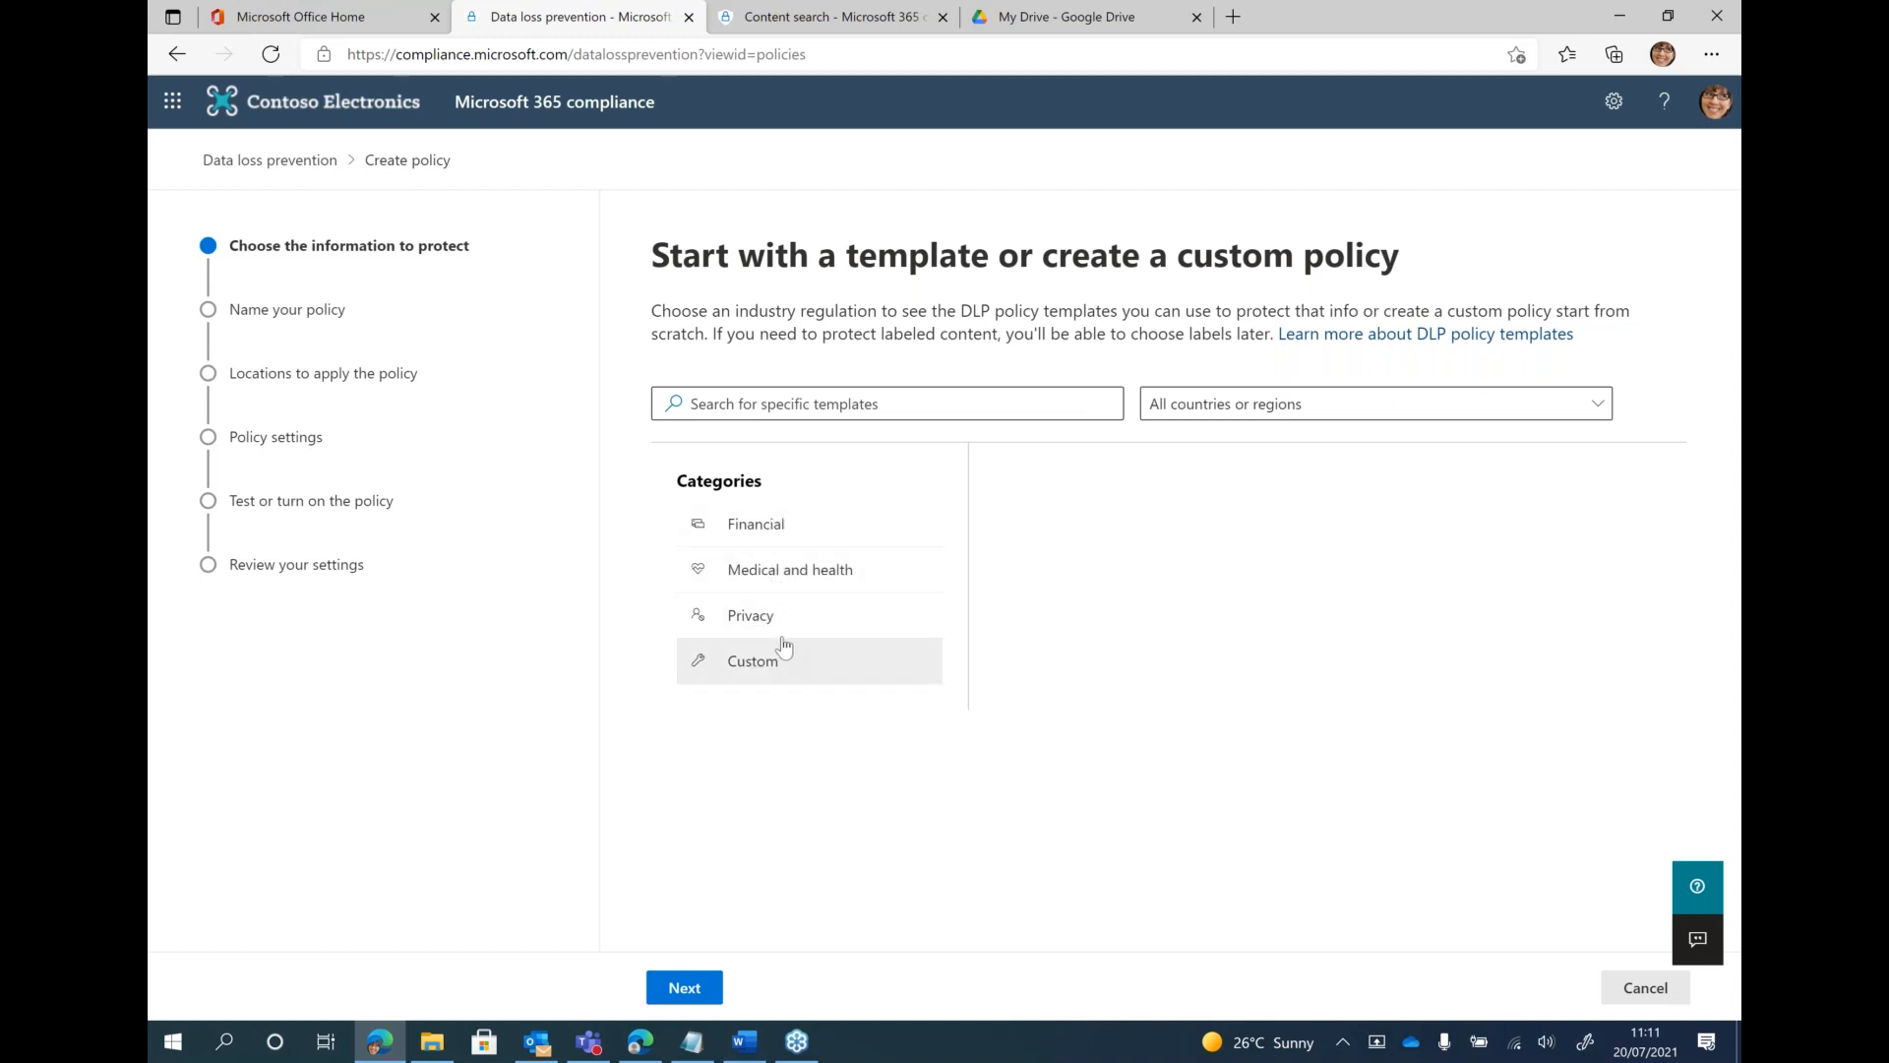
{"action": "left_click", "coordinate": [1198, 417]}
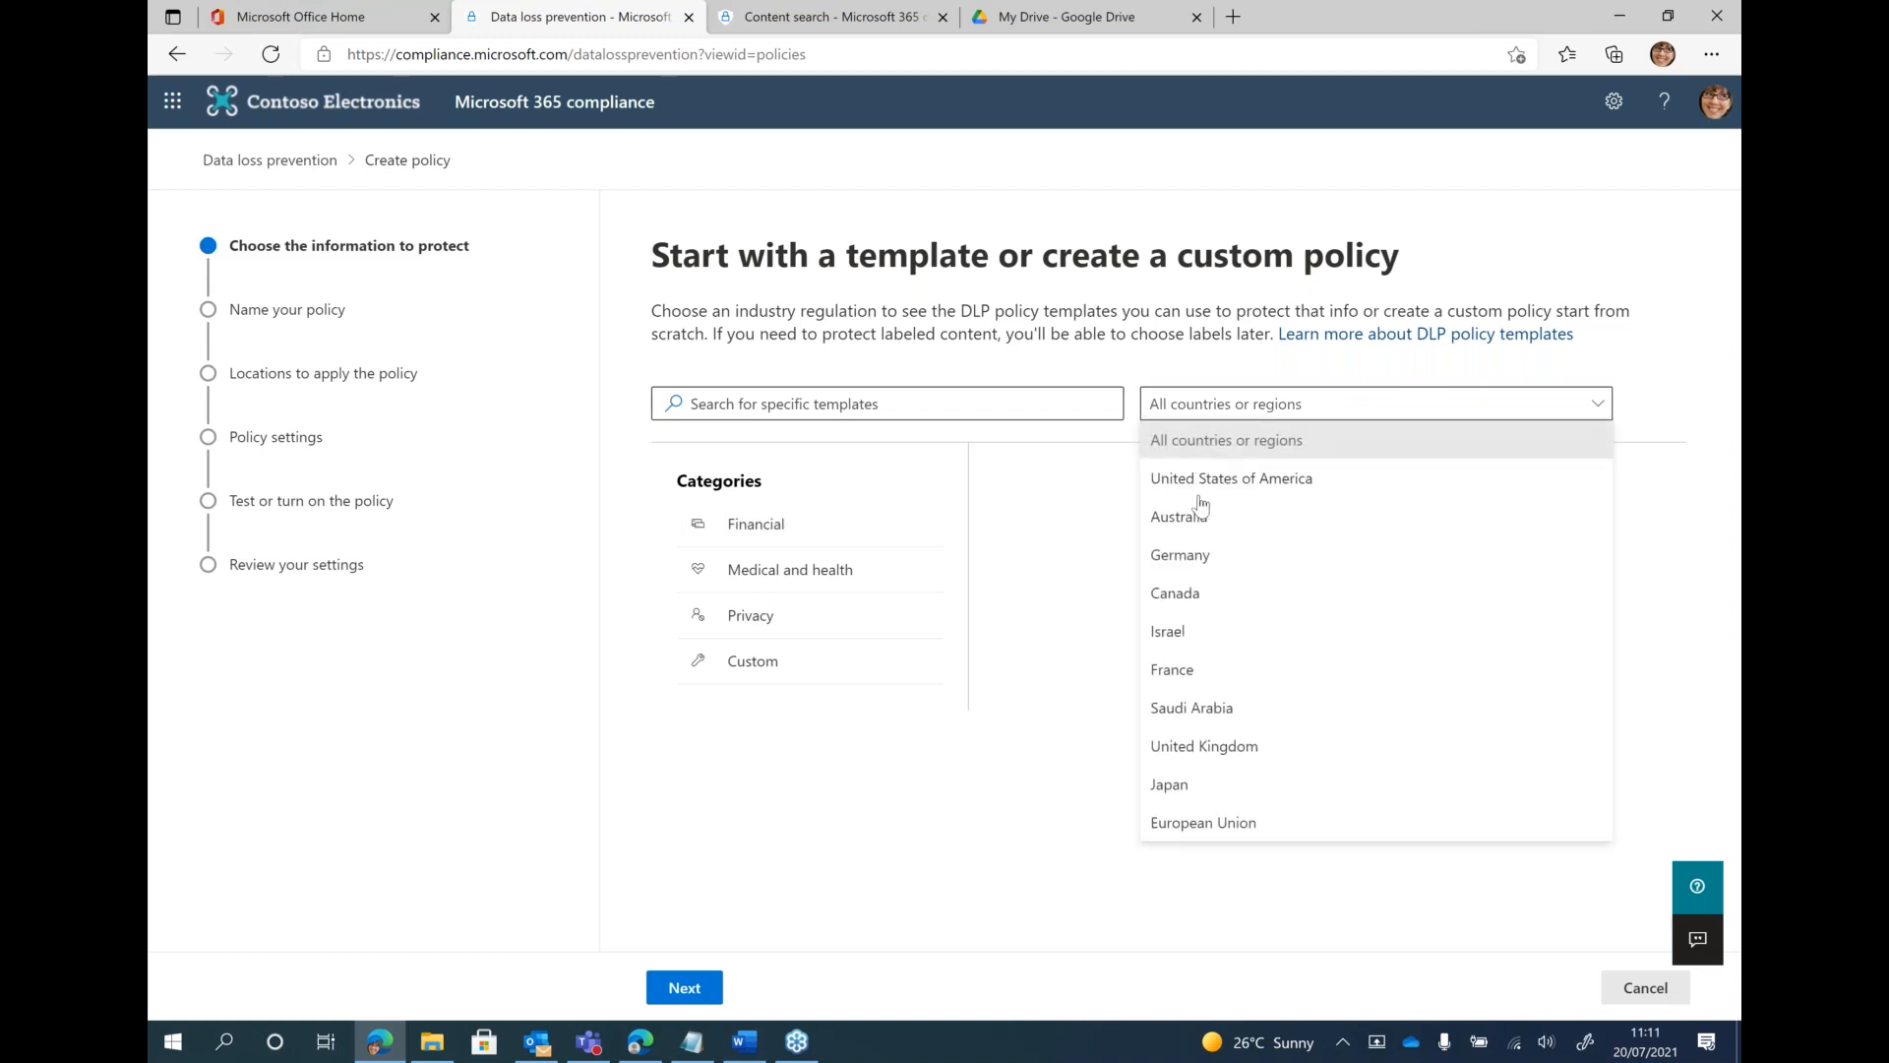
{"action": "left_click", "coordinate": [1207, 750]}
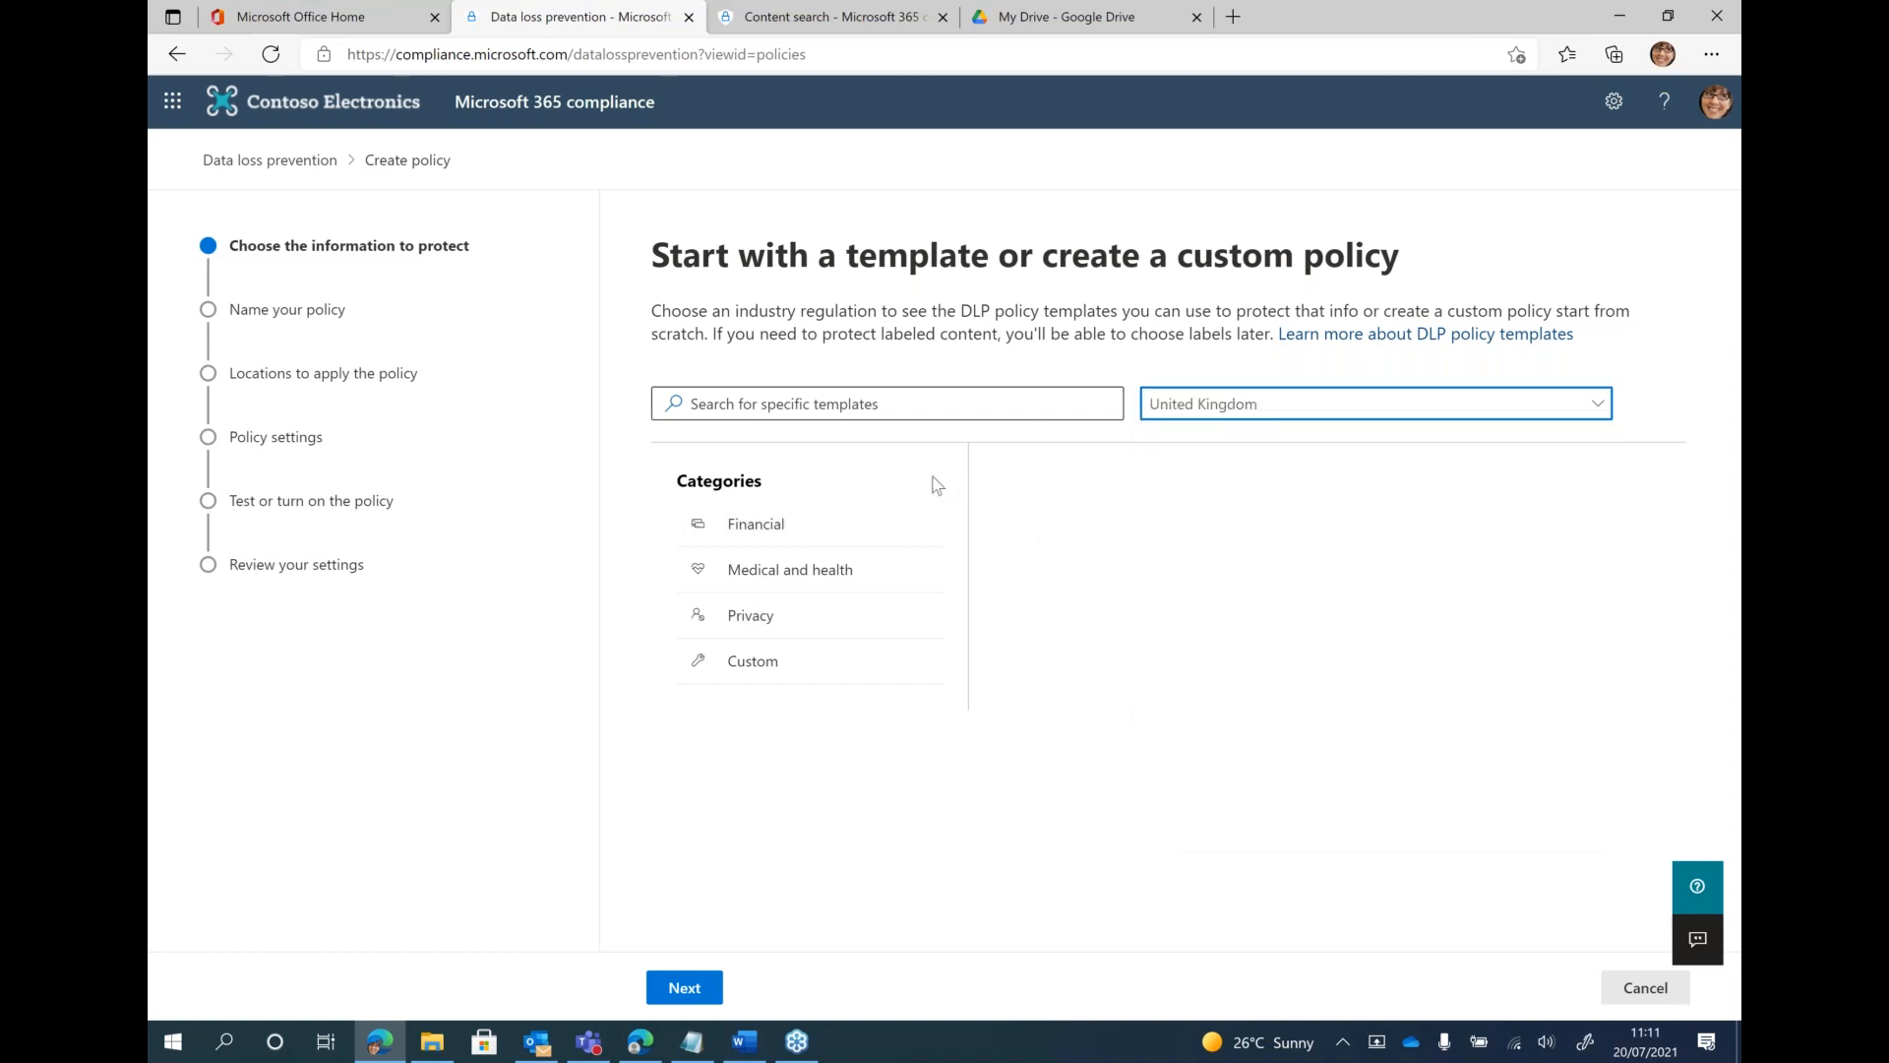
Review the United Kingdom templates in the Financial, Medical and health, and Privacy categories
{"action": "left_click", "coordinate": [784, 539]}
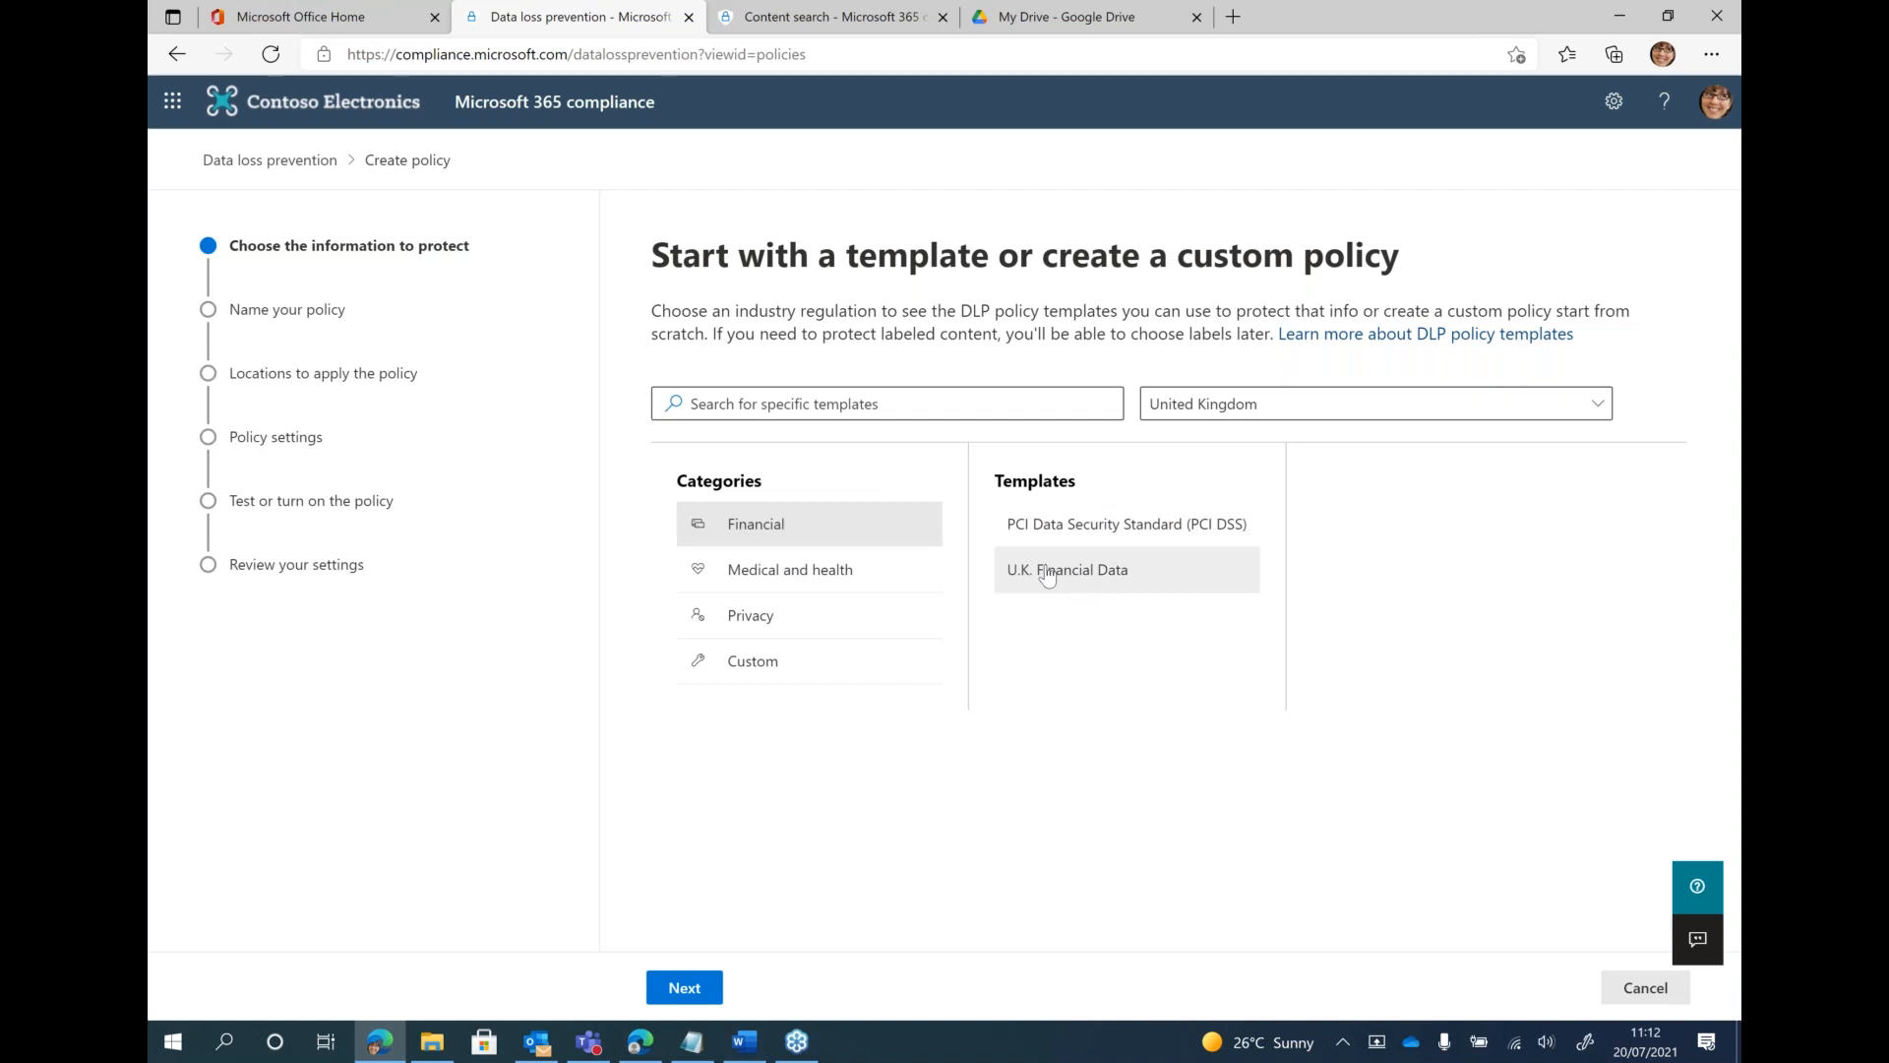
{"action": "left_click", "coordinate": [834, 573]}
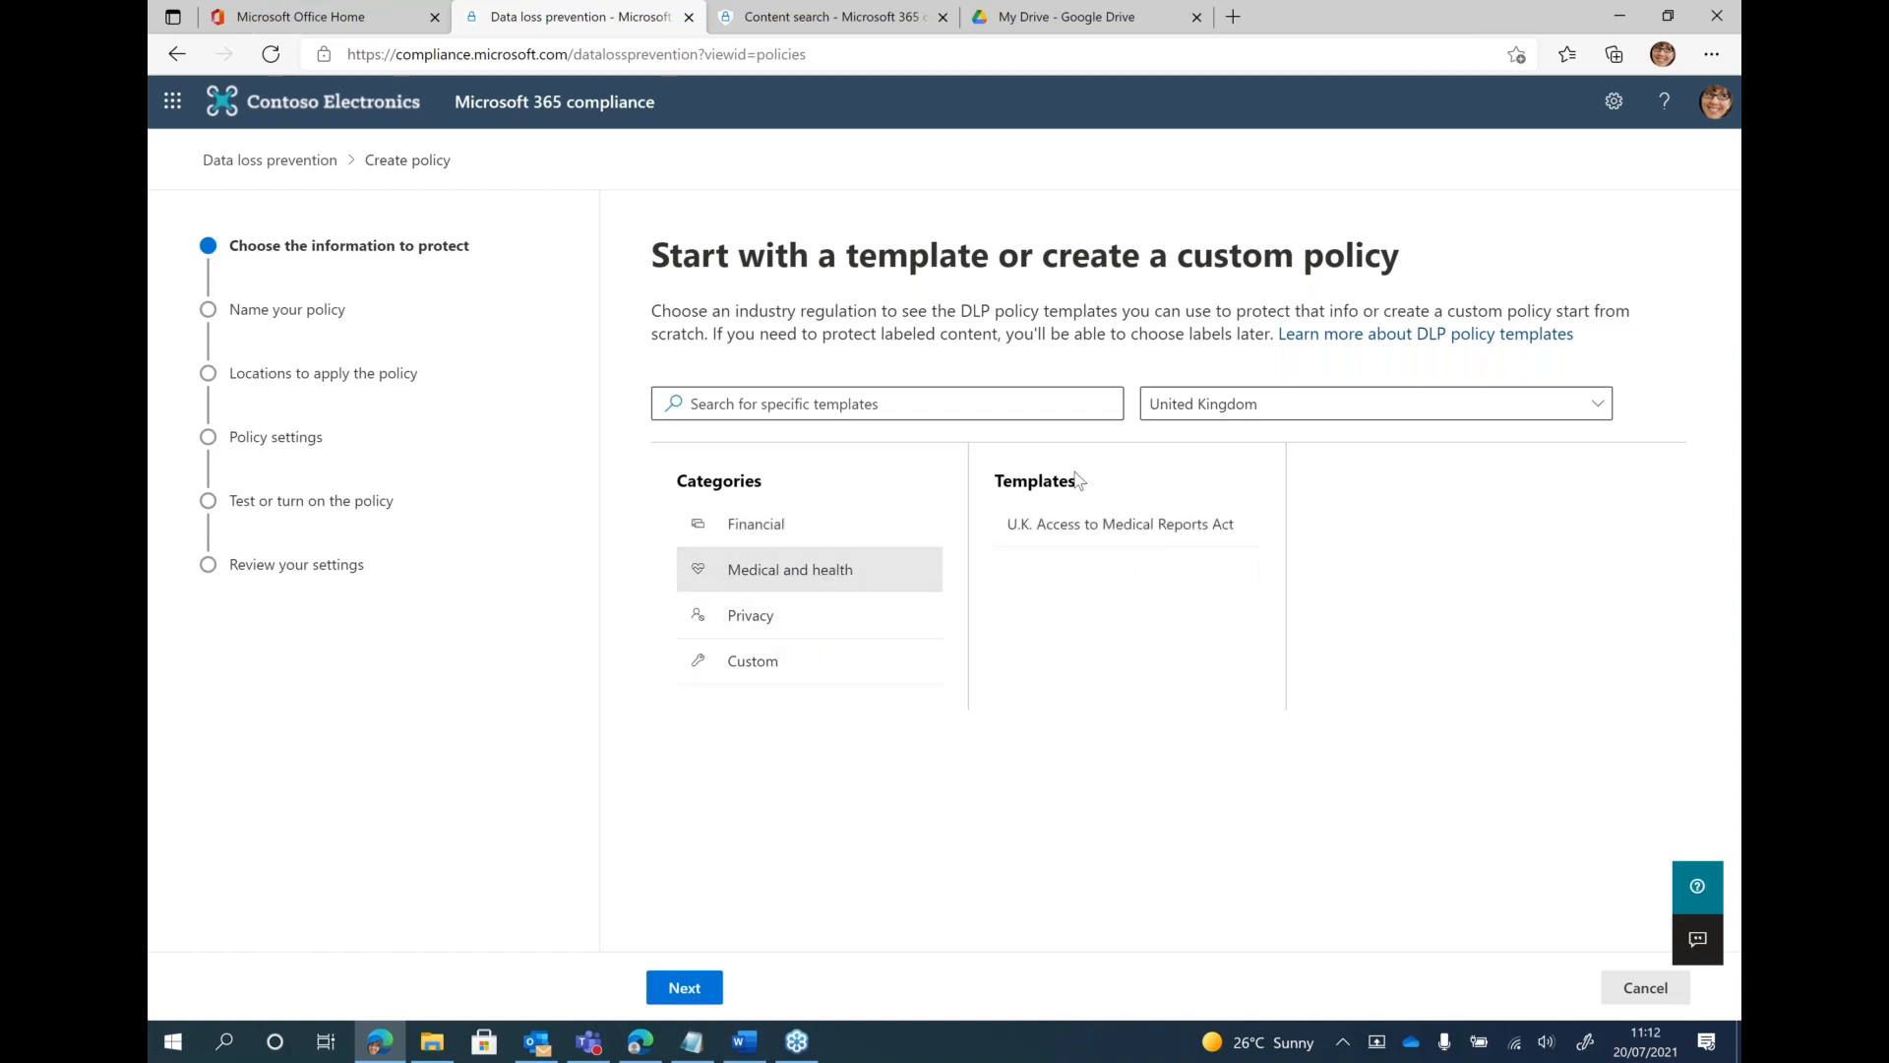
{"action": "left_click", "coordinate": [782, 629]}
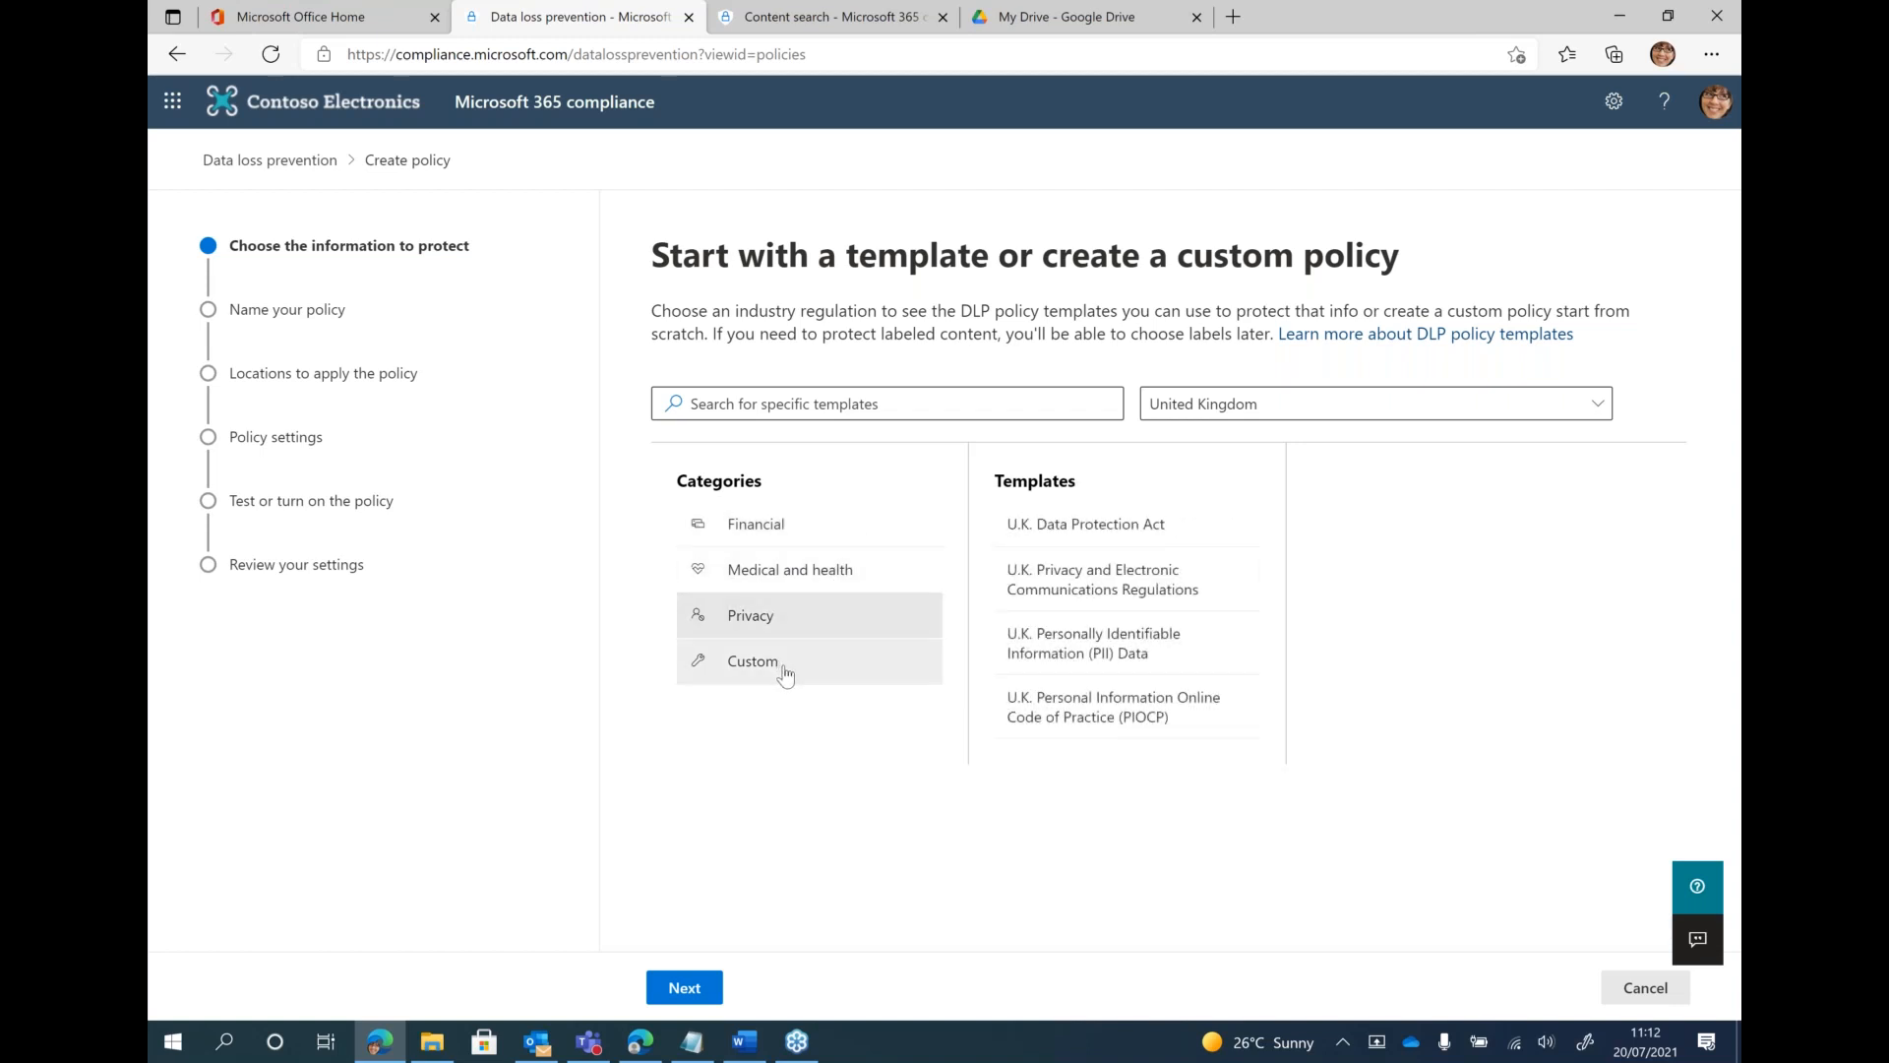
Choose the Custom policy template from the Custom category and continue to naming the policy
{"action": "left_click", "coordinate": [801, 672]}
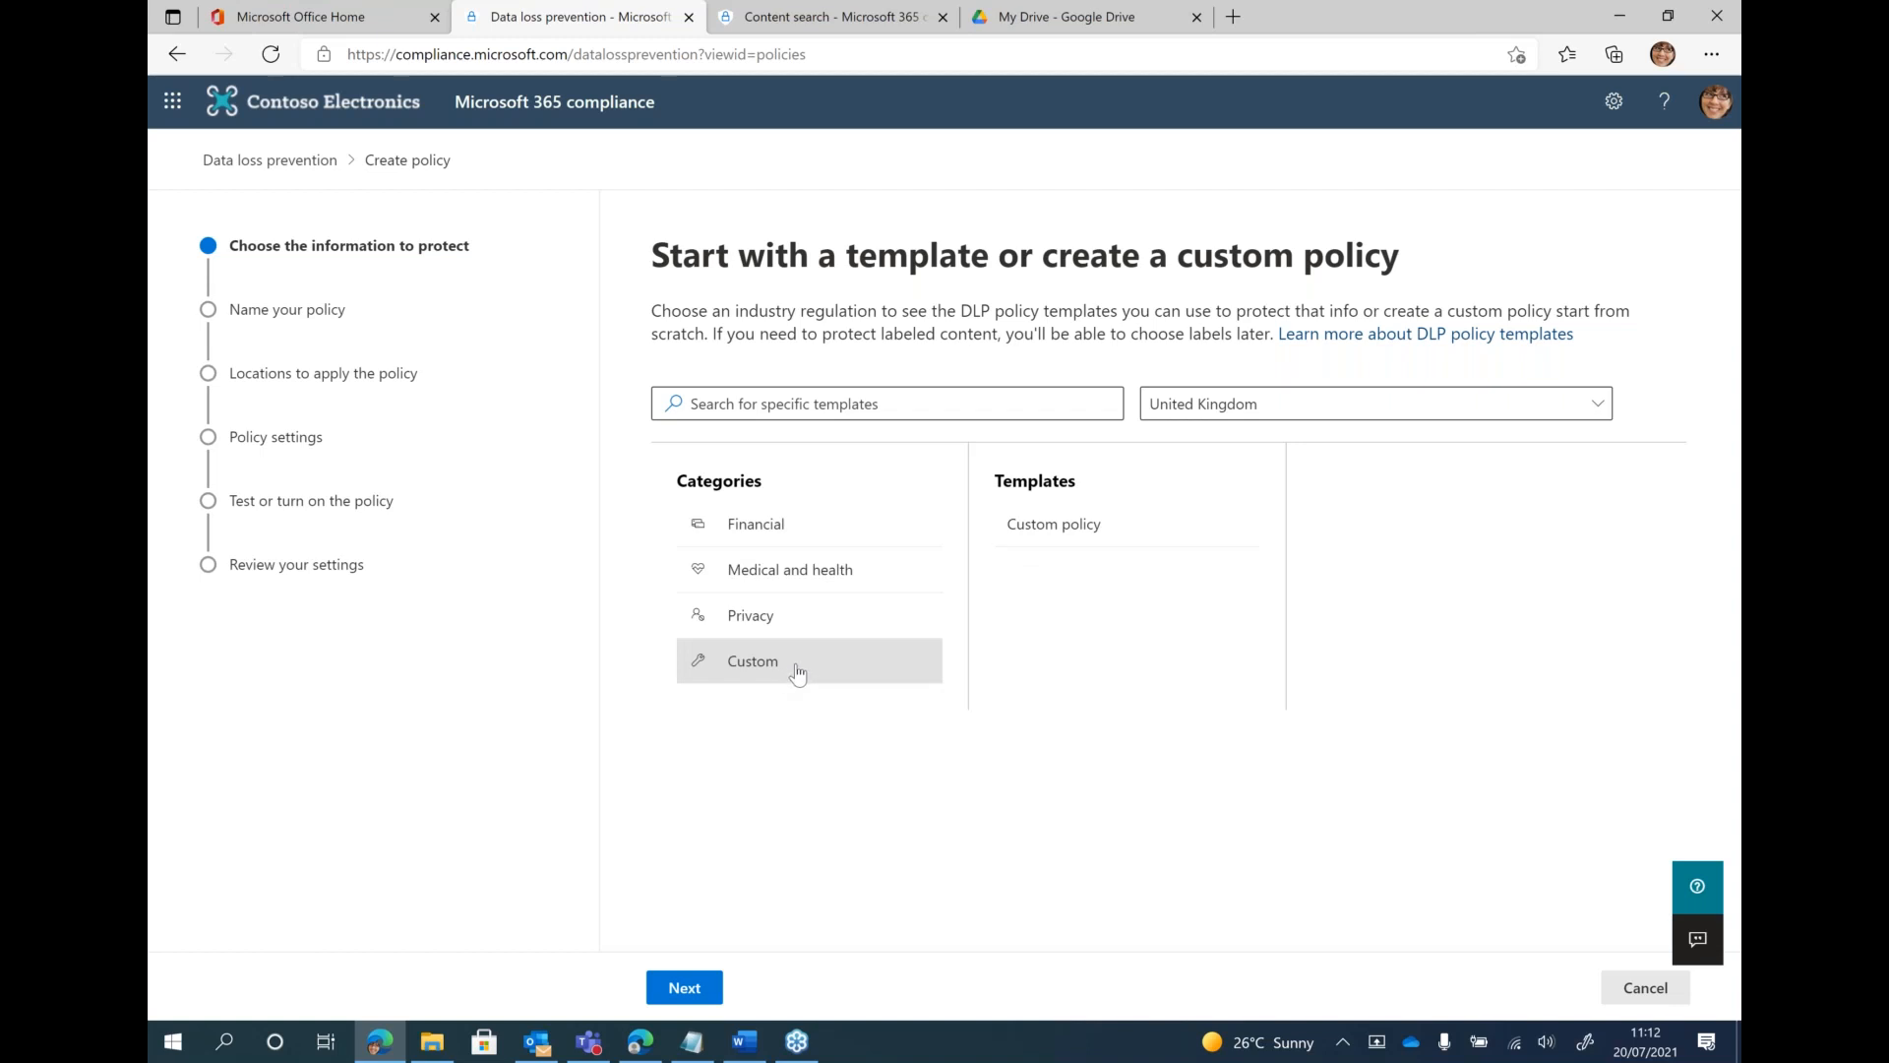
{"action": "left_click", "coordinate": [1020, 541]}
{"action": "left_click", "coordinate": [701, 987]}
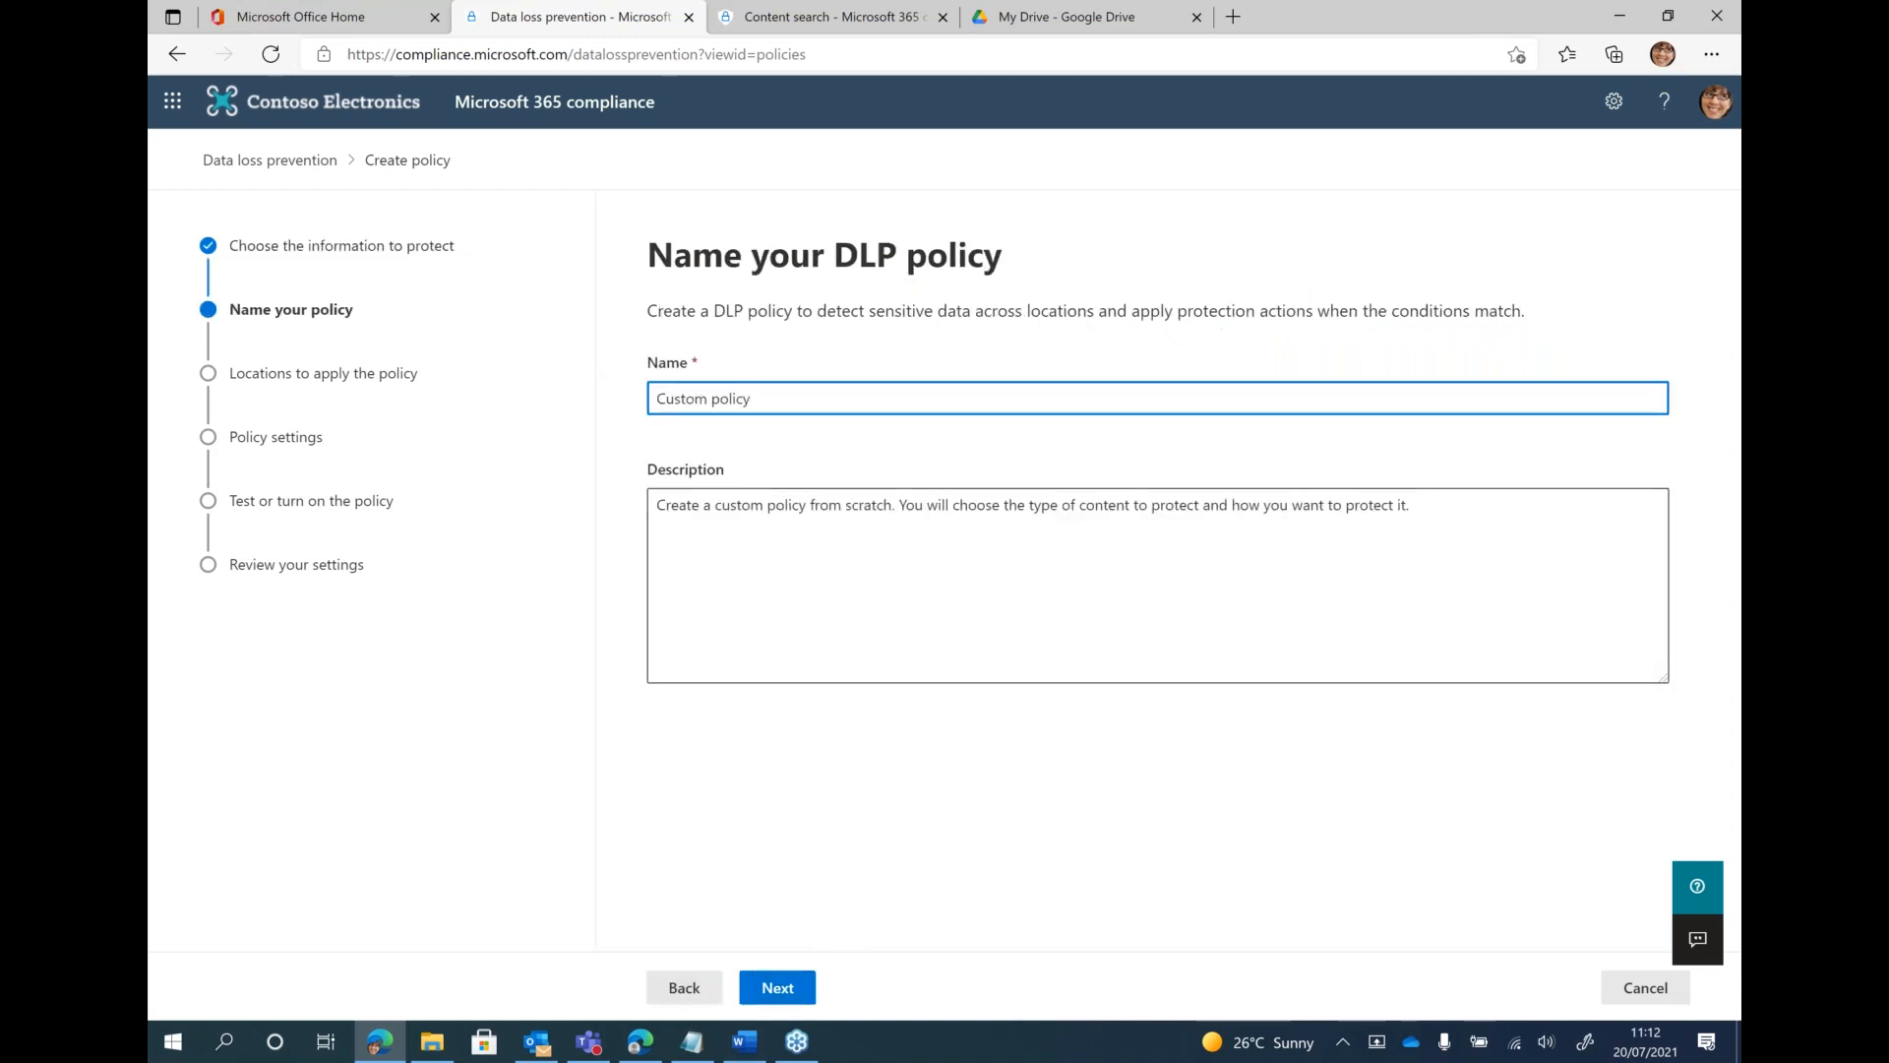
Append "- employee numb" to the default policy name, keep the description, and continue to review the available policy locations
{"action": "type", "text": "- employee numbers"}
{"action": "key", "text": "Tab"}
{"action": "left_click", "coordinate": [795, 984]}
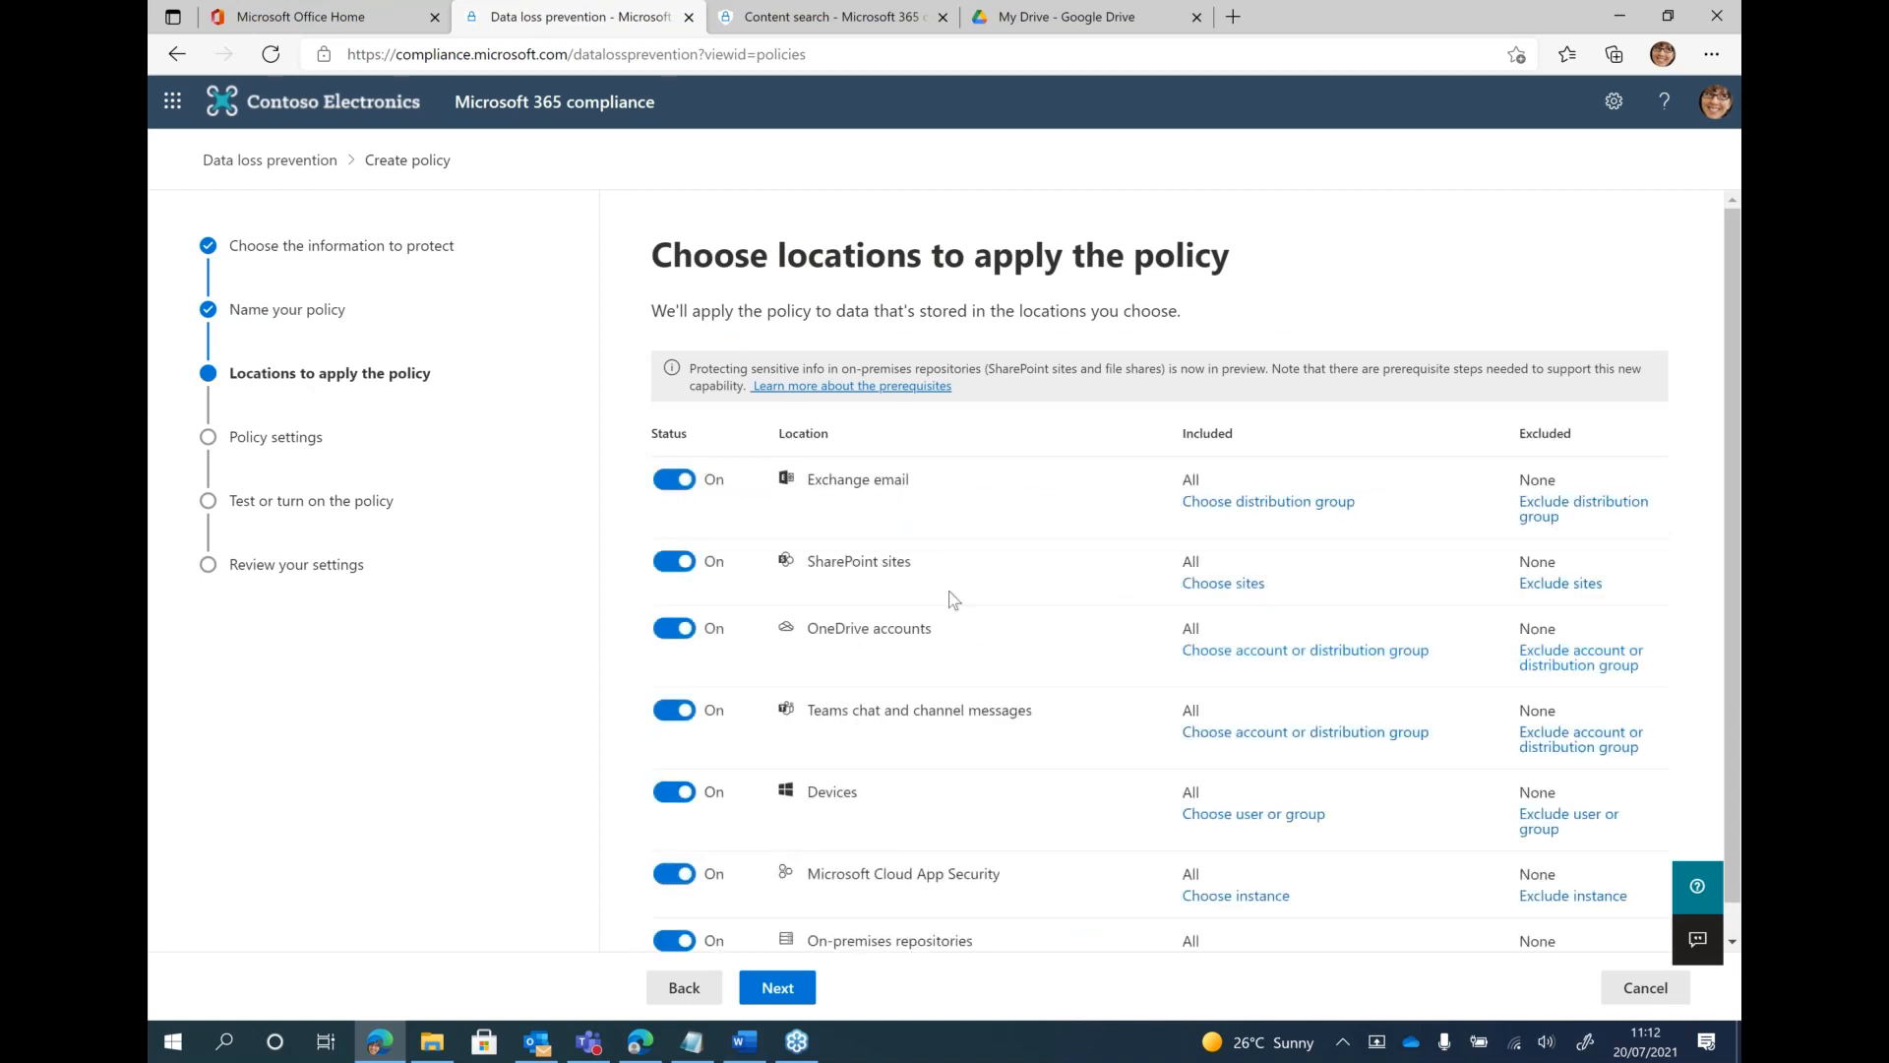
{"action": "scroll", "coordinate": [952, 598], "scroll_direction": "down", "scroll_amount": 1}
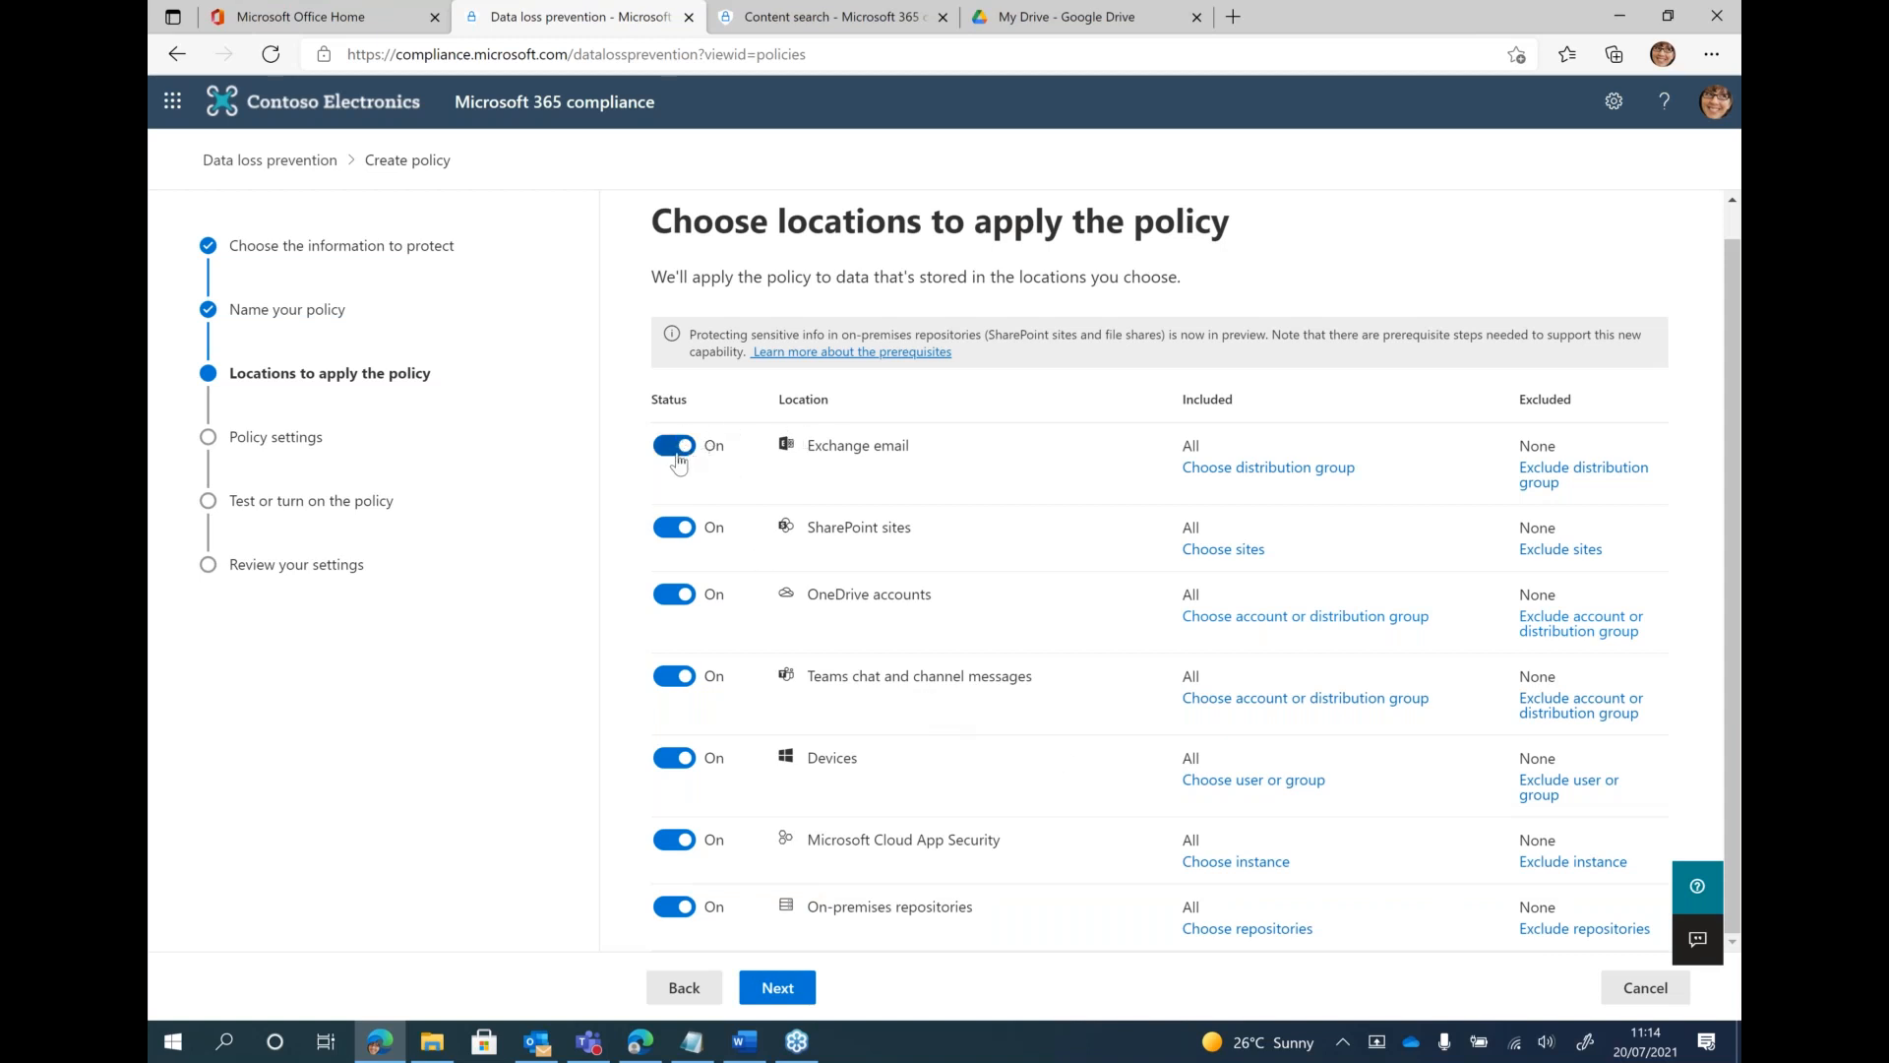
Limit the policy to Teams chat and channel messages and Devices by turning off all other locations, and continue to the advanced DLP rules
{"action": "left_click", "coordinate": [673, 454]}
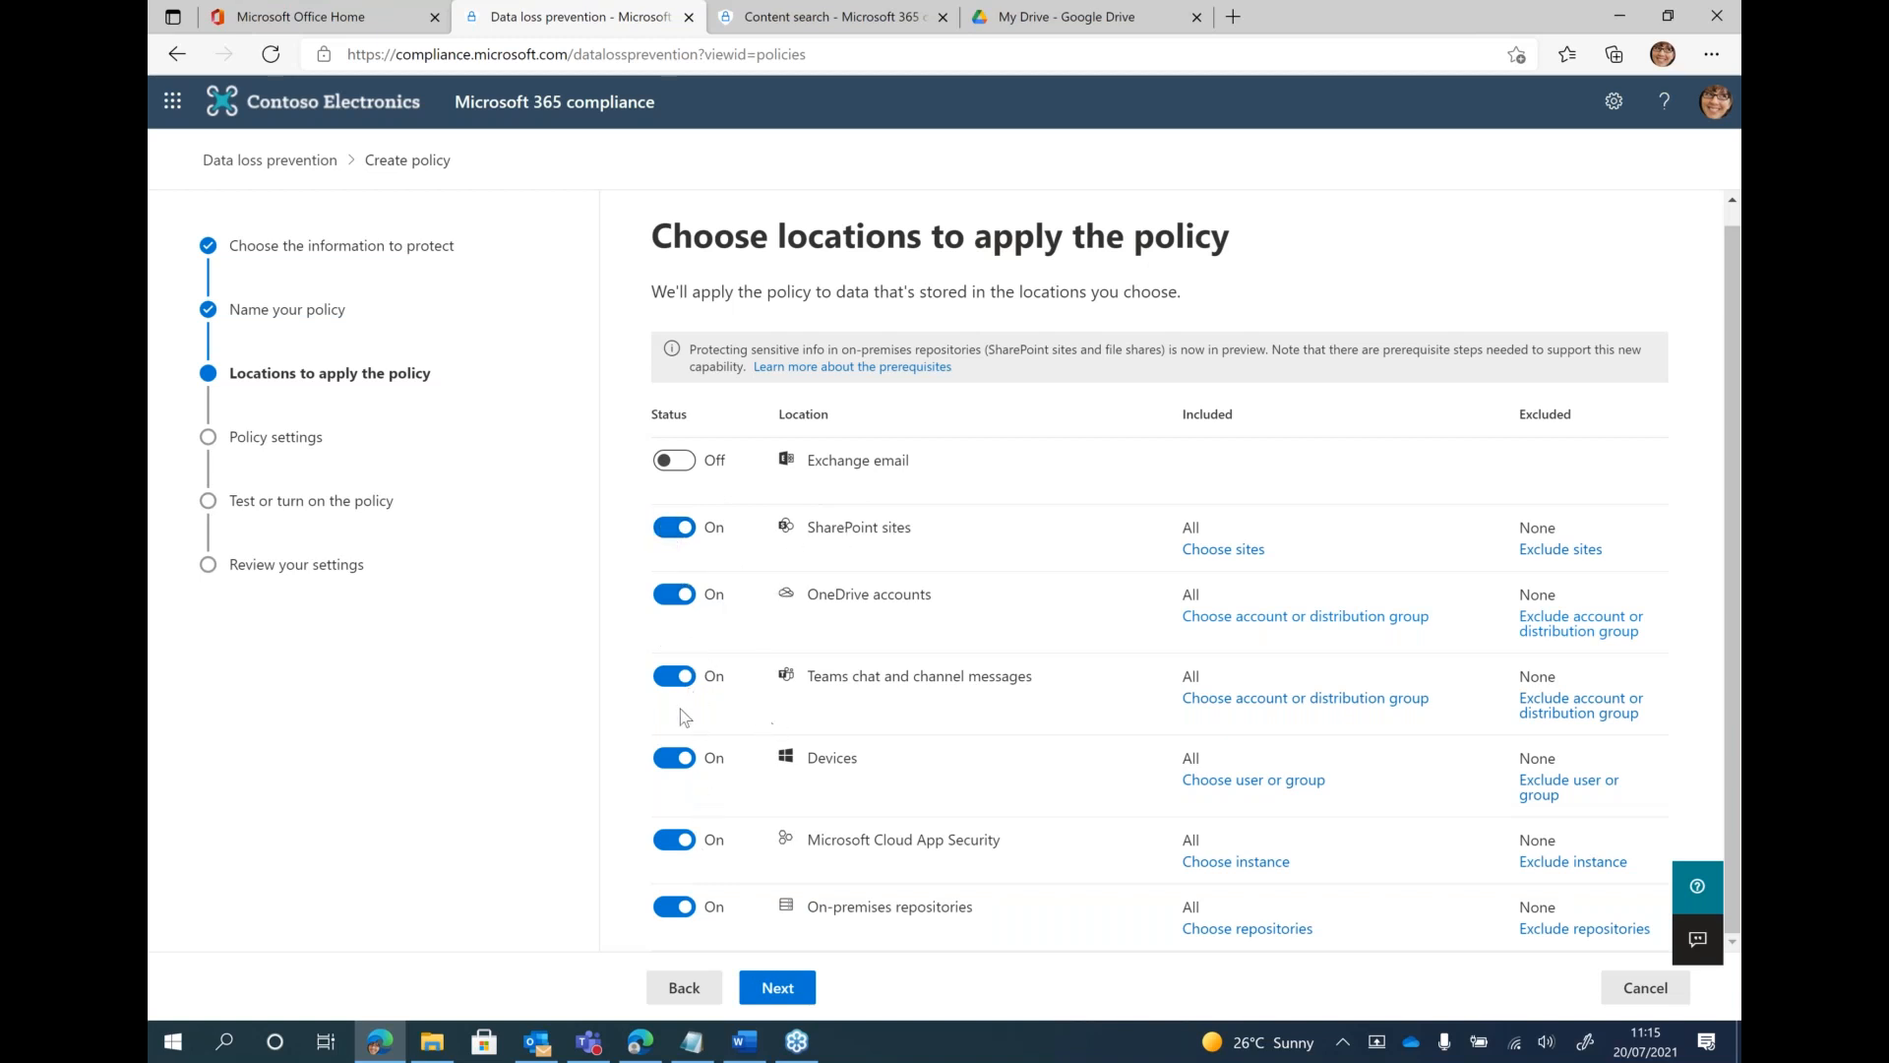
{"action": "left_click", "coordinate": [665, 531]}
{"action": "left_click", "coordinate": [677, 590]}
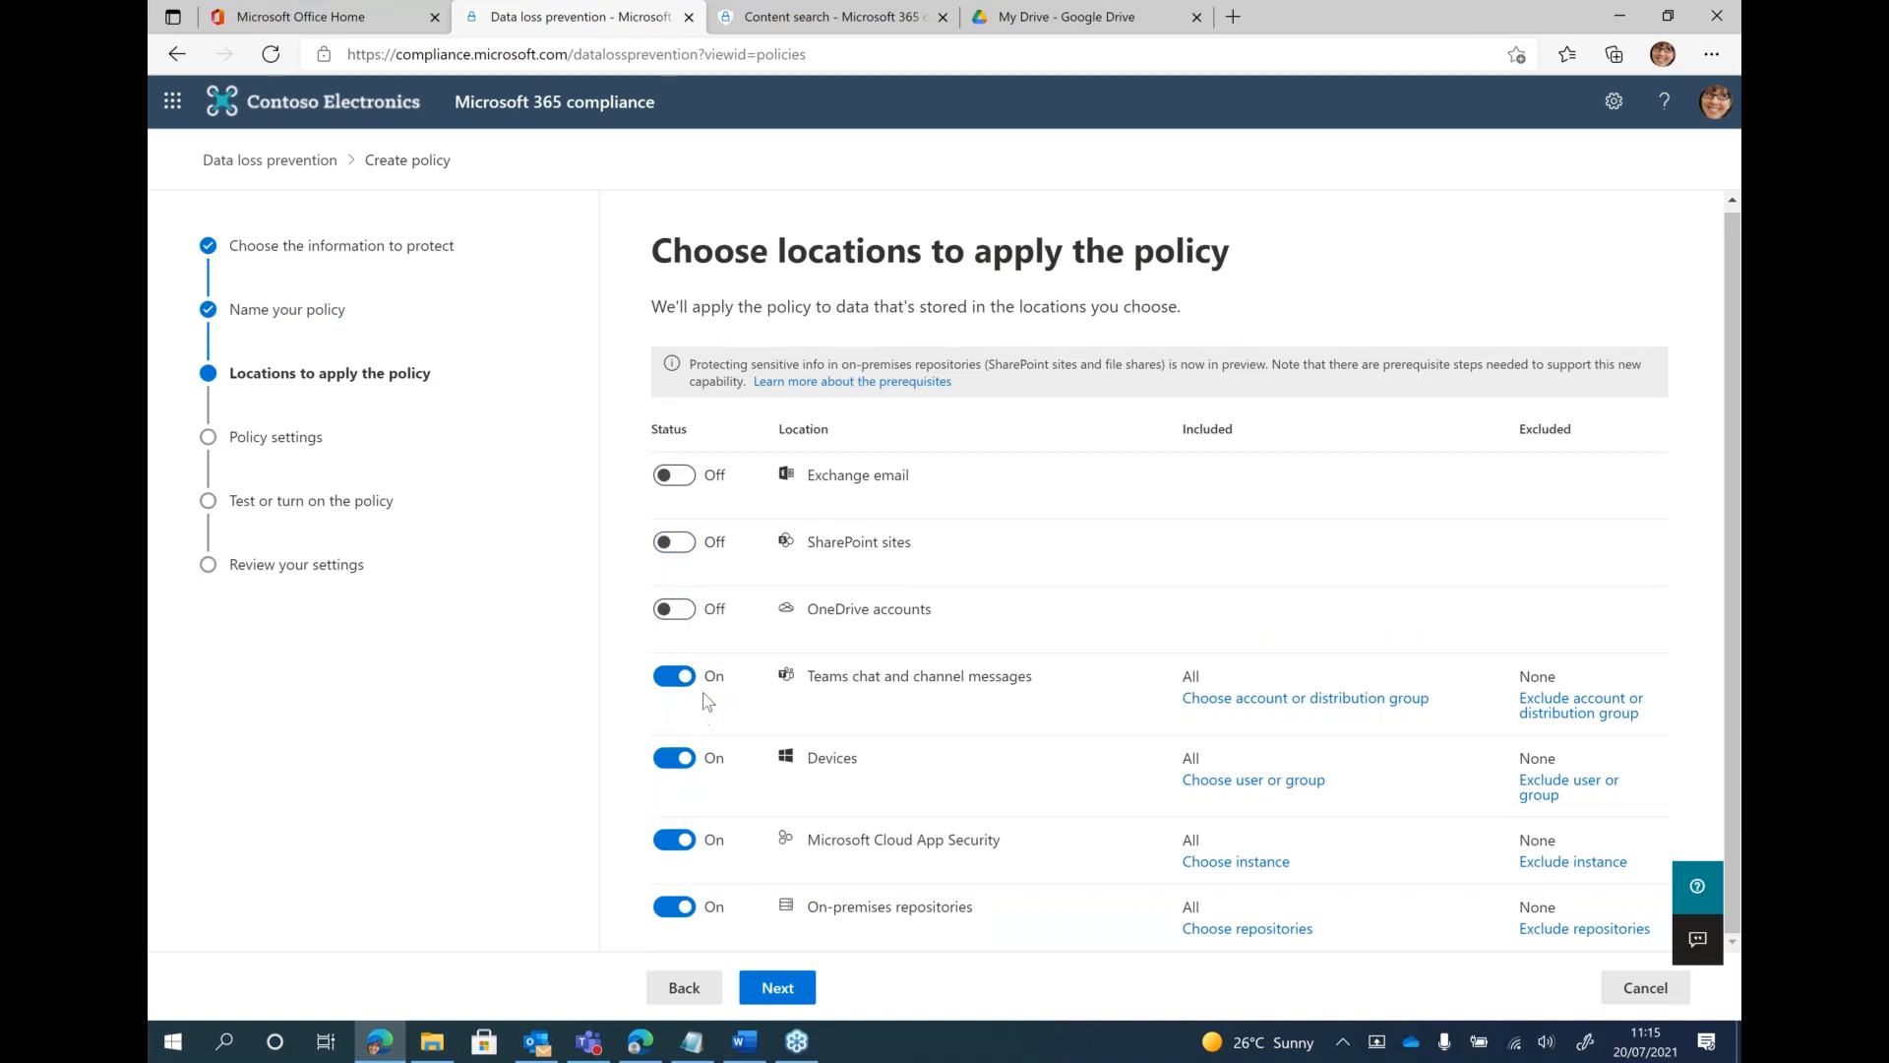
{"action": "left_click", "coordinate": [674, 839]}
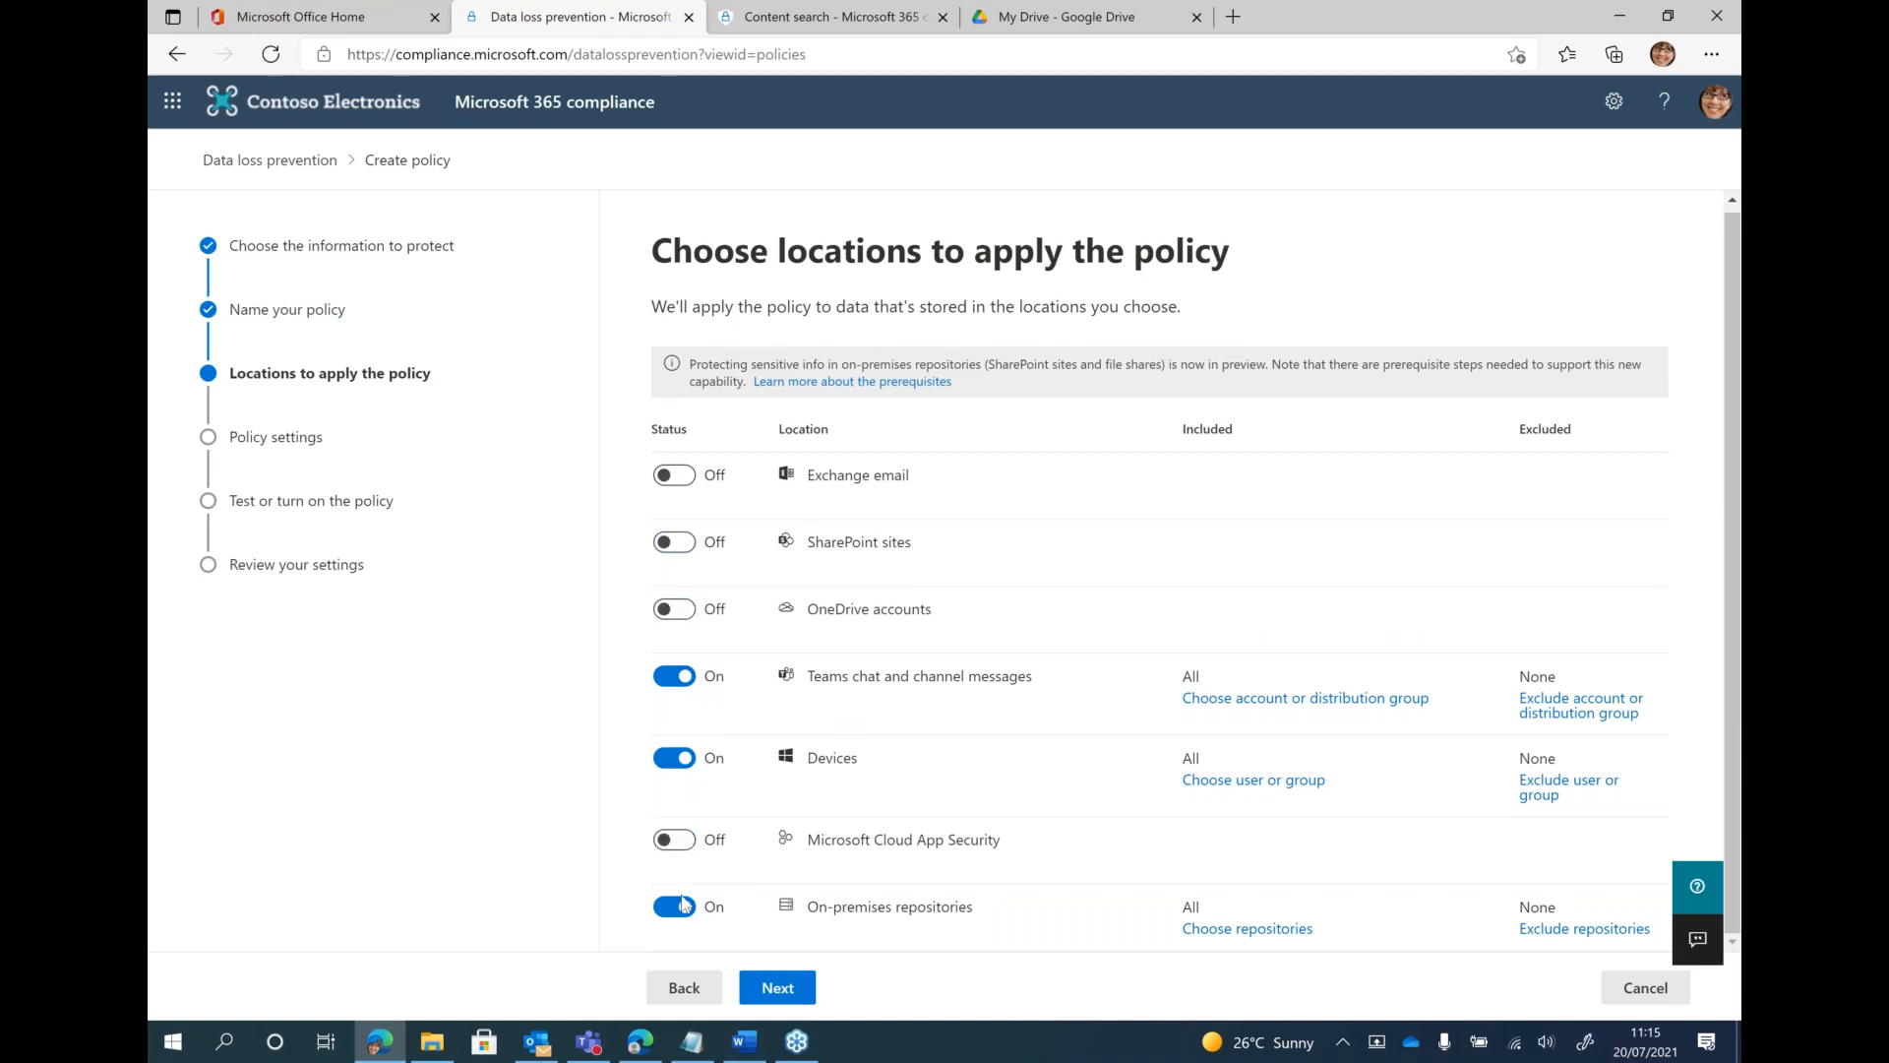
{"action": "left_click", "coordinate": [674, 906]}
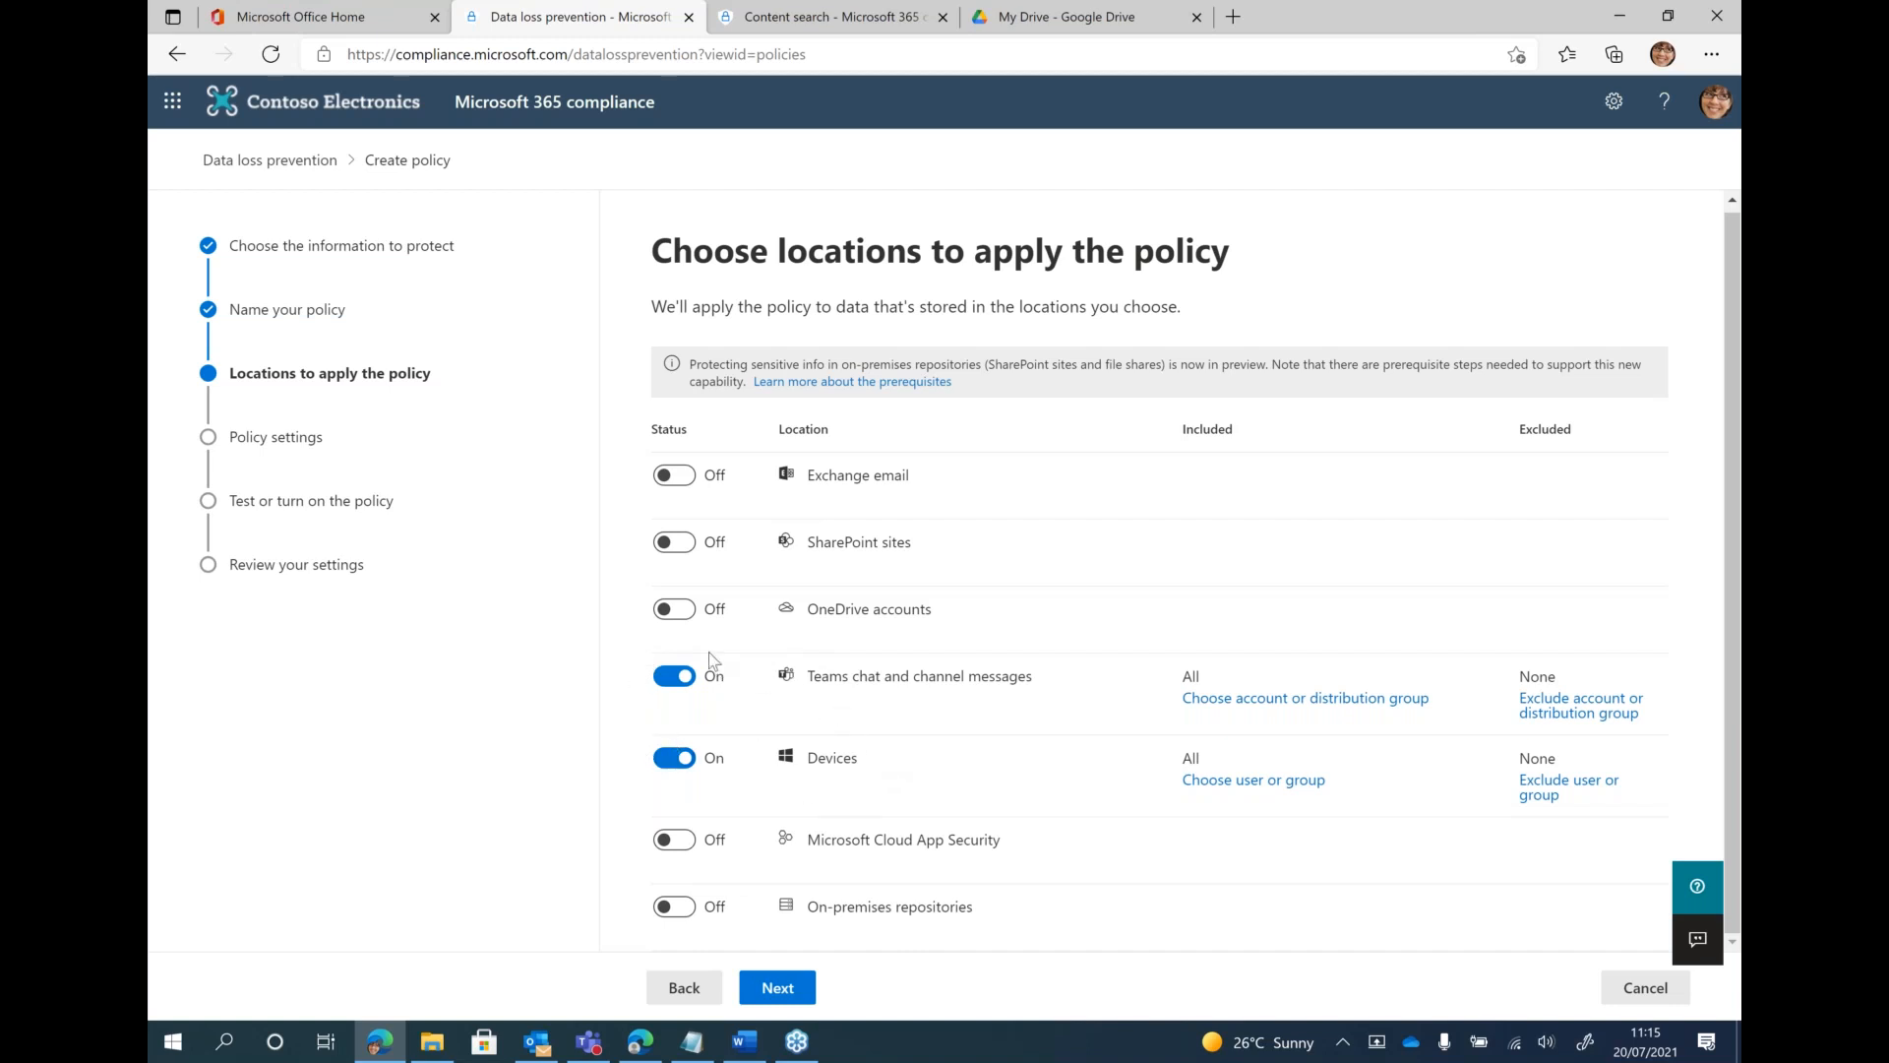
{"action": "left_click", "coordinate": [675, 676]}
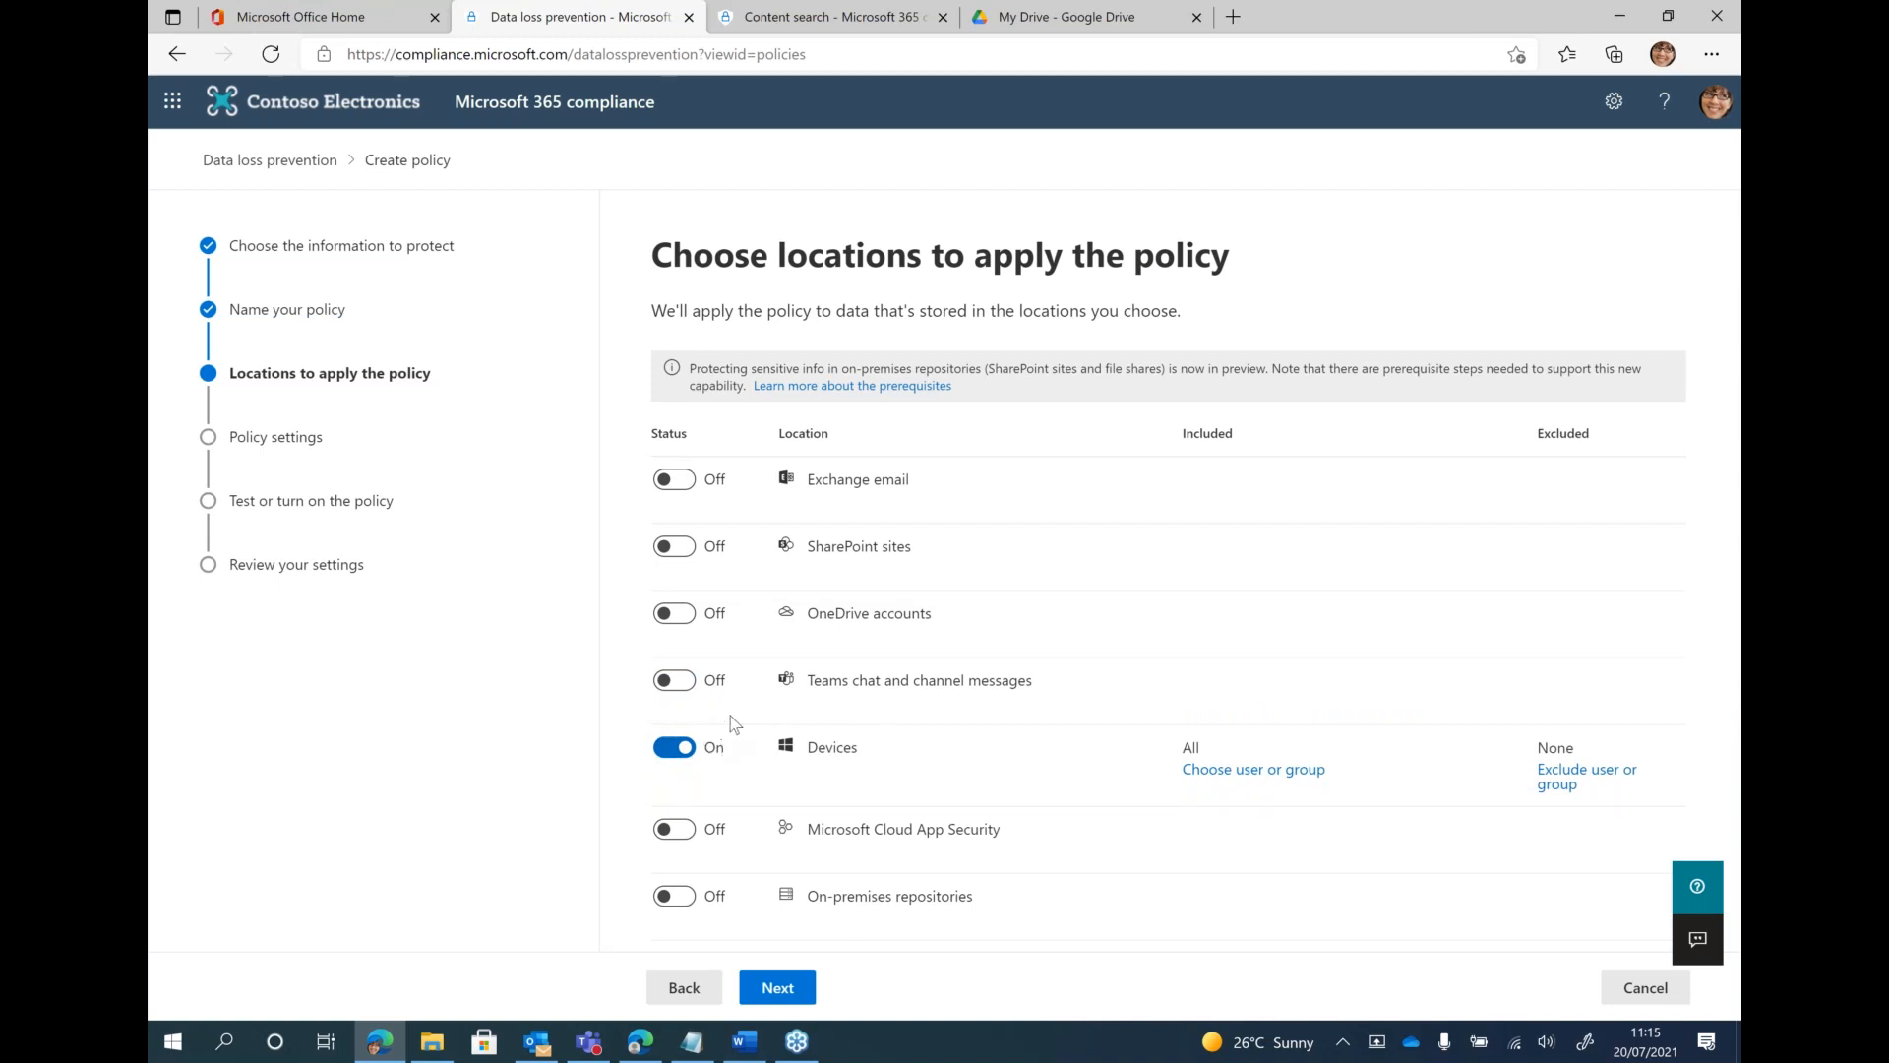
{"action": "left_click", "coordinate": [691, 681]}
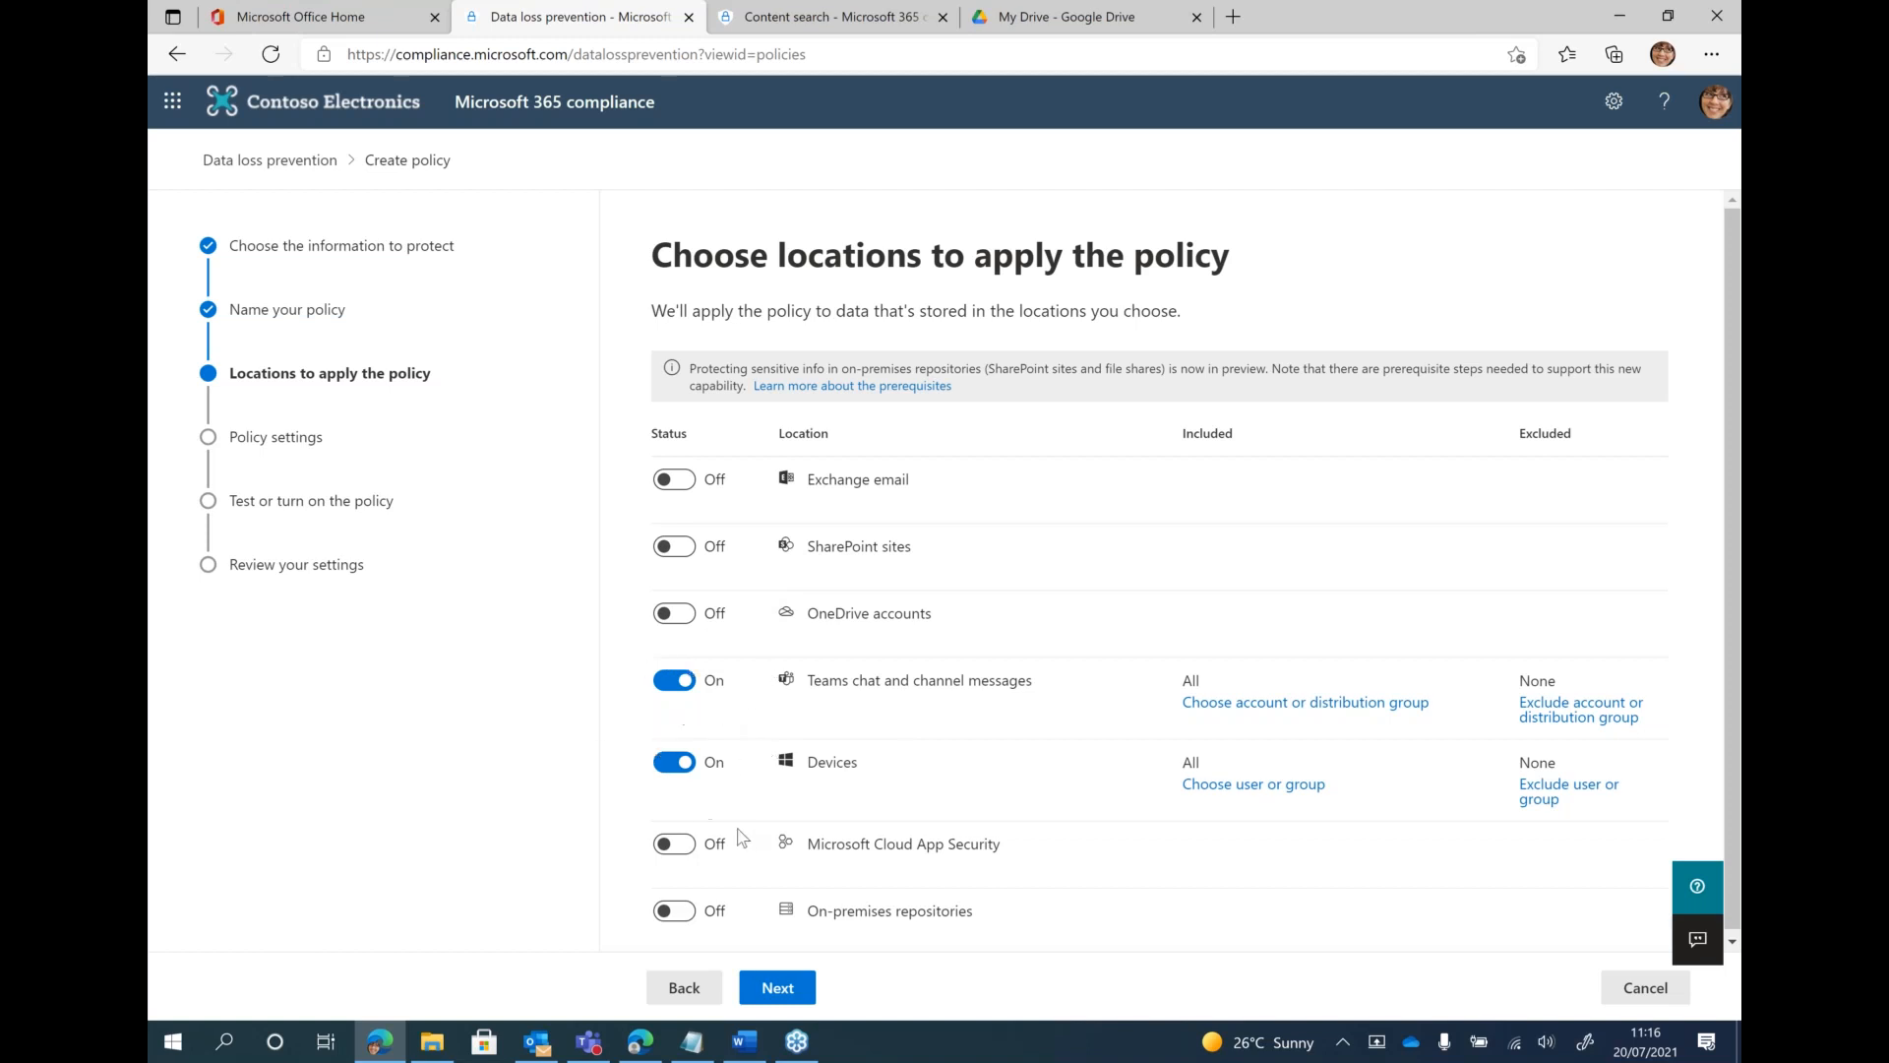
{"action": "left_click", "coordinate": [786, 988]}
{"action": "left_click", "coordinate": [793, 986]}
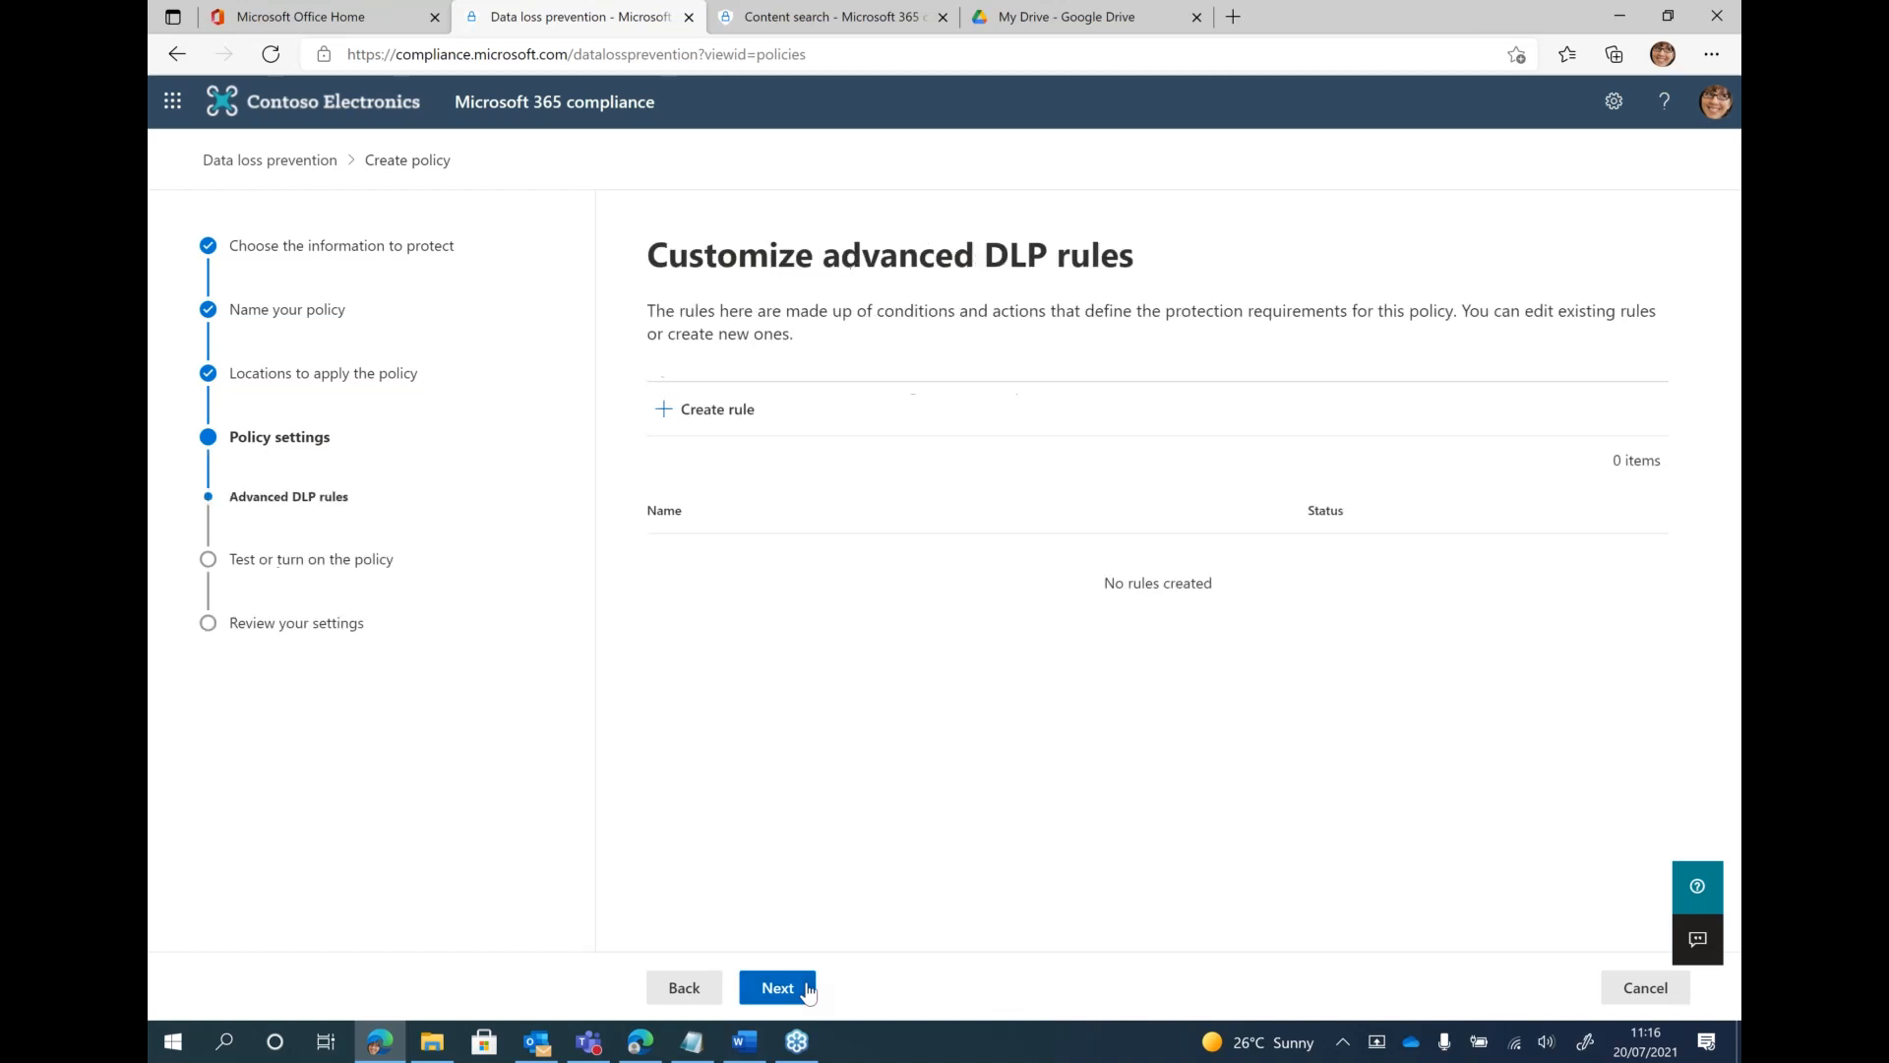
Start a new DLP rule and name it "Employee numbers"
{"action": "left_click", "coordinate": [720, 409]}
{"action": "left_click", "coordinate": [814, 283]}
{"action": "type", "text": "E"}
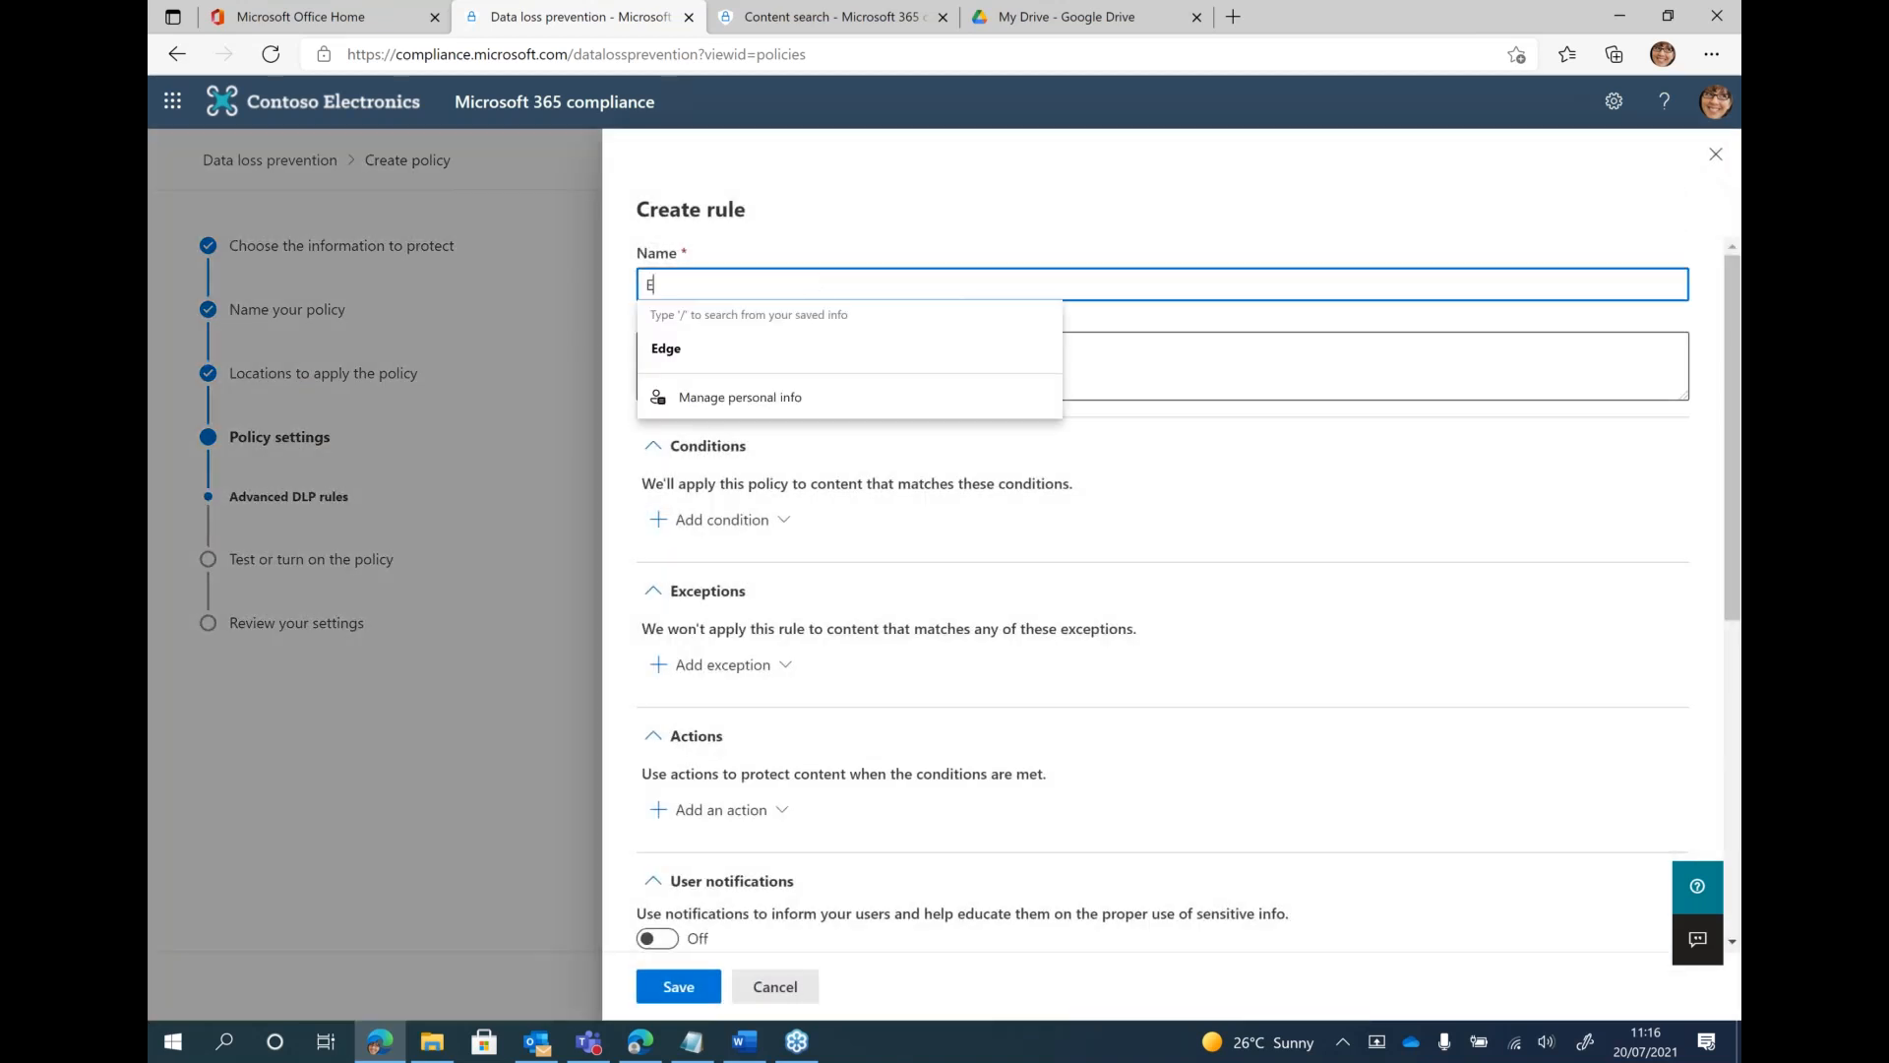
{"action": "type", "text": "mployee nyu"}
{"action": "key", "text": "BackSpace"}
{"action": "key", "text": "BackSpace"}
{"action": "type", "text": "umbers"}
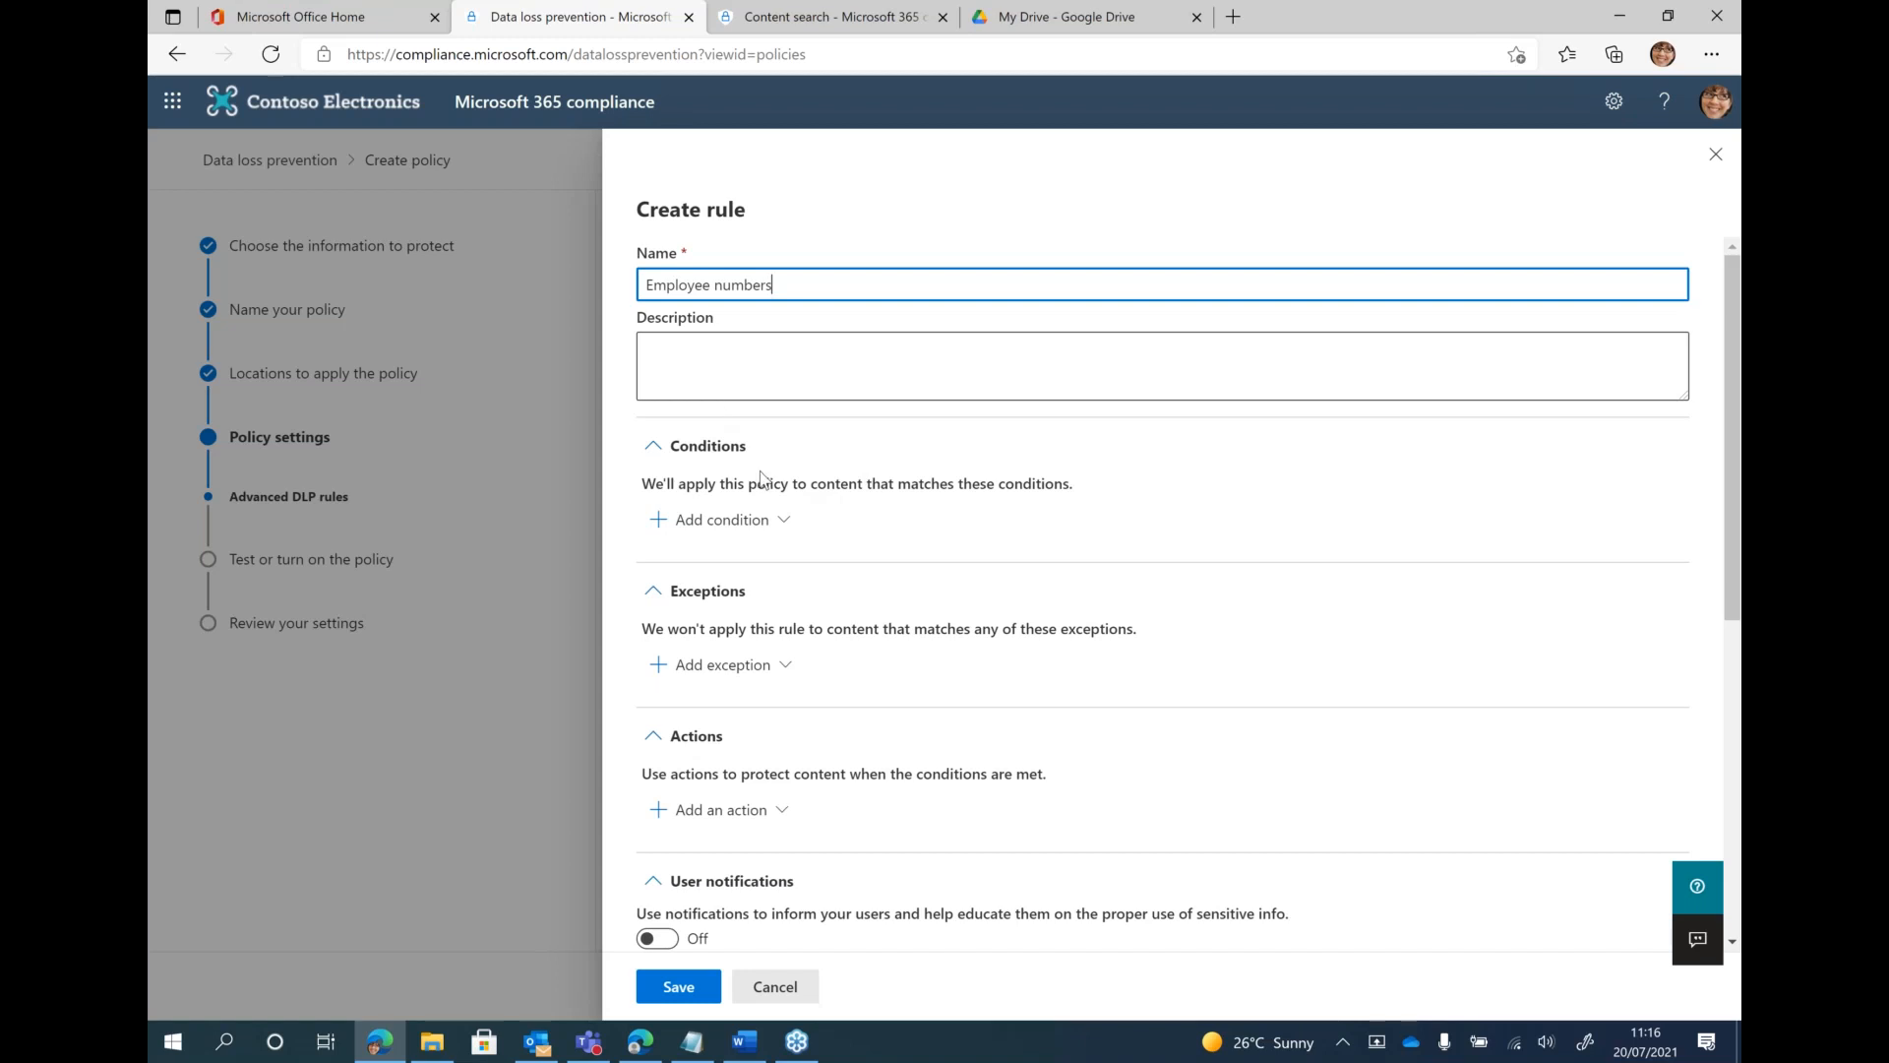
Add a Content contains condition to the rule and open the list of sensitive info types for it
{"action": "scroll", "coordinate": [768, 492], "scroll_direction": "down", "scroll_amount": 4}
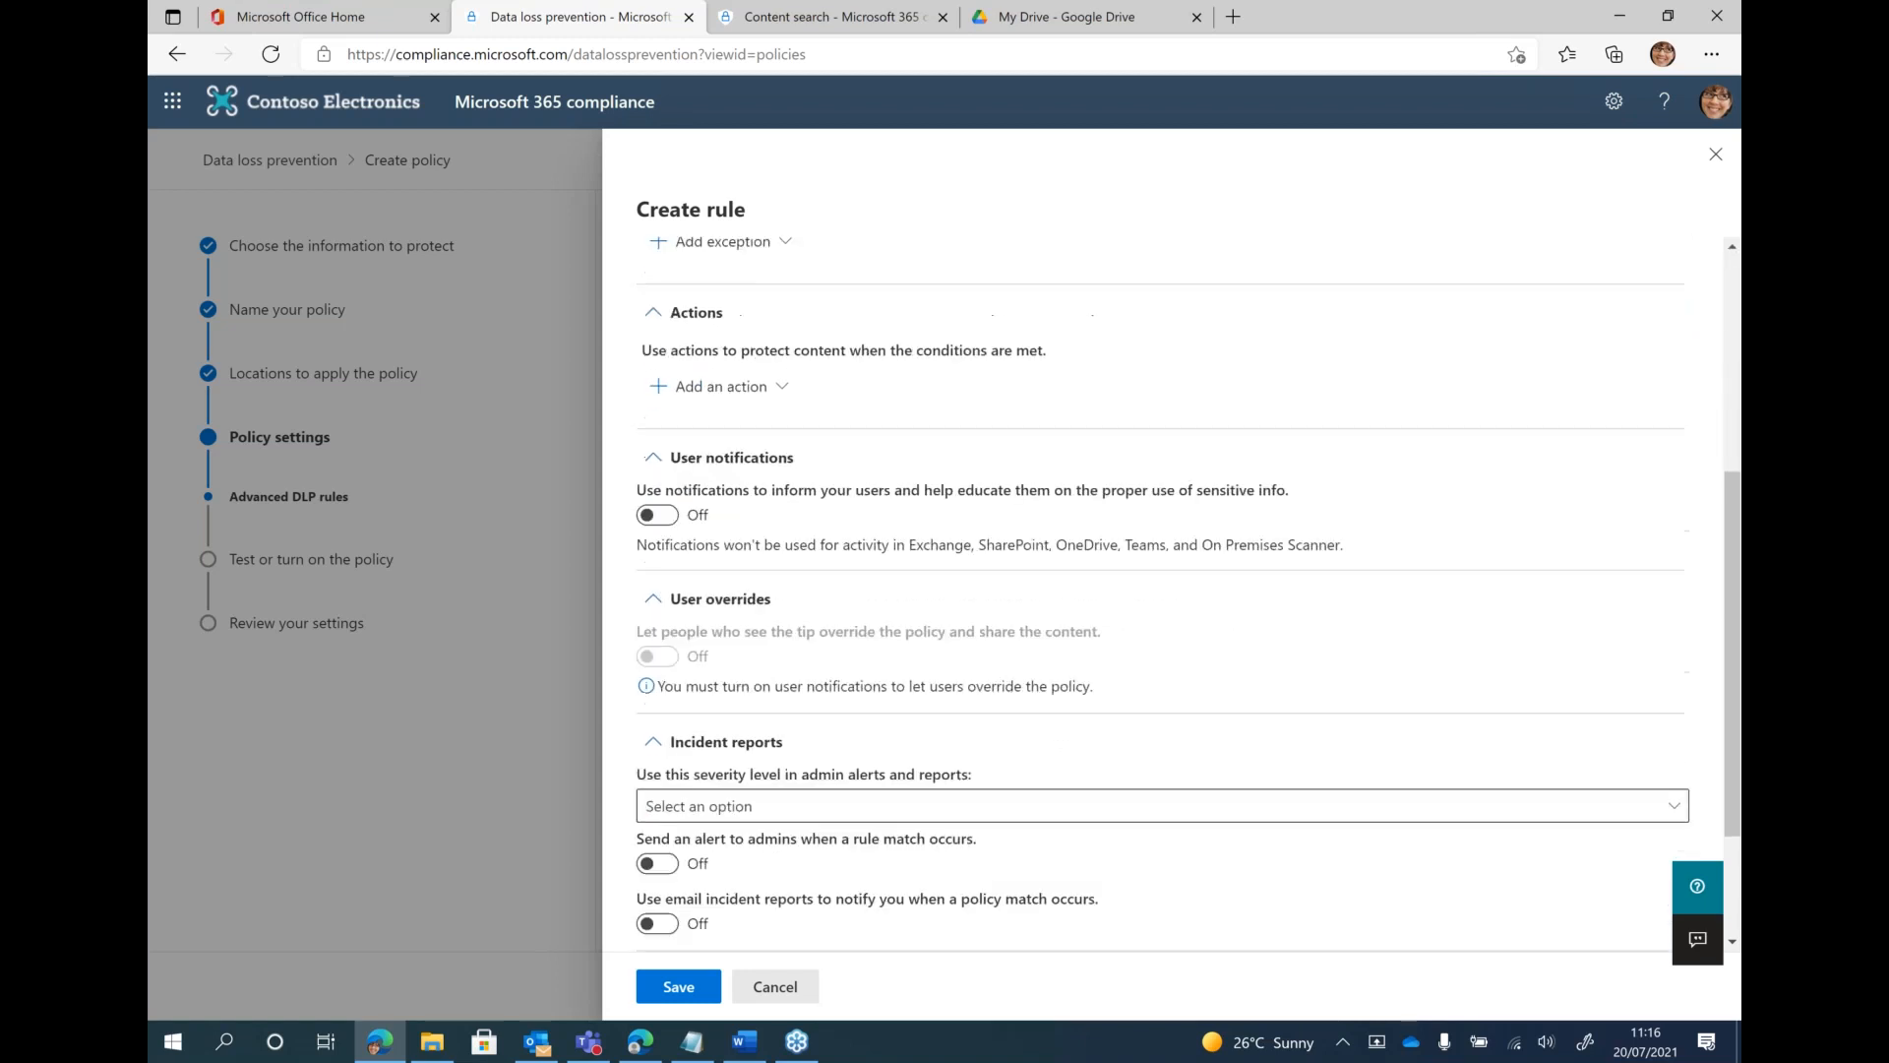
{"action": "scroll", "coordinate": [742, 482], "scroll_direction": "down", "scroll_amount": 2}
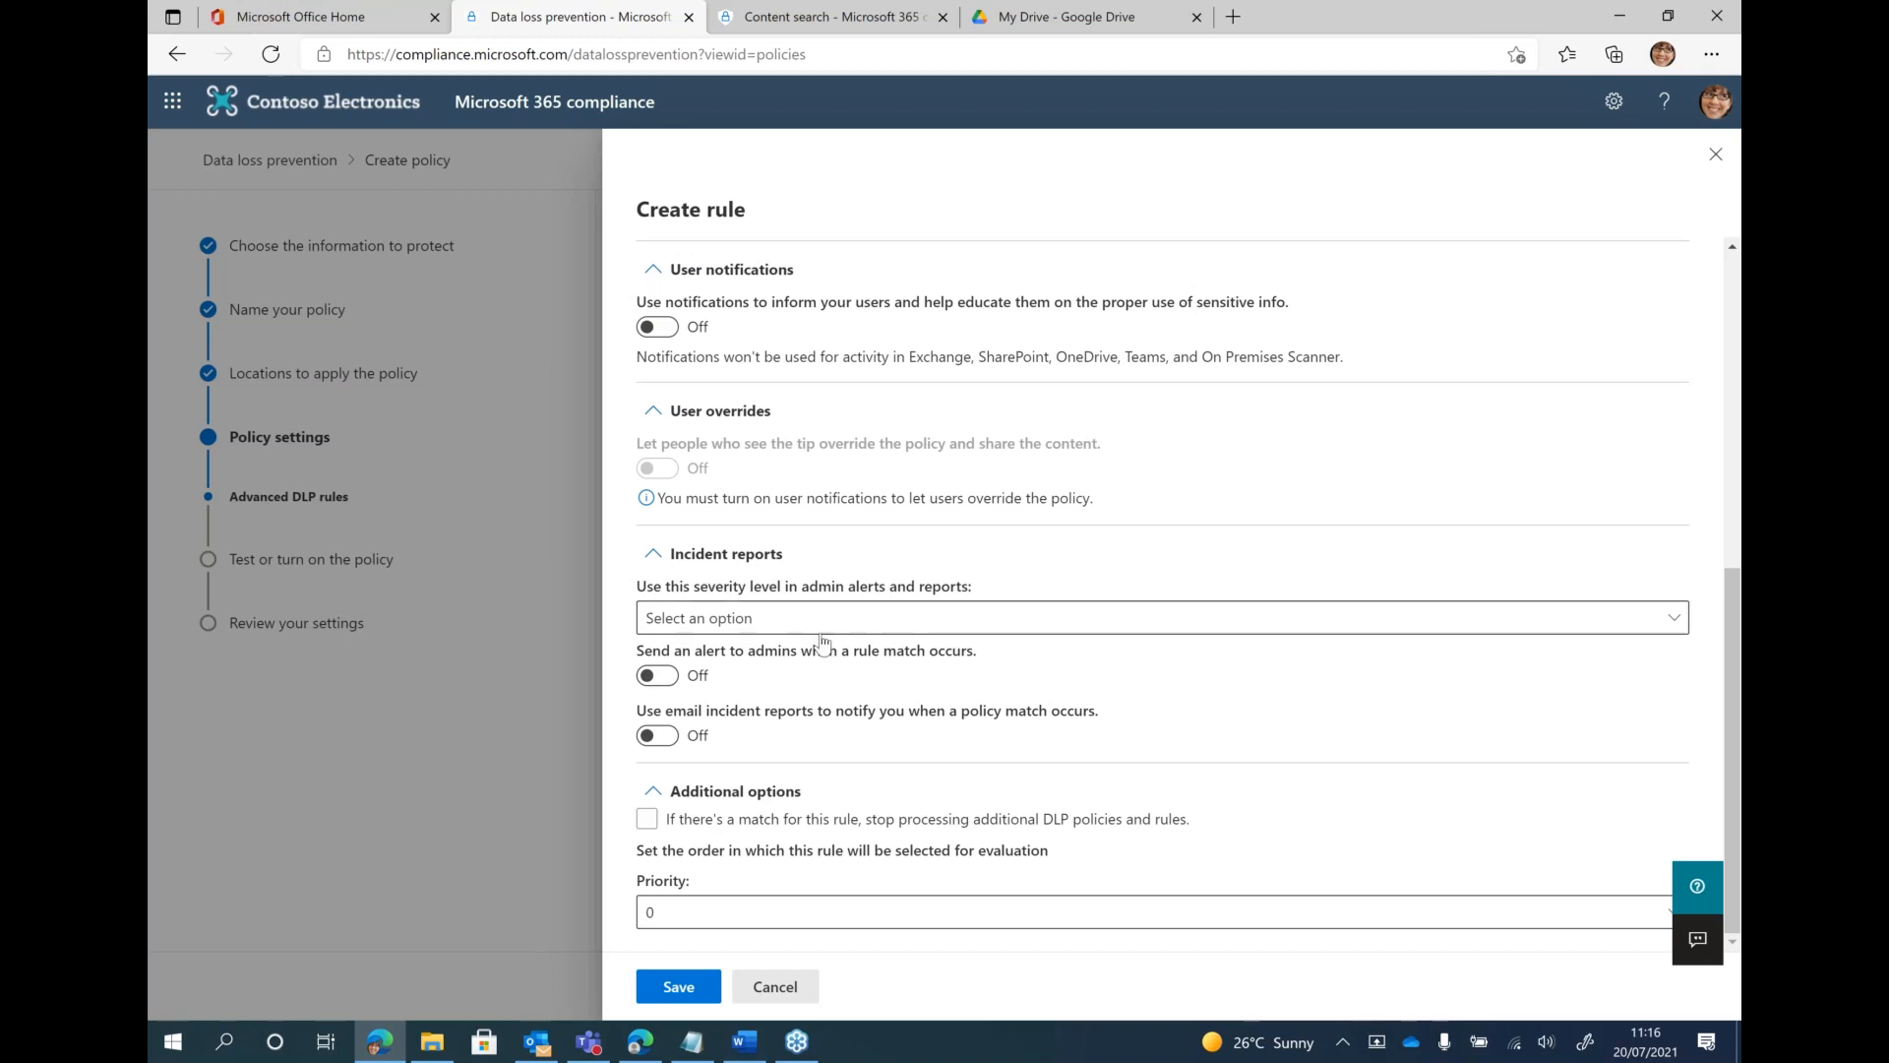
{"action": "scroll", "coordinate": [825, 645], "scroll_direction": "up", "scroll_amount": 6}
{"action": "left_click", "coordinate": [766, 521]}
{"action": "left_click", "coordinate": [709, 561]}
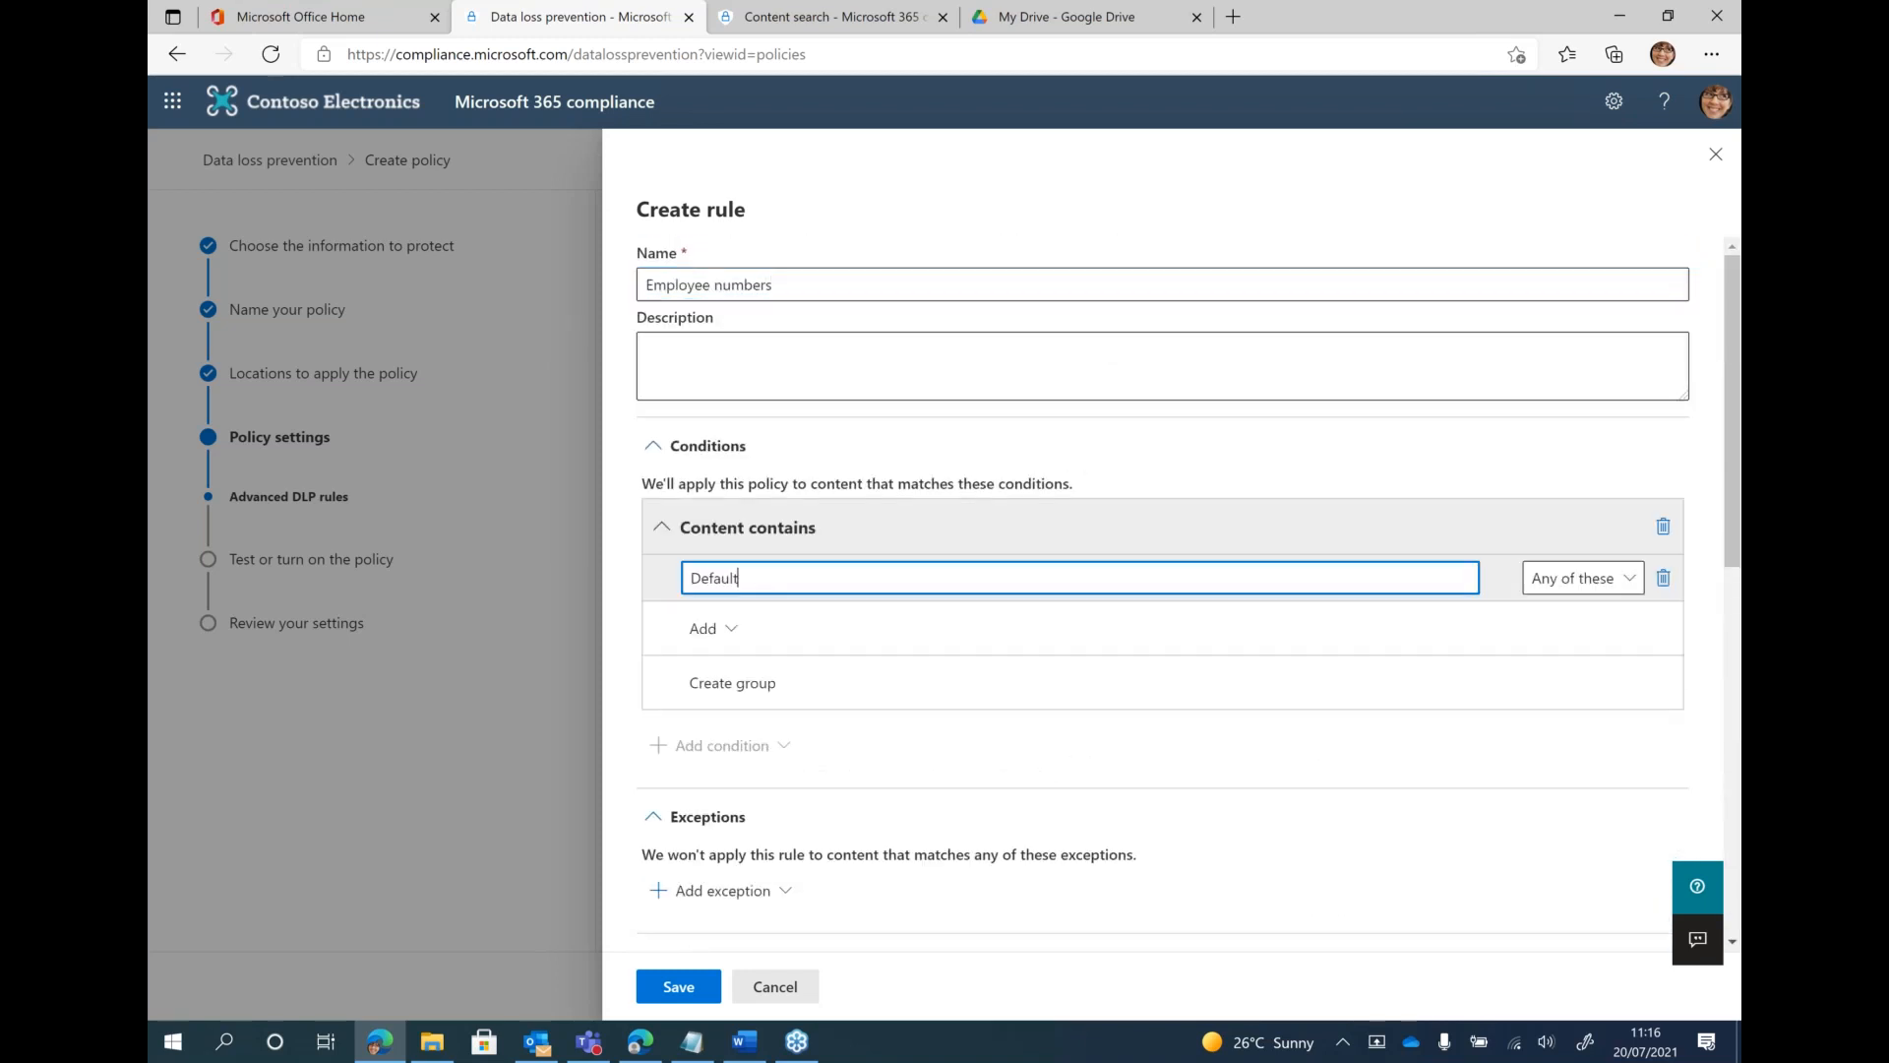
{"action": "left_click", "coordinate": [707, 629]}
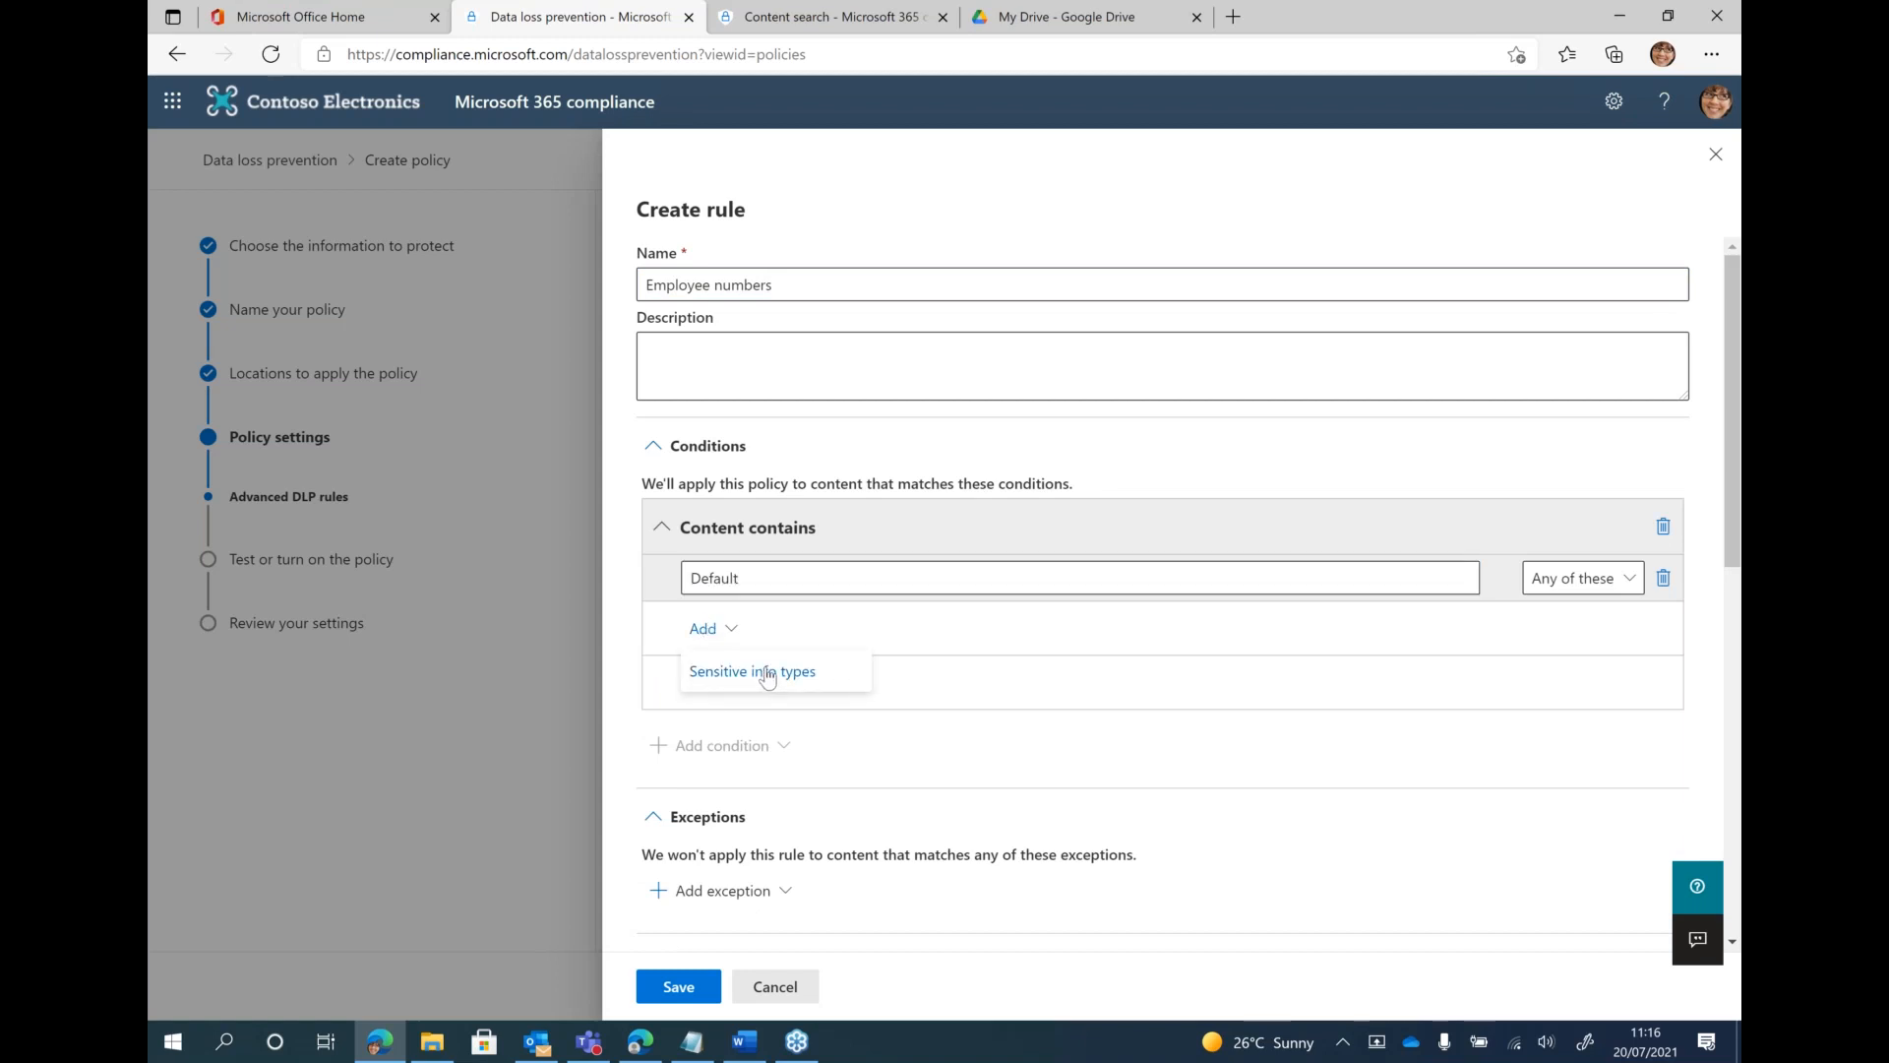
{"action": "left_click", "coordinate": [769, 679]}
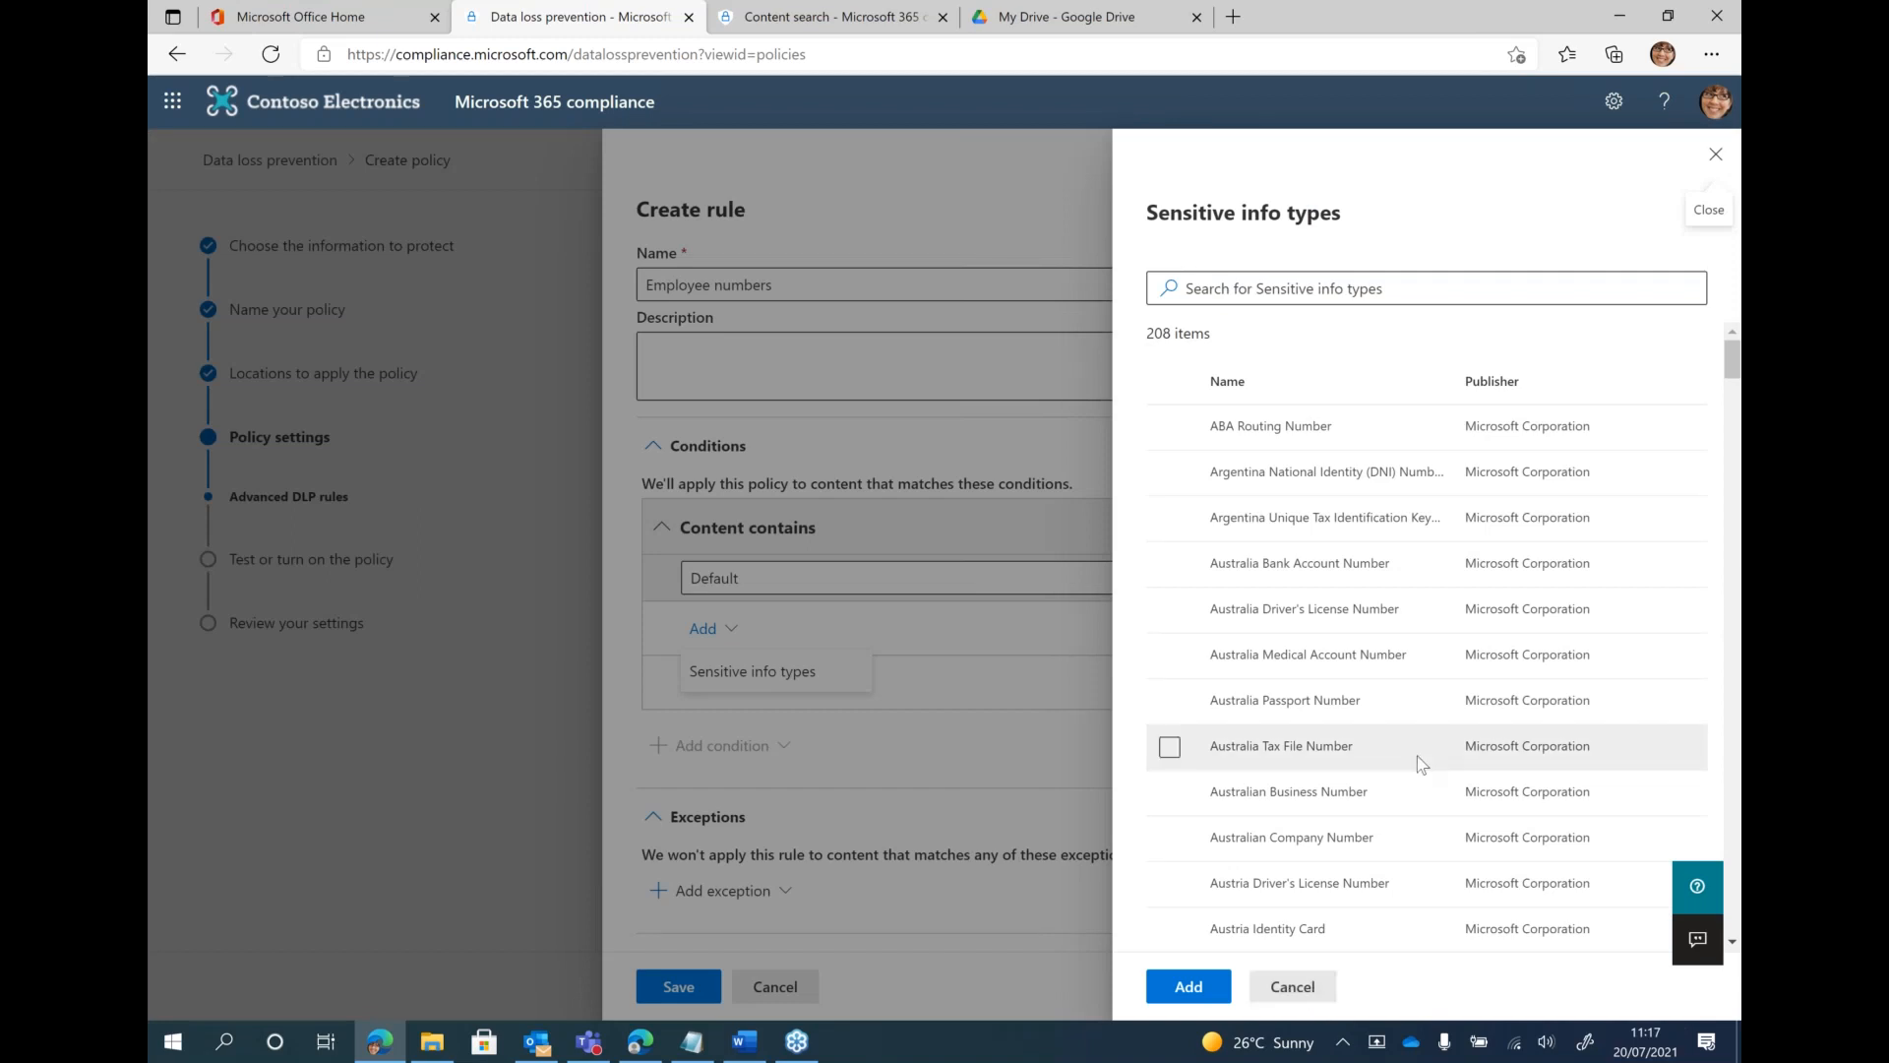
Search the sensitive info types for "employee" and add Employee numbers to the condition
{"action": "scroll", "coordinate": [1418, 758], "scroll_direction": "down", "scroll_amount": 20}
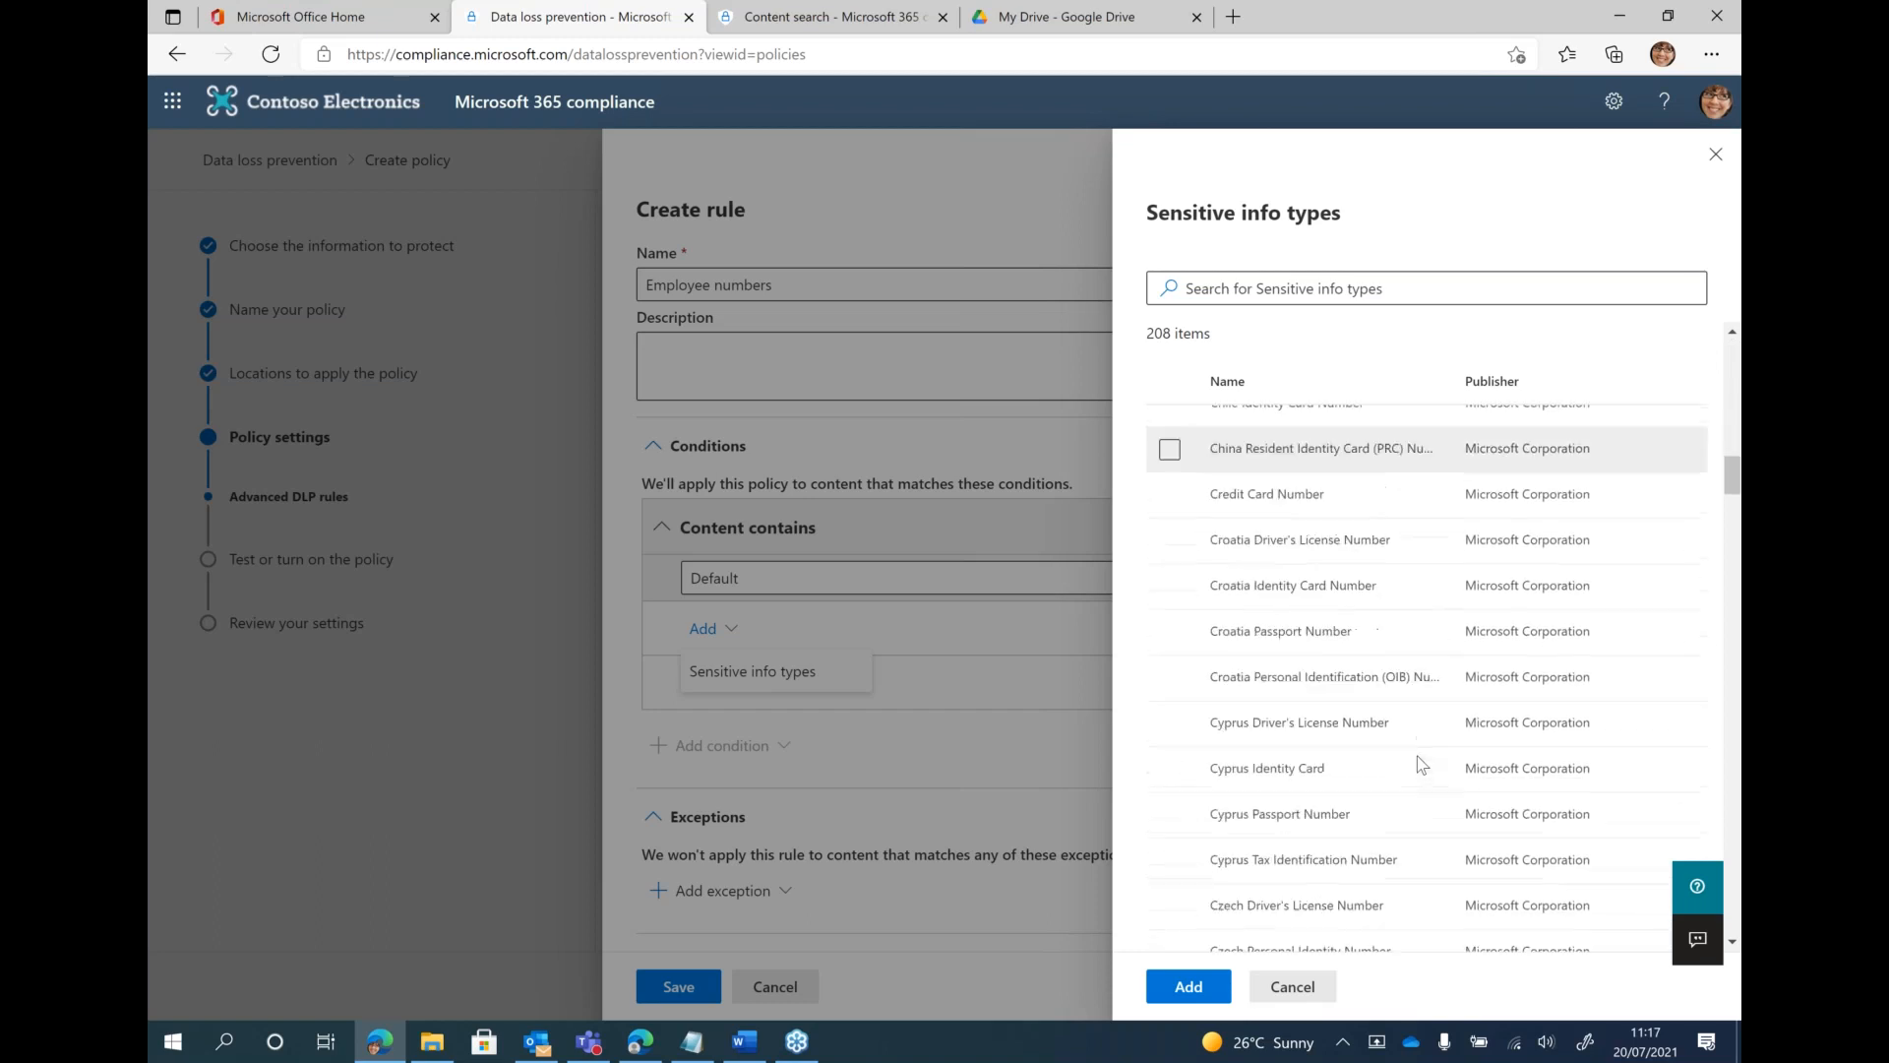
{"action": "scroll", "coordinate": [1418, 759], "scroll_direction": "down", "scroll_amount": 8}
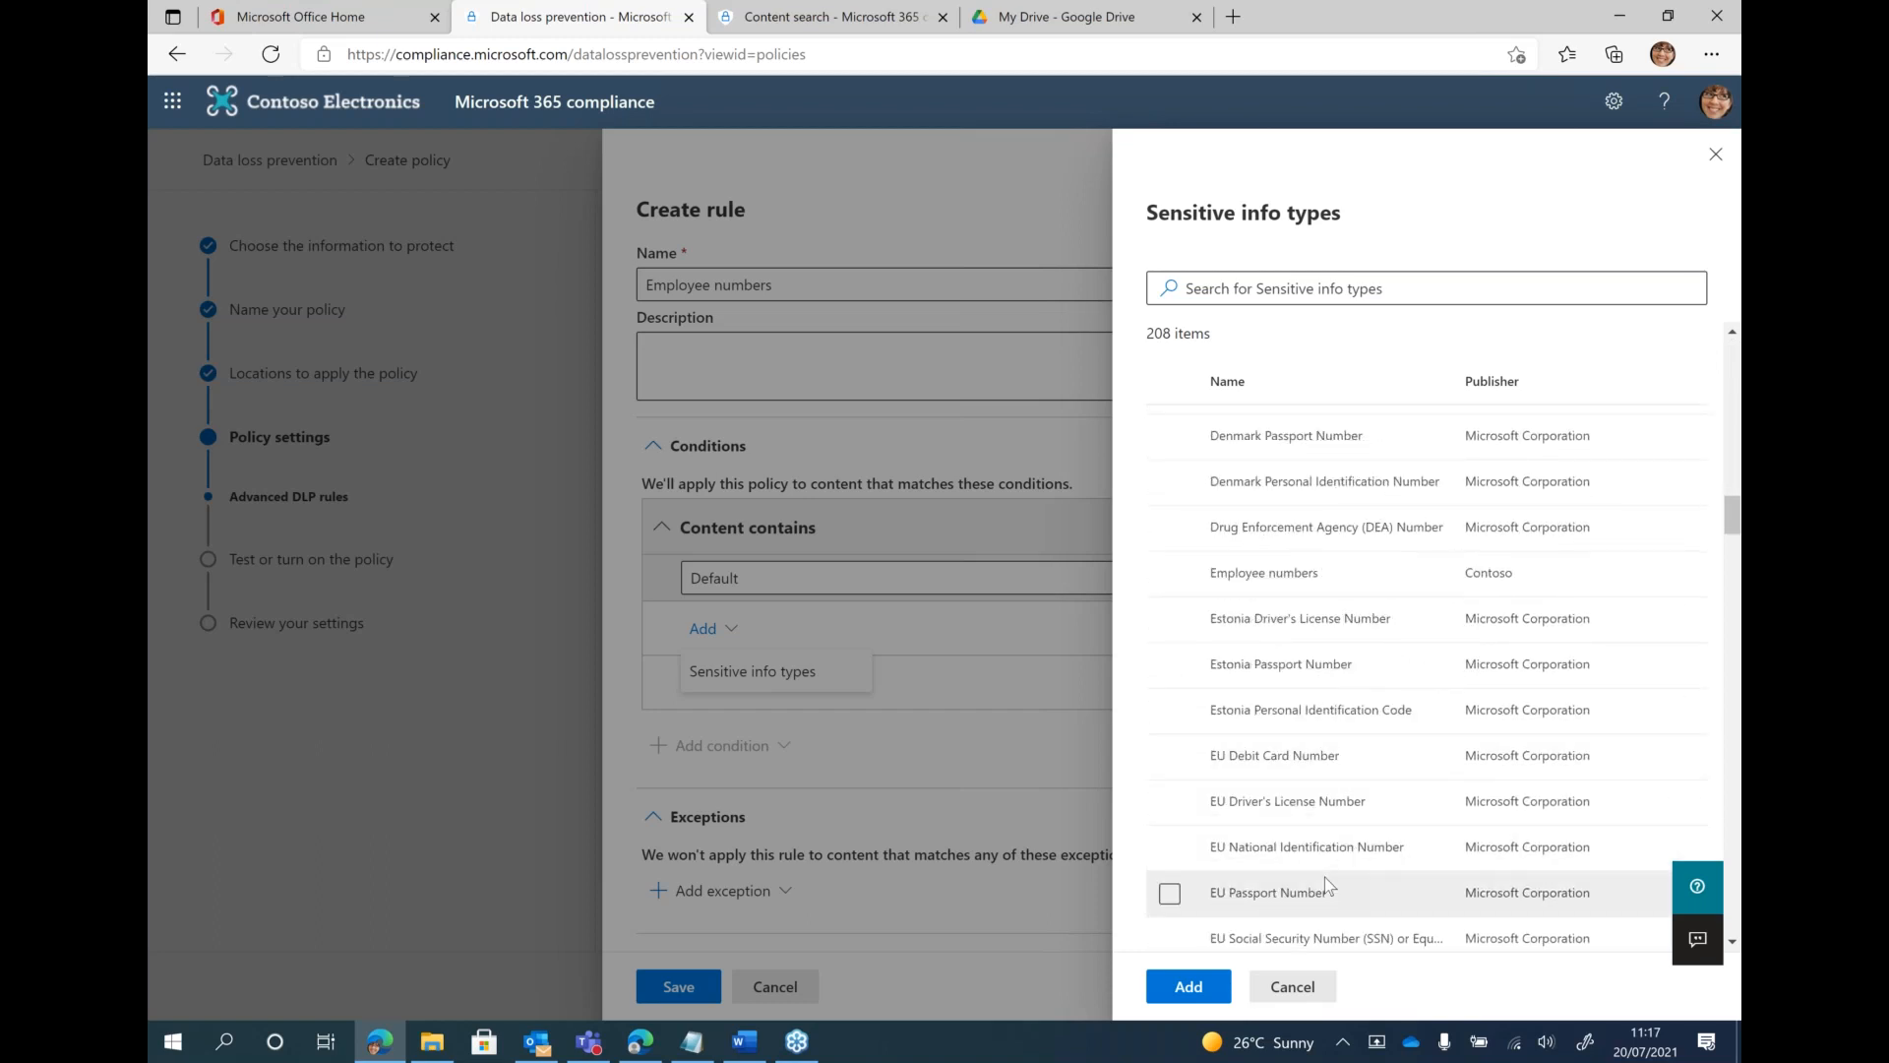
{"action": "scroll", "coordinate": [1324, 876], "scroll_direction": "down", "scroll_amount": 3}
{"action": "scroll", "coordinate": [1324, 877], "scroll_direction": "up", "scroll_amount": 2}
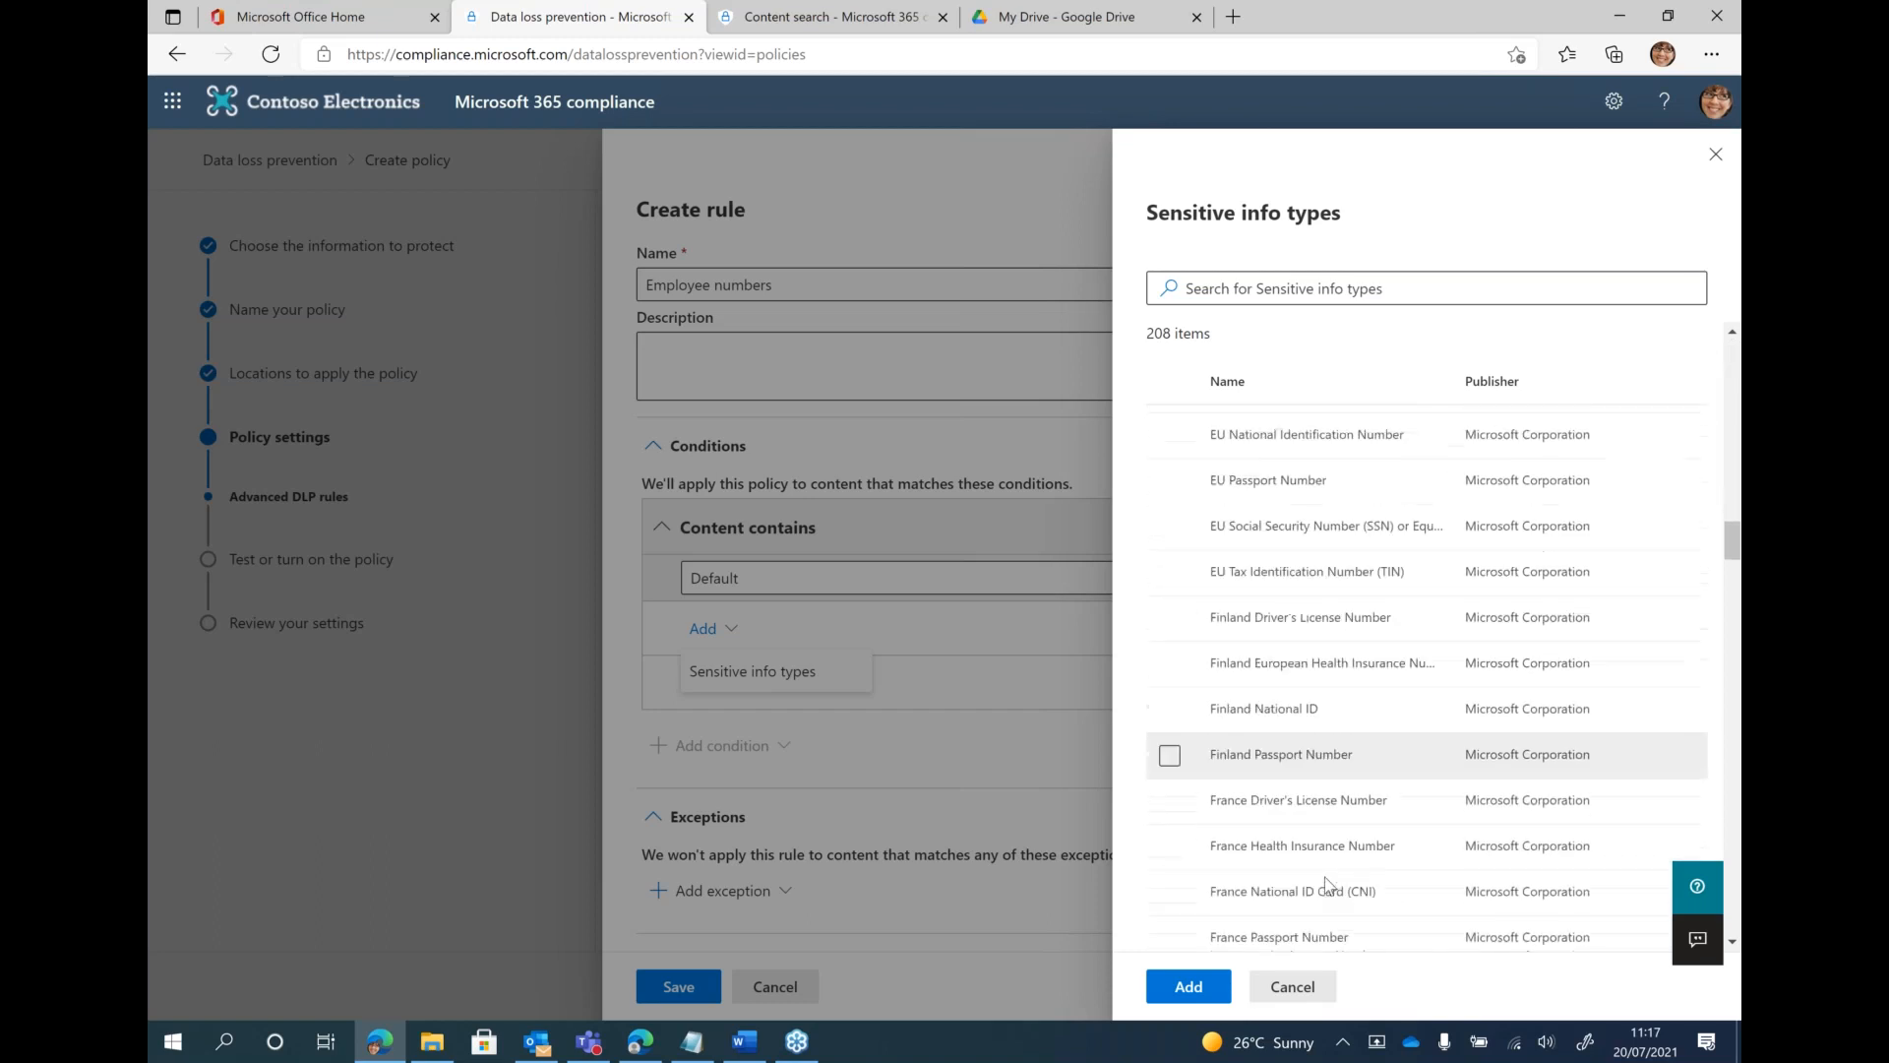
{"action": "scroll", "coordinate": [1325, 876], "scroll_direction": "up", "scroll_amount": 3}
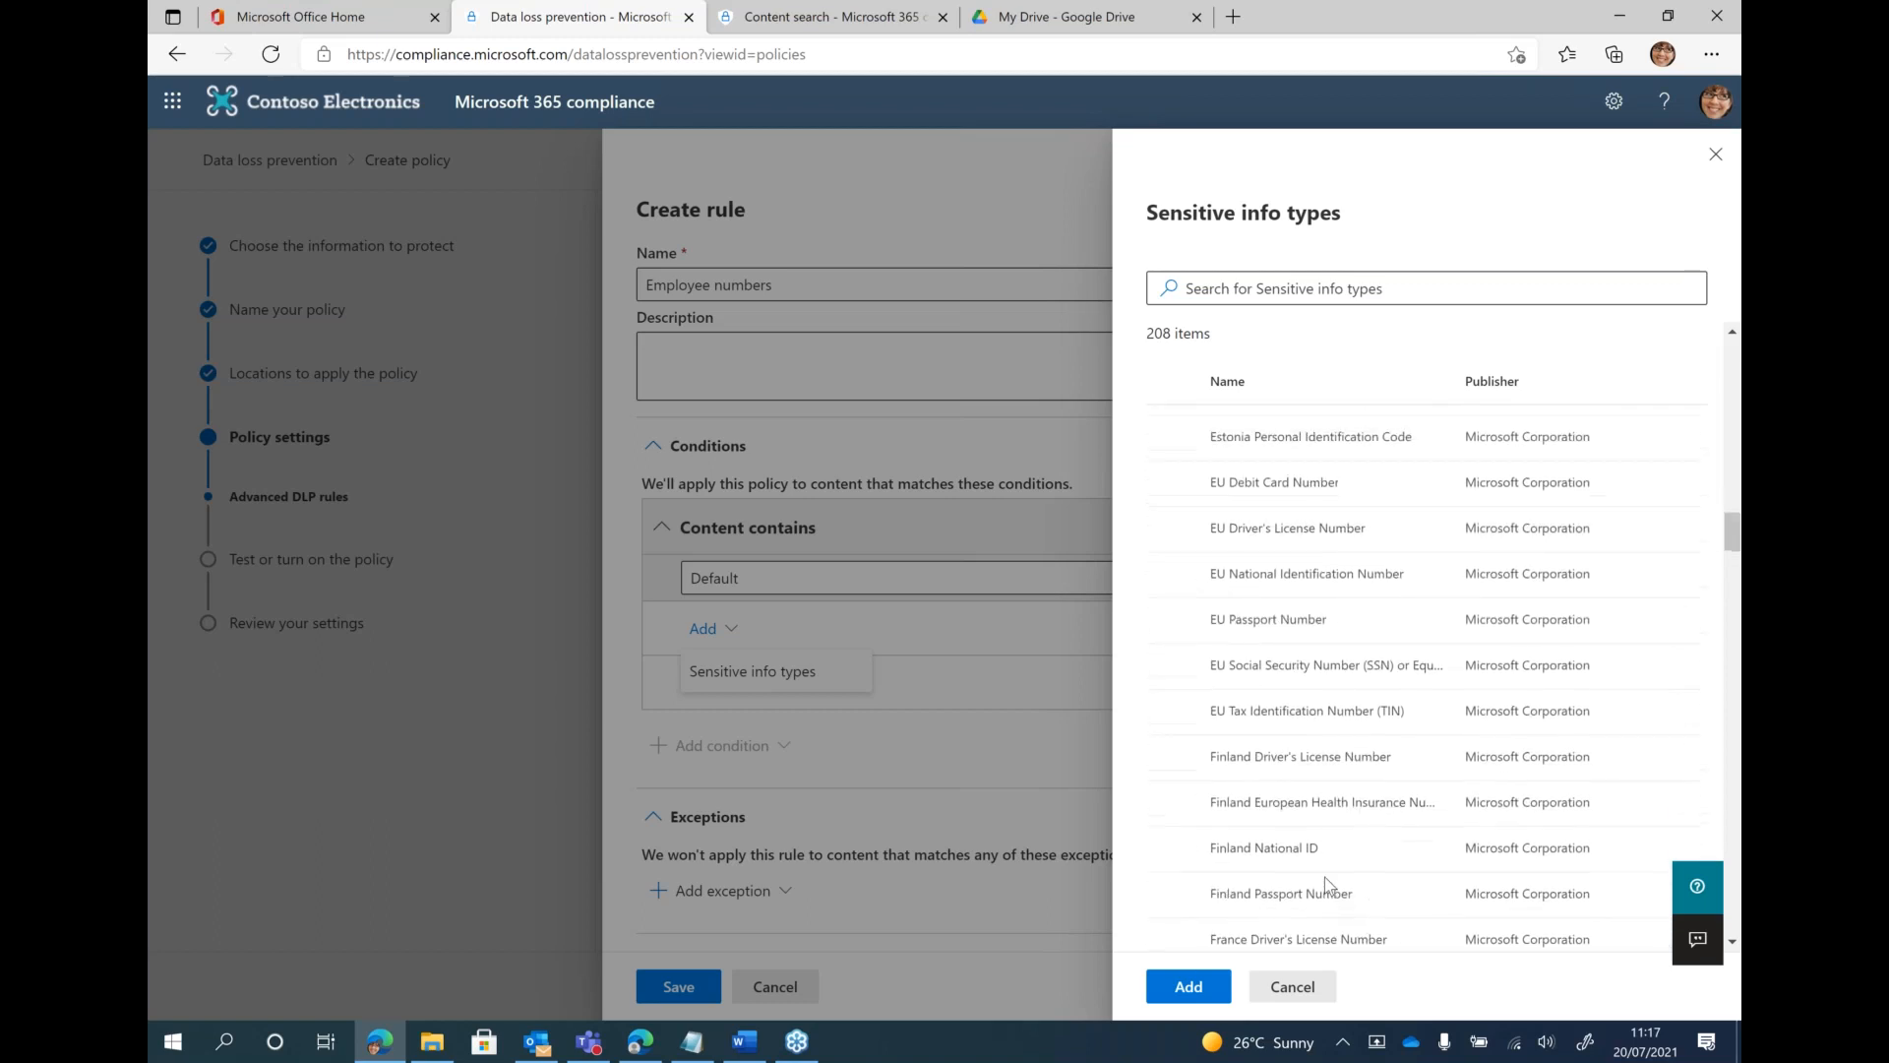
{"action": "scroll", "coordinate": [1324, 877], "scroll_direction": "up", "scroll_amount": 5}
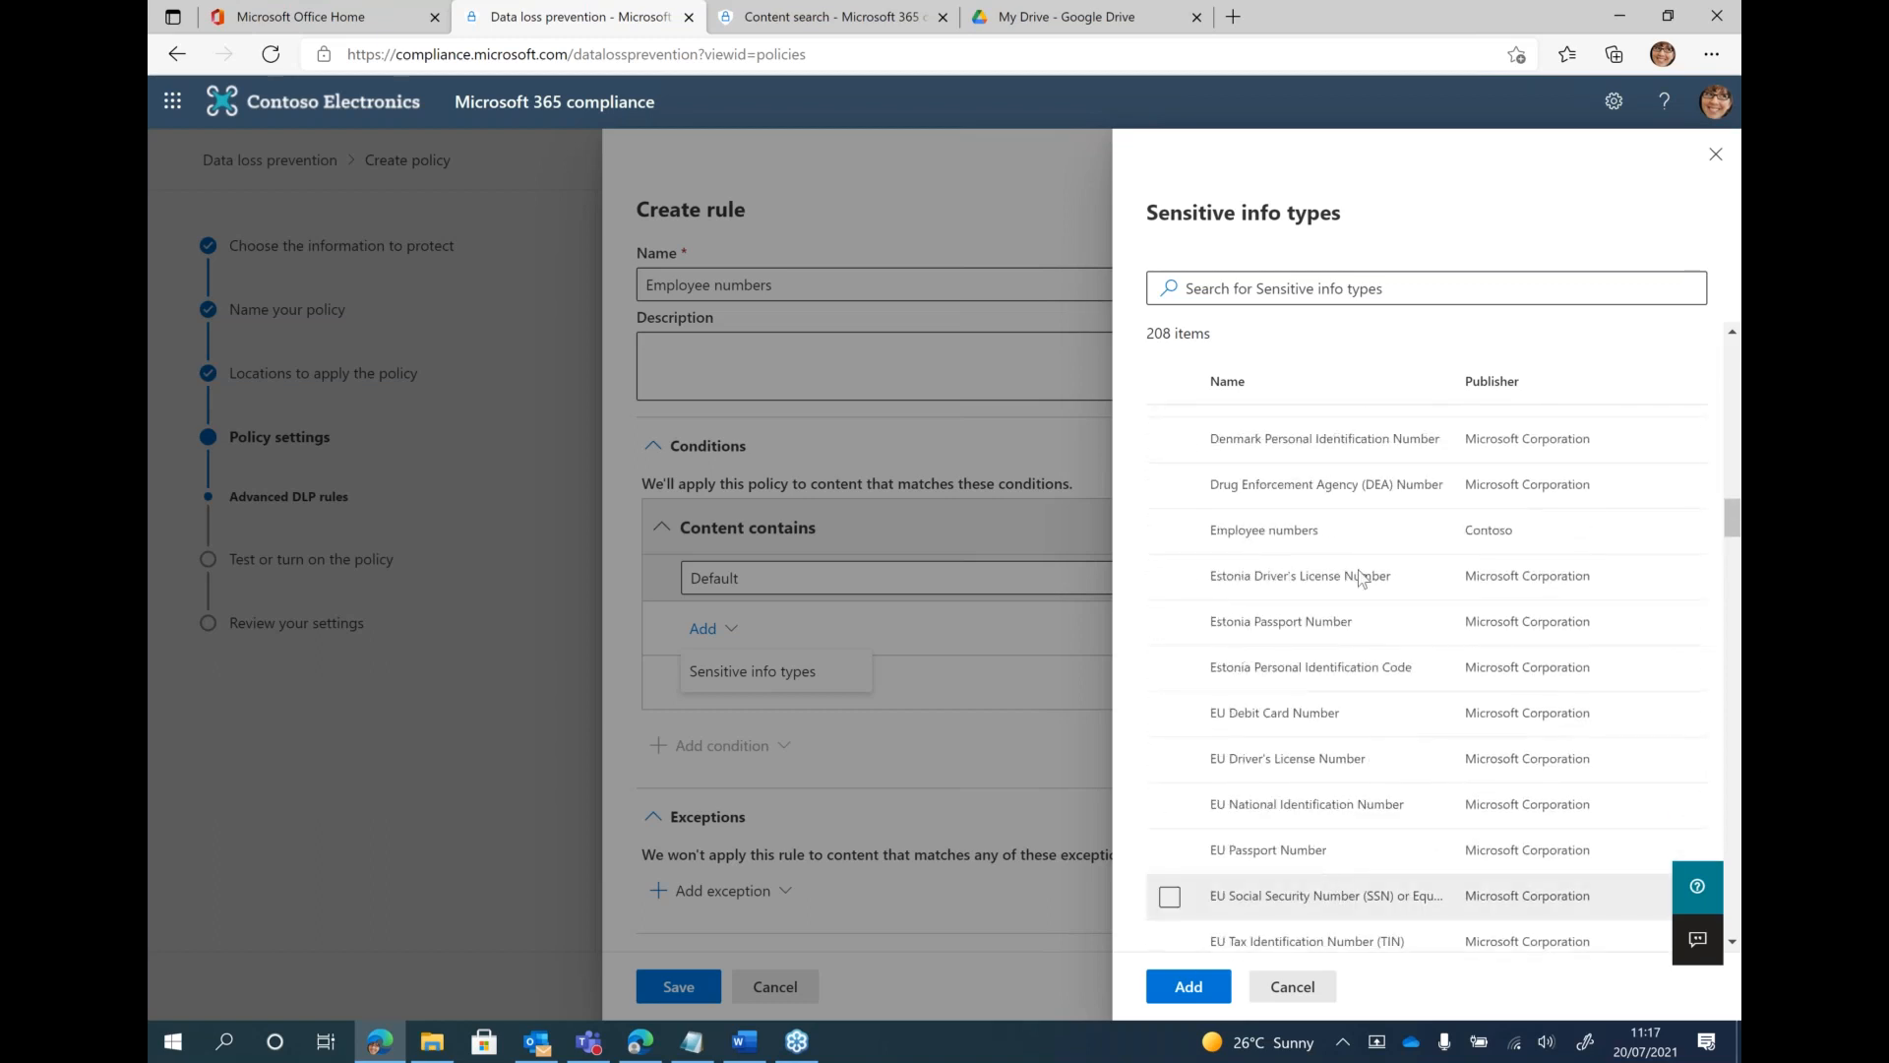
{"action": "left_click", "coordinate": [1293, 287]}
{"action": "type", "text": "employe"}
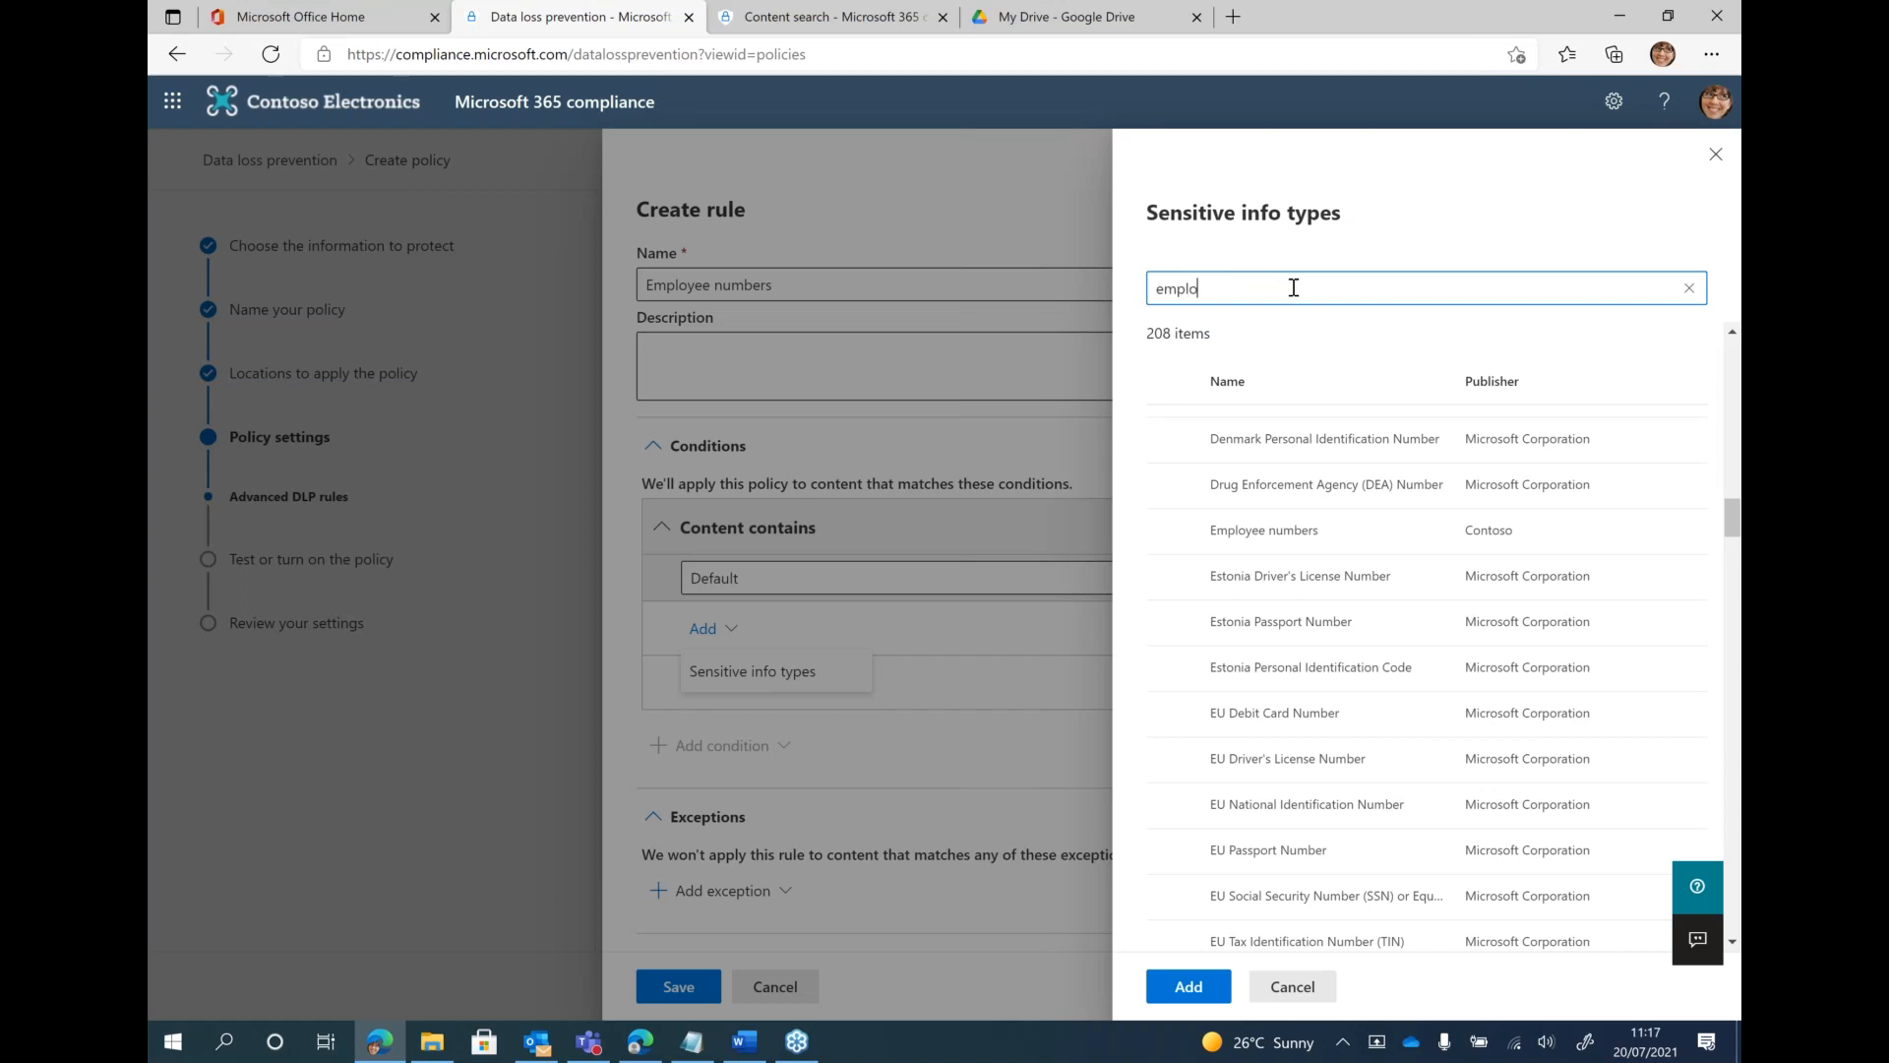
{"action": "type", "text": "e"}
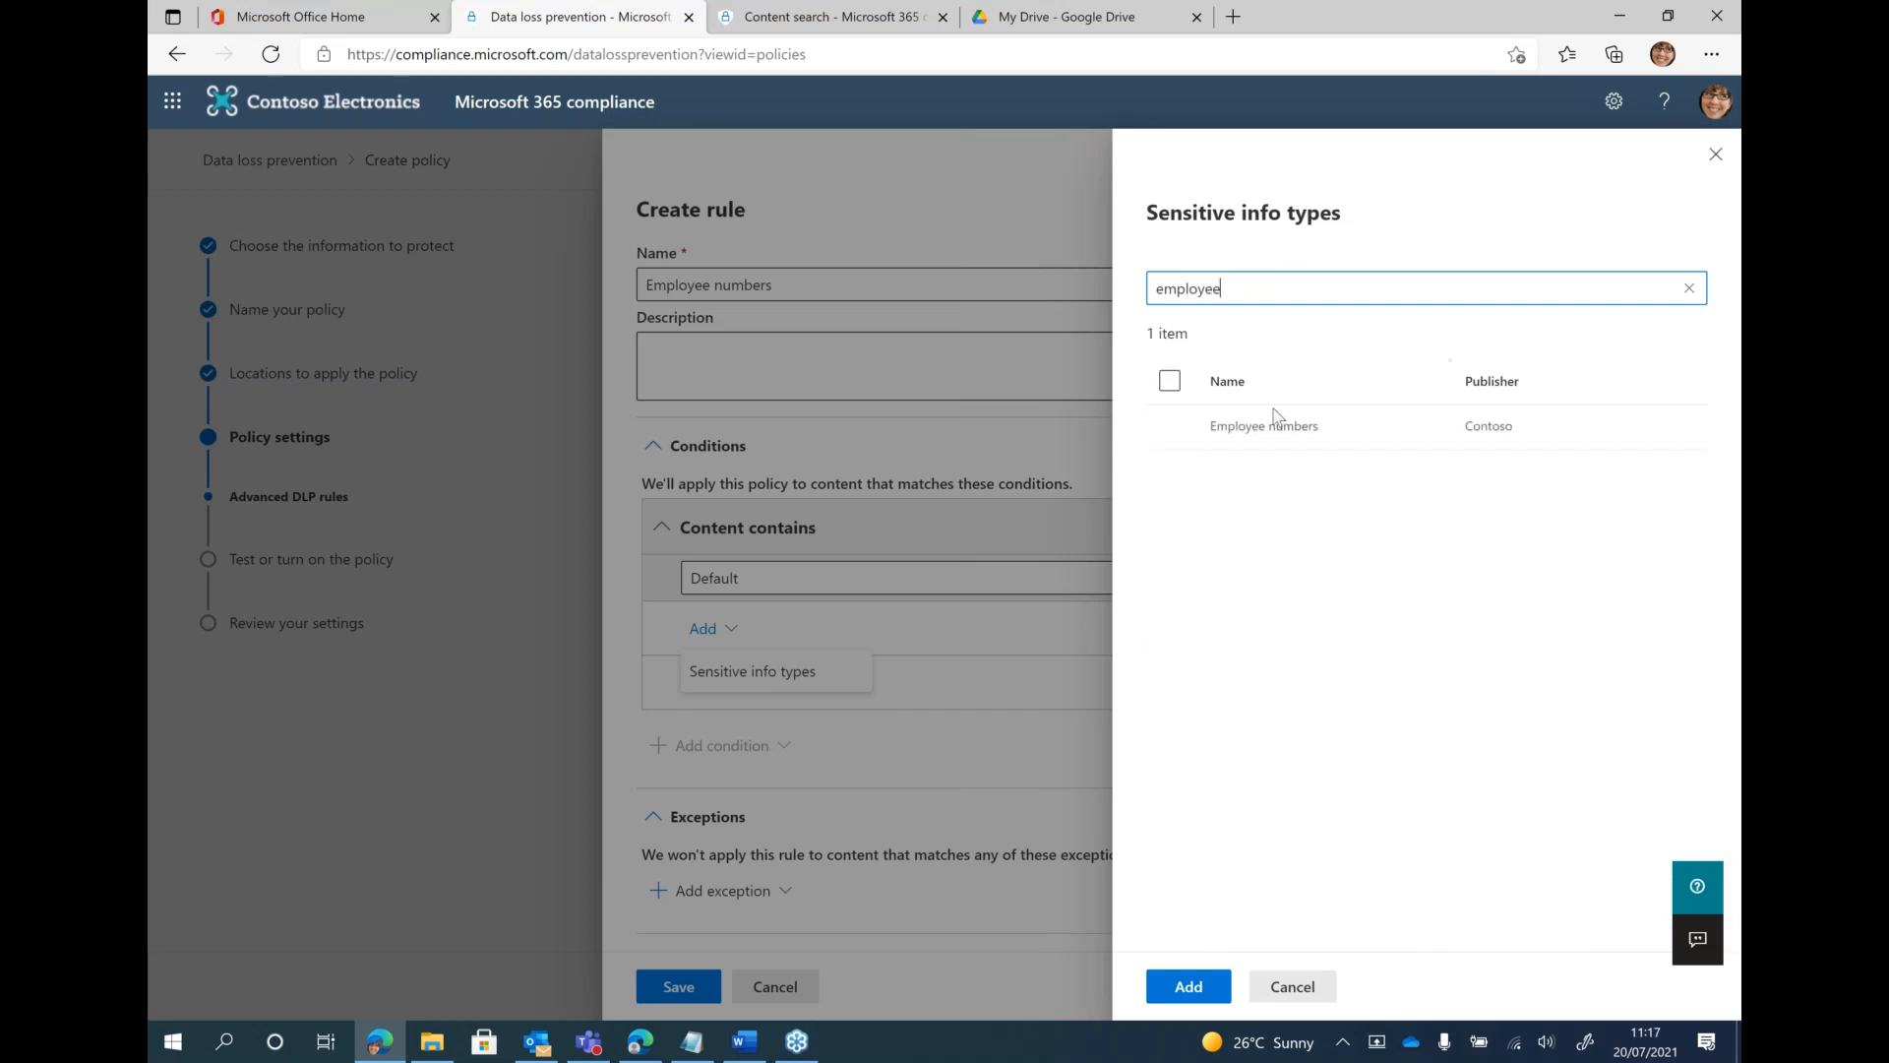
{"action": "left_click", "coordinate": [1269, 430]}
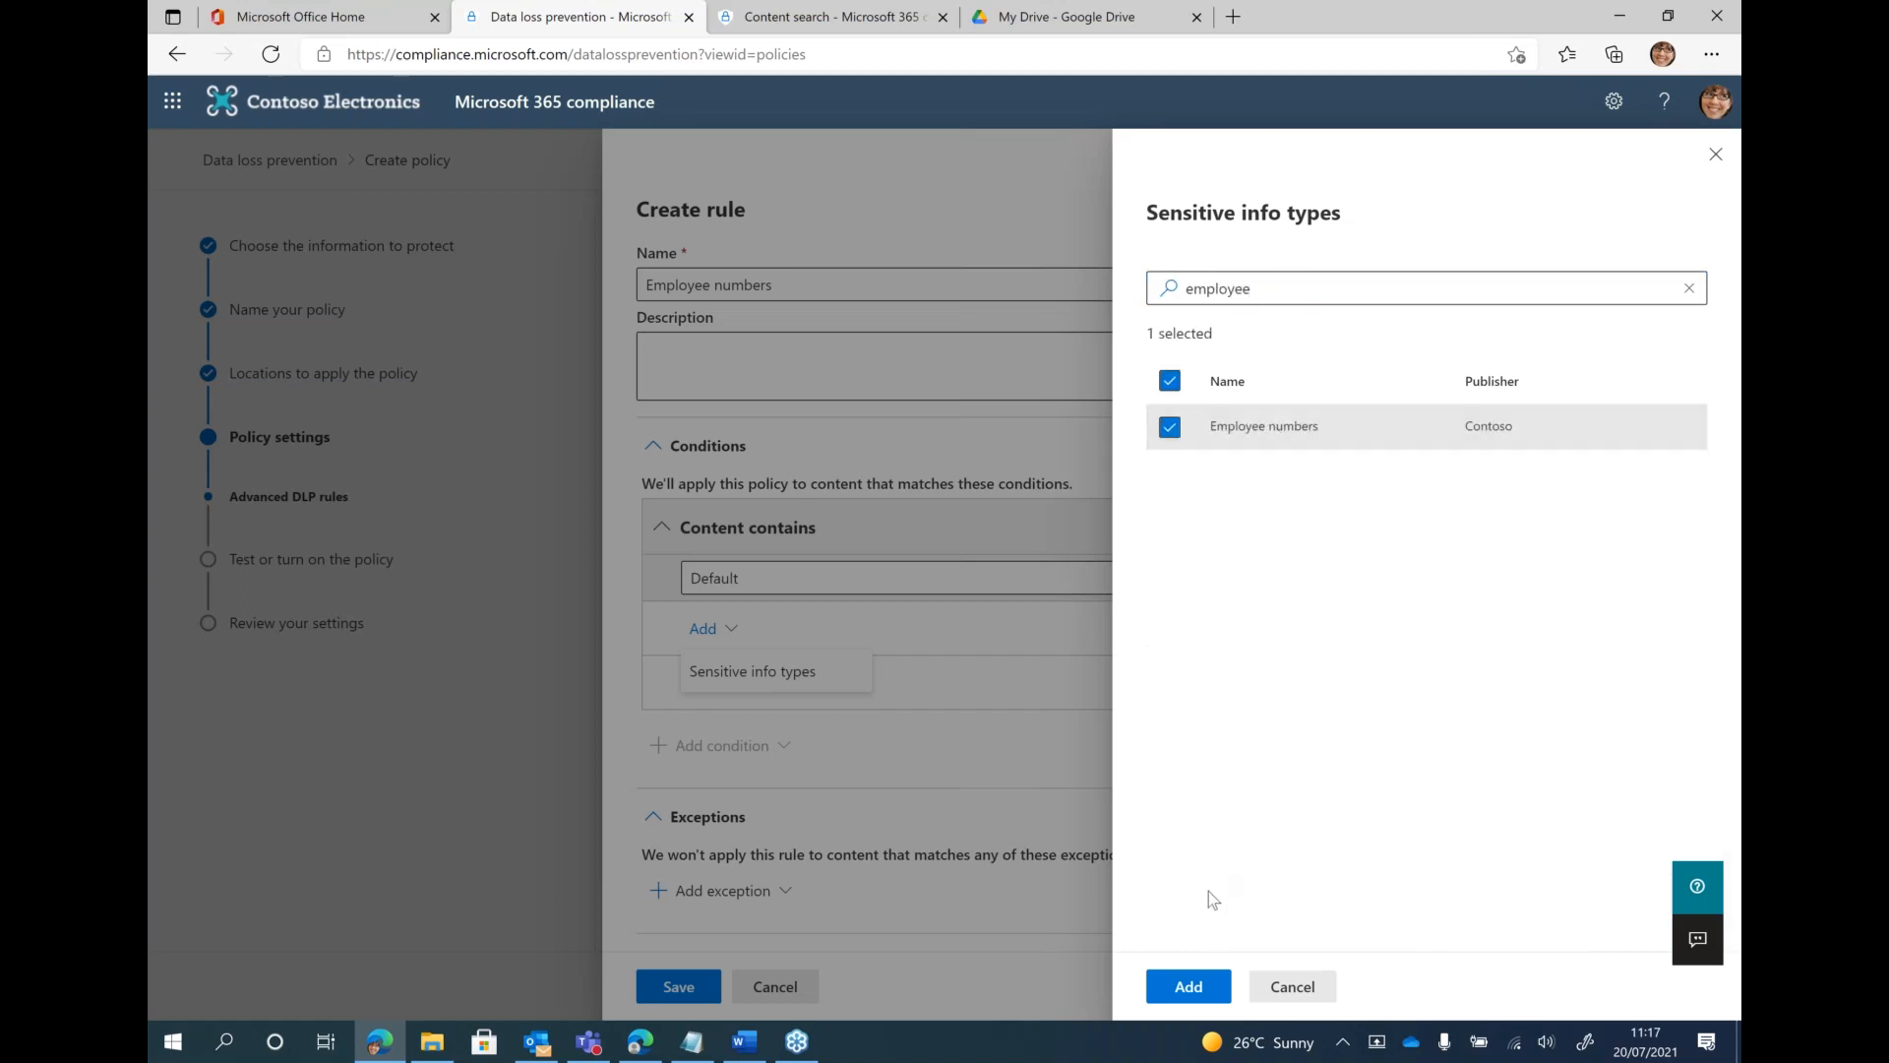
{"action": "left_click", "coordinate": [1188, 988]}
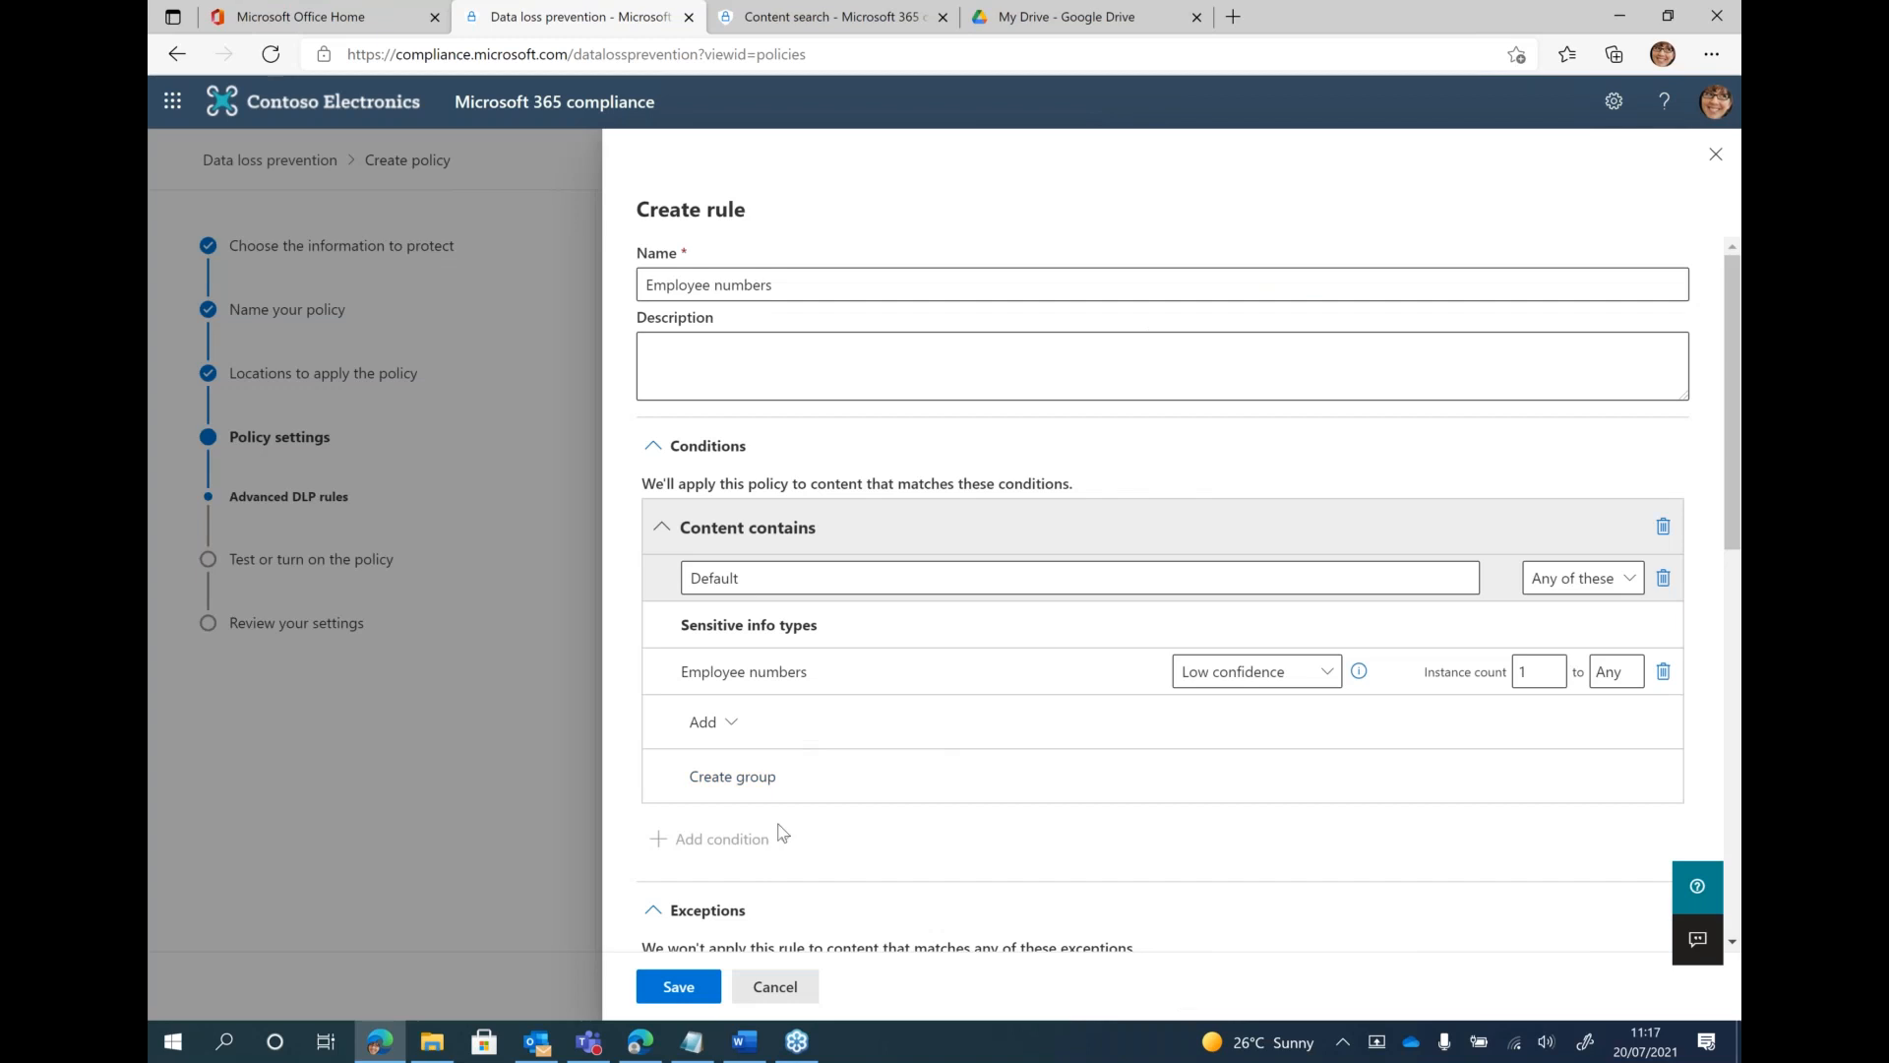
Add and enable the action restricting access or encrypting content in Microsoft 365 locations, keeping the block on only people outside the organization
{"action": "scroll", "coordinate": [782, 833], "scroll_direction": "down", "scroll_amount": 1}
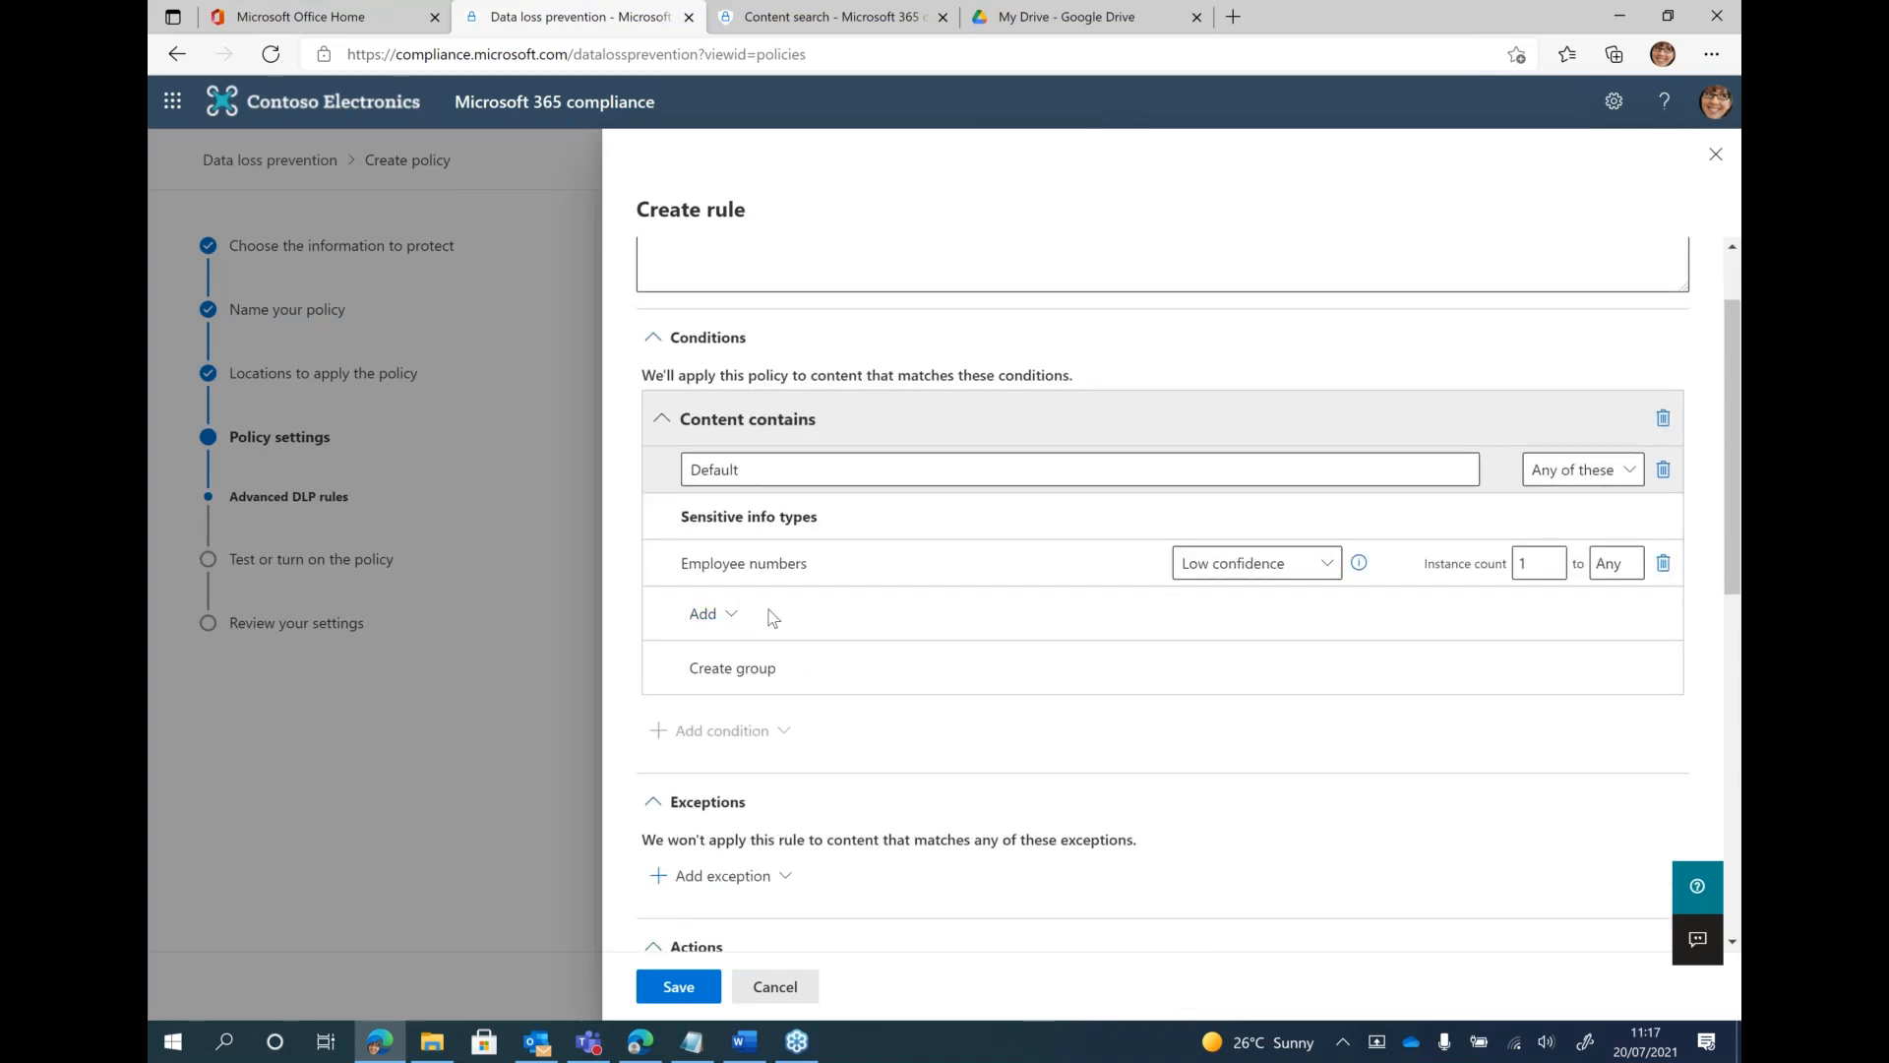
{"action": "scroll", "coordinate": [819, 731], "scroll_direction": "down", "scroll_amount": 3}
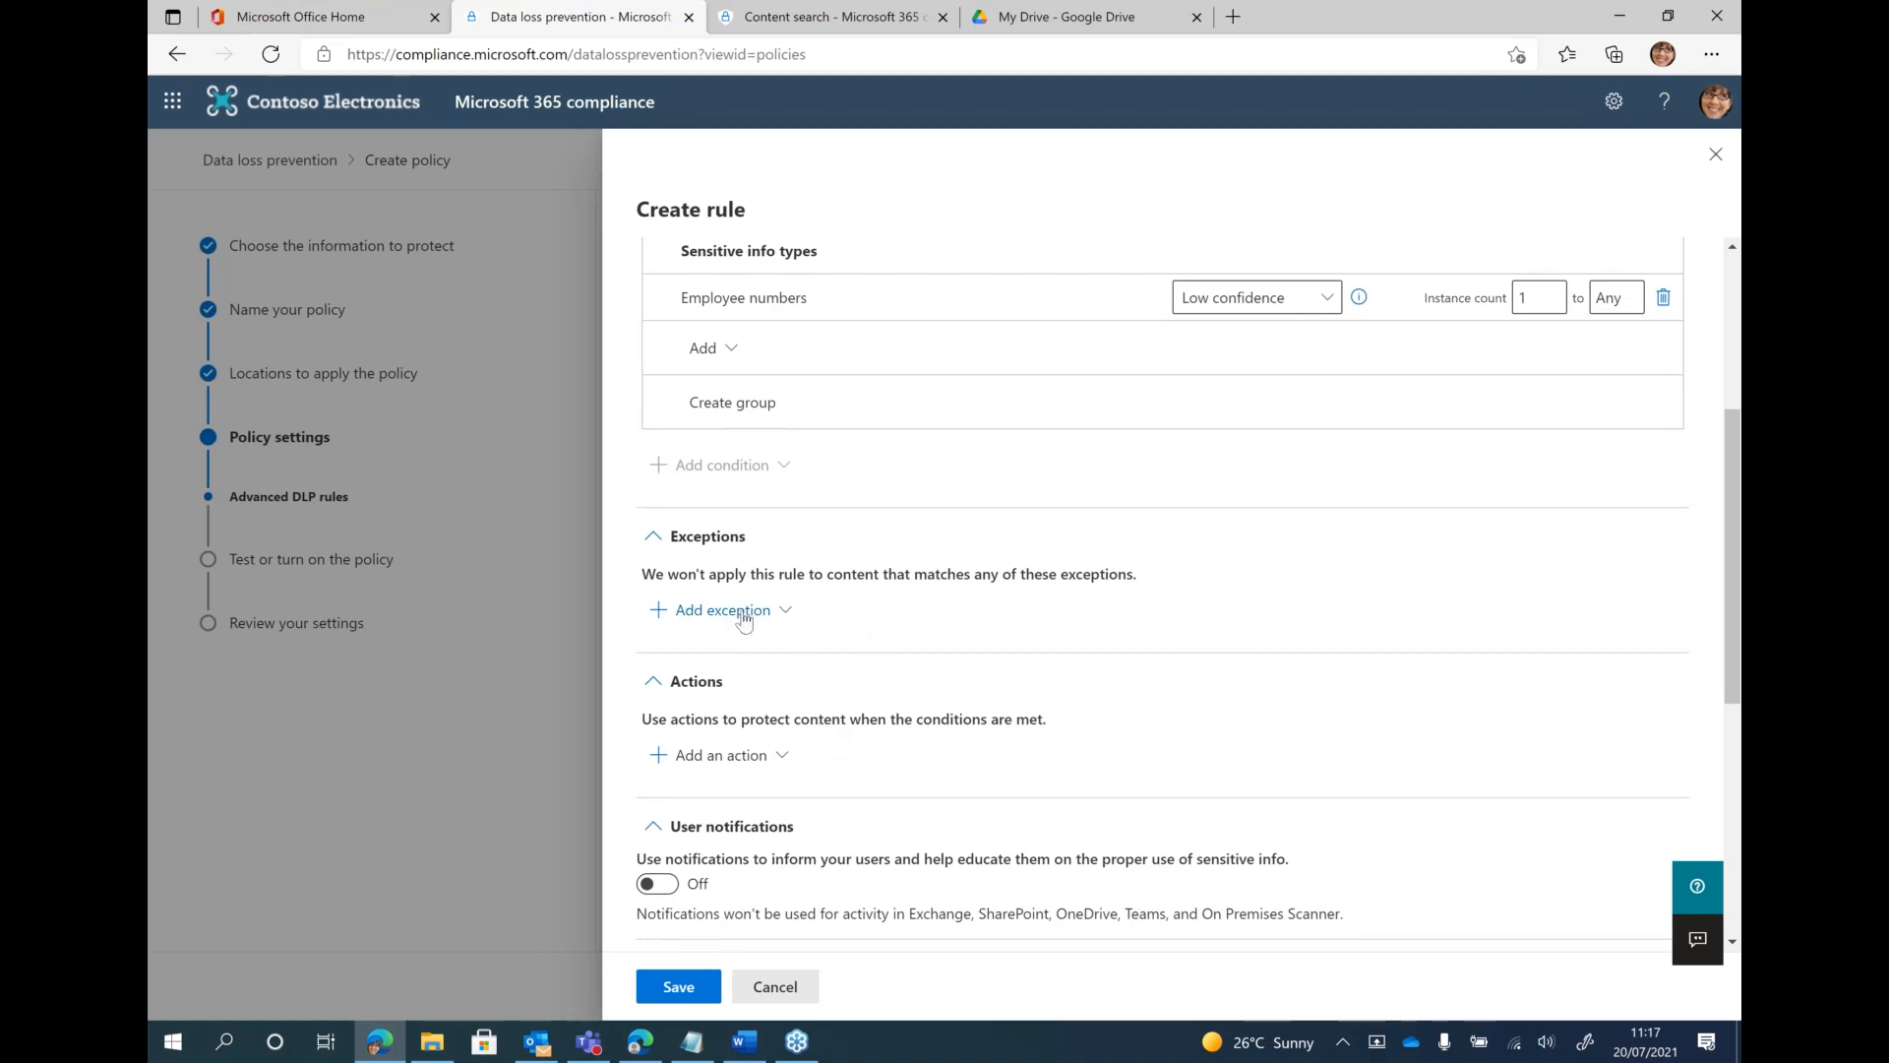
{"action": "scroll", "coordinate": [803, 670], "scroll_direction": "down", "scroll_amount": 2}
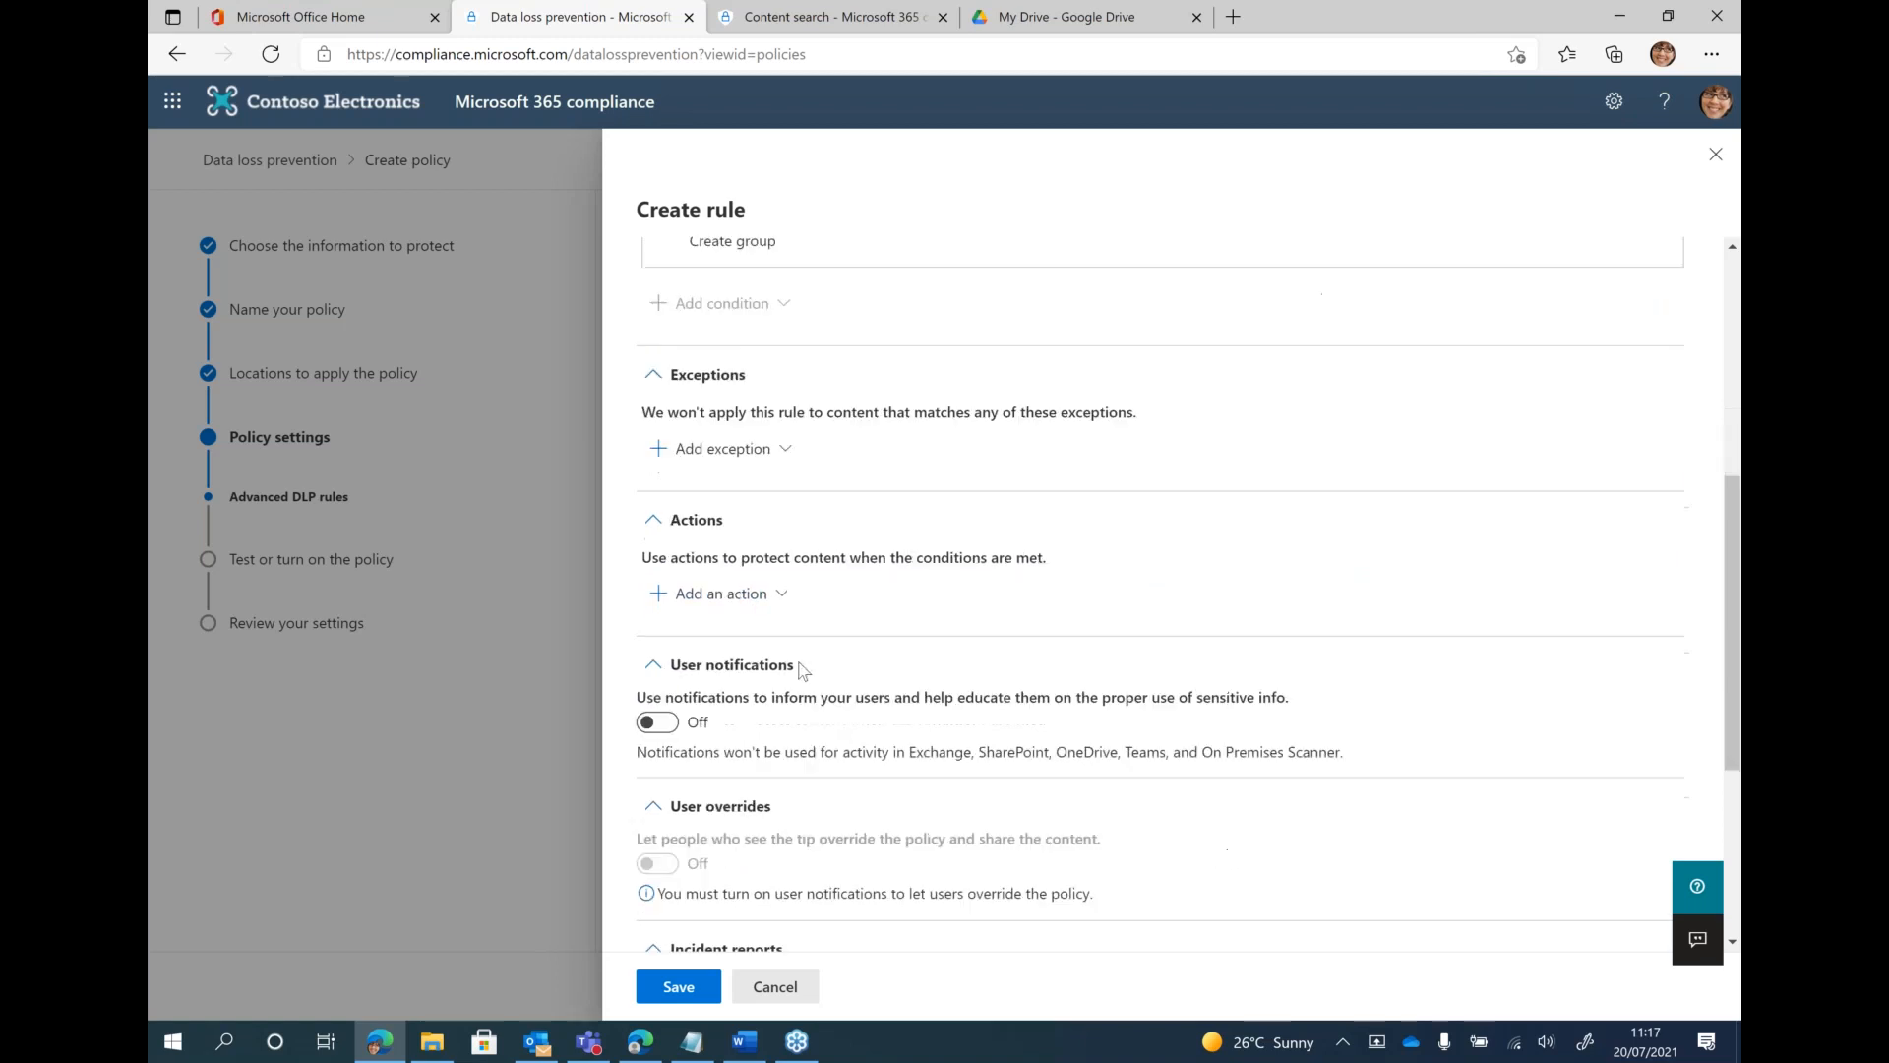
{"action": "scroll", "coordinate": [800, 669], "scroll_direction": "down", "scroll_amount": 1}
{"action": "left_click", "coordinate": [730, 497]}
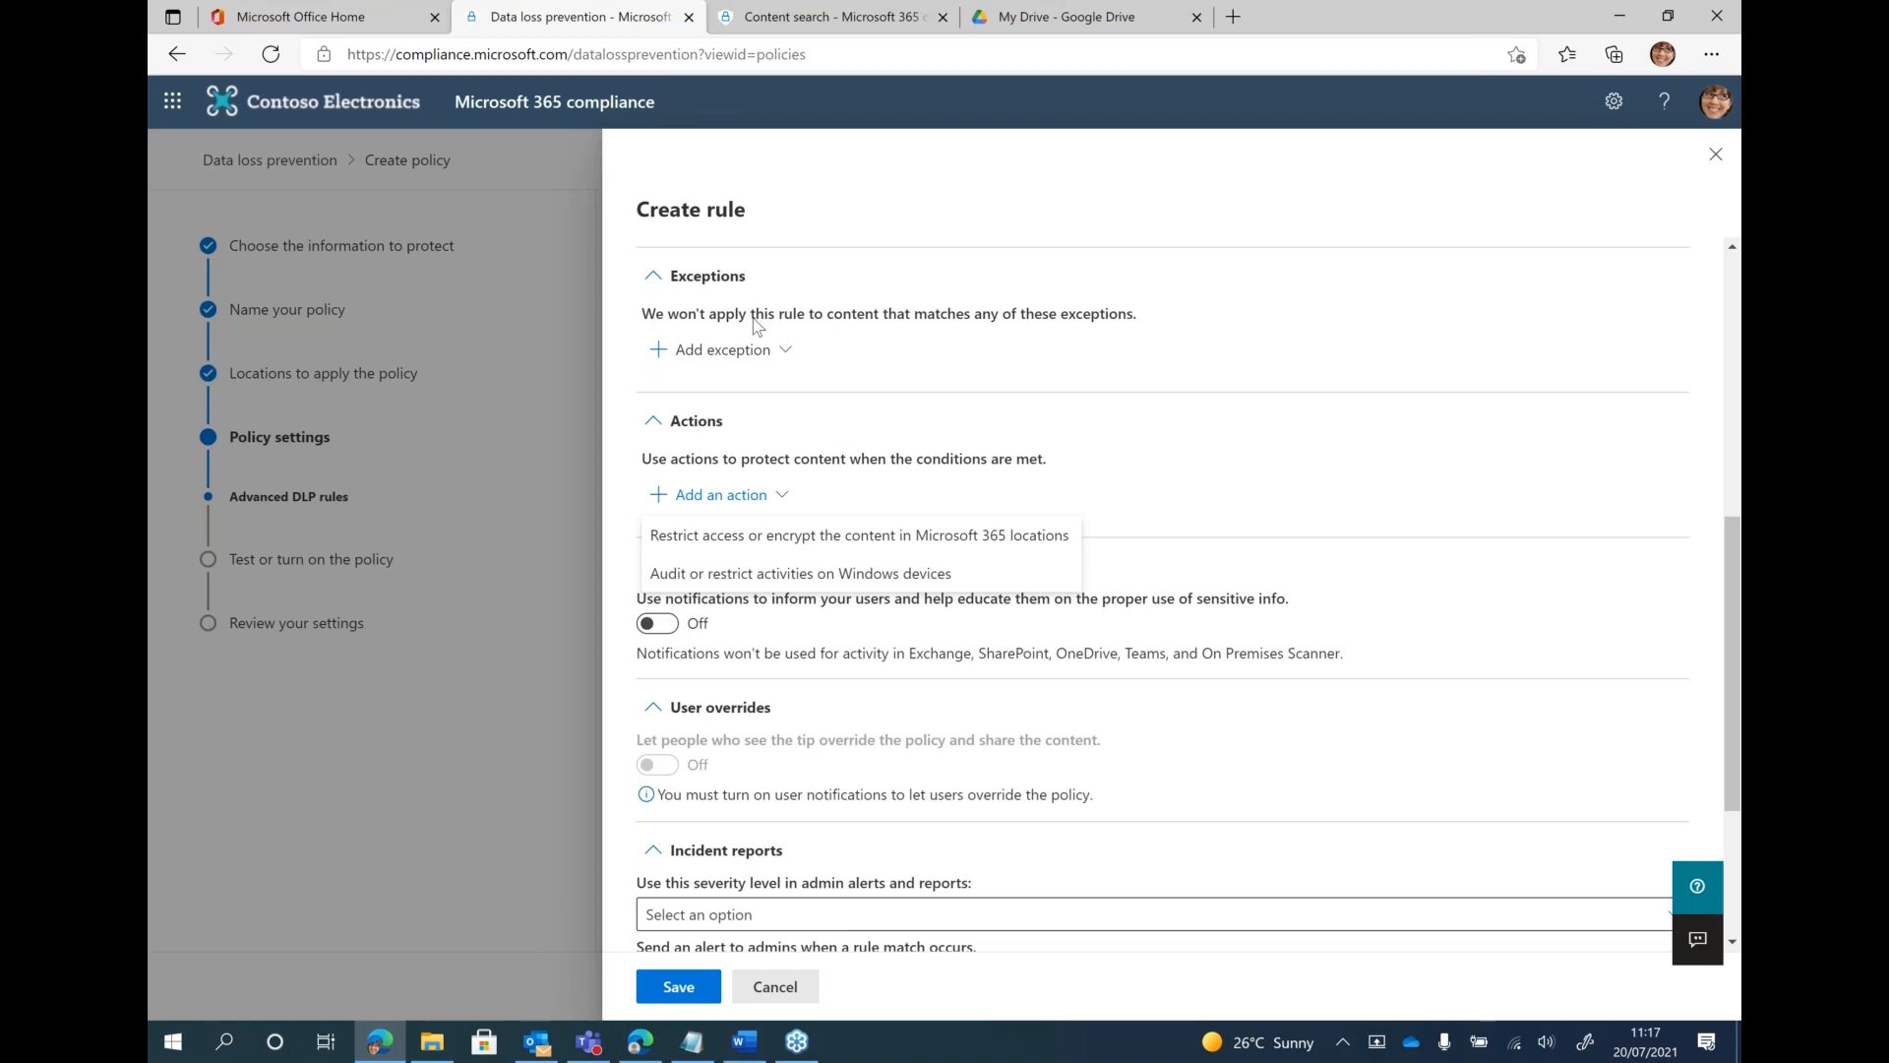
{"action": "left_click", "coordinate": [719, 537]}
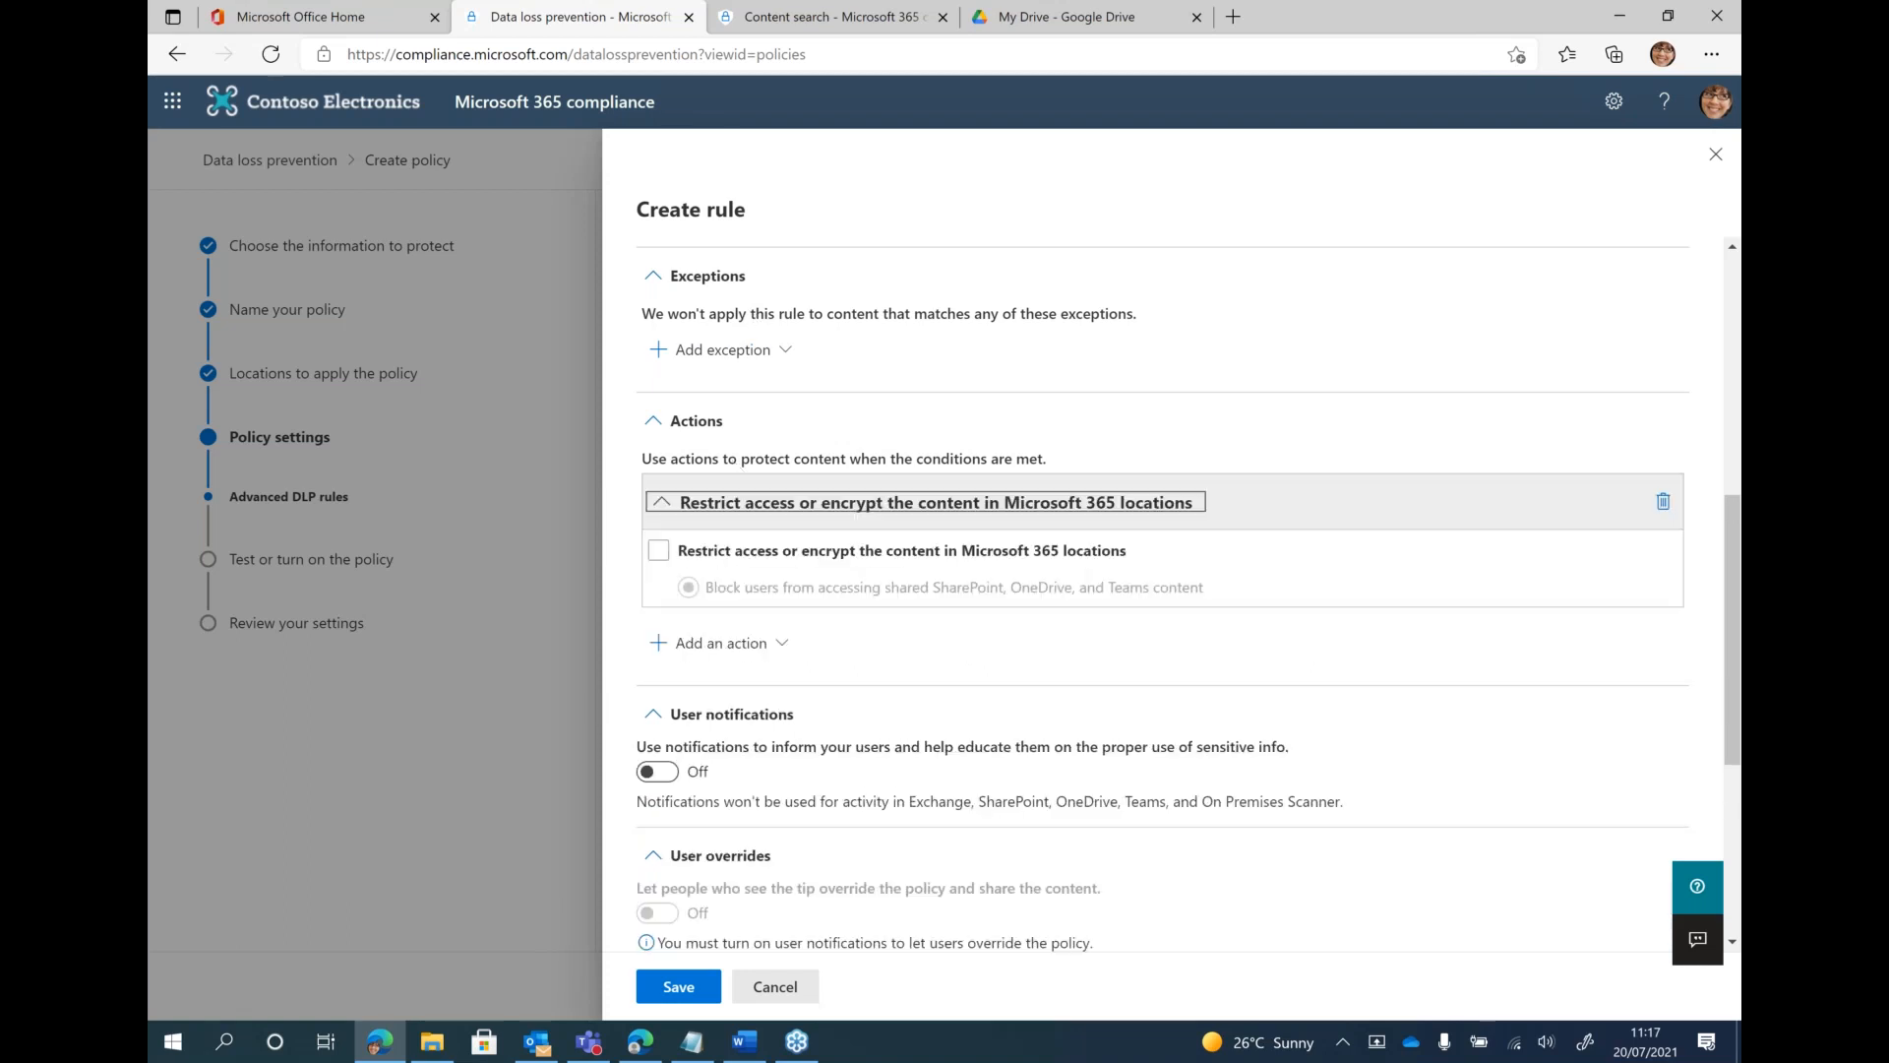
{"action": "left_click", "coordinate": [658, 552]}
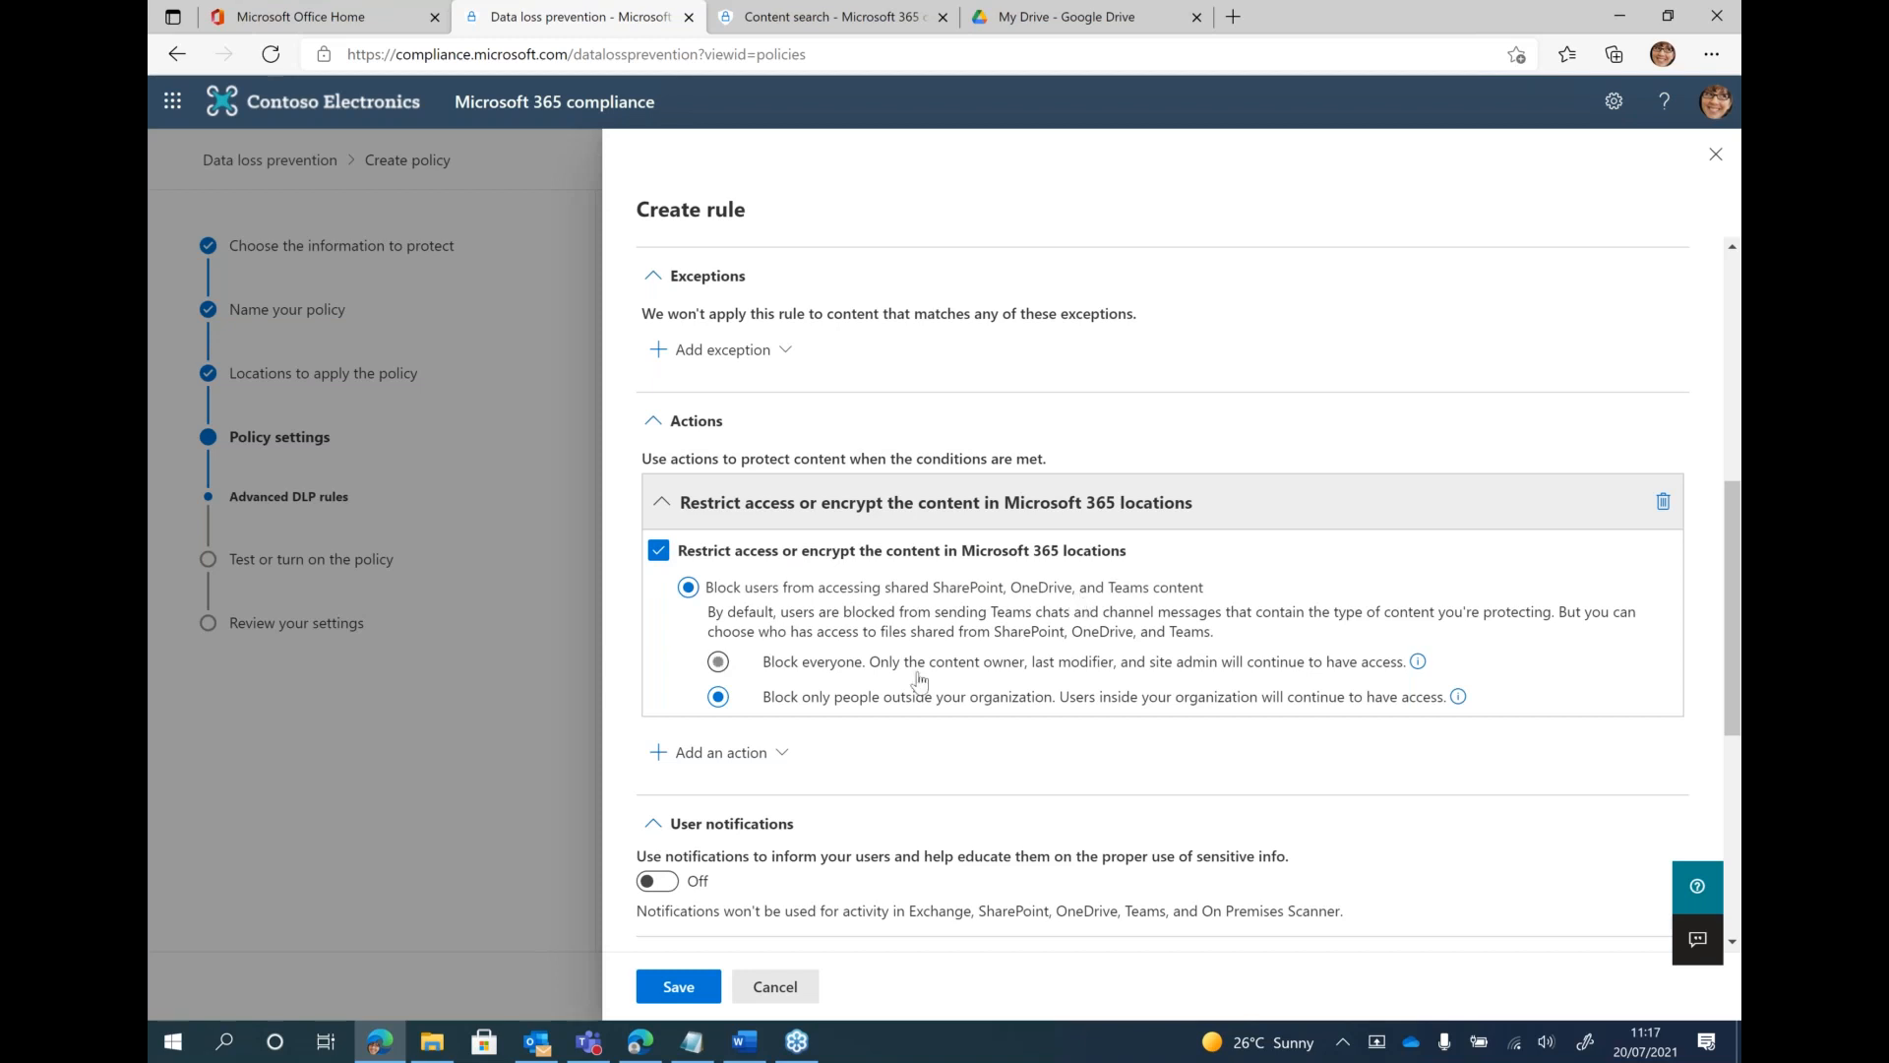
Add the action to audit or restrict activities on Windows devices, and set cloud service uploads or access by unallowed browsers to Block
{"action": "scroll", "coordinate": [920, 679], "scroll_direction": "down", "scroll_amount": 3}
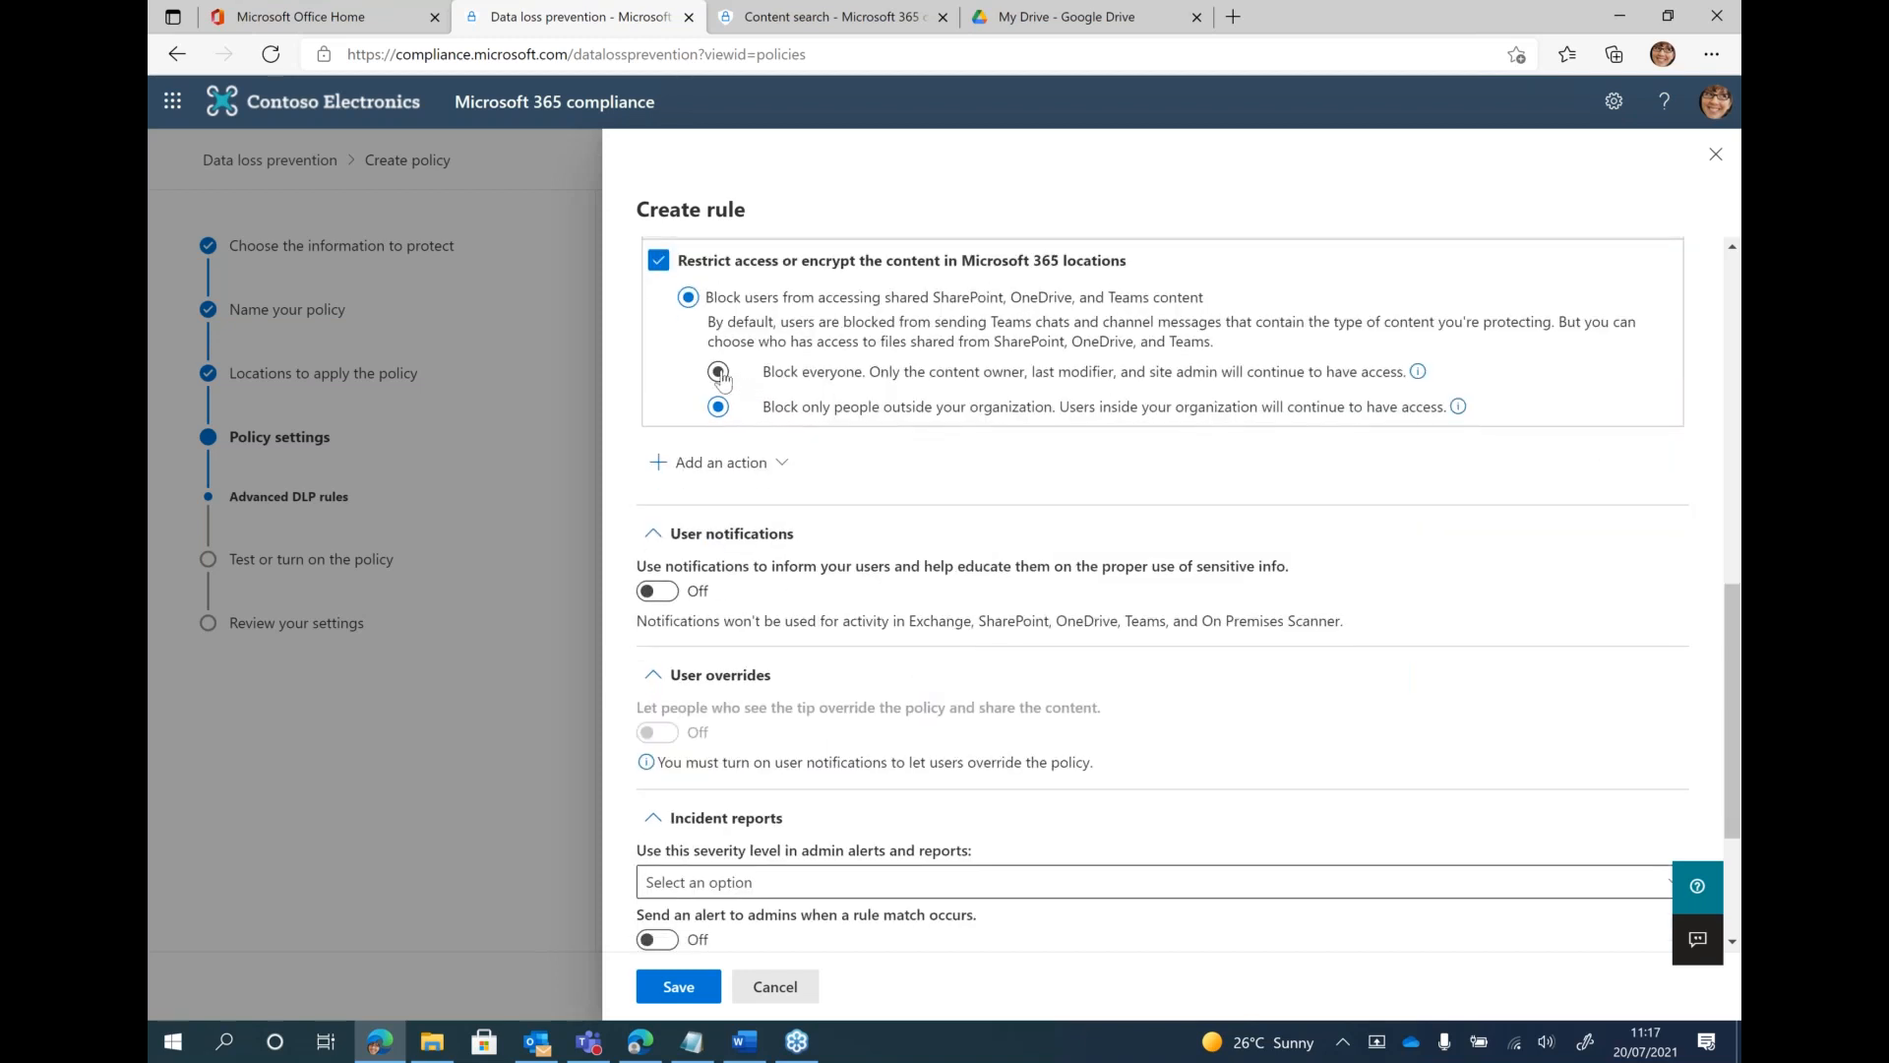
{"action": "left_click", "coordinate": [705, 464]}
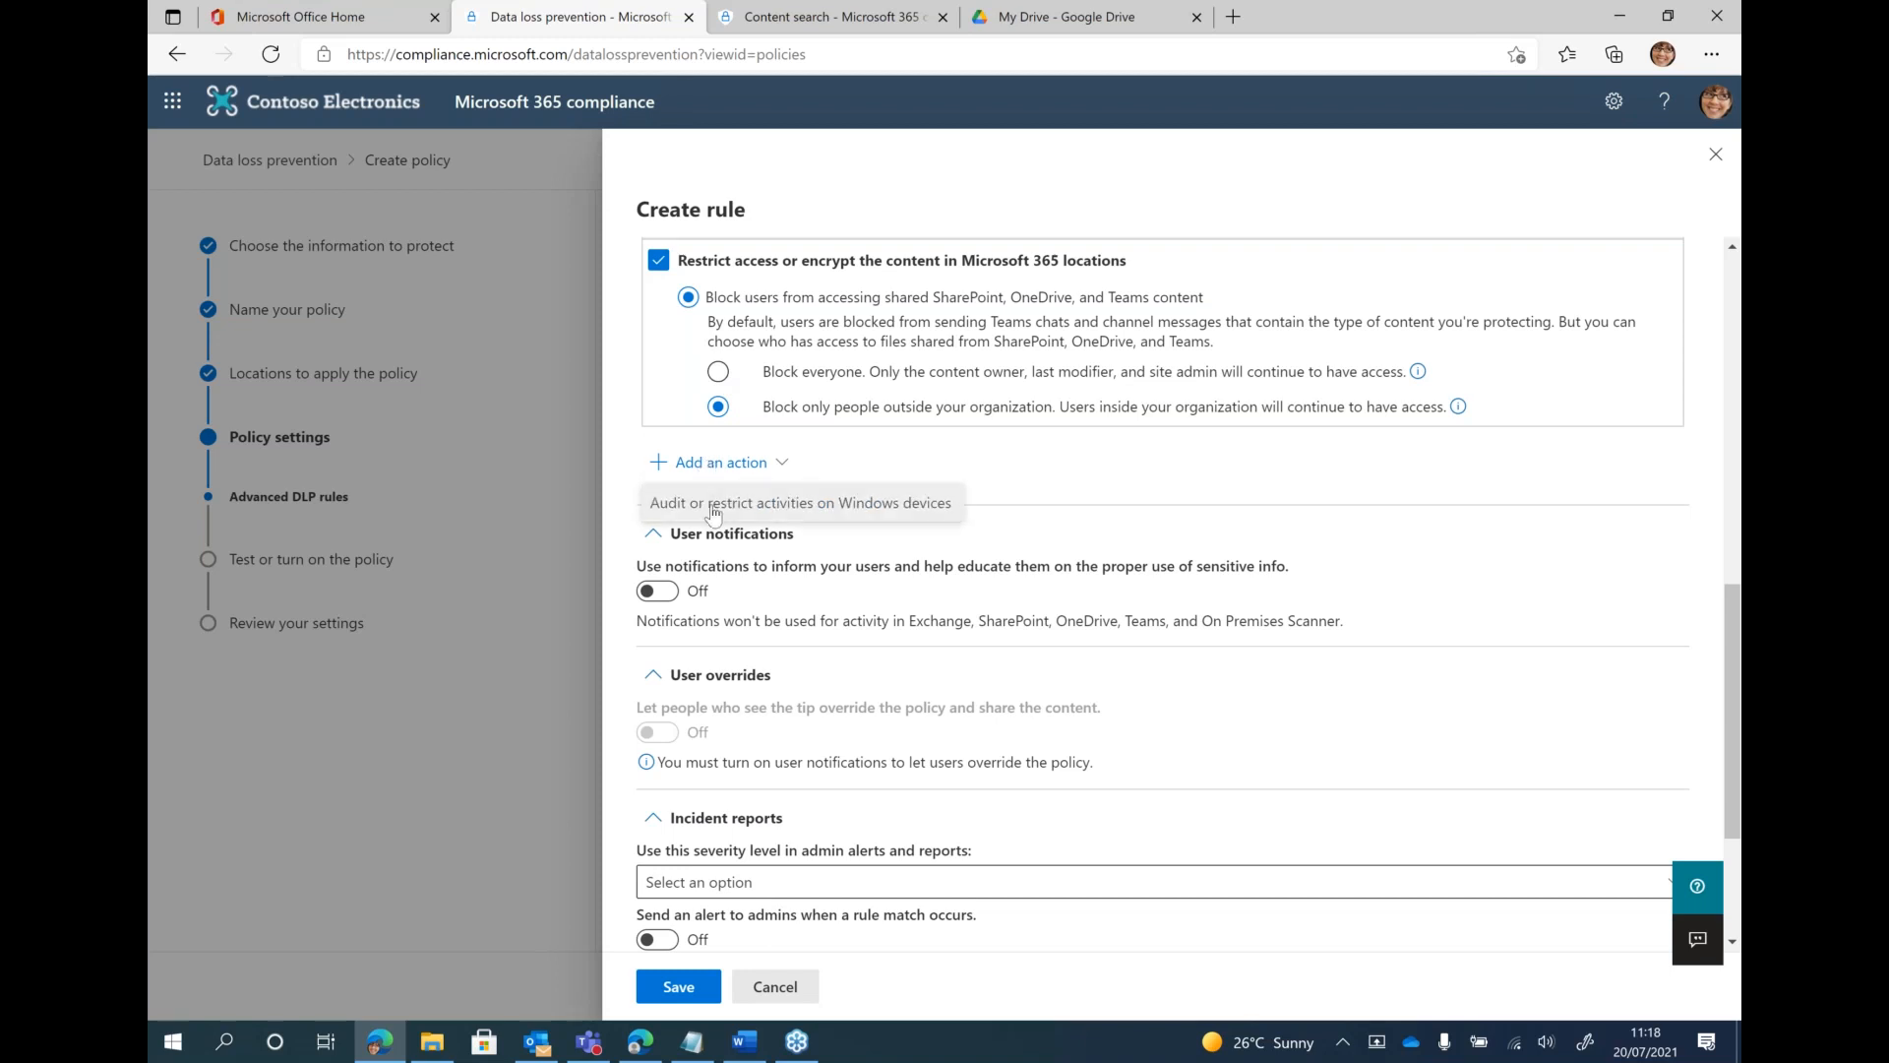
{"action": "left_click", "coordinate": [713, 504]}
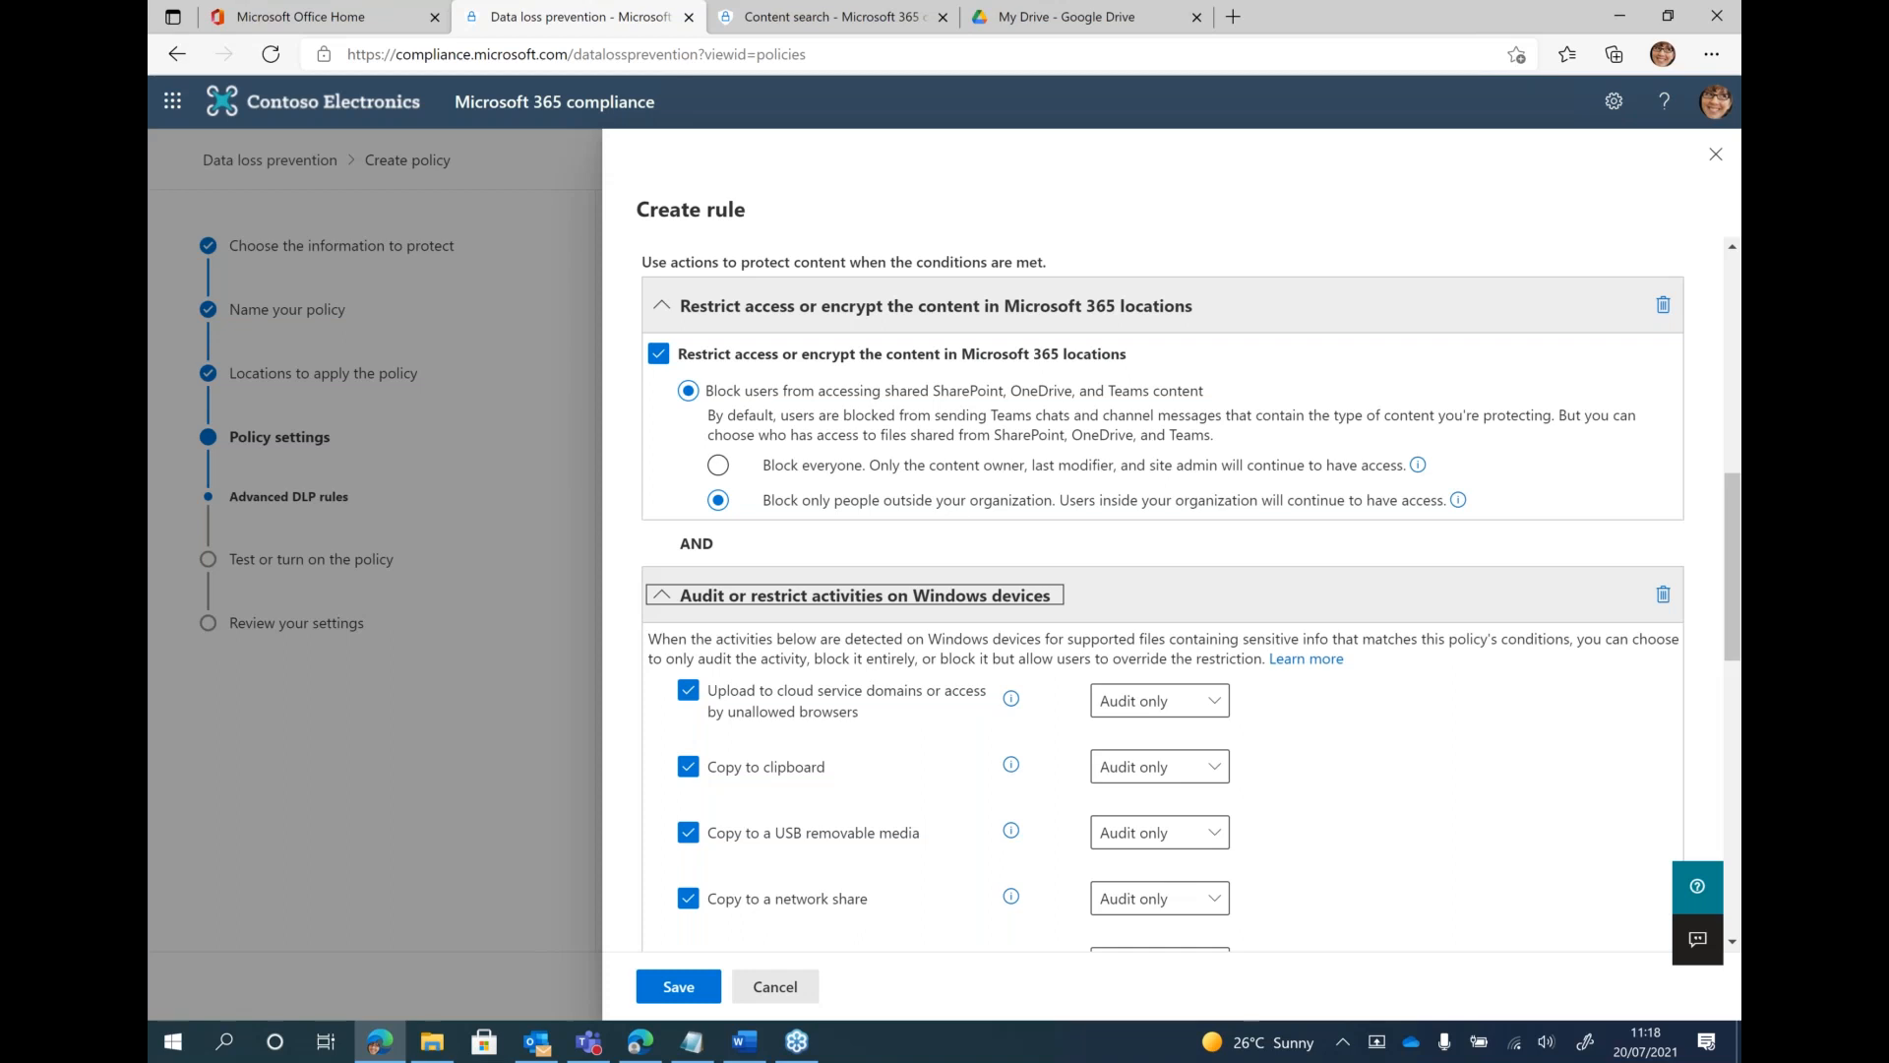
{"action": "scroll", "coordinate": [1191, 595], "scroll_direction": "down", "scroll_amount": 2}
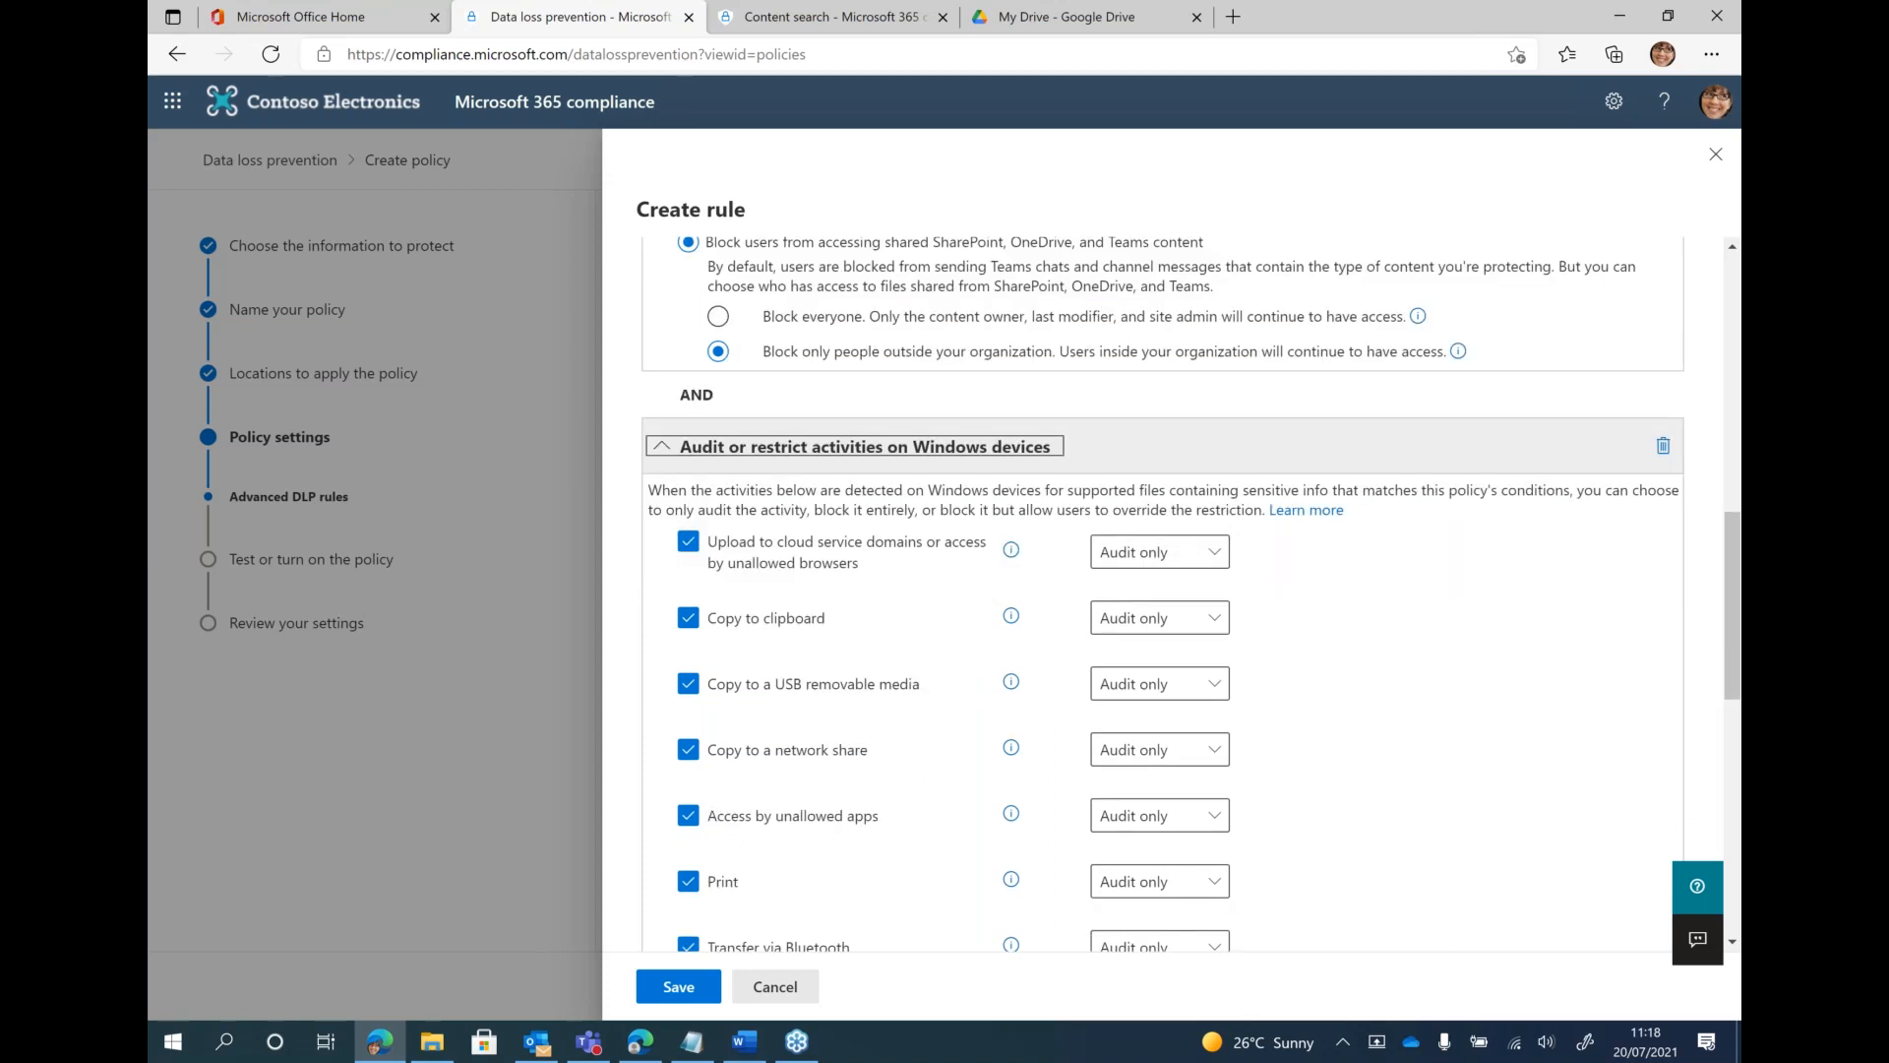
{"action": "scroll", "coordinate": [1054, 569], "scroll_direction": "down", "scroll_amount": 3}
{"action": "left_click", "coordinate": [1168, 344]}
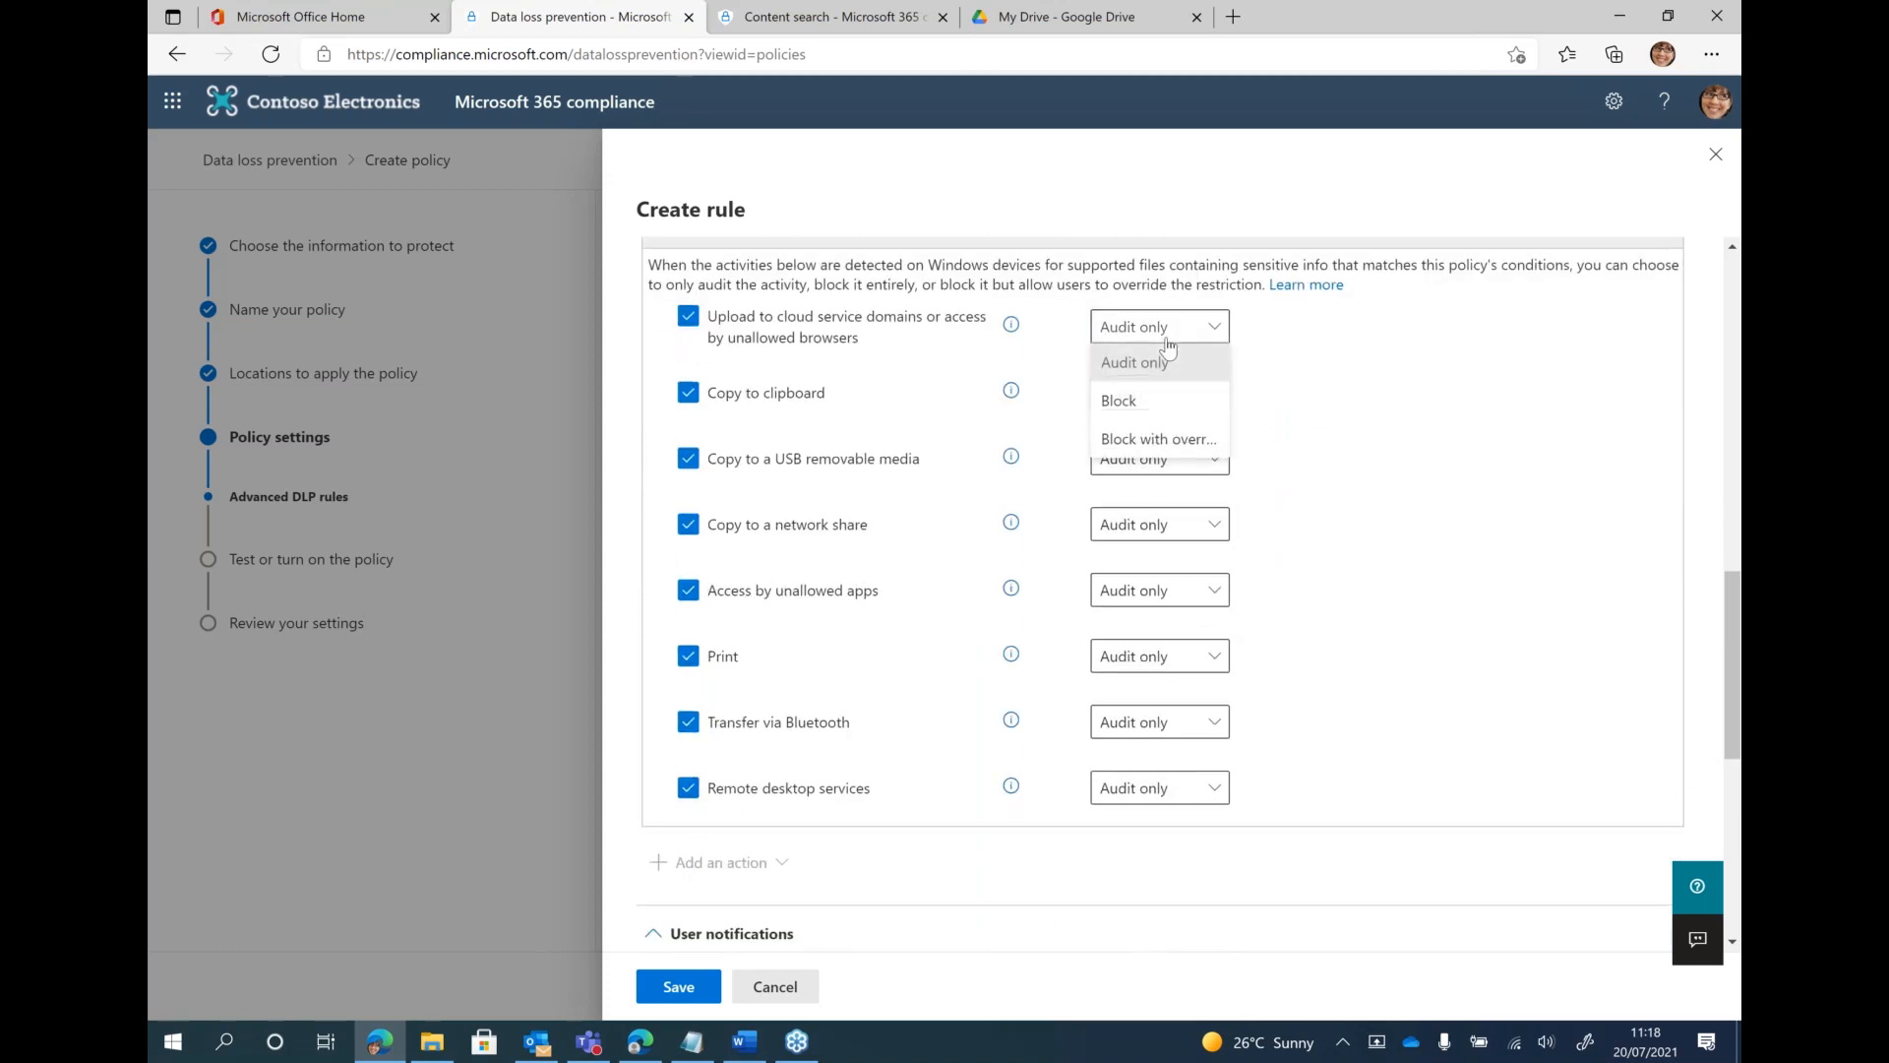
{"action": "left_click", "coordinate": [1132, 401]}
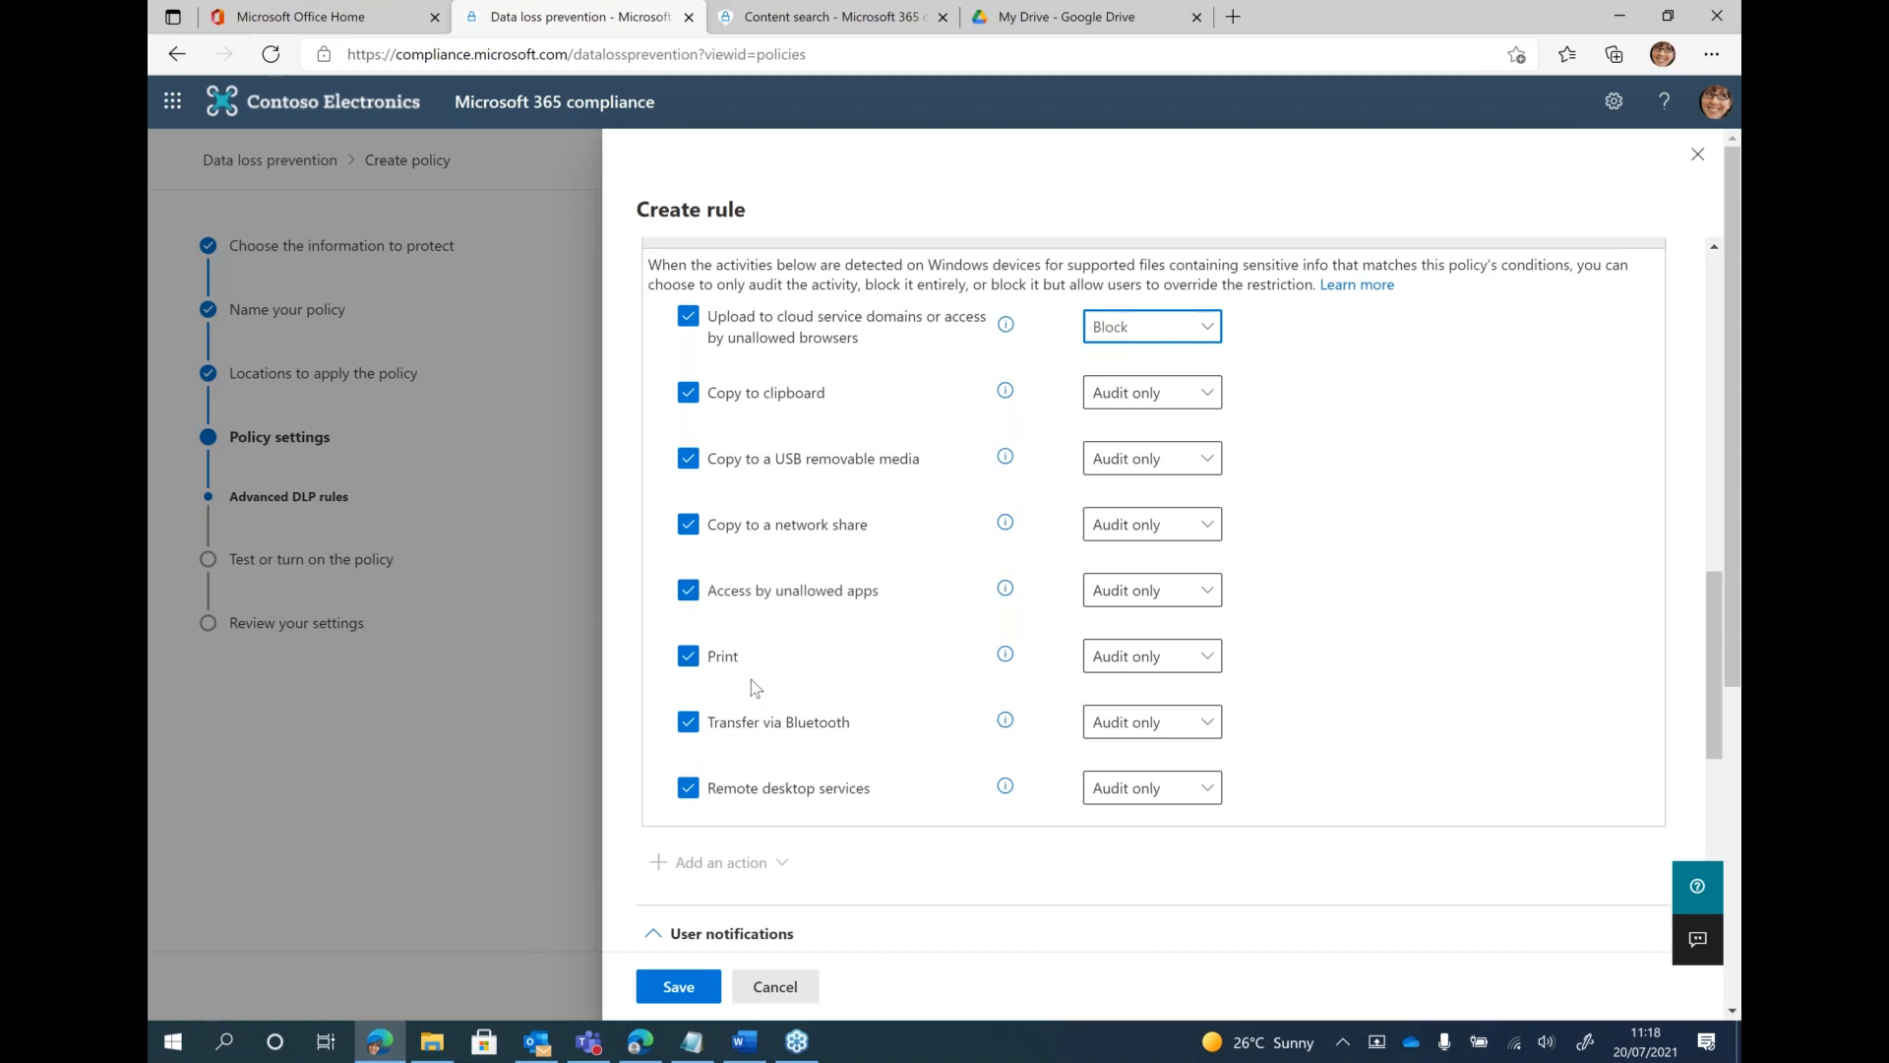
{"action": "scroll", "coordinate": [756, 687], "scroll_direction": "down", "scroll_amount": 1}
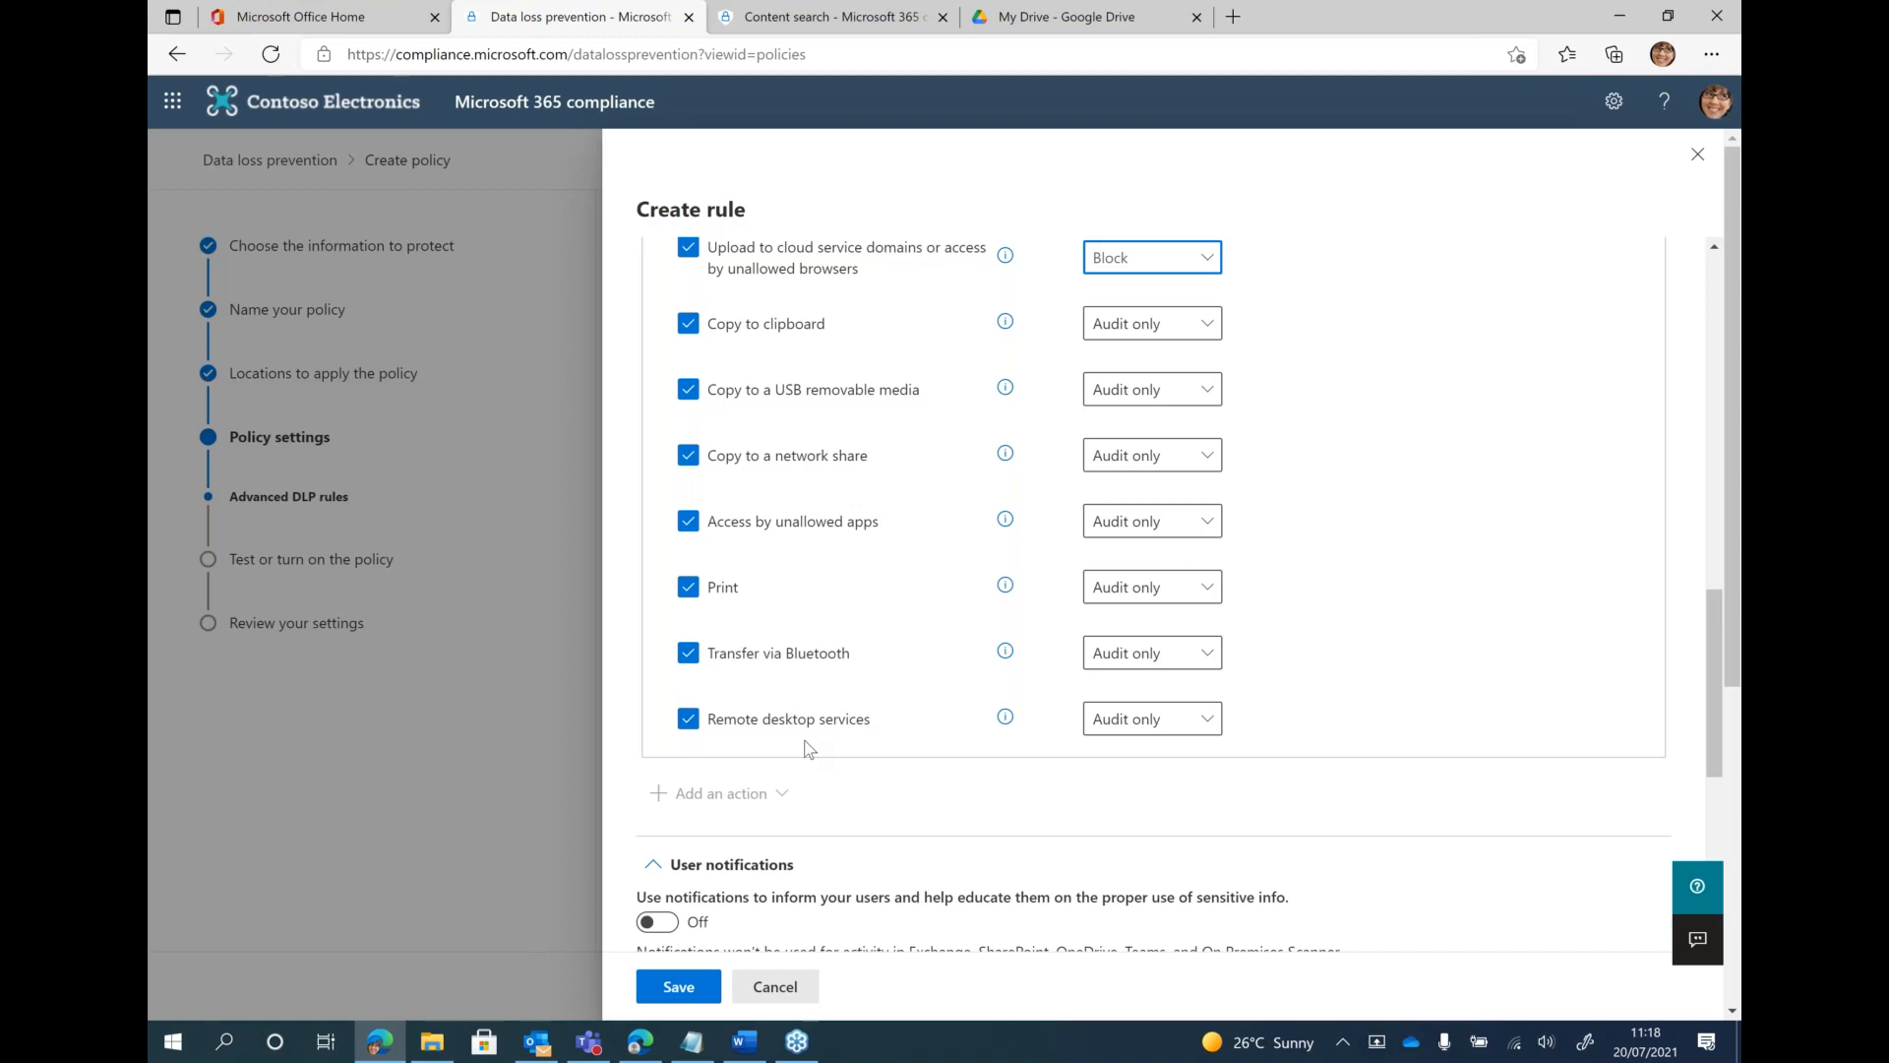
Set remote desktop services to Block, and set Bluetooth transfer and printing to Block with override
{"action": "left_click", "coordinate": [1115, 719]}
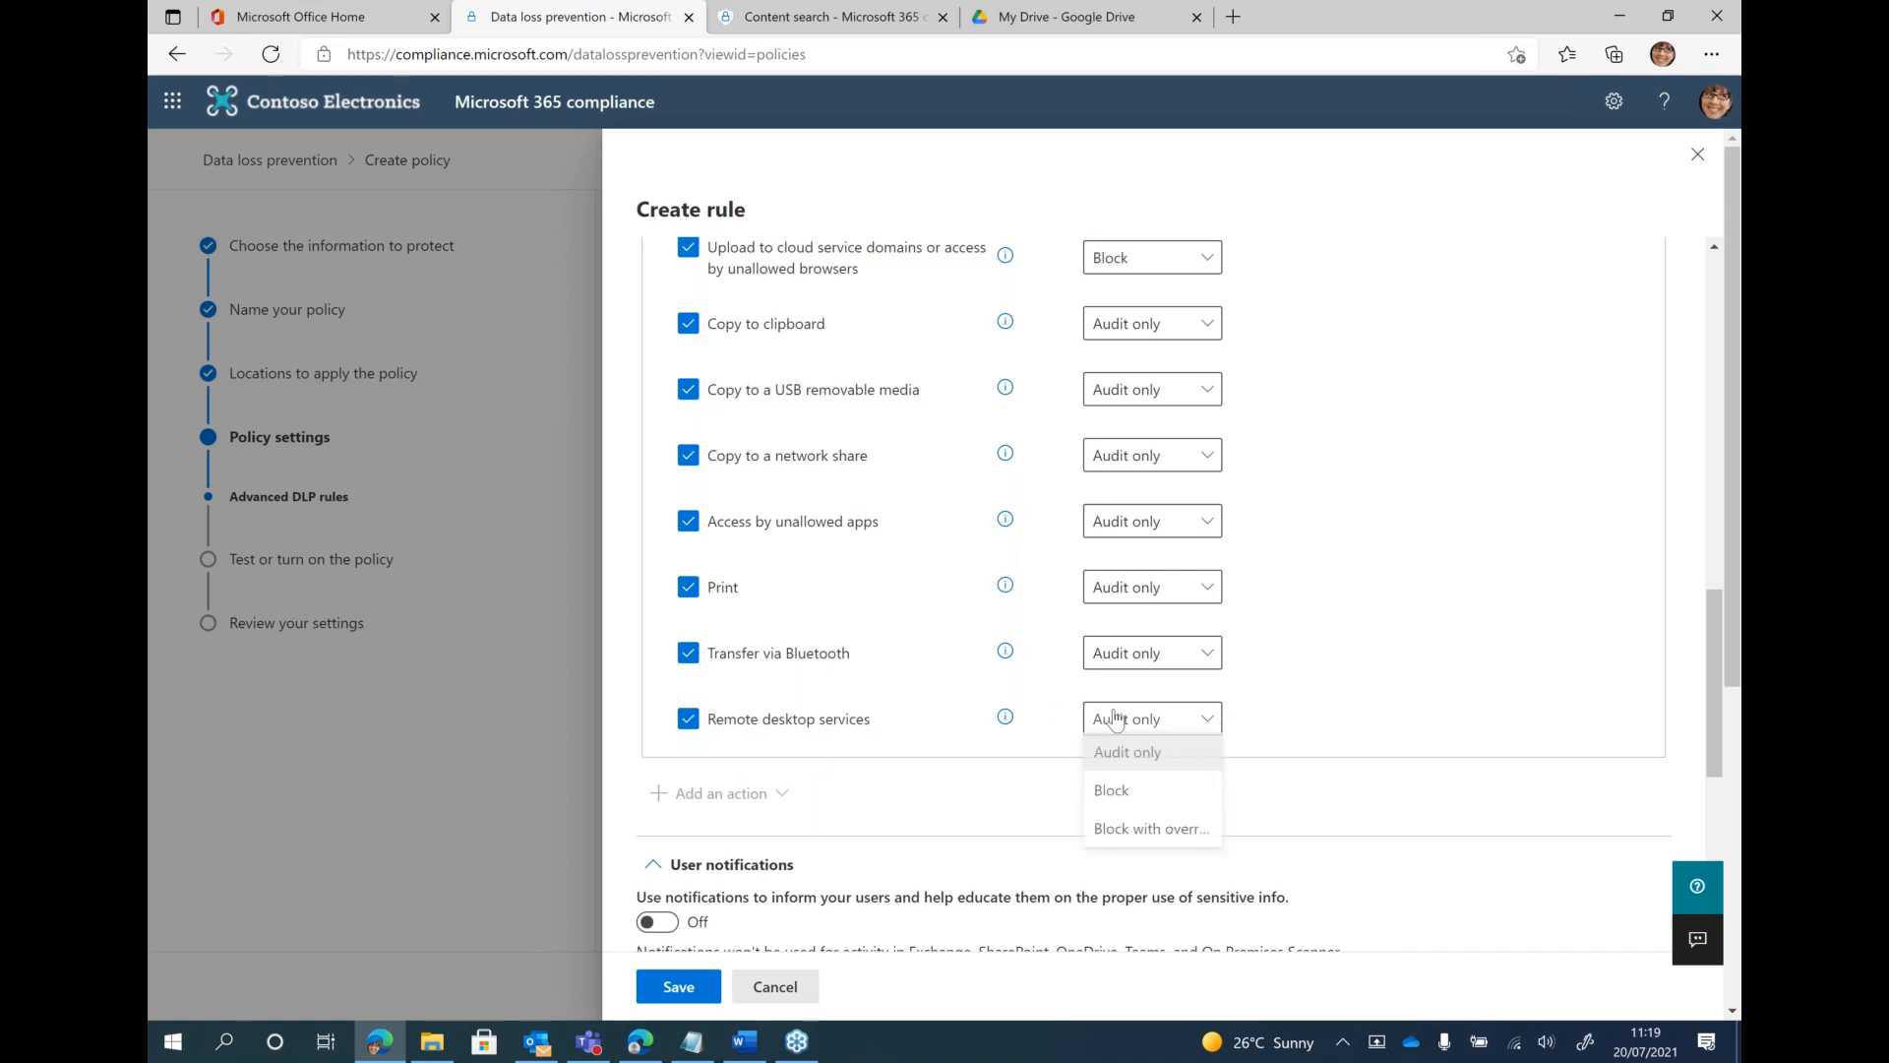
{"action": "left_click", "coordinate": [1149, 811]}
{"action": "left_click", "coordinate": [1136, 666]}
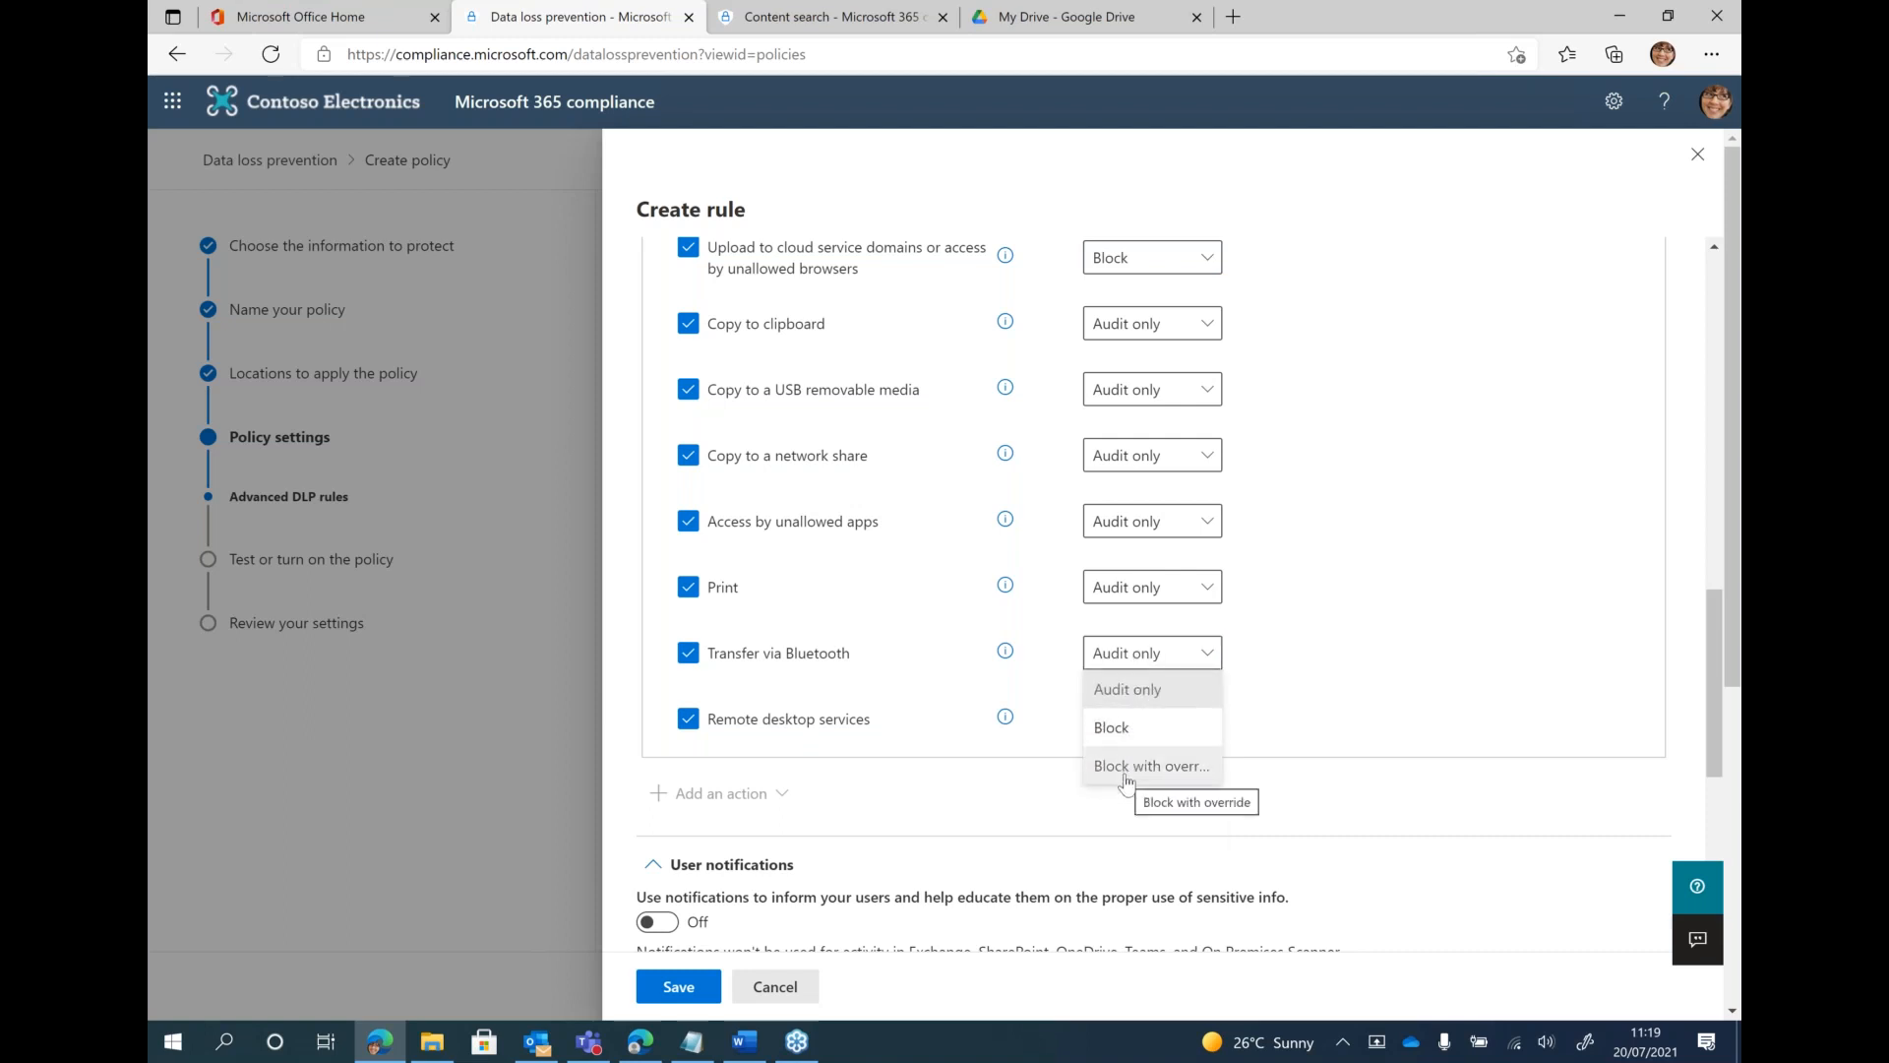
{"action": "left_click", "coordinate": [1132, 764]}
{"action": "left_click", "coordinate": [1141, 588]}
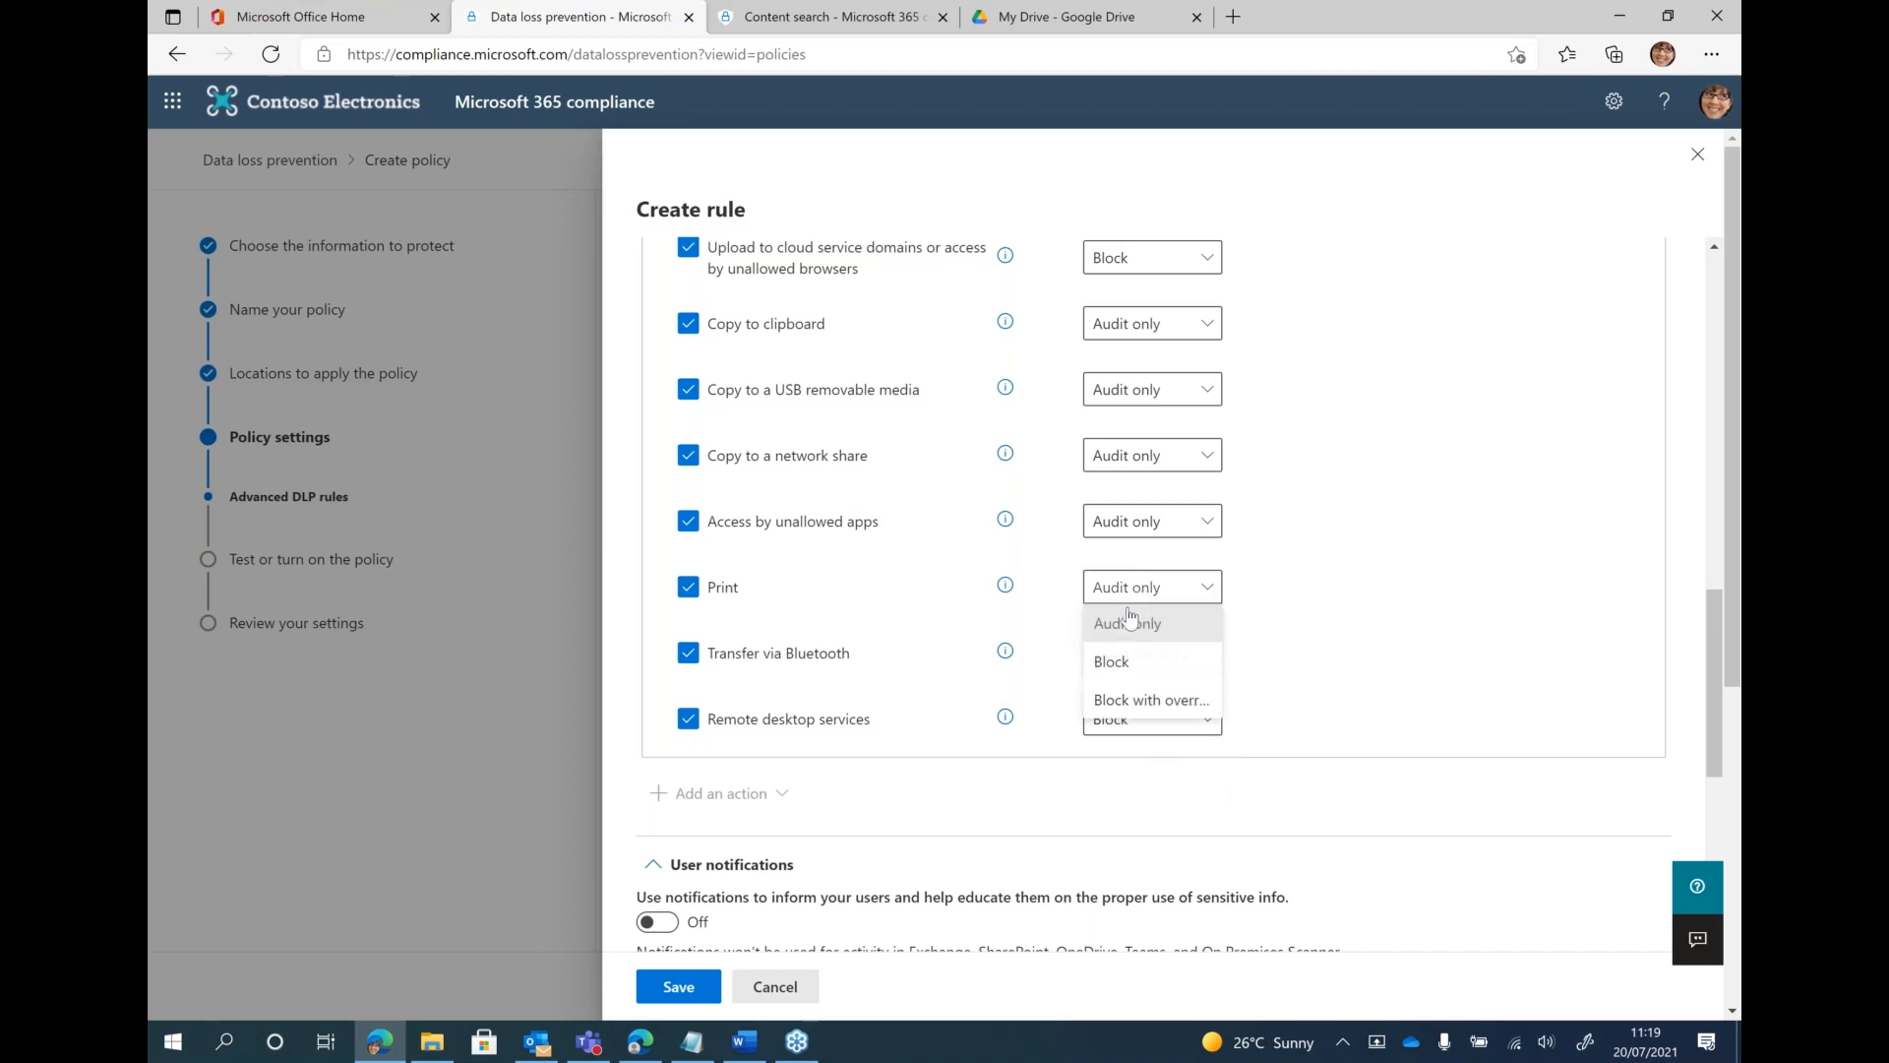
{"action": "left_click", "coordinate": [1146, 701]}
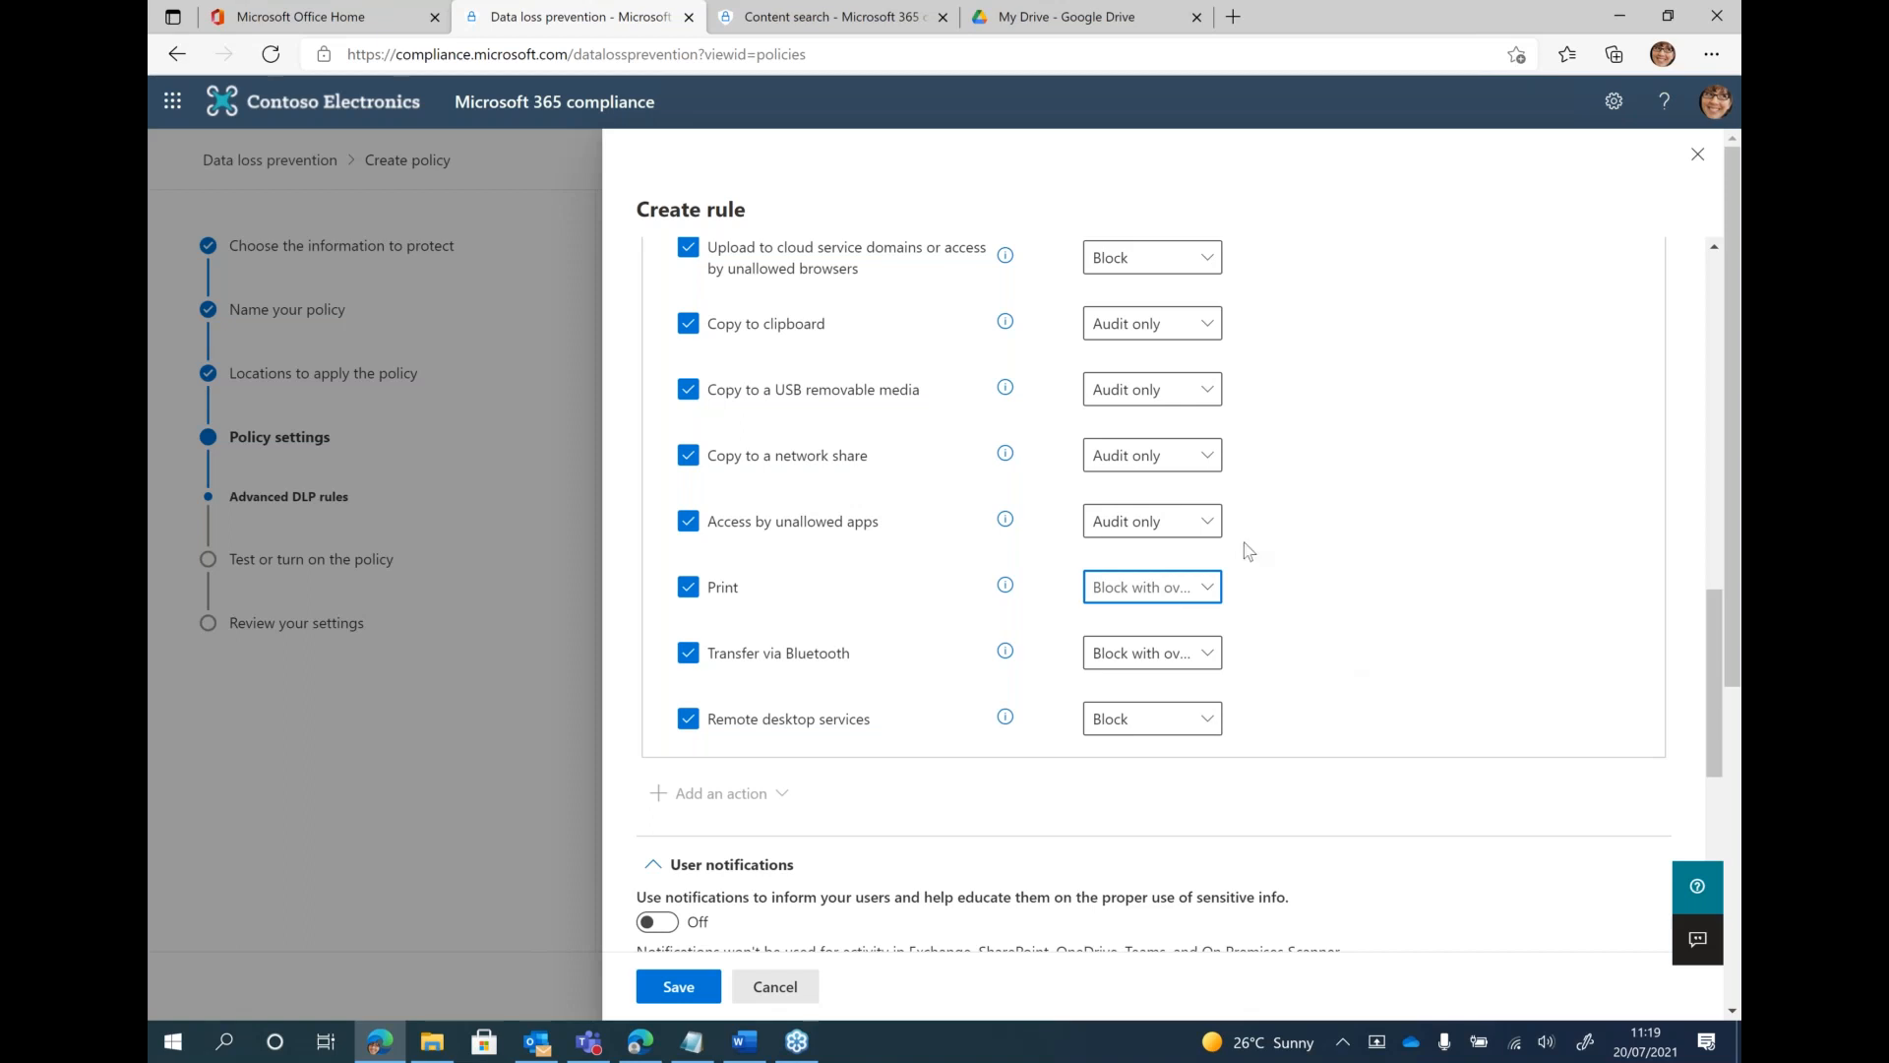
Set copying to USB removable media to Block and copying to a network share to Block with override
{"action": "left_click", "coordinate": [1126, 402]}
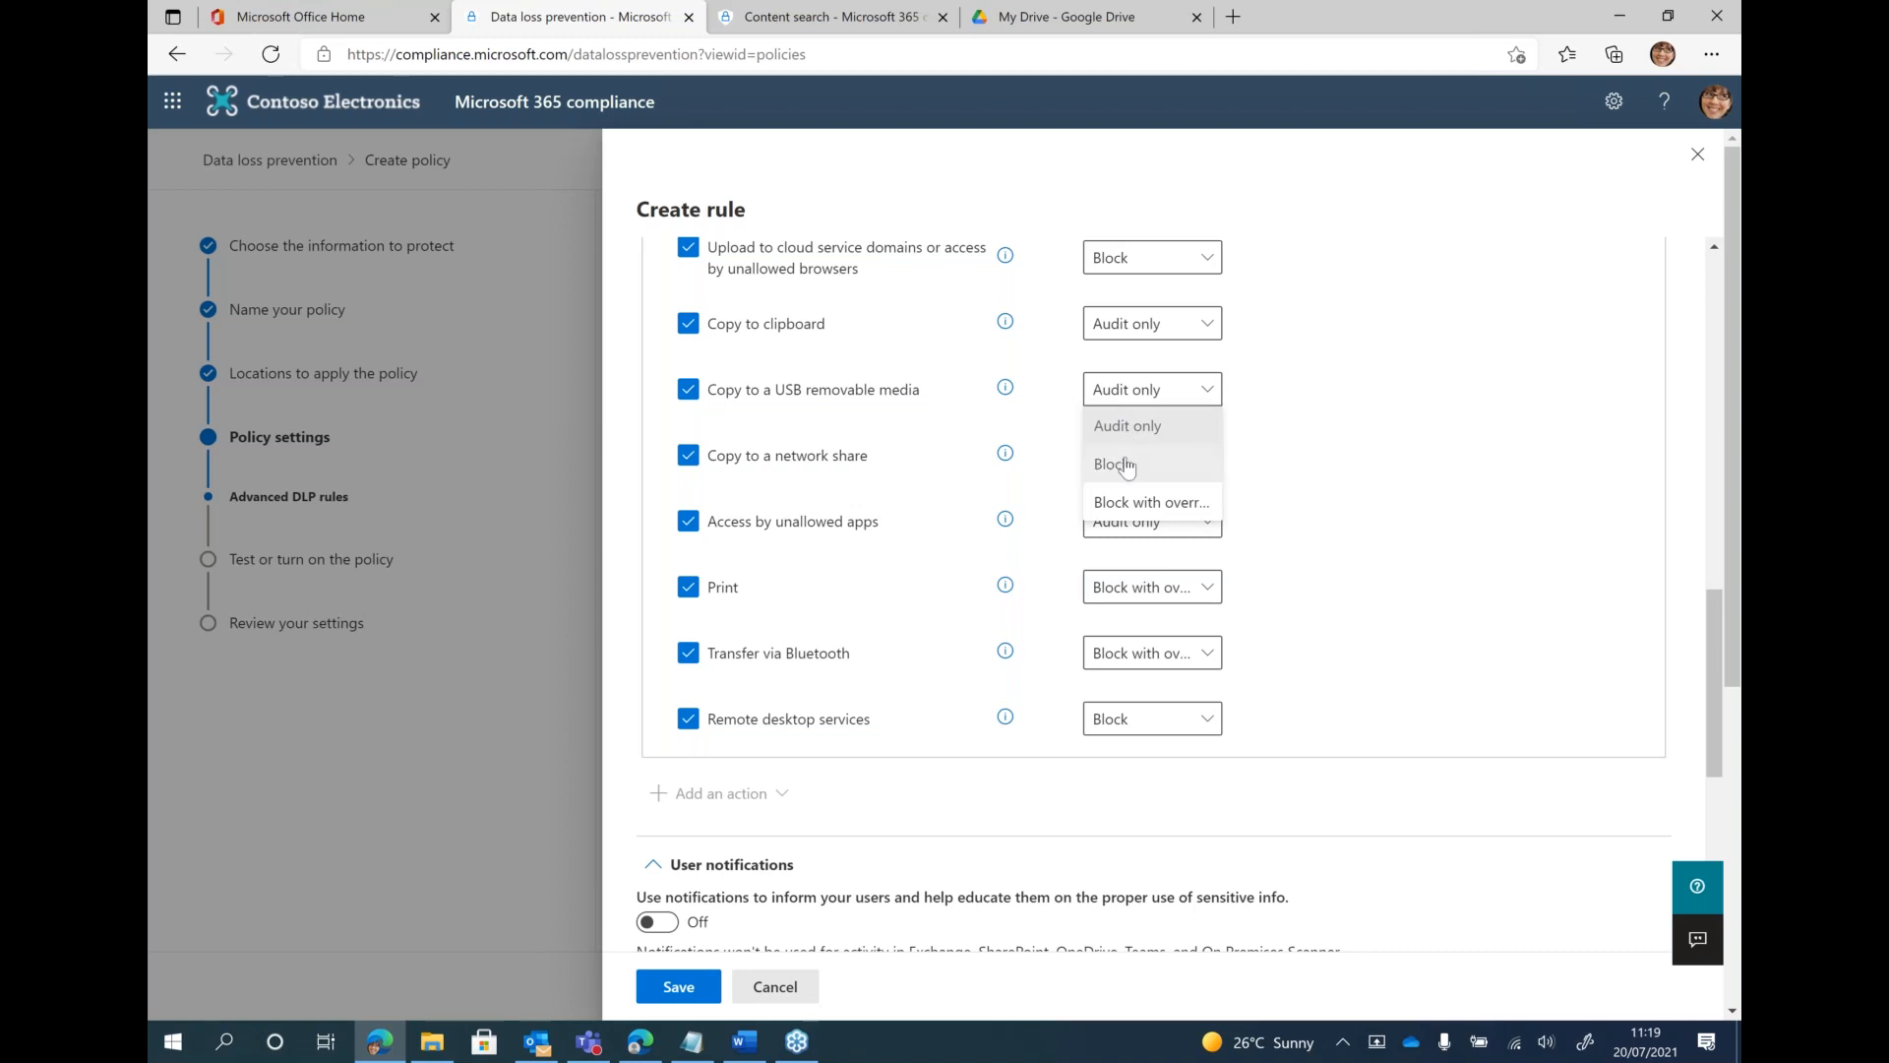
{"action": "left_click", "coordinate": [1127, 466]}
{"action": "left_click", "coordinate": [1132, 456]}
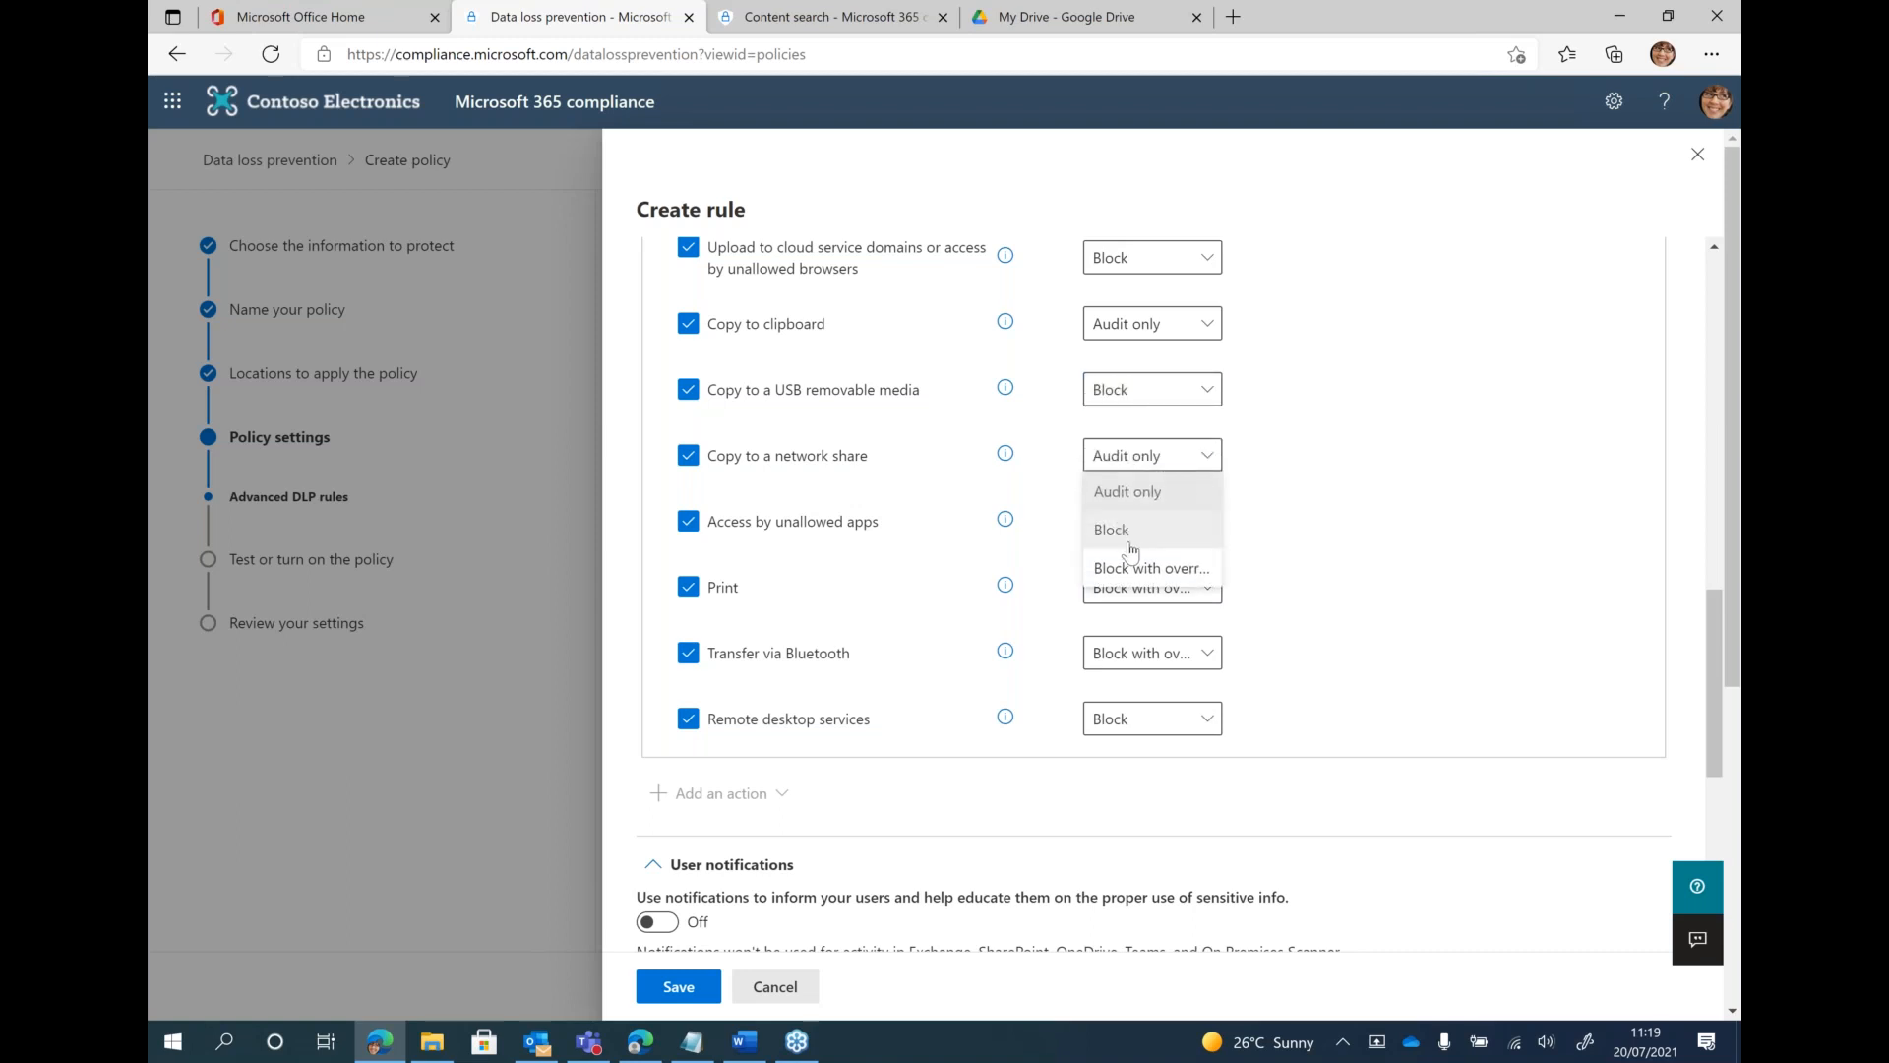
{"action": "left_click", "coordinate": [1138, 571]}
Discard the new rule and cancel the policy creation to return to the data loss prevention policies list
{"action": "scroll", "coordinate": [1328, 610], "scroll_direction": "down", "scroll_amount": 5}
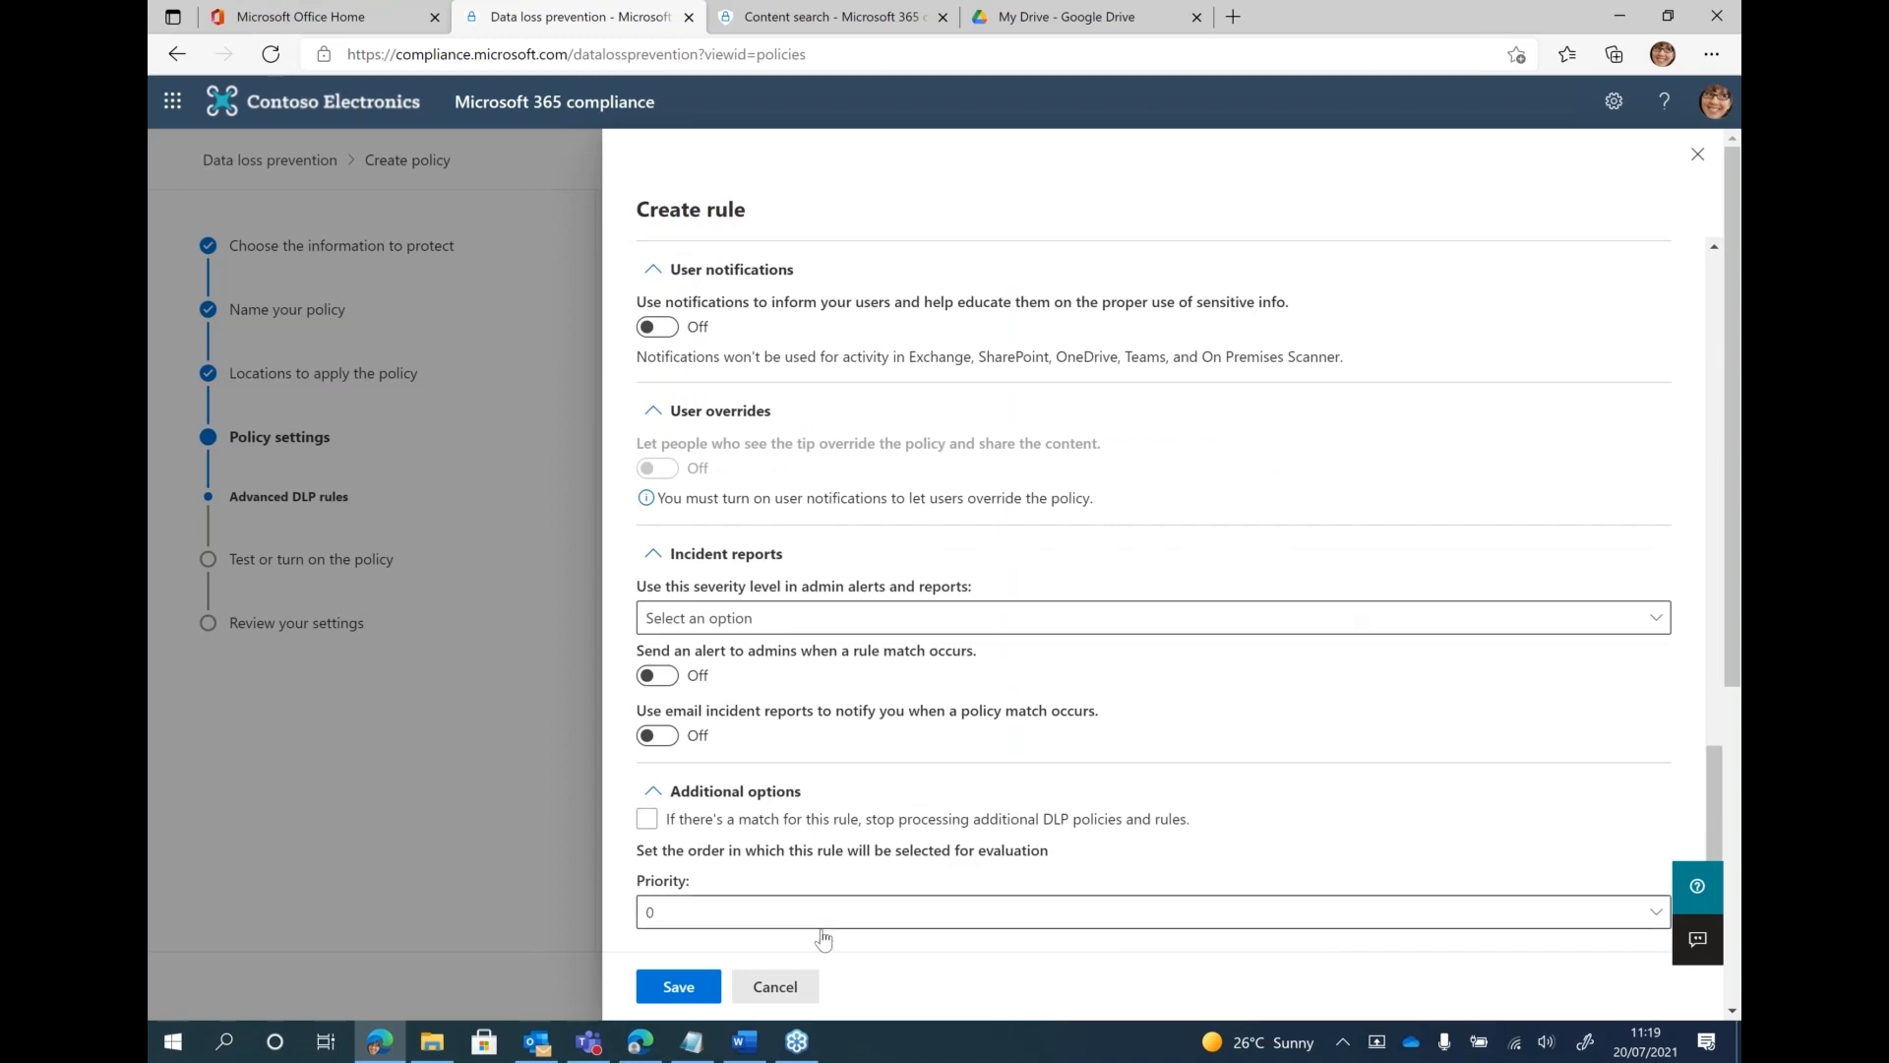
{"action": "left_click", "coordinate": [792, 986]}
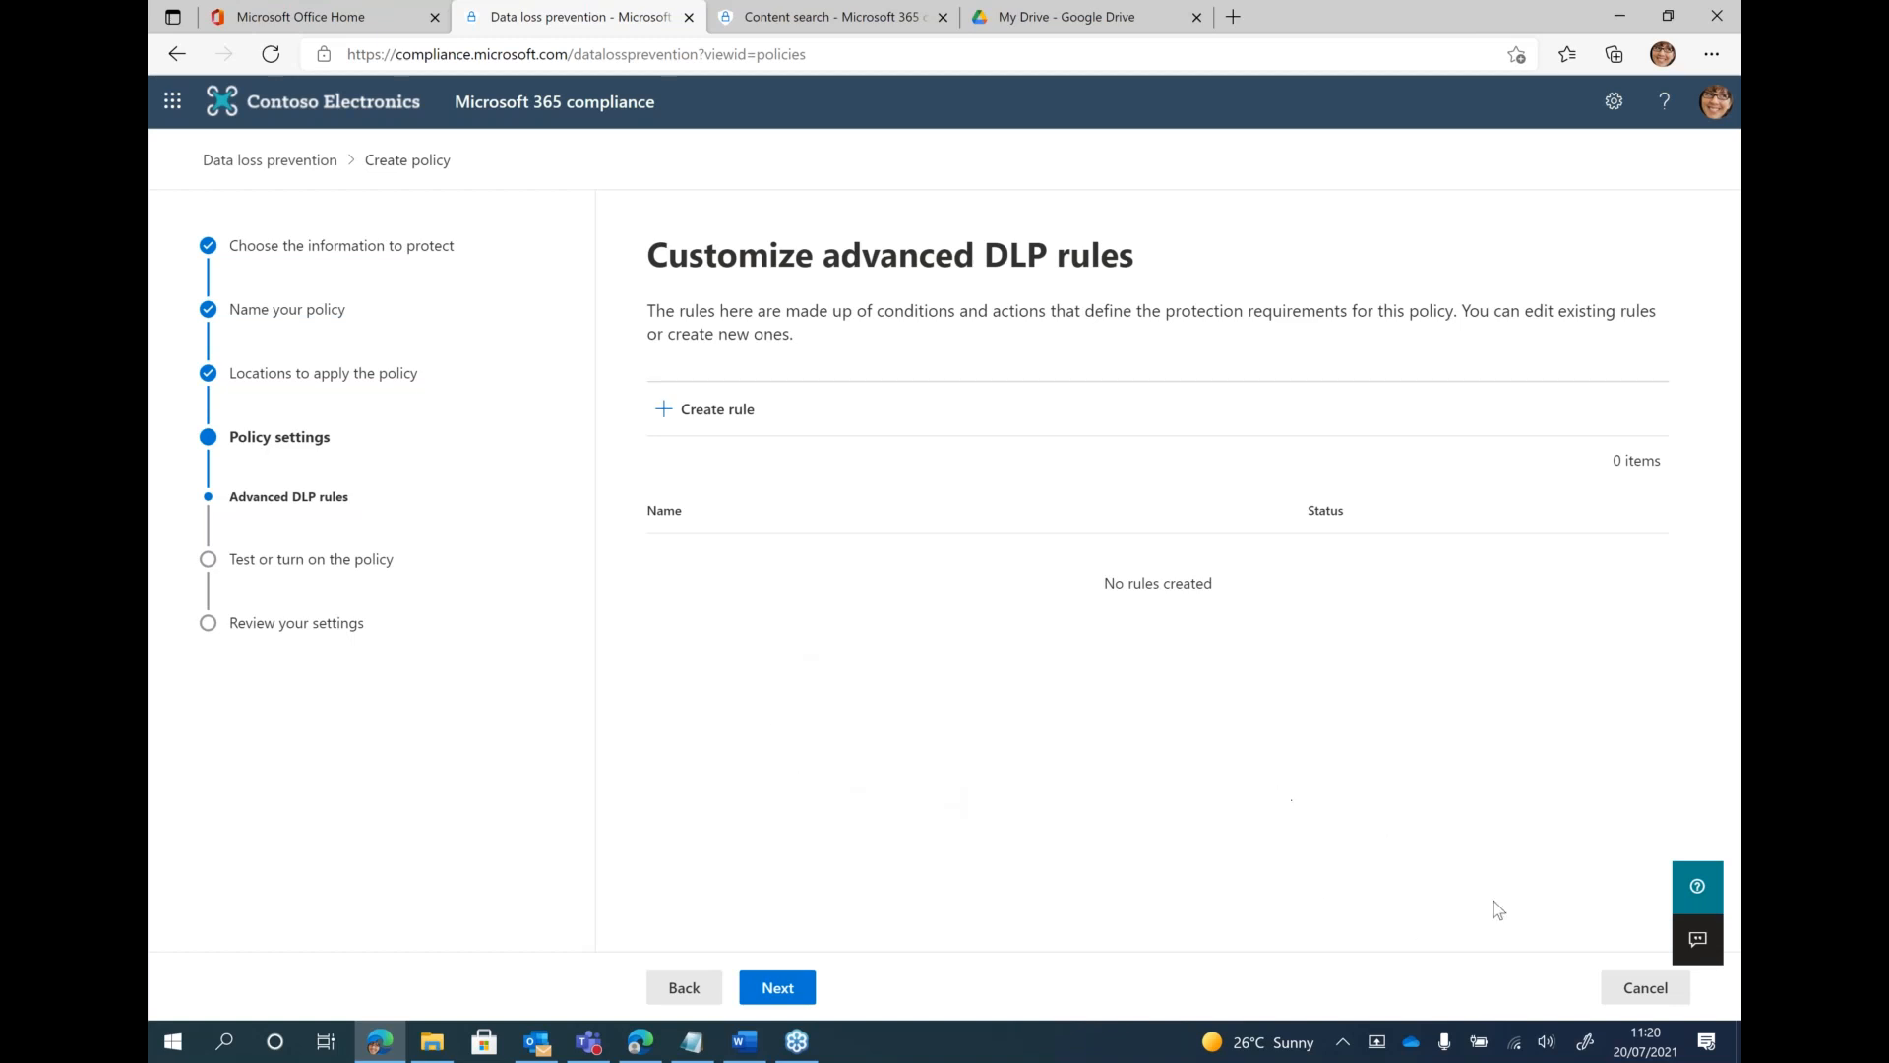
{"action": "left_click", "coordinate": [1641, 992]}
{"action": "left_click", "coordinate": [826, 604]}
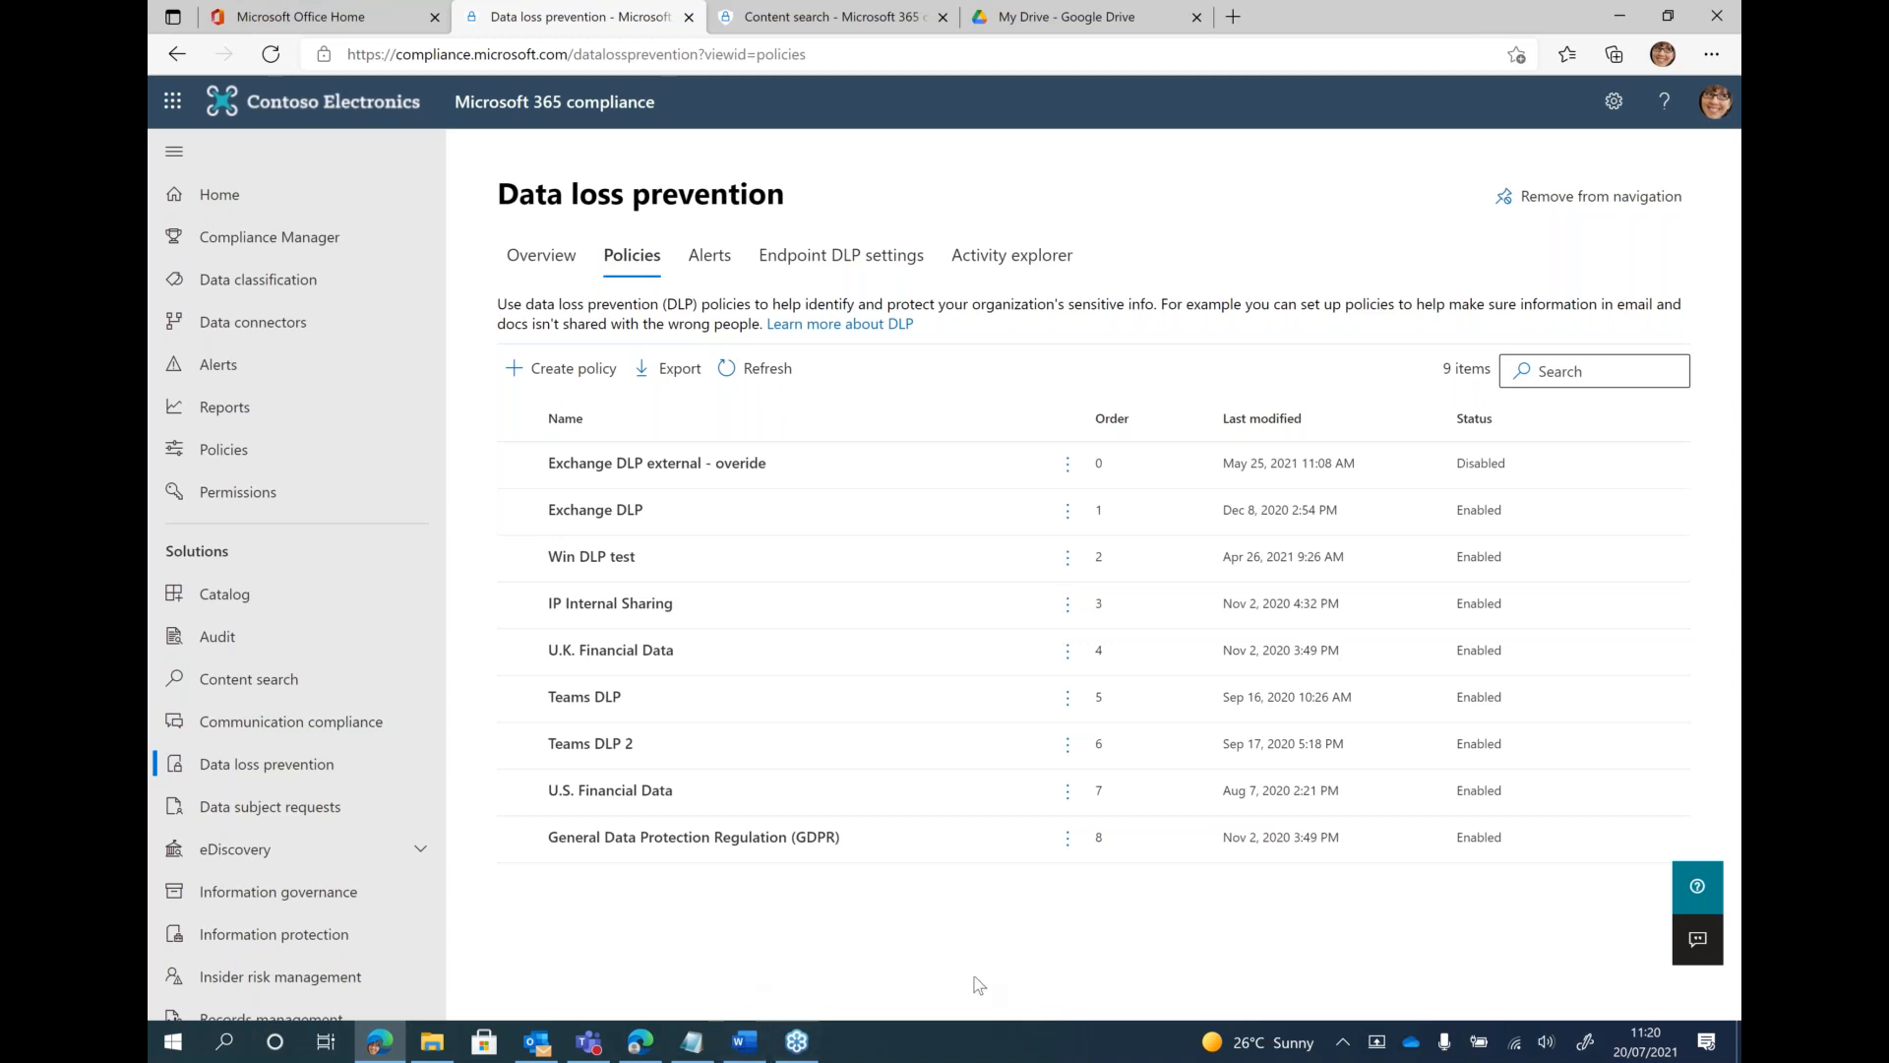
Switch to the Contoso Employee Numbers document in Word and highlight the first employee number in its list
{"action": "left_click", "coordinate": [750, 1041]}
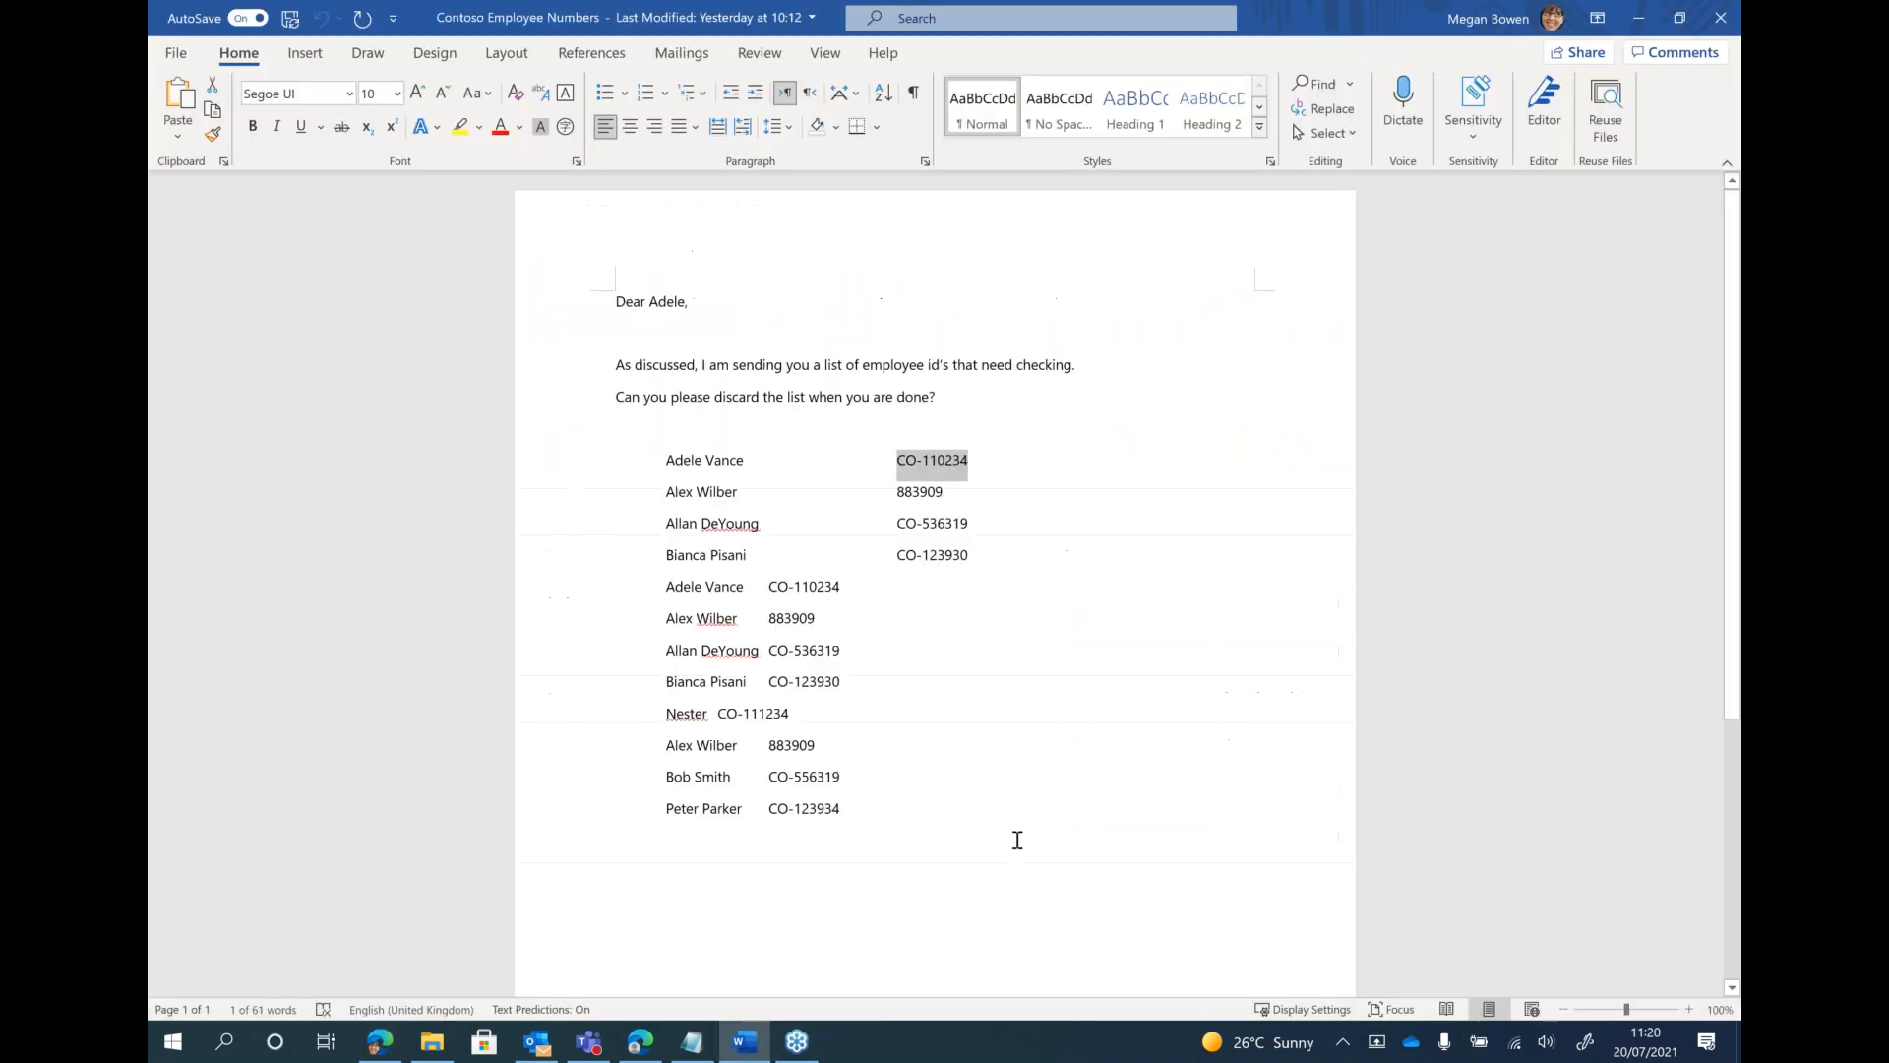
{"action": "left_click", "coordinate": [1017, 839]}
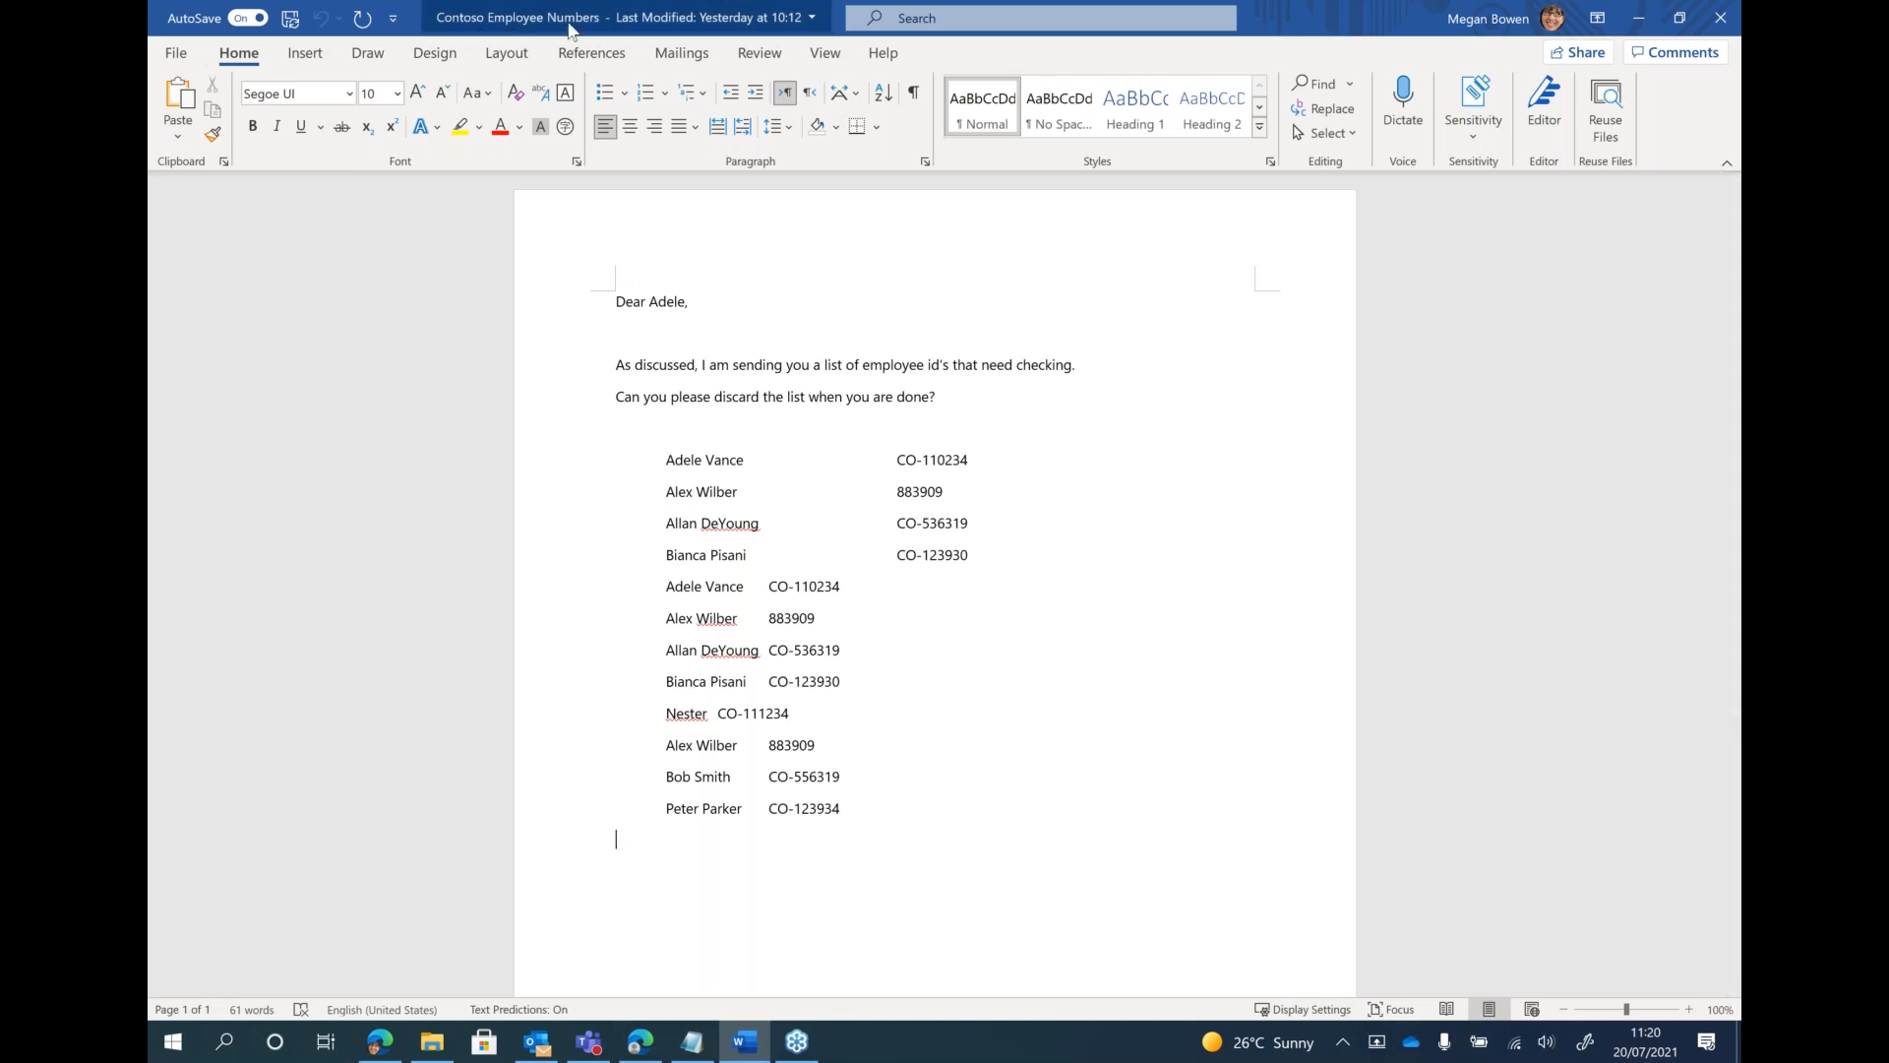
{"action": "left_click_drag", "start_coordinate": [895, 458], "coordinate": [1005, 466]}
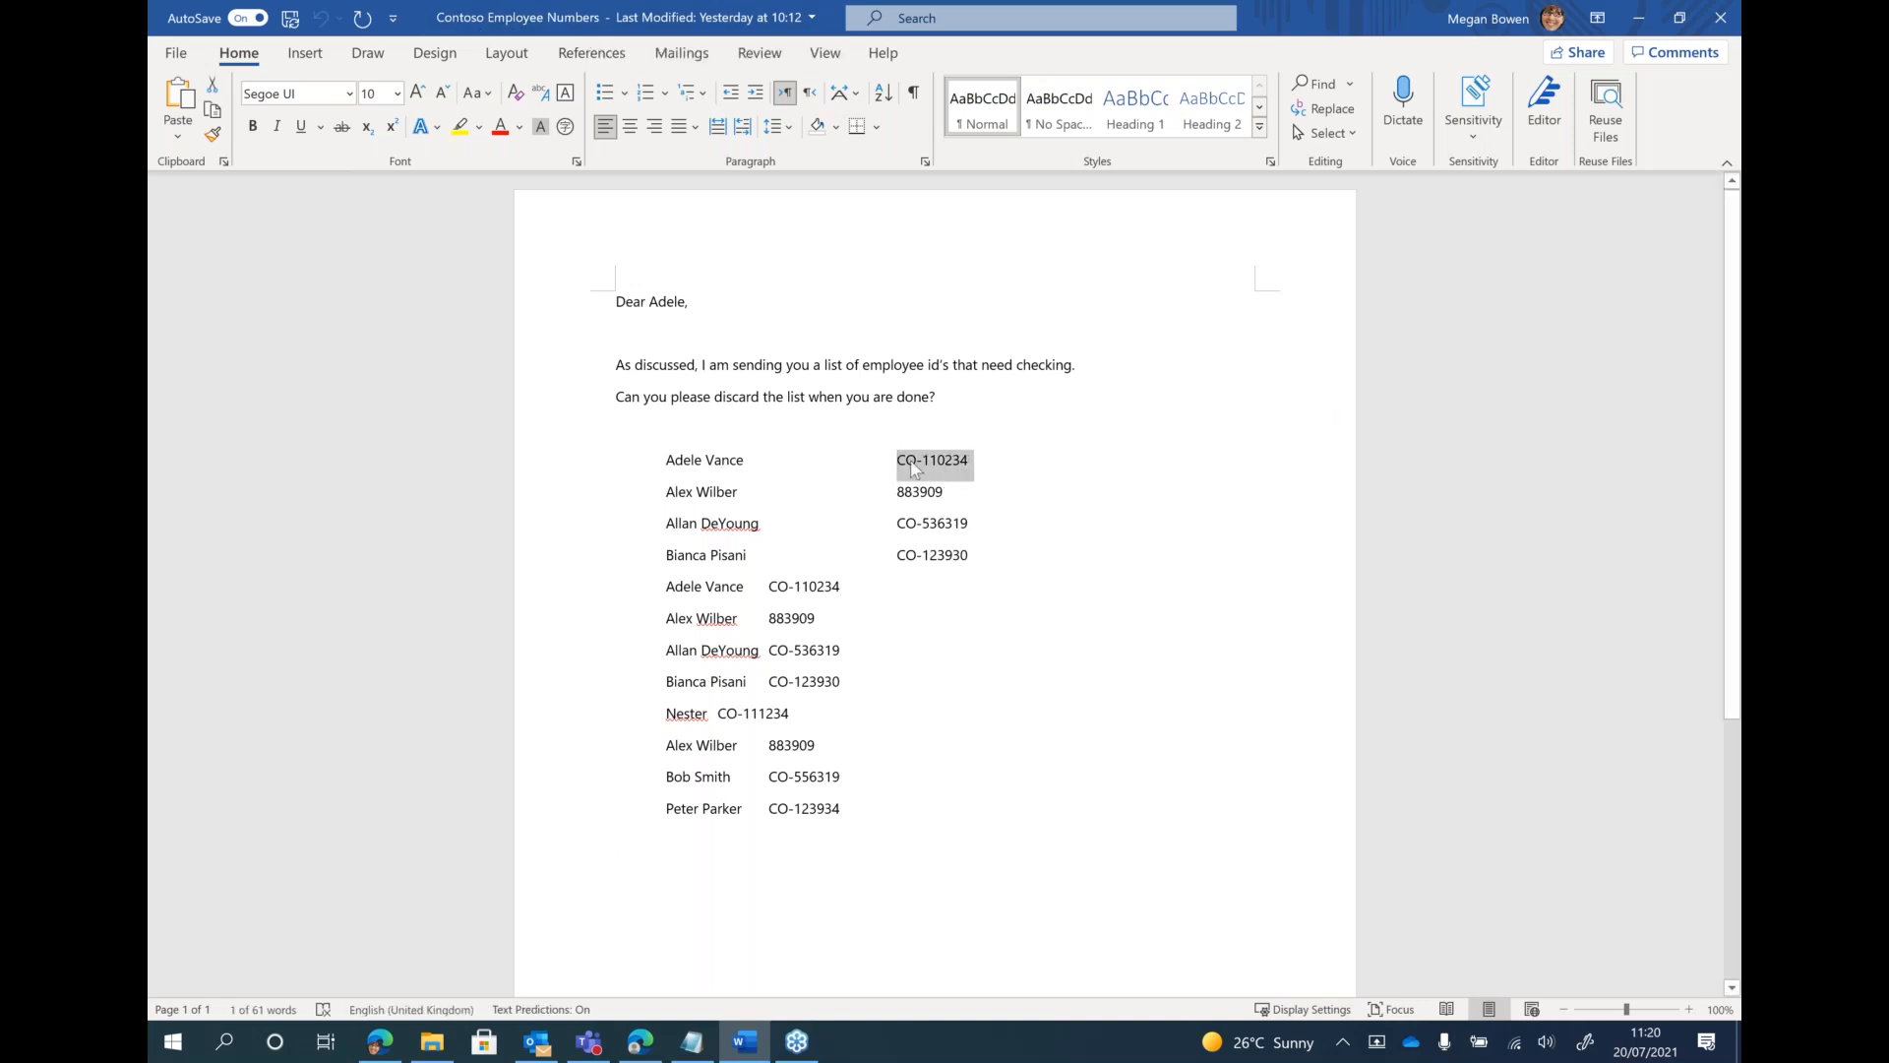
{"action": "left_click", "coordinate": [919, 620]}
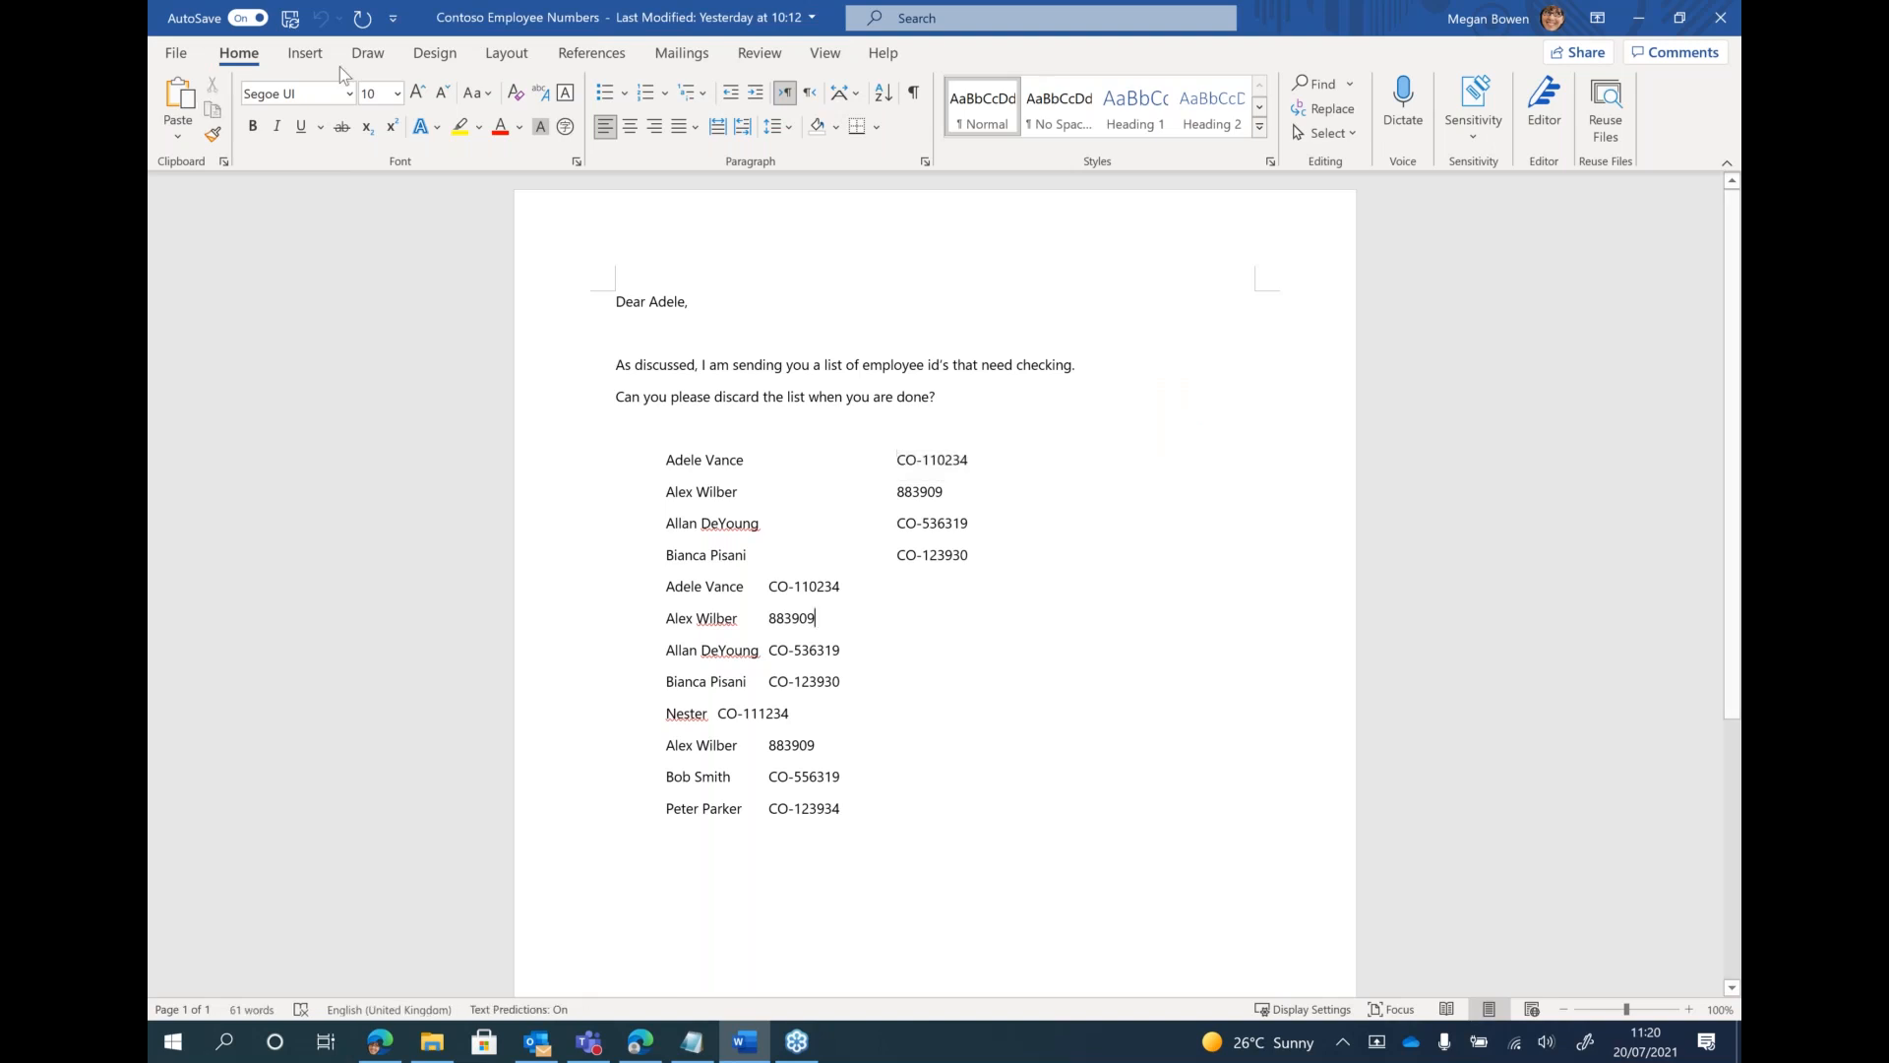
Try to print the Contoso Employee Numbers document with Microsoft Print to PDF
{"action": "left_click", "coordinate": [177, 54]}
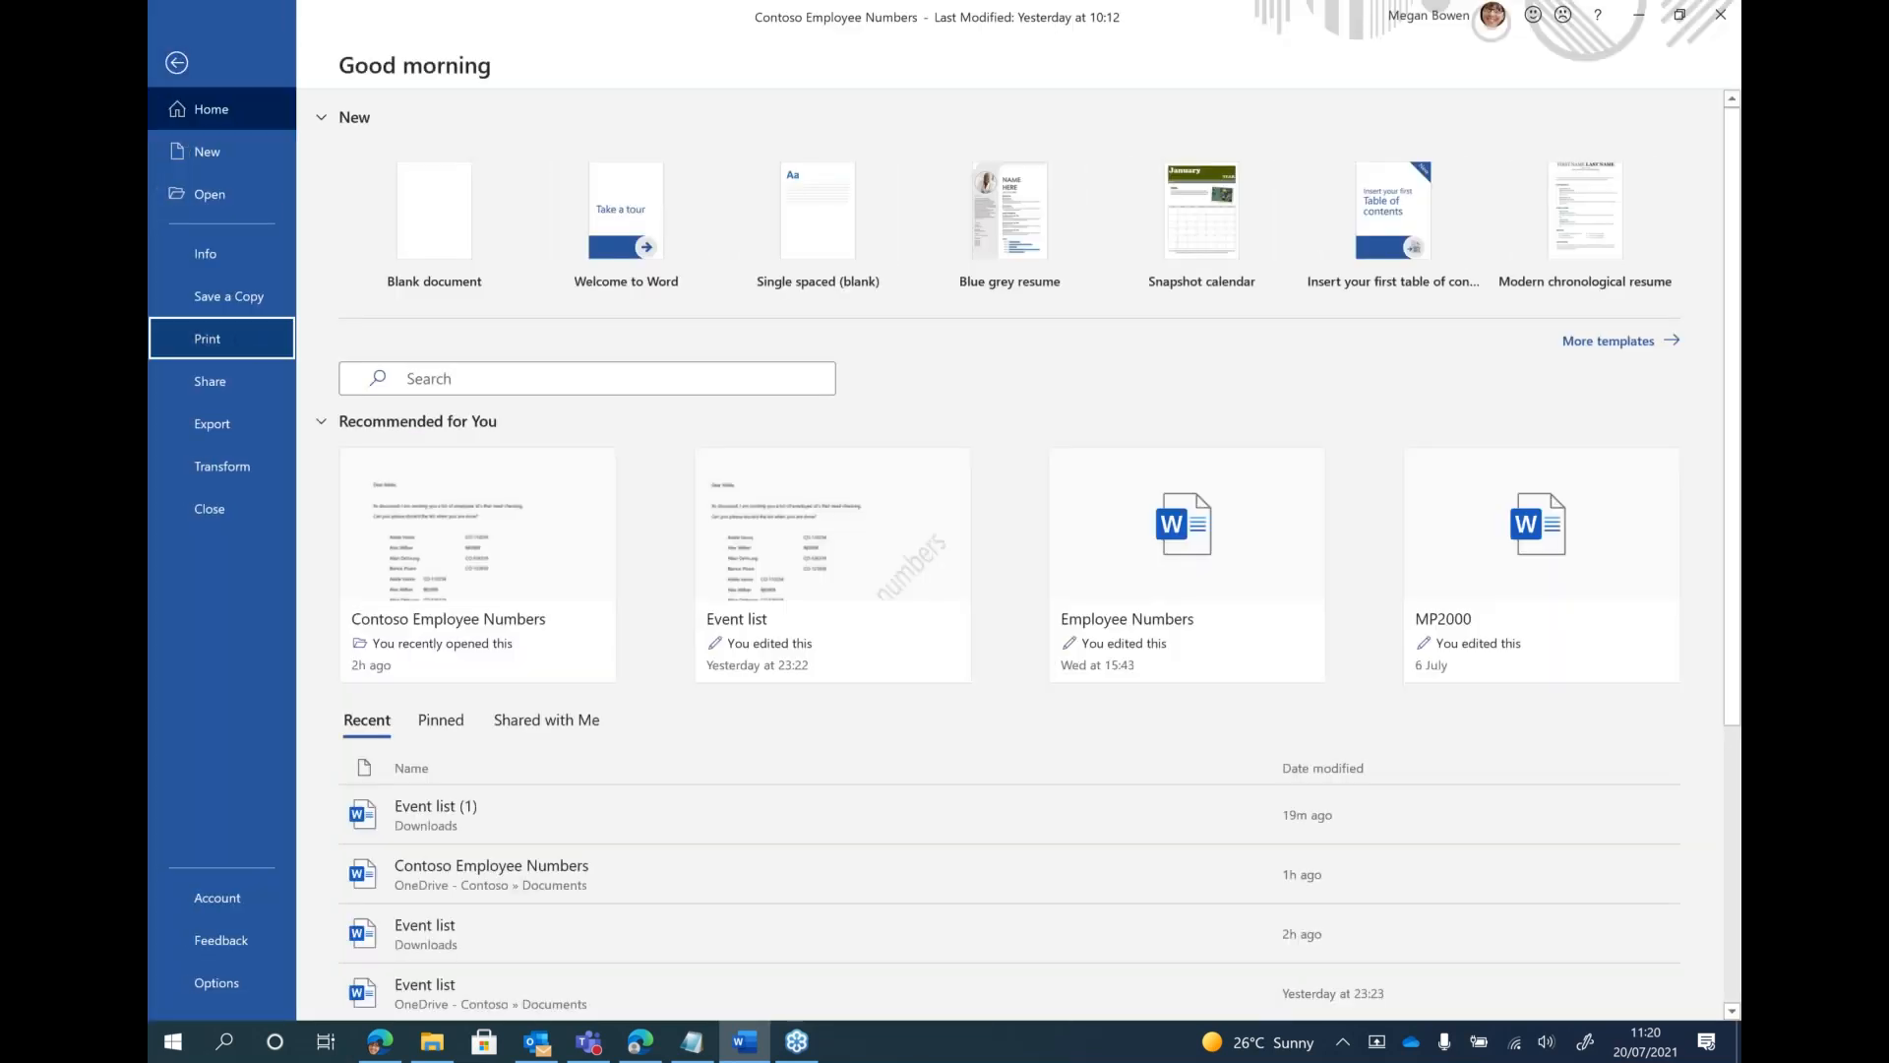
{"action": "left_click", "coordinate": [212, 338]}
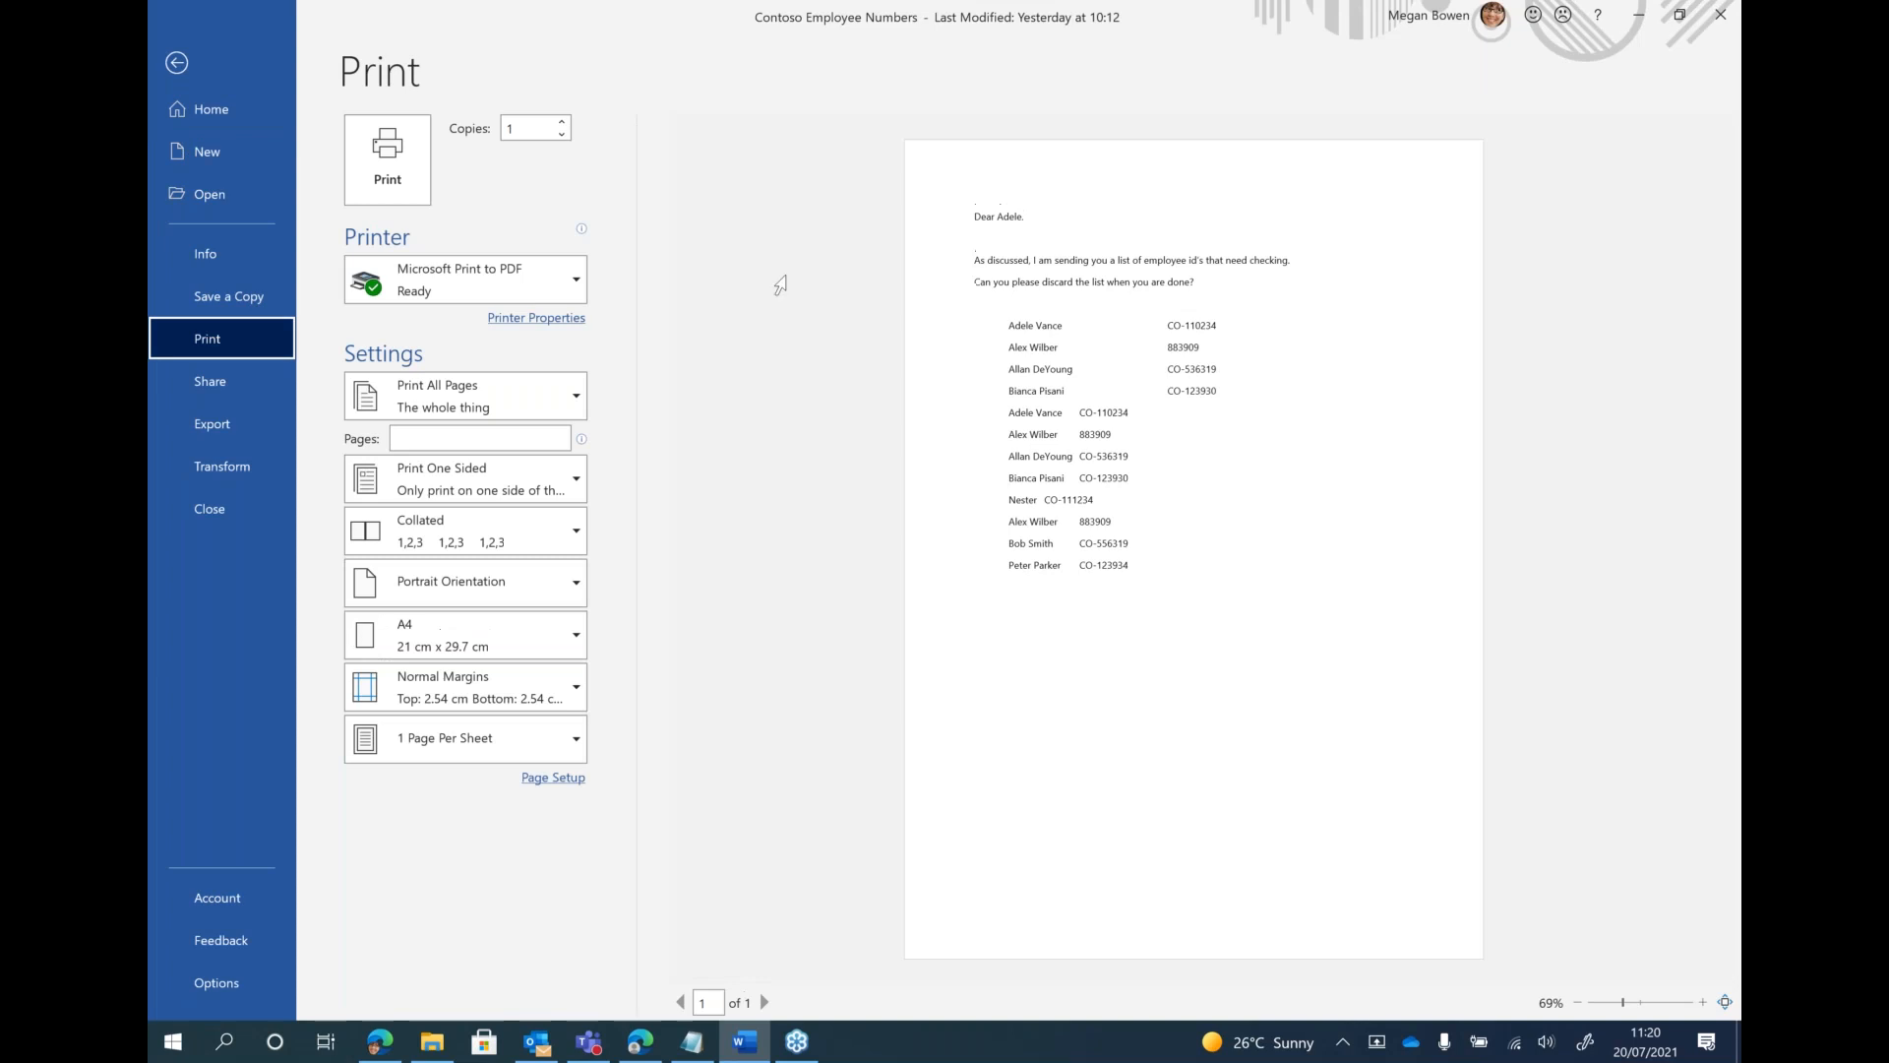
{"action": "left_click", "coordinate": [370, 157]}
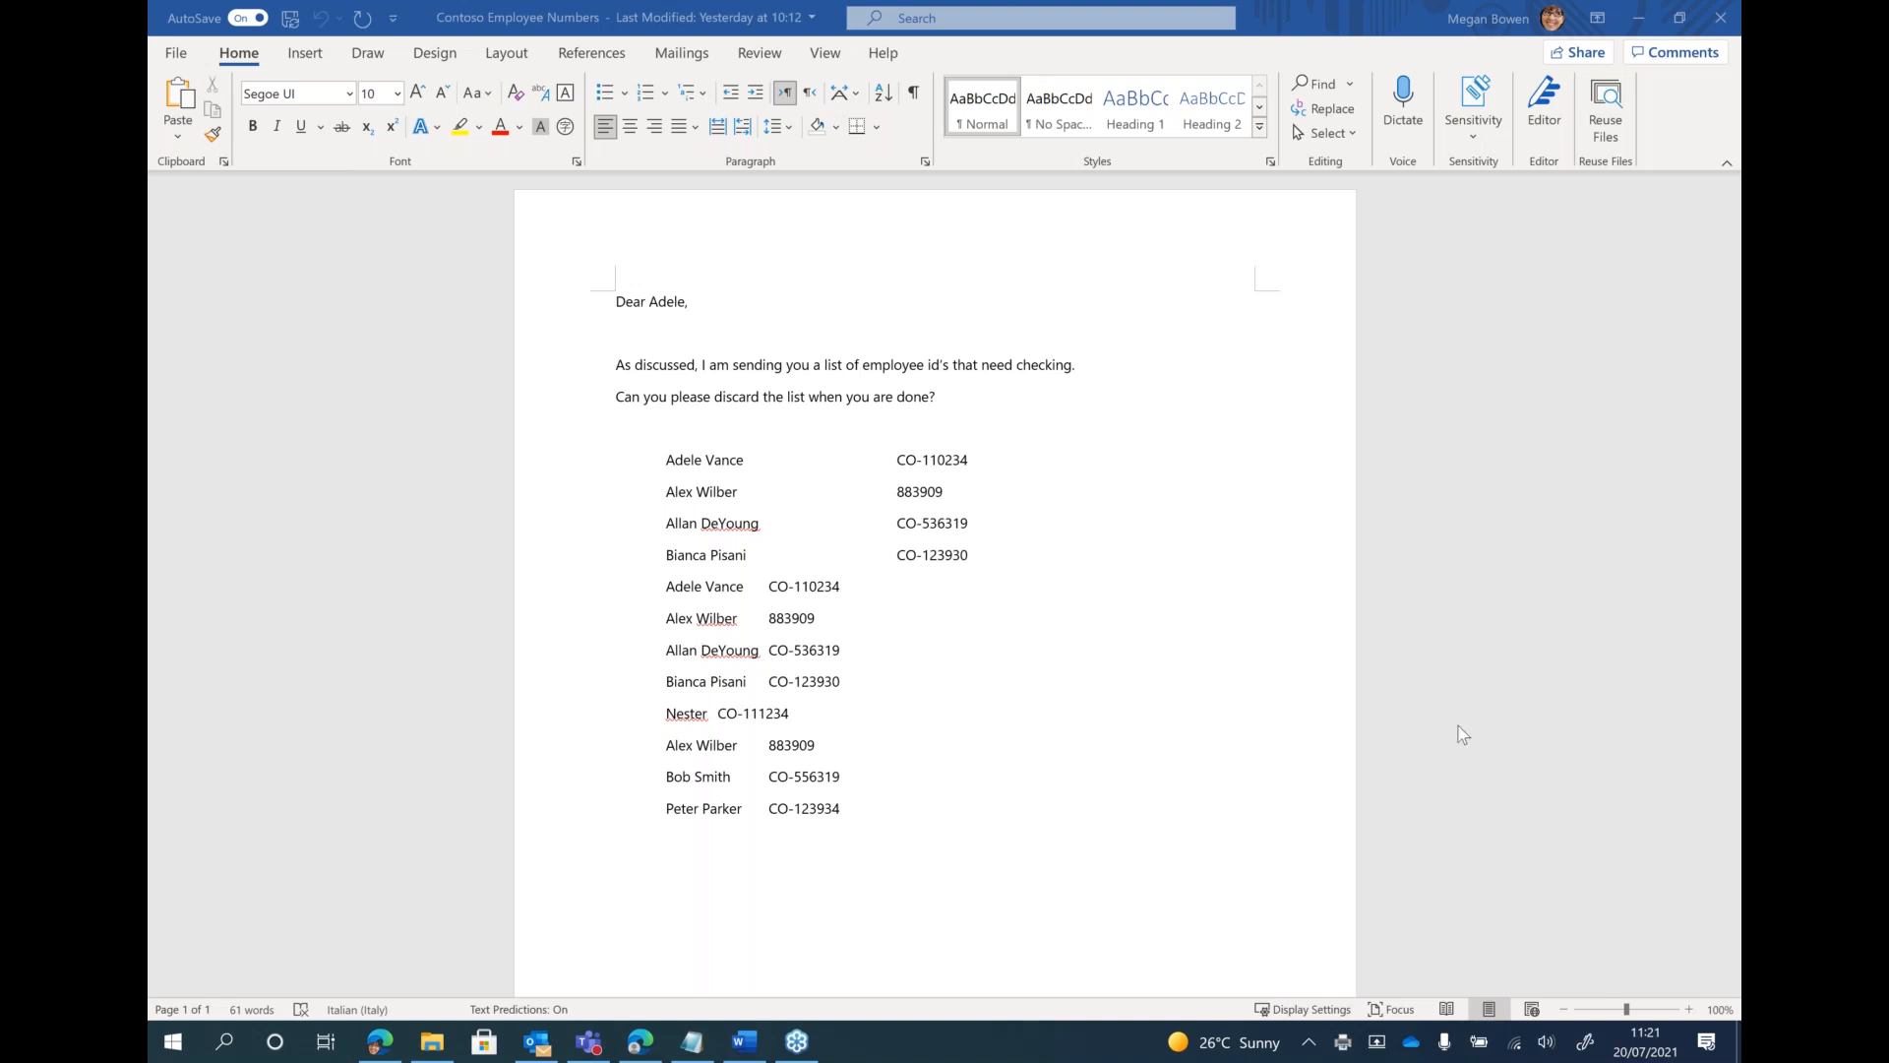
Print the document to PDF again and save the output in the Documents folder as "employee"
{"action": "left_click", "coordinate": [177, 53]}
{"action": "left_click", "coordinate": [232, 322]}
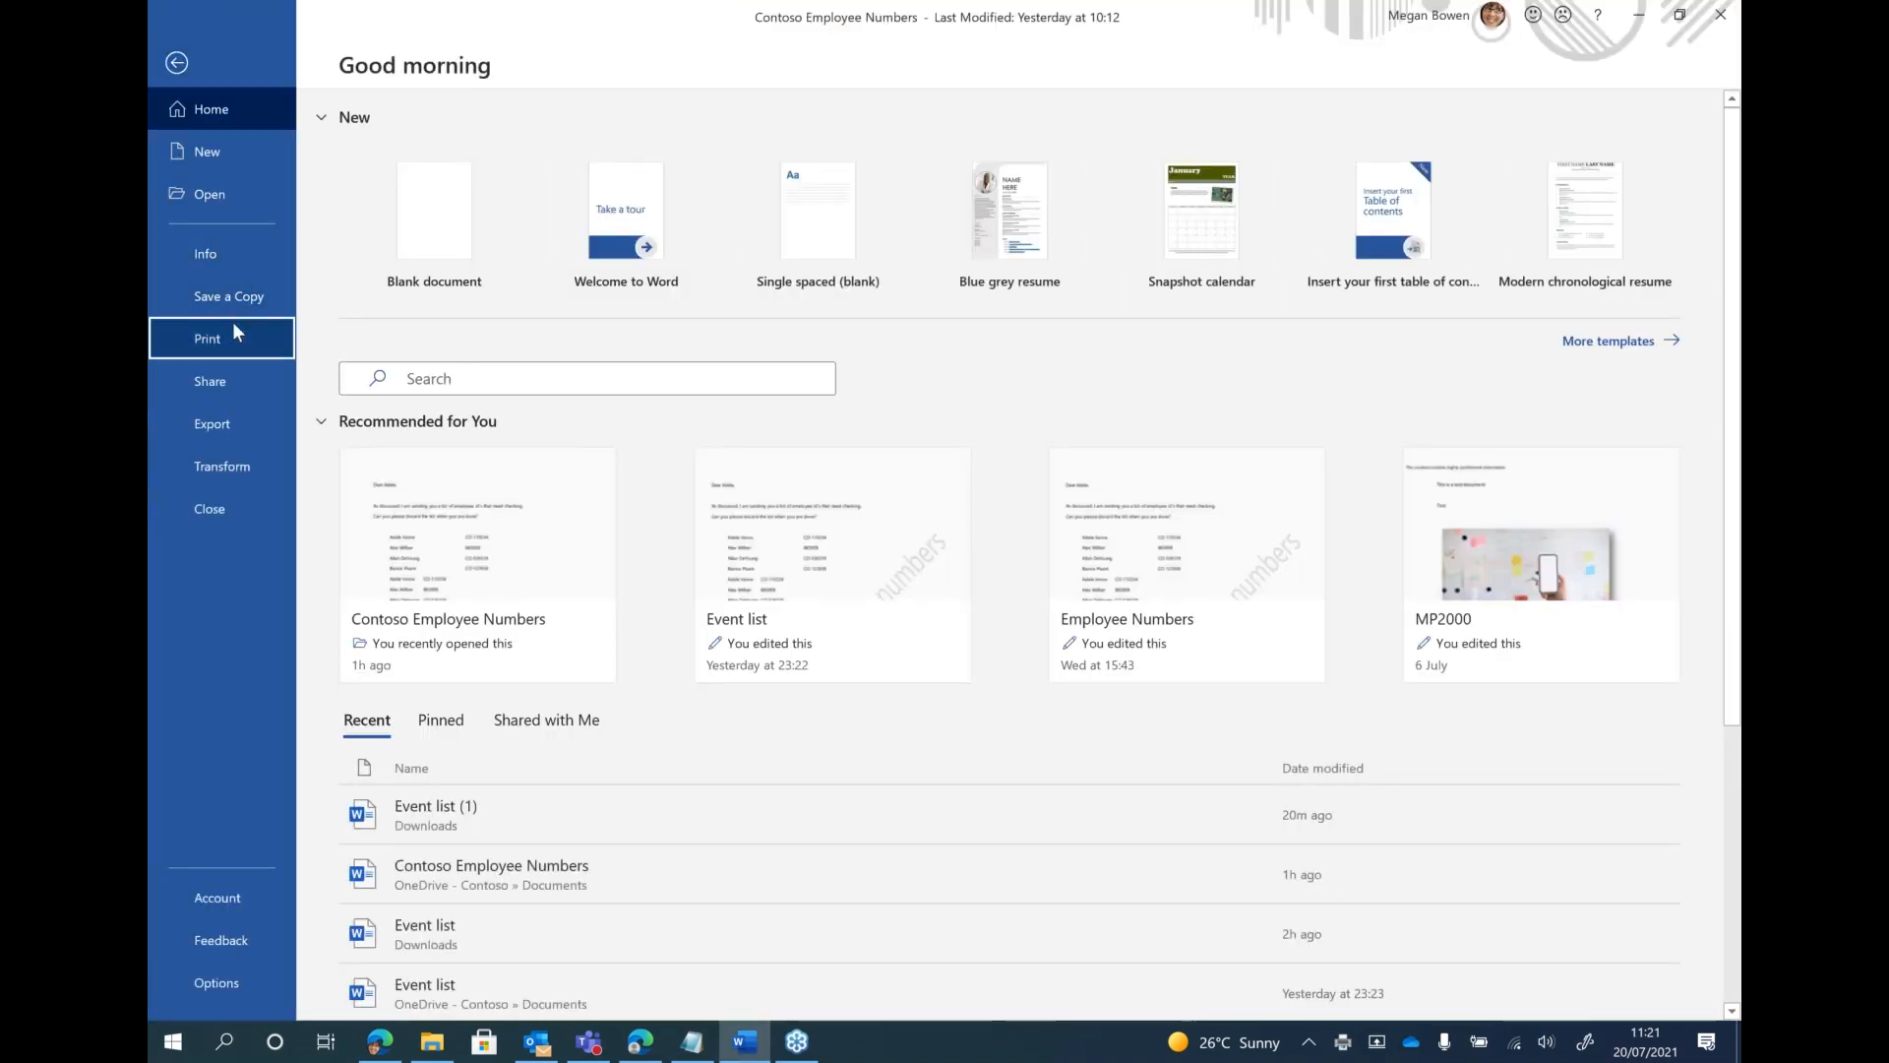
{"action": "left_click", "coordinate": [388, 162]}
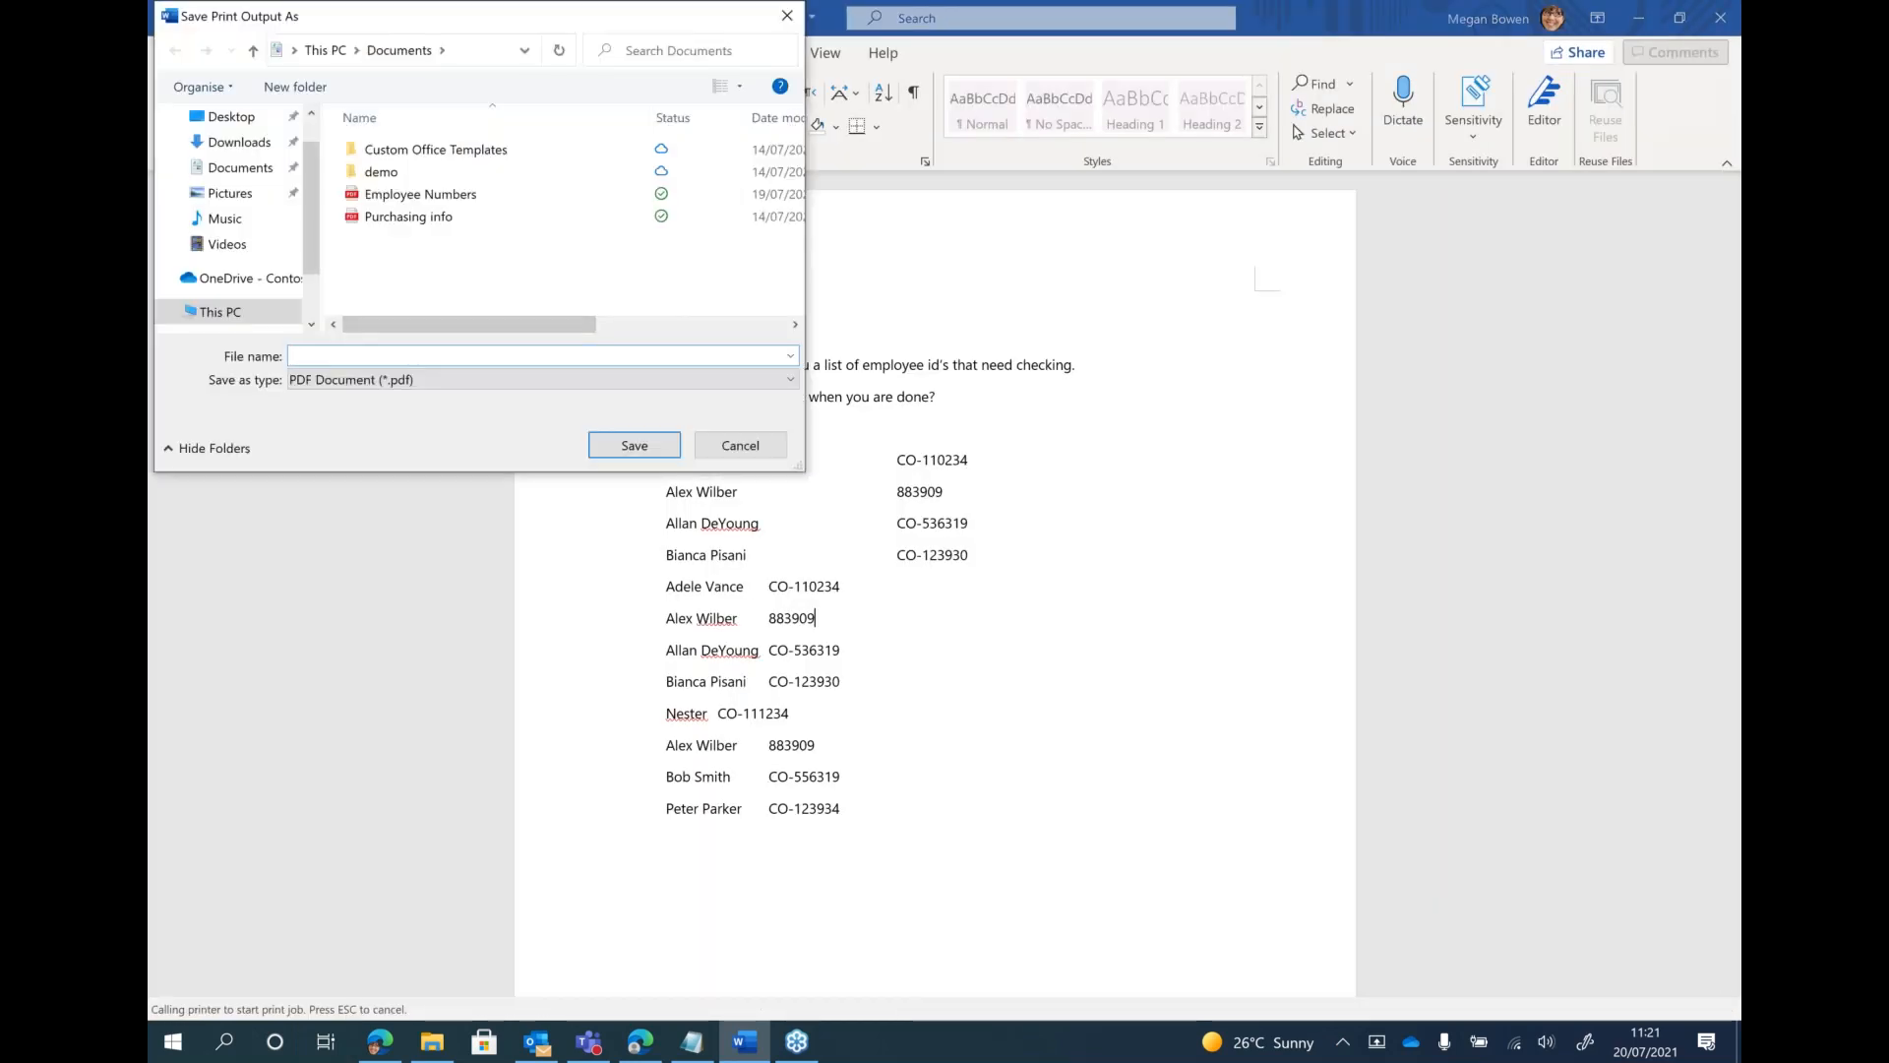
{"action": "type", "text": "employee"}
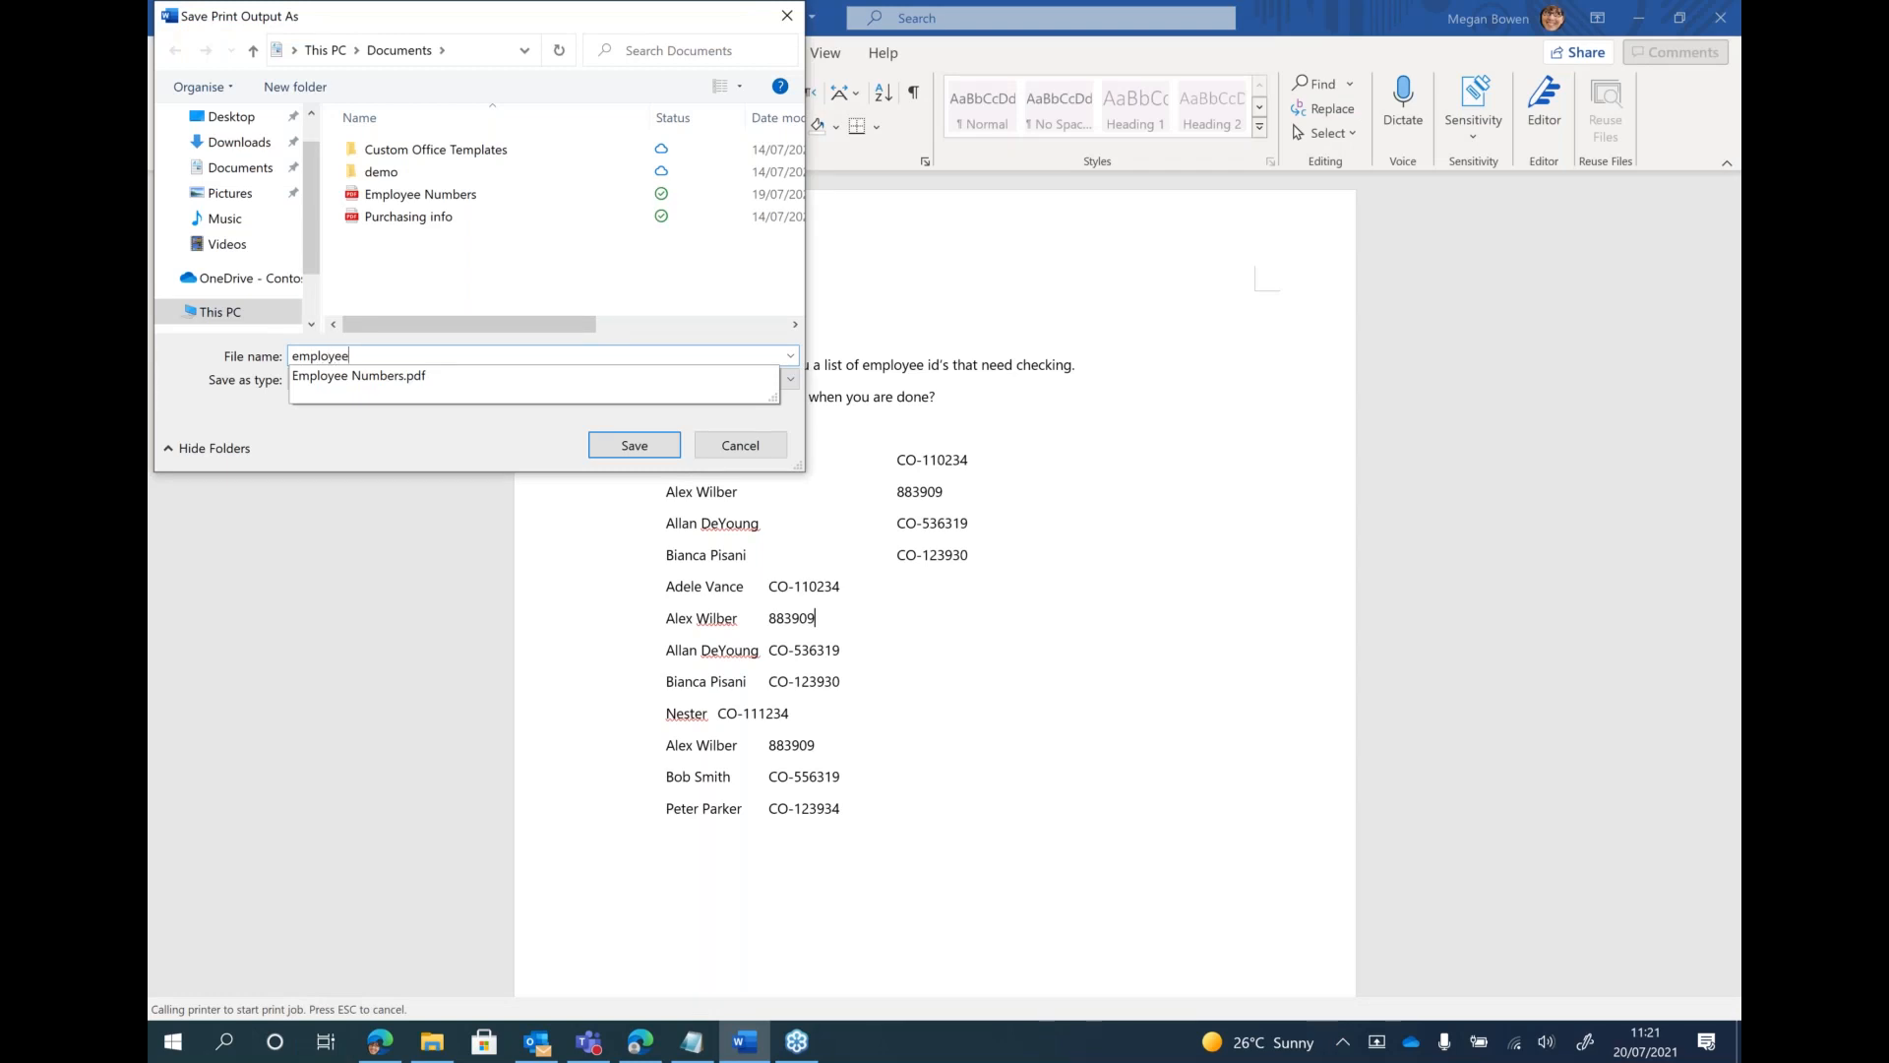
{"action": "left_click", "coordinate": [641, 448]}
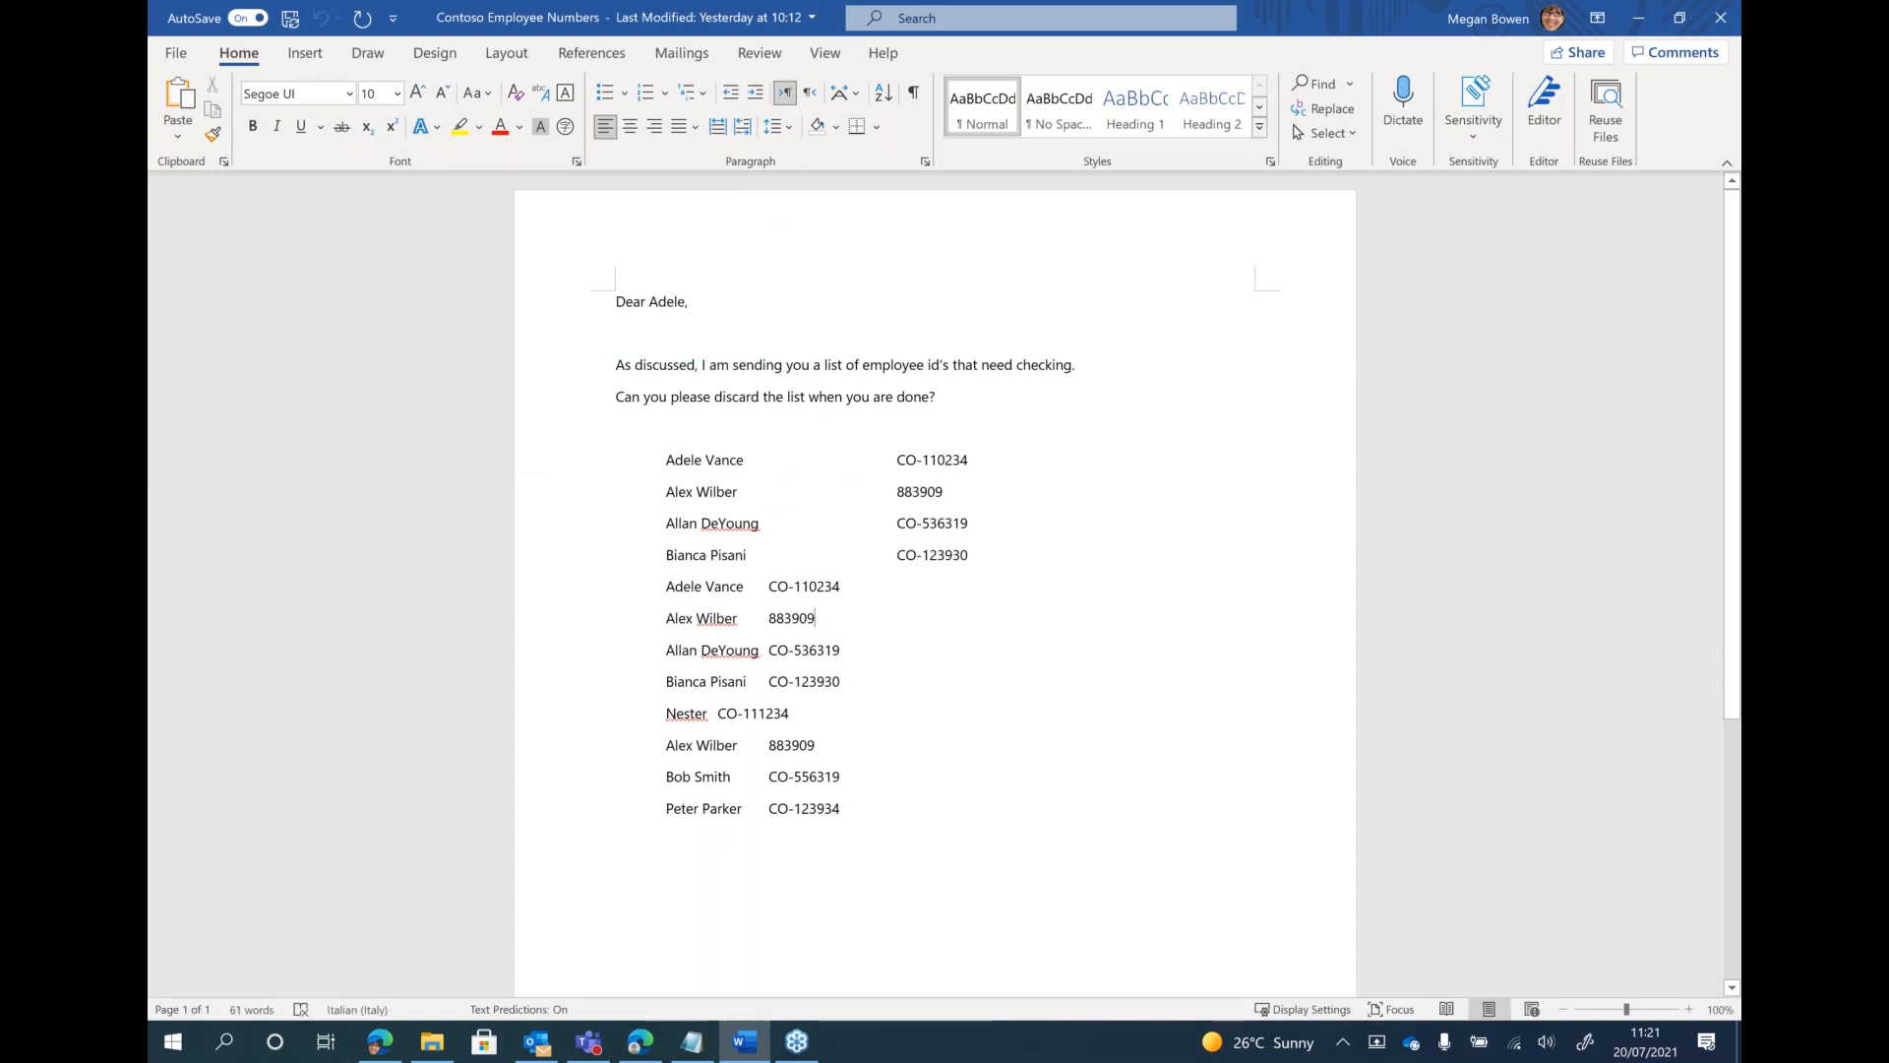
Try to open the Employee Numbers PDF from the Documents folder in Google Chrome, and close the browser window
{"action": "left_click", "coordinate": [442, 1049]}
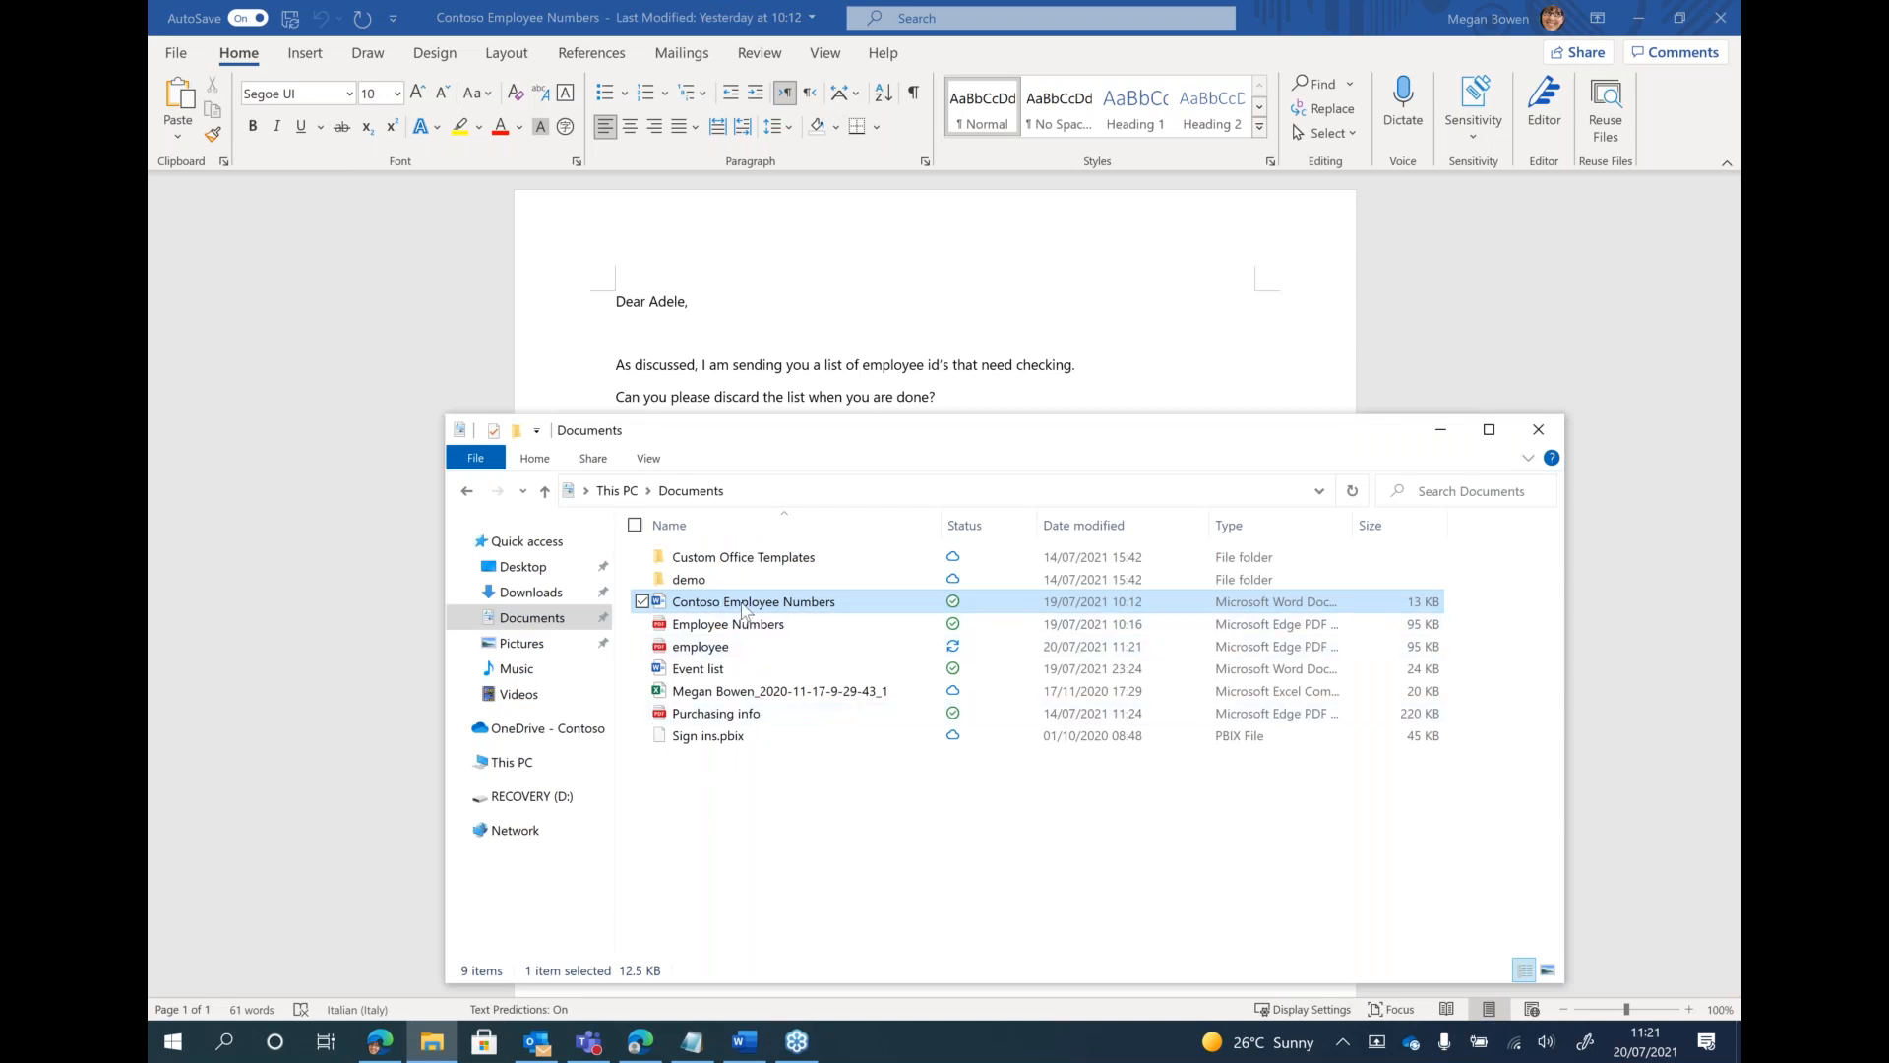
{"action": "left_click", "coordinate": [729, 630]}
{"action": "right_click", "coordinate": [728, 630]}
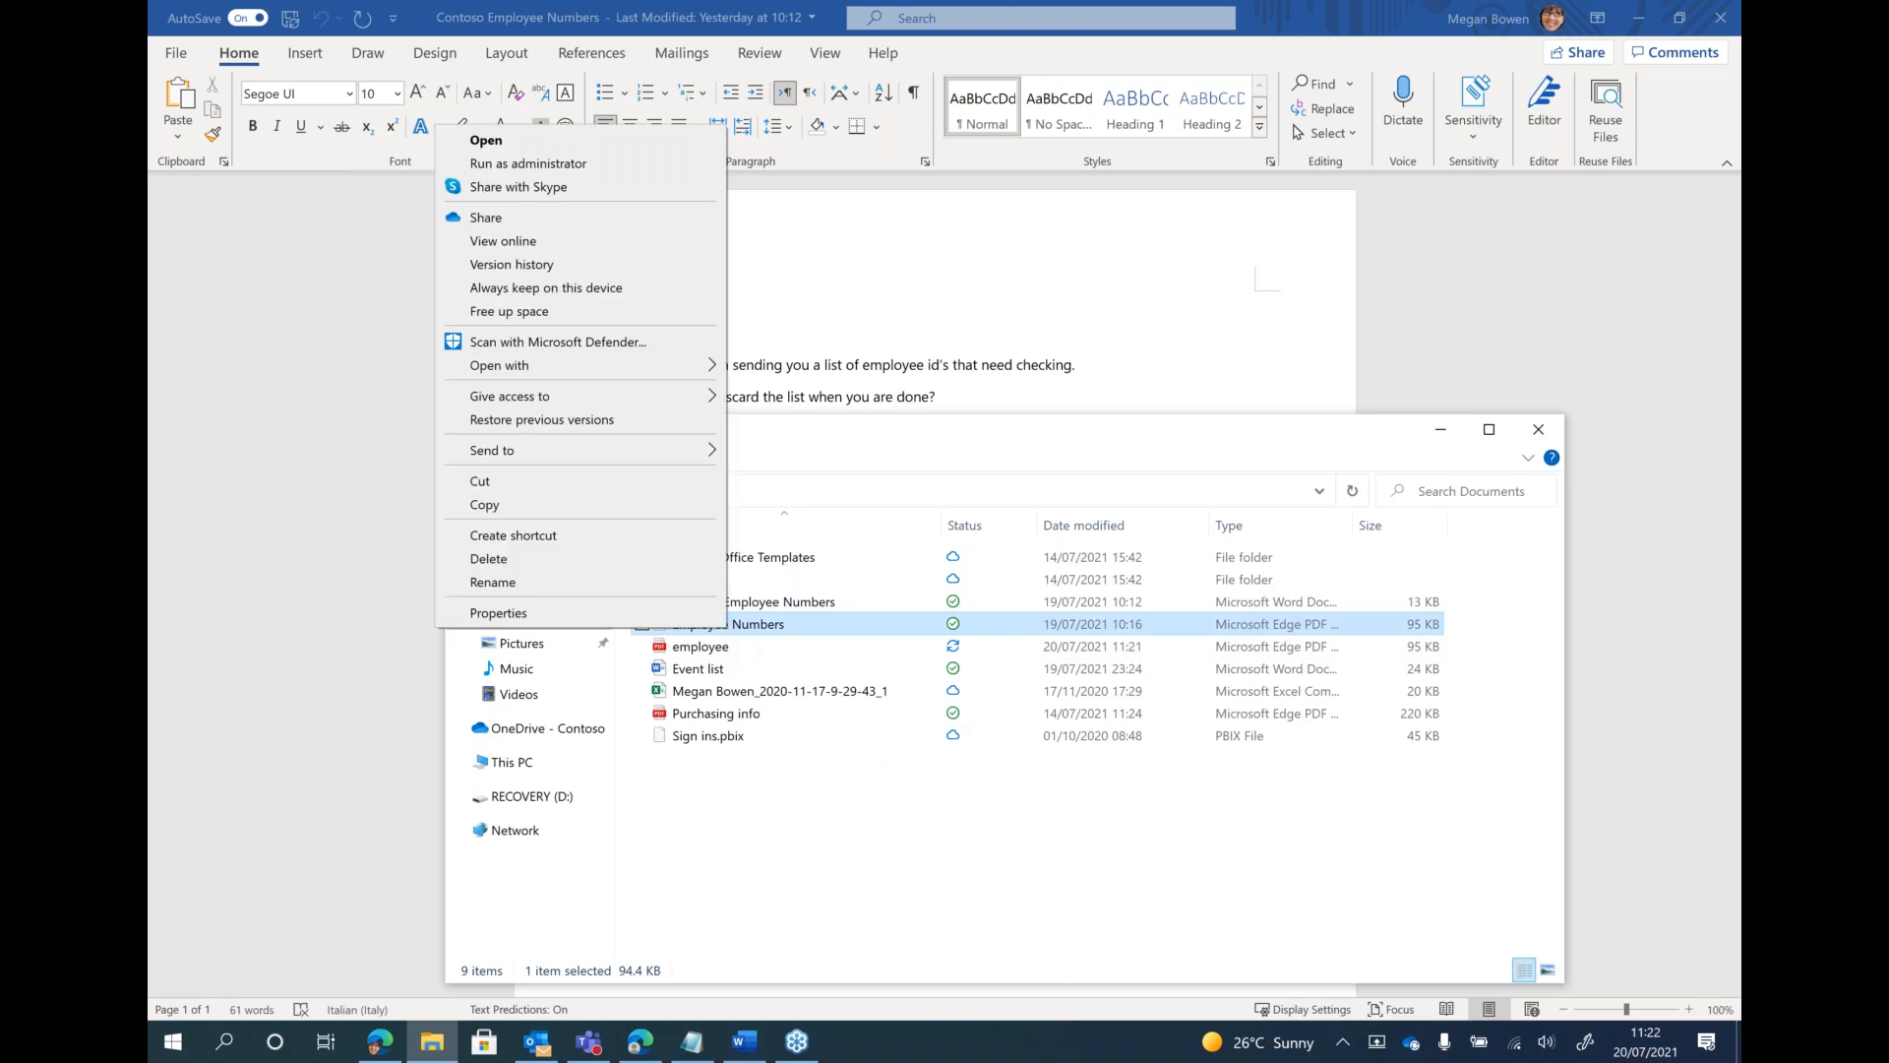
{"action": "mouse_move", "coordinate": [602, 384]}
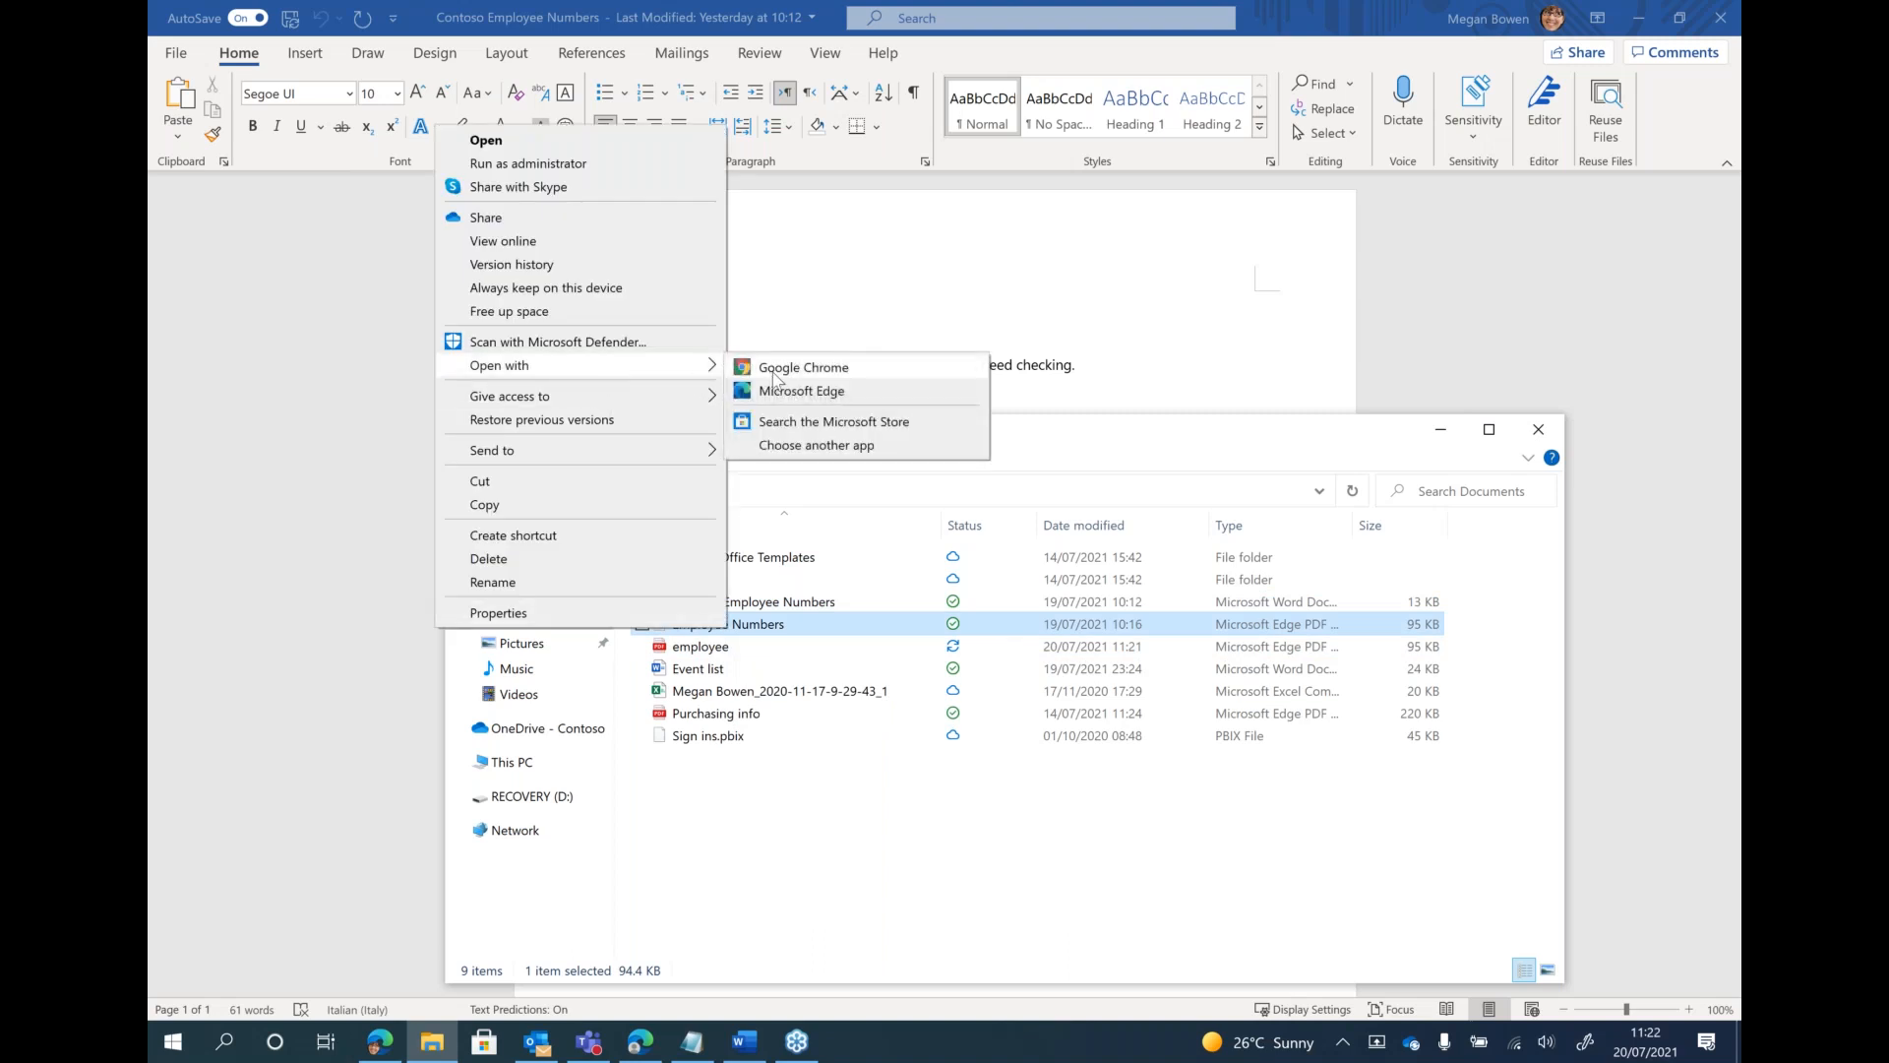
{"action": "left_click", "coordinate": [778, 369]}
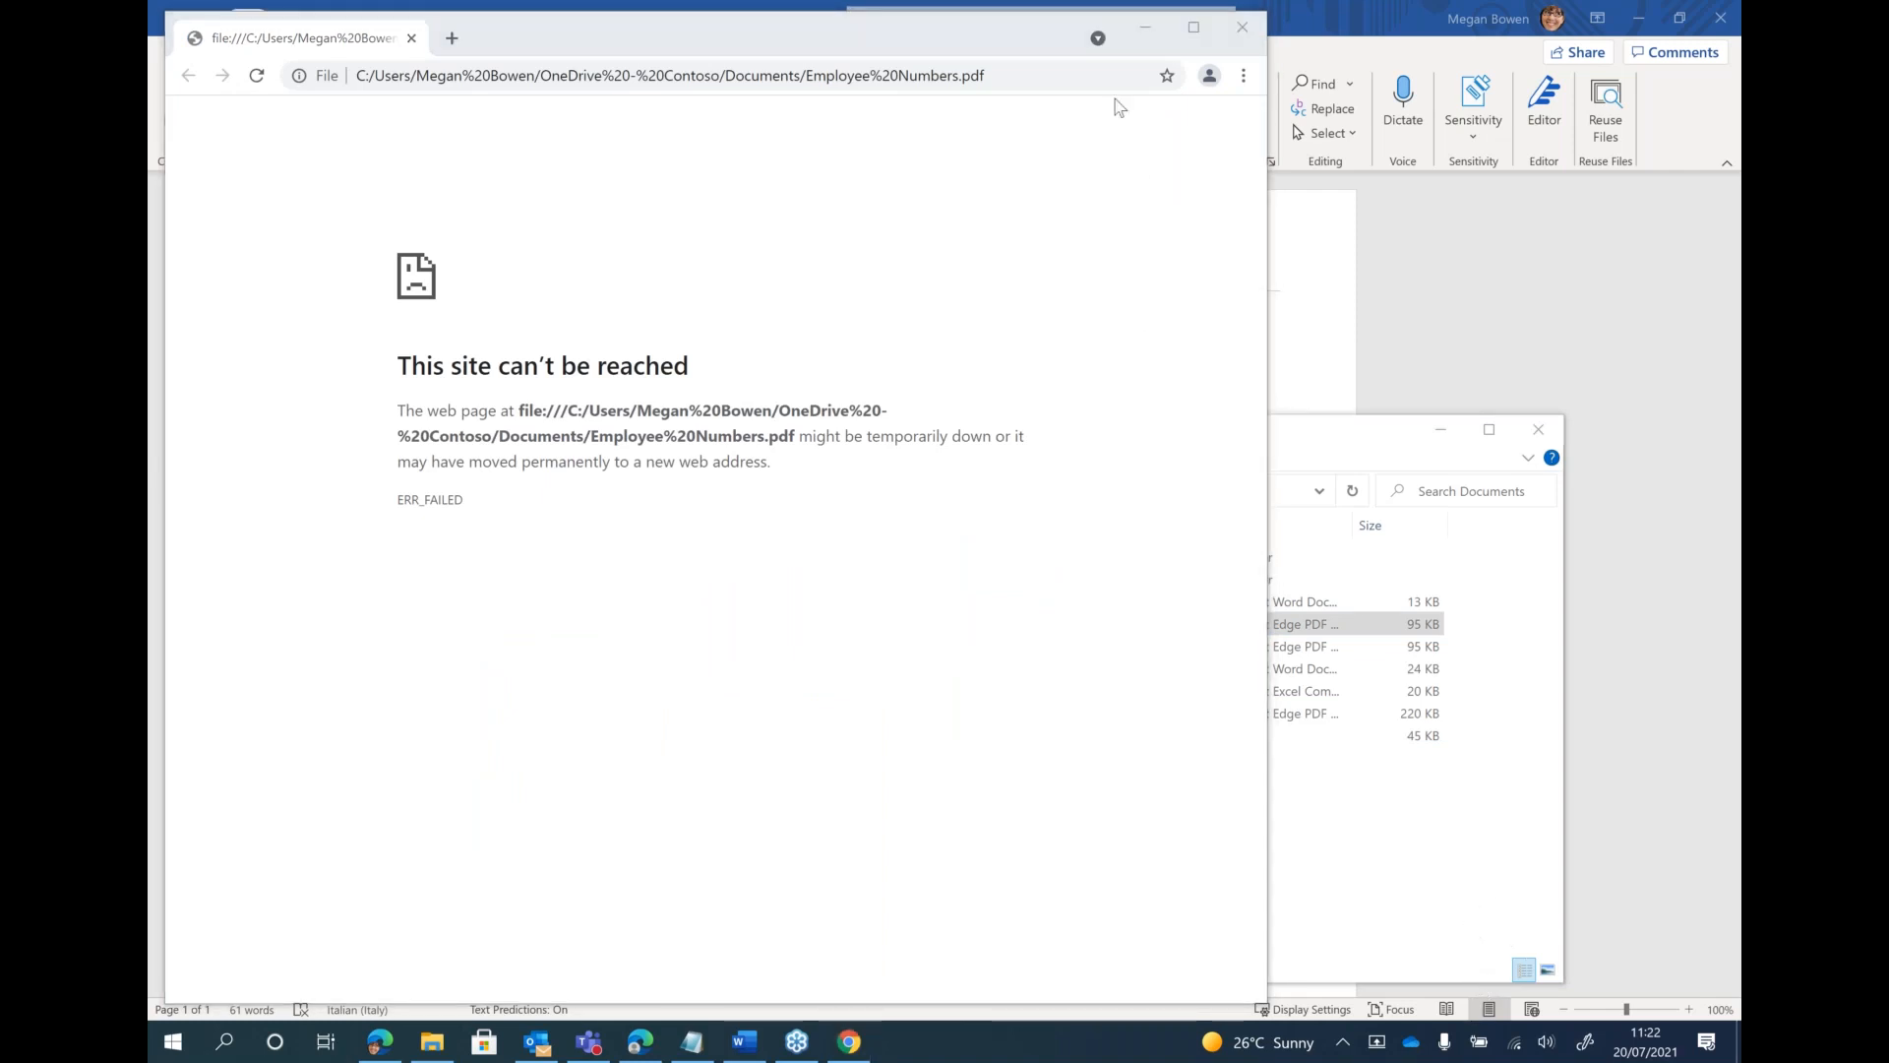
{"action": "left_click", "coordinate": [1254, 39]}
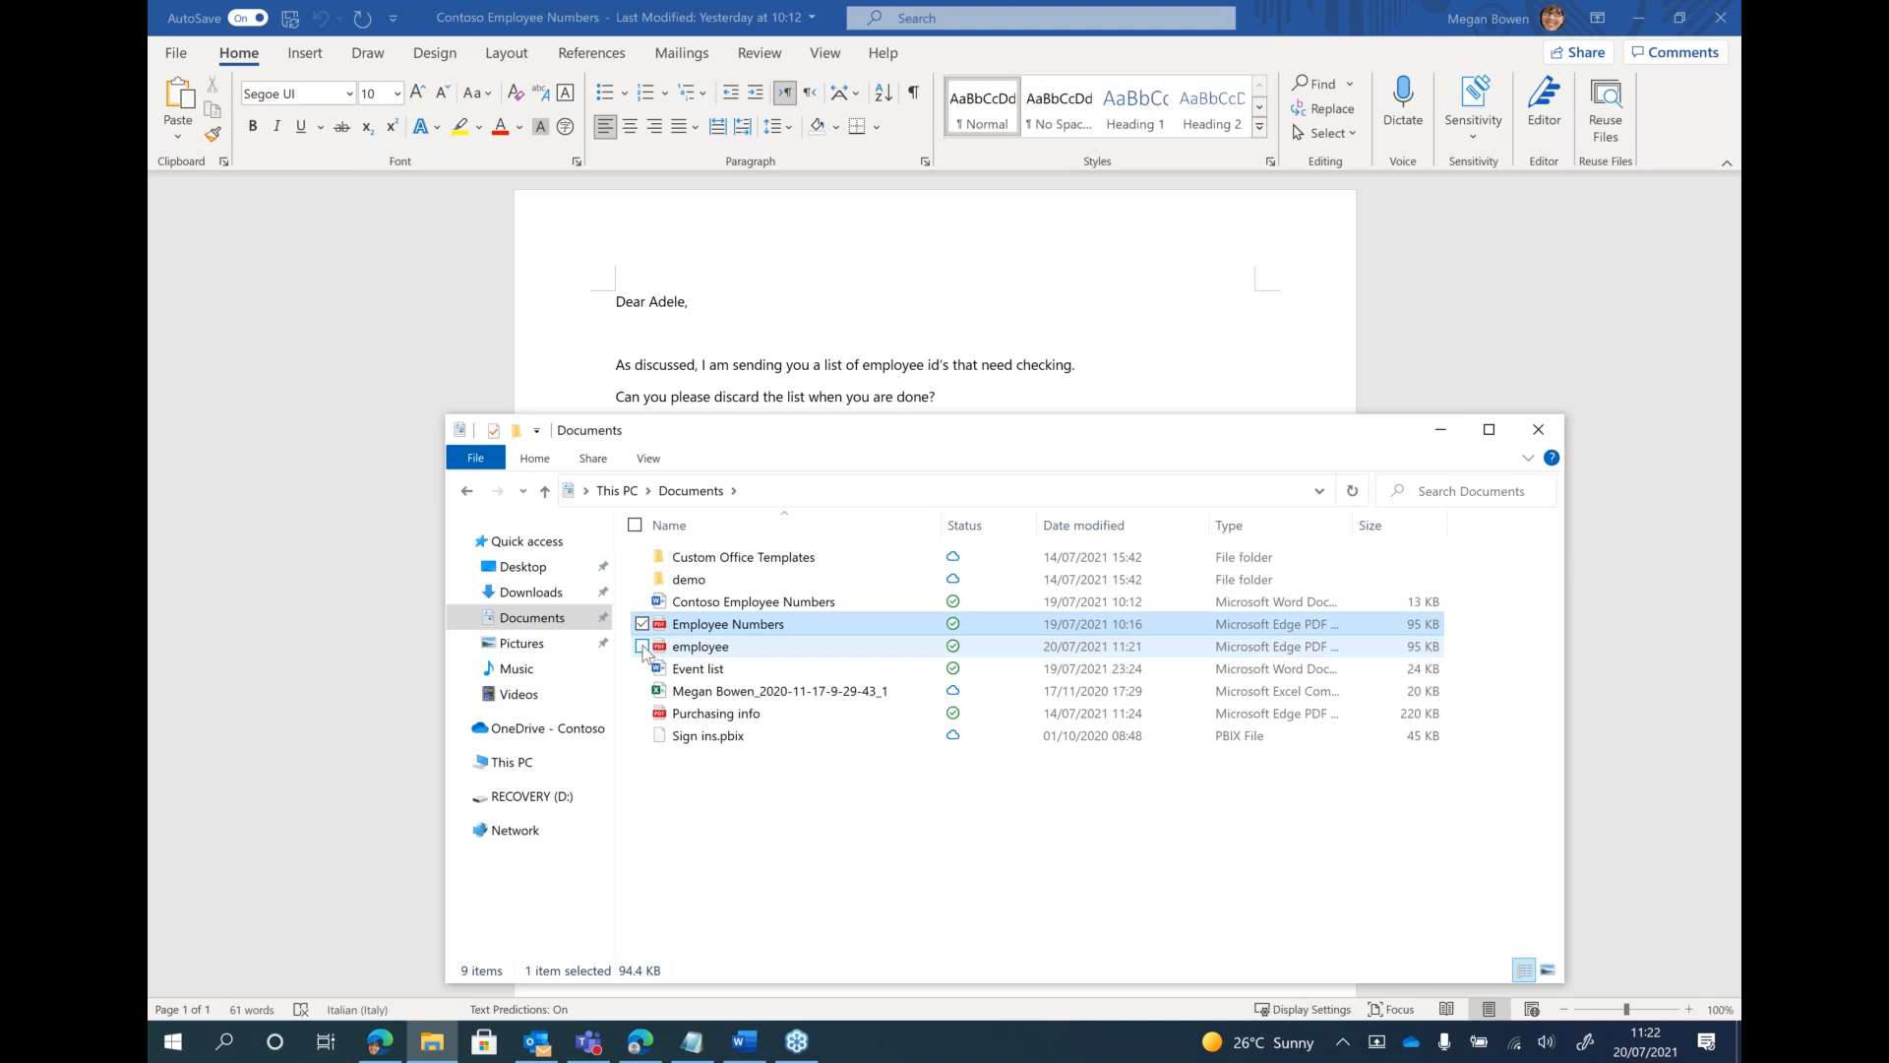
Try to copy the Contoso Employee Numbers document and the Employee Numbers PDF to the RECOVERY (D:) drive, and return to Word
{"action": "left_click", "coordinate": [642, 603]}
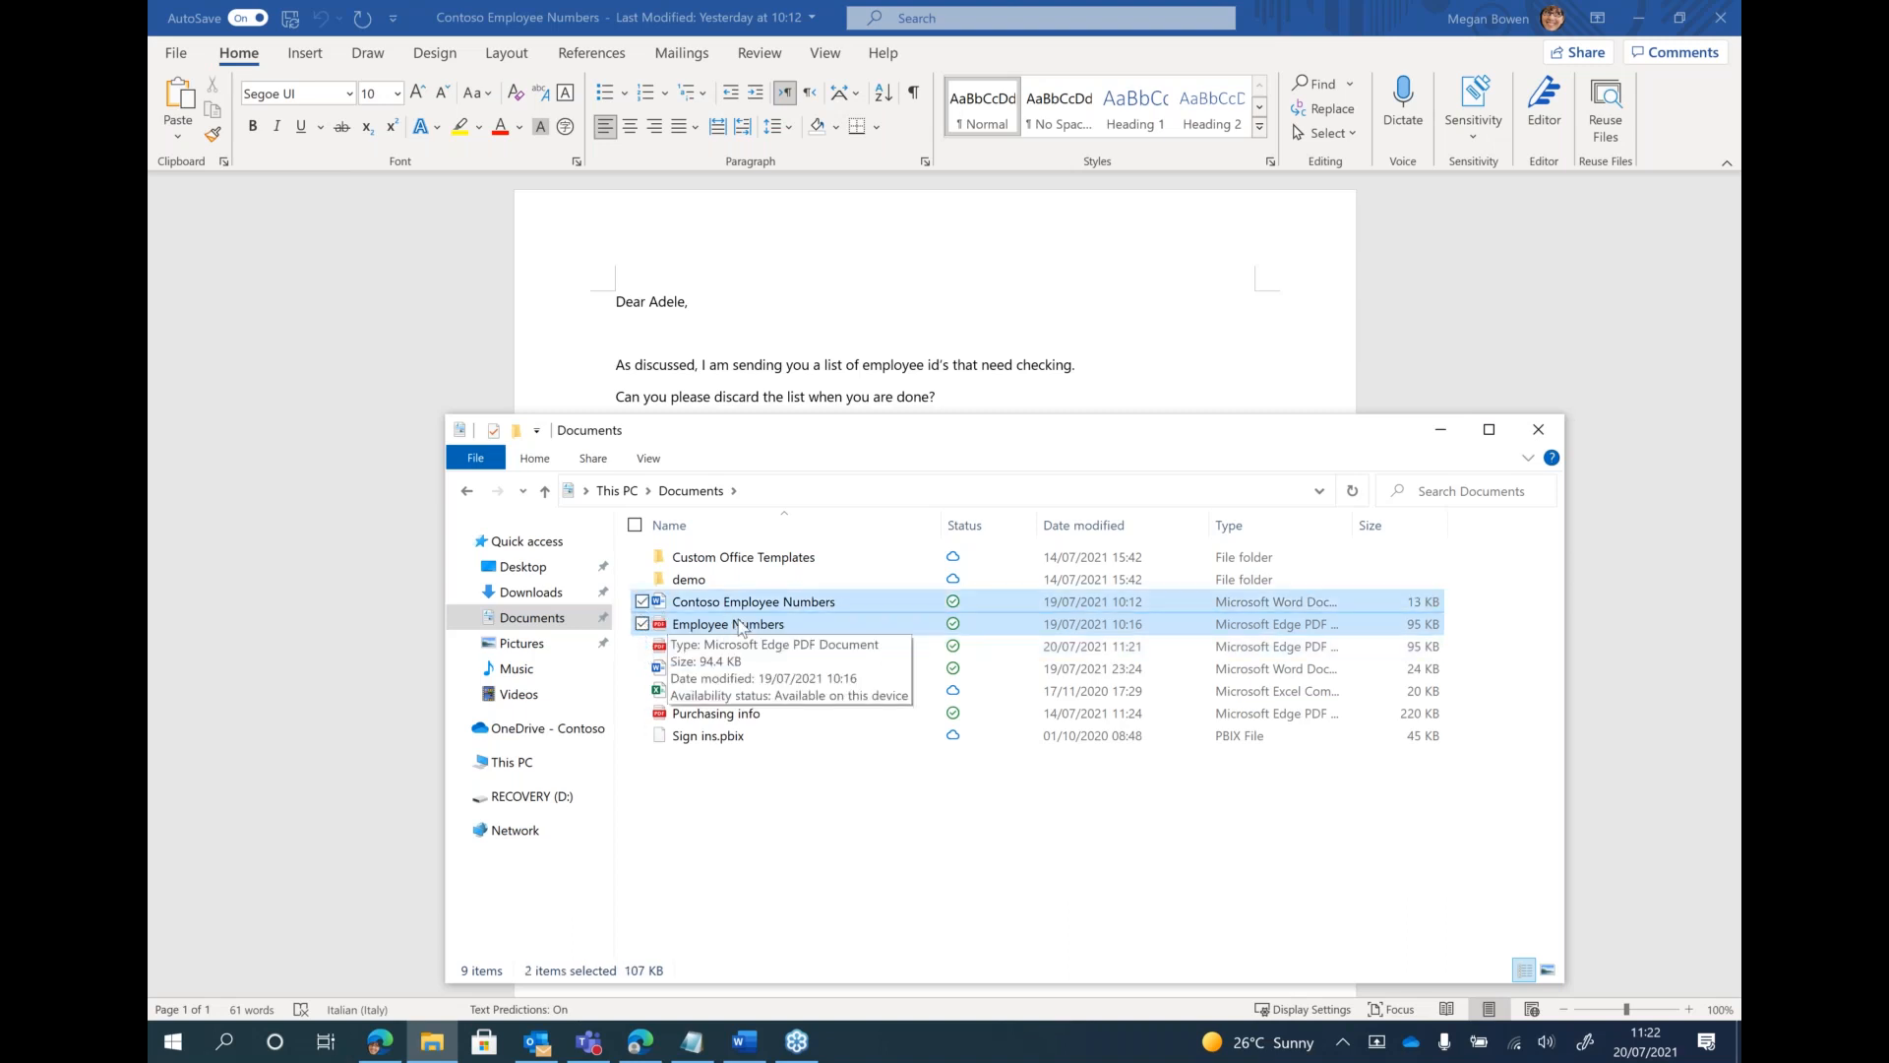
{"action": "right_click", "coordinate": [739, 624]}
{"action": "left_click", "coordinate": [627, 806]}
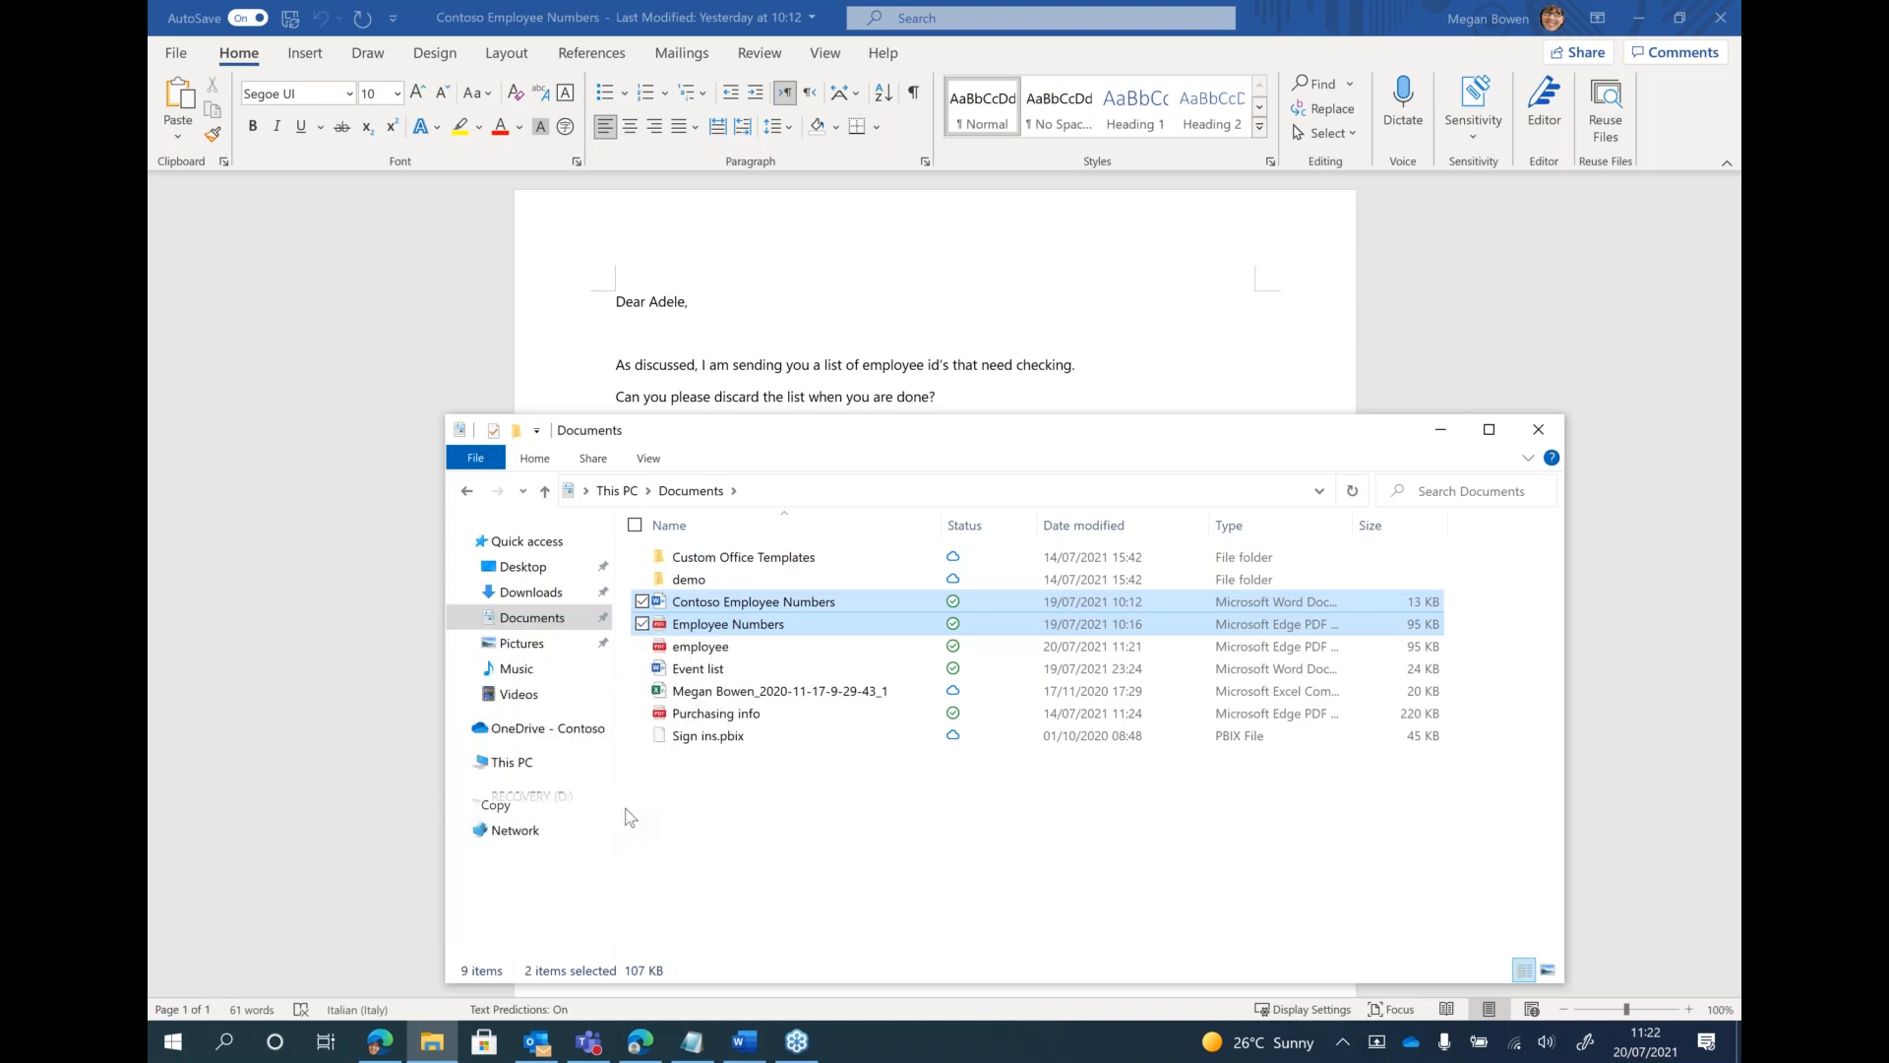
{"action": "left_click", "coordinate": [585, 797]}
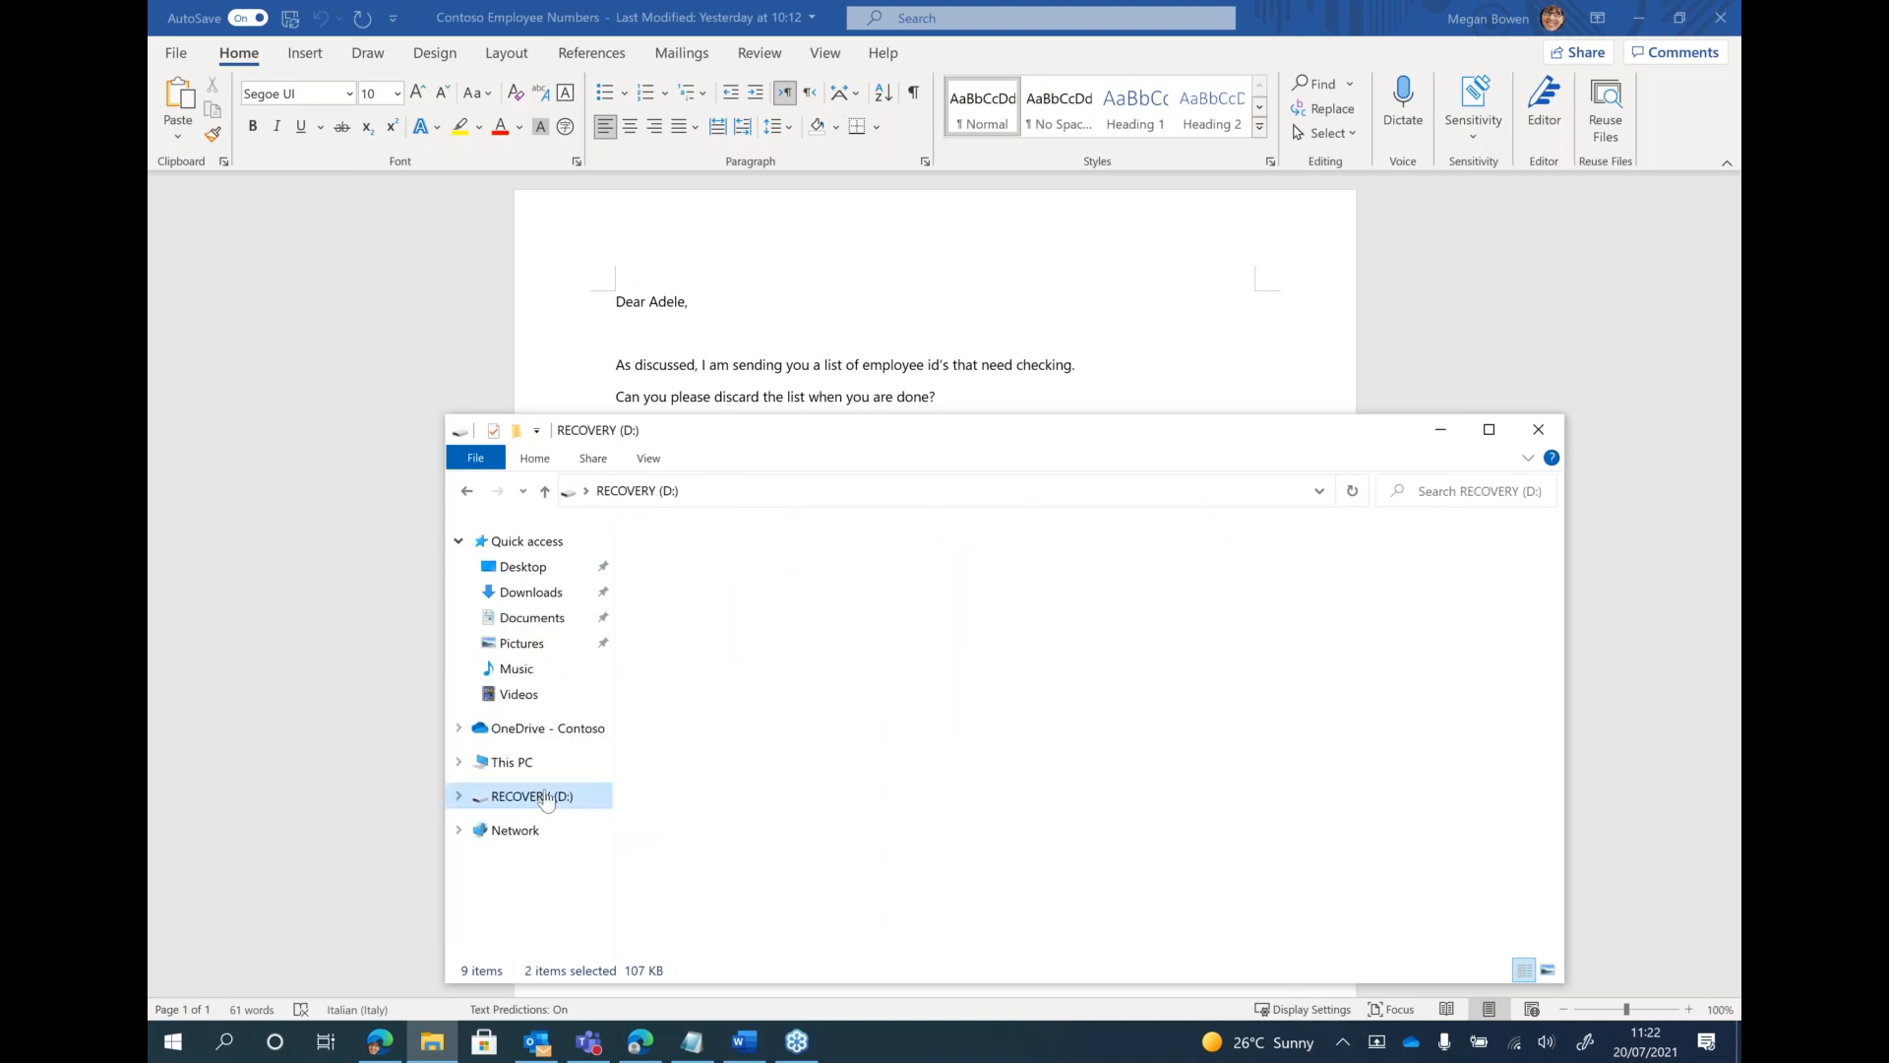
{"action": "right_click", "coordinate": [713, 805]}
{"action": "left_click", "coordinate": [579, 665]}
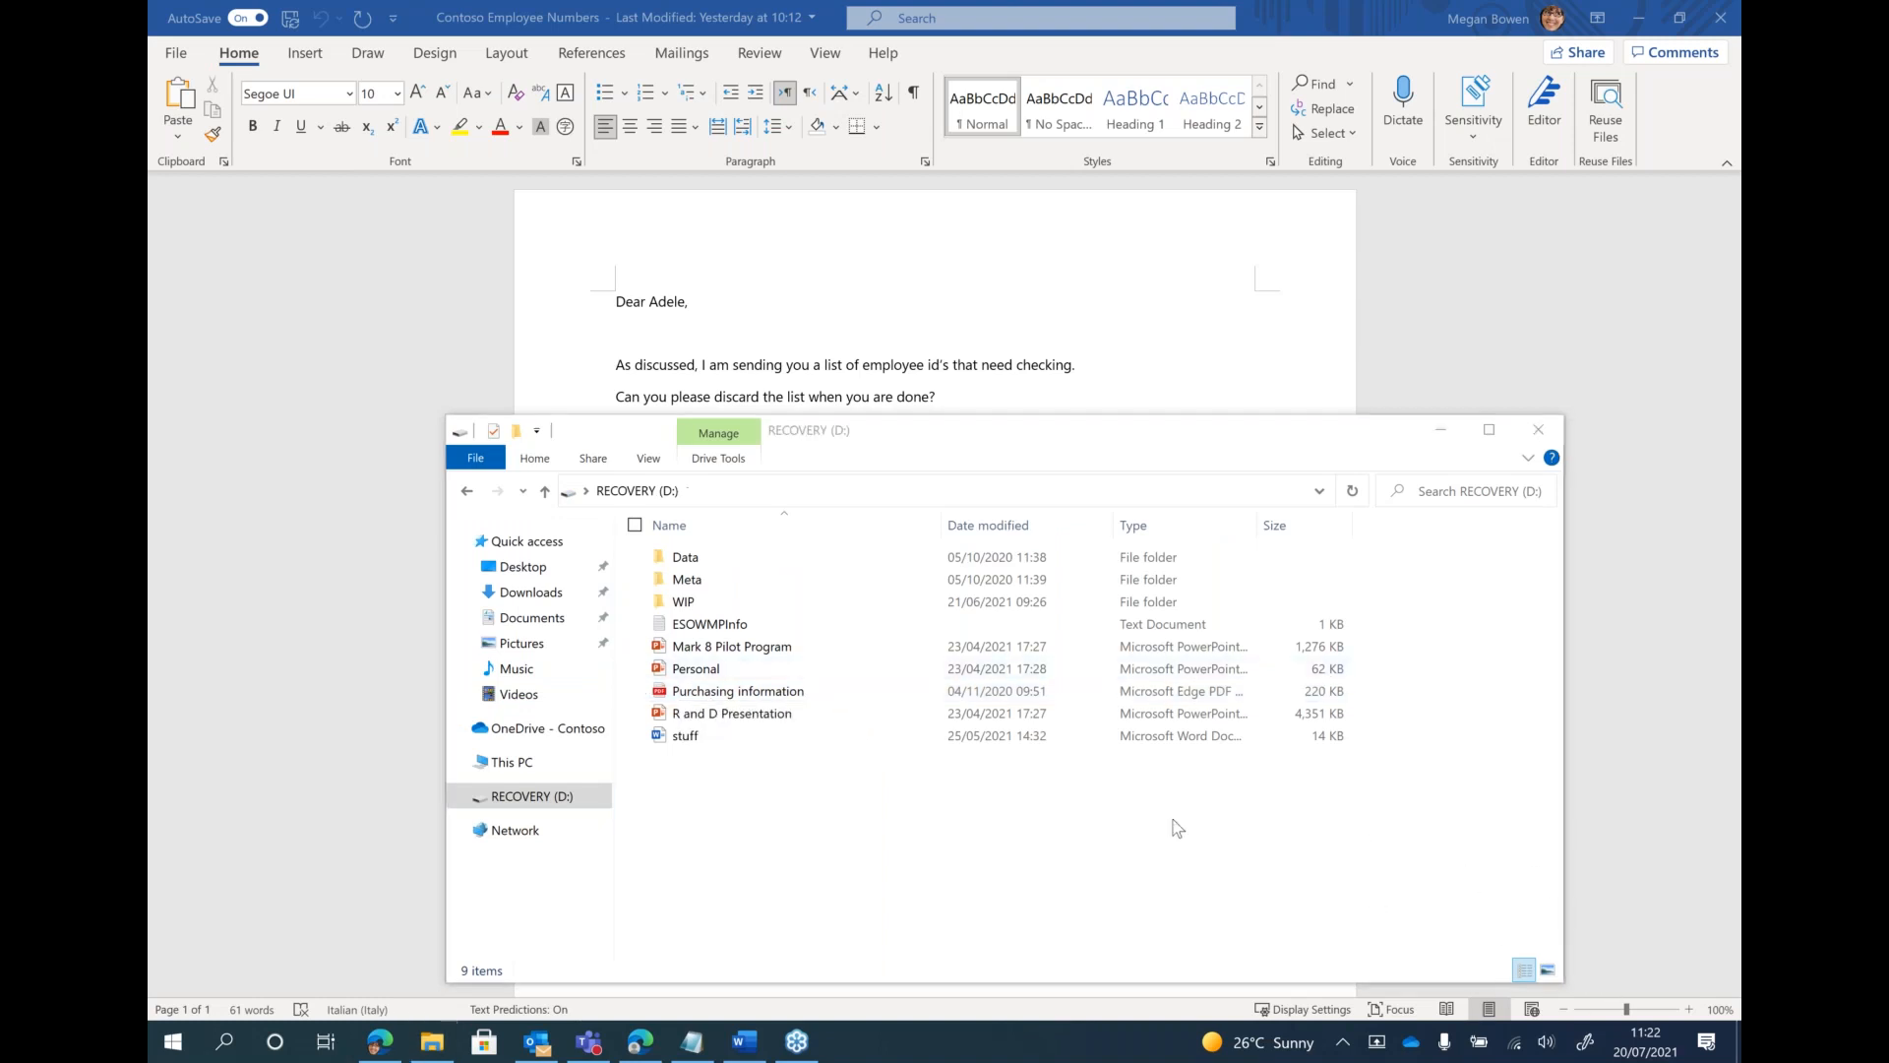
{"action": "left_click", "coordinate": [1001, 838]}
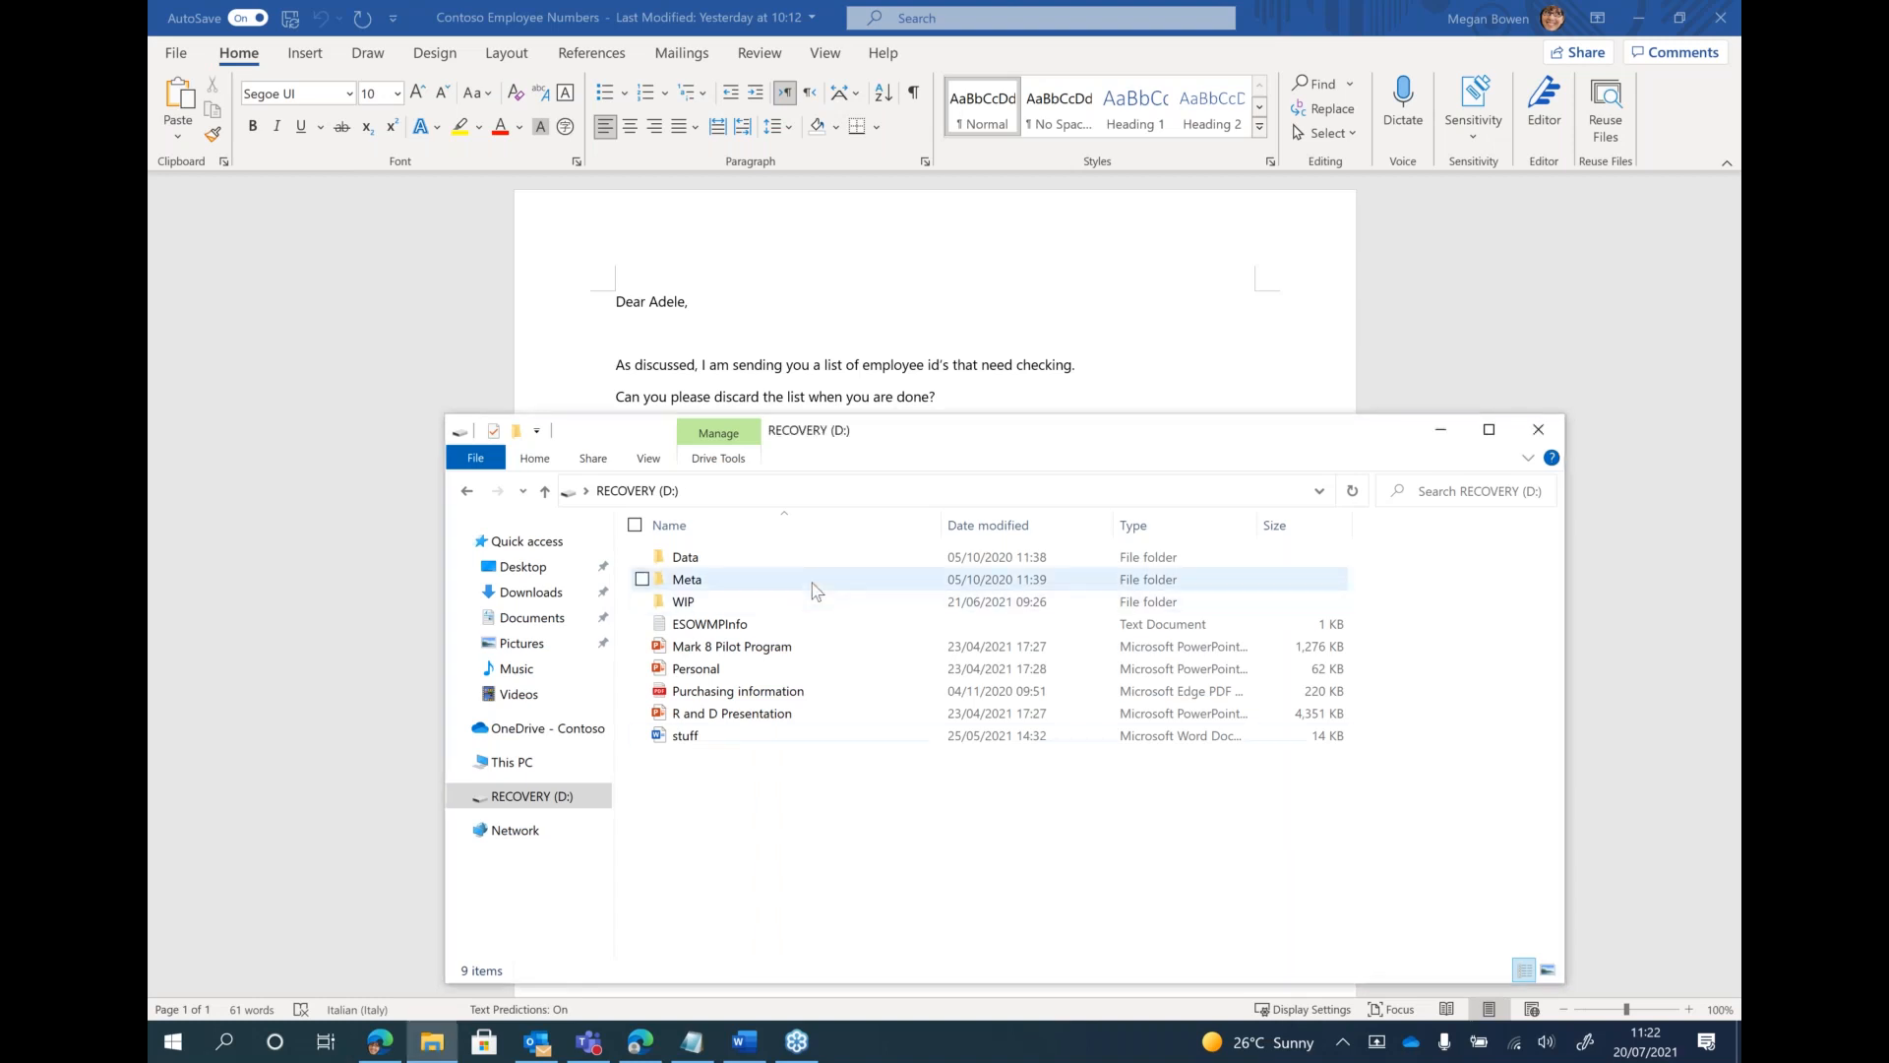
{"action": "left_click", "coordinate": [909, 313]}
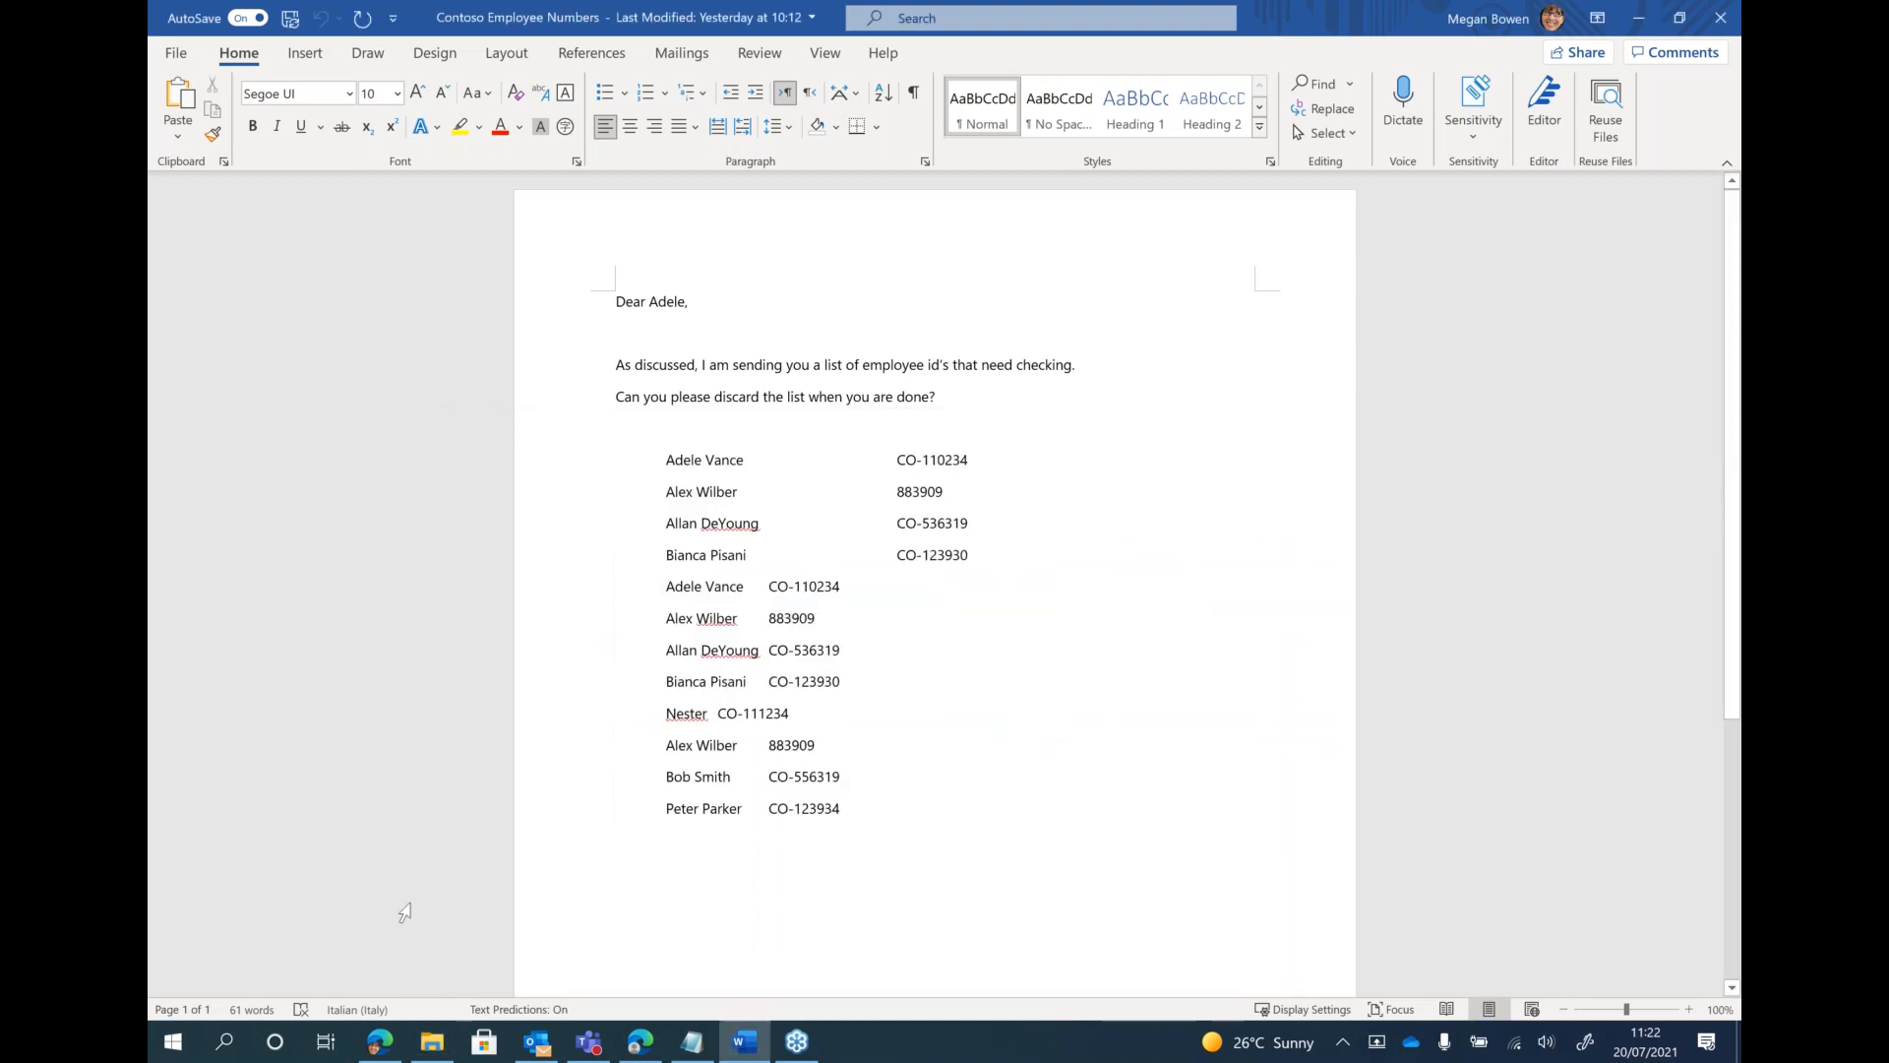
Switch to Edge, show Google Drive's My Drive, and open the Employee Numbers PDF from the Documents folder
{"action": "left_click", "coordinate": [378, 1045]}
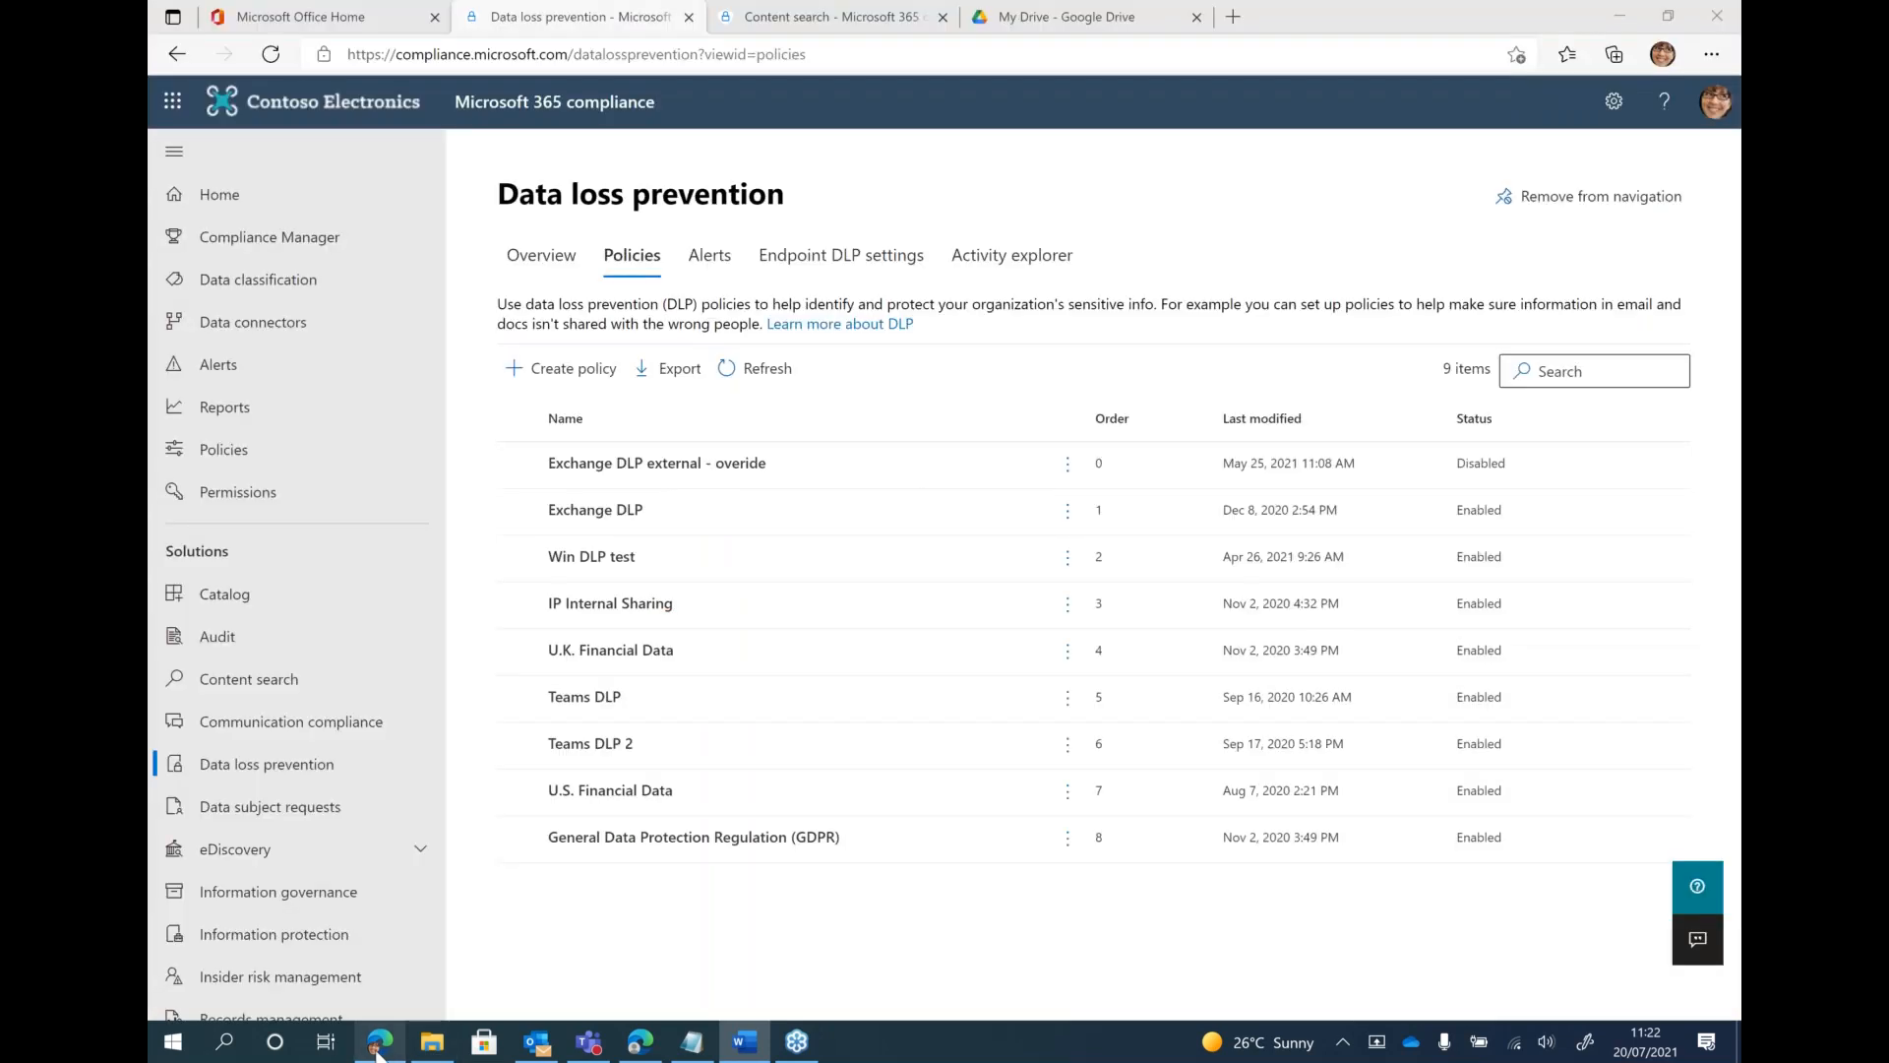
{"action": "left_click", "coordinate": [1058, 21]}
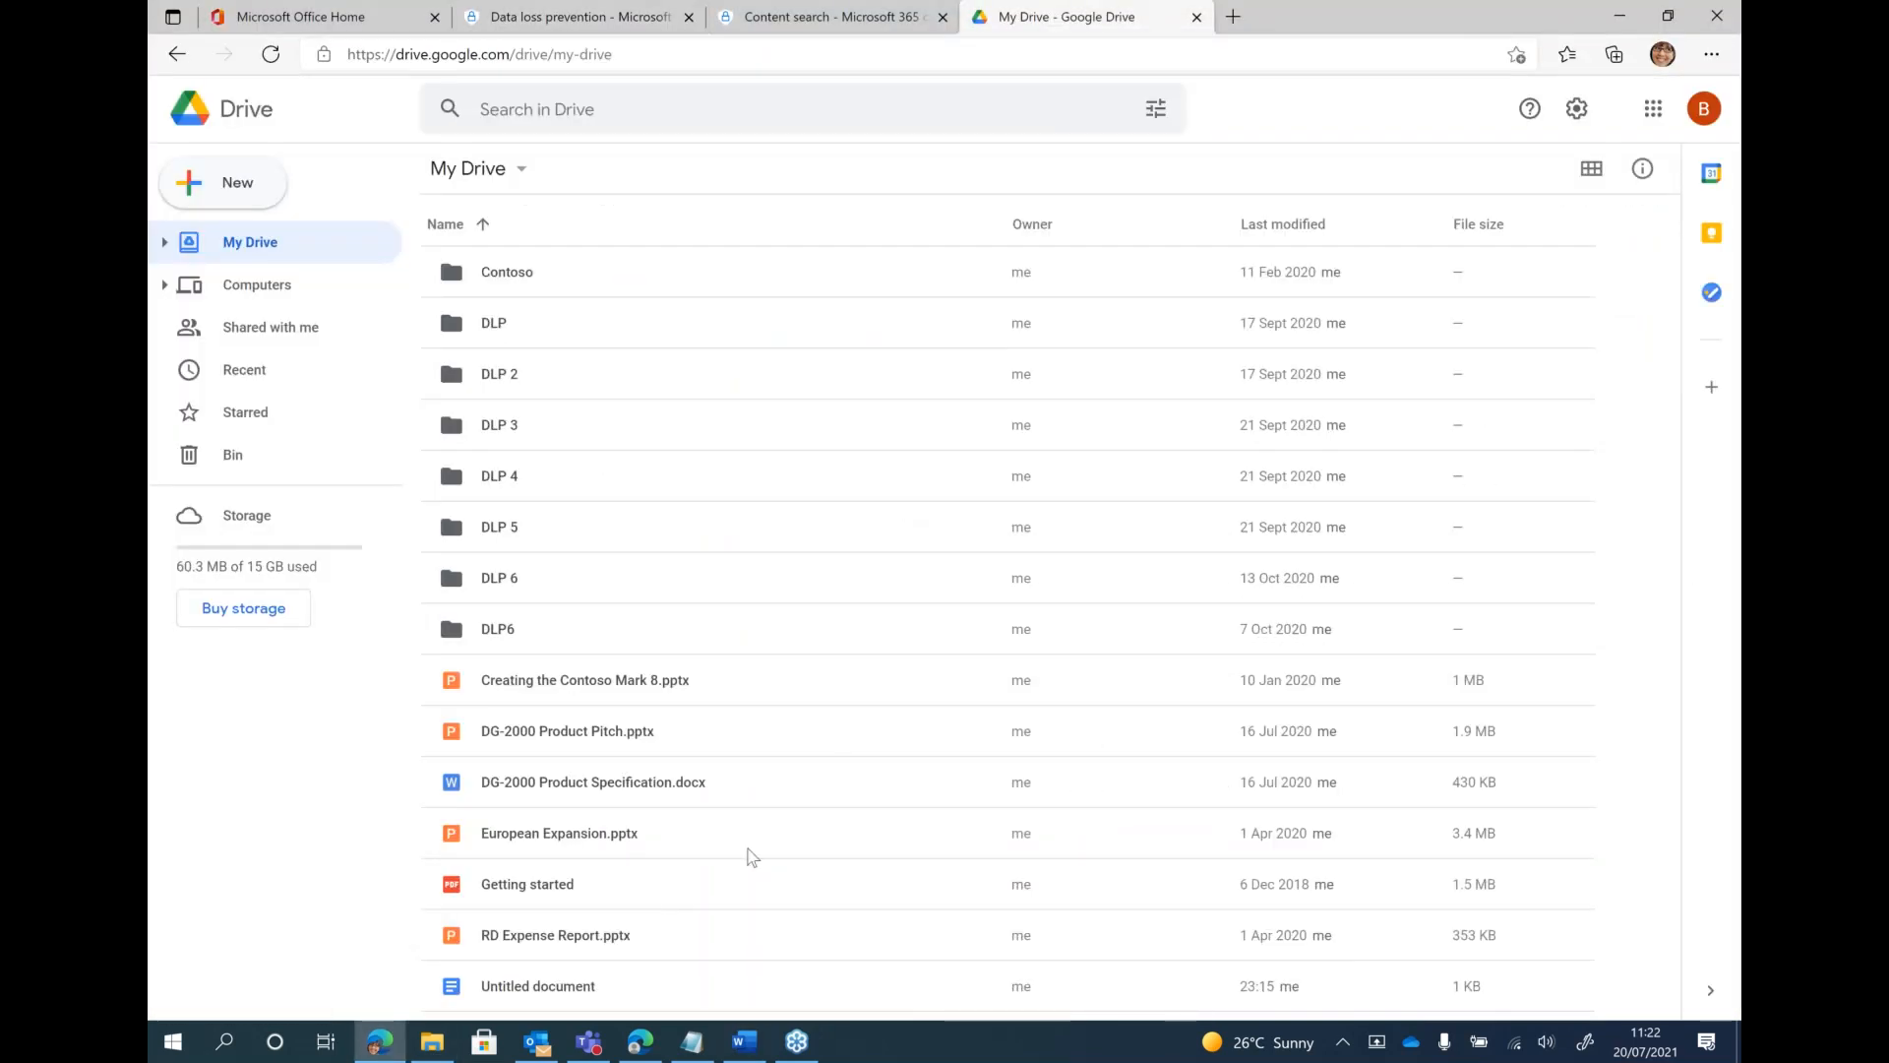
{"action": "left_click", "coordinate": [433, 1047]}
{"action": "left_click_drag", "start_coordinate": [883, 426], "coordinate": [1090, 173]}
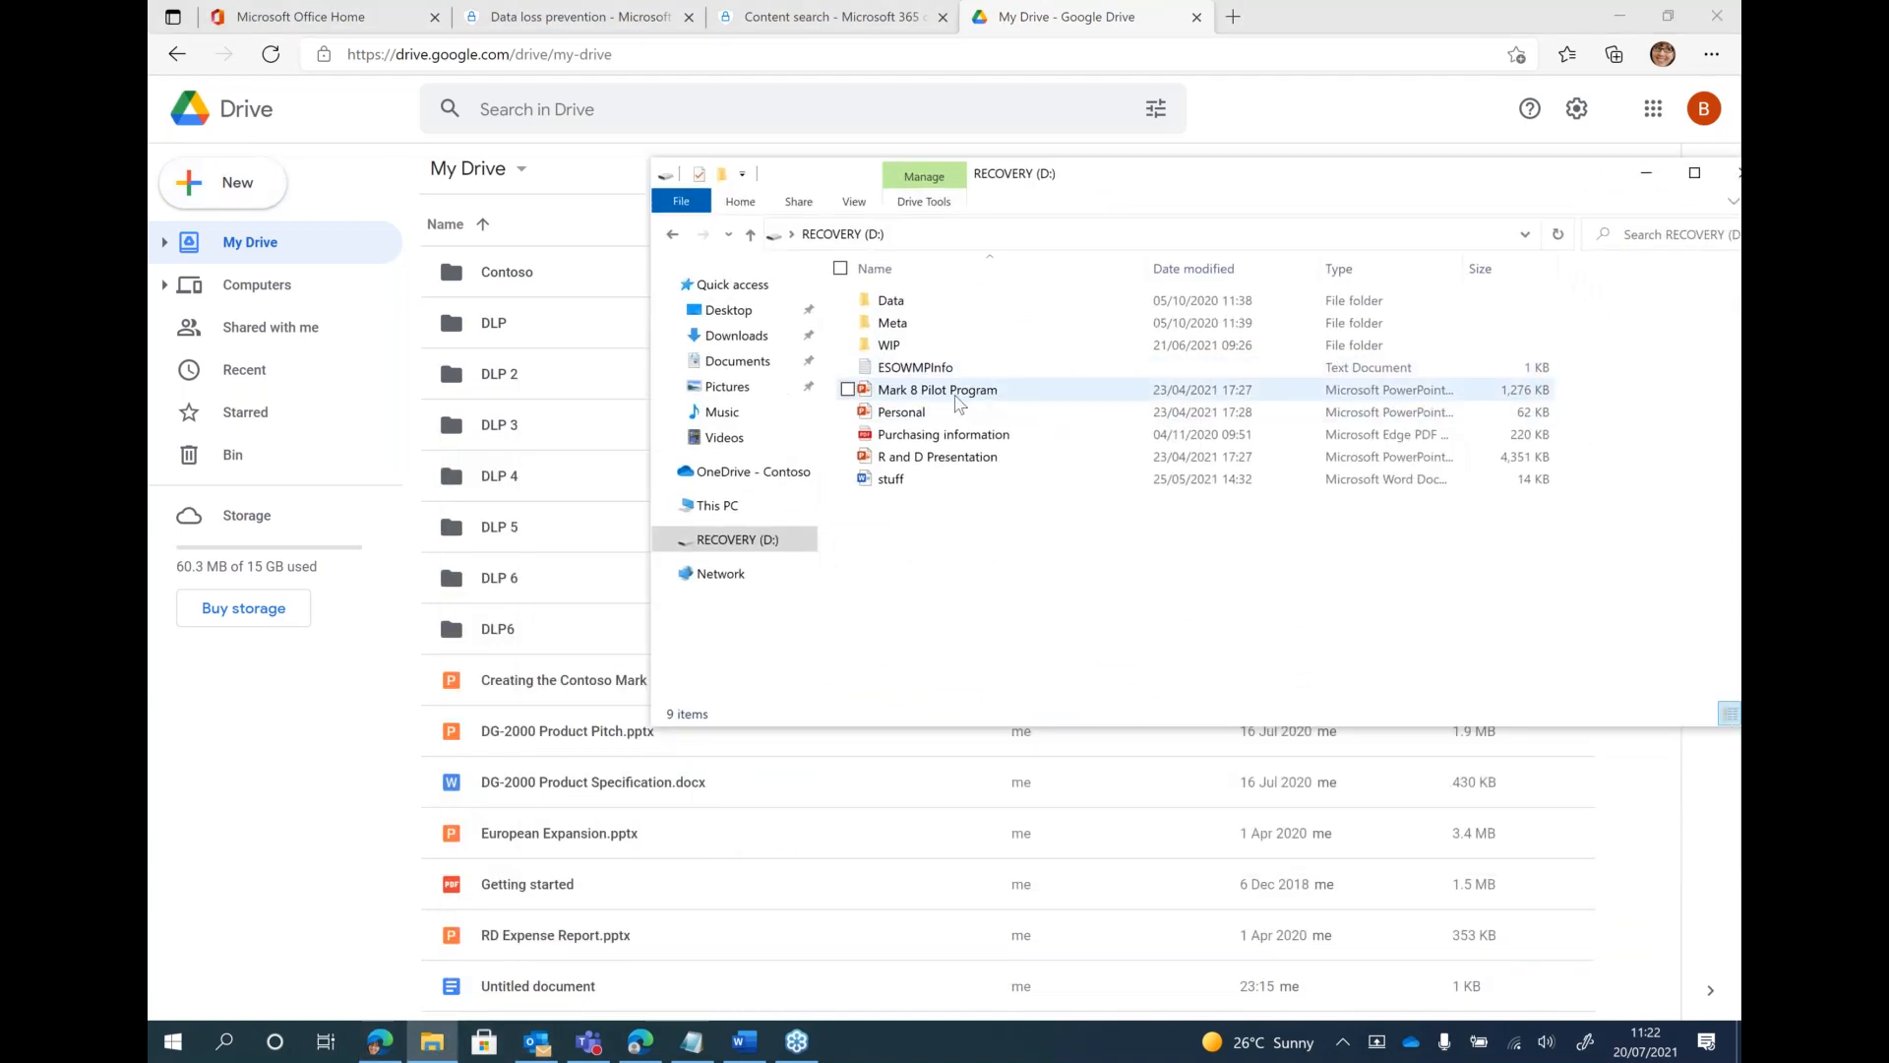
{"action": "left_click", "coordinate": [733, 361]}
{"action": "left_click", "coordinate": [891, 368]}
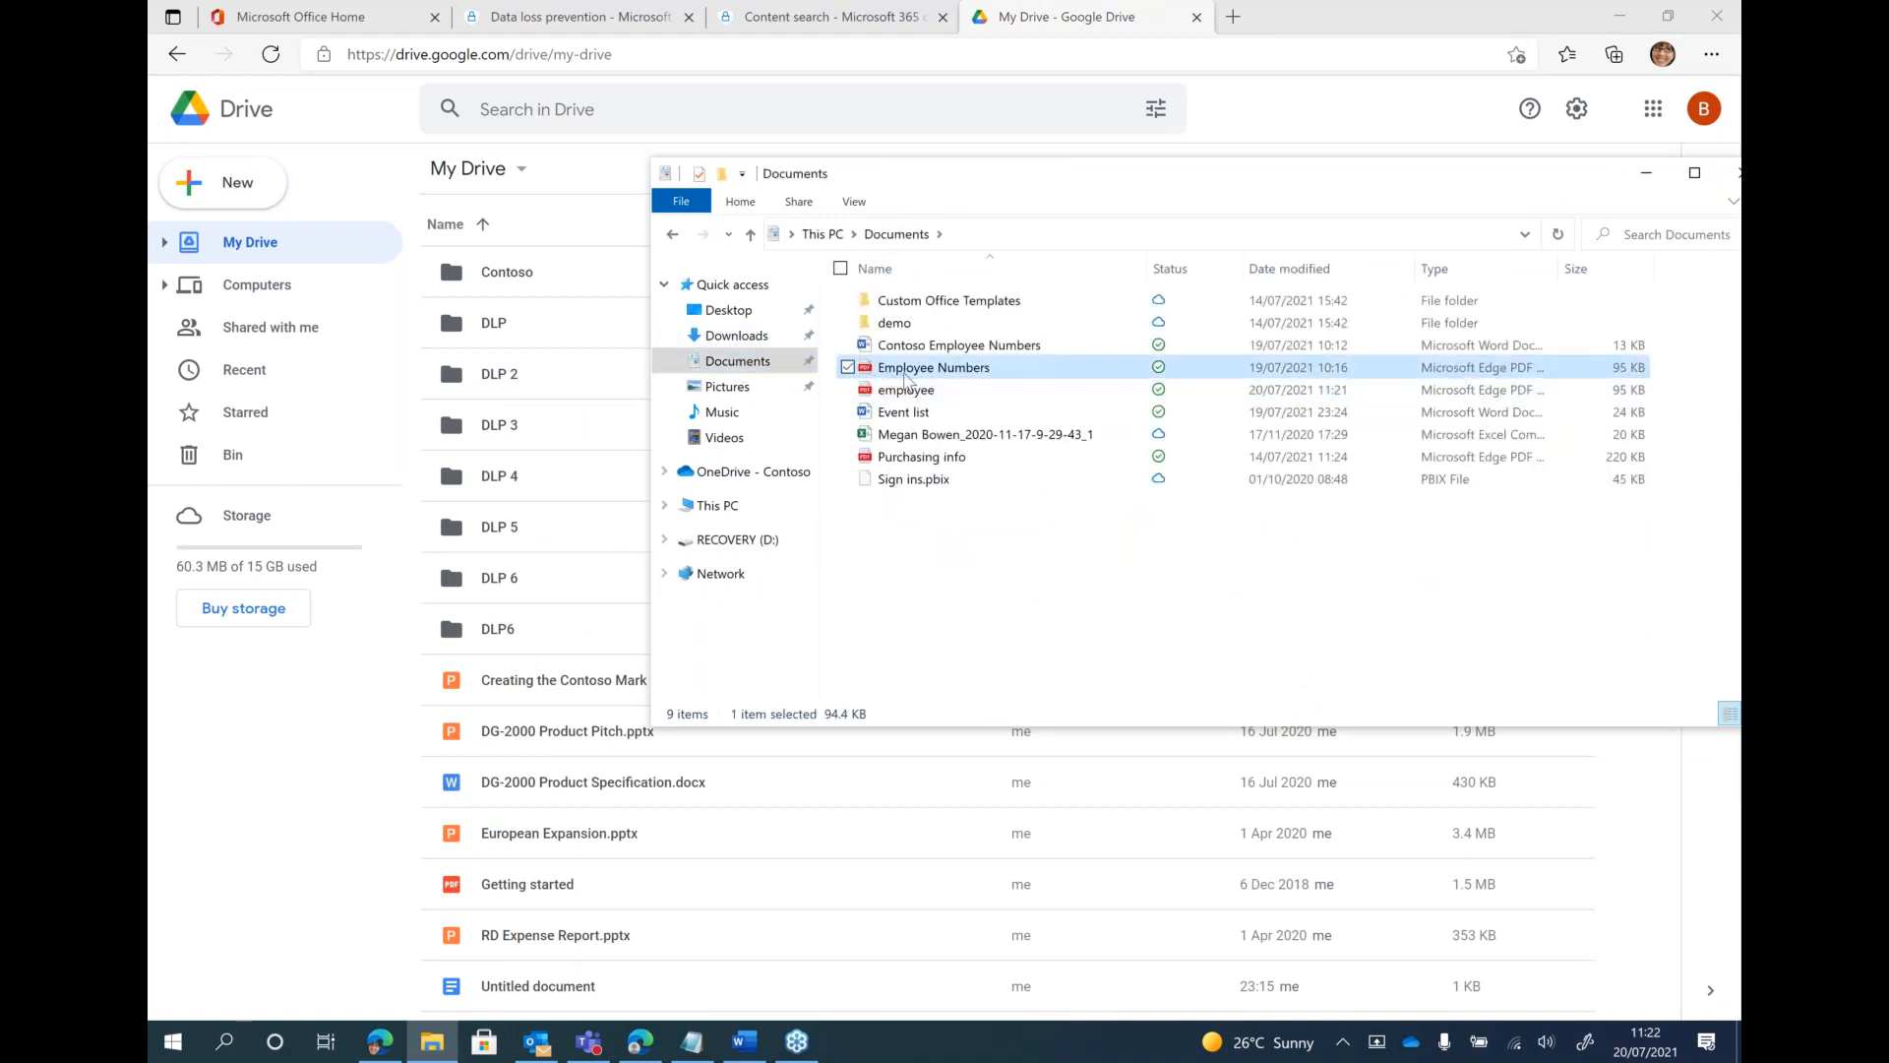
{"action": "double_click", "coordinate": [915, 368]}
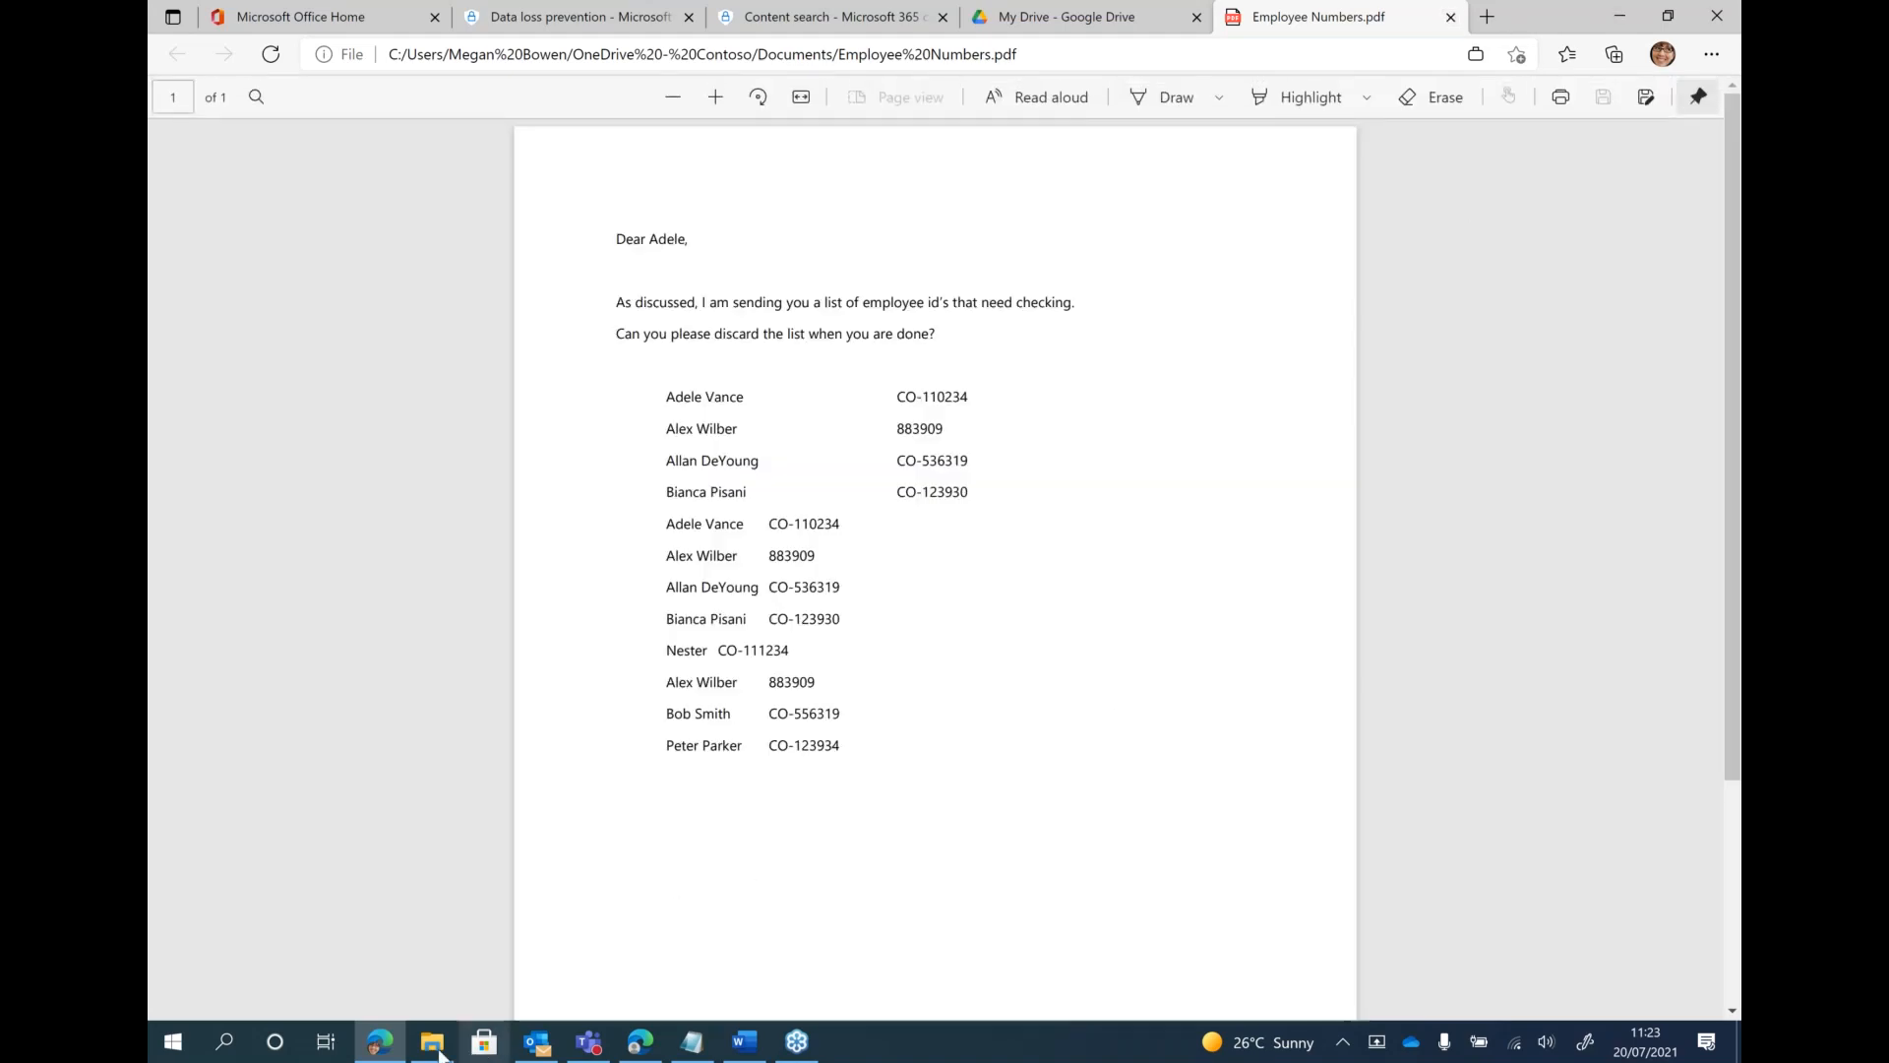
Try to drop the Employee Numbers PDF from the Documents folder into My Drive on Google Drive, and dismiss the notice
{"action": "left_click", "coordinate": [433, 1043]}
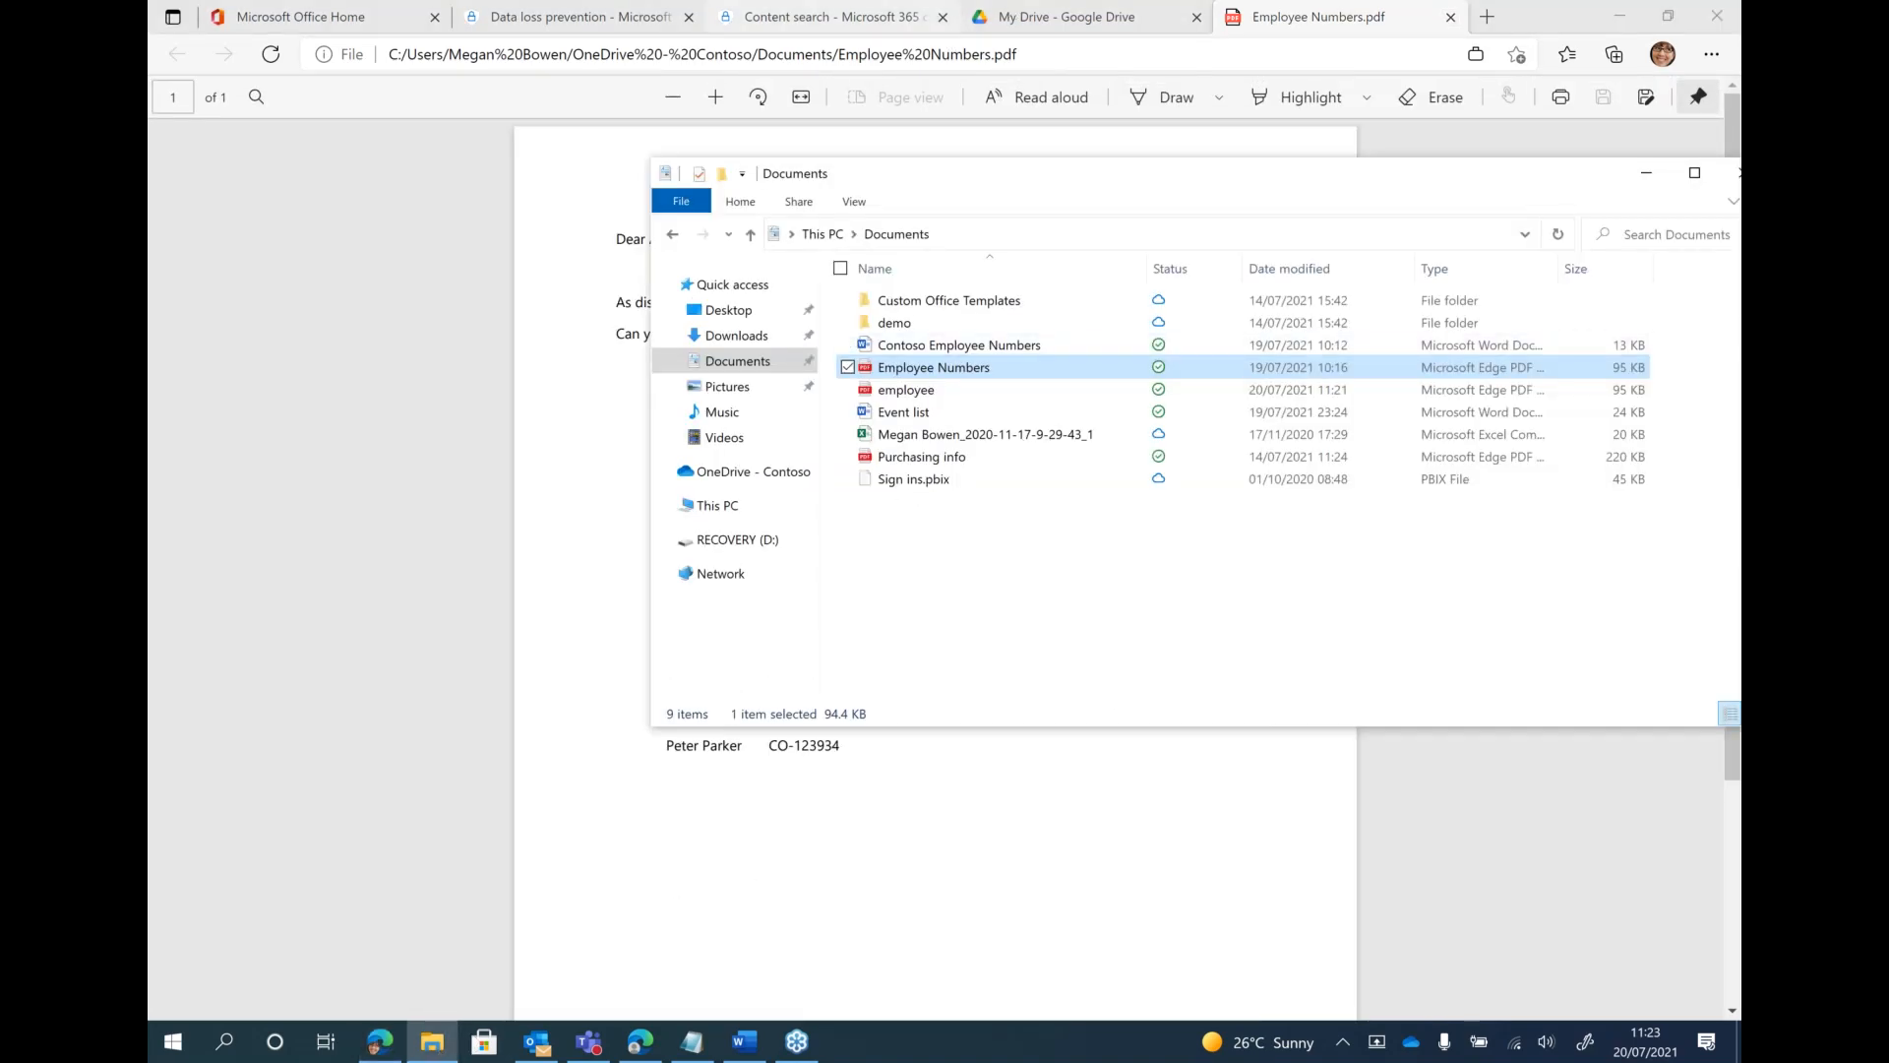
{"action": "left_click", "coordinate": [1024, 32]}
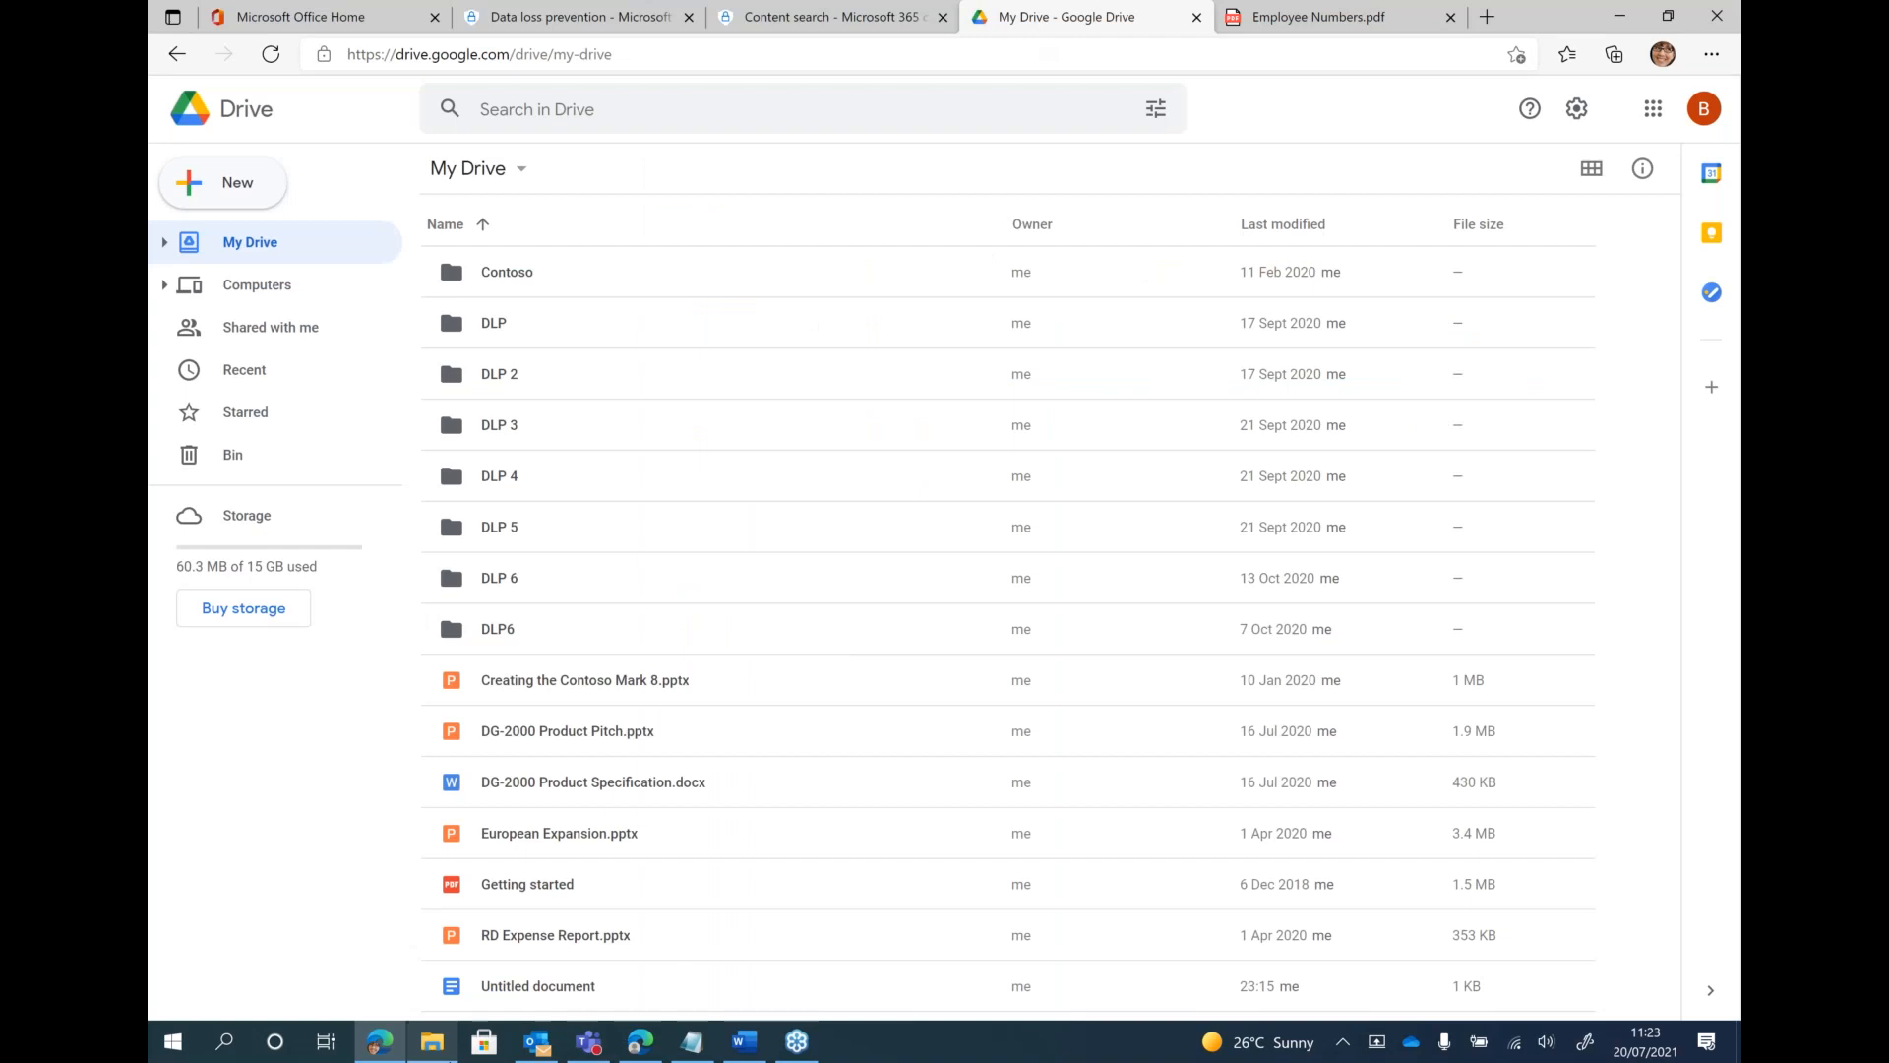
{"action": "key", "text": "alt+Tab"}
{"action": "left_click_drag", "start_coordinate": [943, 374], "coordinate": [838, 864]}
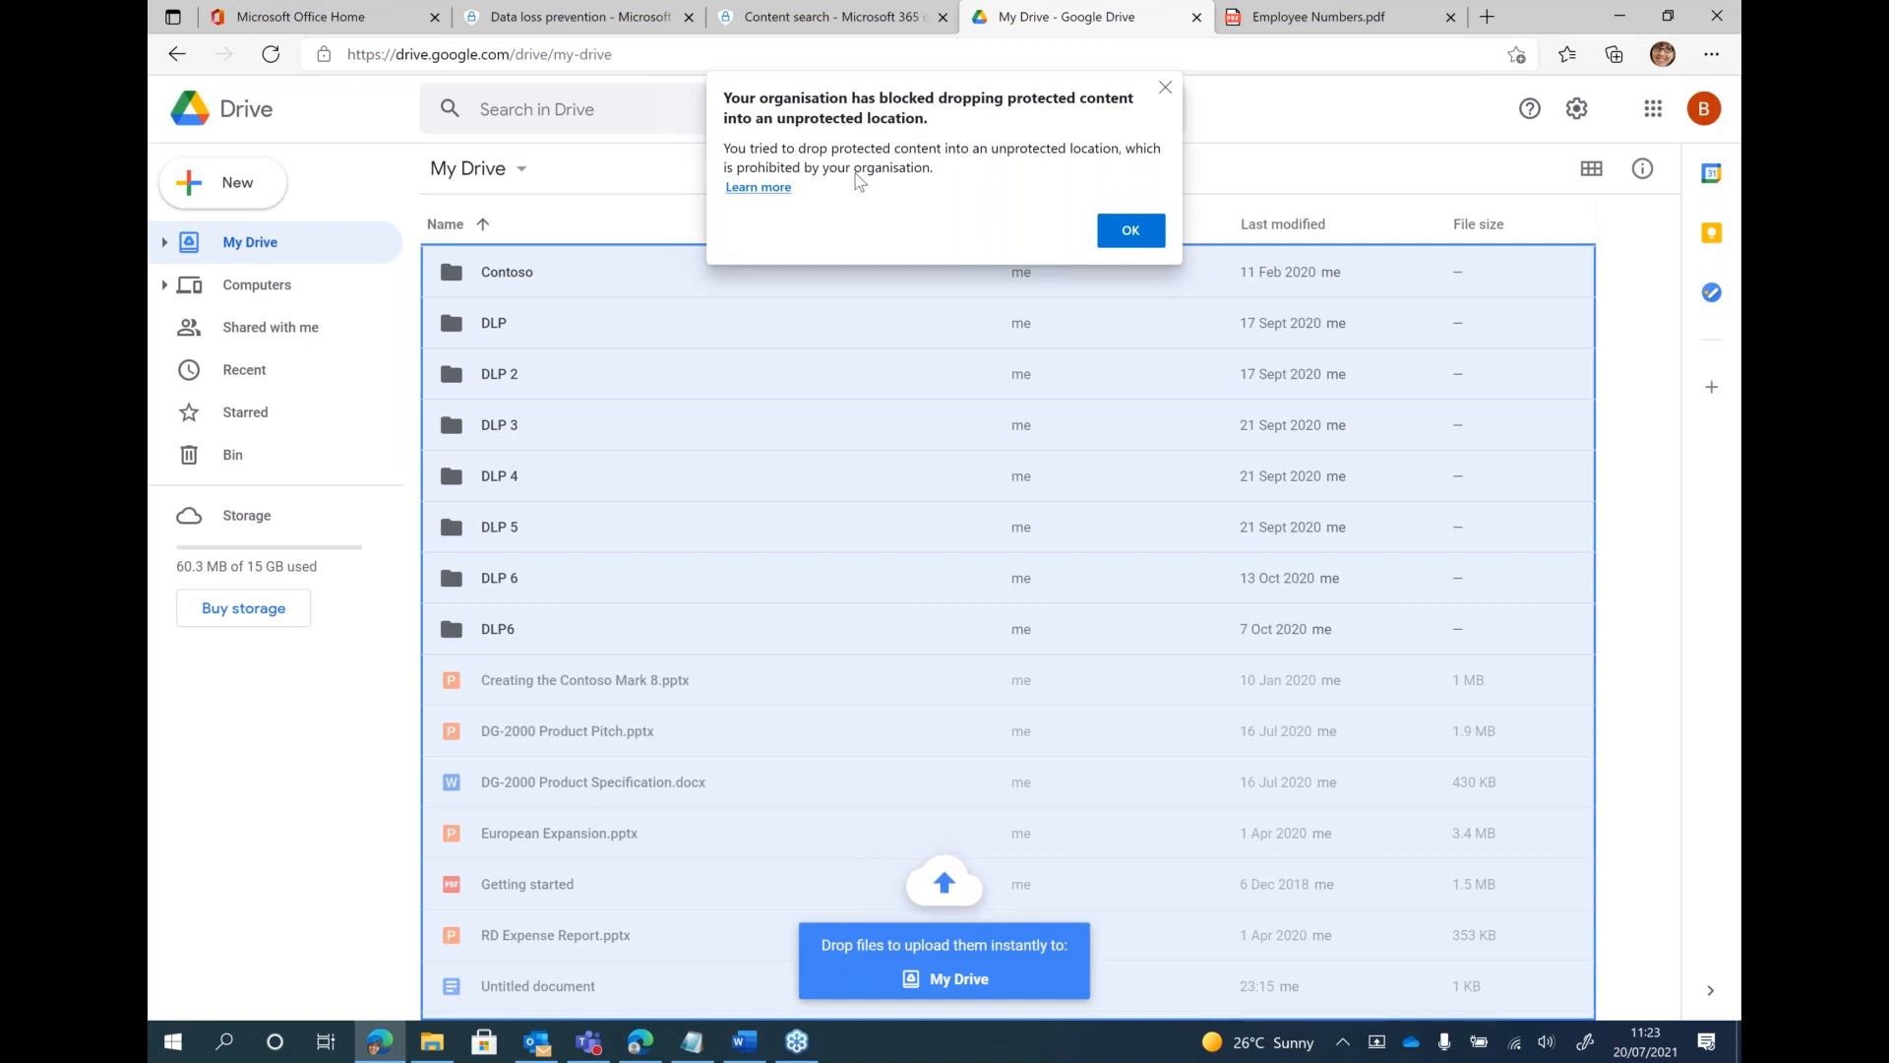
{"action": "left_click", "coordinate": [1144, 234]}
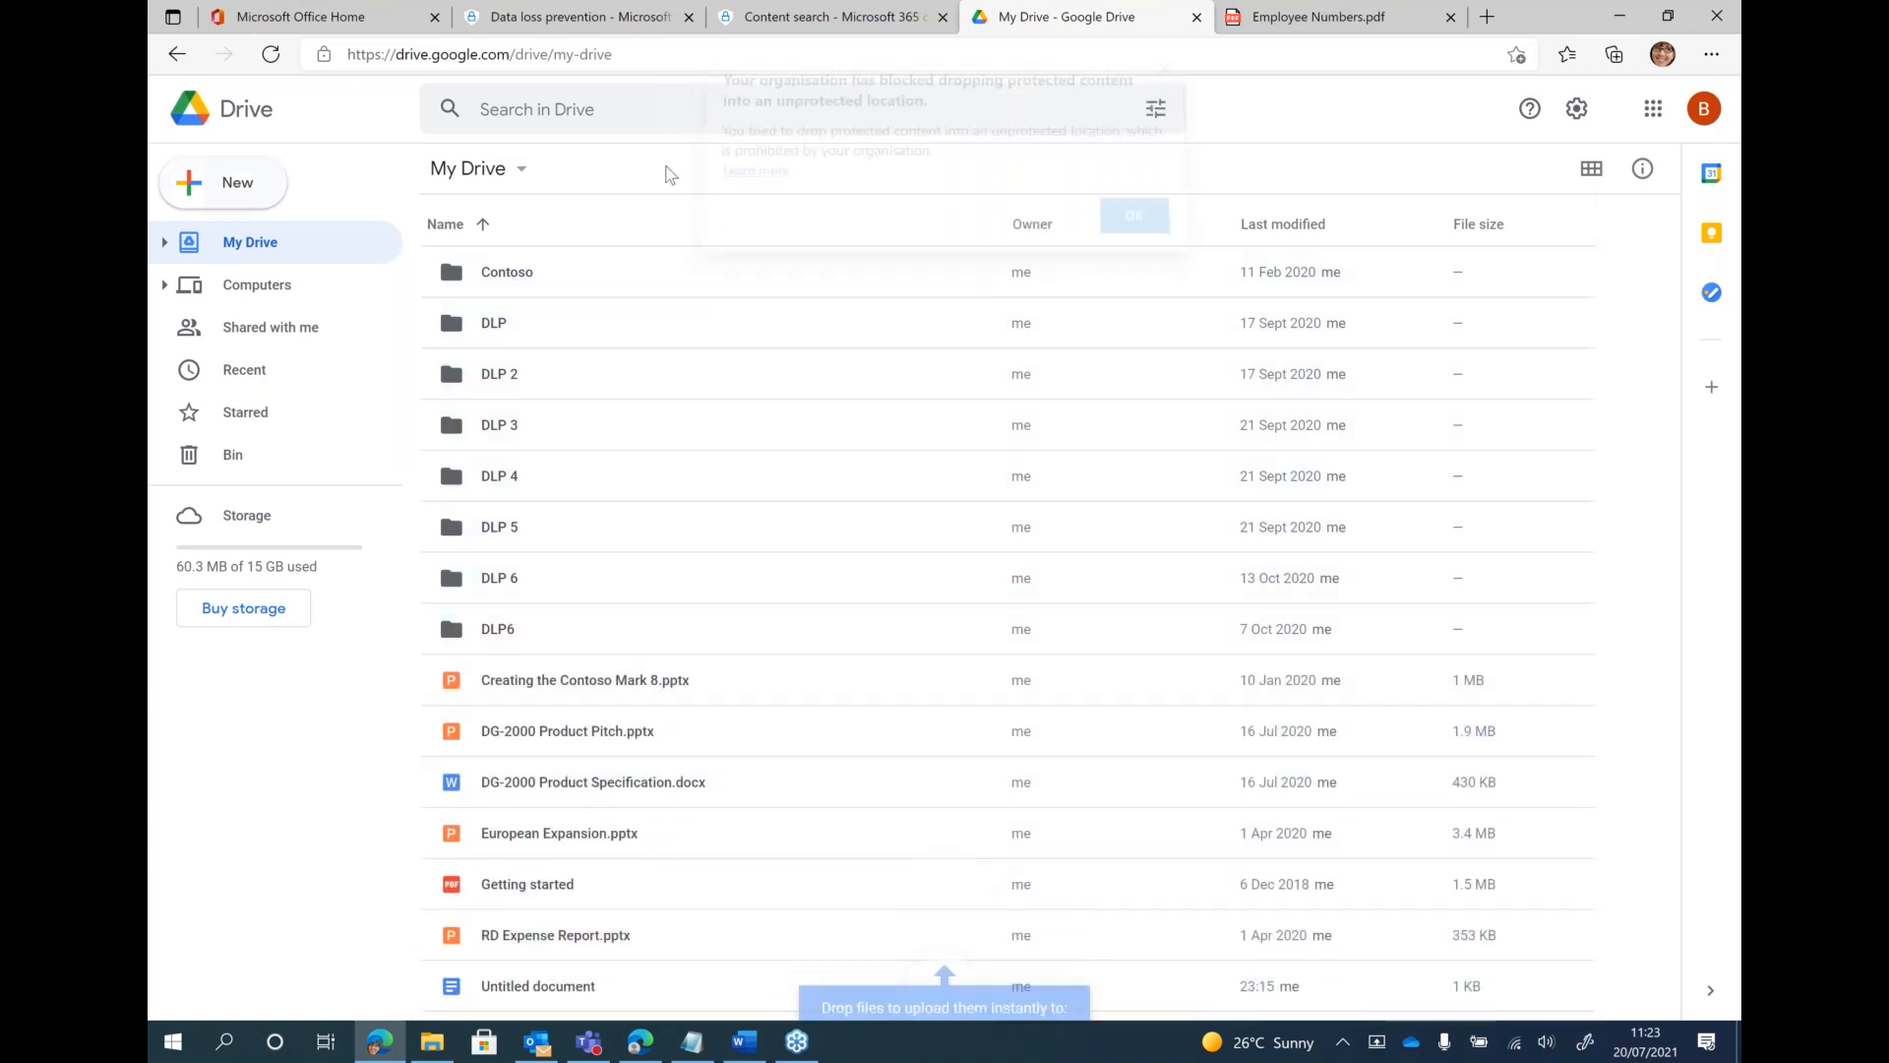
Try to upload the Employee Numbers PDF to My Drive using Google Drive's file upload, and dismiss the notice
{"action": "left_click", "coordinate": [237, 191]}
{"action": "left_click", "coordinate": [331, 254]}
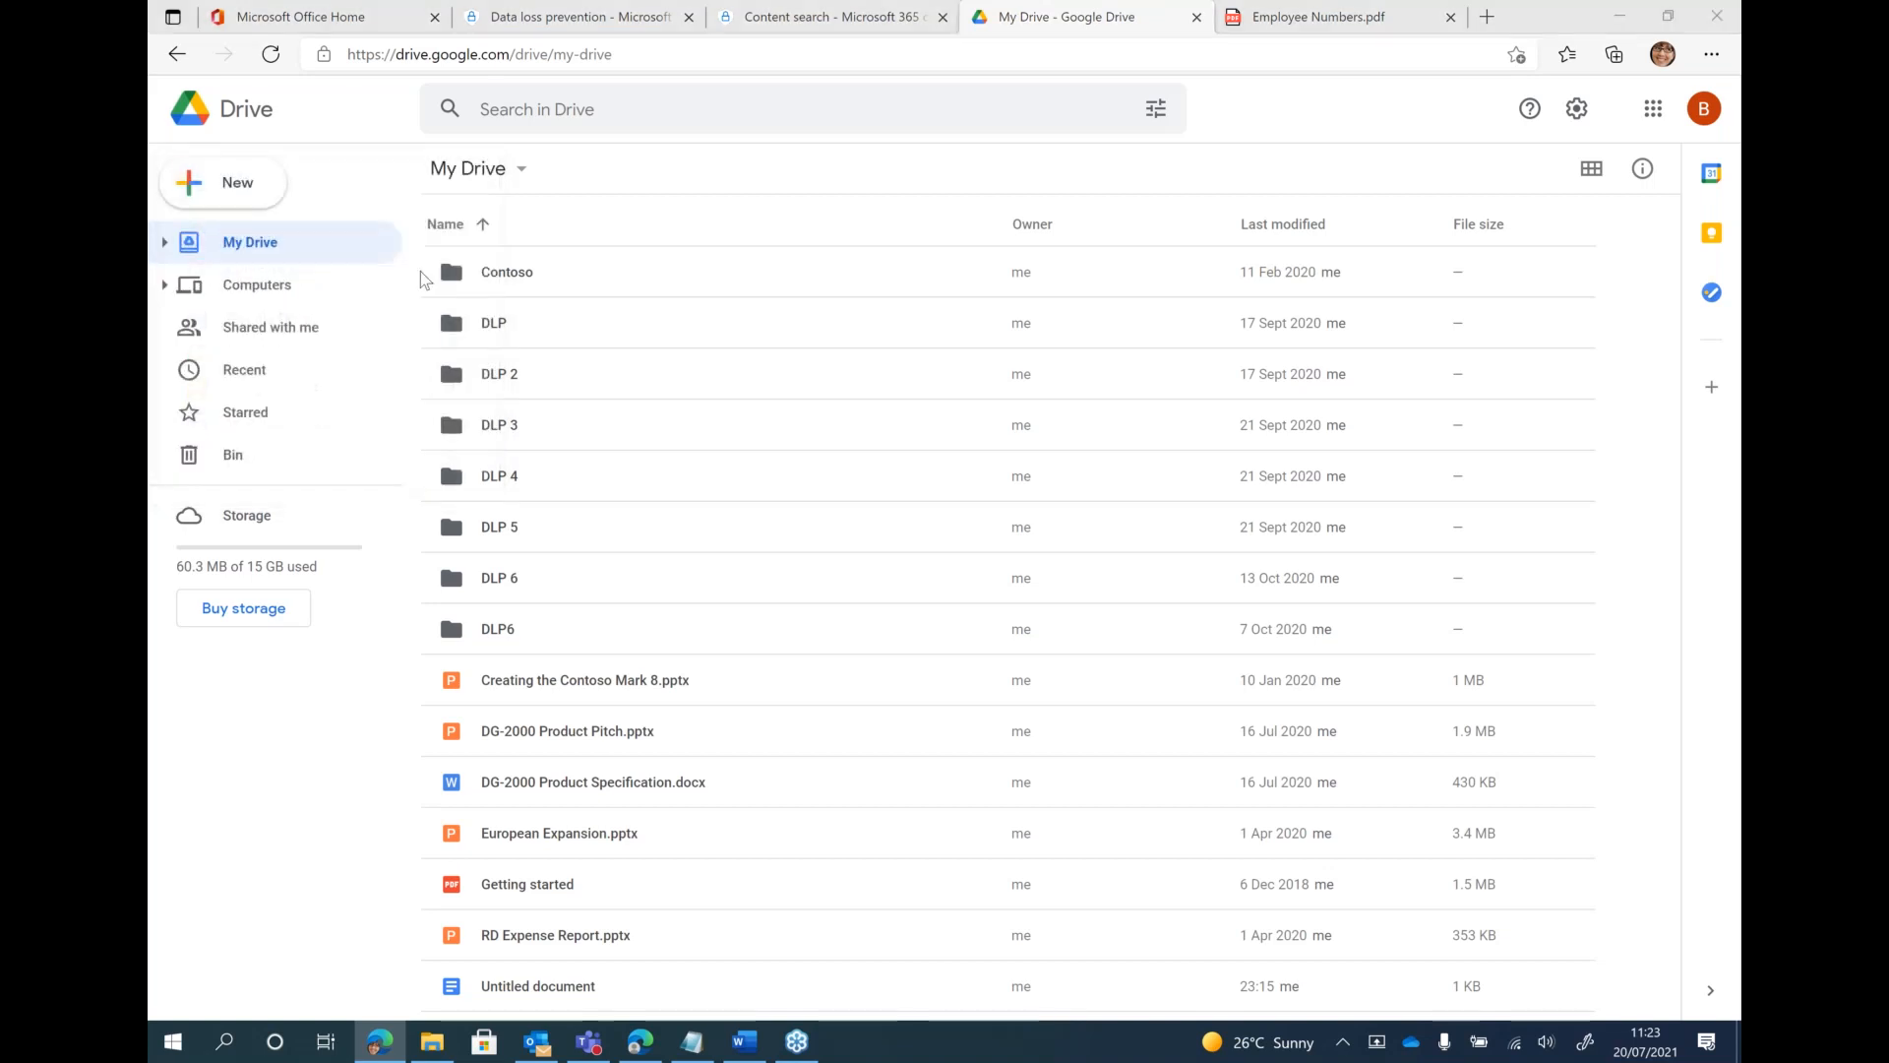
{"action": "left_click", "coordinate": [423, 216]}
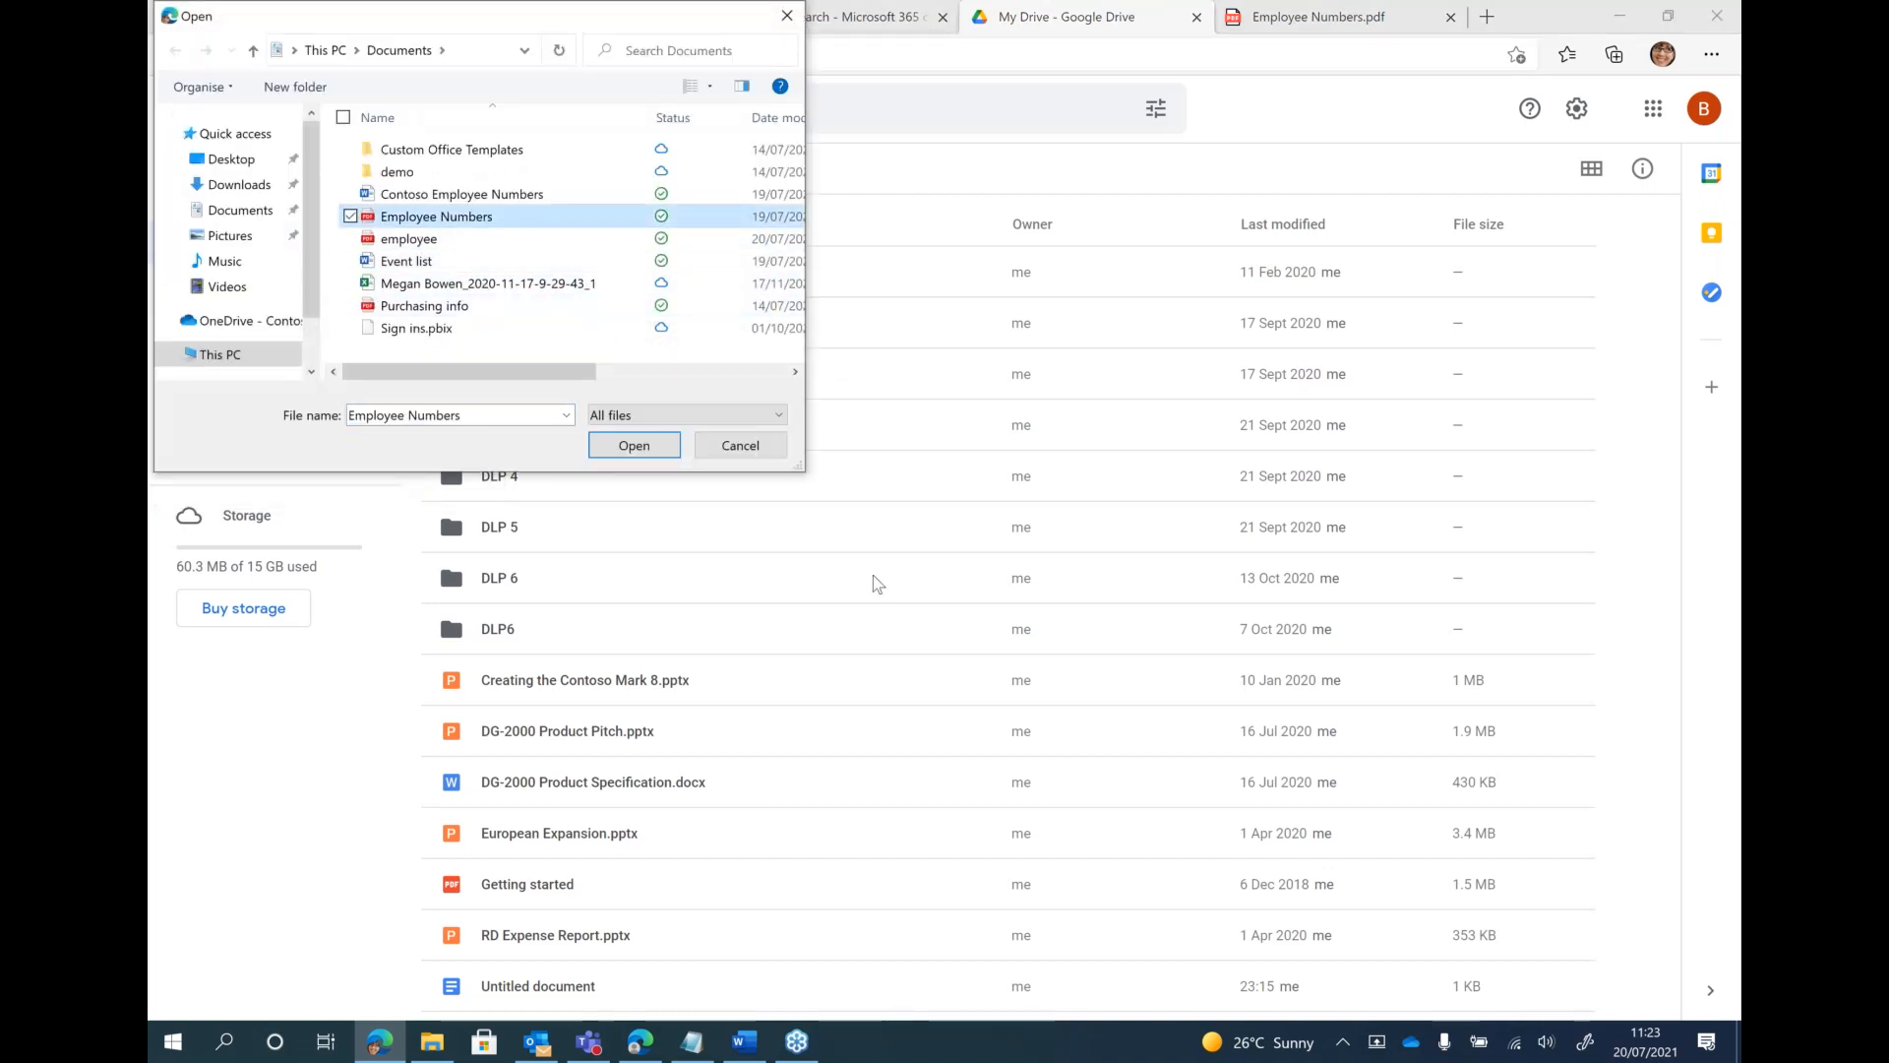
{"action": "left_click", "coordinate": [620, 451]}
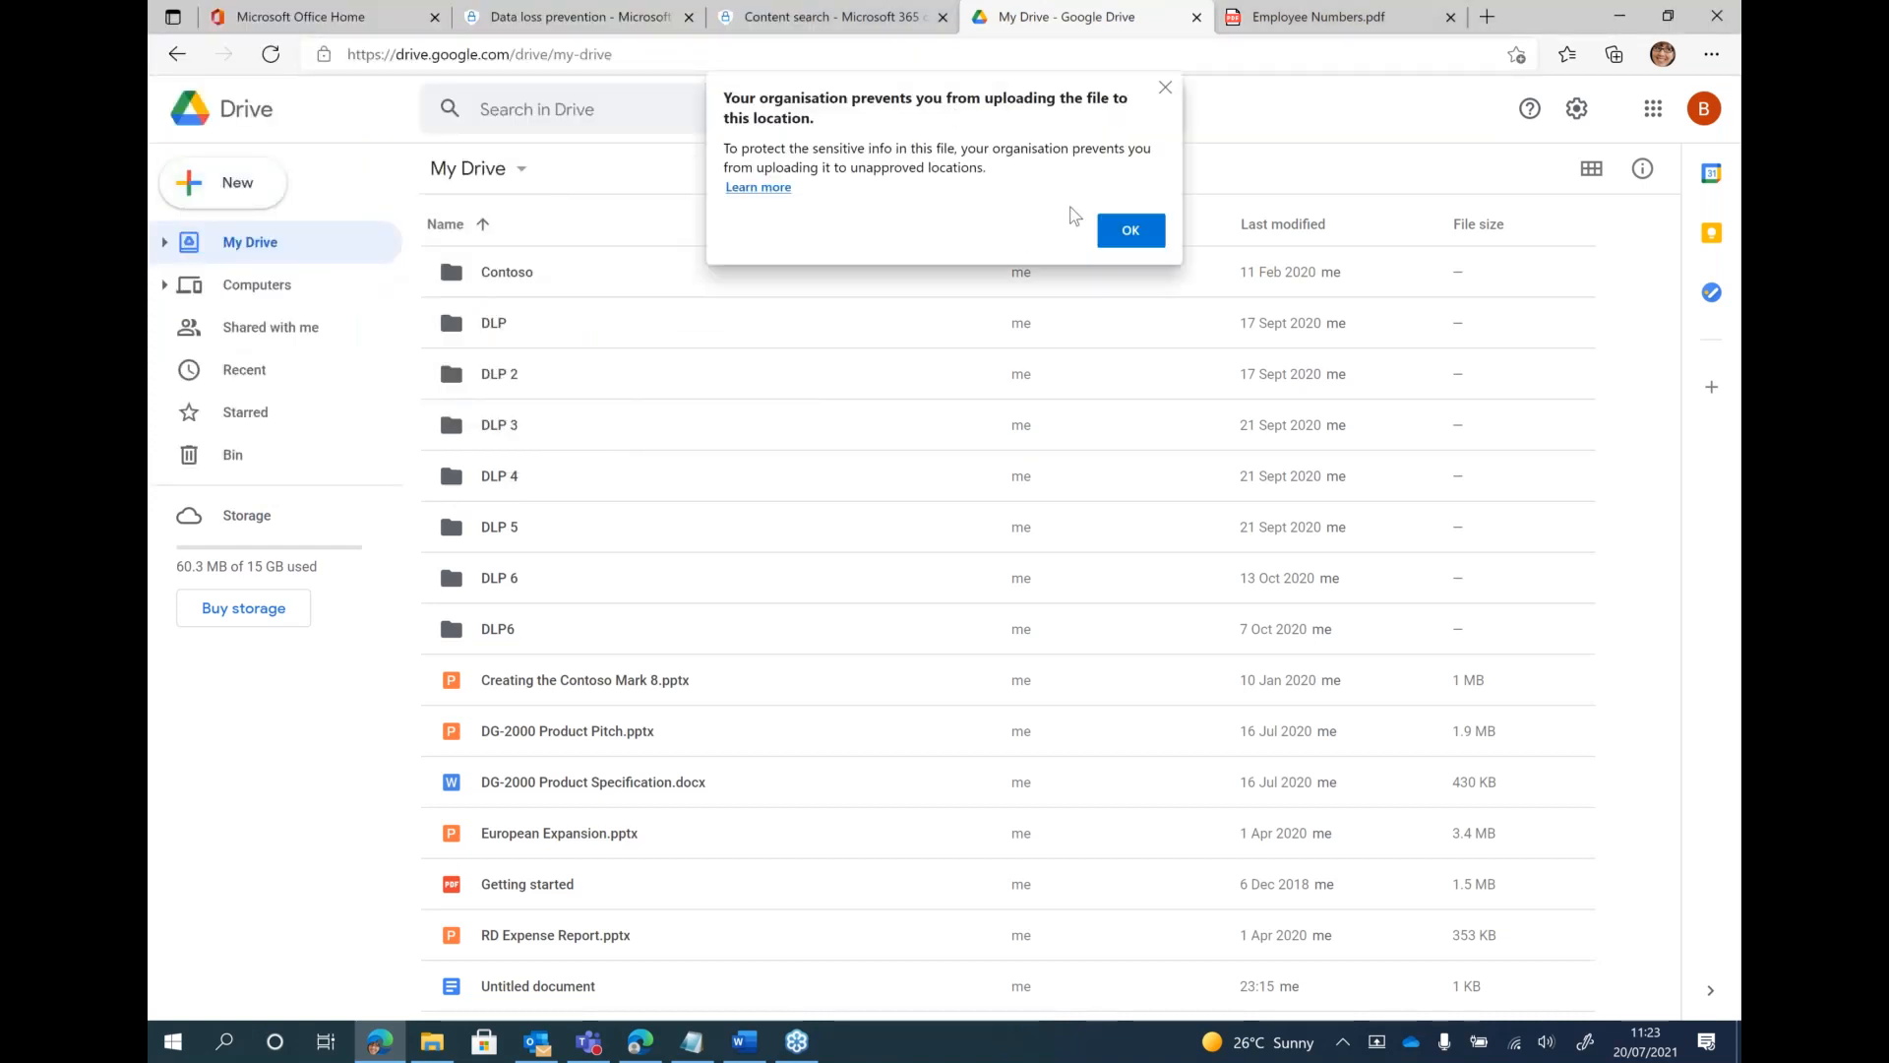
{"action": "left_click", "coordinate": [1125, 236]}
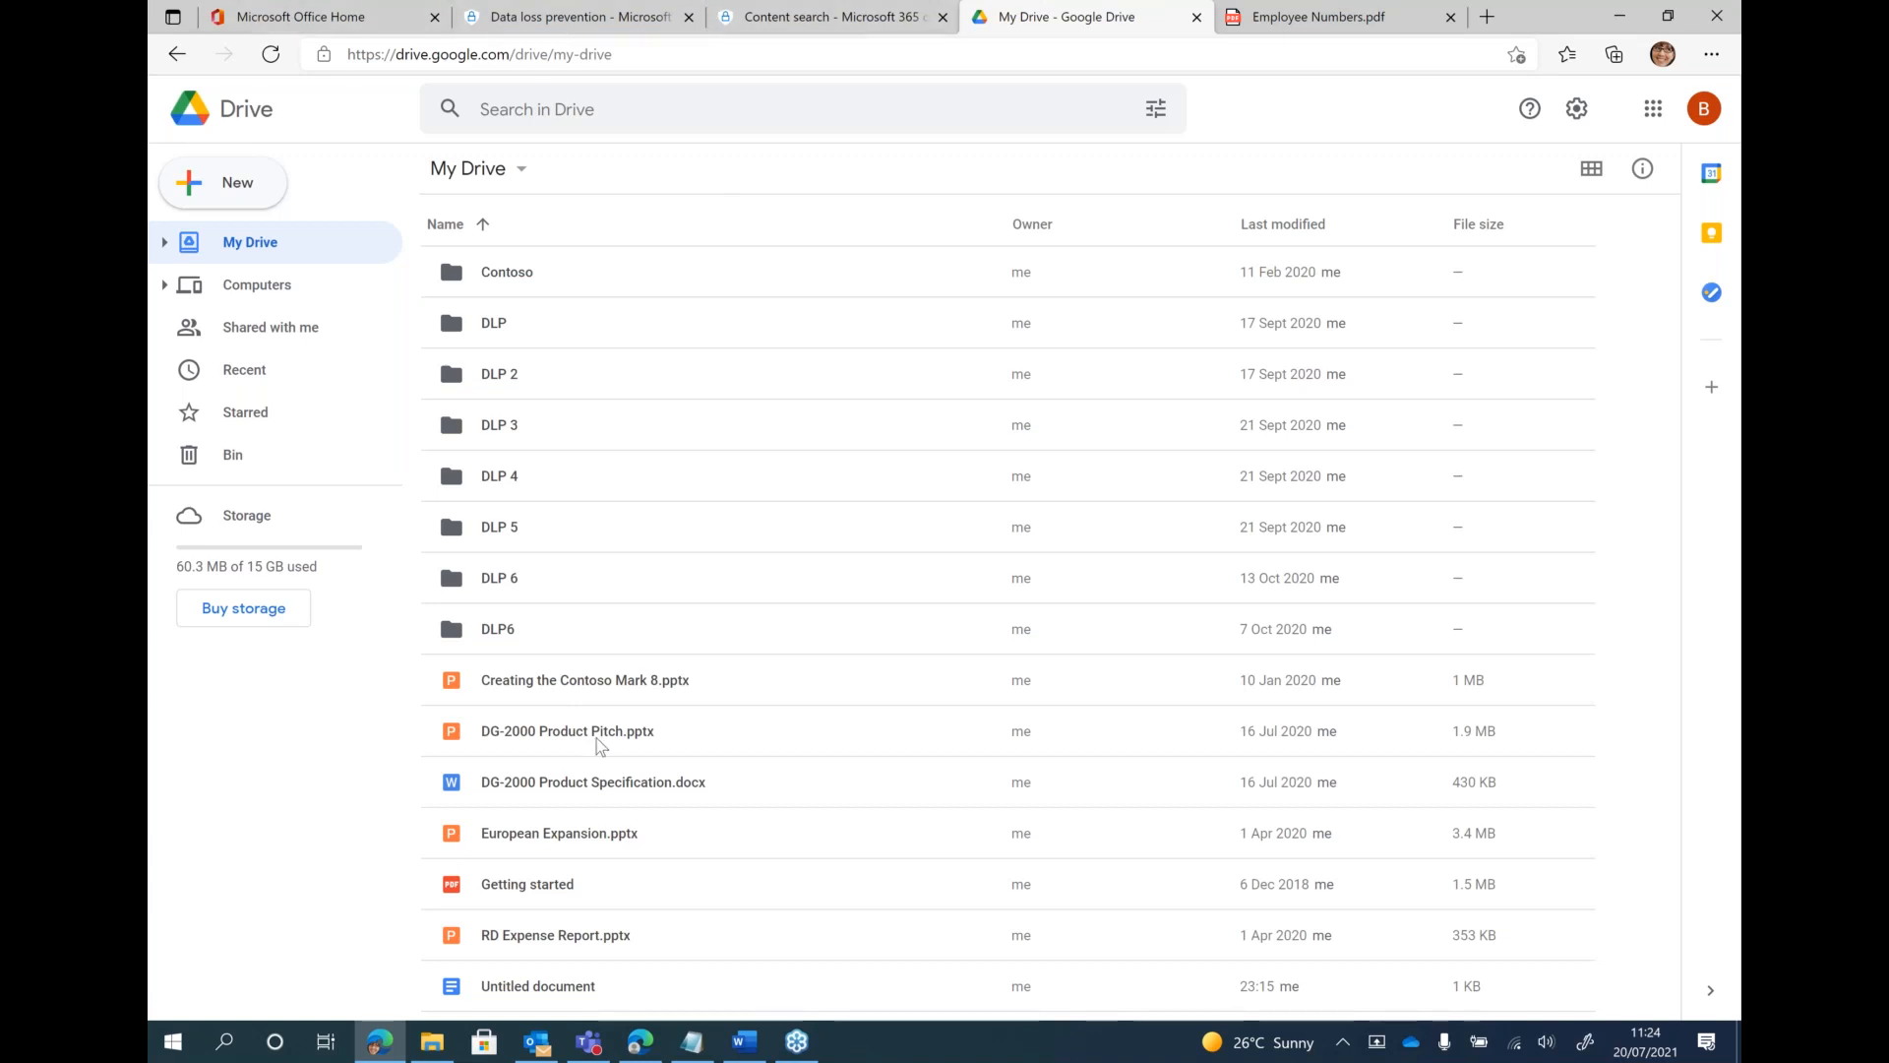
Switch to Teams, copy the employee number from the last blocked message, and send it again in the same chat
{"action": "left_click", "coordinate": [587, 1041]}
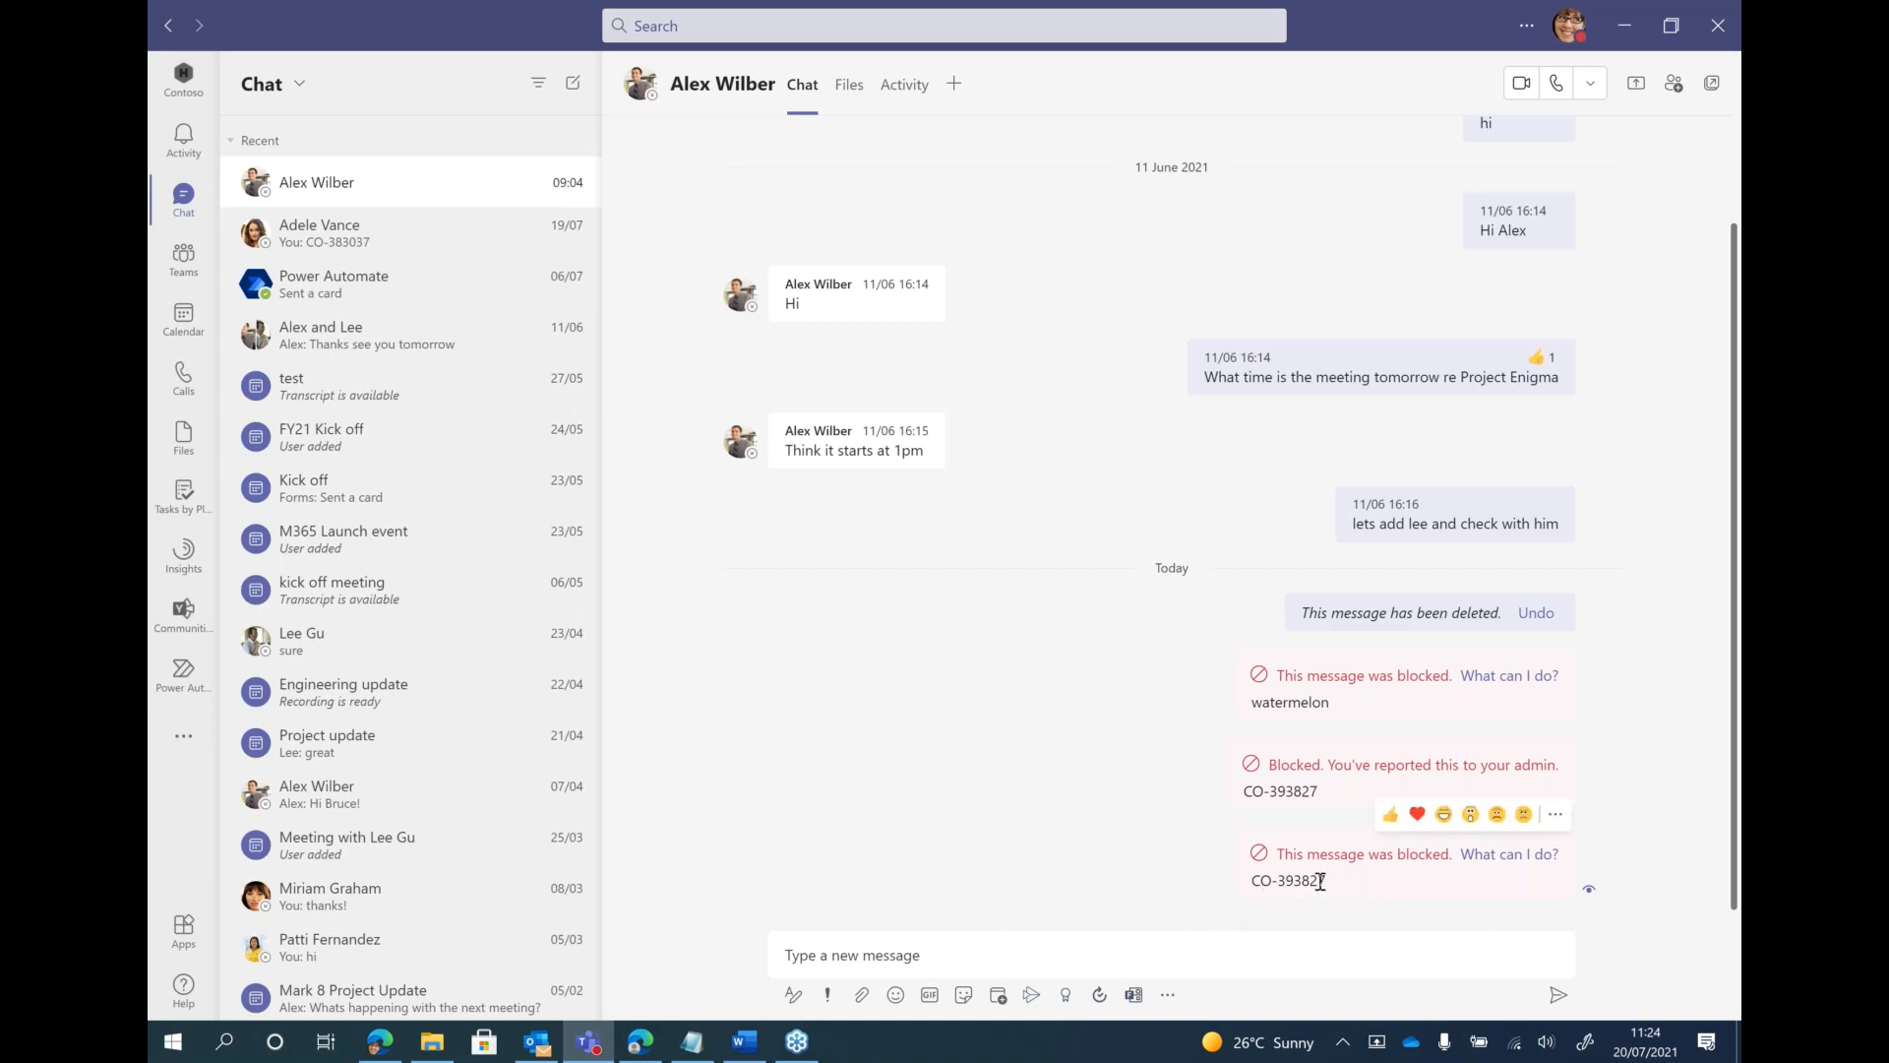
{"action": "left_click_drag", "start_coordinate": [1323, 882], "coordinate": [1247, 882]}
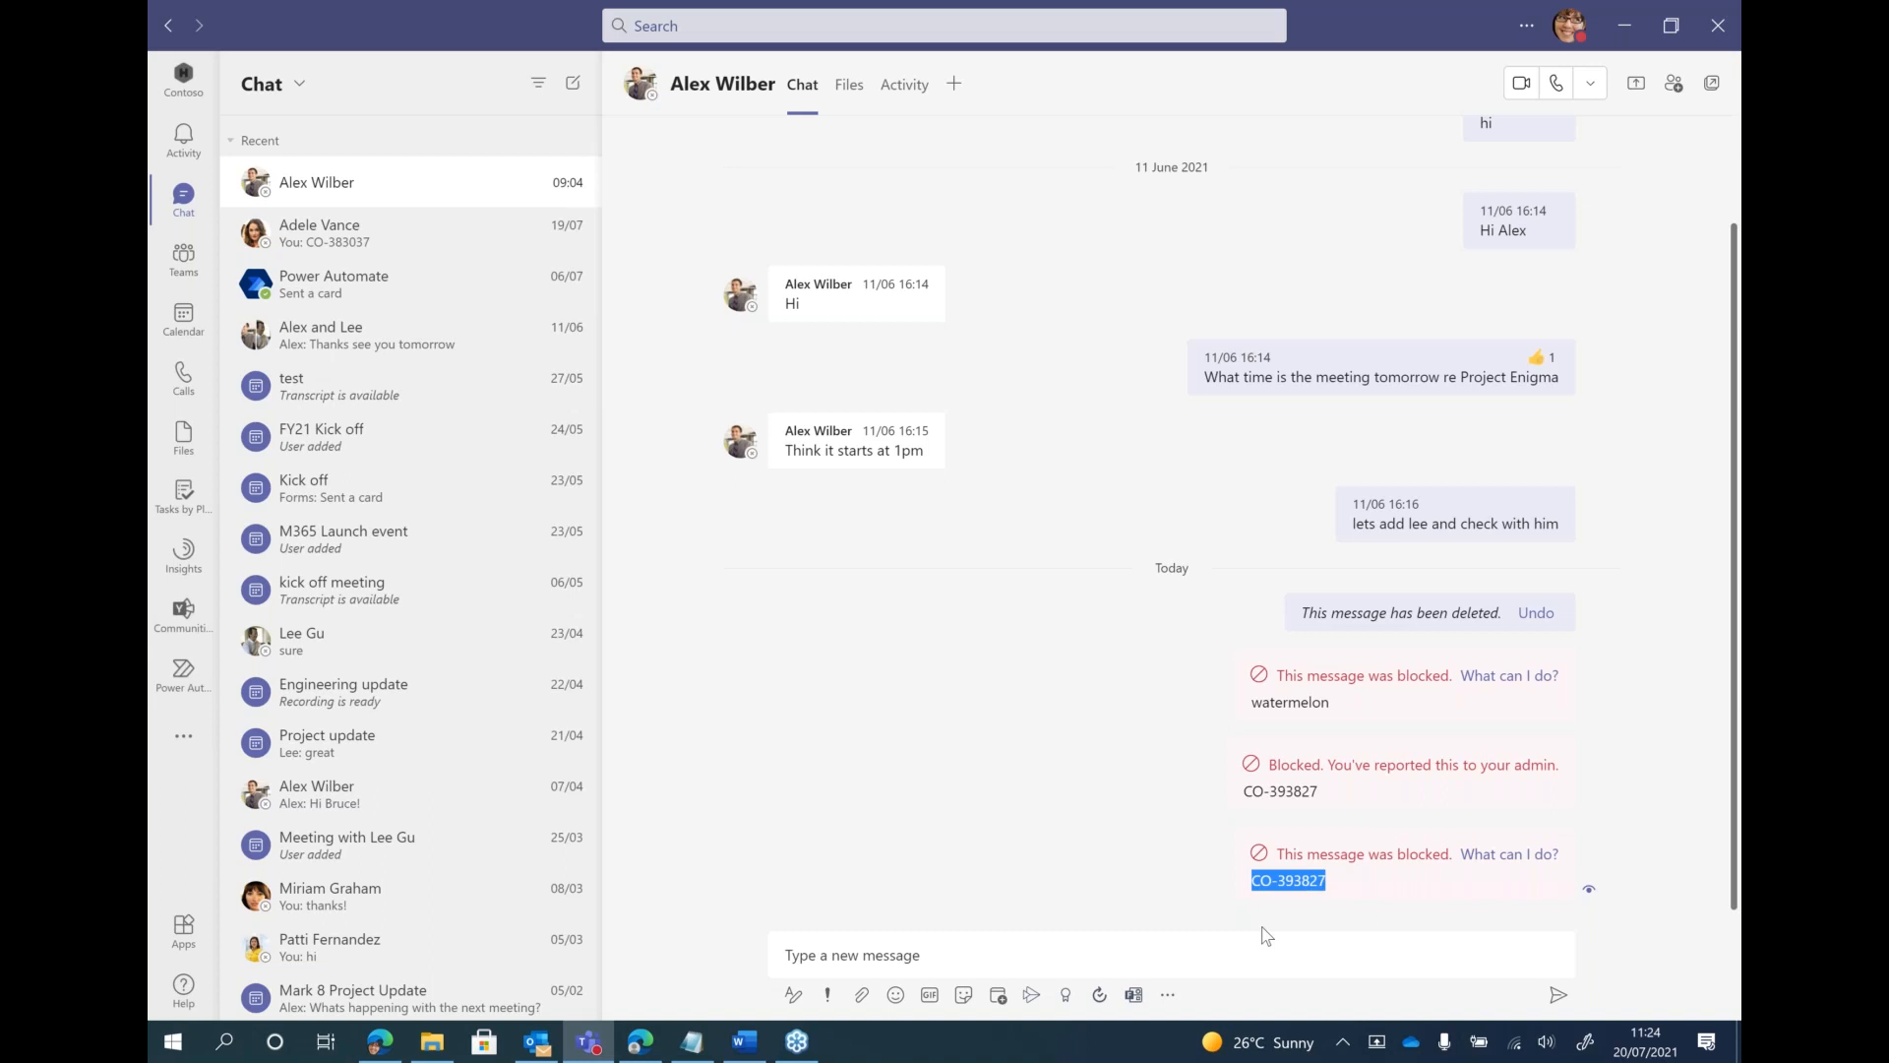
{"action": "left_click", "coordinate": [1127, 963]}
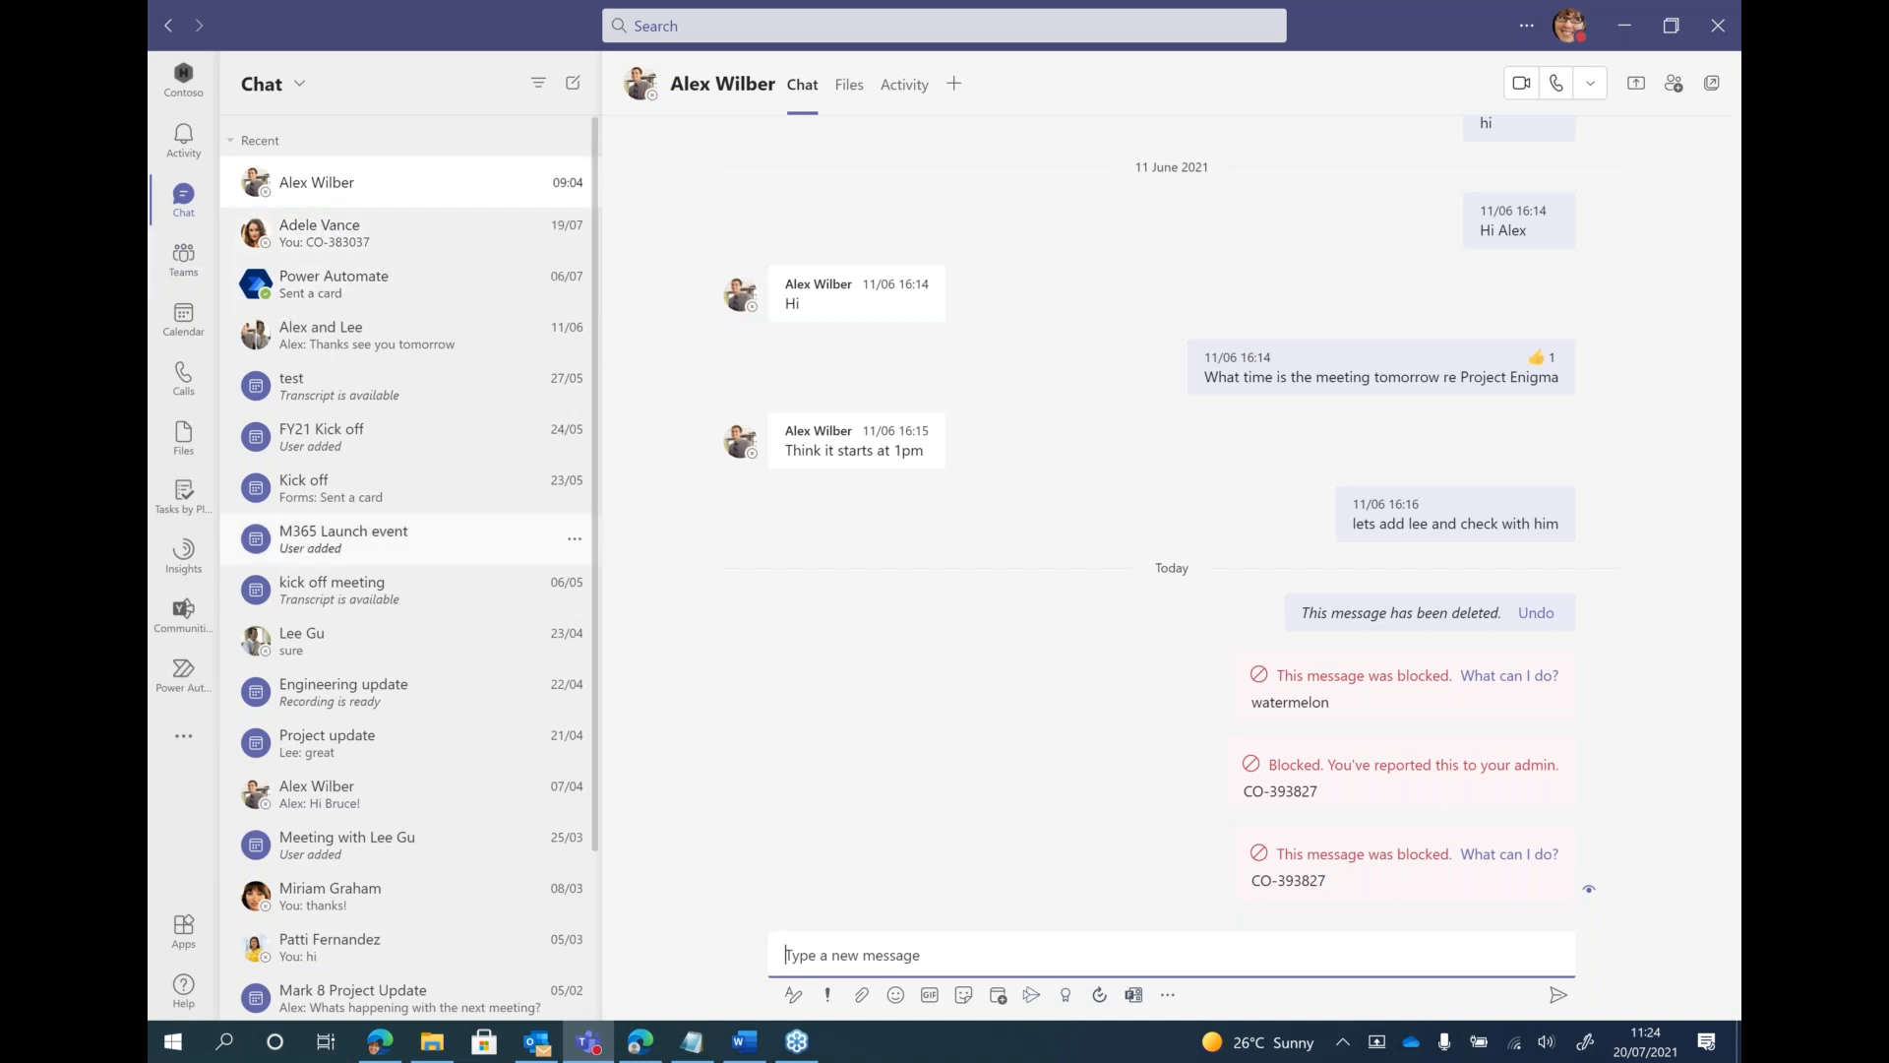
{"action": "left_click", "coordinate": [801, 955]}
{"action": "key", "text": "ctrl+v"}
{"action": "key", "text": "Return"}
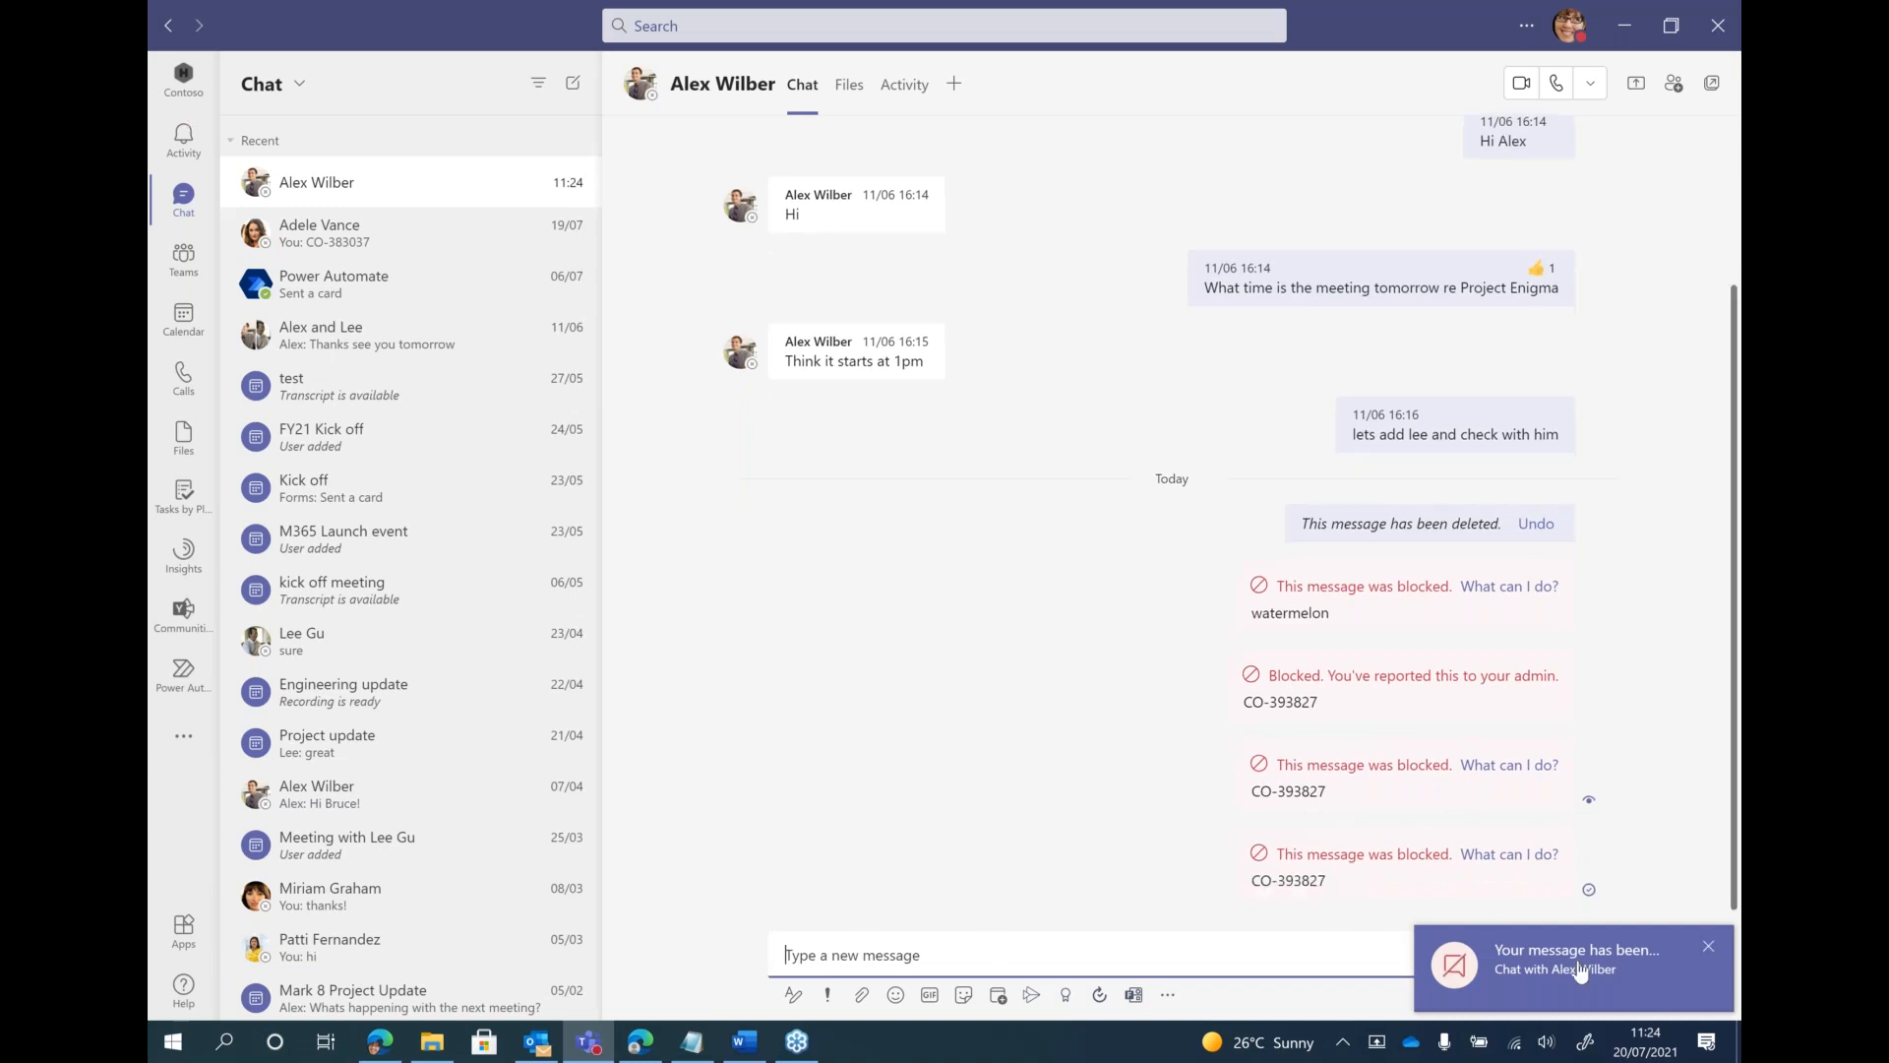
Override the policy block on the newest chat message with the justification "Becauase" and confirm sending it
{"action": "left_click", "coordinate": [1480, 854]}
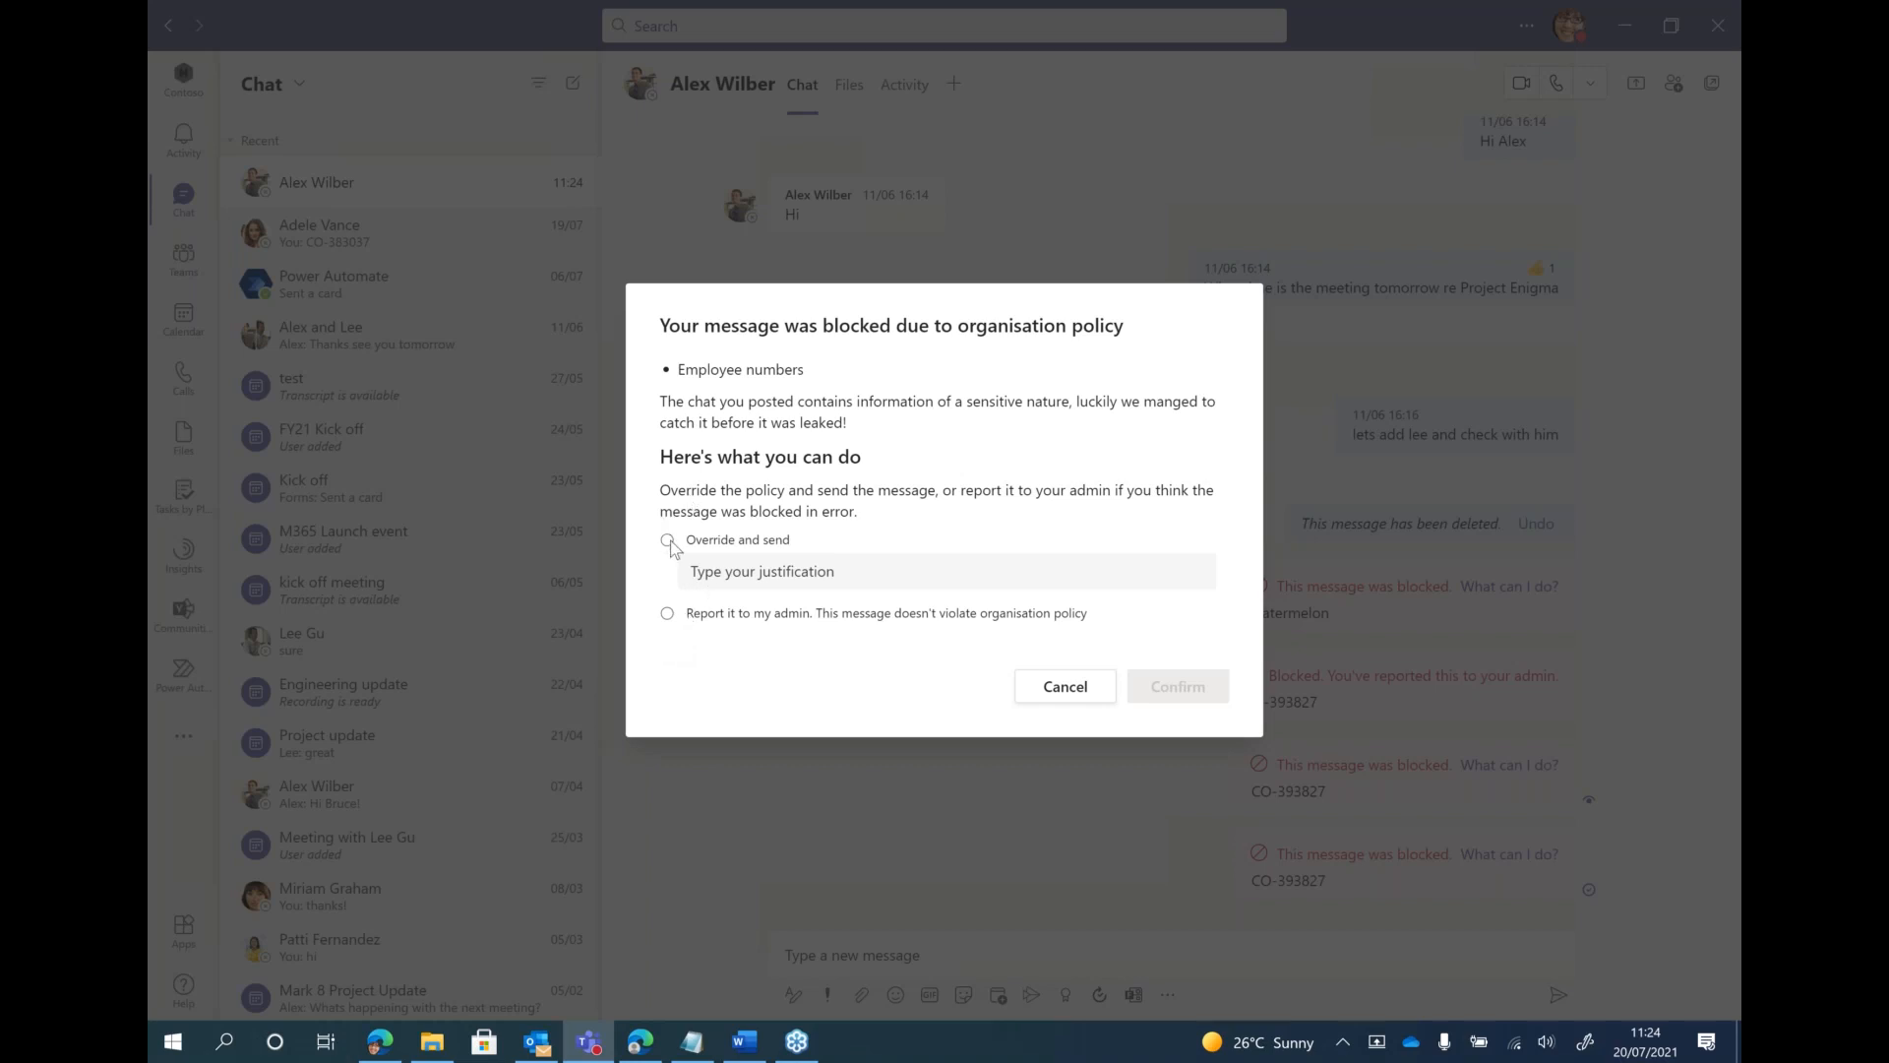
{"action": "left_click", "coordinate": [776, 574]}
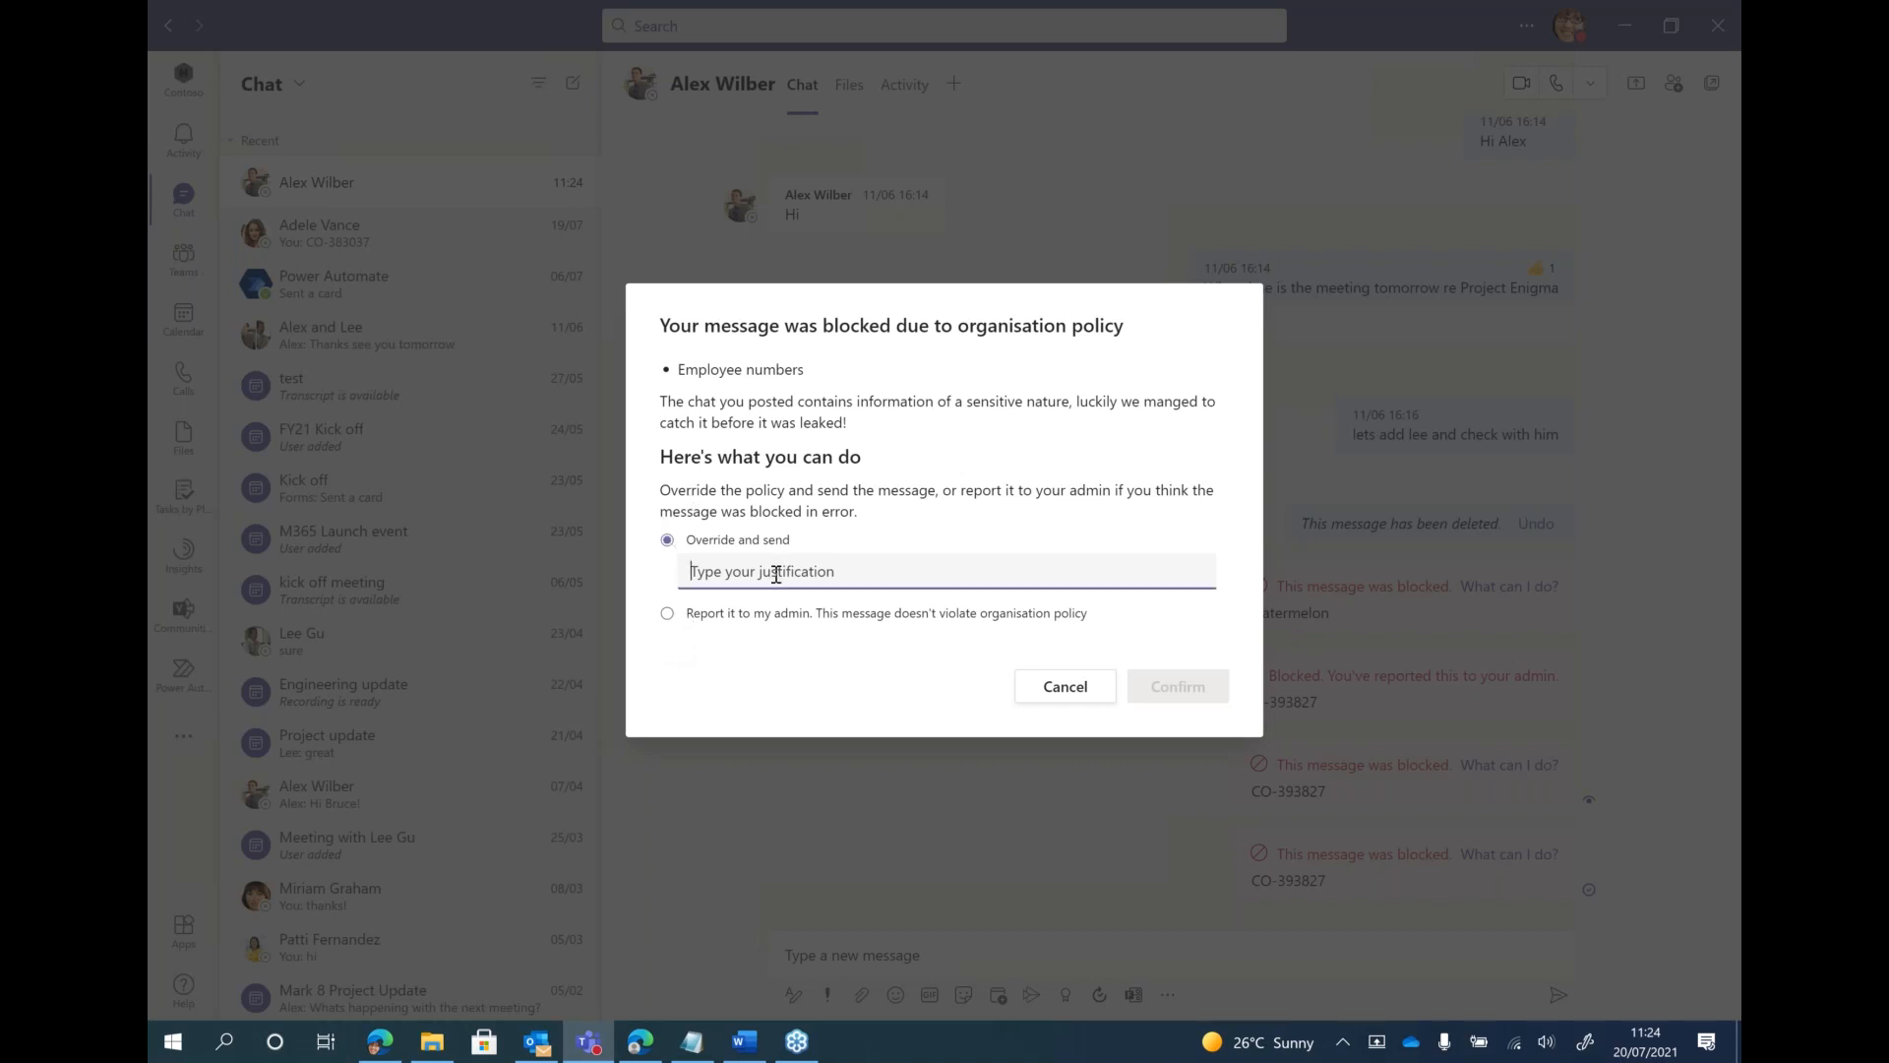
{"action": "type", "text": "Becauase"}
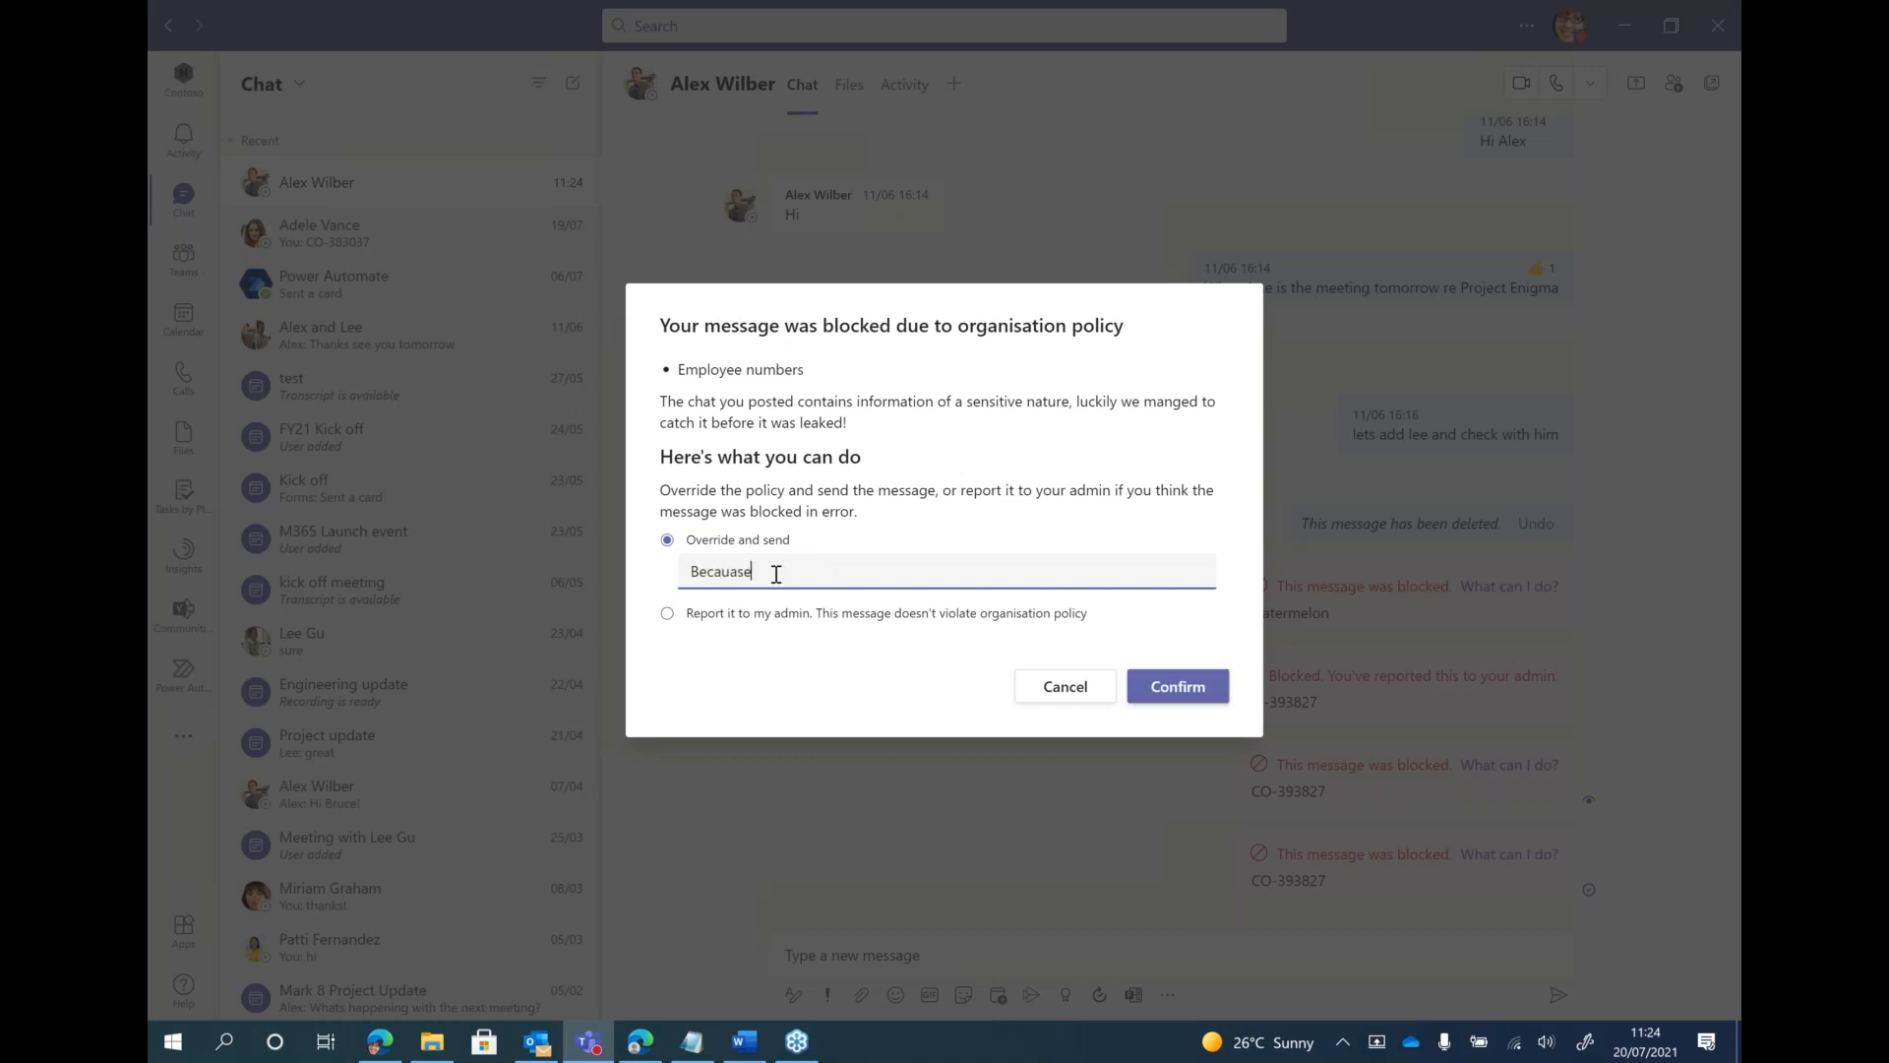
{"action": "left_click", "coordinate": [1175, 688]}
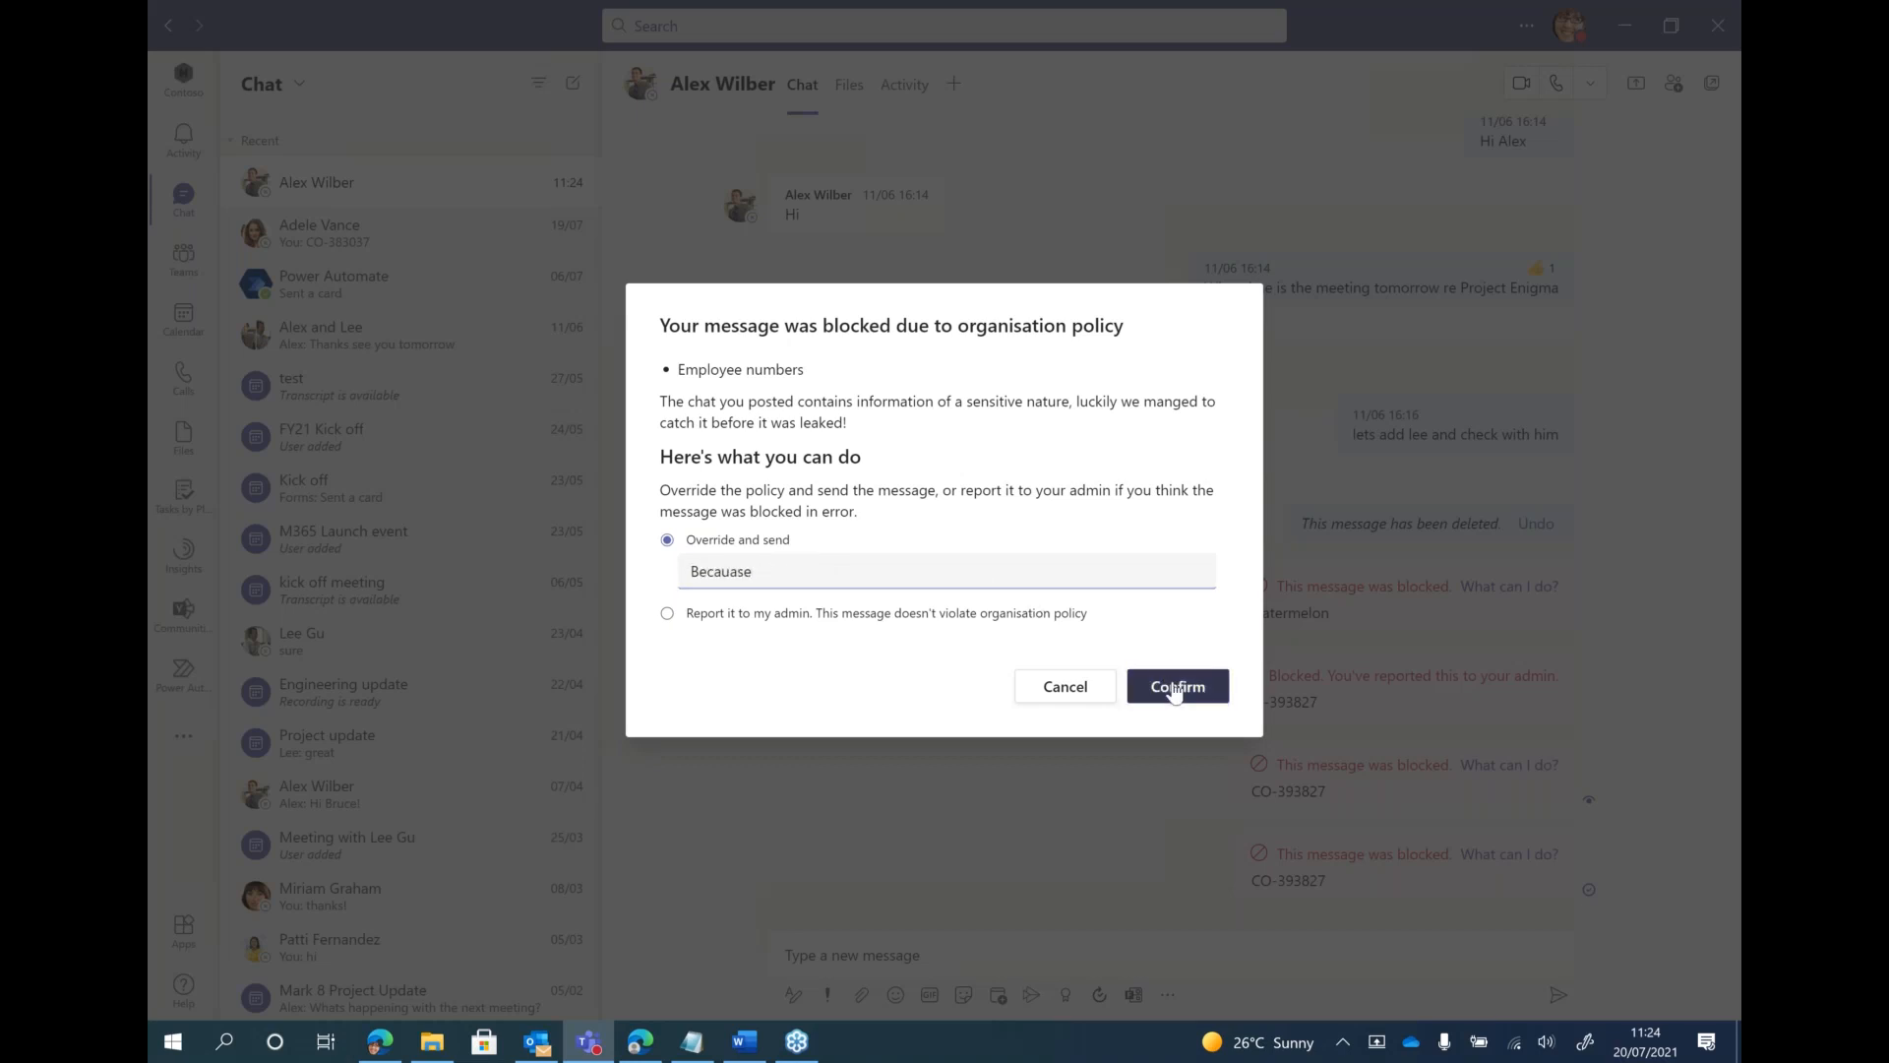